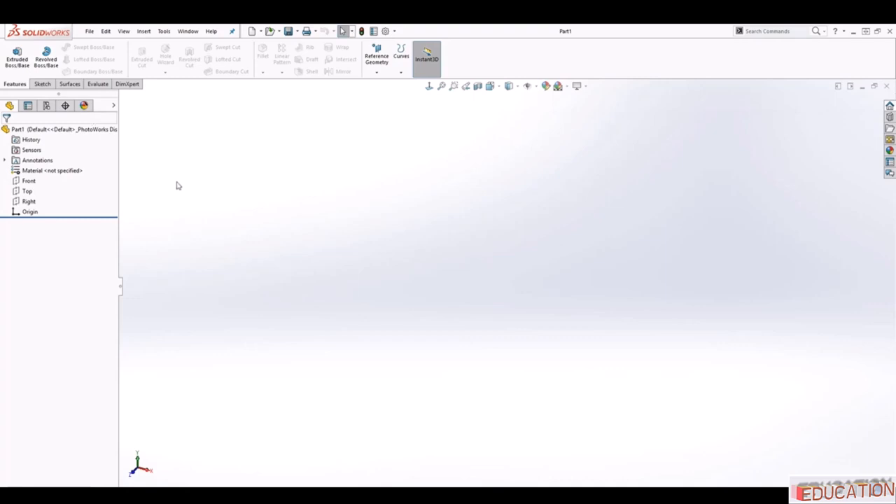
Start a new sketch on the Right plane.
click(28, 202)
click(41, 84)
click(12, 55)
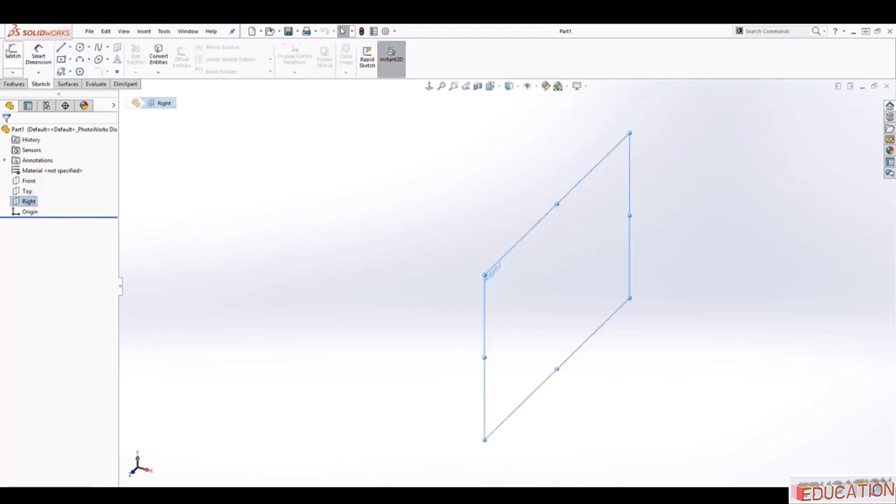
click(12, 50)
Sketch a vertical line about 64 mm long straight down from the origin.
scroll(616, 323, up, 1)
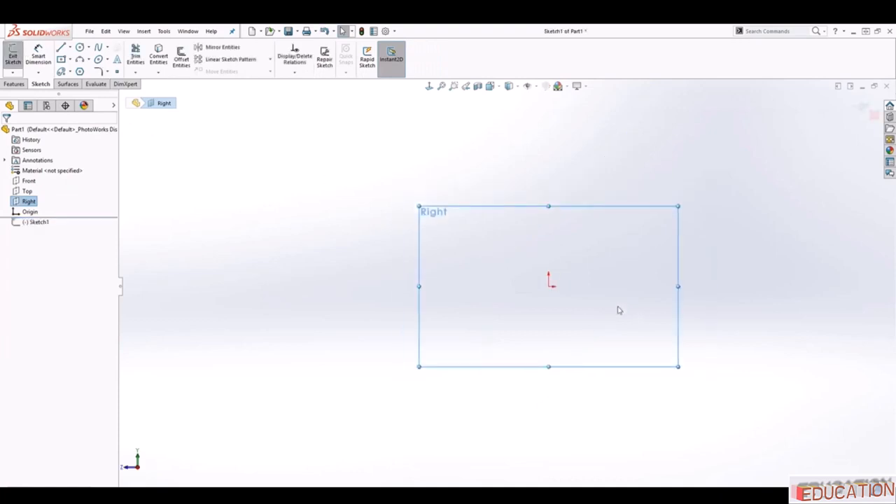
scroll(618, 310, down, 2)
scroll(592, 302, up, 2)
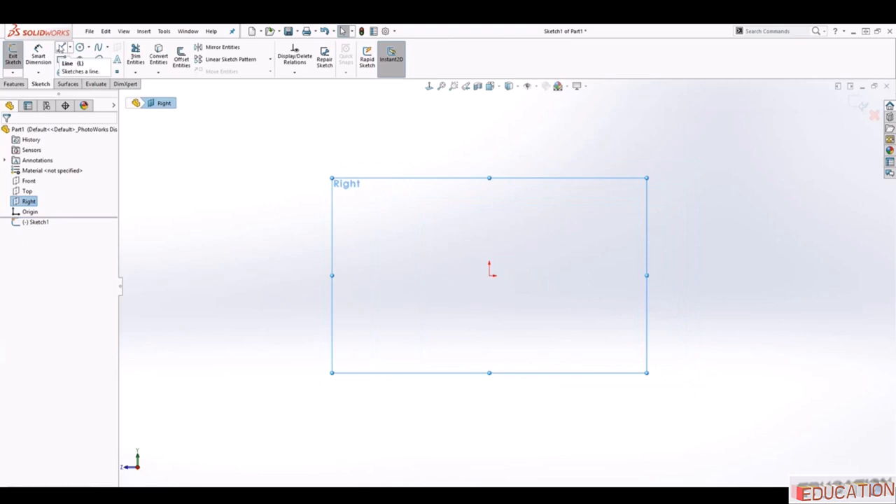
click(61, 47)
click(489, 275)
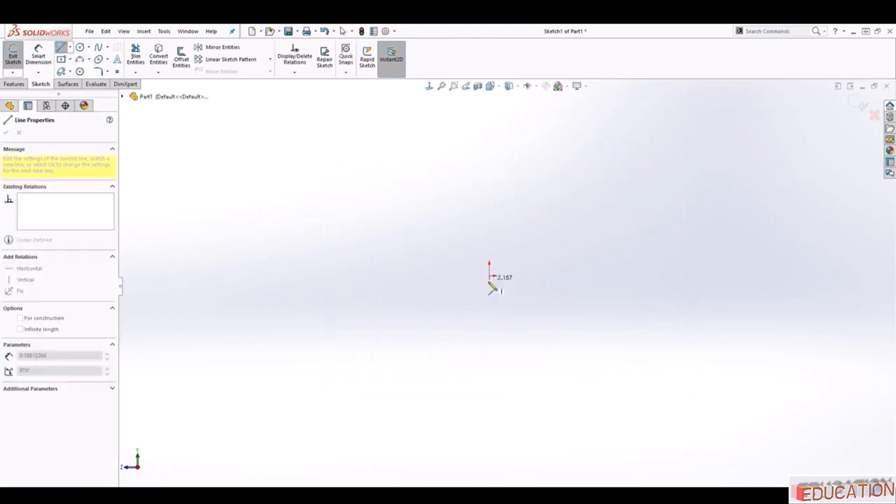
click(494, 399)
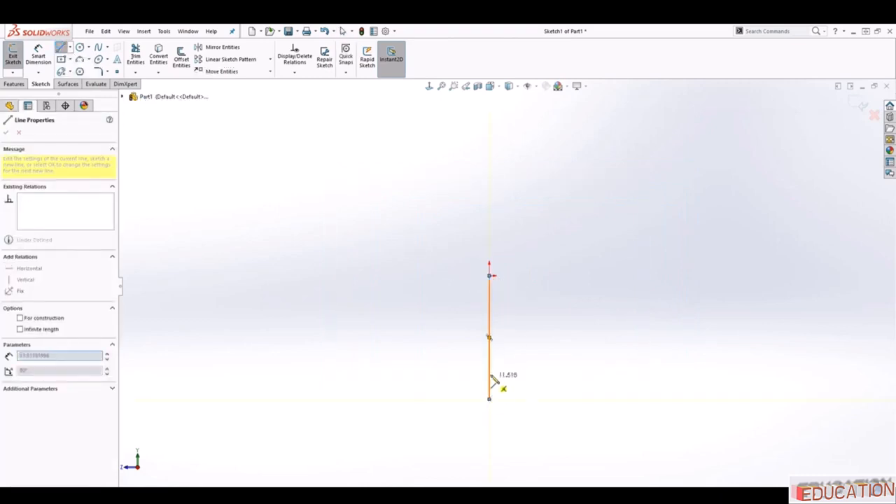
key(Escape)
click(489, 309)
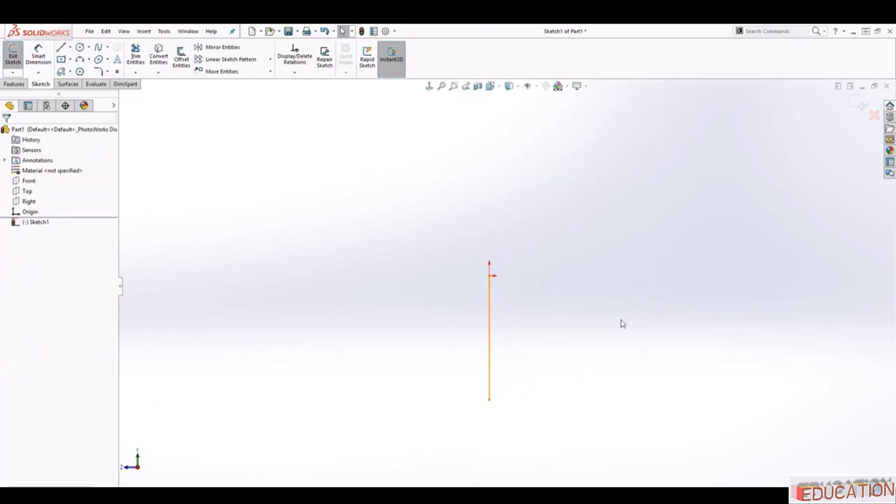
Sketch a horizontal line about 58 mm long rightward from the origin, continued by a vertical line about 51 mm long downward.
key(l)
click(489, 274)
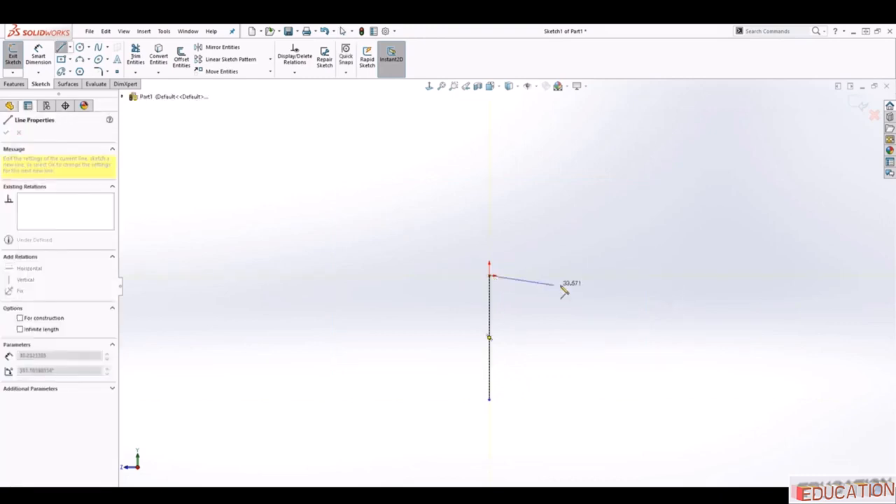
click(603, 276)
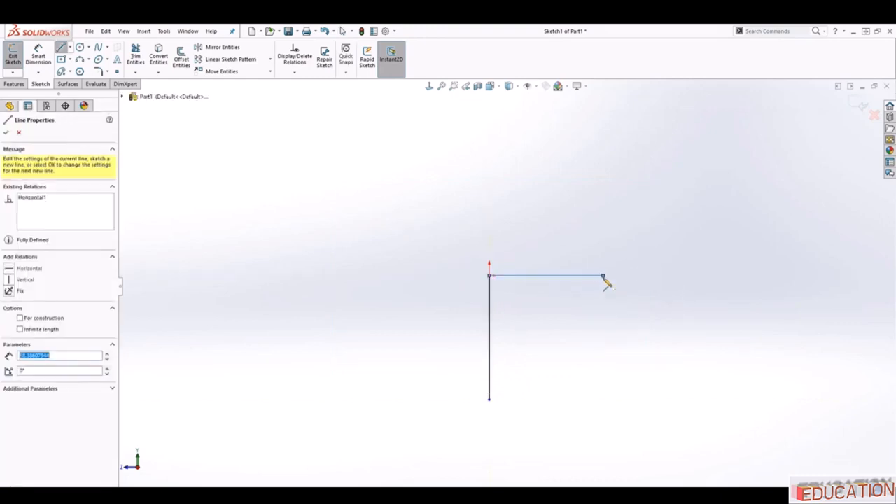
click(603, 376)
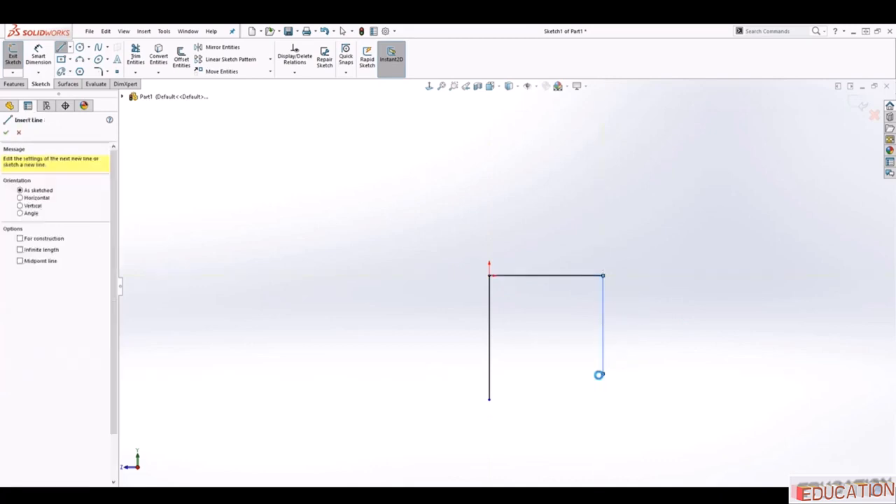
key(Escape)
Convert the vertical line below the origin into construction geometry to serve as the centerline.
scroll(585, 389, up, 3)
scroll(565, 374, down, 2)
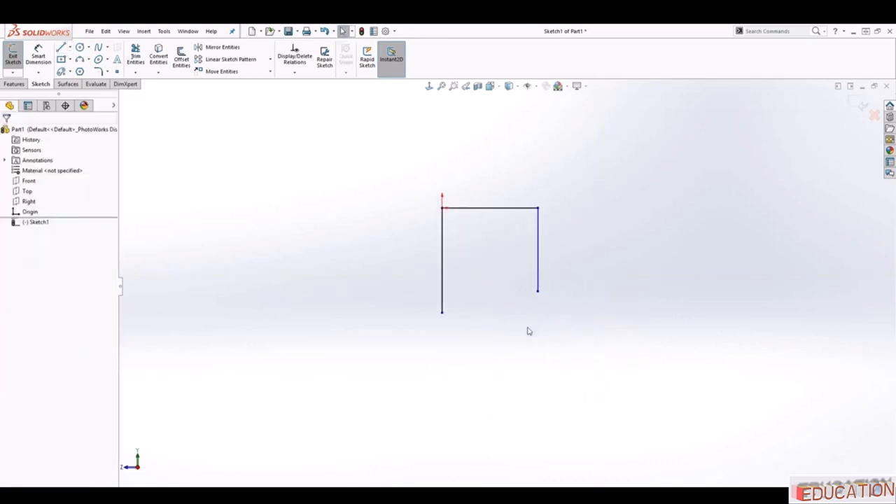
click(442, 239)
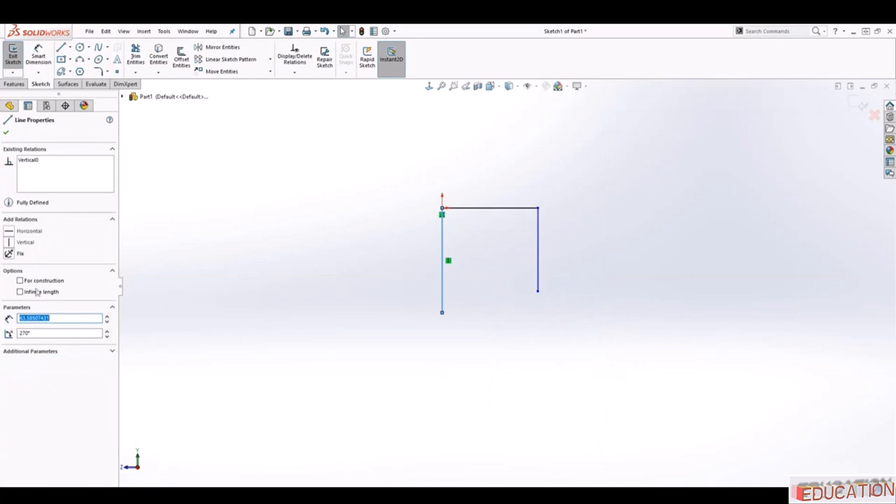
click(19, 281)
click(381, 280)
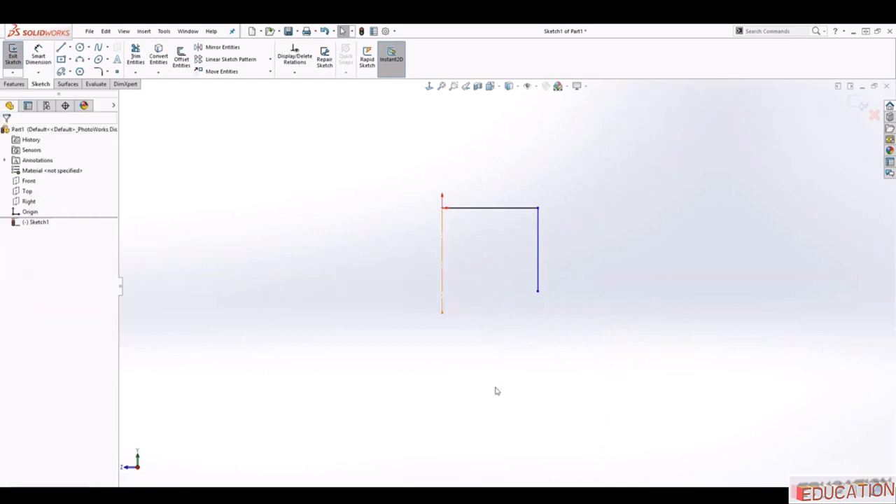
Add a 38 mm diameter dimension from the outer vertical line across the centerline.
right_drag(496, 380, 499, 314)
click(538, 252)
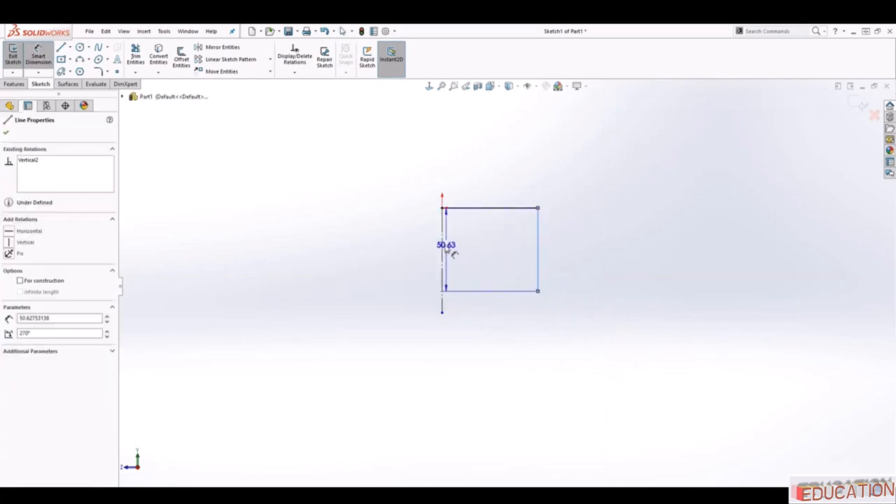
click(443, 254)
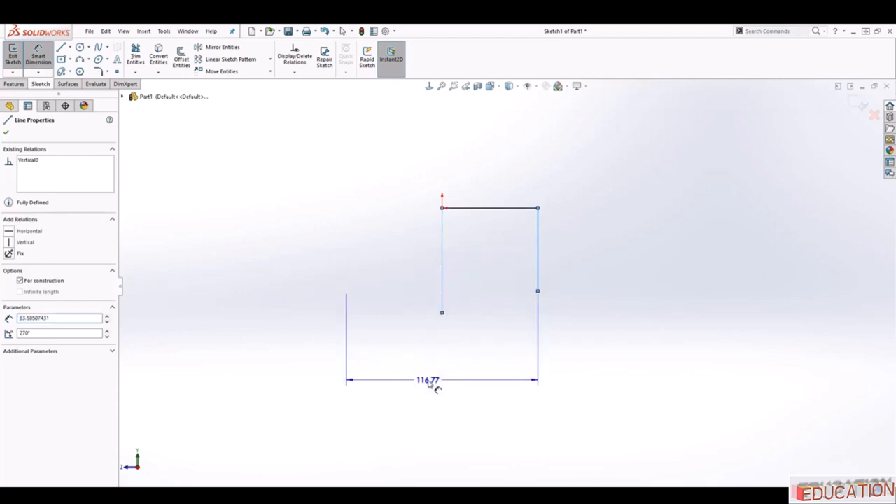
click(431, 380)
text(38)
key(Return)
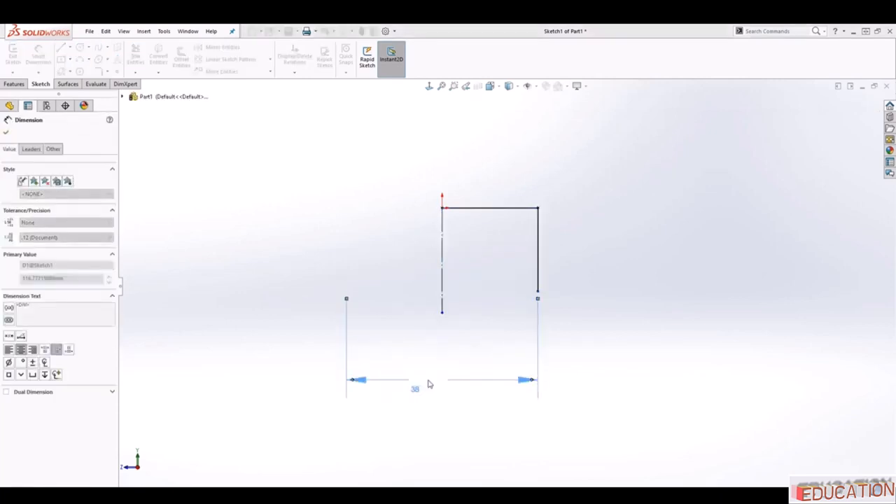
key(Escape)
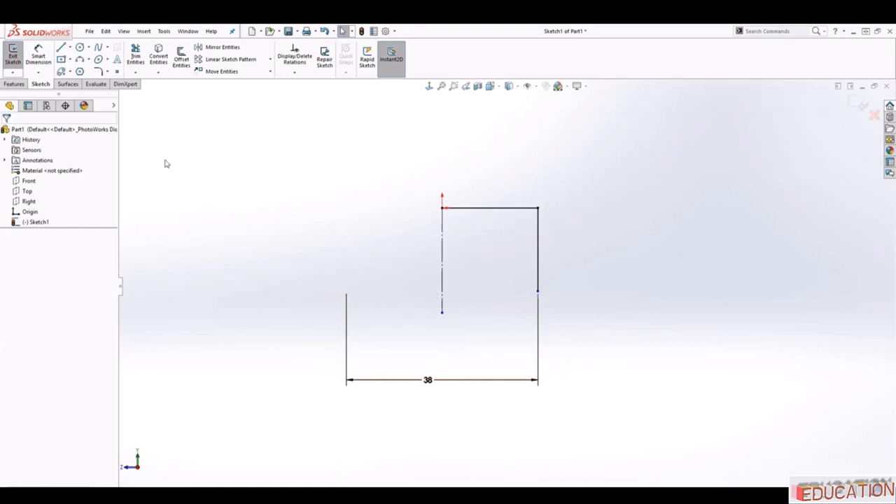
Sketch a circle with a radius of about 28 mm centered on the origin.
click(80, 47)
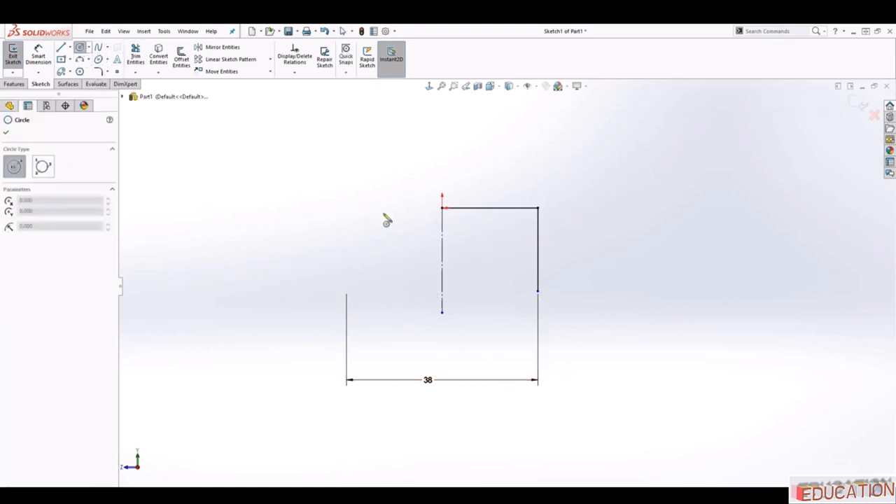
click(443, 209)
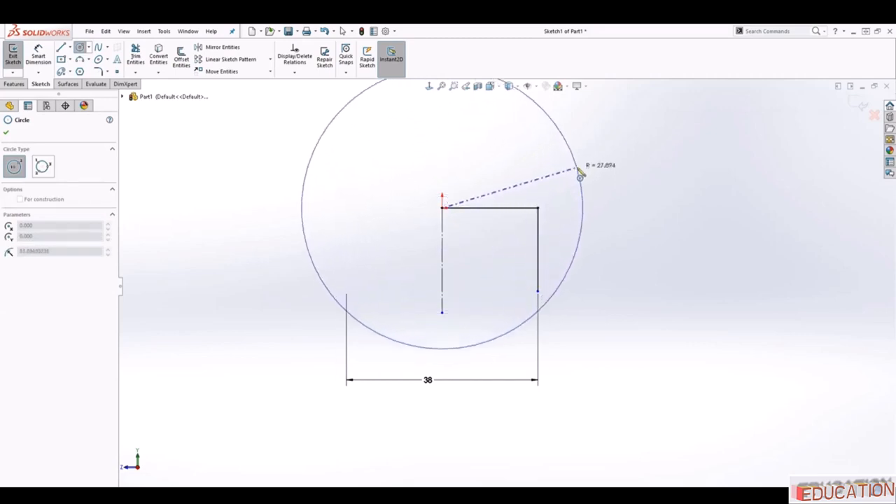
click(580, 172)
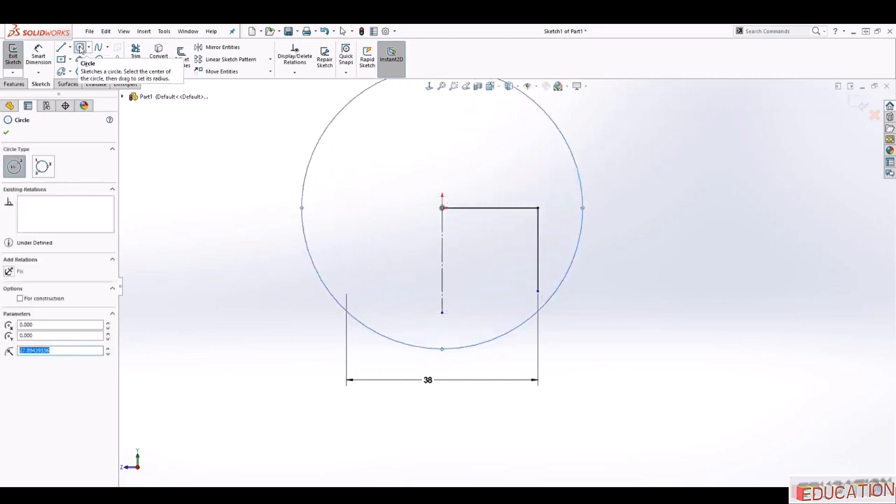
key(Escape)
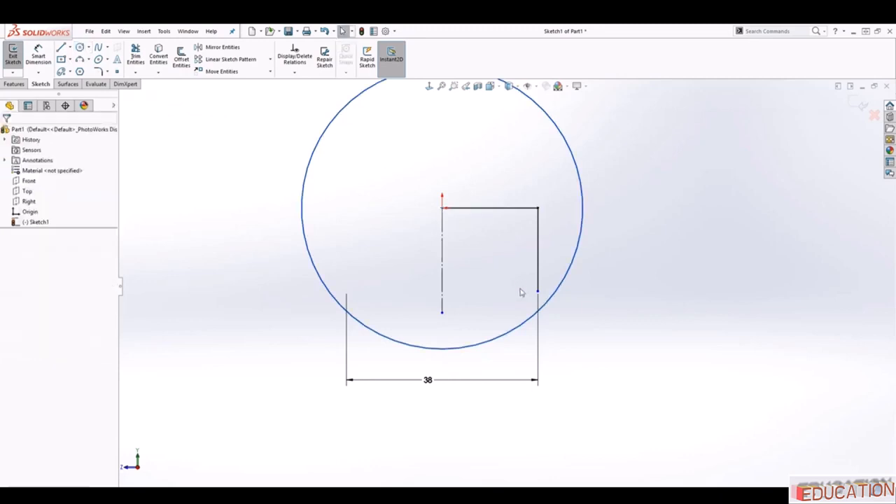
Make the centerline's lower endpoint coincident with the circle.
click(453, 355)
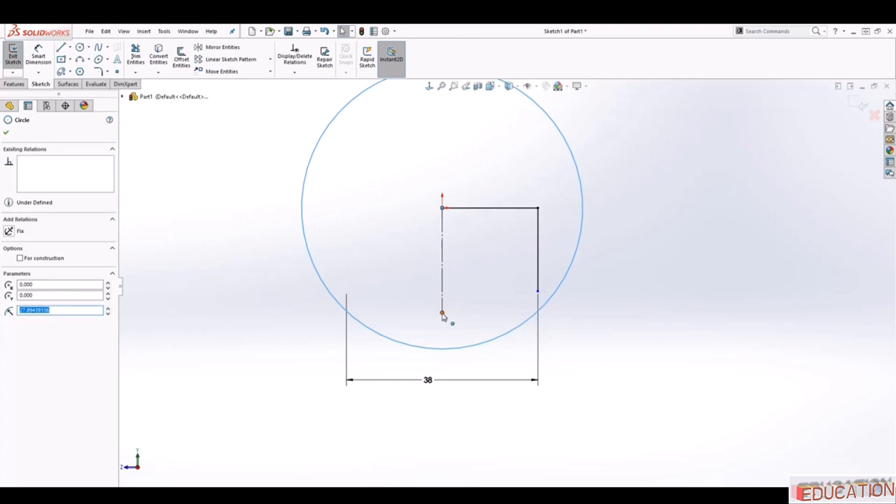
ctrl+click(442, 313)
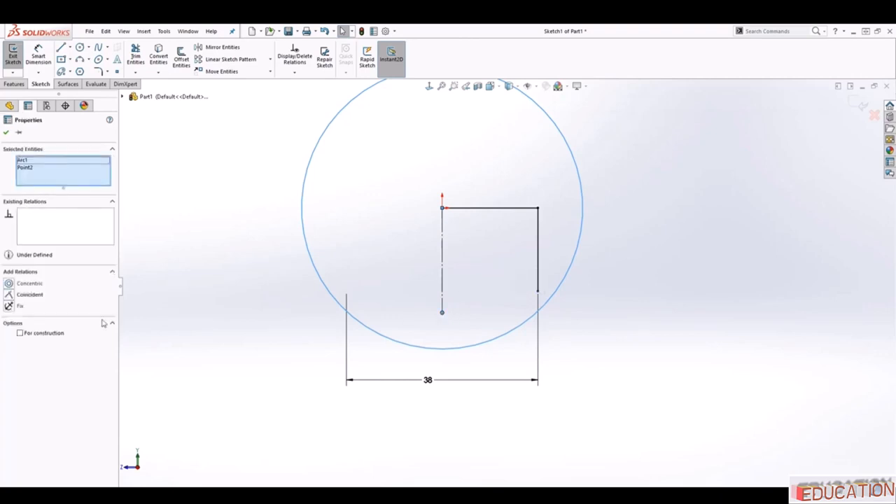
click(10, 295)
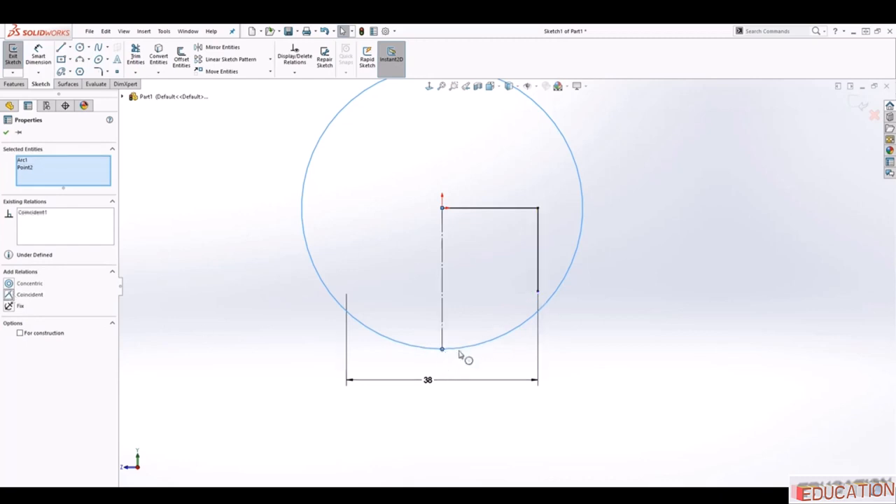
click(548, 336)
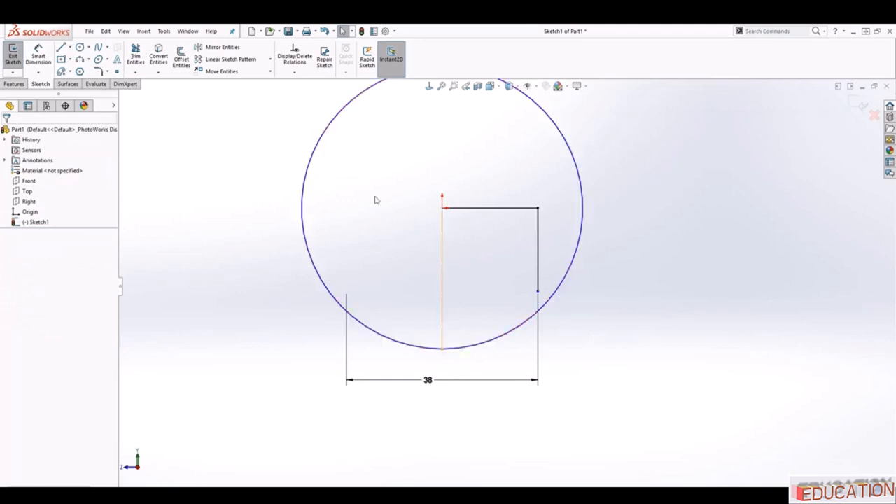
Sketch a slanted line about 14 mm long from the outer vertical line's lower end down toward the centerline.
click(61, 47)
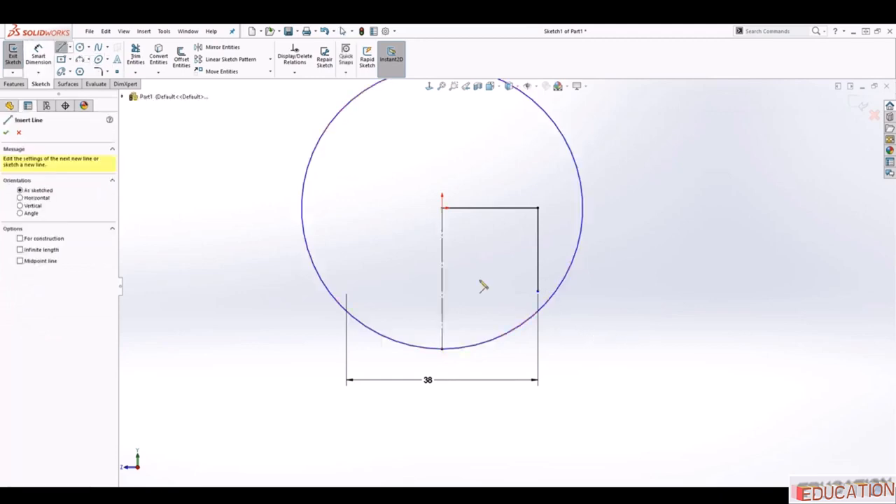
click(537, 292)
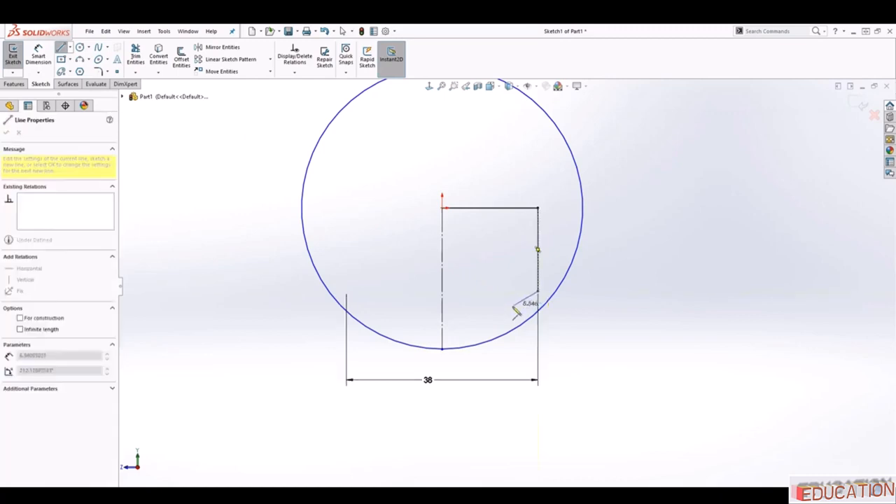
click(475, 327)
key(Escape)
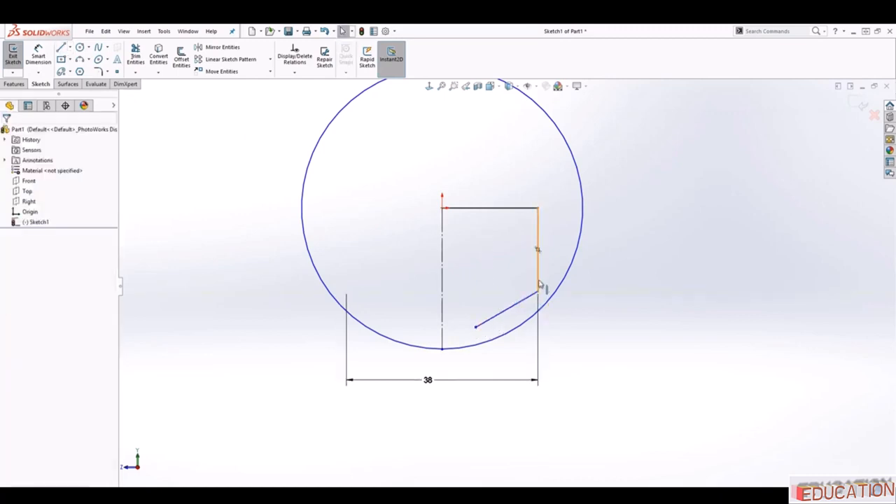
Add a tangent relation between the slanted line and the circle.
click(500, 317)
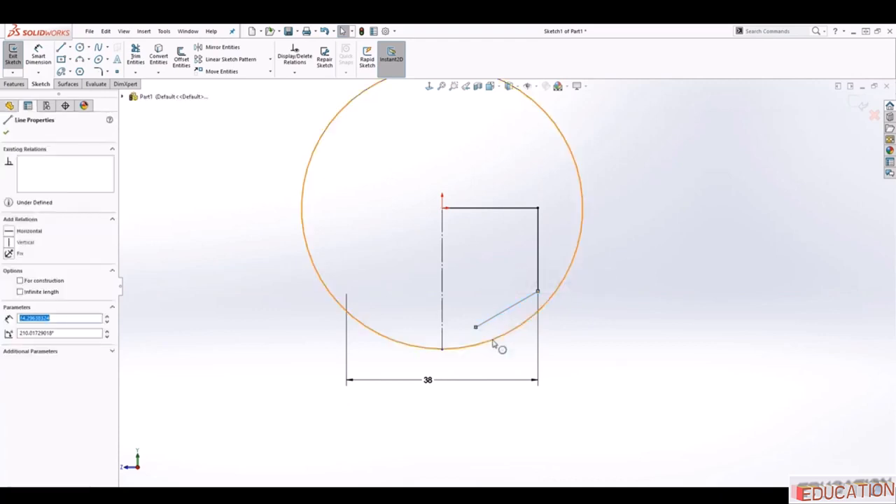
ctrl+click(494, 344)
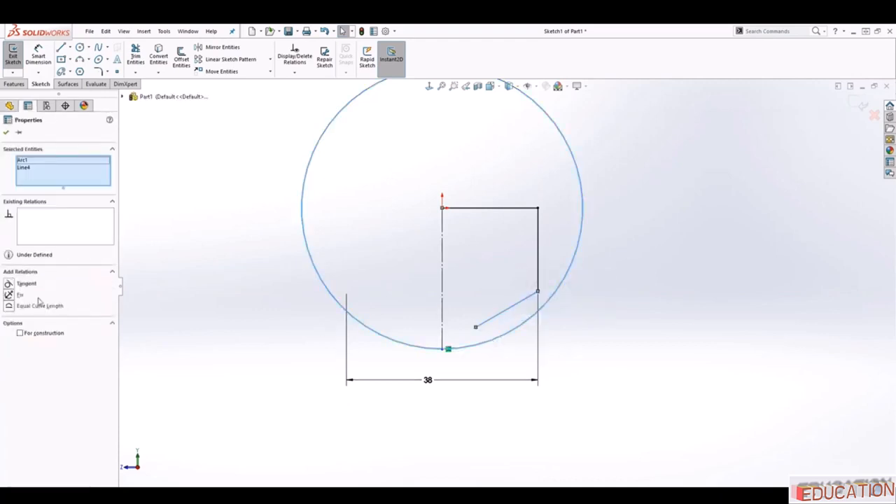
click(9, 283)
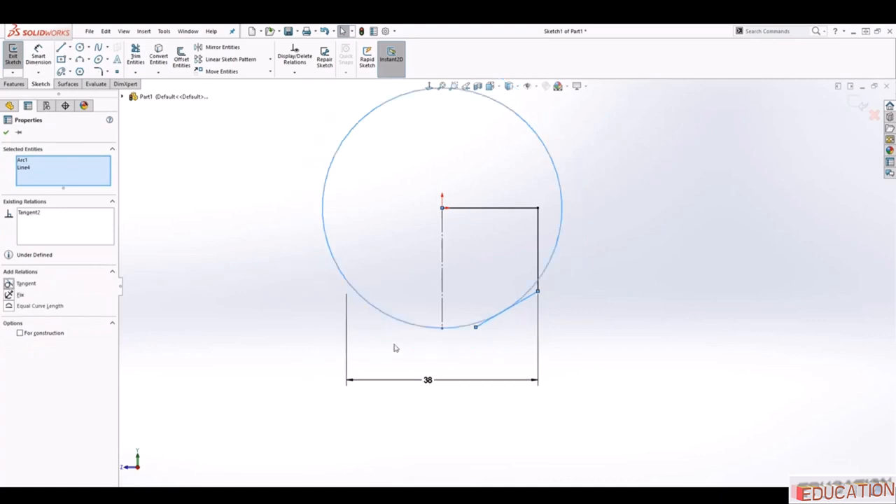
click(496, 305)
Trim away the large portion of the circle lying outside the half profile.
scroll(496, 301, down, 3)
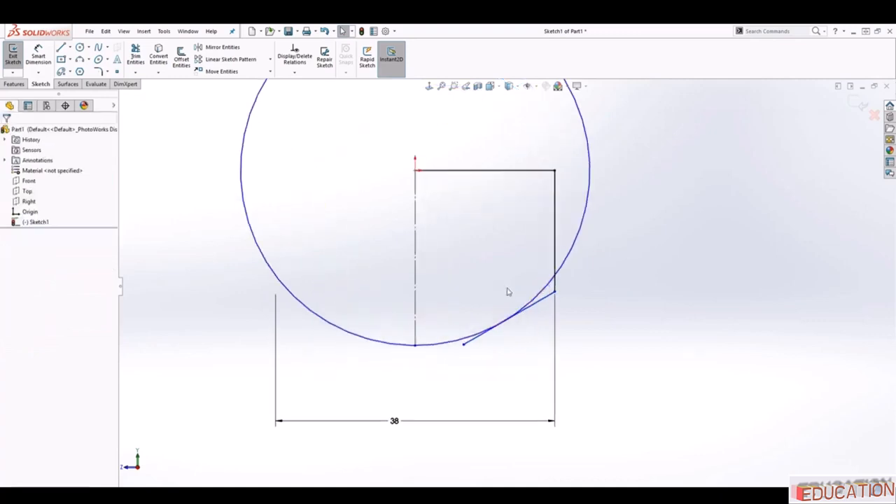
scroll(532, 298, up, 2)
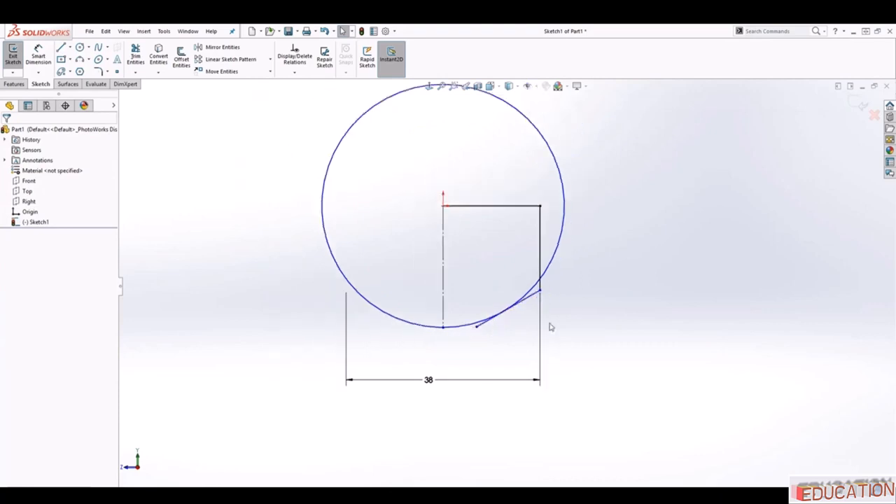
click(136, 56)
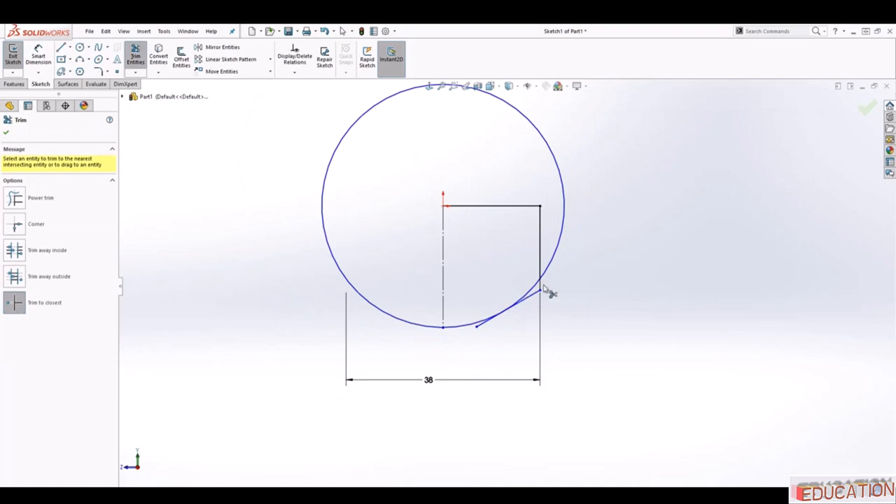
scroll(545, 293, up, 2)
click(466, 151)
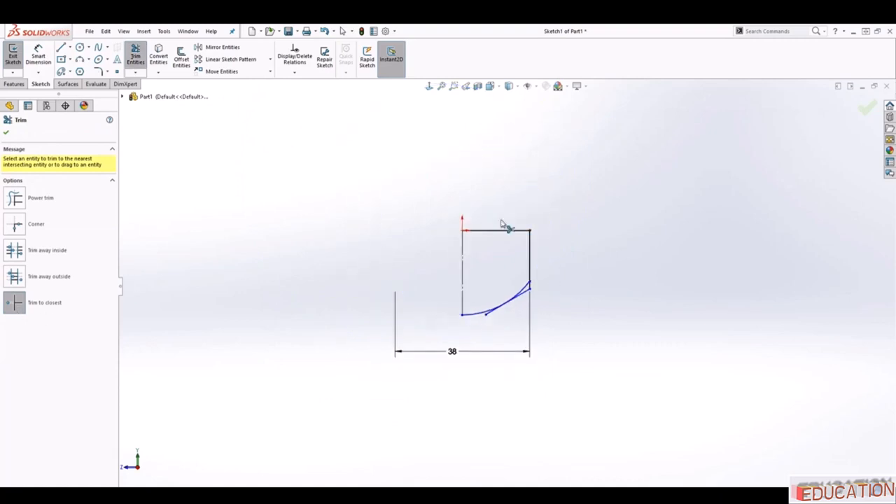
Trim the leftover arc beyond the tangent point and the slanted line's excess past its tangency with the arc.
scroll(534, 294, down, 2)
scroll(530, 294, down, 3)
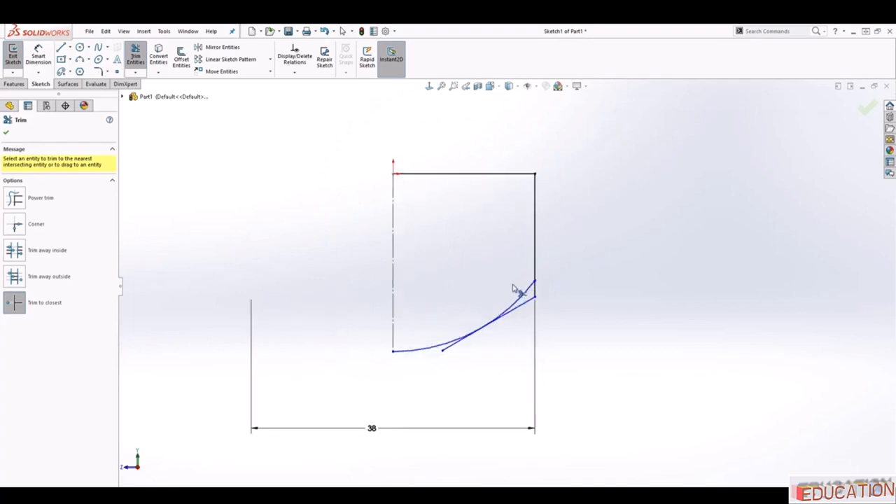
click(536, 289)
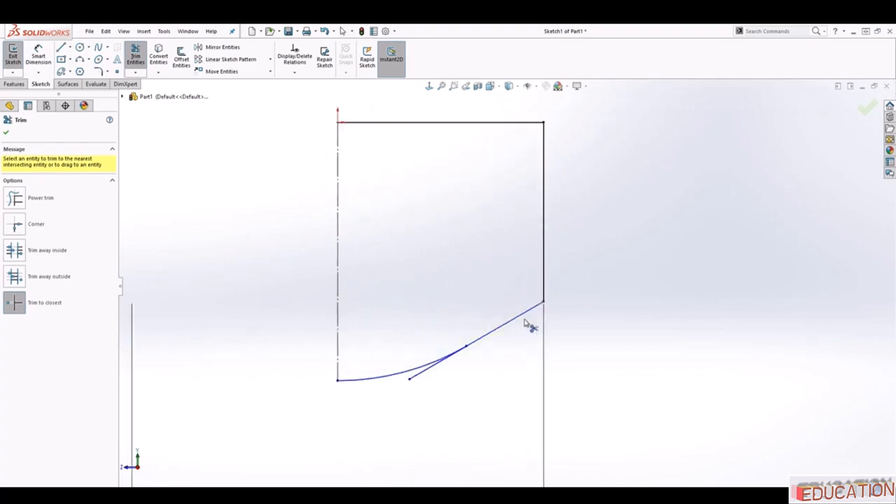
click(423, 374)
key(Escape)
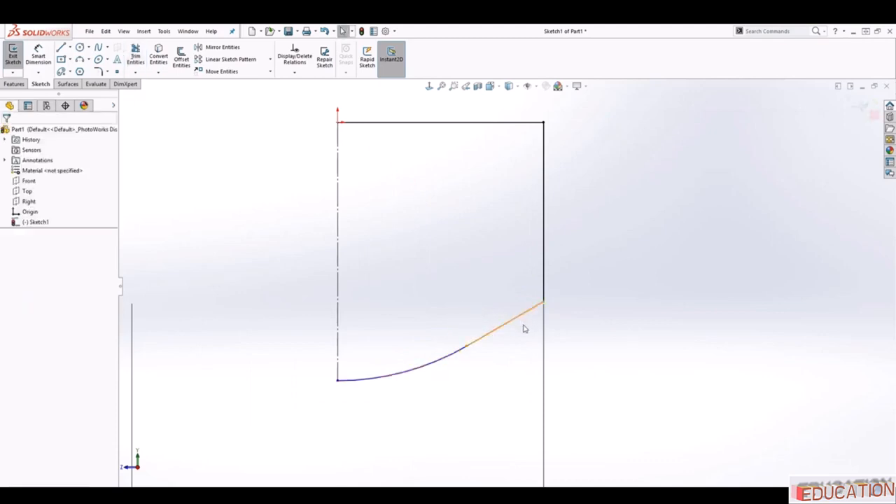
Dimension the angle between the slanted line and the upper horizontal line as 20°.
right_drag(593, 399, 588, 343)
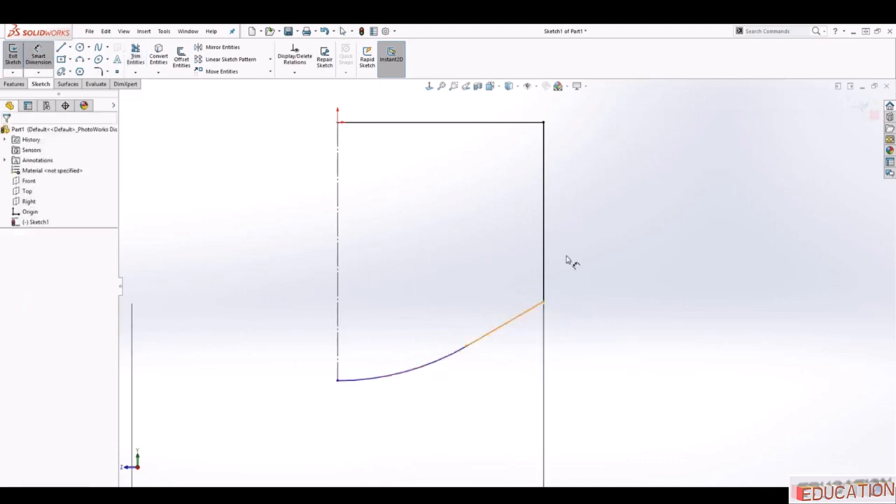
click(514, 320)
click(455, 123)
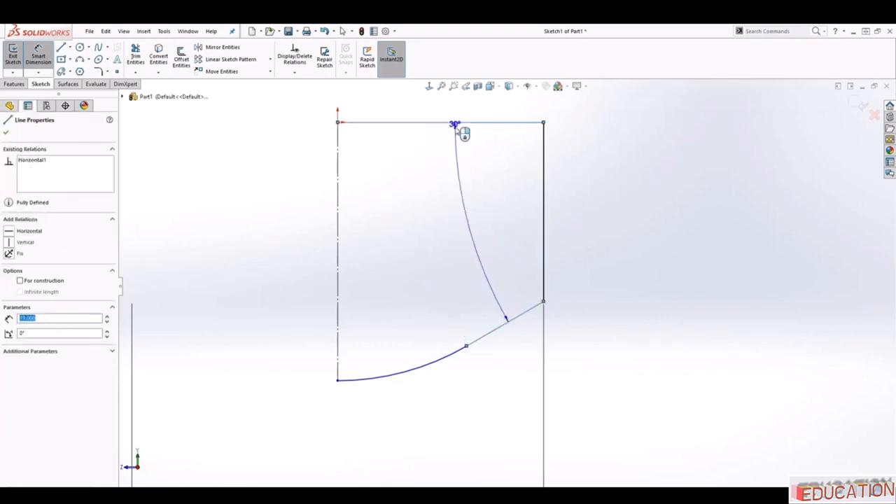
click(470, 200)
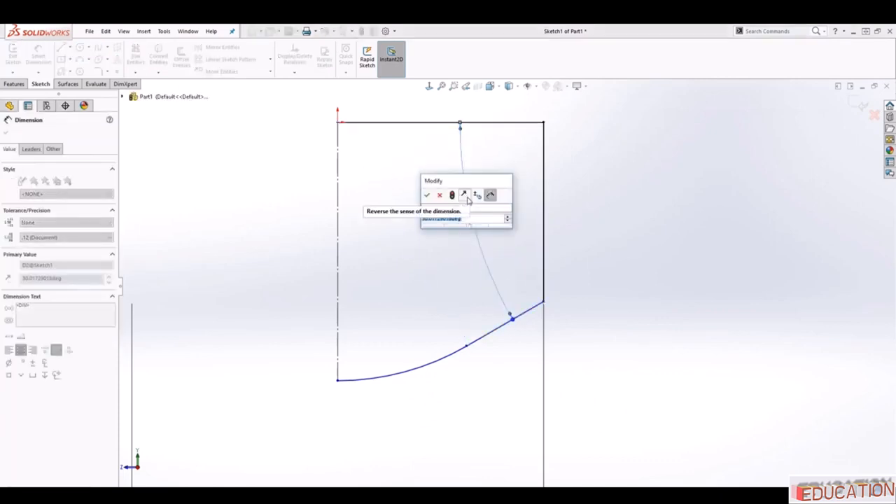
text(20)
key(Return)
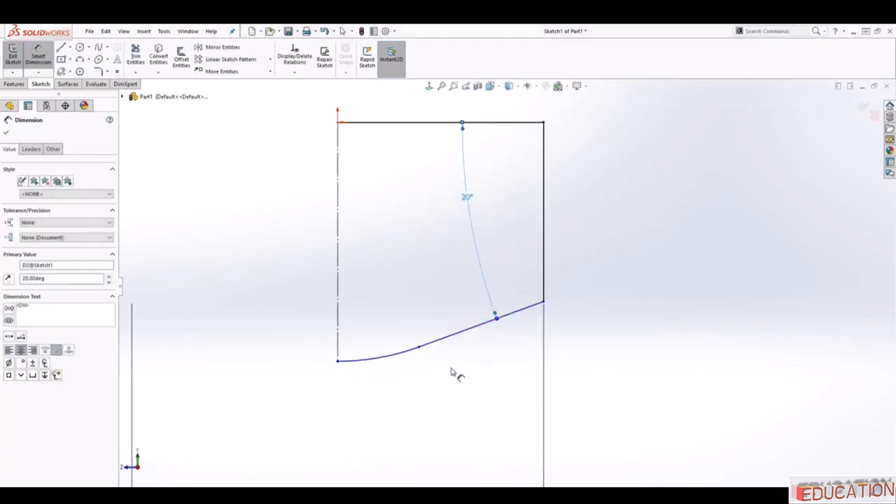
Dimension the lower arc with a radius of 26.5 mm.
click(365, 361)
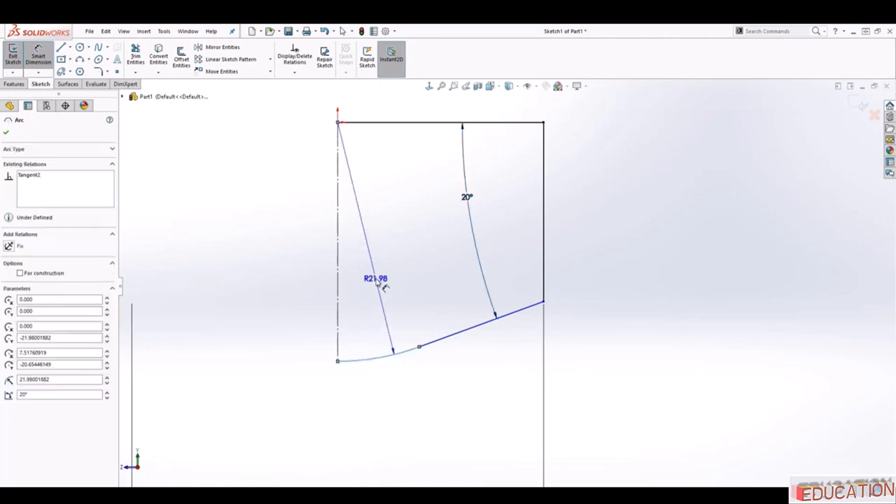
click(381, 284)
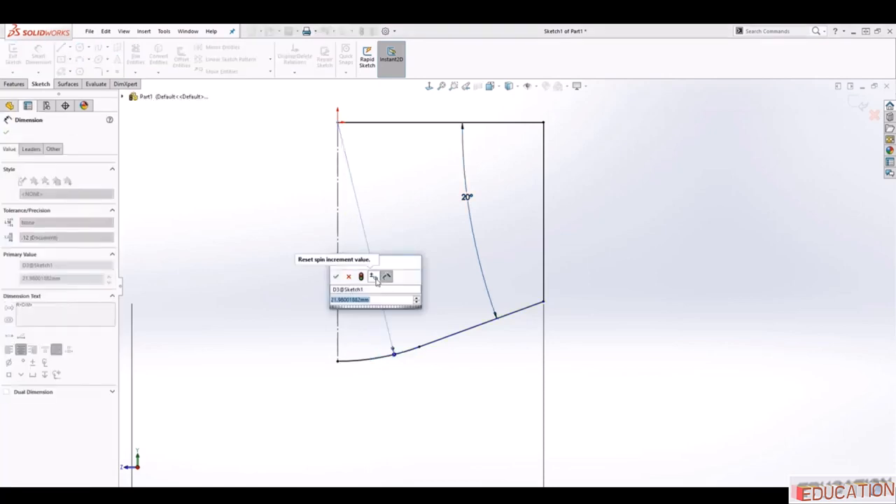
text(26.5)
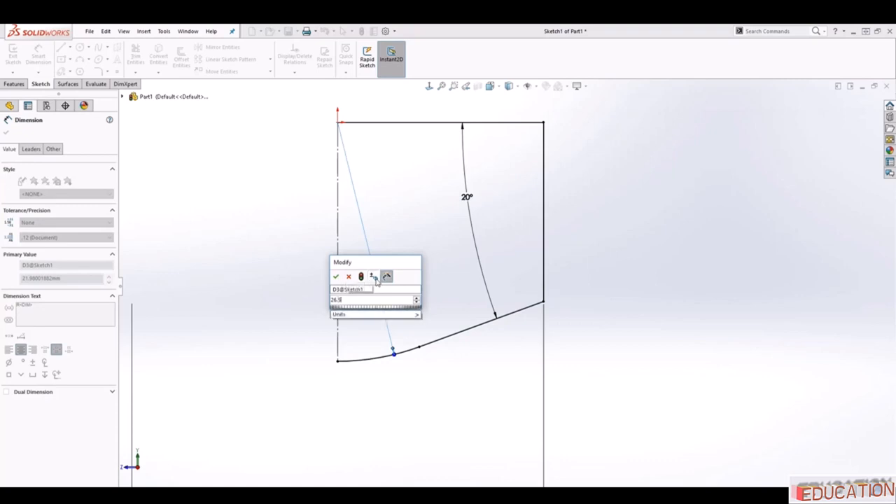
key(Return)
key(Escape)
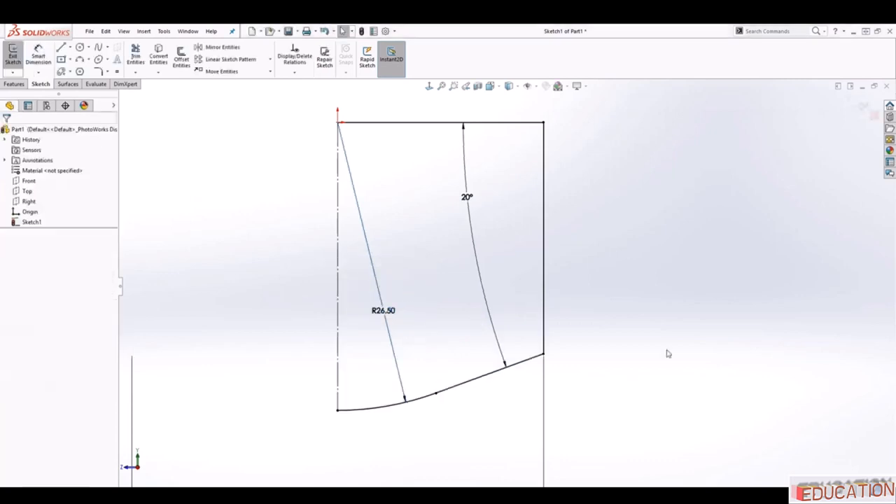
scroll(506, 286, up, 2)
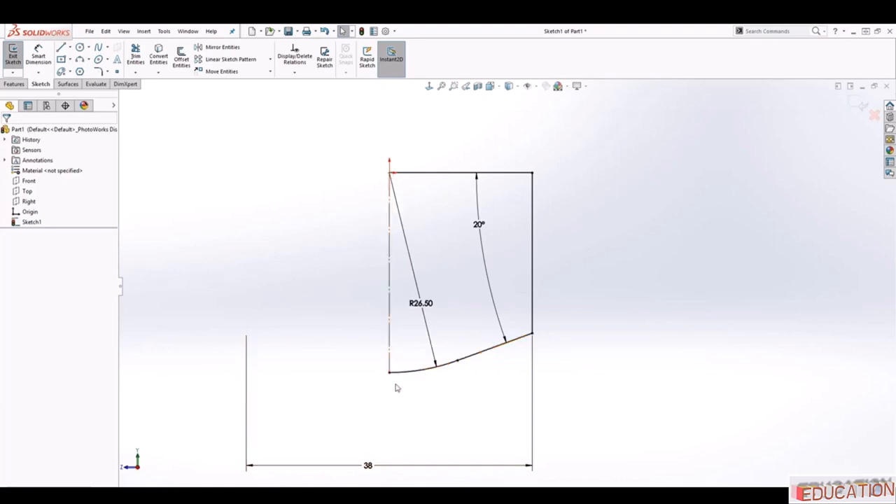
right_drag(600, 410, 600, 381)
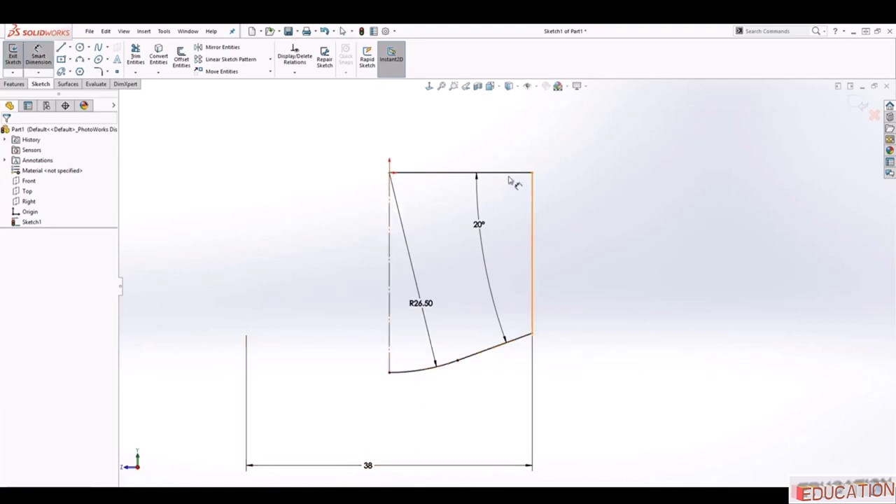
click(516, 175)
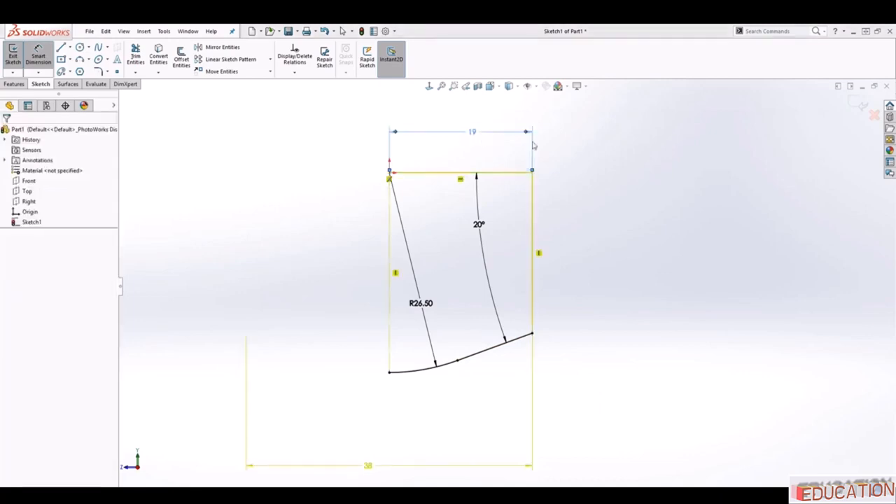
key(Escape)
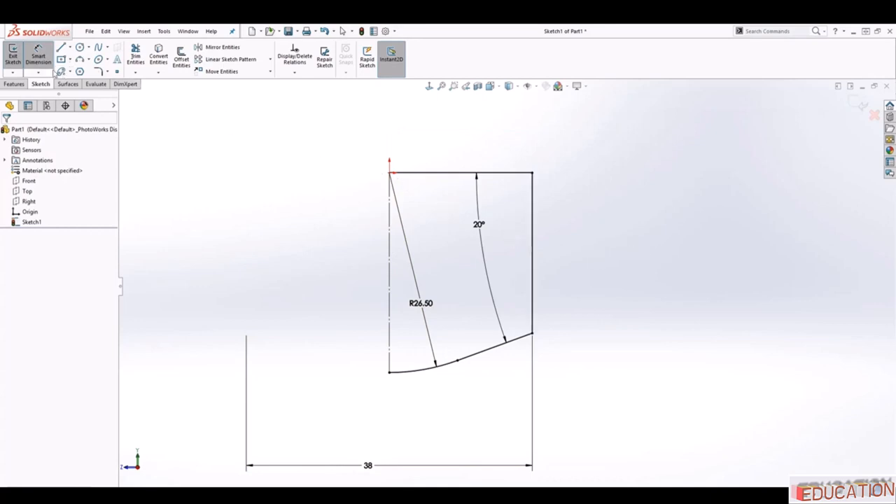
Draw a closing line over the centerline from the arc's lower end to the origin, and delete it.
click(62, 47)
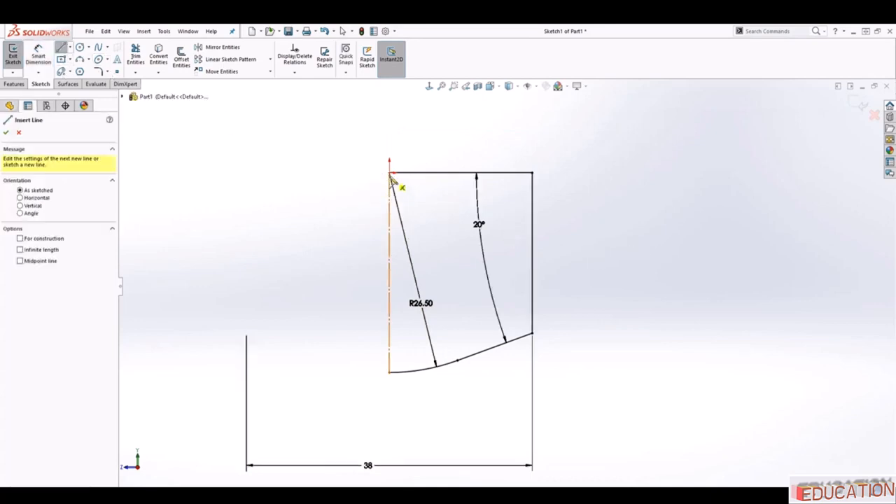
click(389, 372)
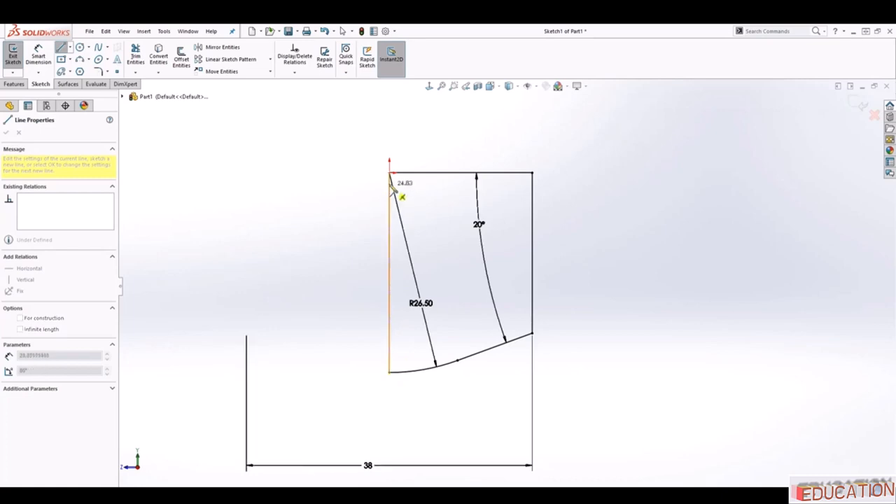
click(390, 174)
key(Escape)
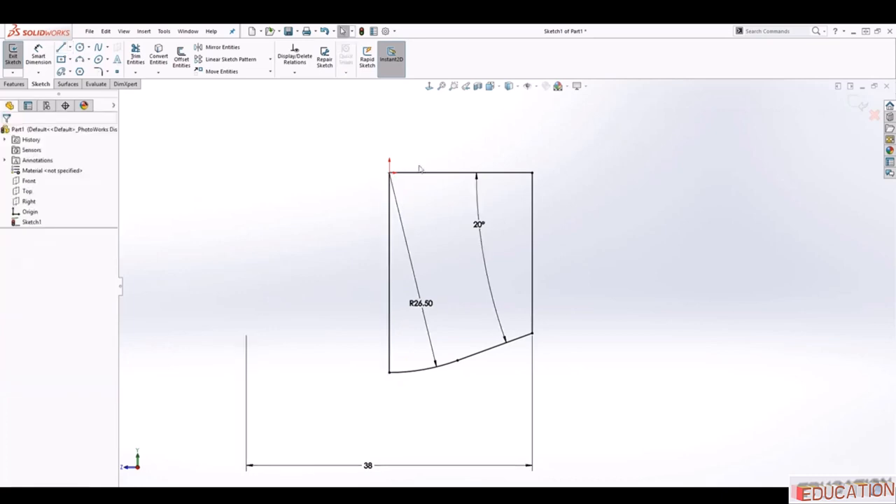
click(390, 265)
key(Escape)
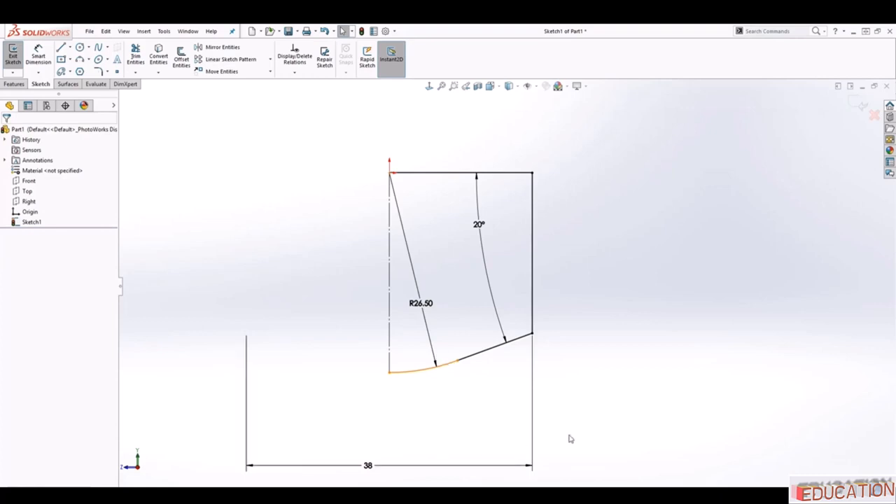
Delete the 38 mm diameter dimension below the profile.
drag(569, 435, 504, 408)
key(Escape)
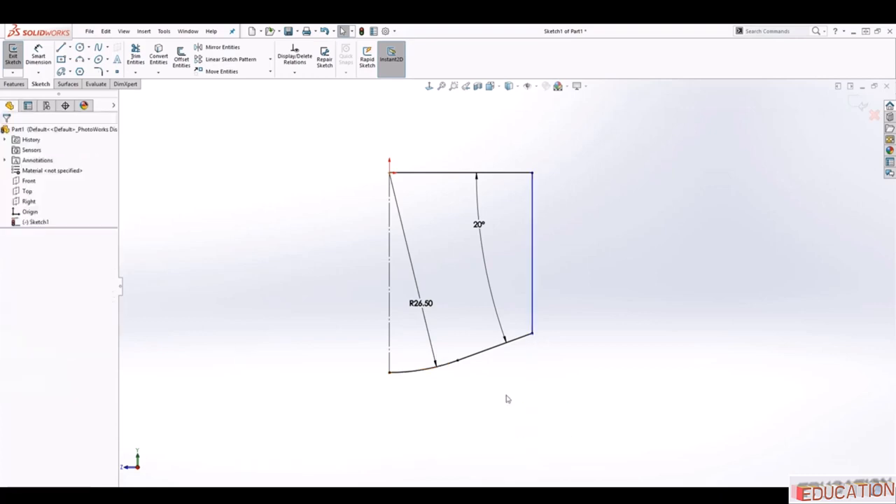
right_drag(495, 453, 502, 418)
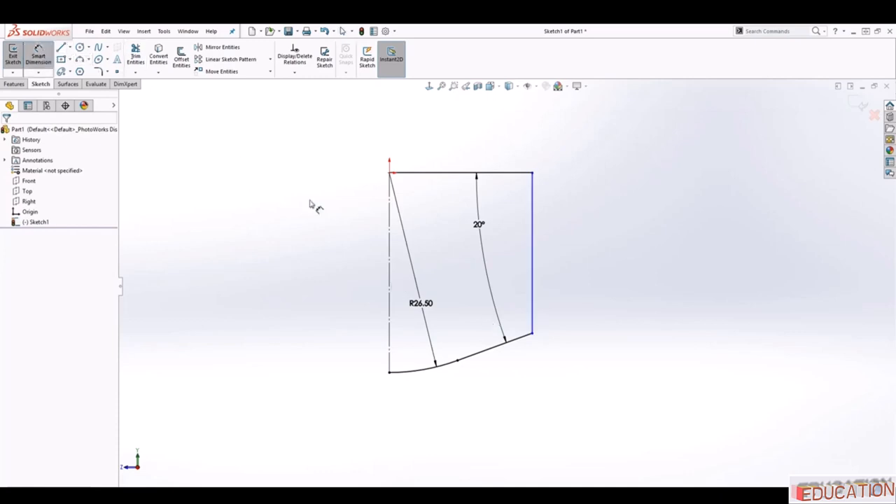
click(534, 334)
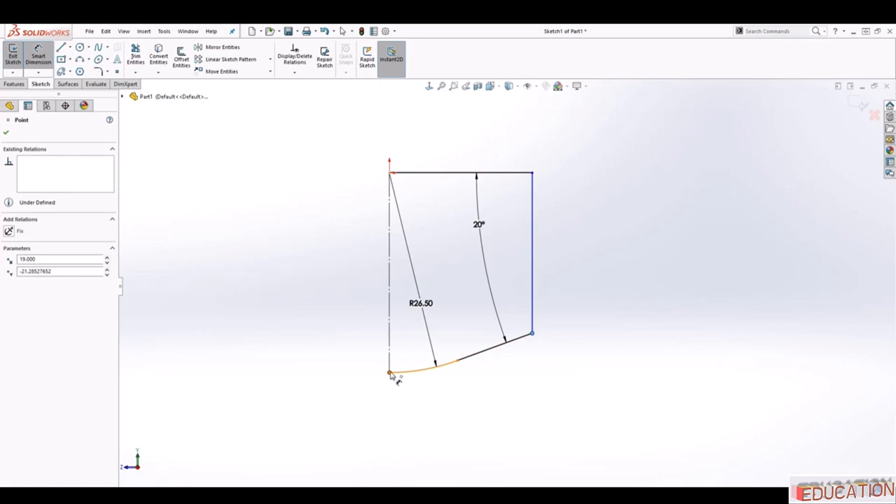
click(389, 372)
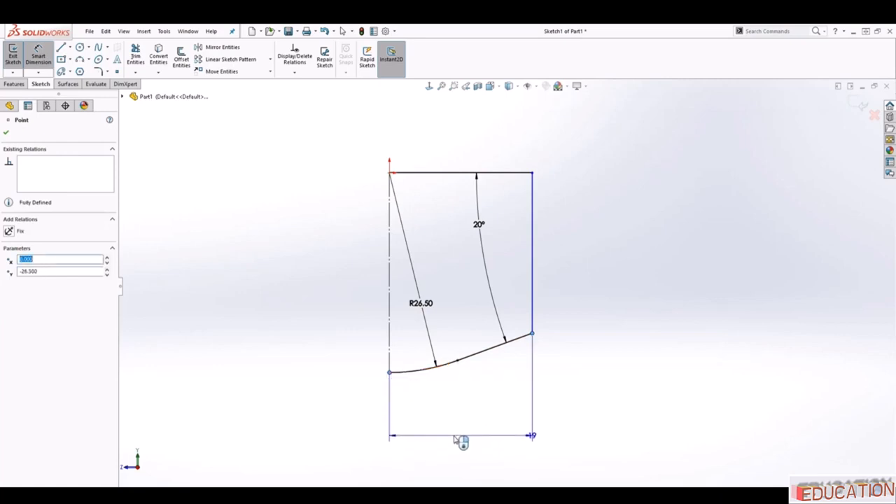
key(Escape)
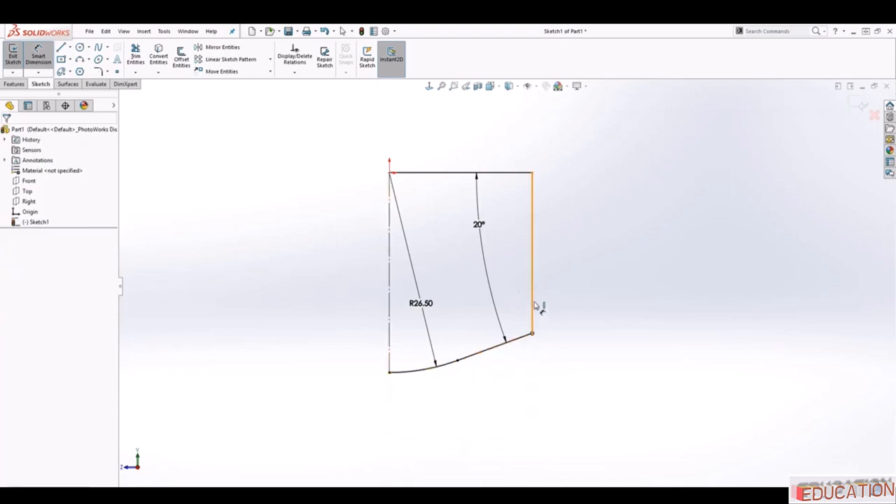
Add a 38 mm diameter dimension from the slanted line's outer endpoint across the centerline, placed below the profile.
click(533, 336)
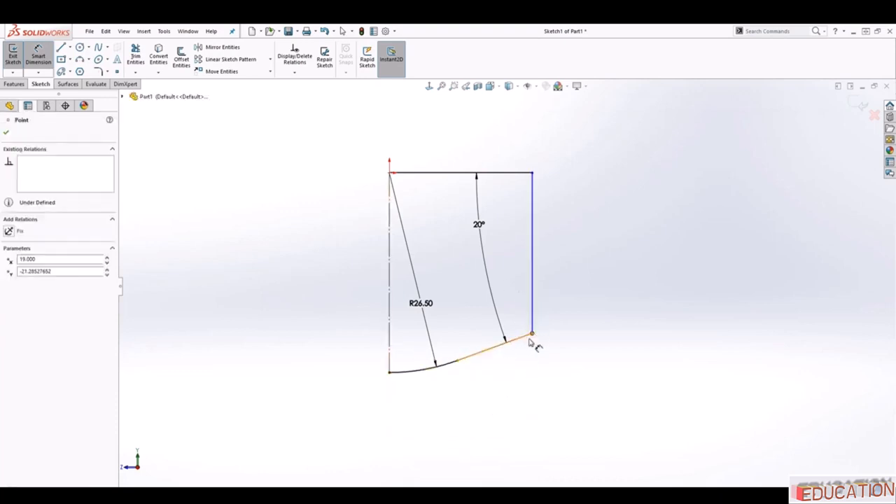
click(389, 327)
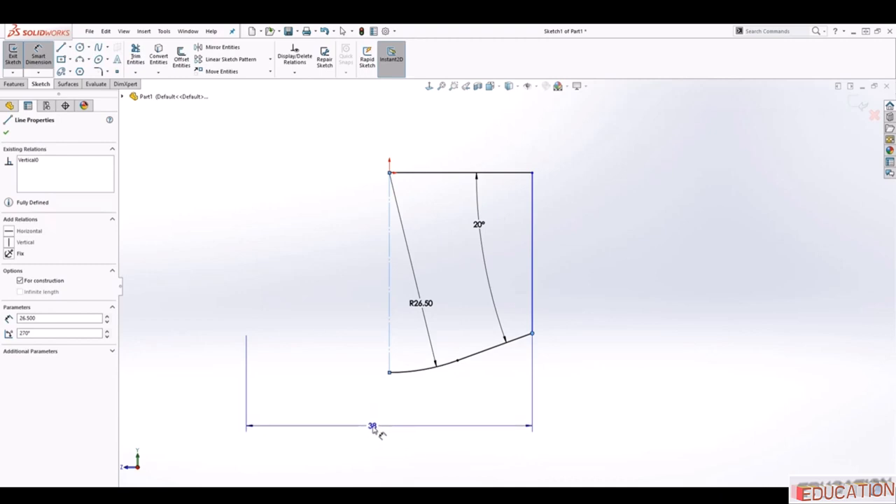
click(373, 427)
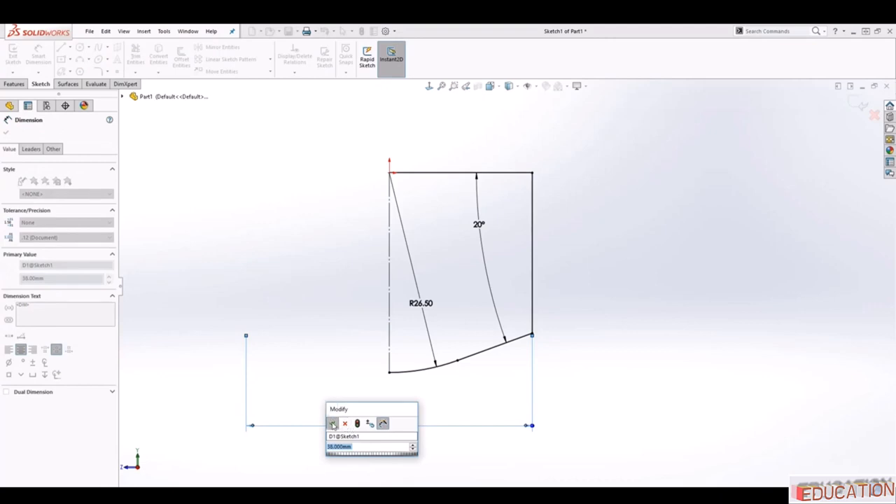
click(332, 424)
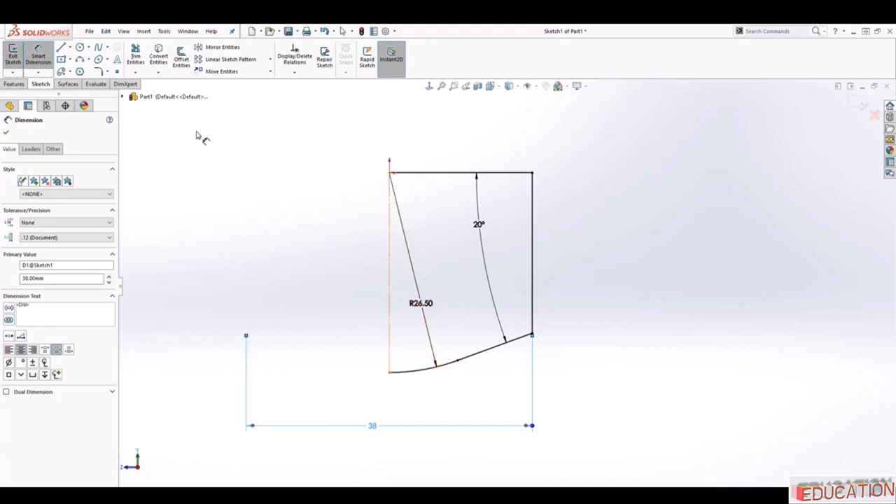
key(Escape)
Close the profile with a solid vertical line along the centerline from the origin to the arc's lower end.
click(61, 47)
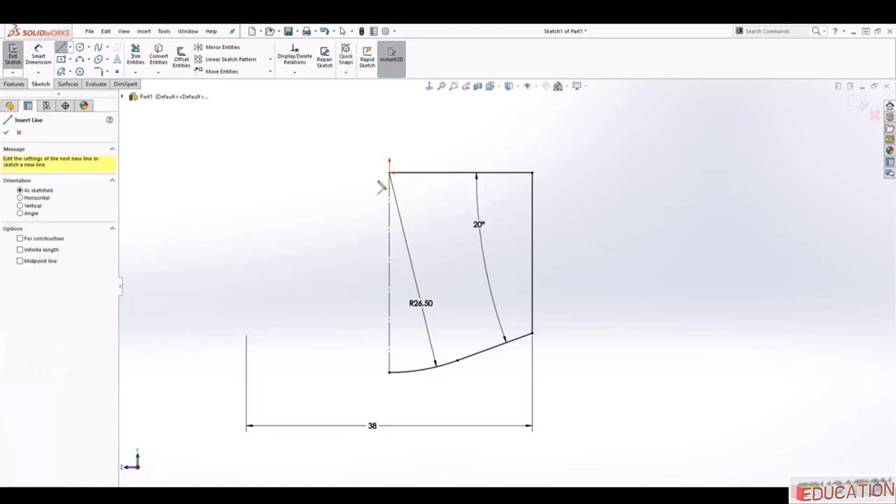
click(390, 174)
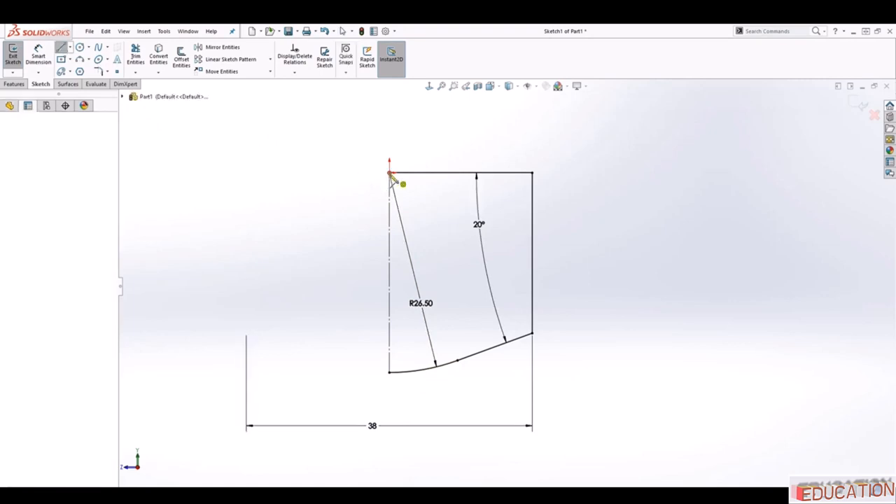
click(390, 372)
key(Escape)
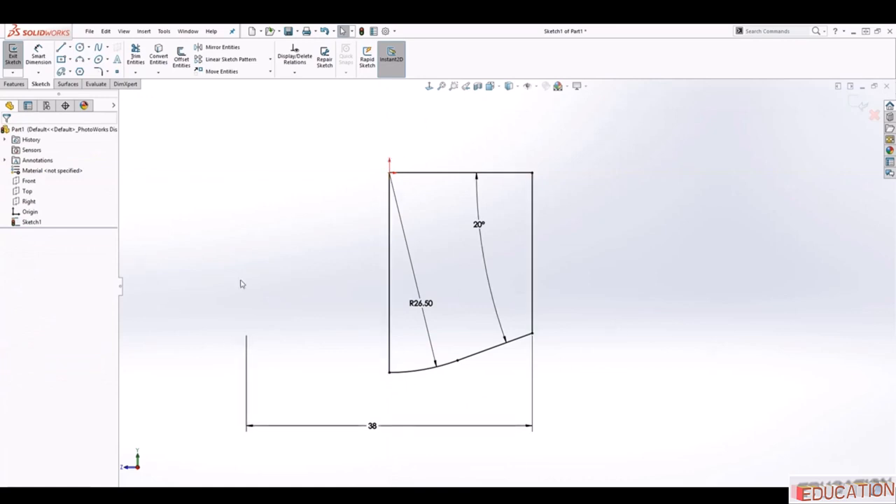
Revolve the closed half profile 360° with Revolved Boss/Base, replacing the preselected axis with the vertical line between the origin and the arc's lower end.
click(15, 84)
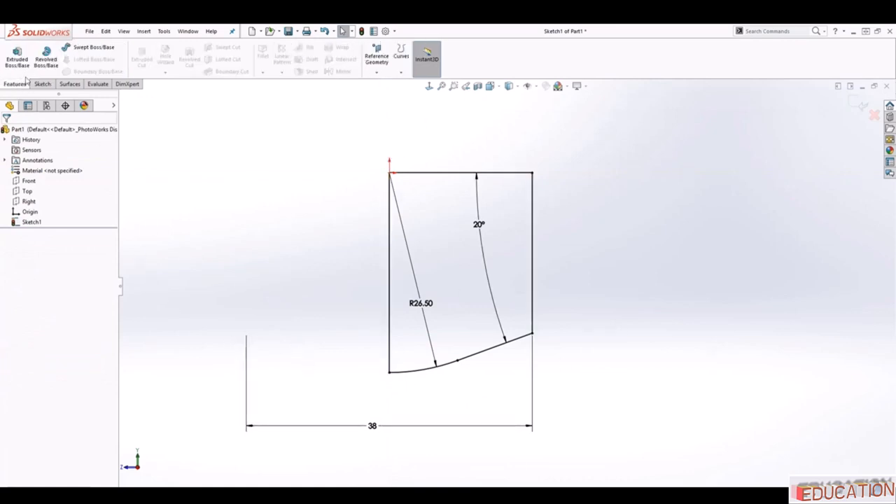
click(47, 59)
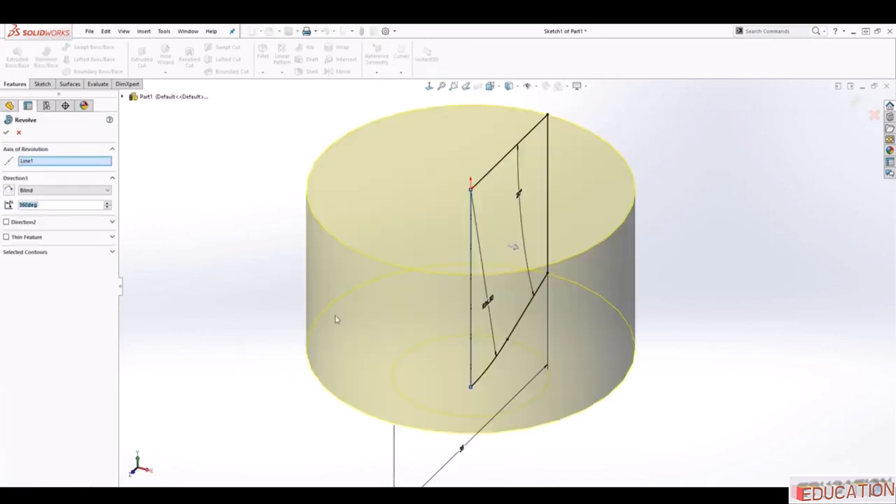
middle_drag(274, 366, 238, 325)
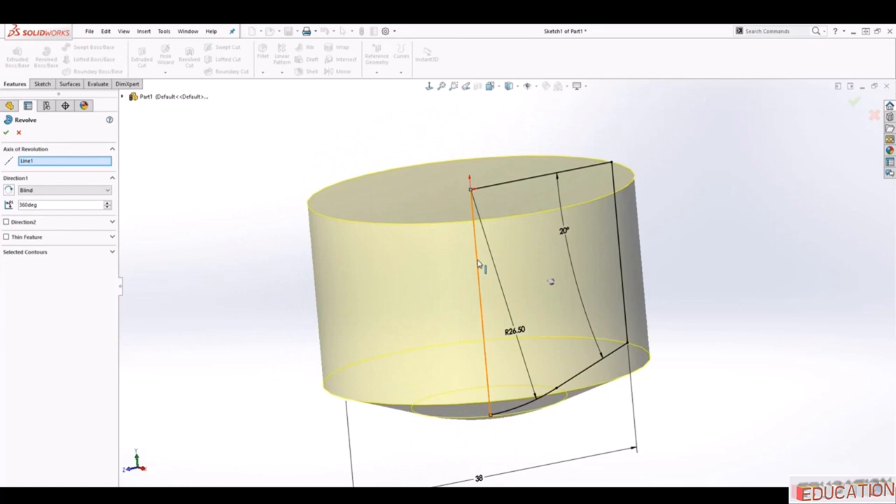
middle_drag(614, 310, 508, 319)
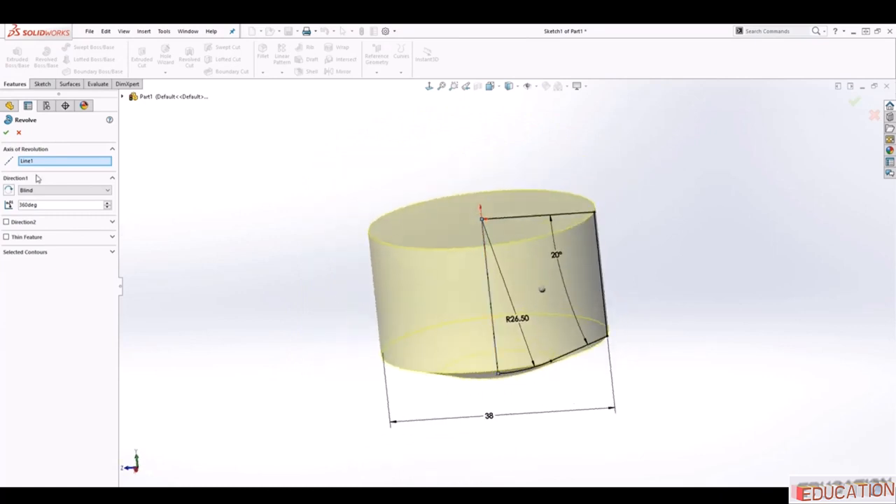
click(30, 163)
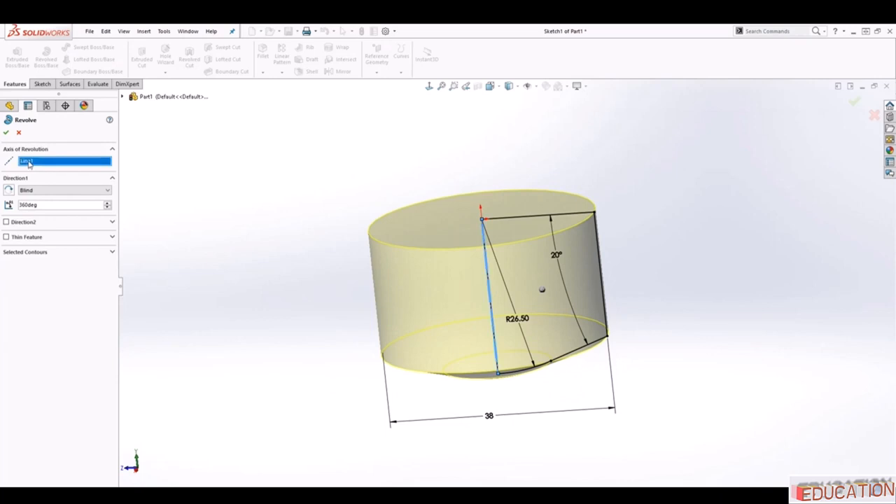
key(Delete)
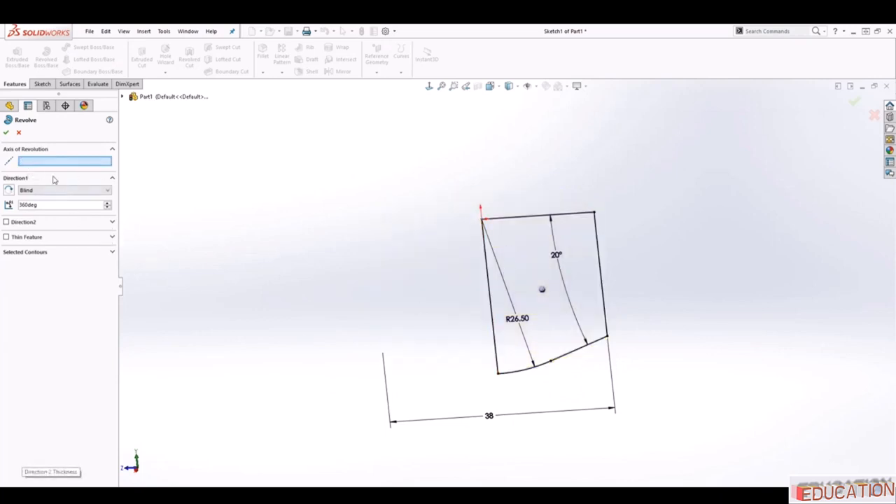
click(492, 300)
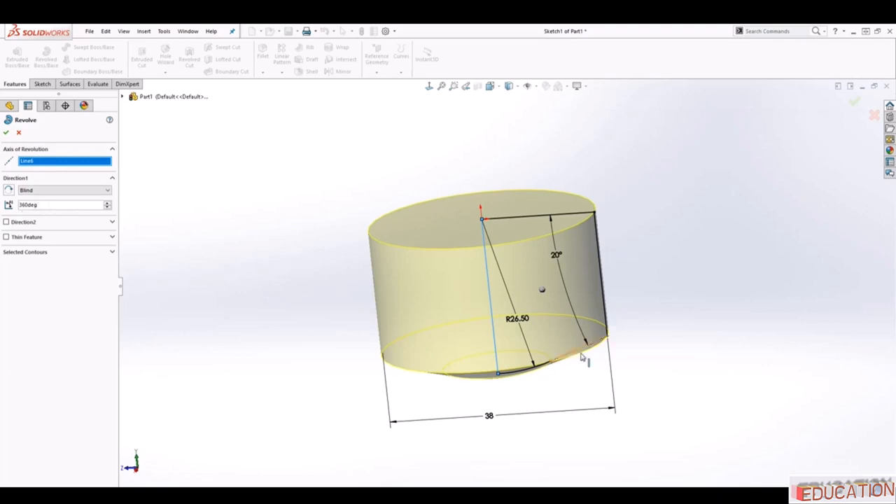
middle_drag(620, 358, 690, 375)
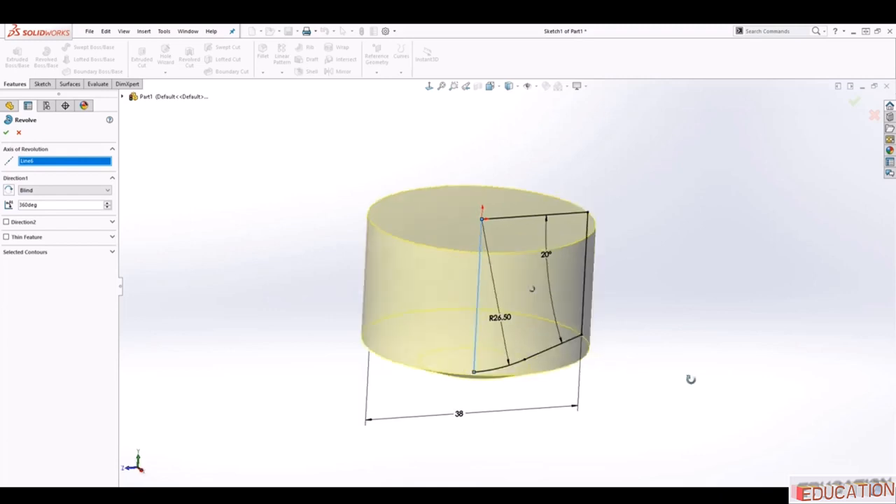
click(6, 132)
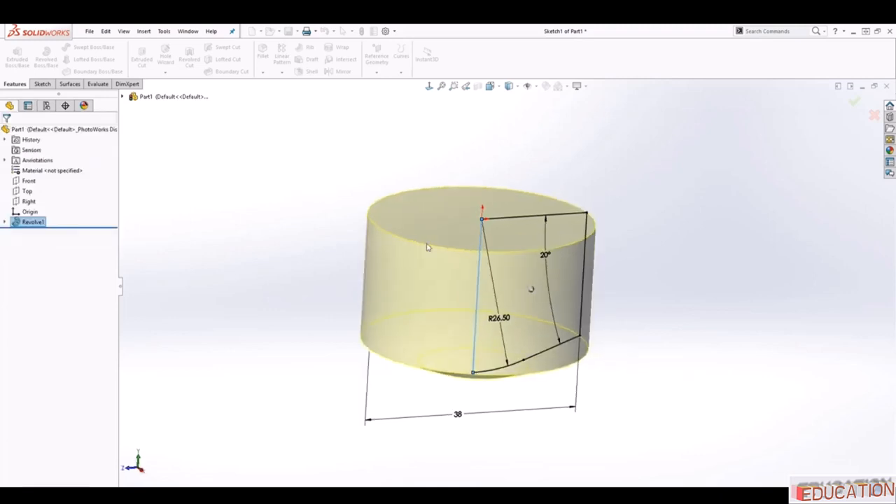
click(429, 87)
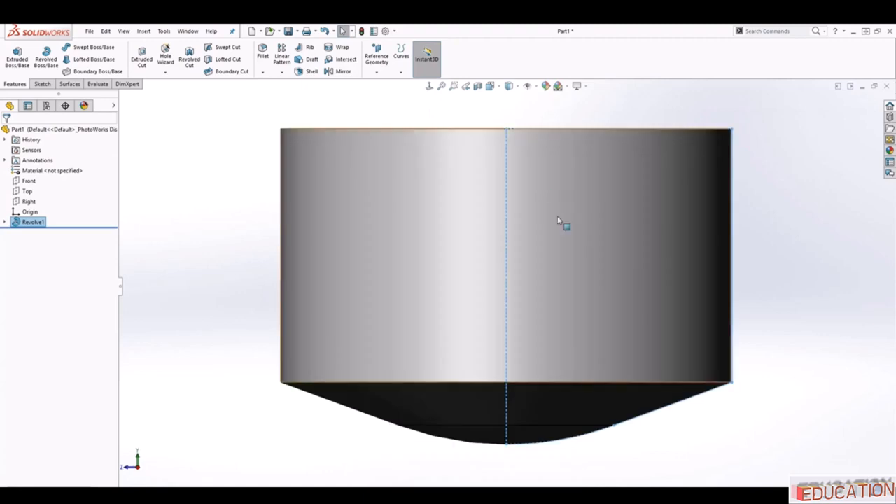
scroll(560, 221, up, 2)
click(723, 235)
scroll(695, 236, up, 1)
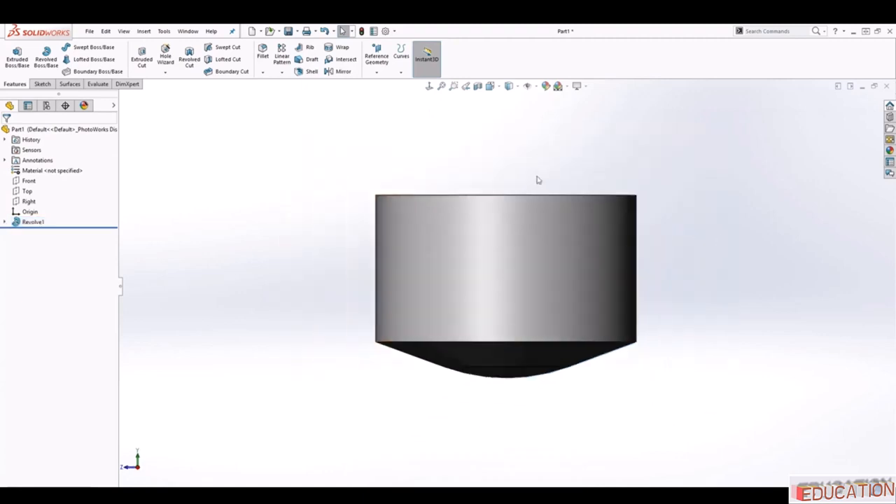
scroll(538, 180, down, 1)
scroll(588, 323, up, 1)
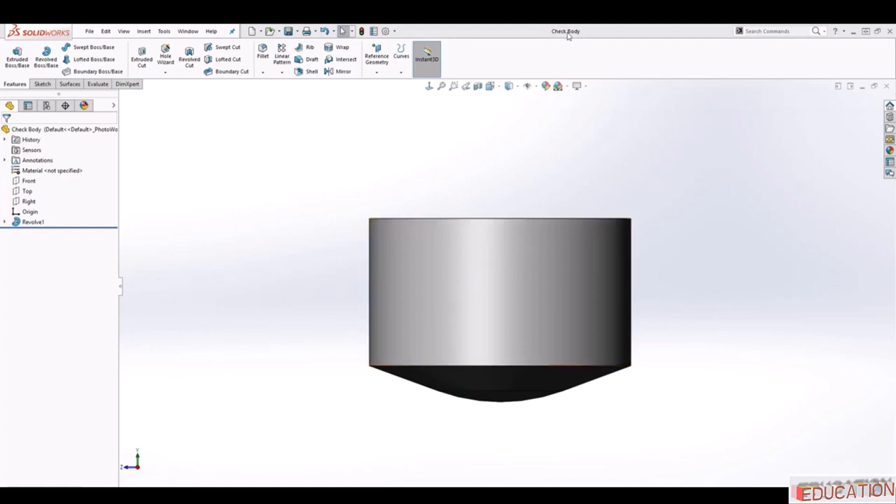
click(90, 31)
click(105, 134)
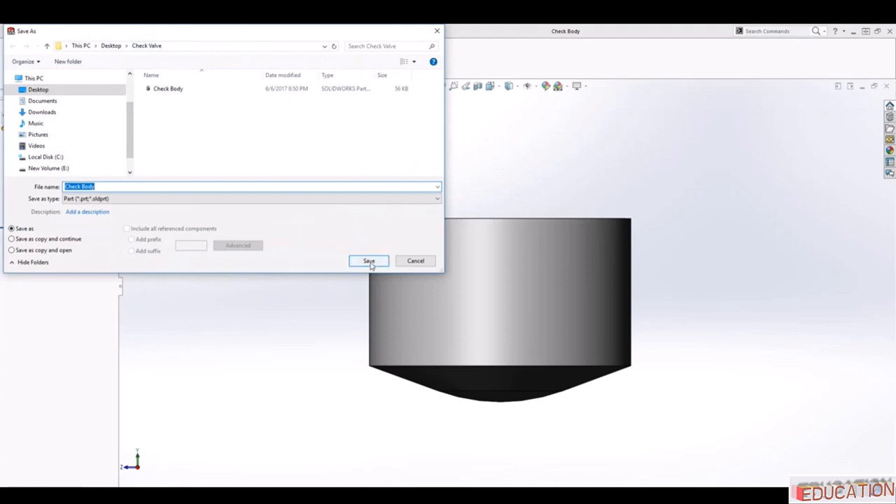
click(420, 262)
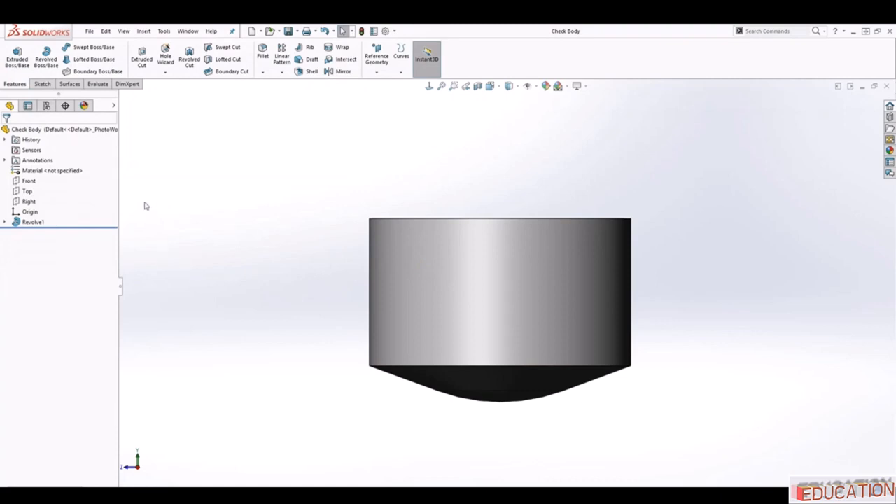
Start a sketch on the Front plane and orient the view normal to it.
click(28, 201)
scroll(473, 310, down, 6)
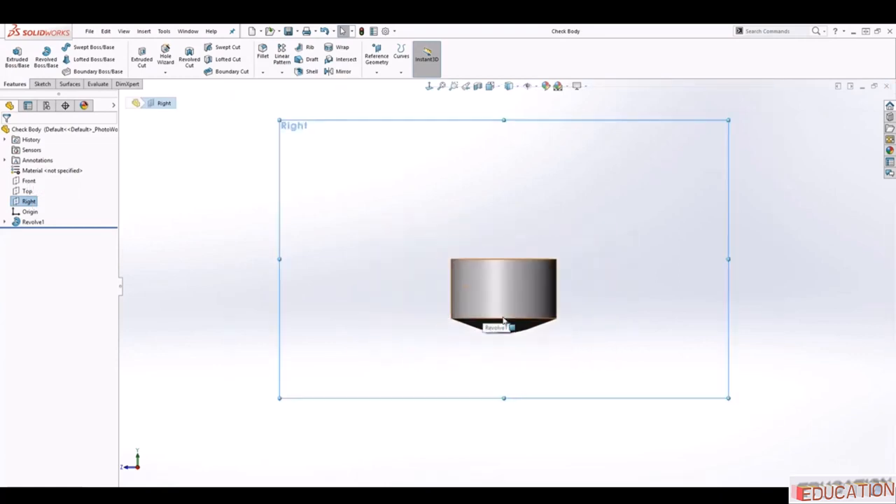
middle_drag(509, 319, 413, 334)
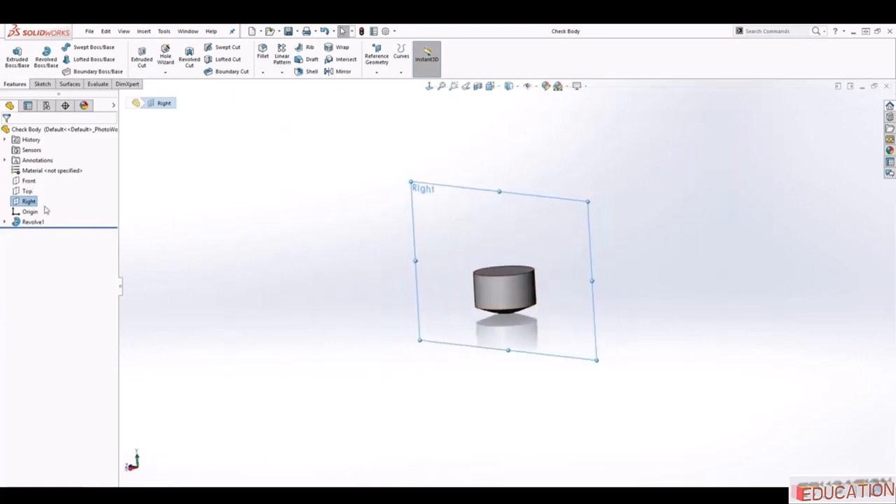
click(29, 181)
mouse_move(387, 302)
middle_down()
mouse_move(441, 316)
mouse_move(392, 308)
mouse_move(437, 295)
mouse_move(420, 292)
middle_up()
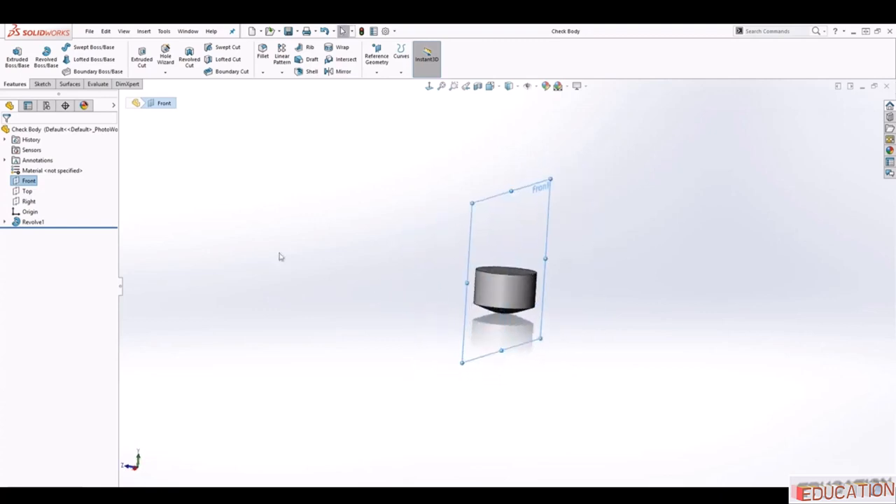
click(42, 84)
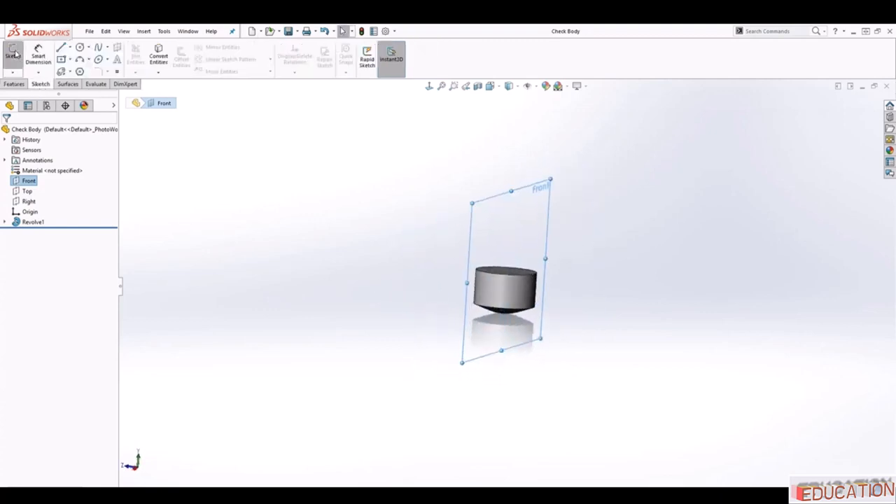
click(12, 53)
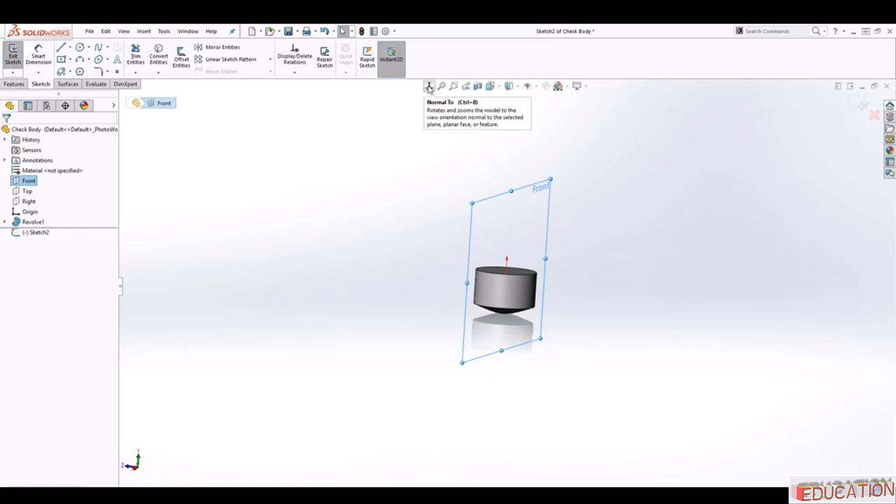
click(429, 86)
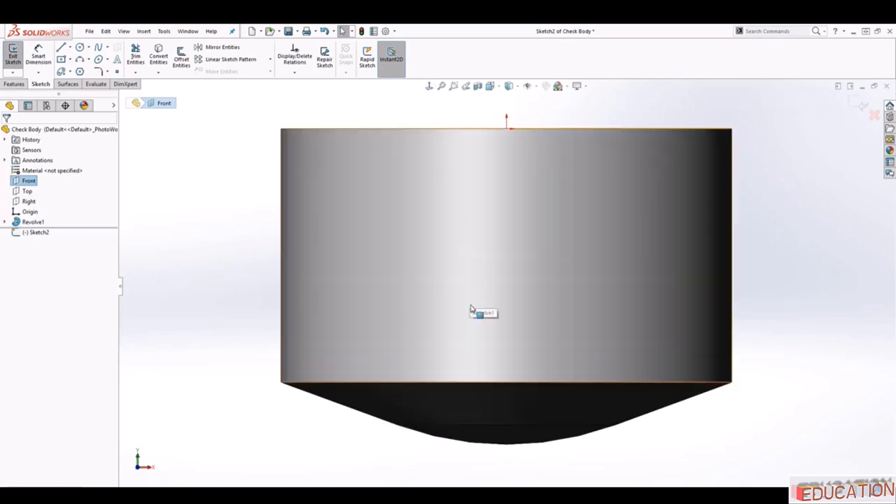
Sketch a circle about 42 mm in diameter centred on the origin at the middle of the body's top face.
click(80, 47)
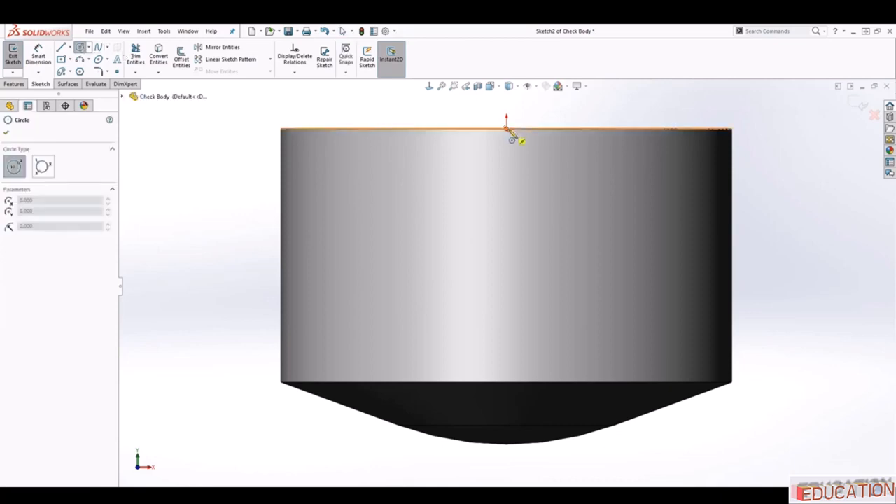
click(506, 128)
scroll(553, 126, up, 4)
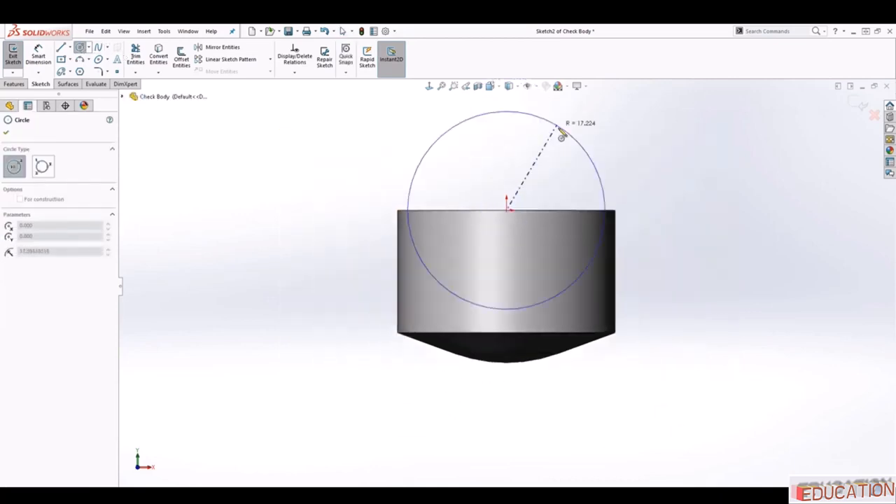
click(606, 144)
key(Escape)
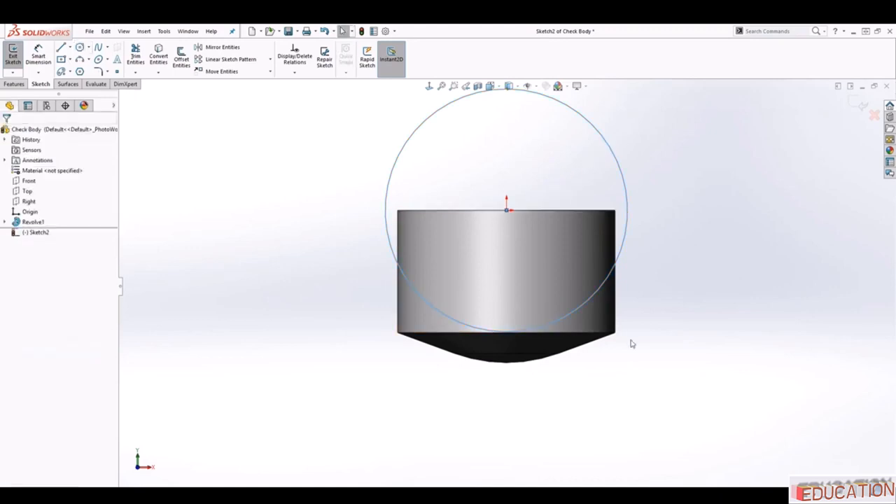
Dimension the circle's diameter and set it to 38 mm.
right_drag(631, 341, 629, 291)
click(626, 225)
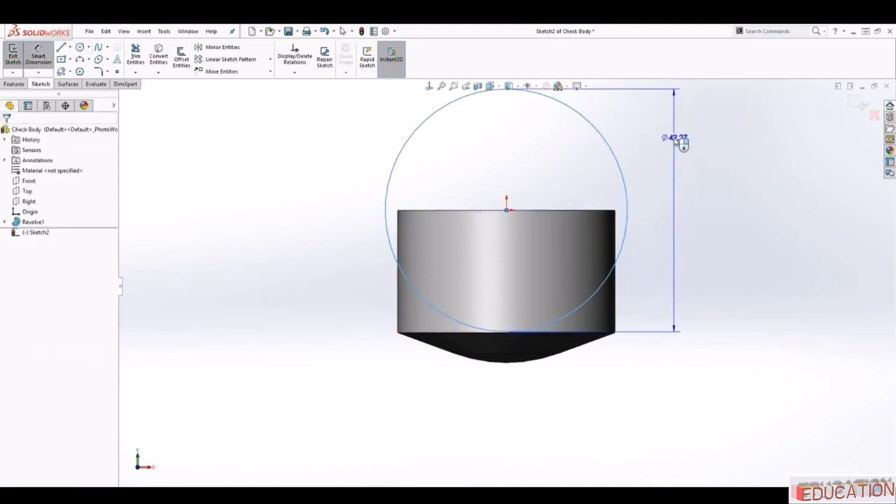
click(676, 141)
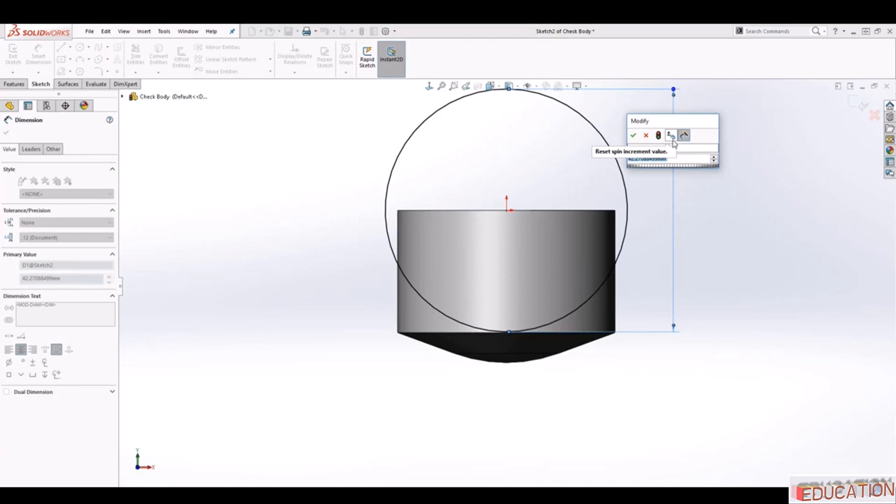
text(30)
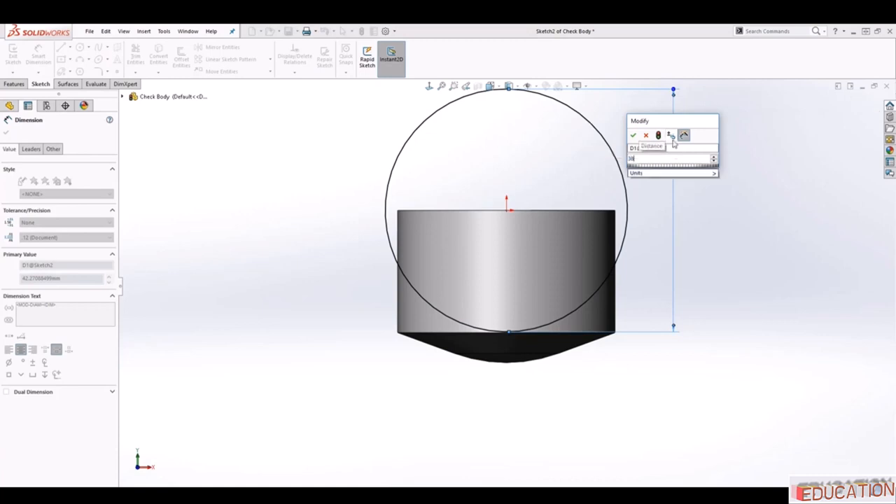
key(Return)
scroll(657, 175, up, 2)
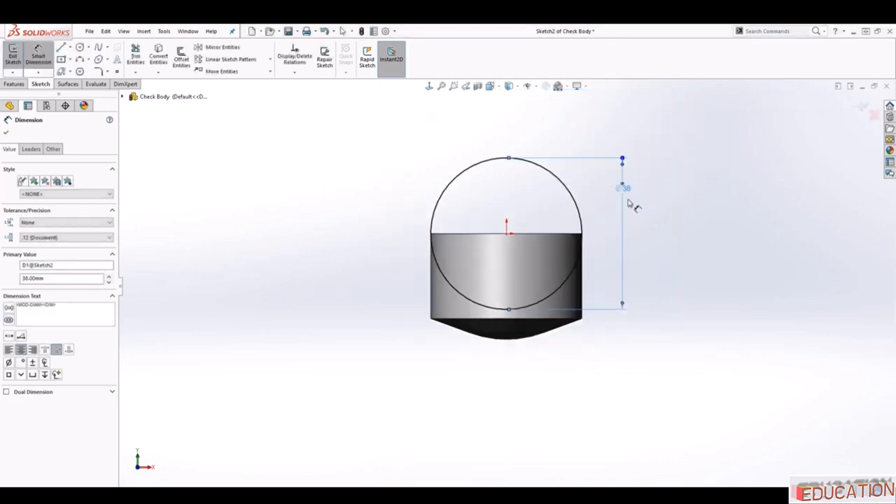
Start an Extruded Boss/Base from the 38 mm circle sketch.
middle_drag(596, 243, 672, 273)
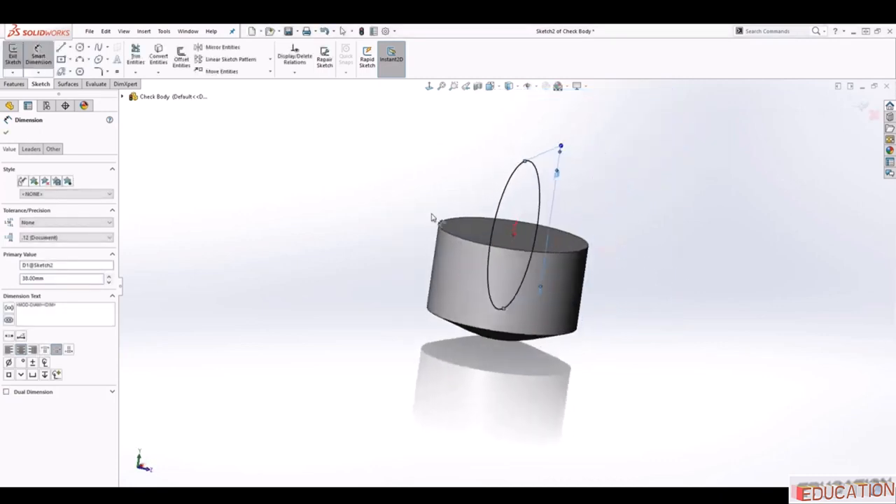
click(14, 84)
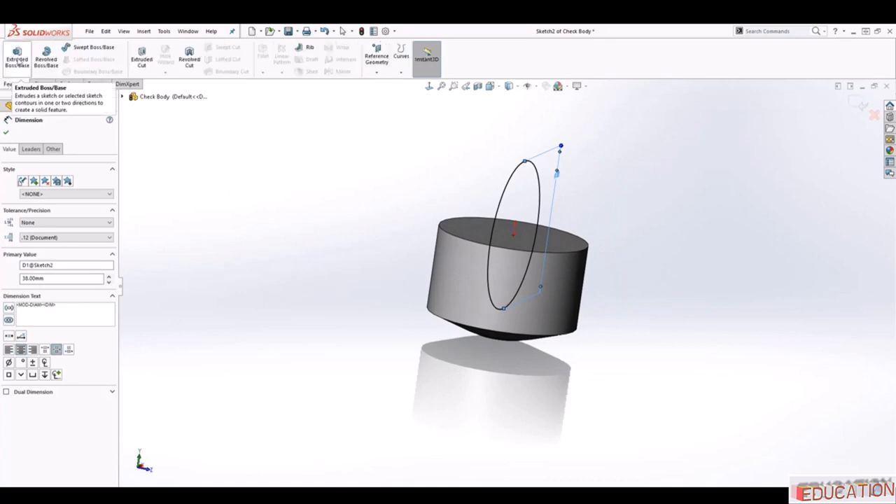
click(17, 57)
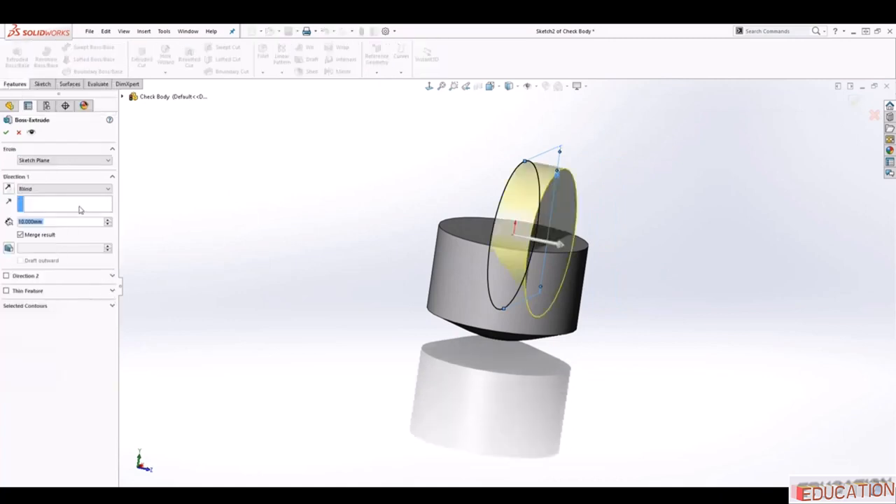
Try the Through All and Up To Vertex end conditions for the circle's extrusion.
click(99, 190)
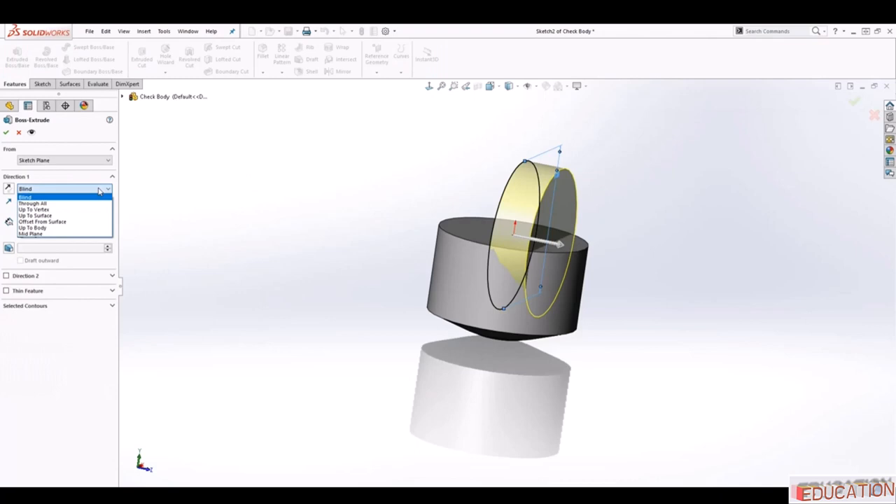
click(86, 204)
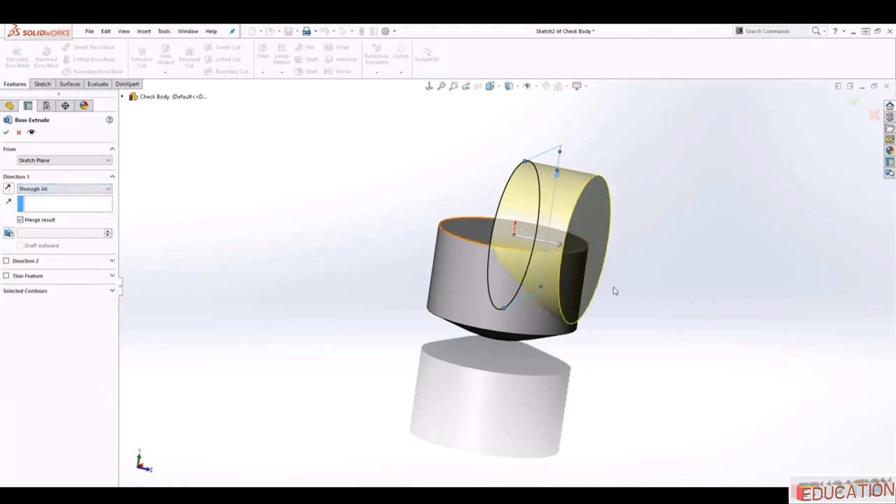
click(82, 189)
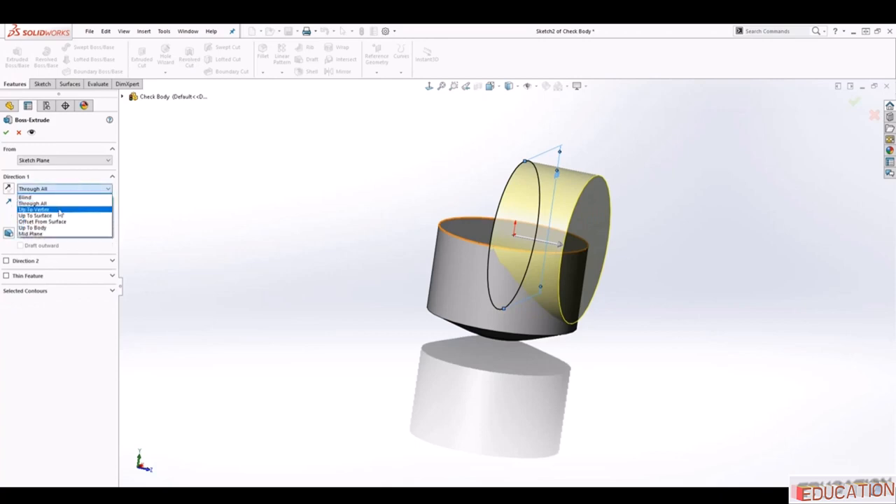
click(61, 210)
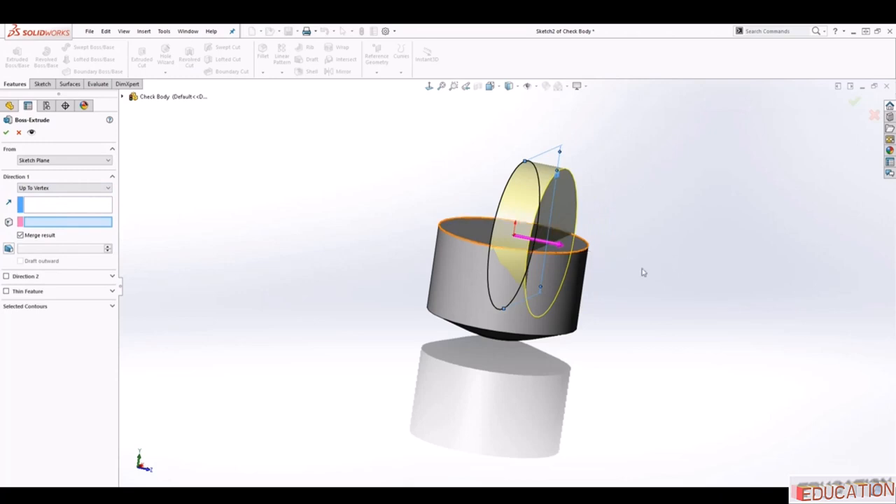
Try the Up To Surface end condition, using the revolved body's cylindrical side face as the limit.
click(93, 189)
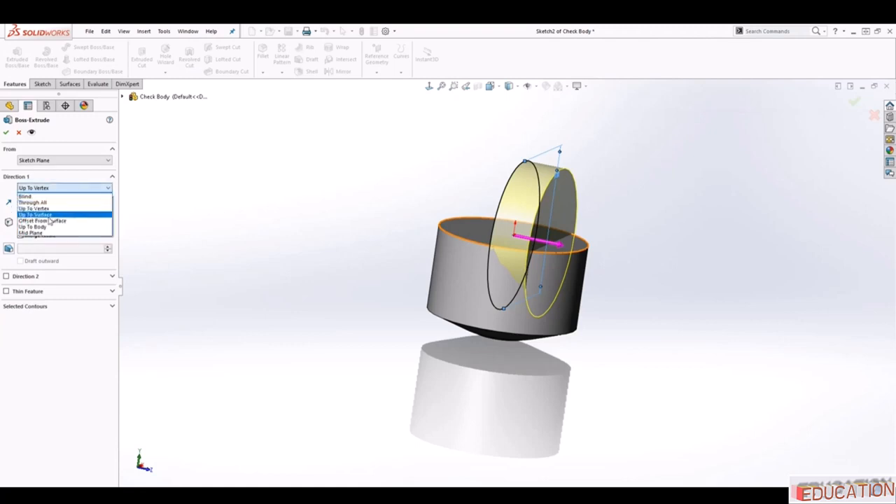
click(573, 282)
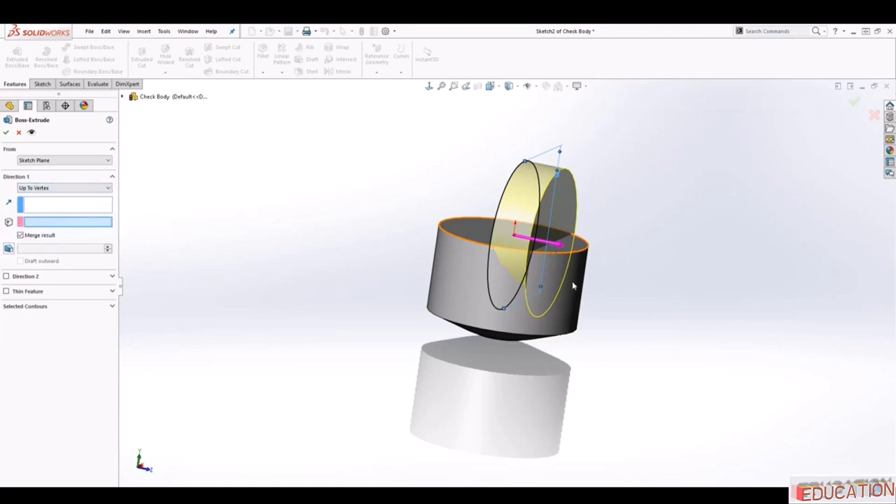
click(79, 189)
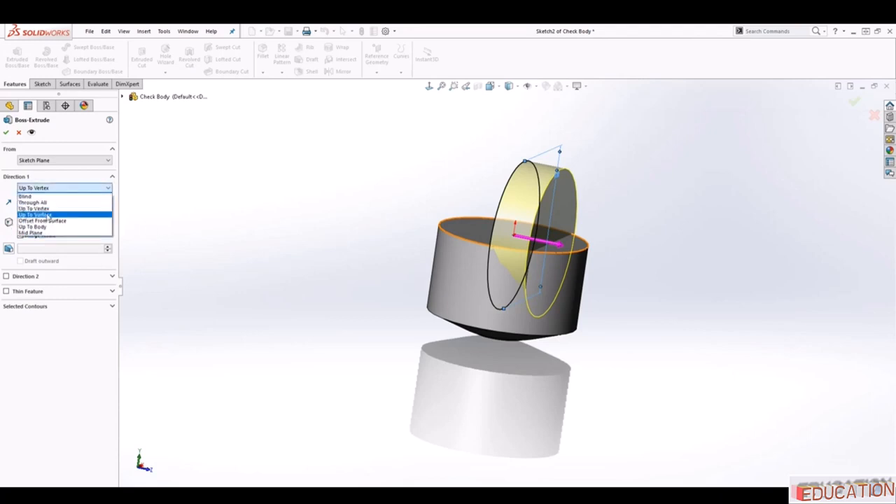
click(42, 217)
click(565, 282)
middle_drag(444, 272, 468, 324)
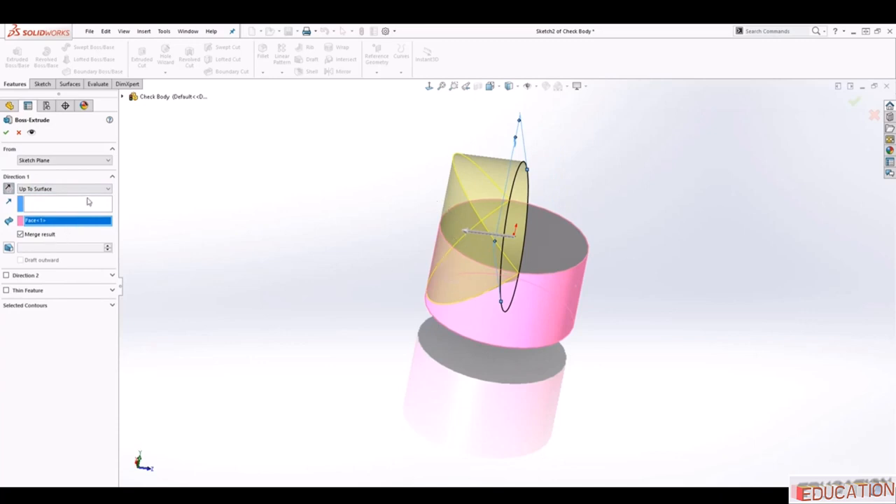
Try Offset From Surface relative to the cylindrical side face, raising the offset to 40 mm and returning it to 10 mm.
click(96, 189)
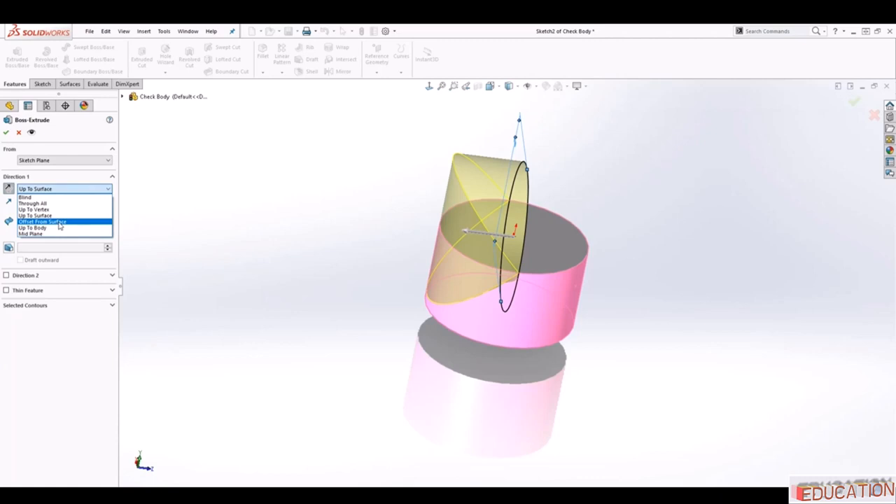
click(49, 221)
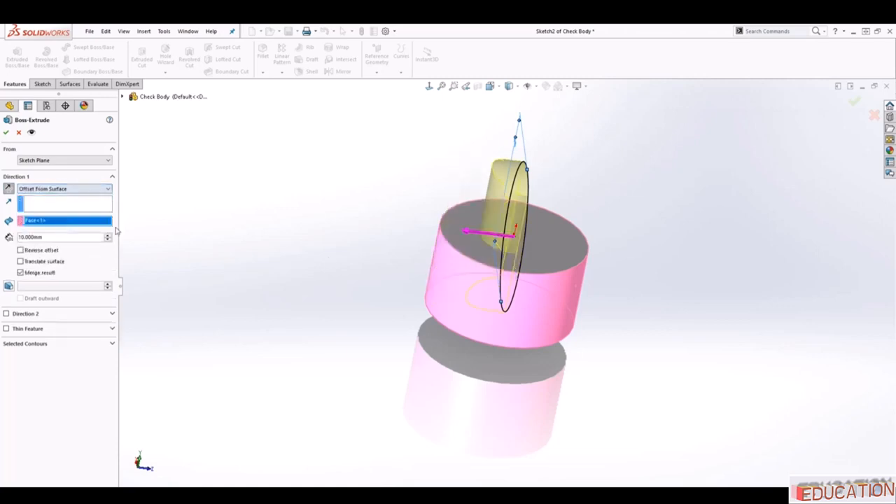
click(440, 256)
click(440, 257)
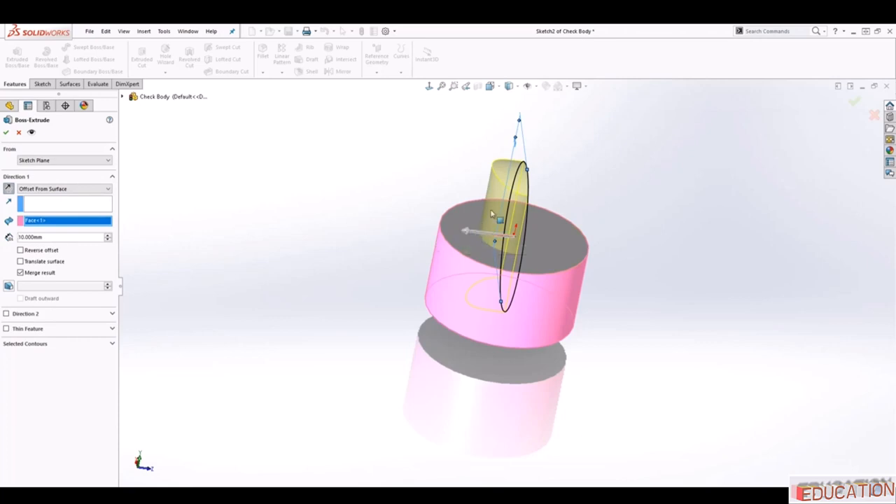
click(108, 235)
click(108, 236)
click(107, 236)
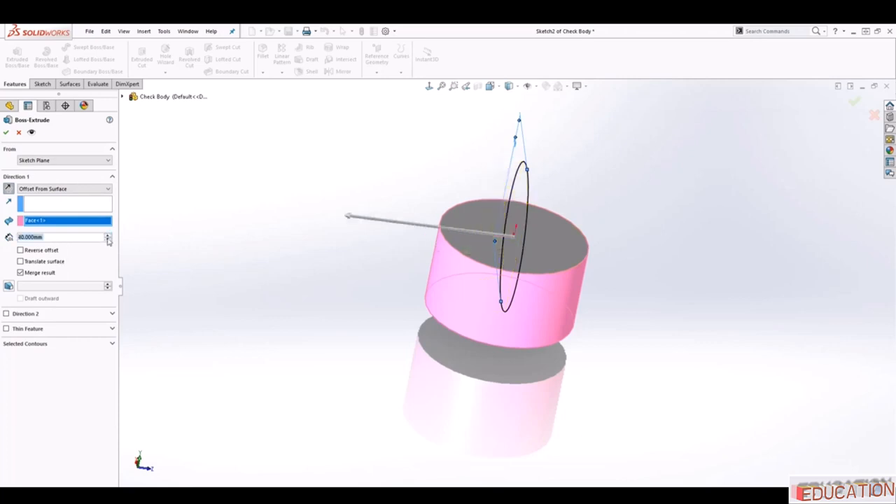
click(108, 239)
click(108, 239)
click(108, 240)
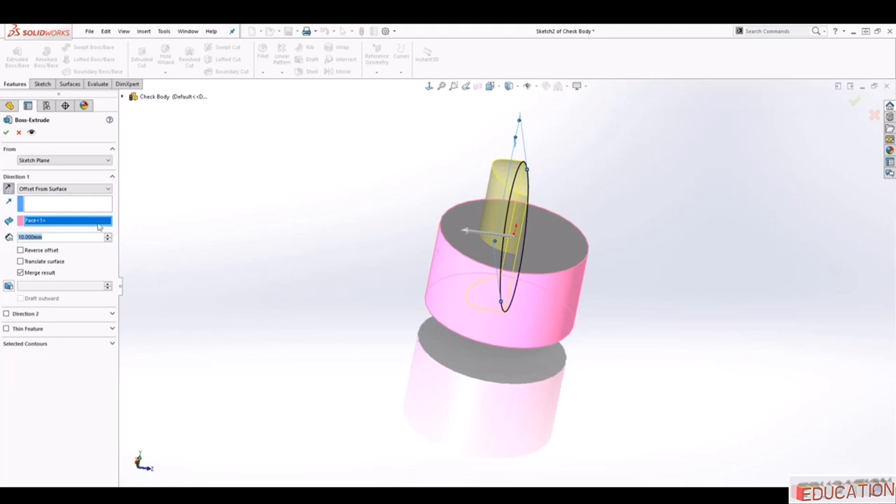
Try the Up To Body end condition with the revolved body as the target, then deselect the body.
click(84, 189)
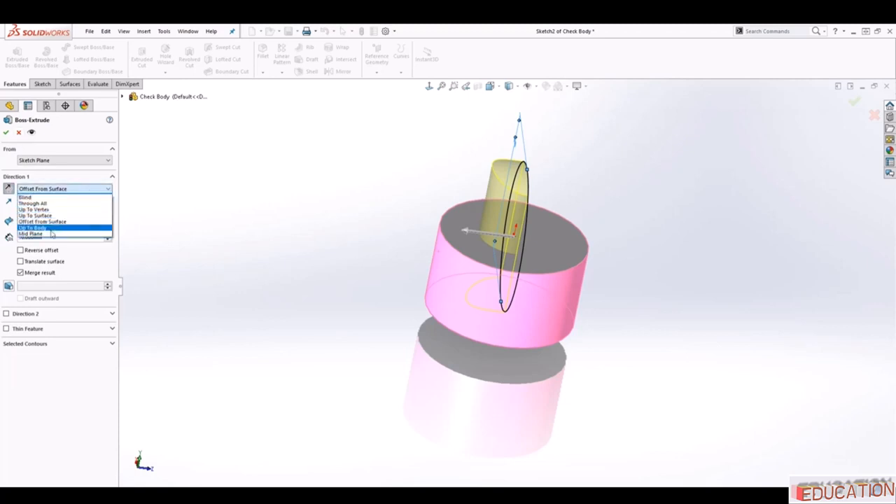
click(51, 229)
click(459, 267)
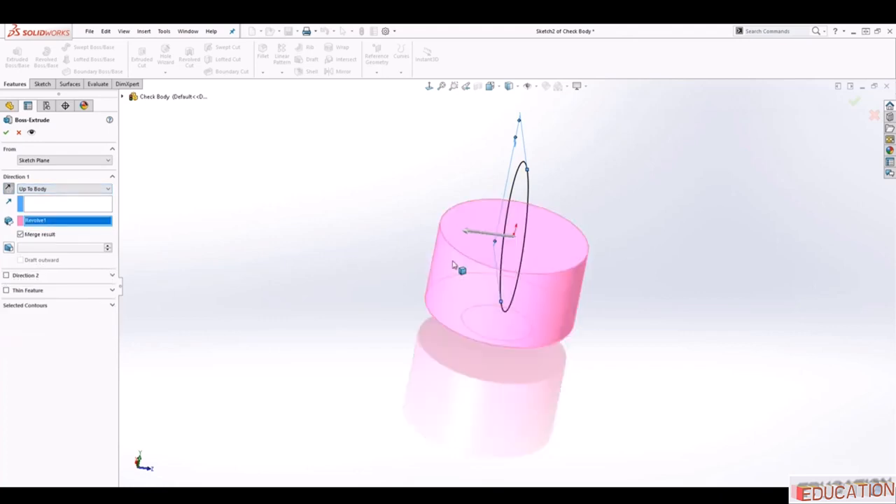
click(448, 242)
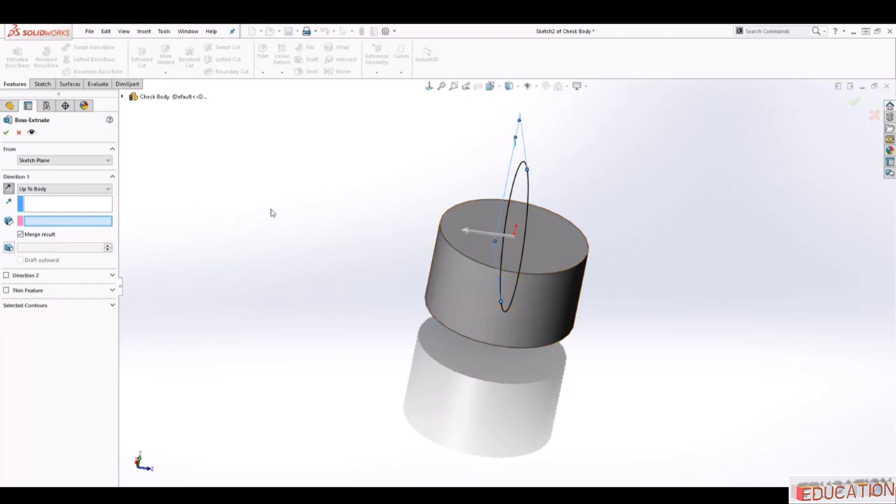
Extrude the 38 mm circle with the Mid Plane end condition to a total depth of 90 mm, merged with the body.
click(92, 189)
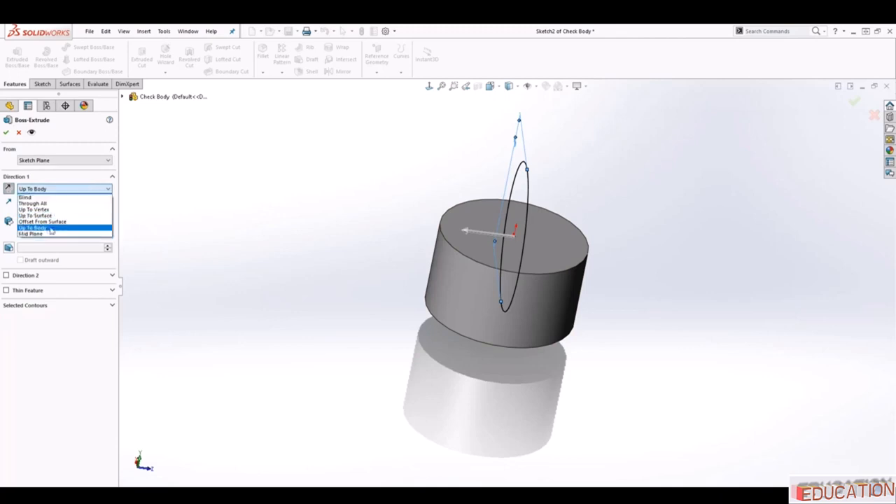
click(42, 236)
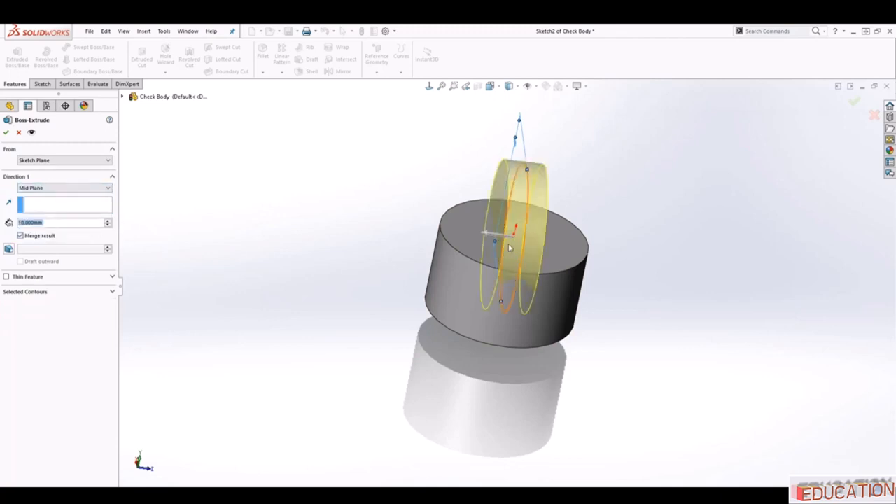
mouse_move(539, 368)
middle_down()
mouse_move(300, 352)
mouse_move(344, 348)
mouse_move(348, 390)
middle_up()
scroll(595, 149, down, 1)
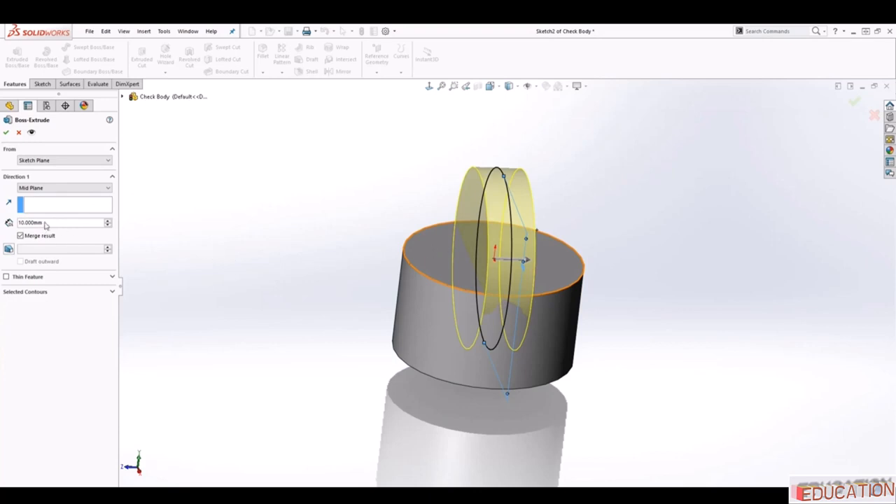
drag(45, 223, 21, 219)
text(90)
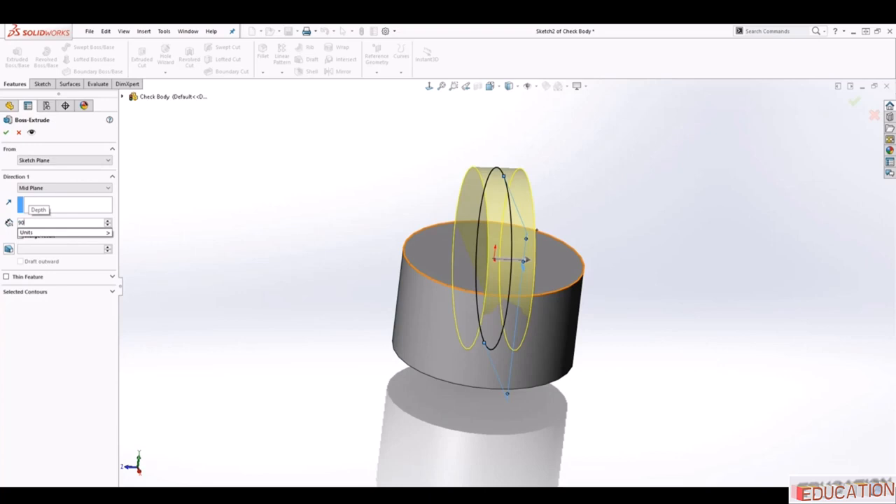
key(Return)
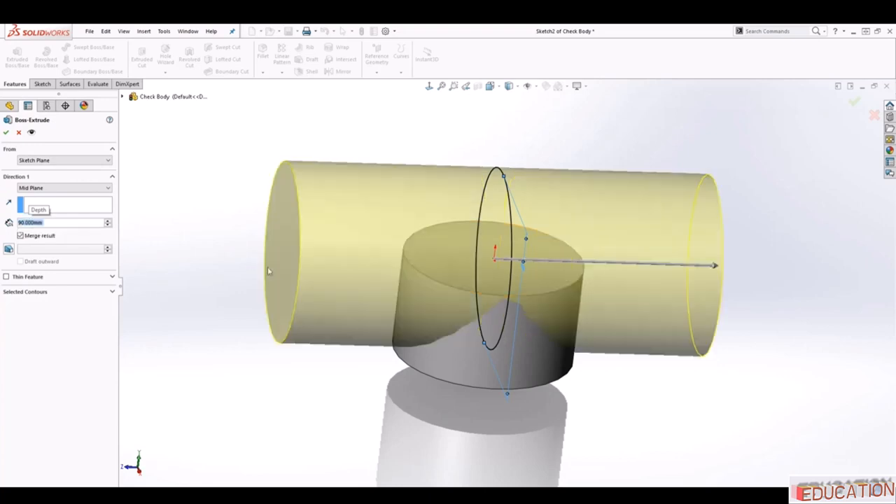
scroll(280, 272, up, 1)
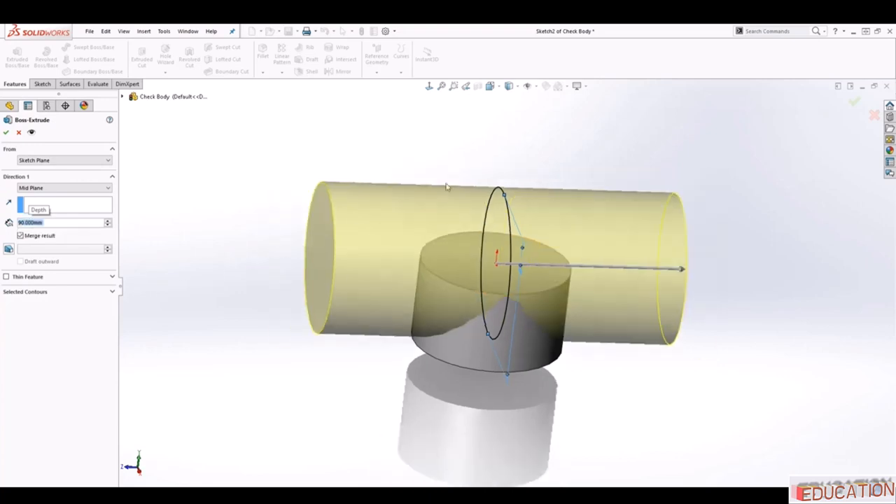
middle_drag(558, 158, 556, 182)
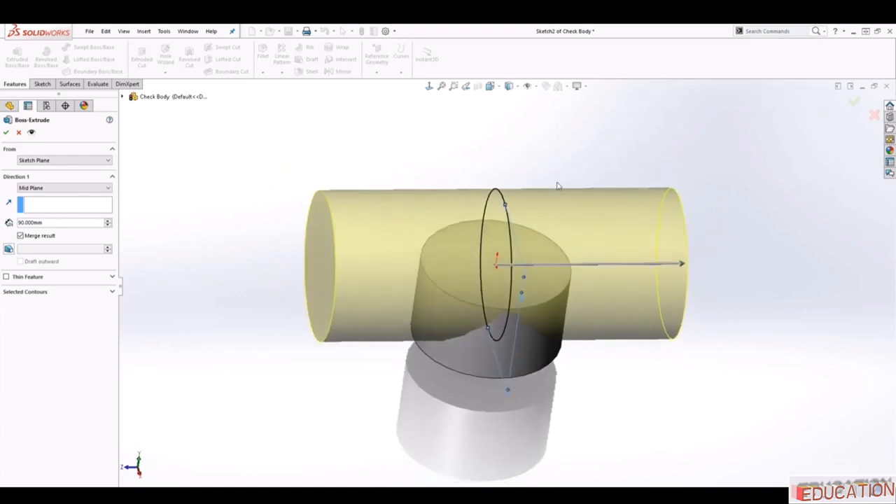
scroll(549, 218, down, 1)
middle_drag(623, 379, 596, 340)
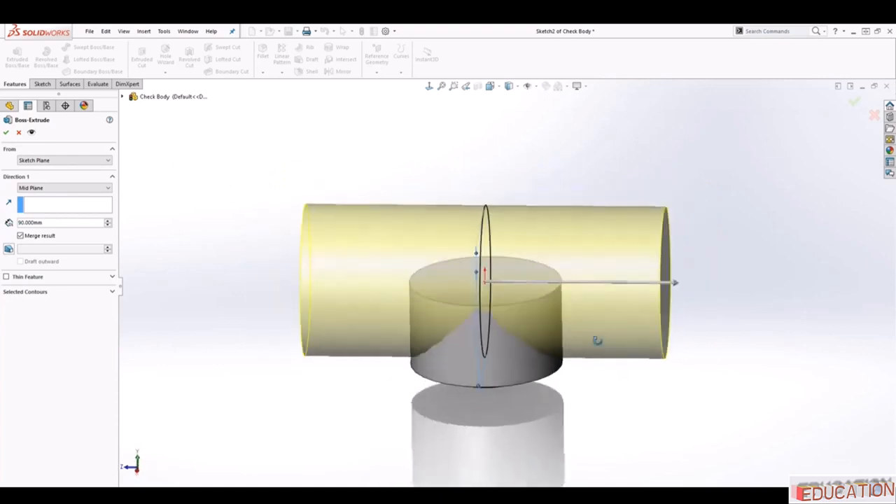
click(6, 131)
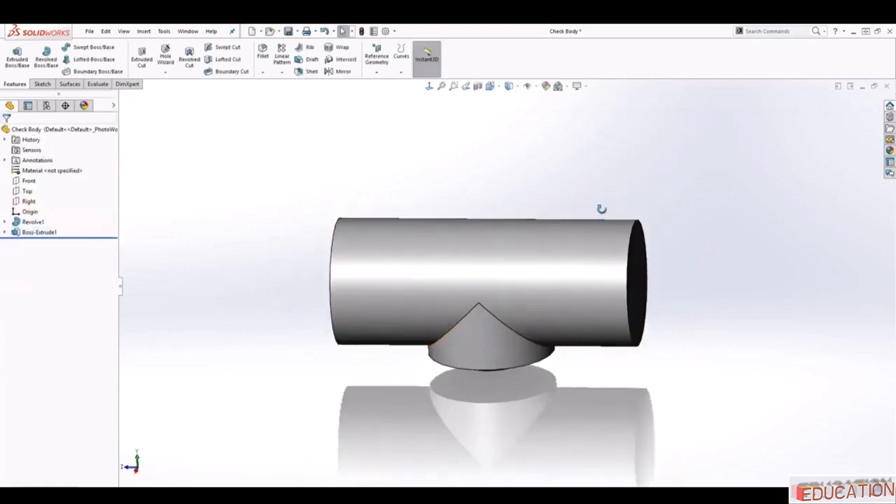
Start a sketch on the Top plane and orient the view normal to it.
middle_drag(504, 200, 450, 294)
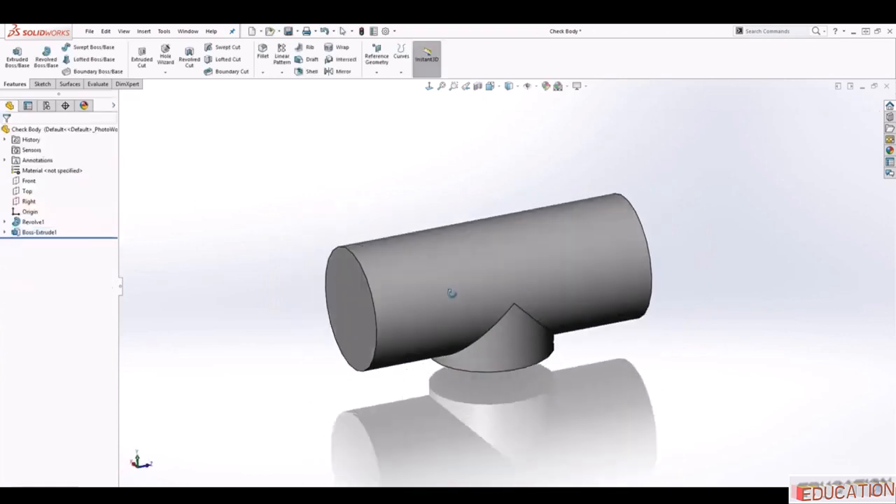
click(28, 191)
mouse_move(279, 266)
middle_down()
mouse_move(287, 260)
mouse_move(273, 256)
middle_up()
click(42, 84)
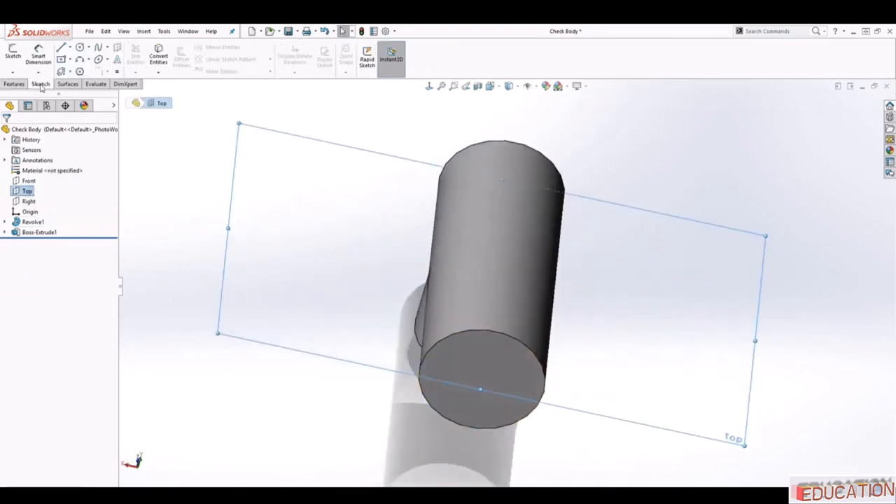
click(14, 56)
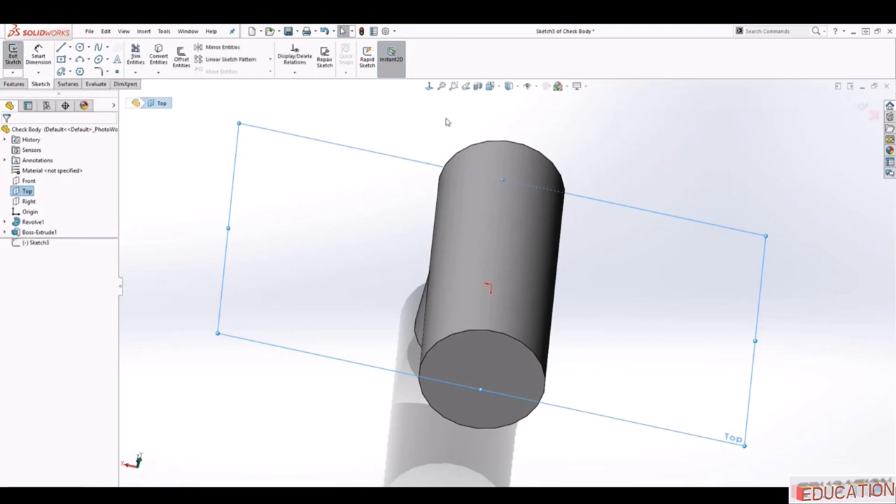
click(430, 86)
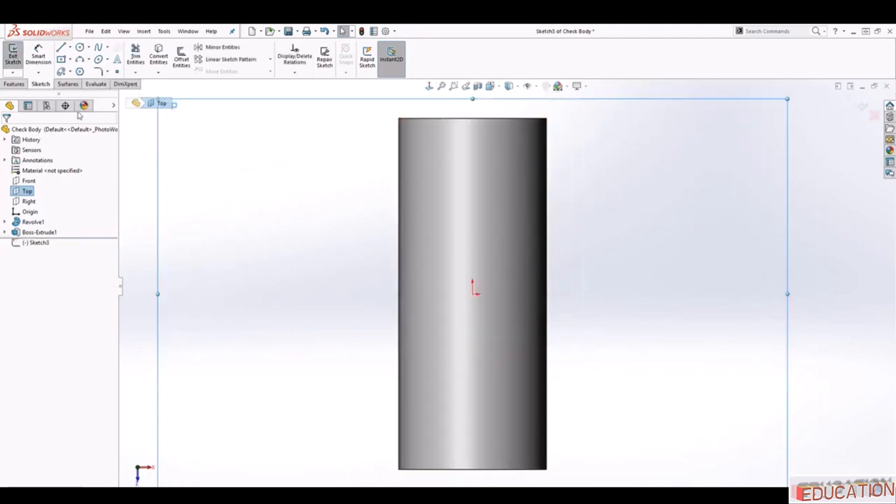
Sketch a circle centred on the origin, slightly smaller in diameter than the width of the extruded cylinder.
click(80, 47)
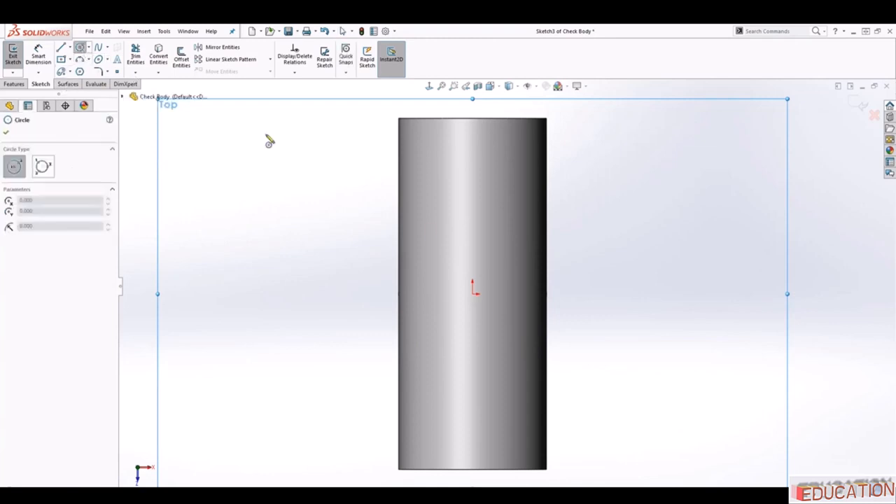
click(473, 294)
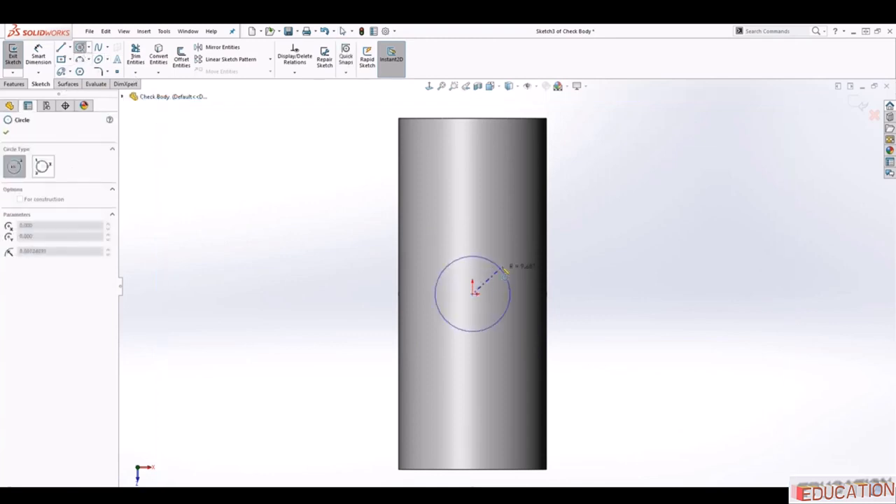
click(520, 245)
key(Escape)
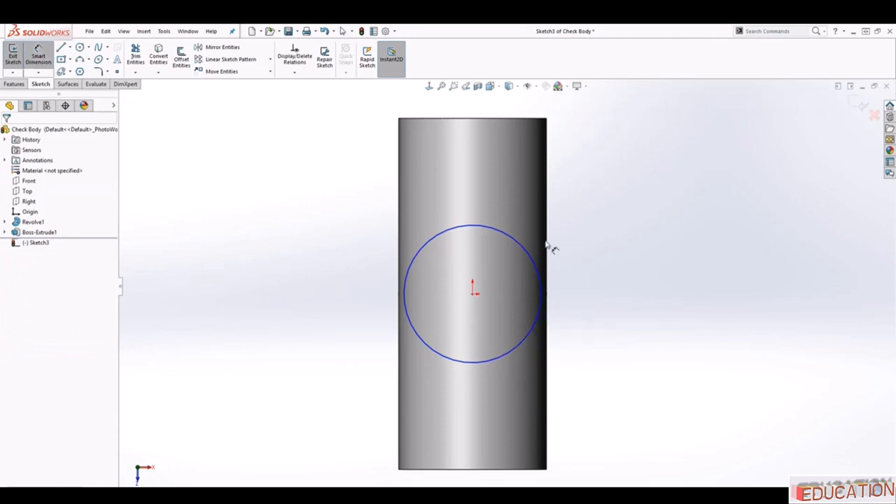
Dimension the diameter of the circle centred on the origin as 38 mm.
click(38, 54)
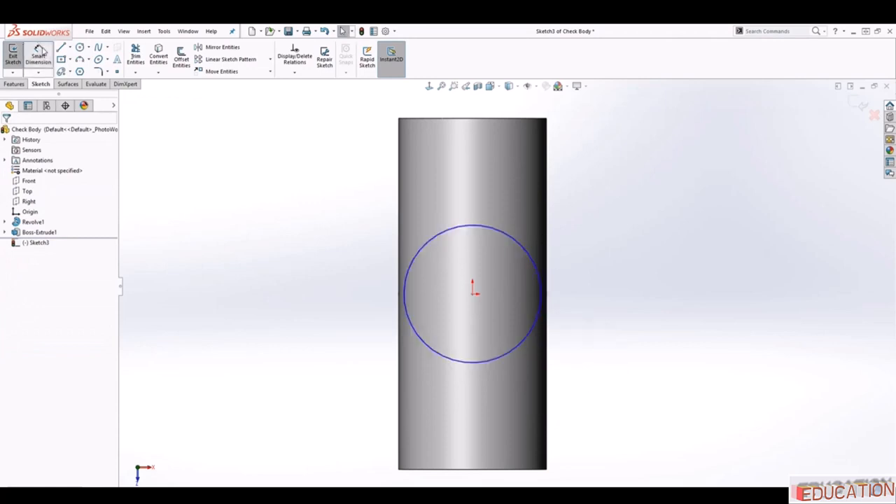
click(540, 275)
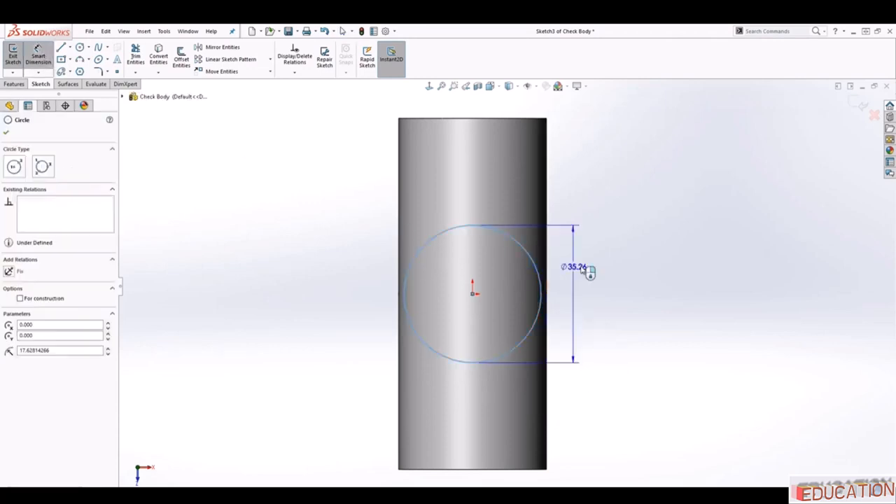
click(634, 215)
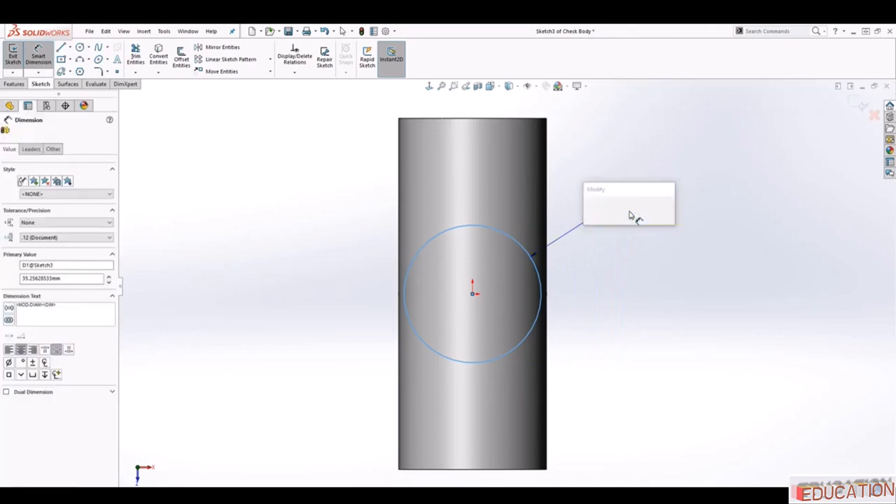
text(38)
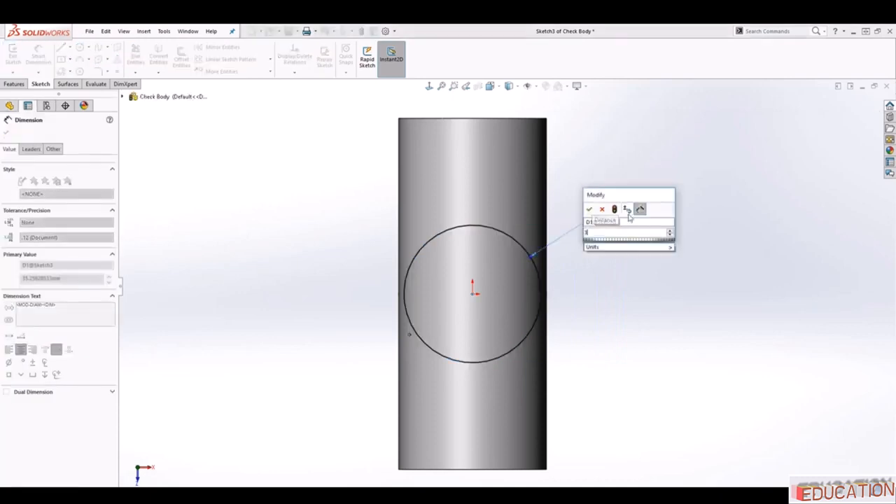
key(Return)
click(7, 133)
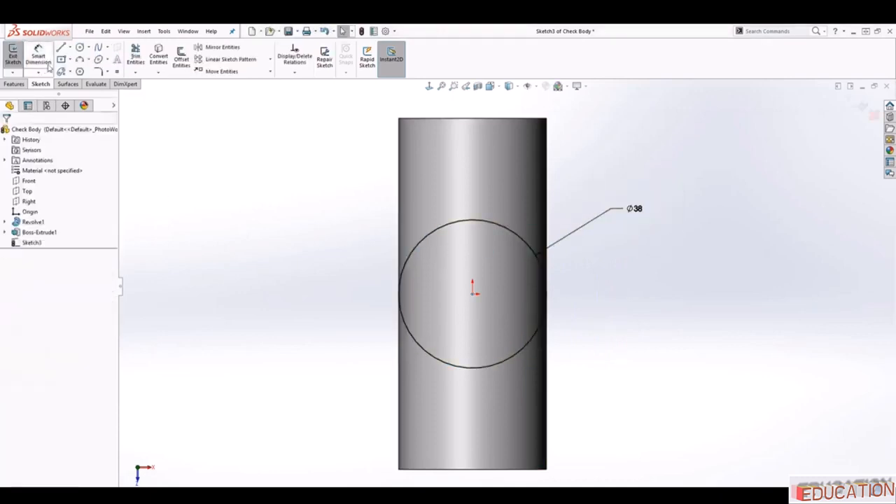
Sketch a center rectangle from the origin, about 21 mm wide and 69 mm tall, extending past the circle above and below.
click(69, 60)
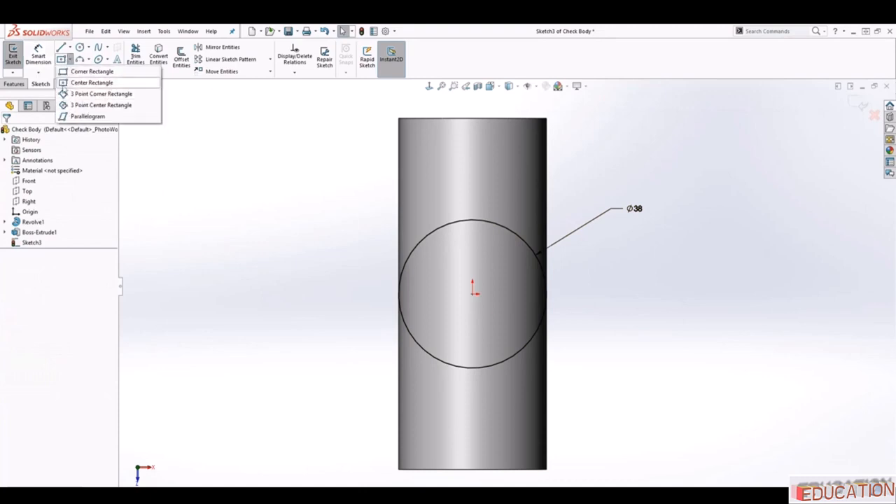
click(64, 84)
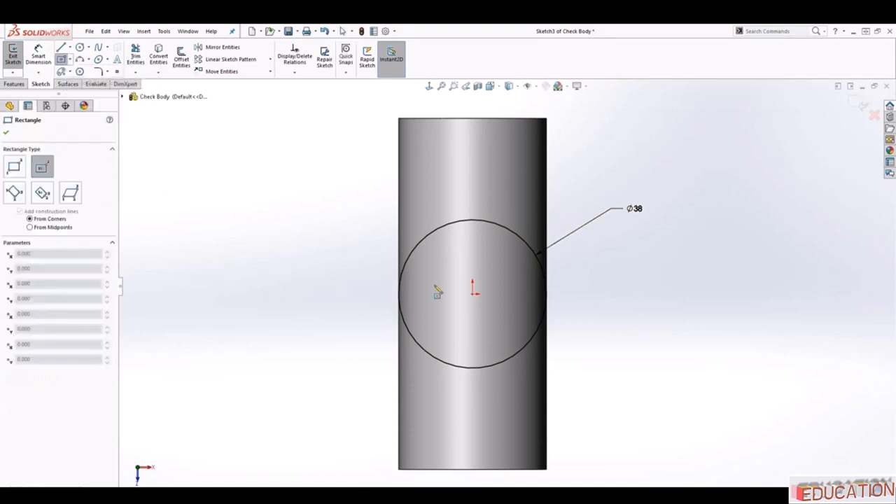
click(473, 294)
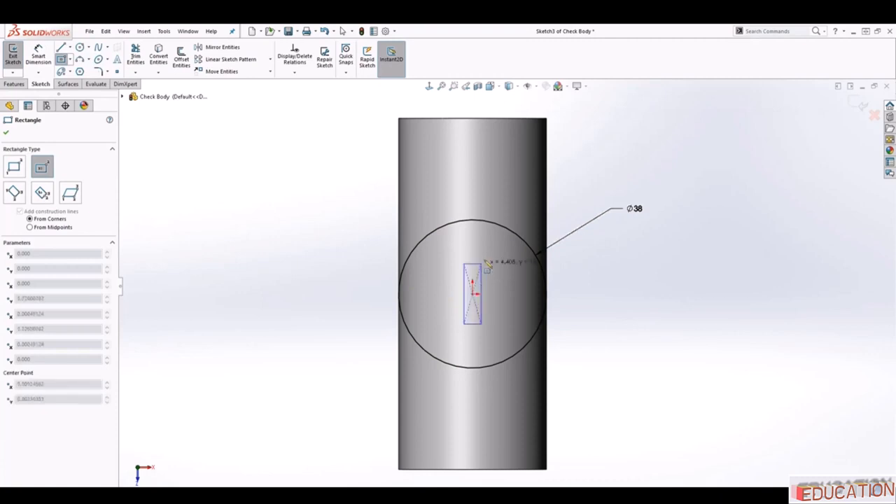
click(516, 161)
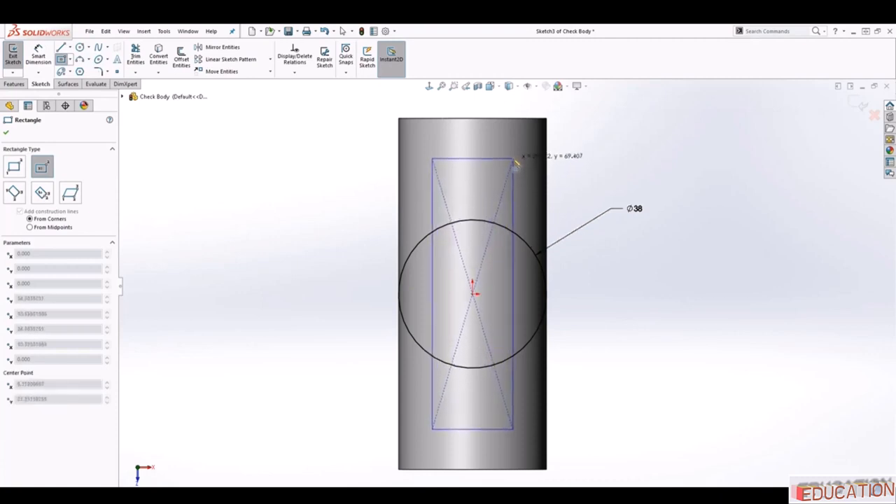
key(Escape)
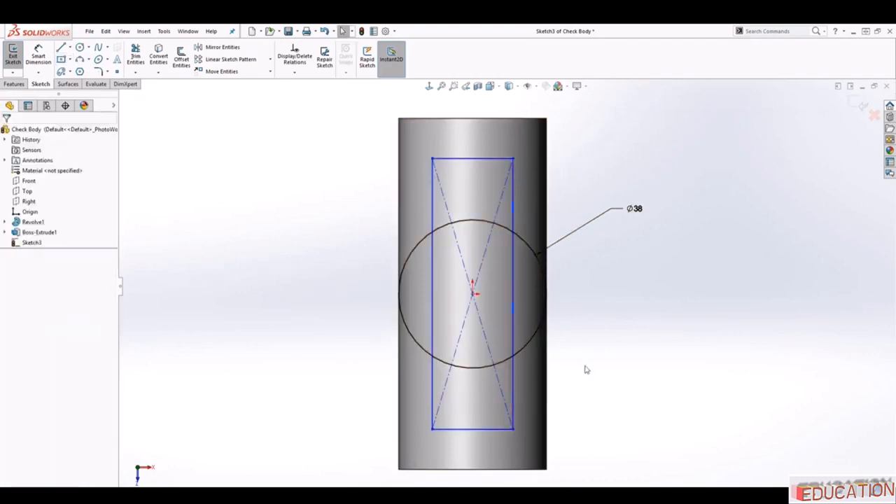
Dimension the rectangle to 23 mm wide and 66 mm high.
right_drag(587, 370, 585, 333)
click(487, 159)
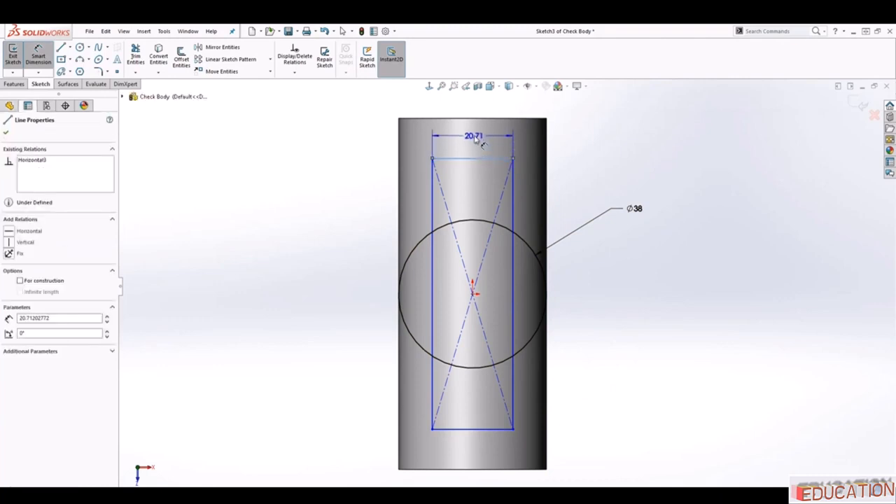
click(481, 142)
text(23)
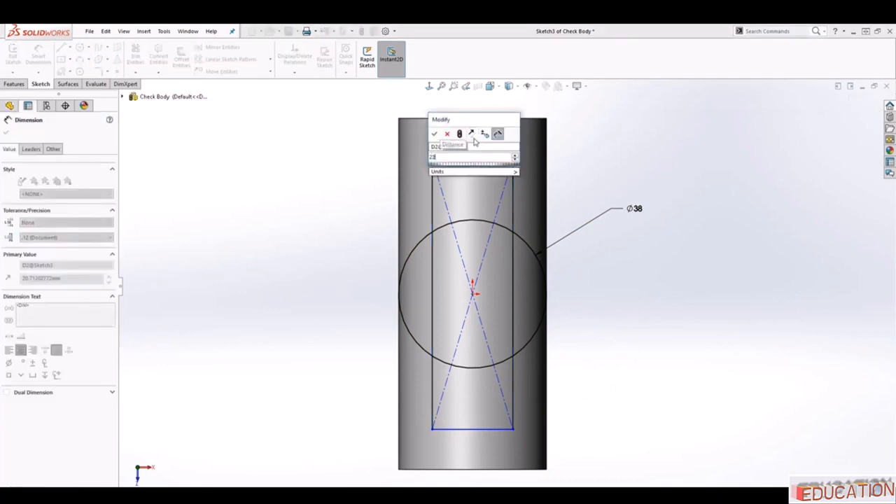
key(Return)
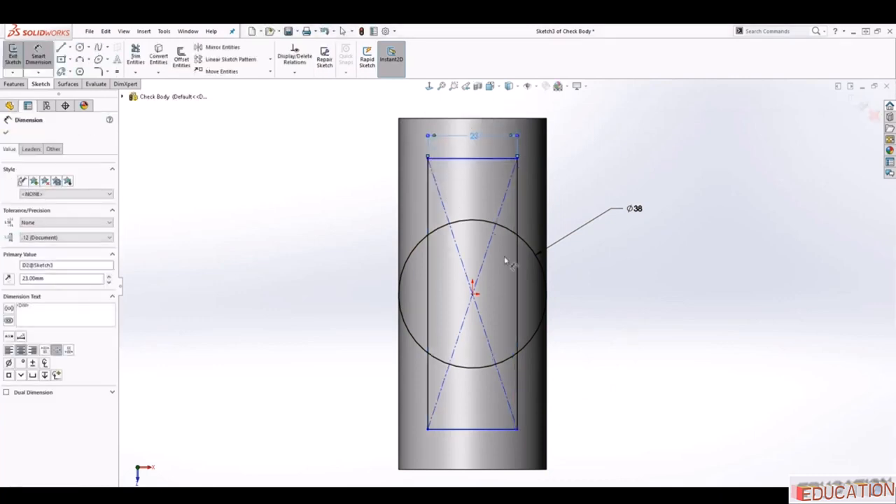
click(518, 284)
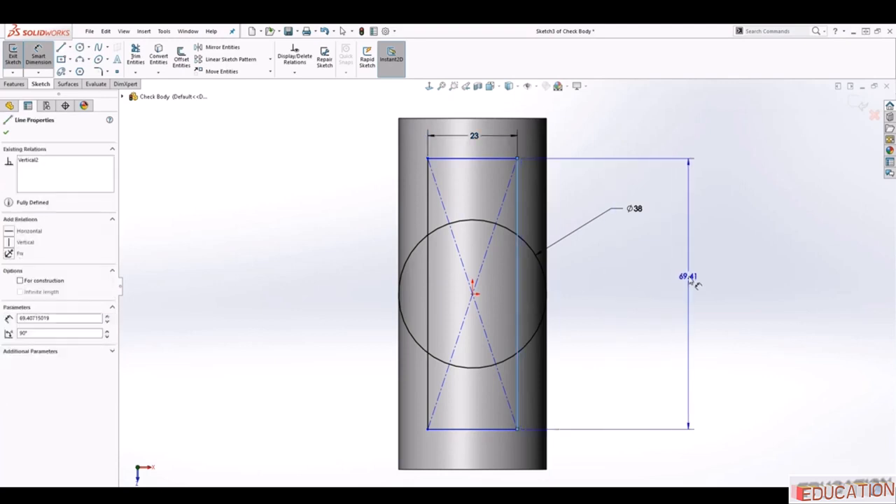
click(690, 280)
text(66)
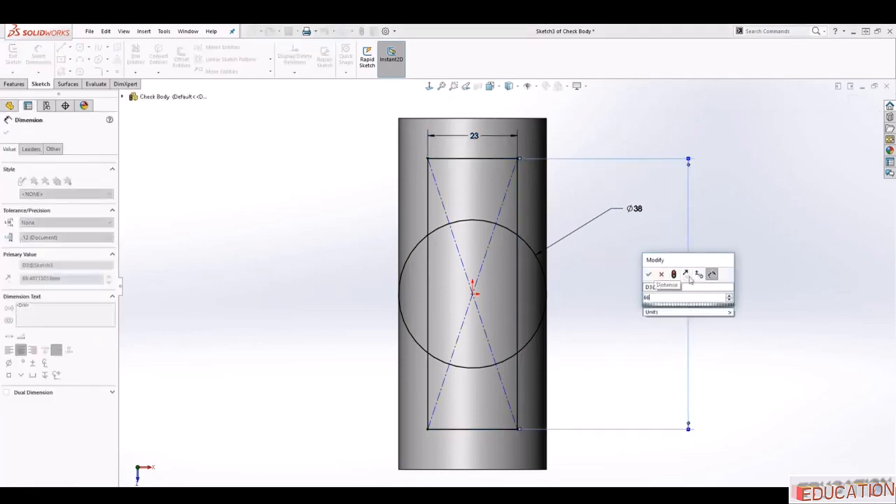
key(Return)
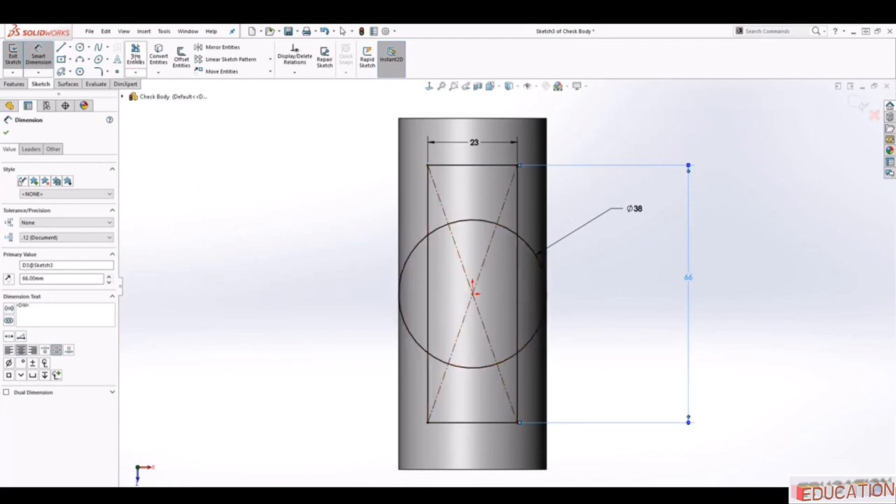
Trim the circle arcs inside the rectangle and the rectangle's side segments inside the circle to leave one combined outline.
click(136, 60)
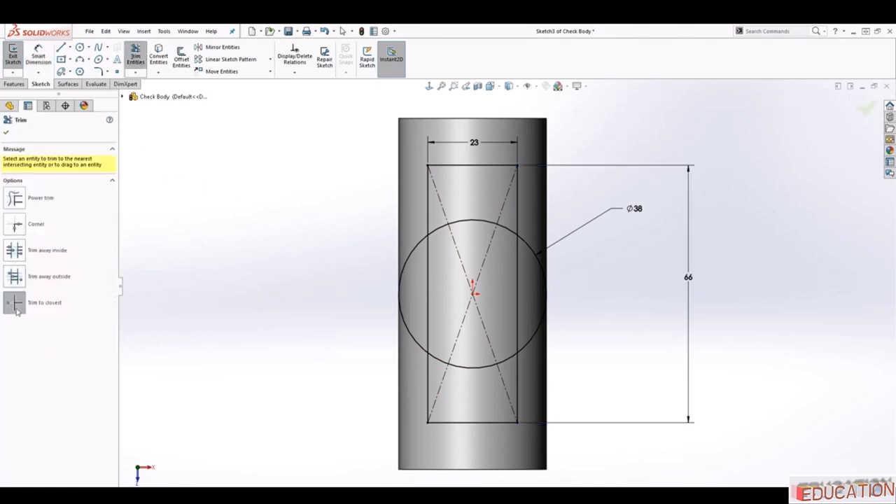
click(137, 55)
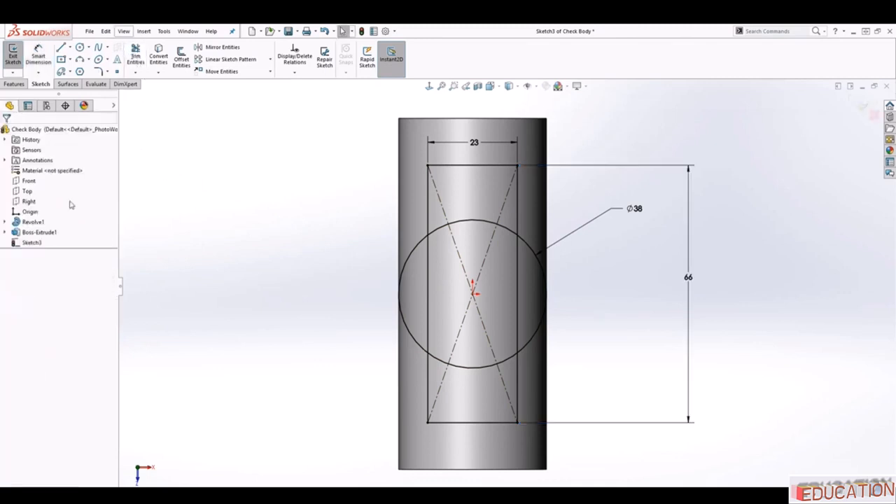
click(137, 55)
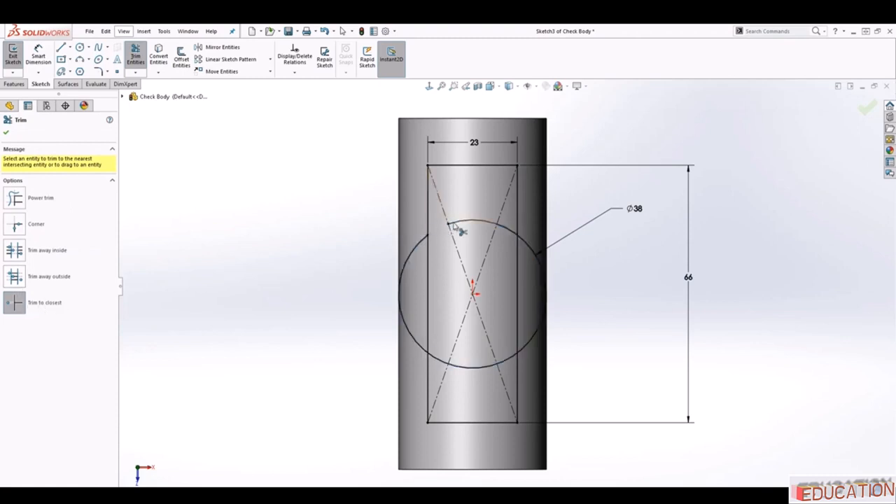
click(508, 232)
click(518, 275)
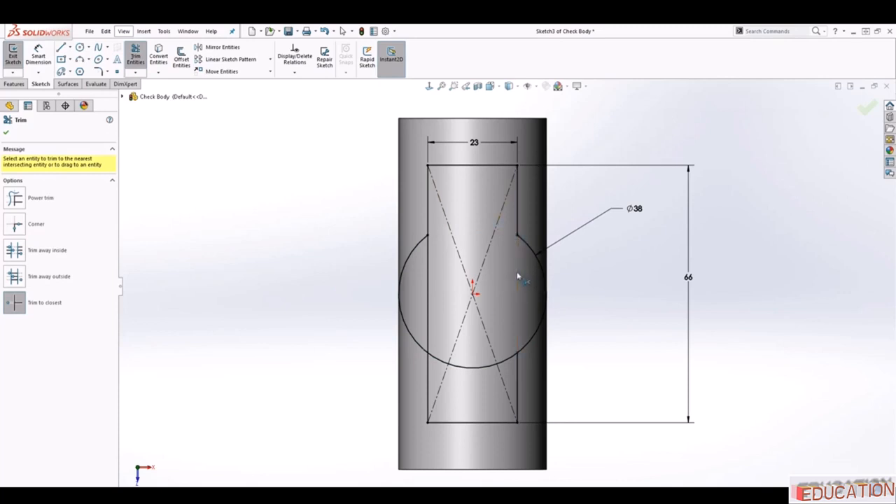
click(507, 358)
click(481, 366)
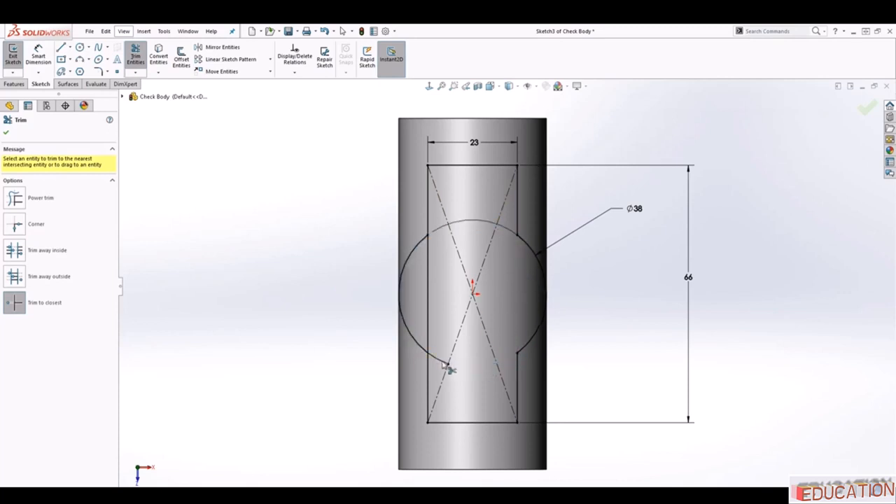
click(439, 359)
click(428, 302)
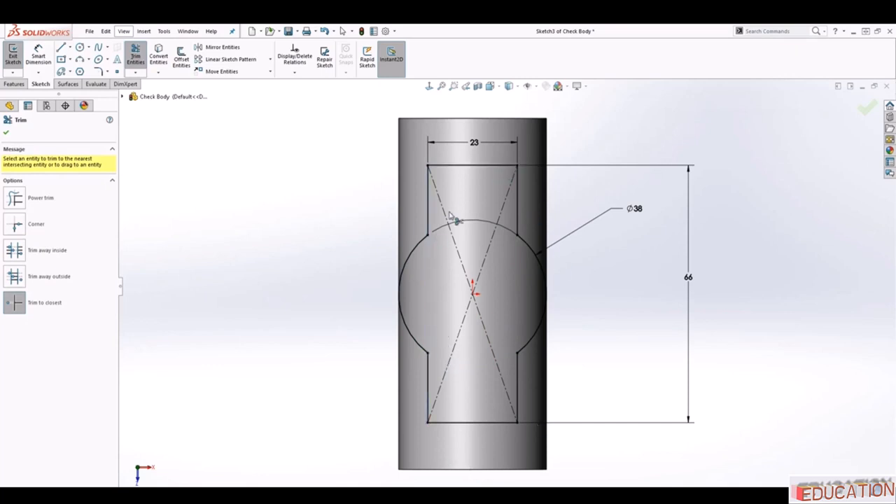
key(Escape)
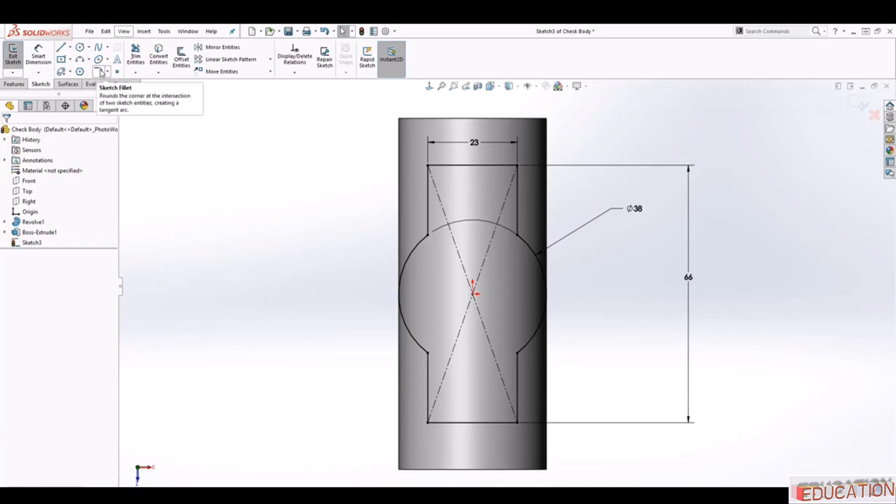
Apply 8 mm sketch fillets to the four outer corners of the rectangle.
click(100, 72)
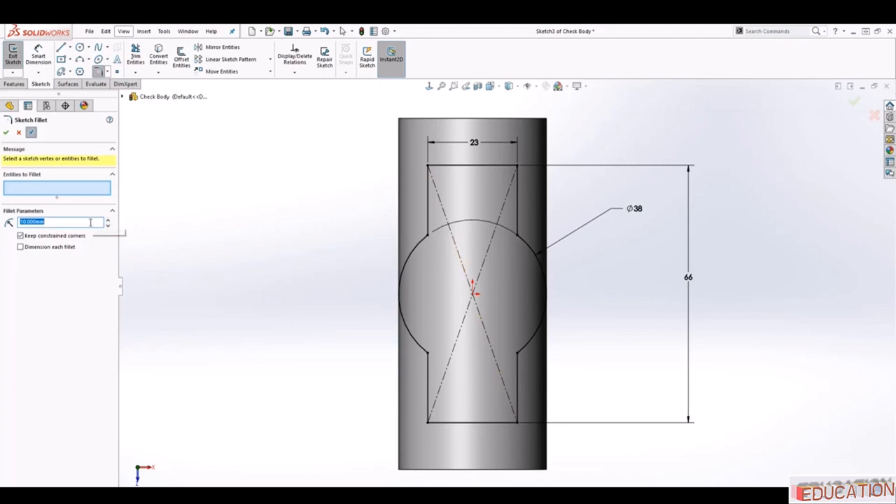
text(8)
click(427, 165)
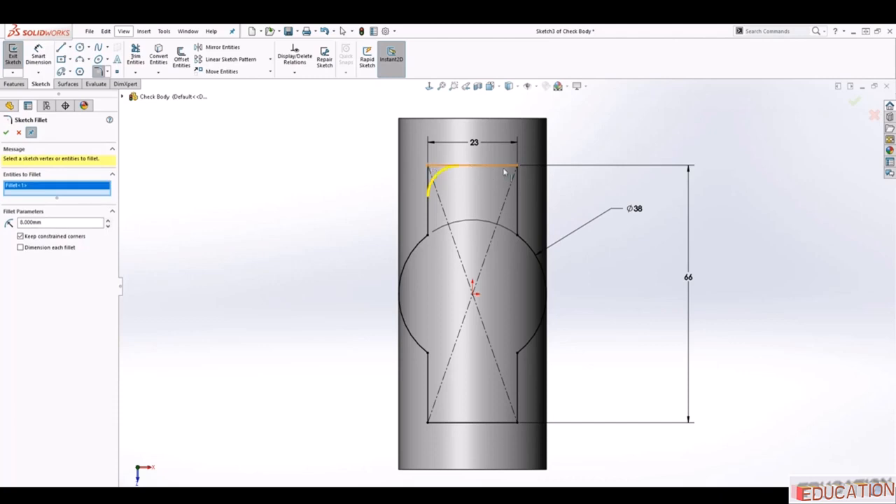
click(518, 168)
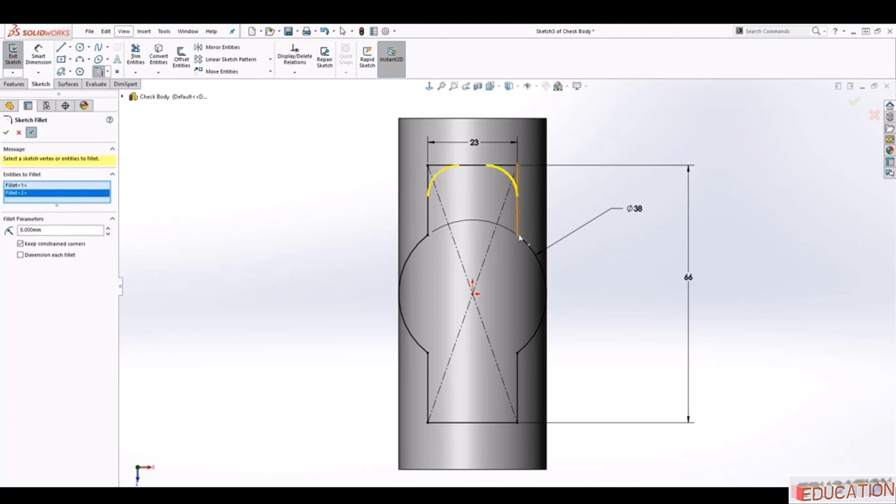
click(517, 392)
click(501, 421)
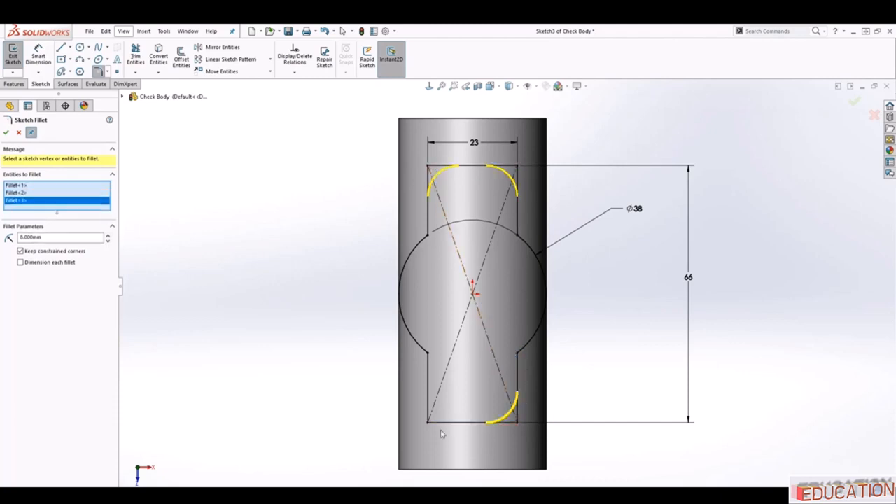
click(426, 423)
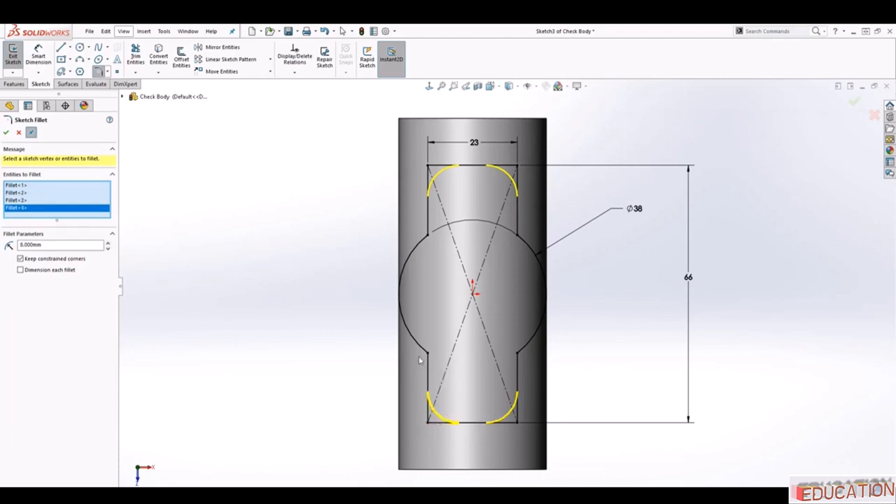
click(6, 133)
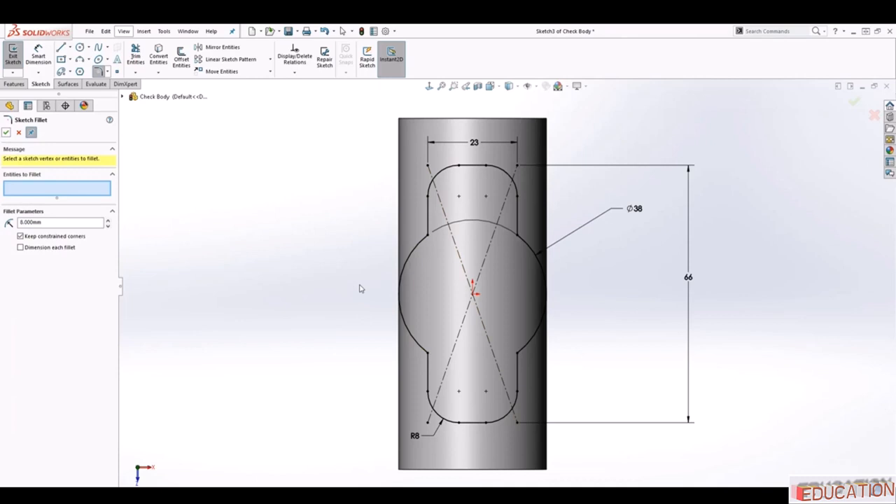
Apply 15 mm sketch fillets at the four junctions between the circle arcs and the rectangle's sides.
double_click(42, 222)
text(15)
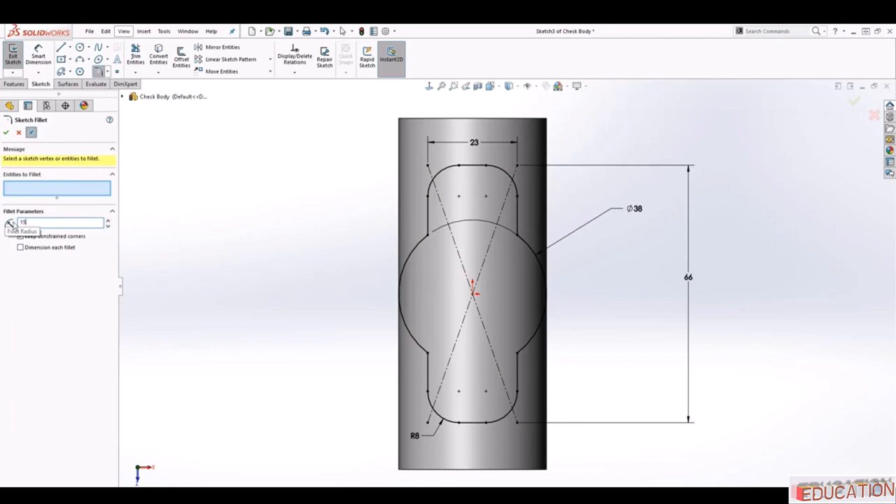
key(Return)
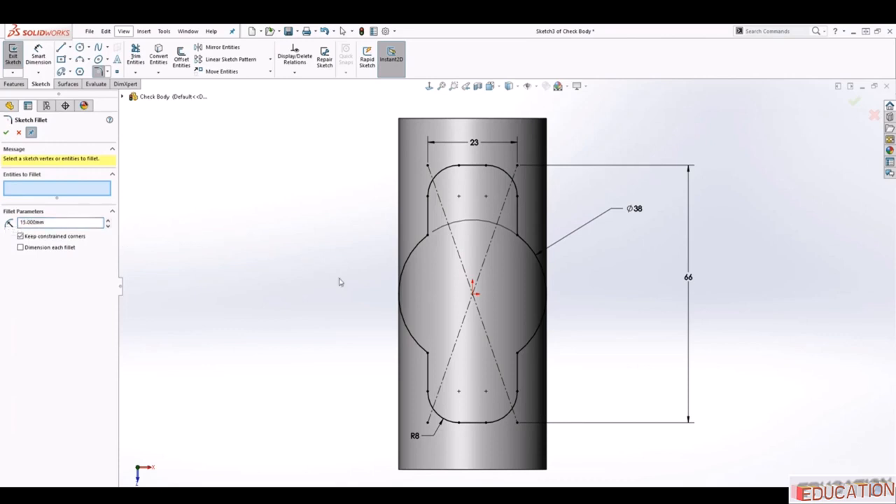
click(427, 356)
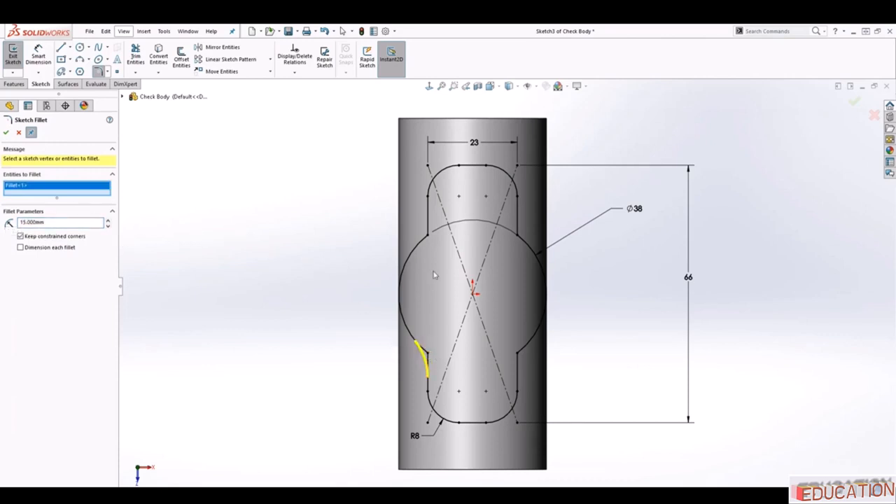
click(428, 237)
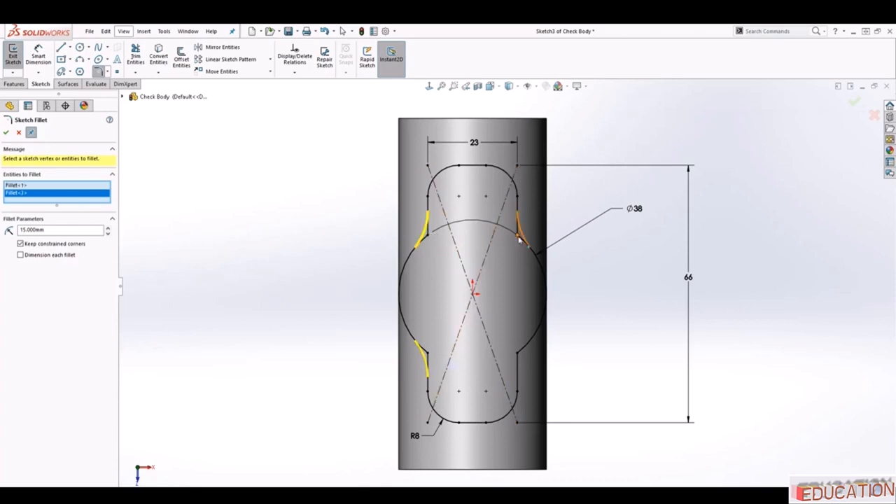
click(521, 241)
click(519, 355)
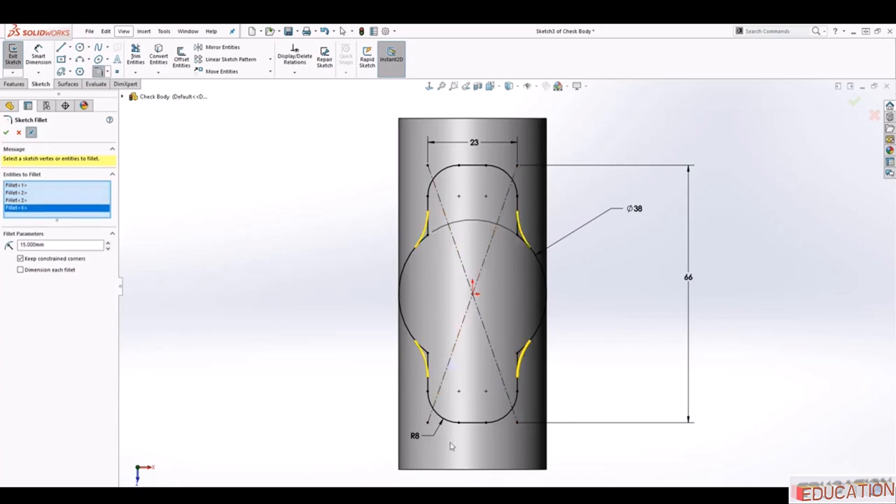
click(6, 132)
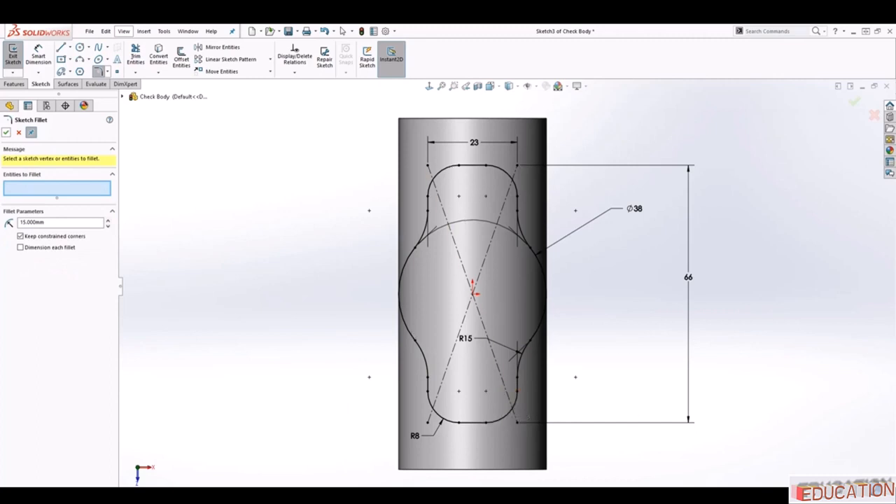
Extrude the filleted outline 37.5 mm upward from the sketch plane as a blind boss with Merge result turned off.
click(7, 133)
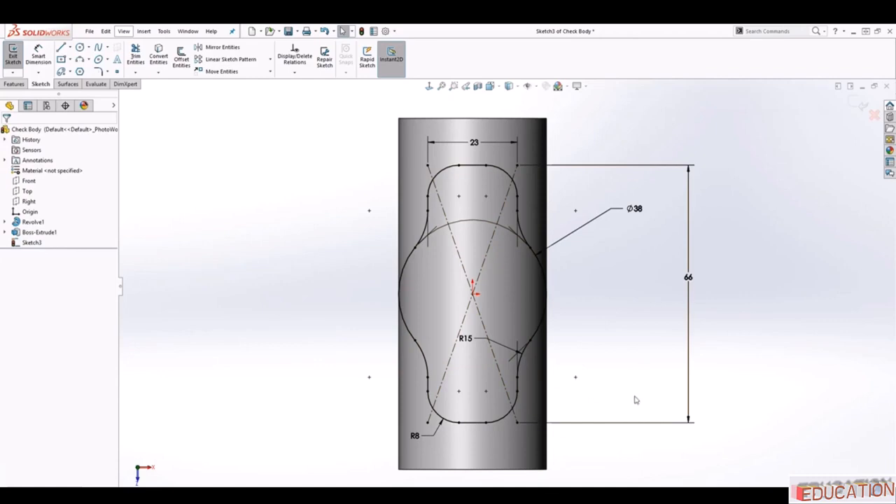
middle_drag(635, 400, 583, 319)
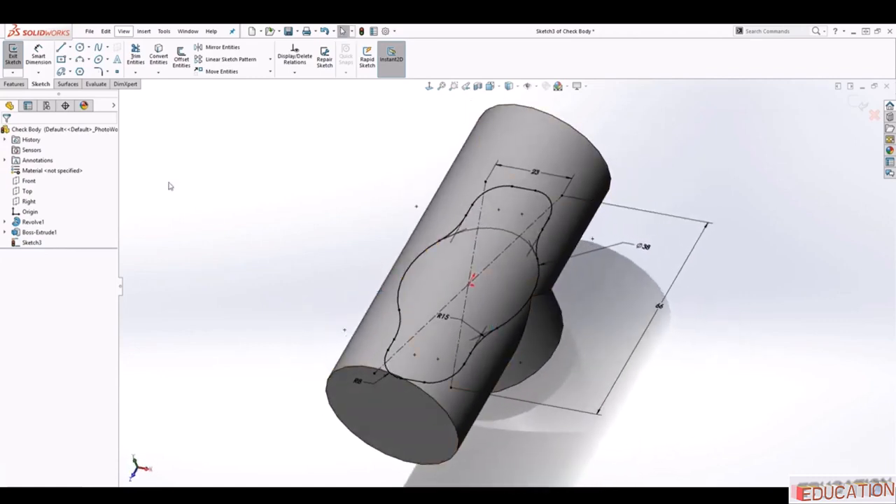
click(14, 84)
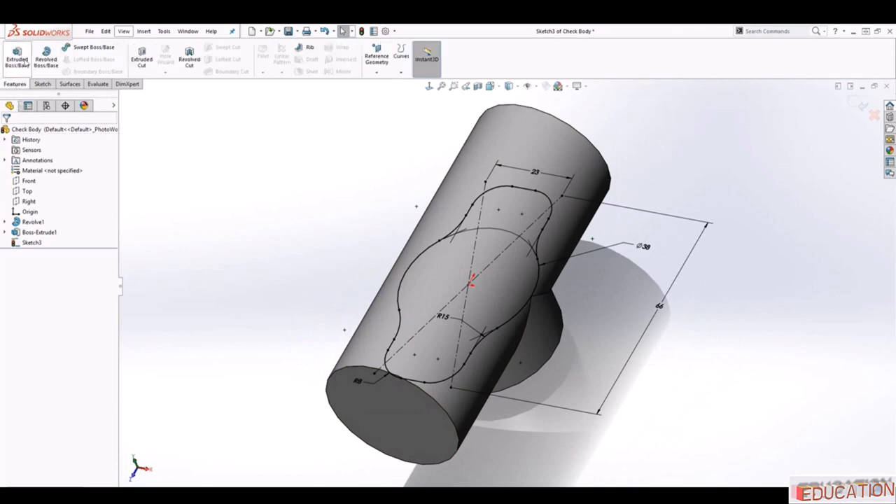
click(26, 63)
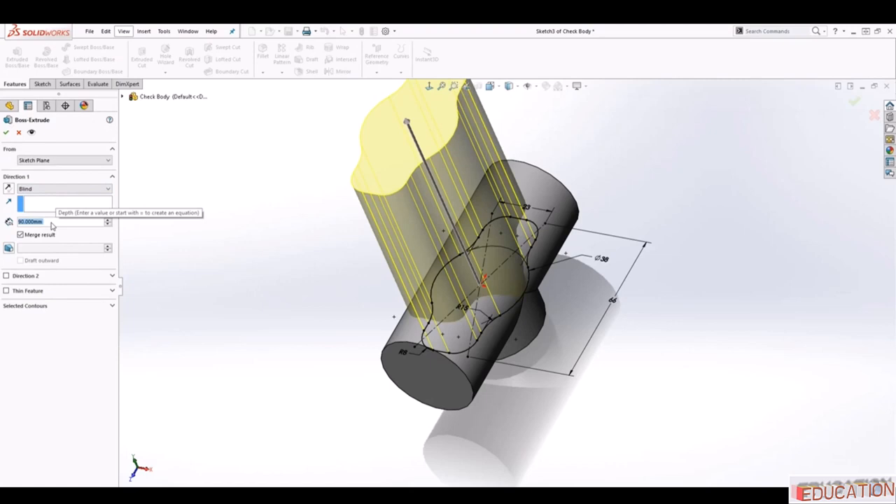
text(37.5)
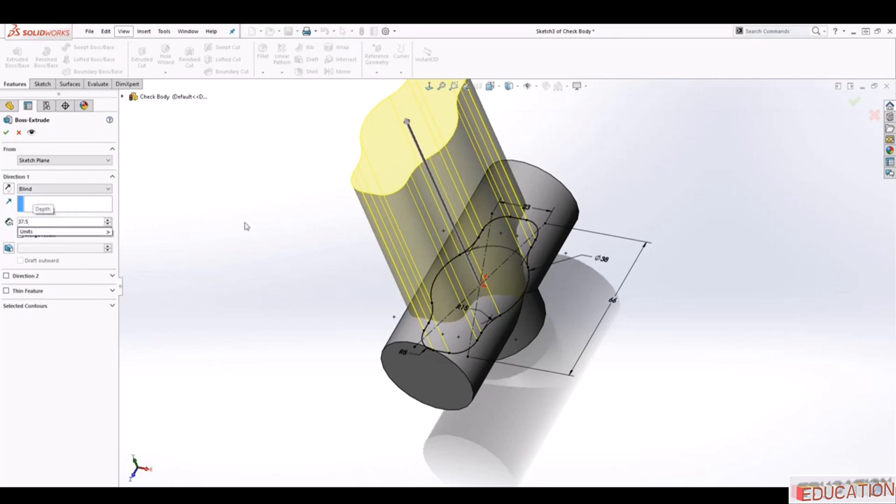
key(Return)
mouse_move(536, 354)
middle_down()
mouse_move(573, 304)
mouse_move(518, 359)
mouse_move(546, 366)
middle_up()
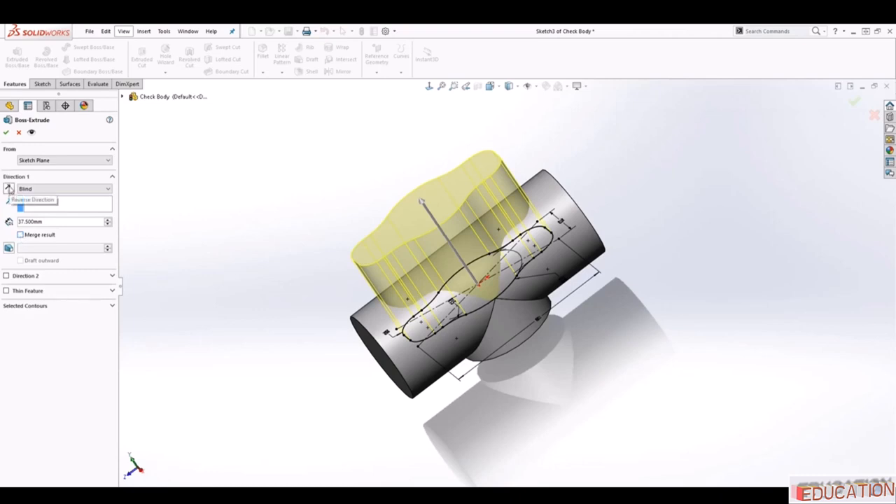
click(7, 132)
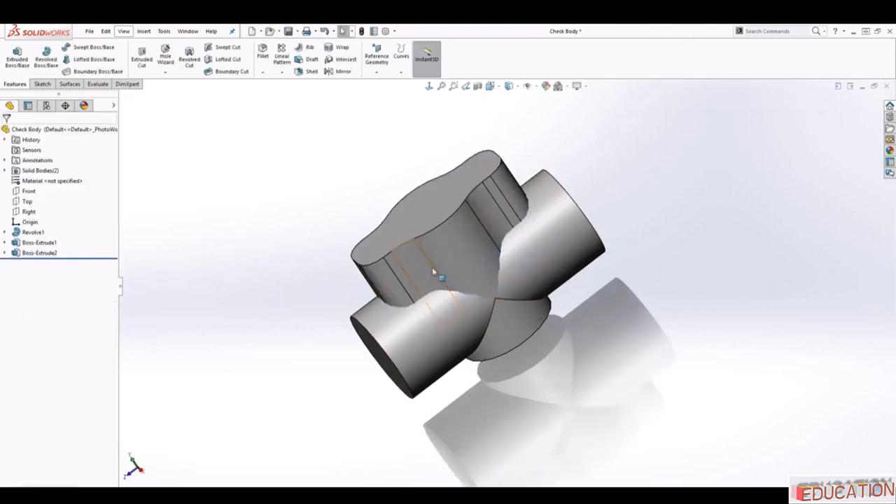
Edit the outline's 37.5 mm extrusion to turn on Merge result so it joins the valve body.
click(455, 259)
click(421, 340)
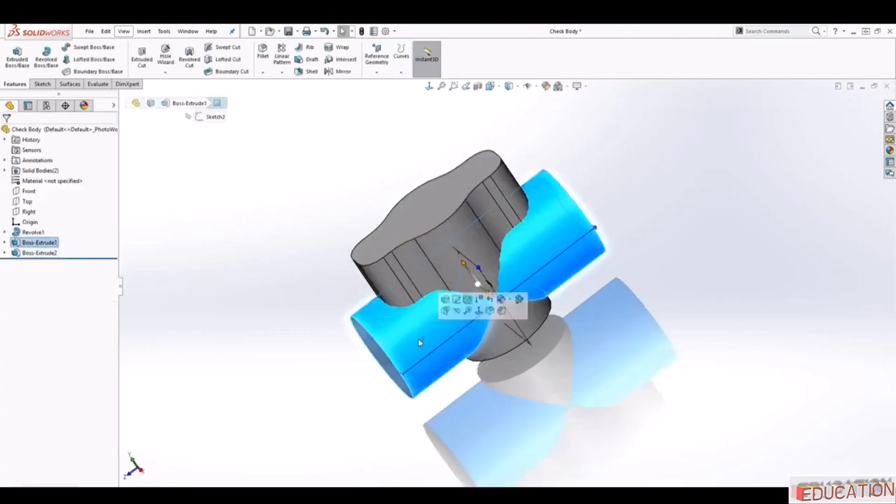
click(390, 278)
click(448, 210)
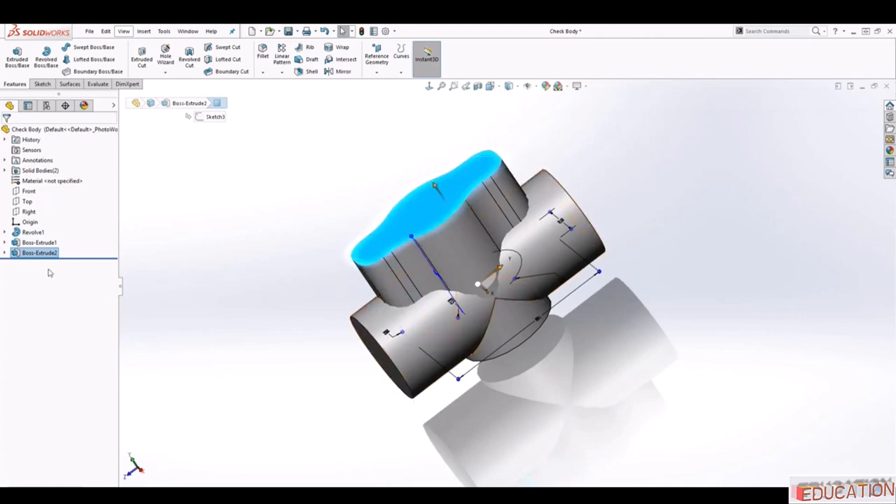
right_click(17, 255)
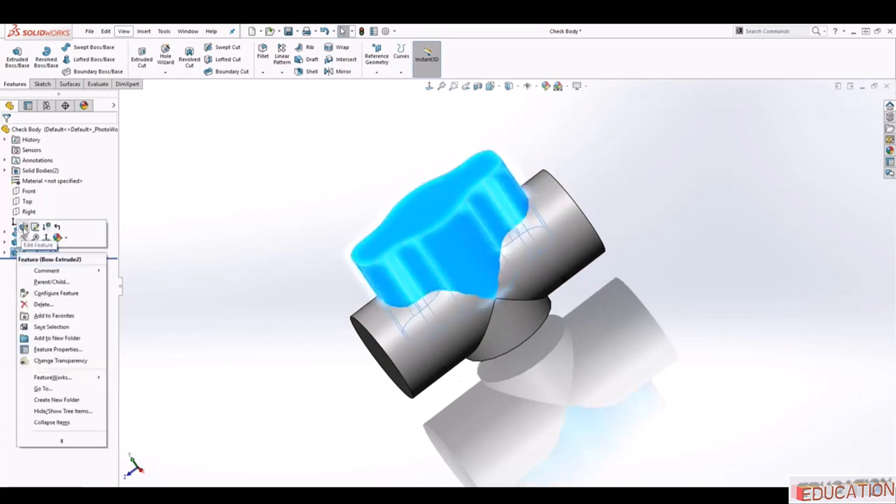
click(25, 229)
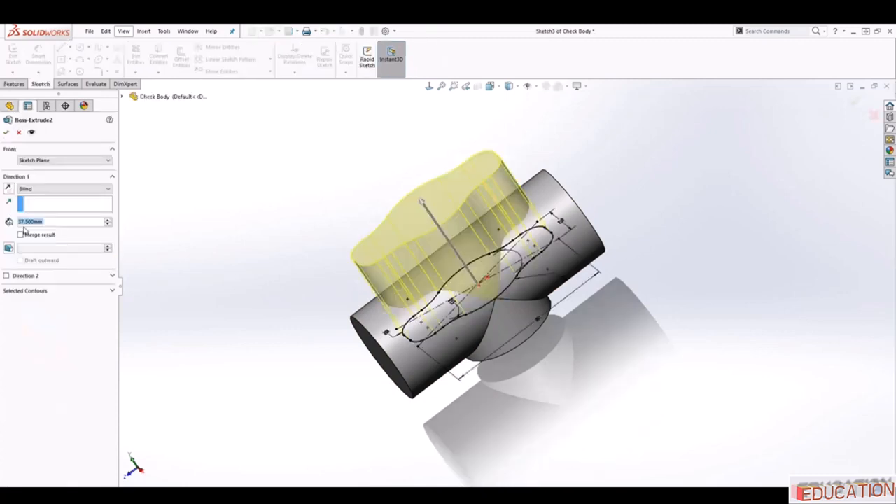
click(21, 236)
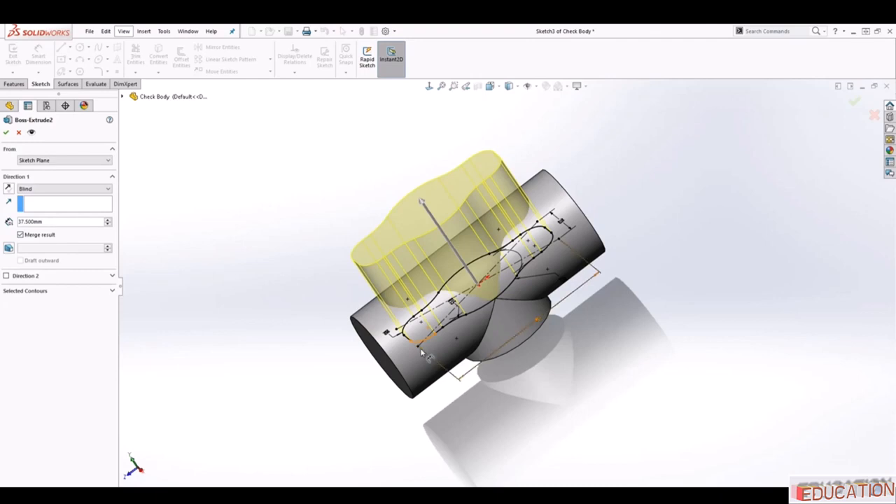
click(7, 133)
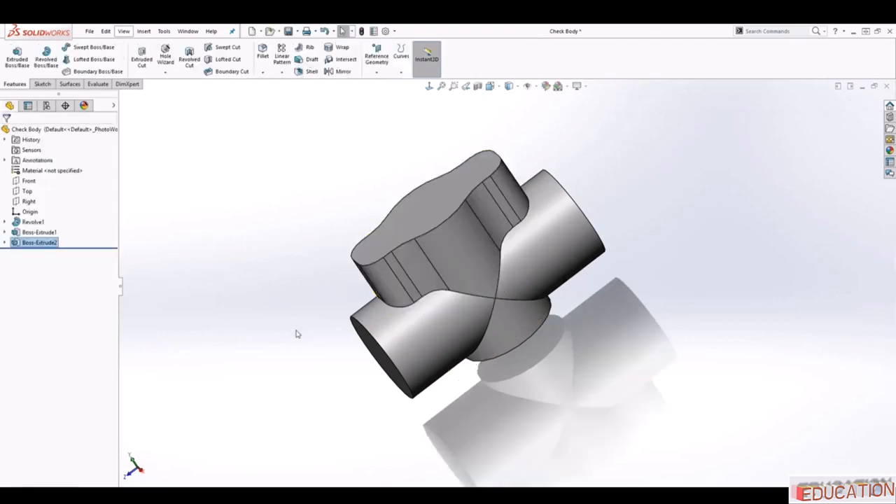
click(298, 336)
On the top face of the outline extrusion, sketch a circle about 73 mm in diameter centred on the origin.
middle_drag(300, 336, 332, 329)
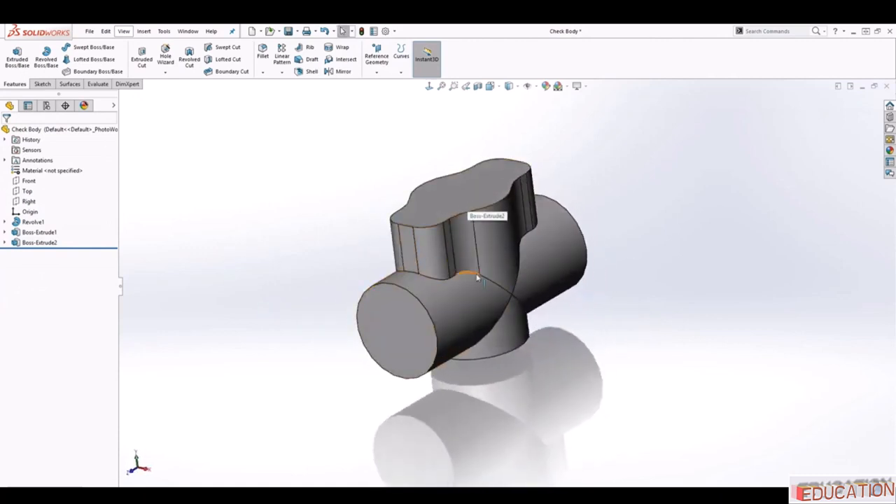
click(454, 192)
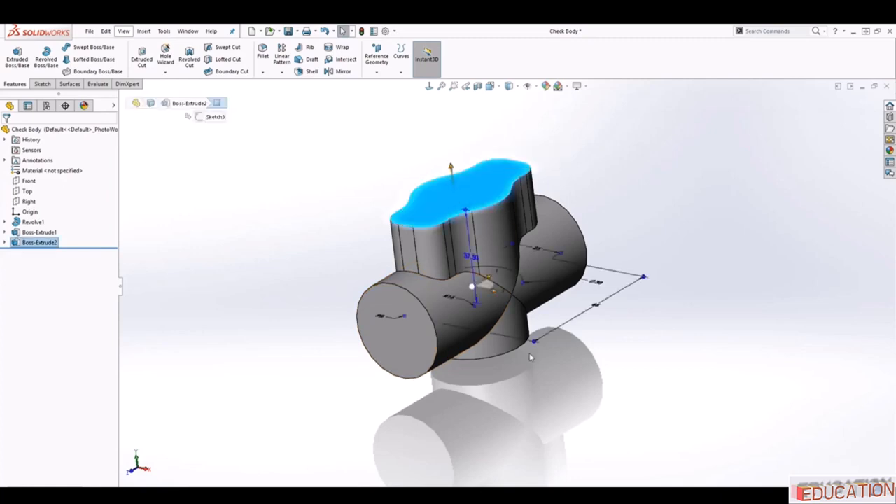
middle_drag(454, 192, 560, 410)
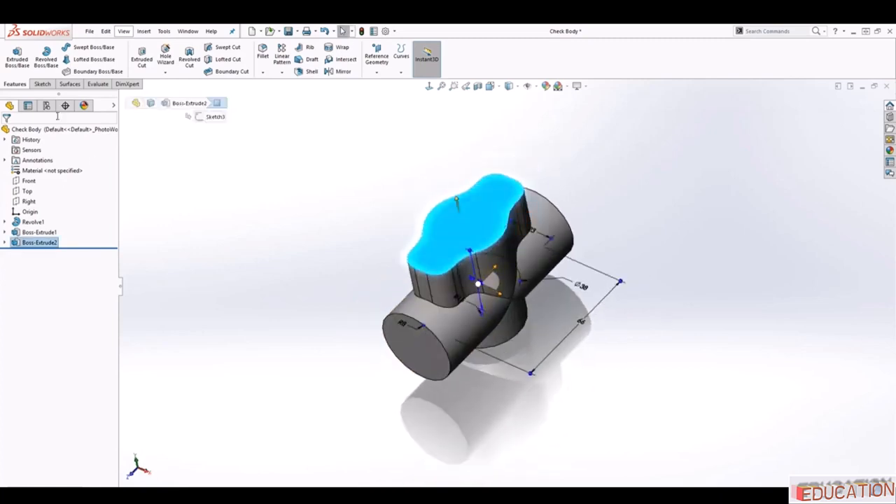
click(41, 84)
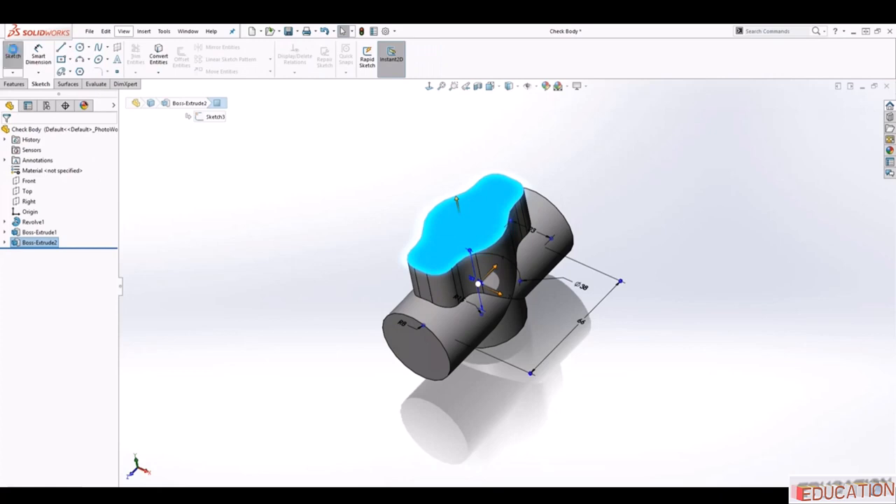
click(12, 55)
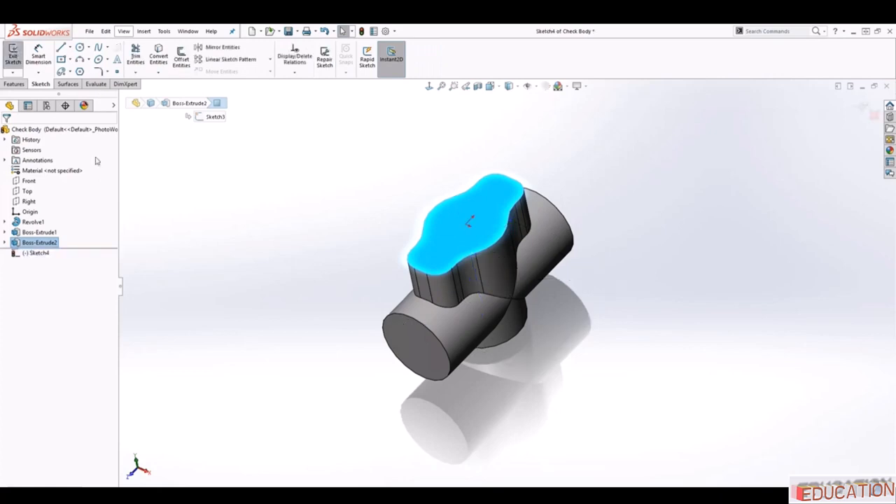
click(429, 86)
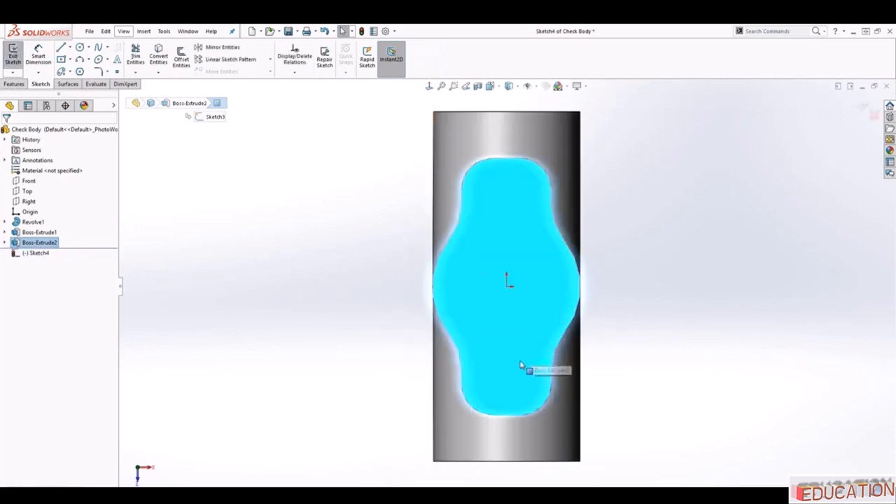
click(79, 48)
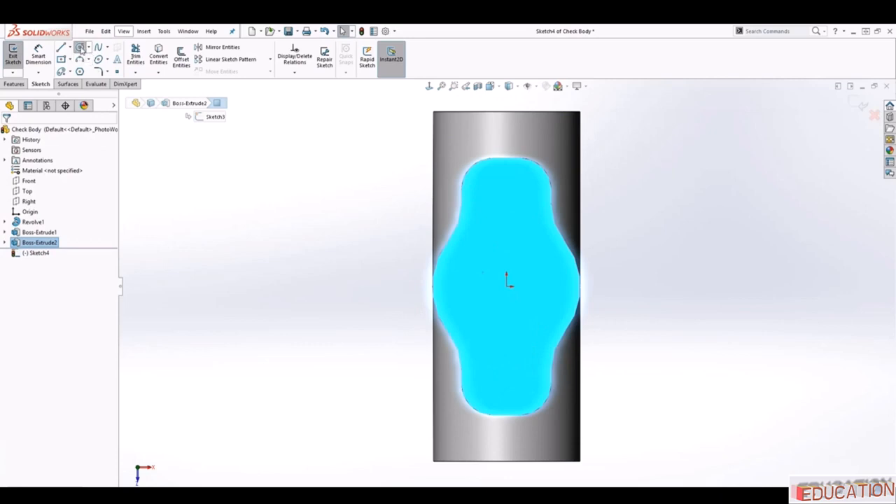
click(507, 286)
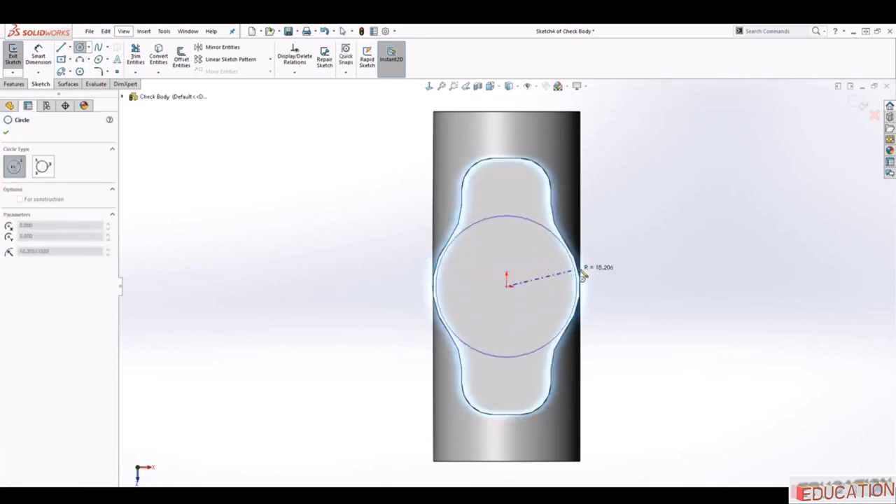
click(644, 248)
key(Escape)
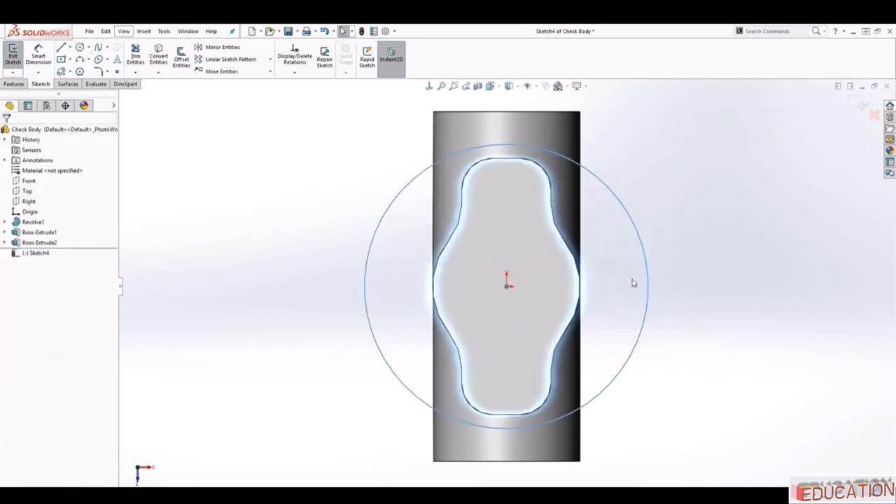
Dimension the circle's diameter to 72 mm.
right_drag(641, 425, 650, 375)
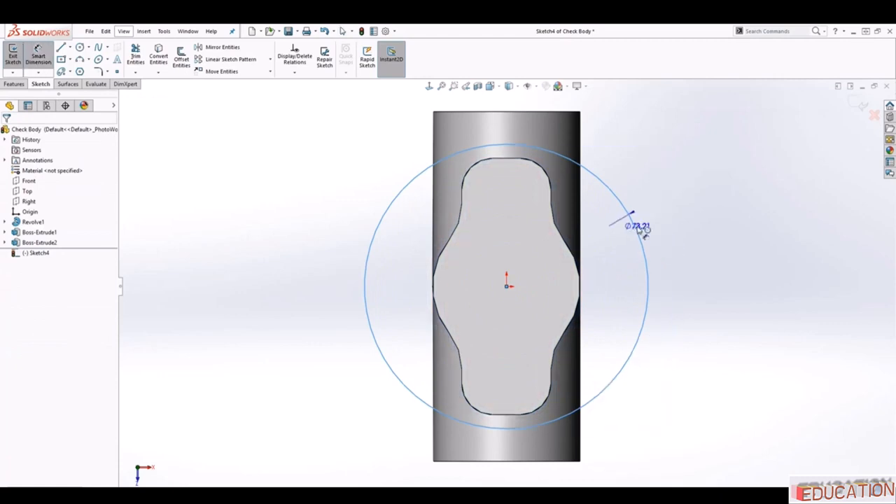
click(635, 211)
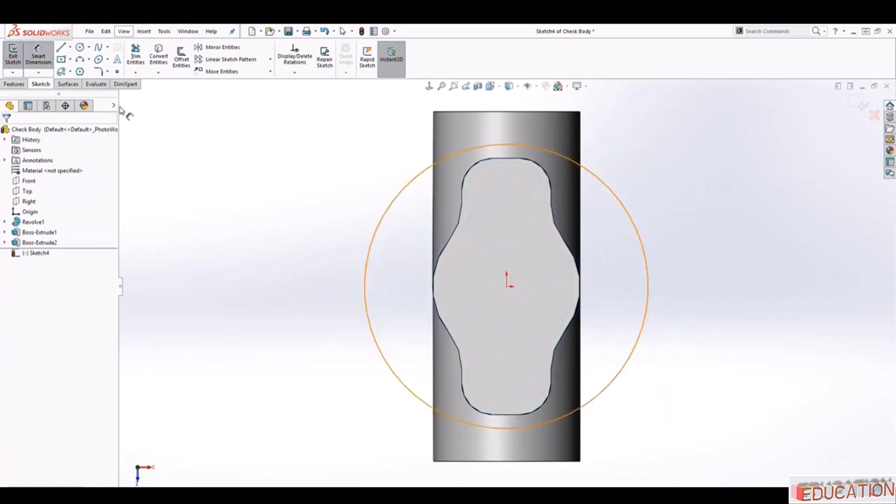
click(618, 197)
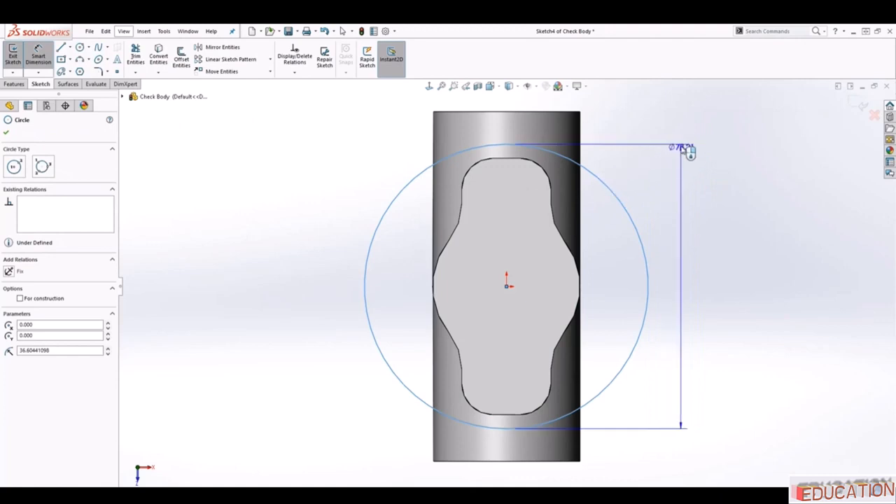
click(682, 124)
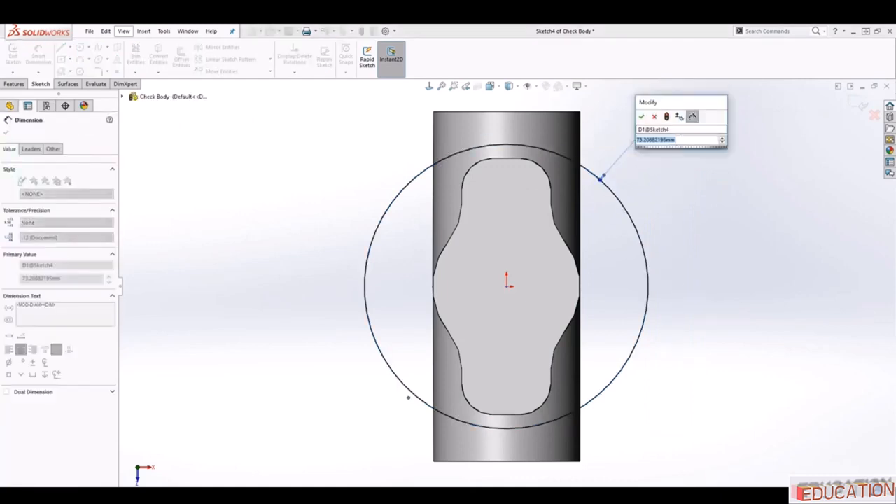
text(72)
key(Return)
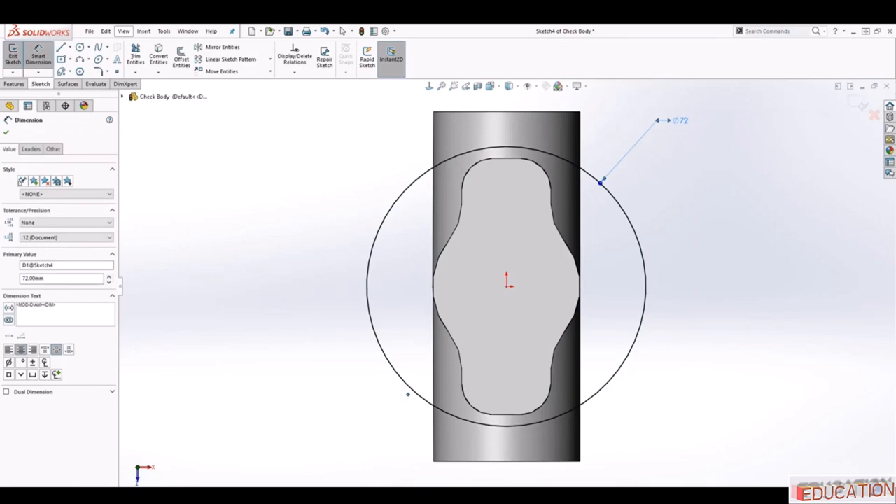
Set up a blind boss extrusion of the 72 mm circle, reversed toward the body, with a depth of 12 mm.
mouse_move(748, 424)
middle_down()
mouse_move(726, 284)
mouse_move(662, 266)
mouse_move(706, 297)
middle_up()
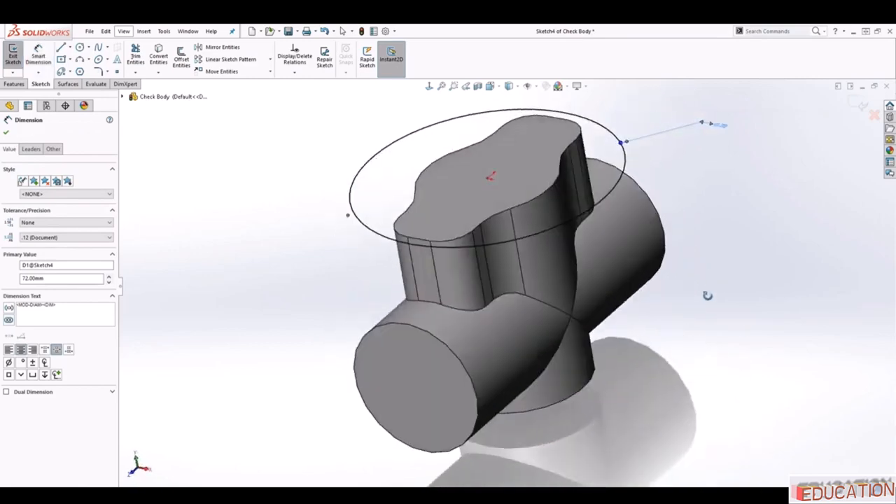
click(16, 85)
click(17, 56)
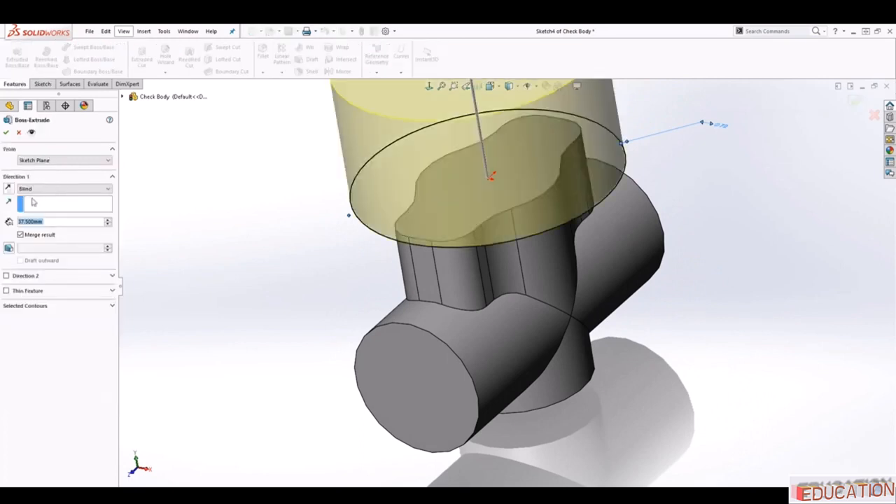
scroll(510, 358, up, 3)
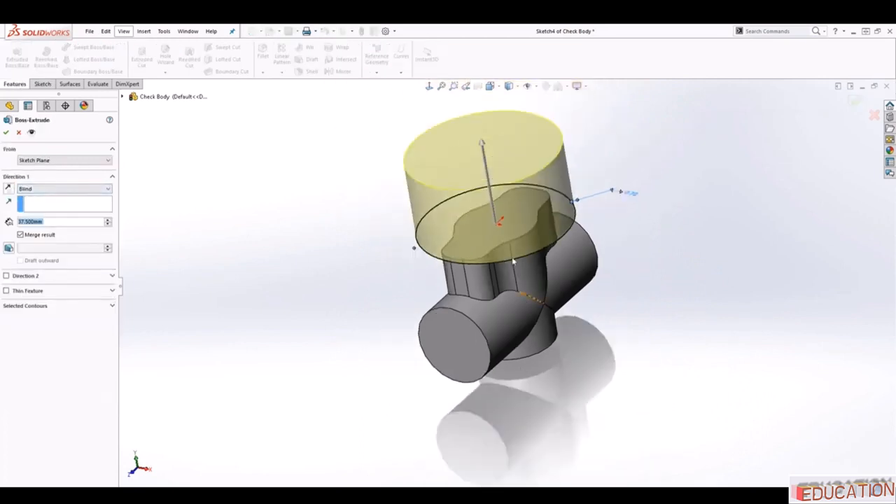
click(9, 189)
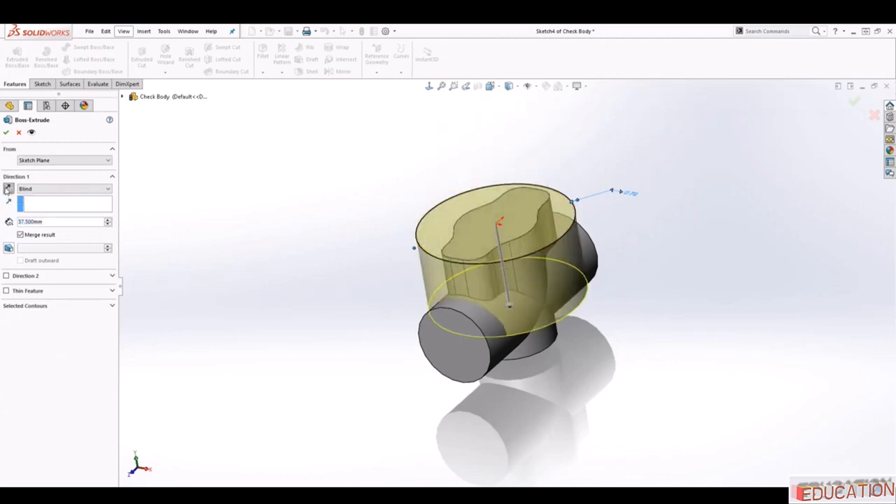
drag(48, 221, 8, 220)
text(12)
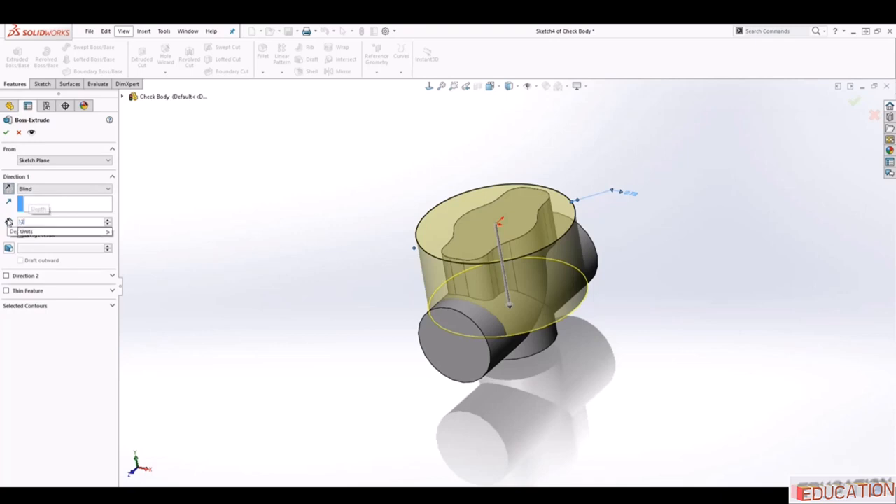
key(Return)
Try a 16-degree draft on the flange extrusion, switching Draft outward on and back off.
middle_drag(721, 359, 676, 346)
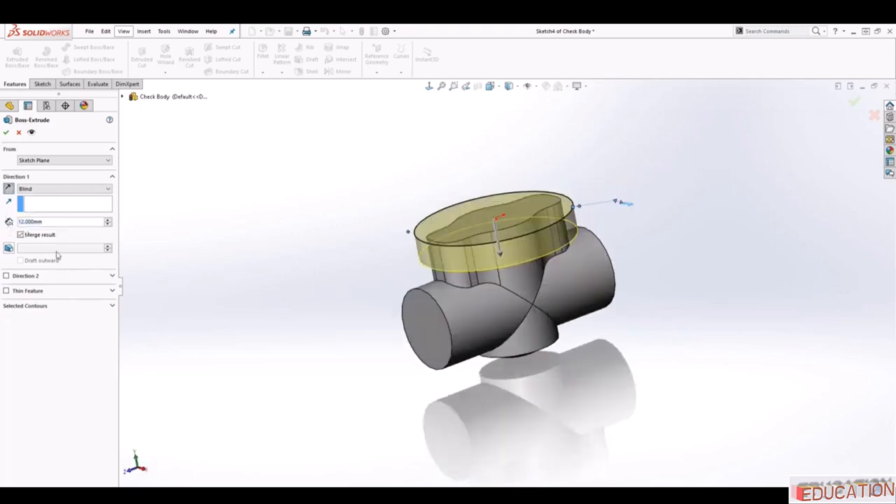
click(8, 249)
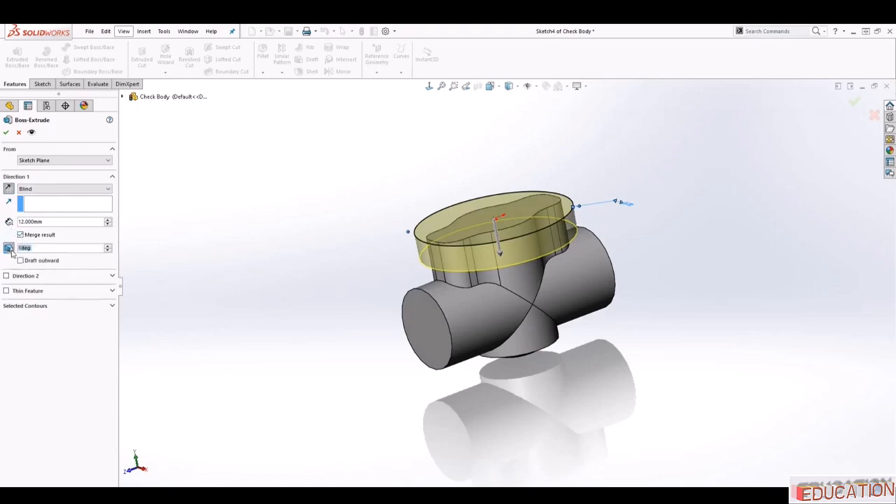
click(108, 245)
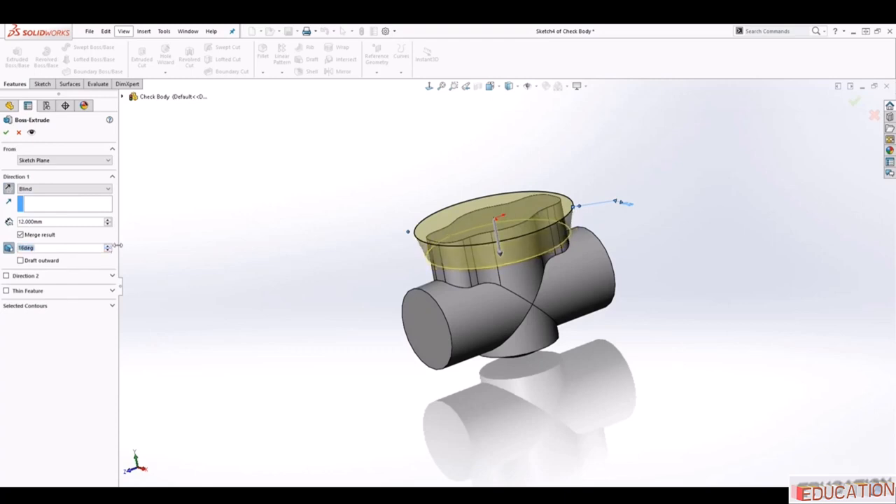
scroll(686, 261, down, 4)
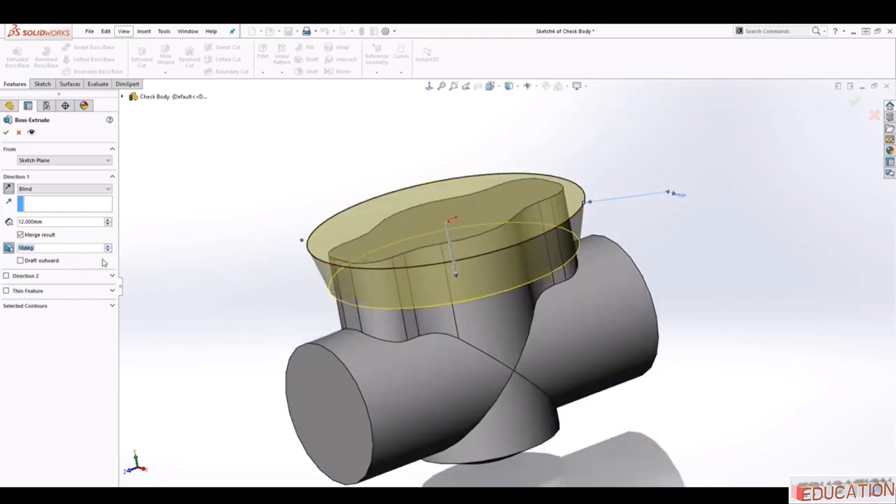
click(21, 260)
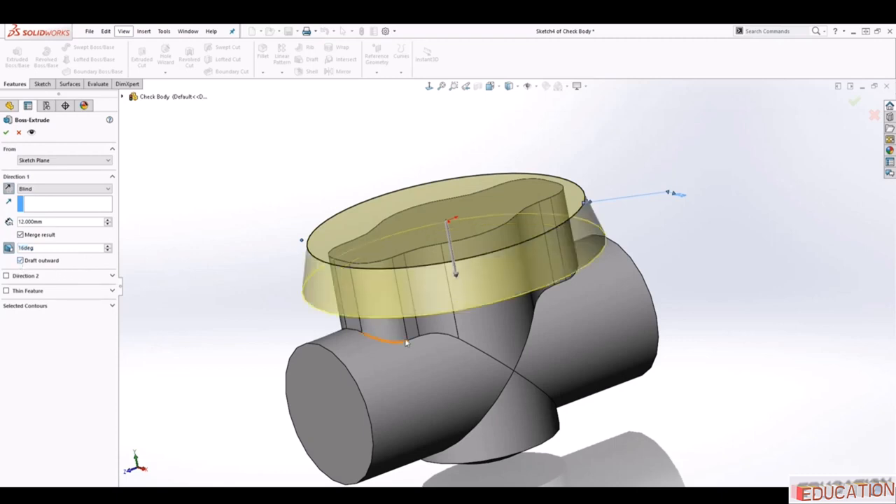
click(21, 260)
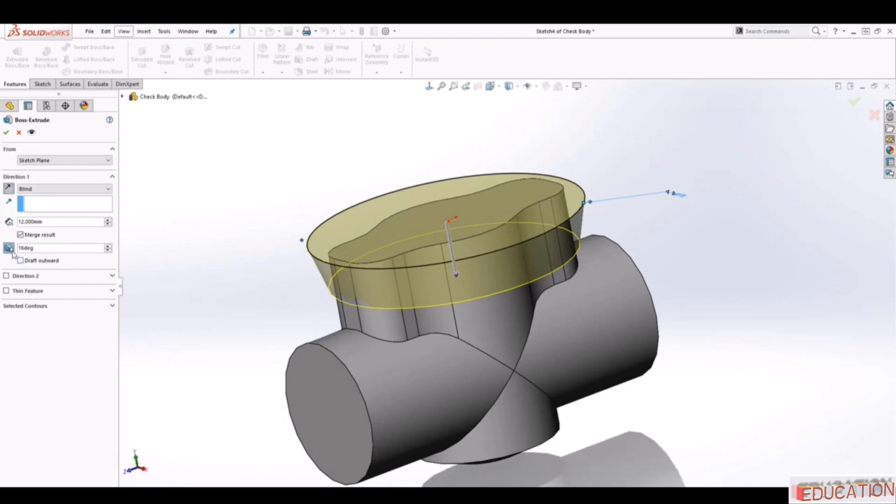
Set the flange extrusion's draft angle to 0 degrees and complete the 12 mm boss.
double_click(38, 249)
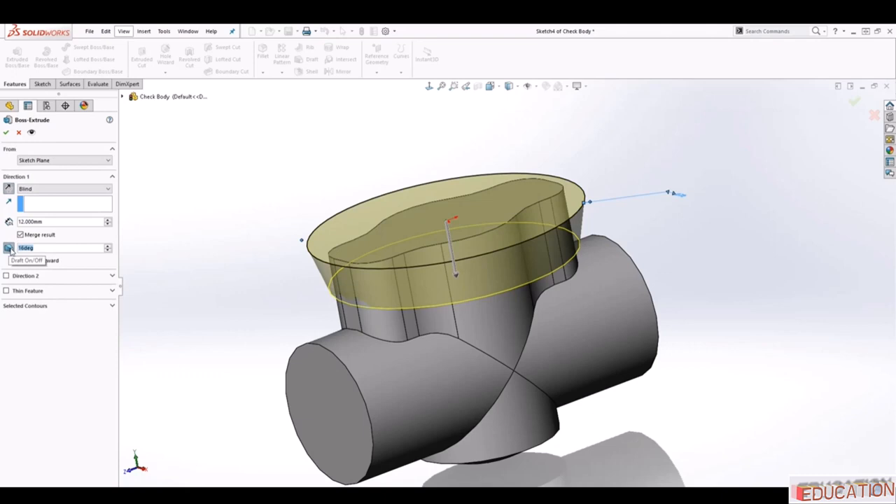
text(0)
key(Return)
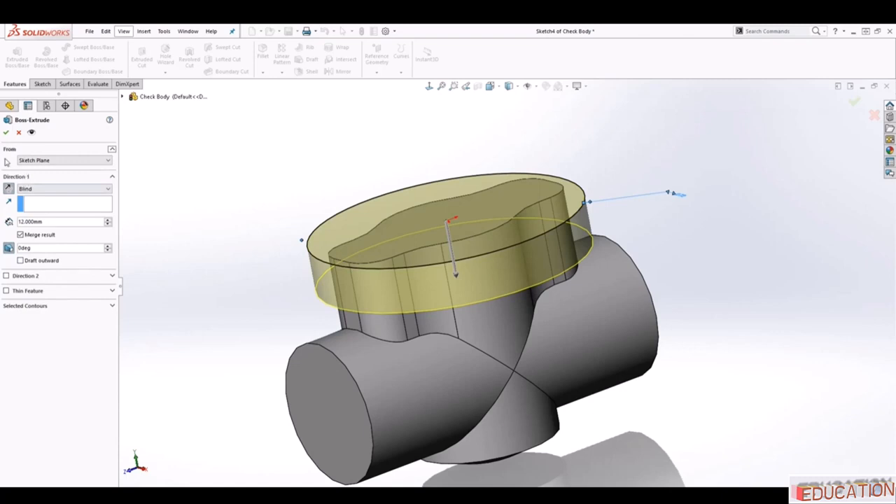
click(6, 132)
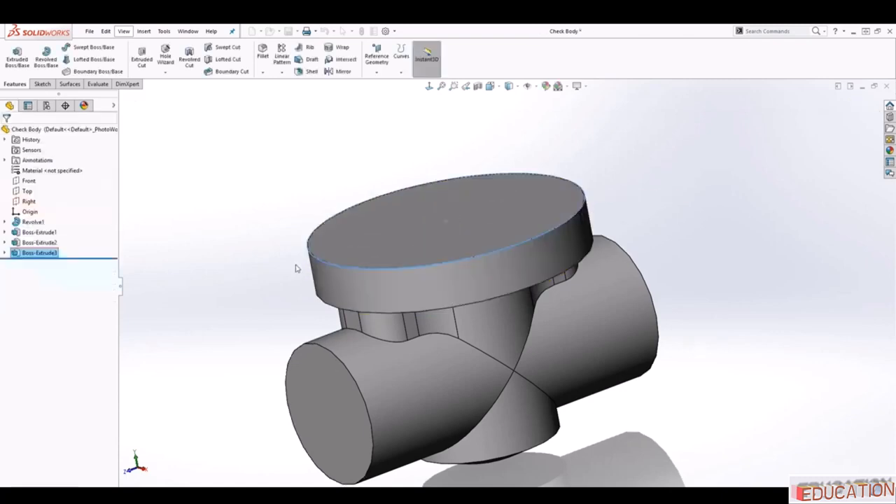
On the Right plane, sketch a center rectangle about 37 mm wide and 25 mm high, centred on the origin.
middle_drag(376, 280, 466, 326)
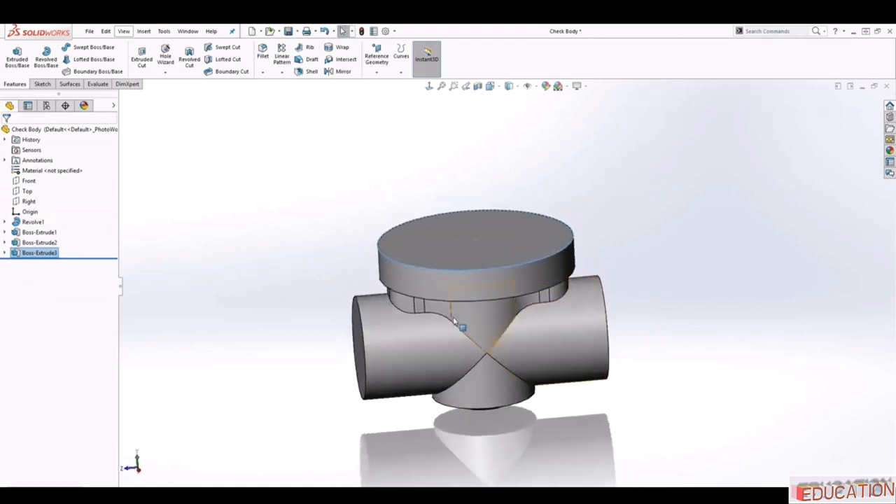
click(224, 187)
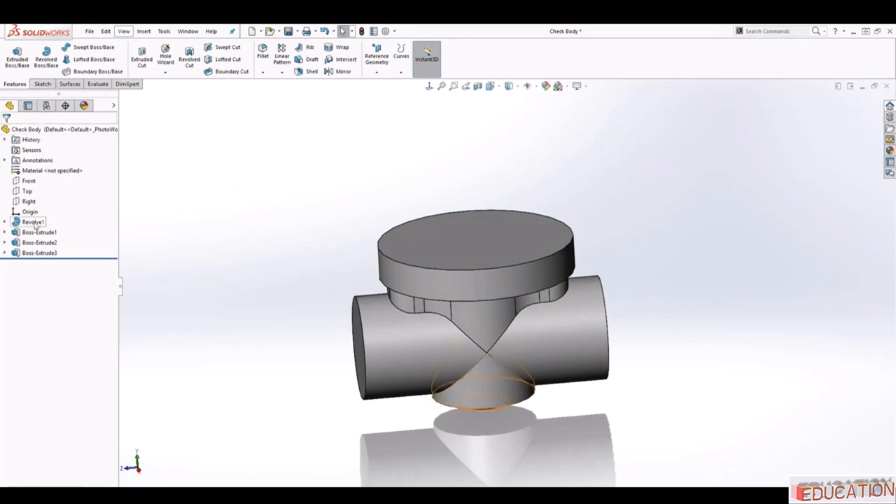
click(28, 201)
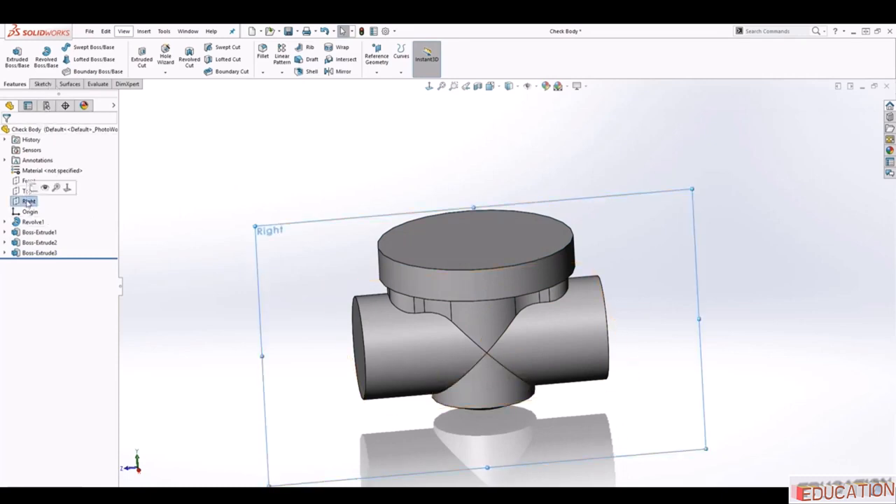
click(42, 84)
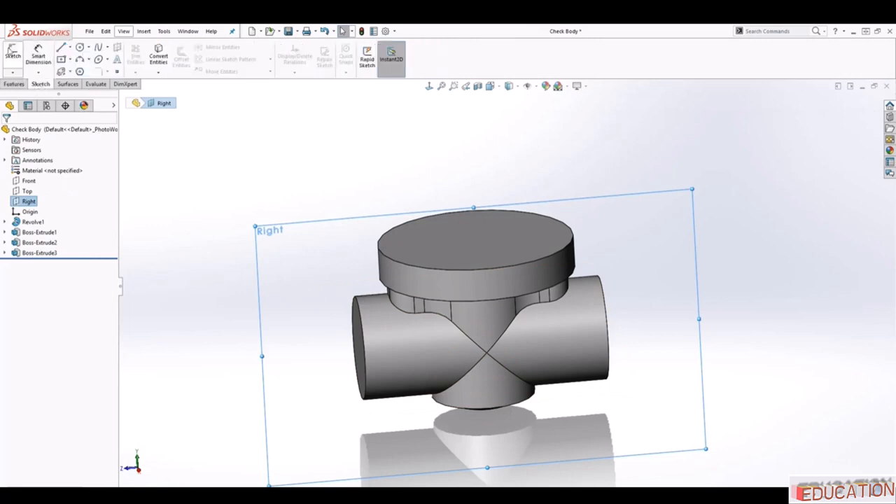
click(12, 56)
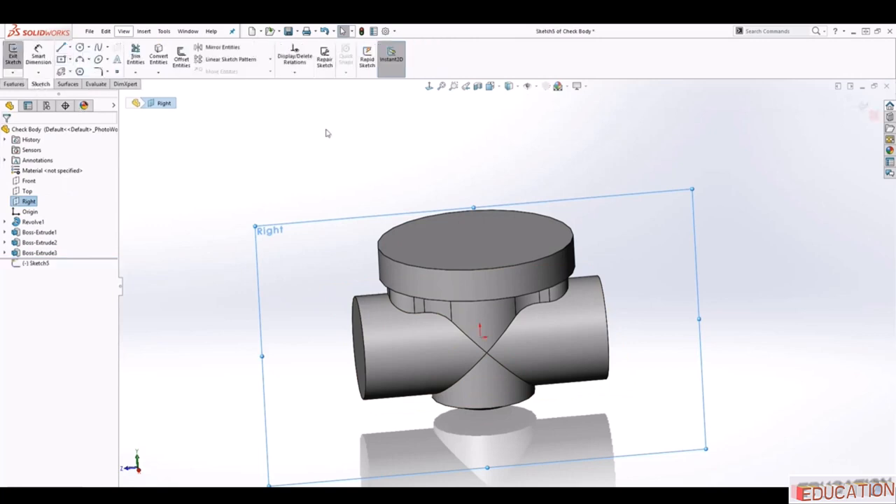
click(429, 86)
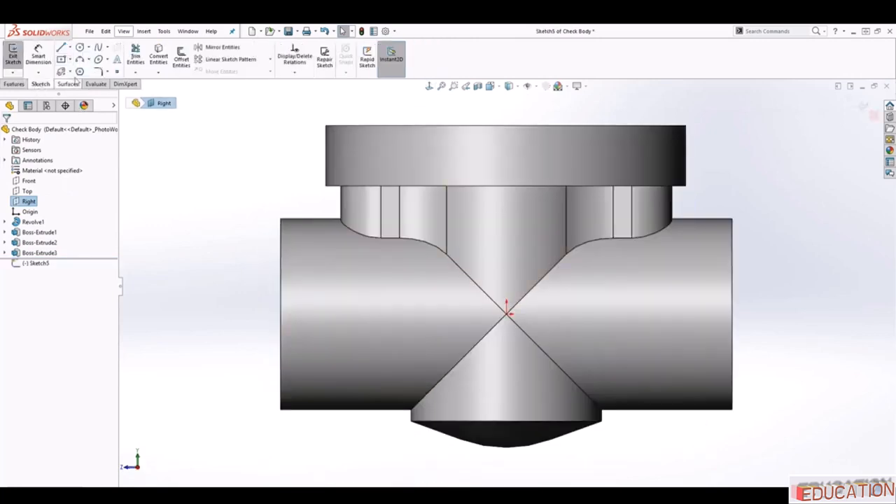
click(62, 60)
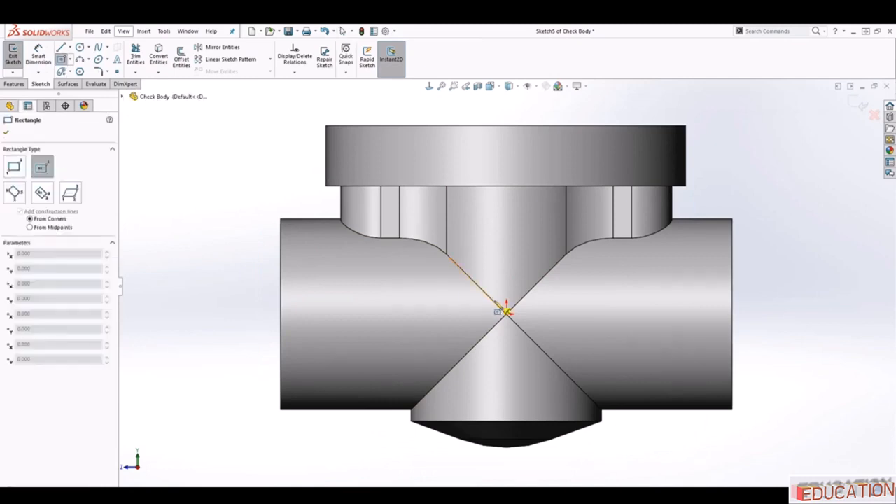
click(506, 314)
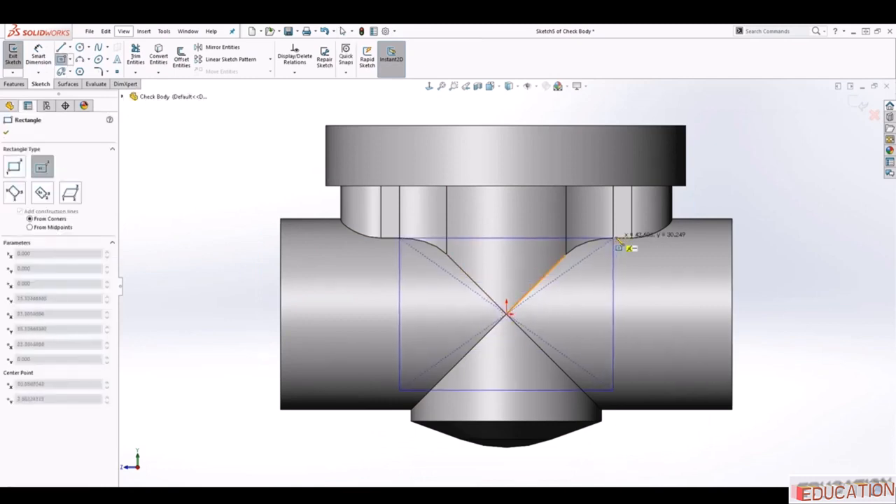
click(599, 254)
key(Escape)
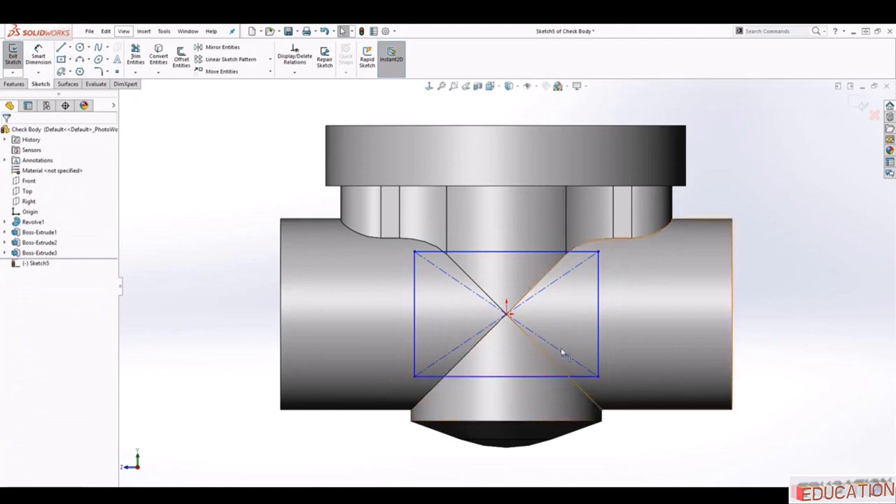
Dimension the rectangle to 33 mm wide and 22 mm high.
click(38, 53)
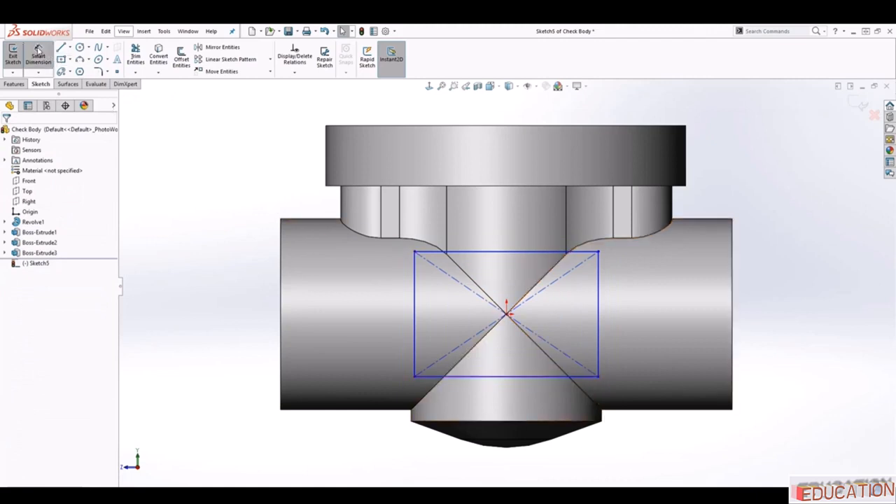
click(518, 253)
click(510, 217)
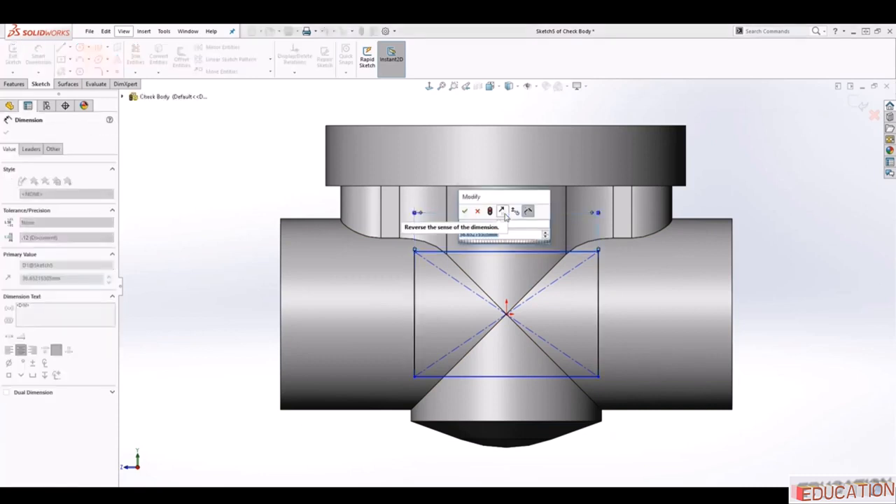
text(33)
key(Return)
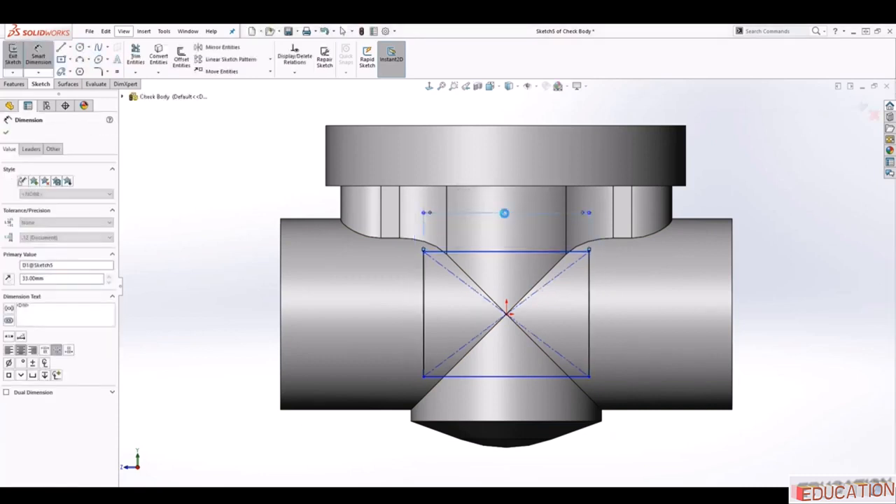
click(589, 296)
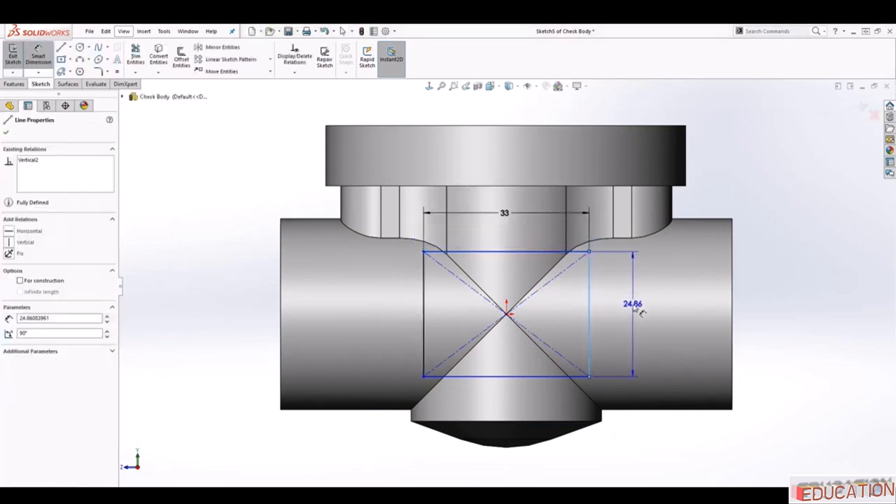
click(634, 308)
text(22)
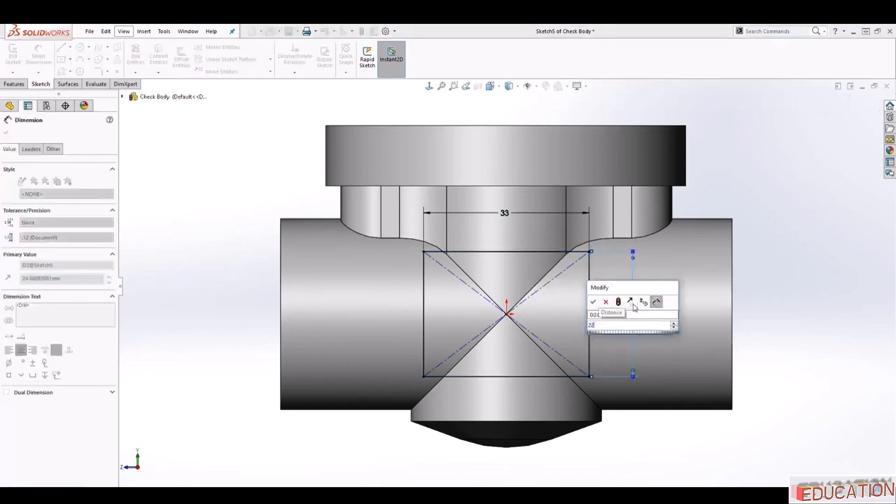
key(Return)
key(Escape)
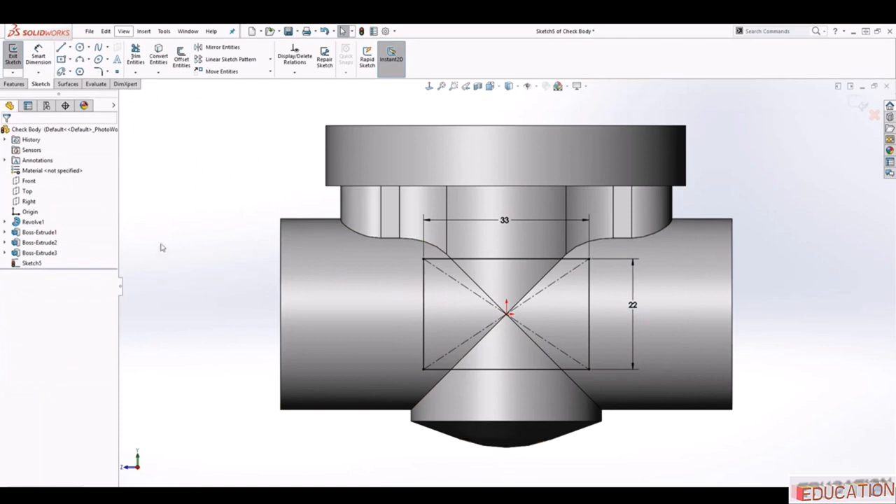
Round all four corners of the rectangle with 3 mm sketch fillets.
click(98, 71)
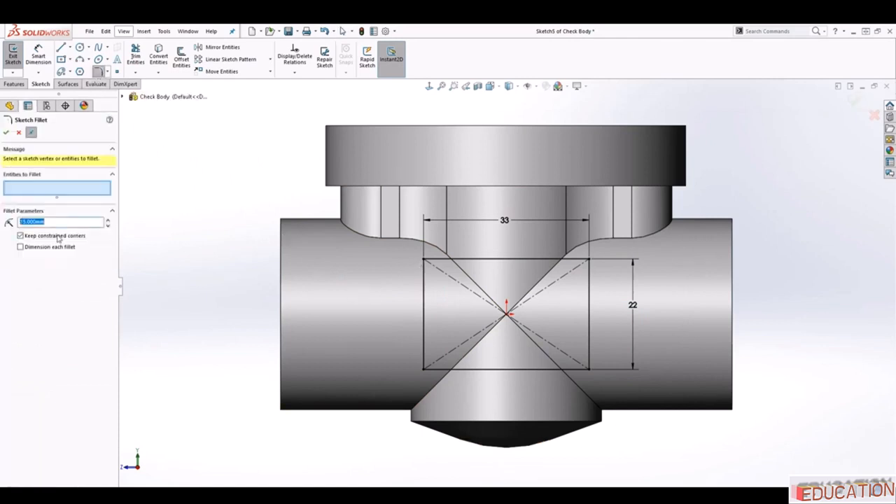
text(3)
click(424, 261)
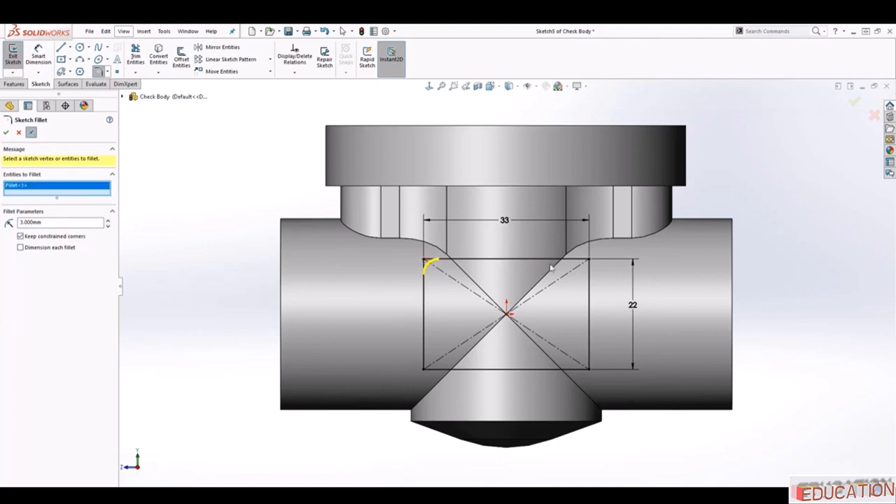
click(587, 261)
click(587, 370)
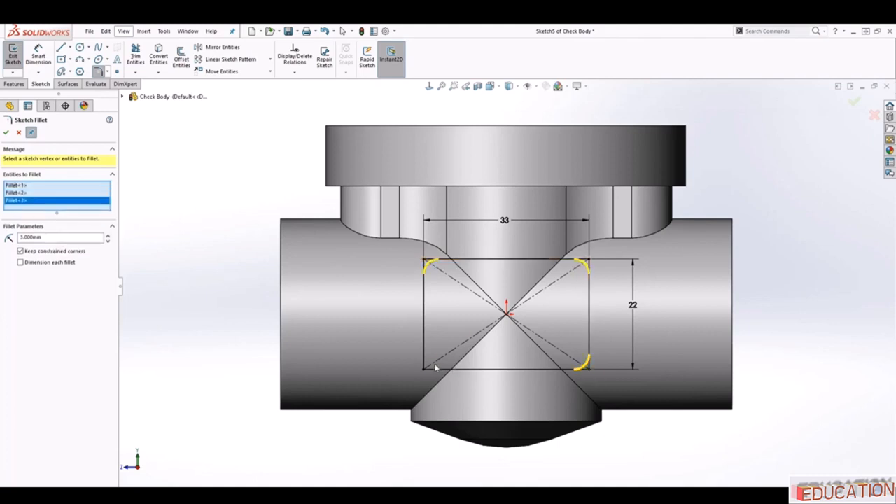
click(423, 371)
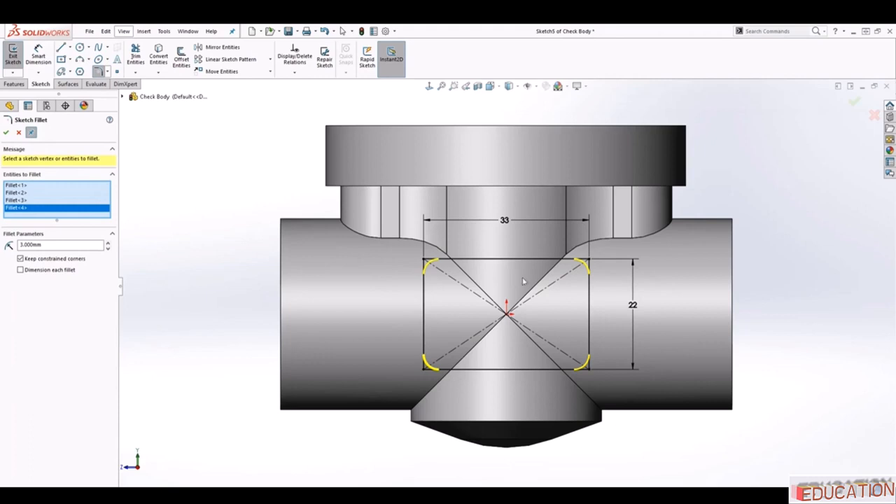
click(6, 133)
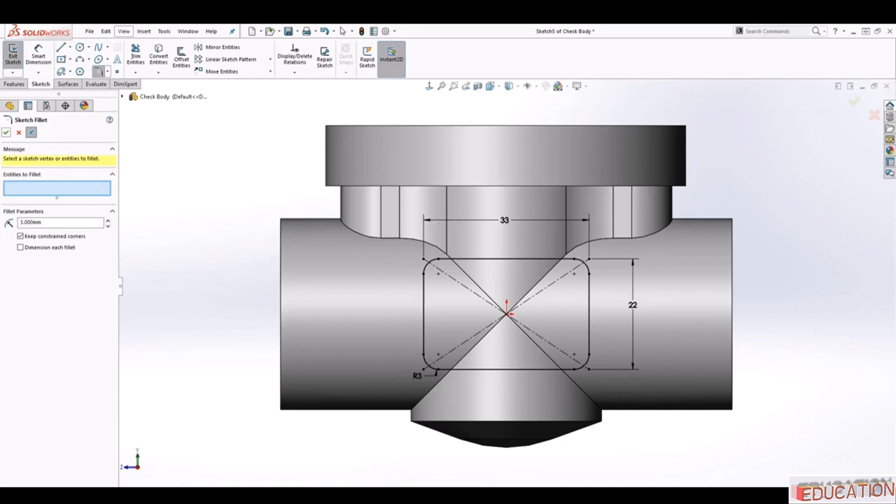
click(17, 84)
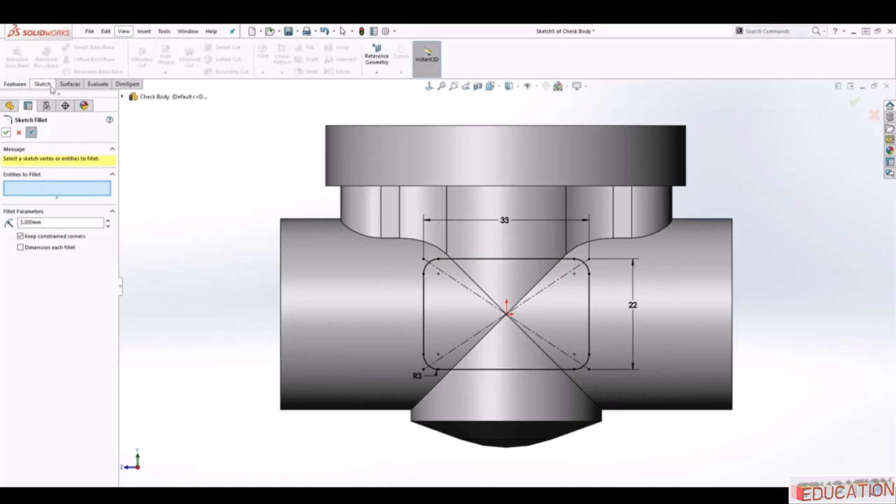
click(17, 132)
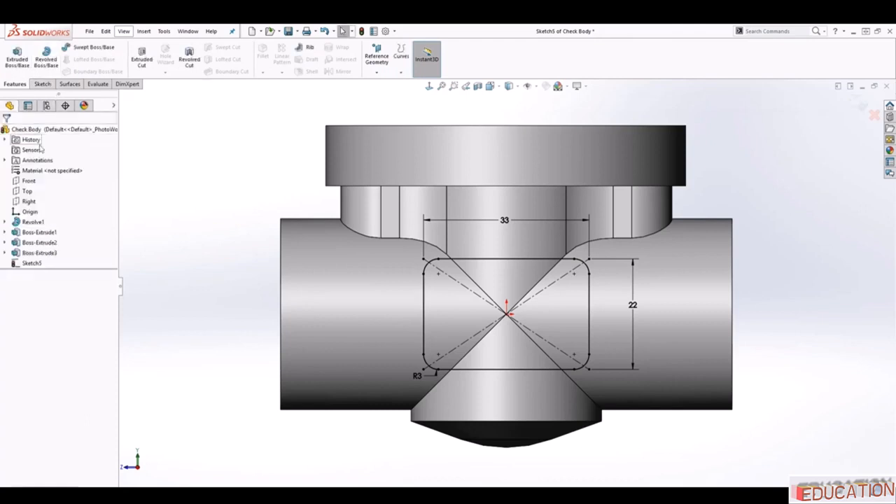
Extrude the rounded 33 by 22 mm rectangle as a blind boss 19.5 mm deep, merged with the valve body.
click(25, 65)
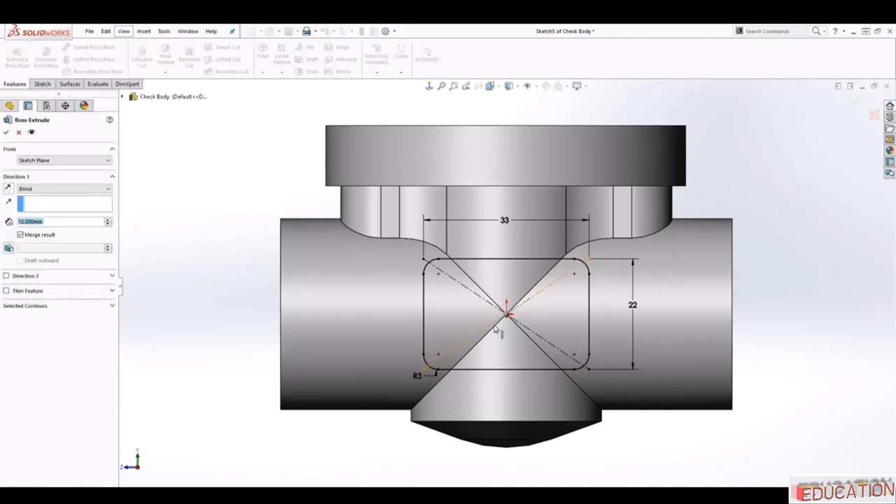
middle_drag(608, 439, 490, 467)
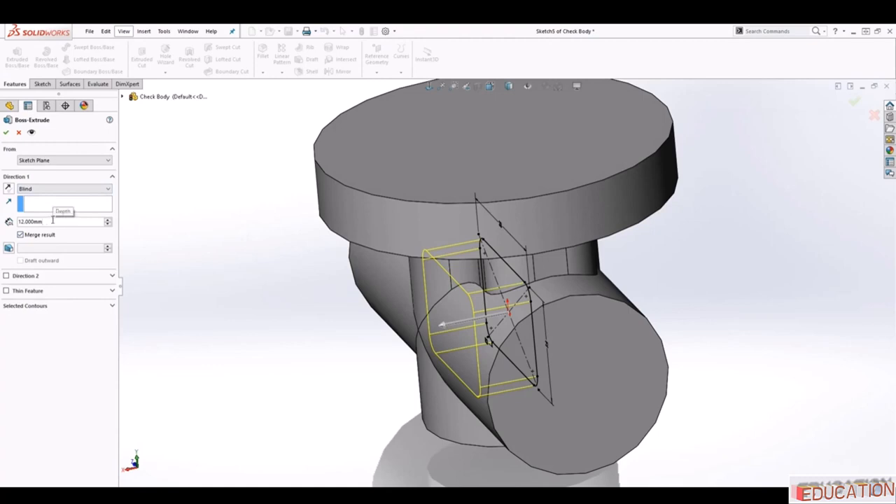
drag(49, 221, 12, 214)
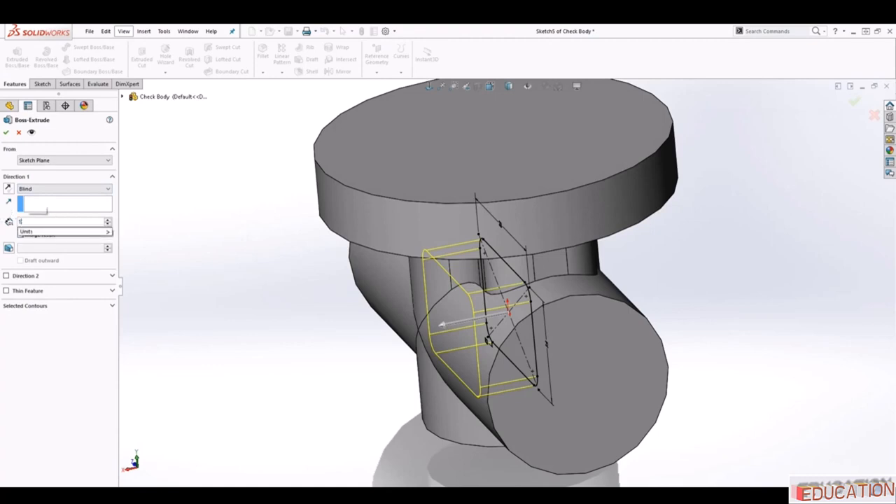
text(19.5)
key(Return)
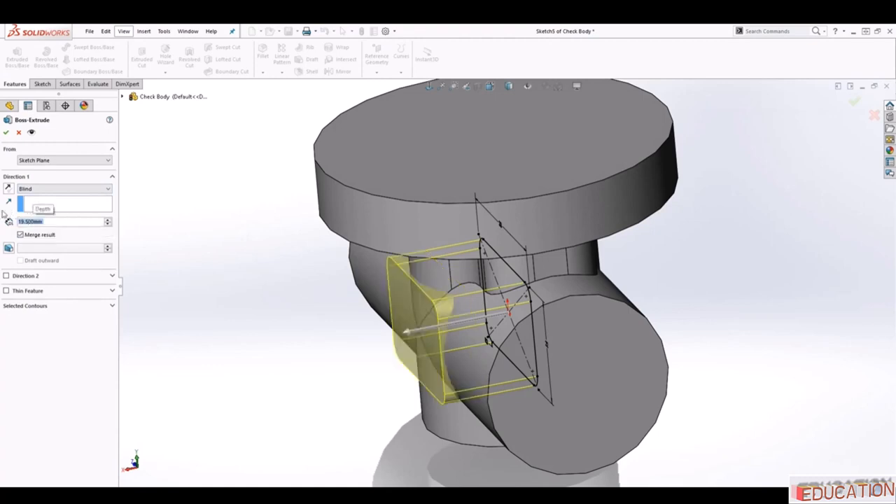
middle_drag(344, 359, 422, 425)
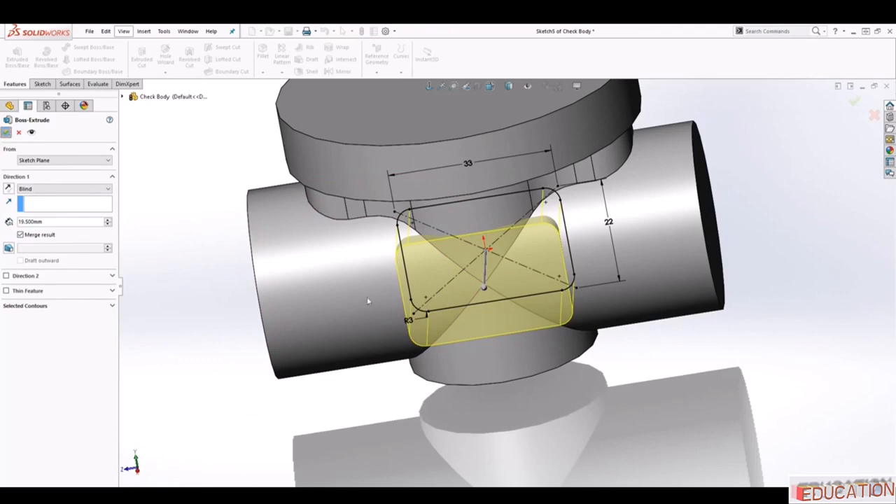
scroll(654, 385, up, 2)
middle_drag(662, 388, 604, 426)
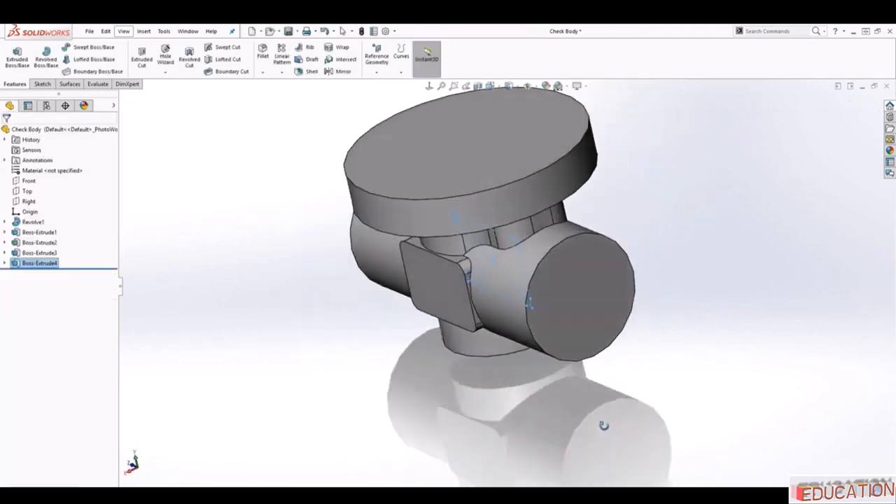
click(713, 318)
middle_drag(649, 342, 702, 374)
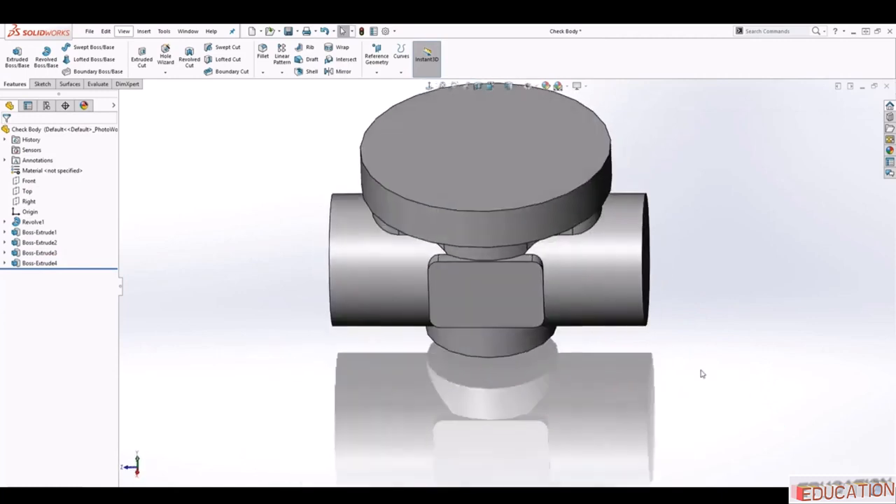
scroll(600, 170, down, 2)
scroll(600, 162, up, 2)
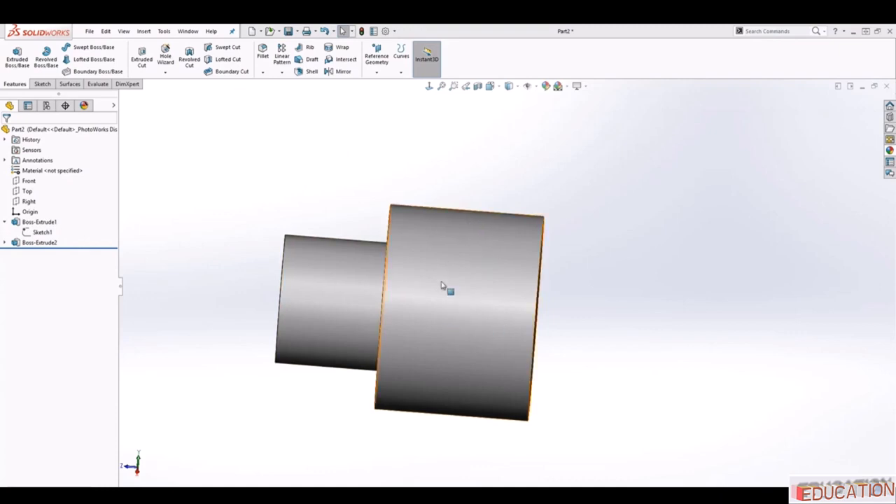
mouse_move(468, 310)
middle_down()
mouse_move(490, 341)
mouse_move(512, 336)
mouse_move(457, 276)
mouse_move(474, 314)
middle_up()
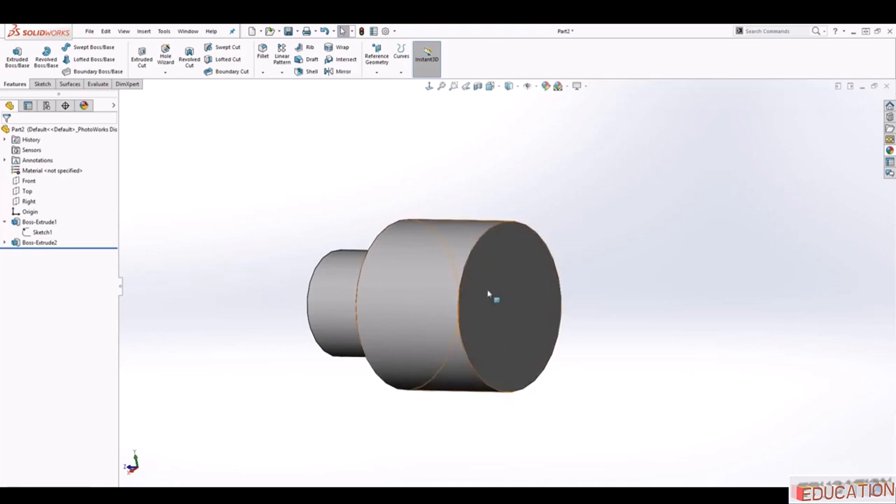
middle_drag(530, 336, 632, 304)
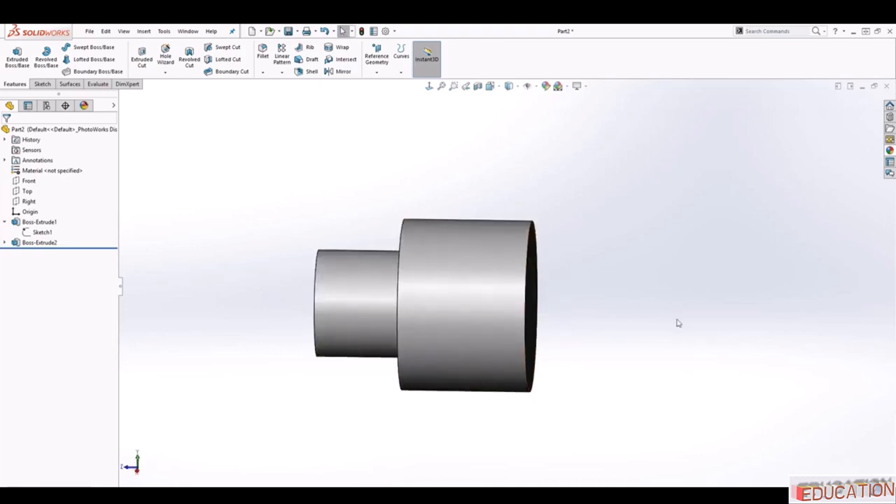
middle_drag(567, 315, 546, 306)
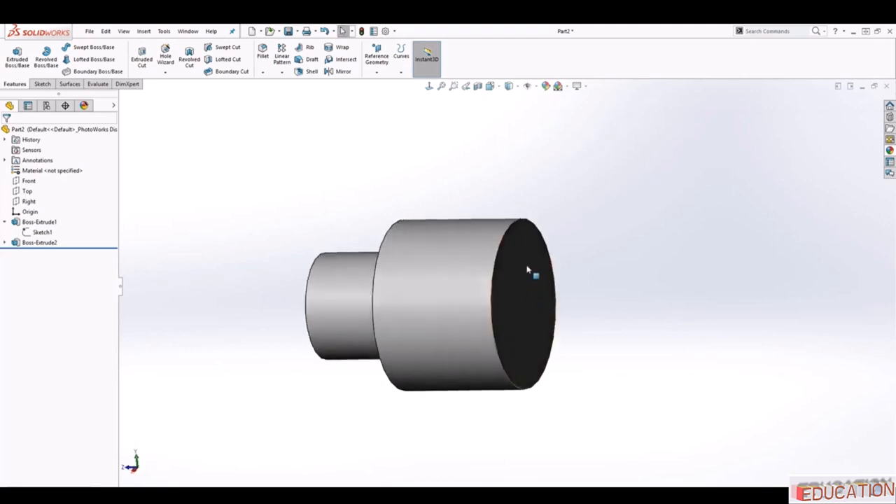
In Part2, reuse the large cylinder's Sketch1 for a second blind boss of 2 in, extruded in the reversed direction away from the part.
click(42, 232)
middle_drag(498, 246, 430, 250)
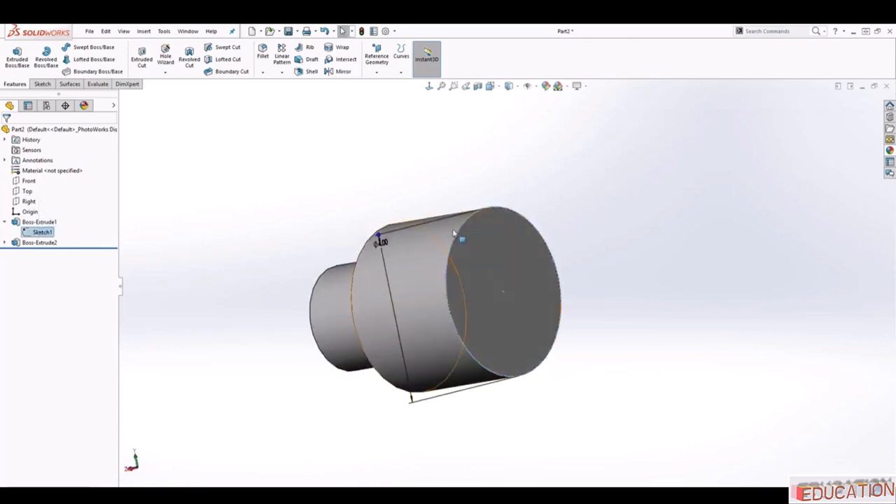
middle_drag(546, 328, 577, 332)
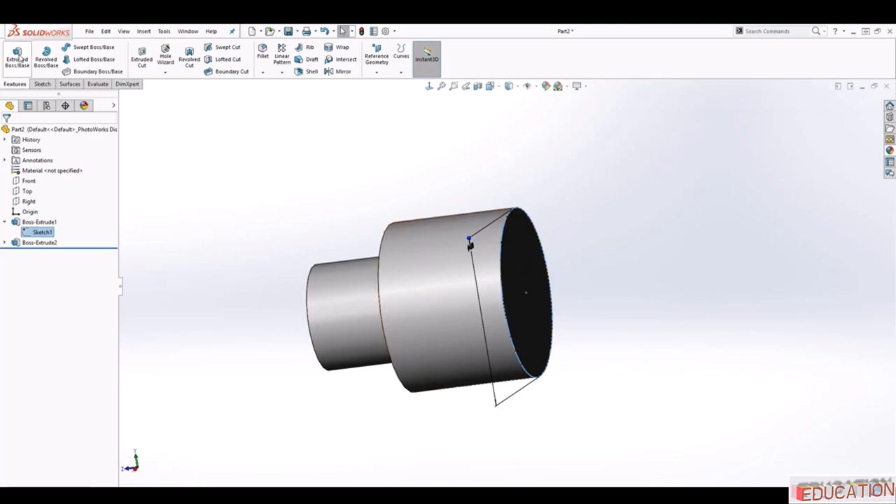
click(254, 183)
click(17, 56)
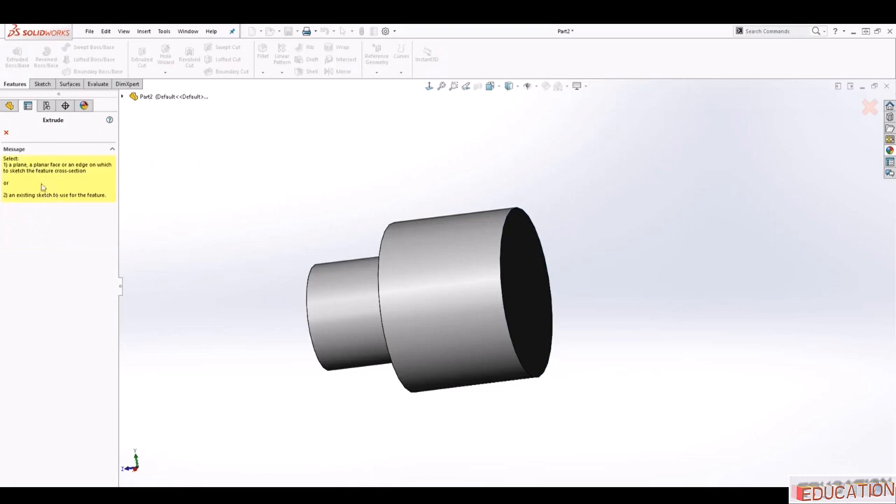
click(122, 96)
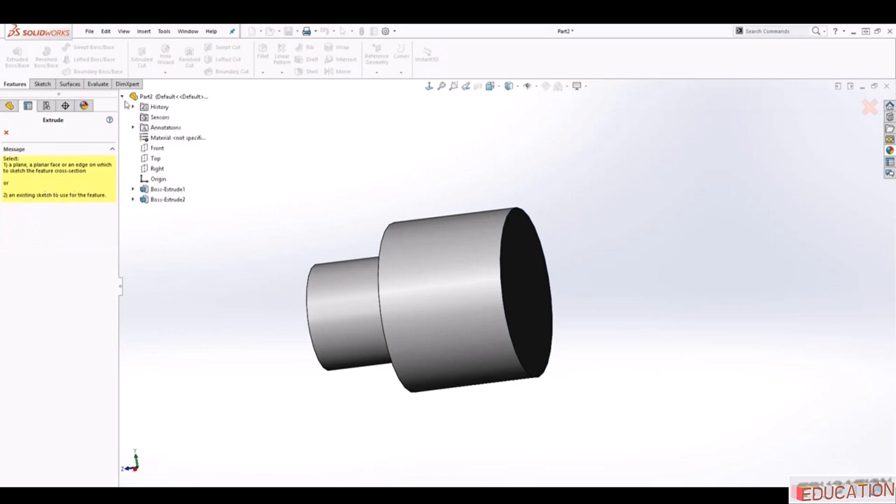
click(133, 189)
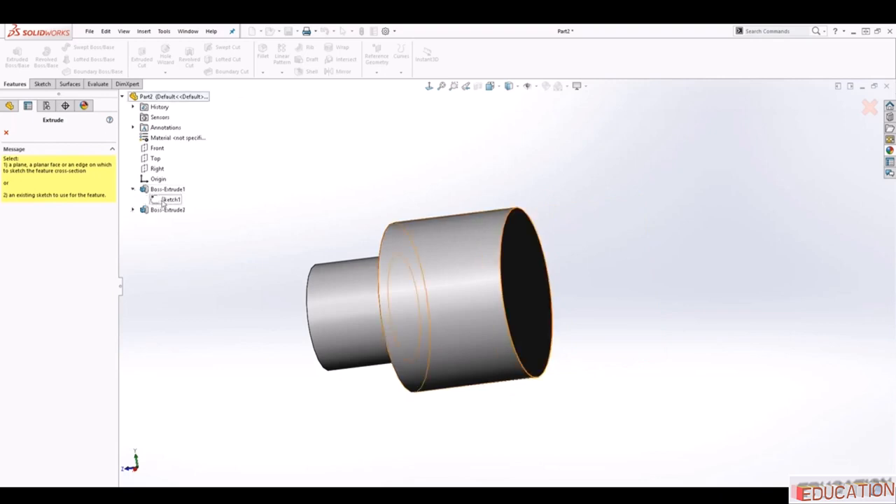
click(168, 200)
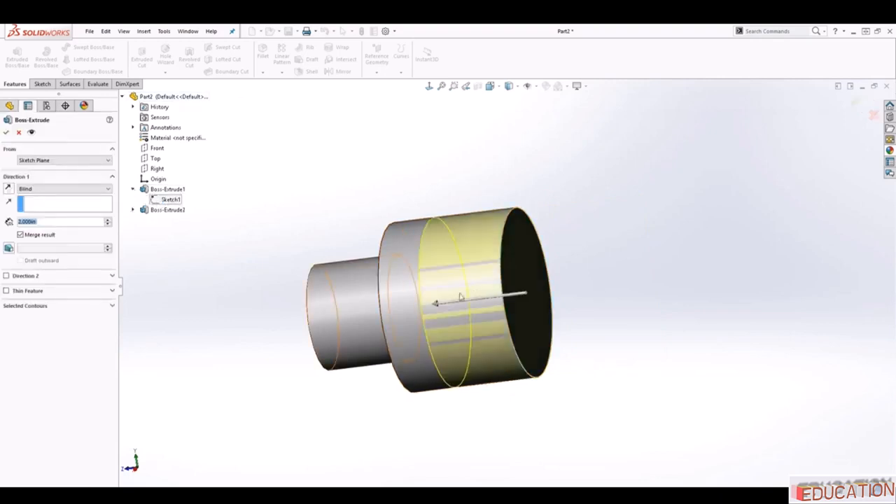
click(8, 188)
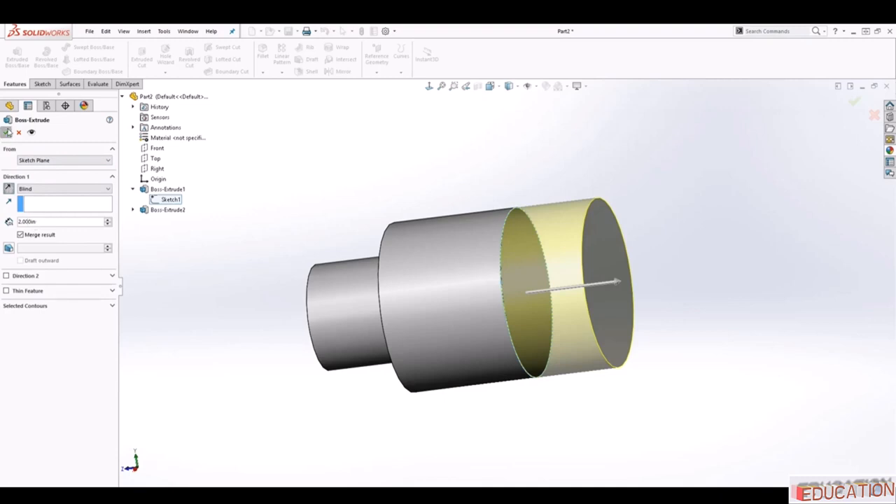
key(Return)
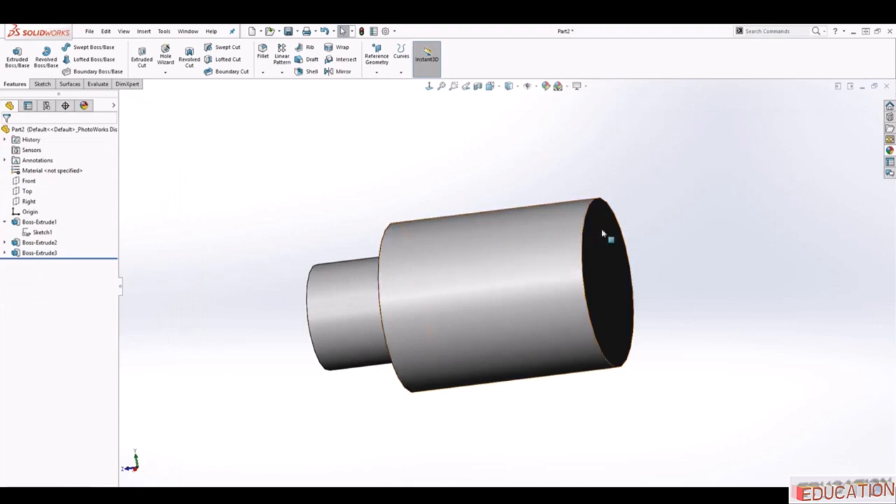
click(5, 252)
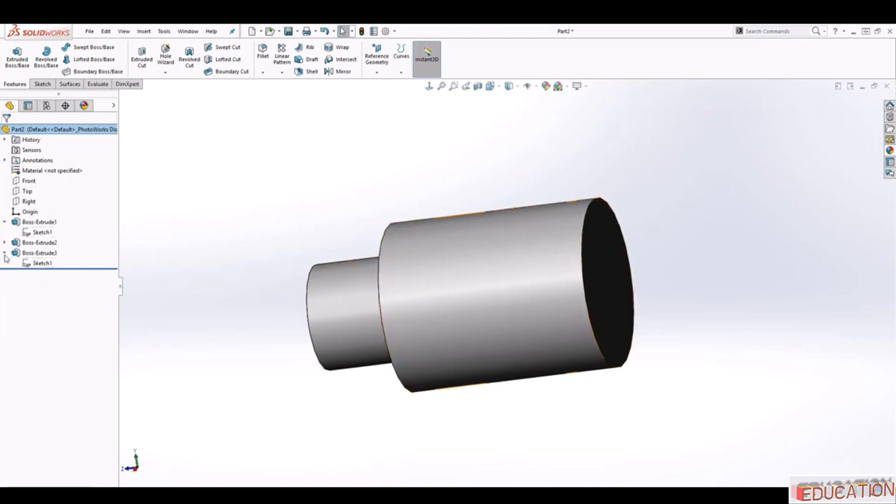
click(5, 253)
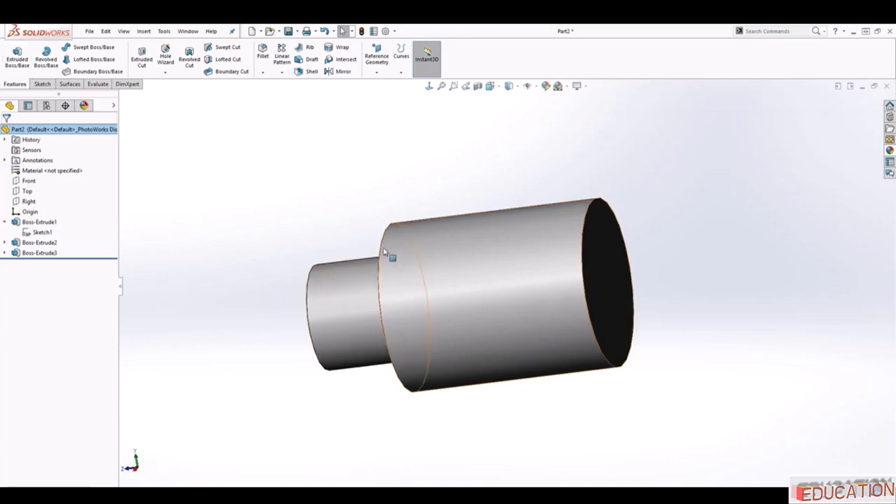
Sketch on the small cylinder's end face and convert the large cylinder's outer shoulder edge into a sketch circle.
middle_drag(394, 254, 436, 254)
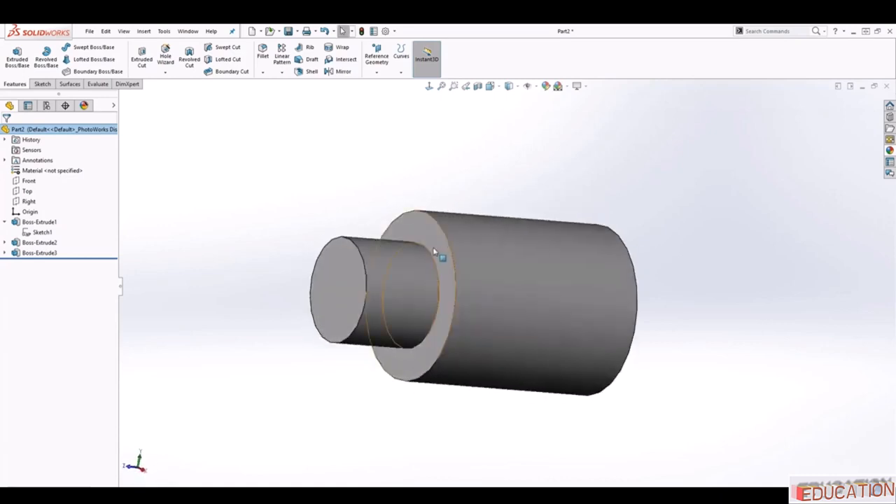
click(339, 280)
click(42, 83)
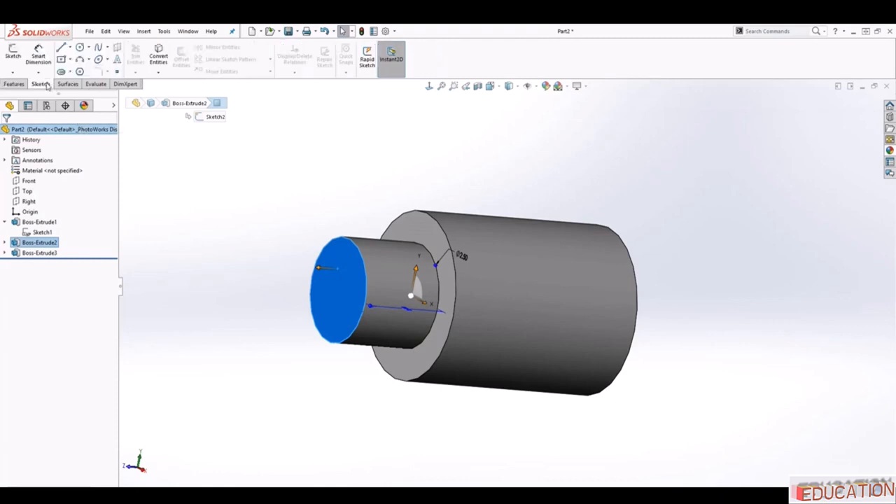
click(14, 55)
middle_drag(283, 361, 340, 336)
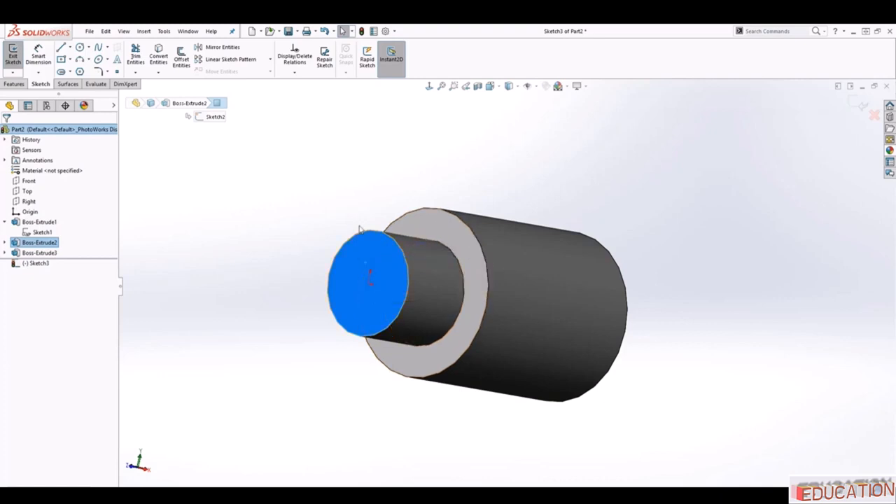
click(462, 224)
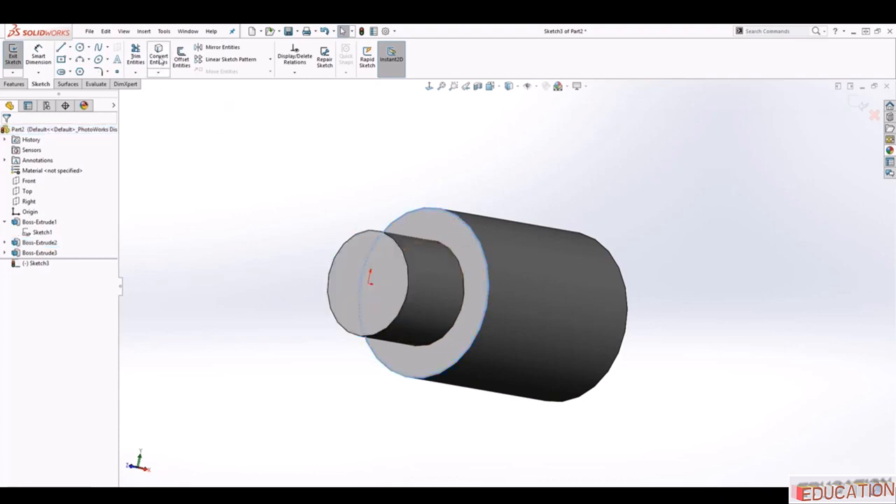
click(159, 59)
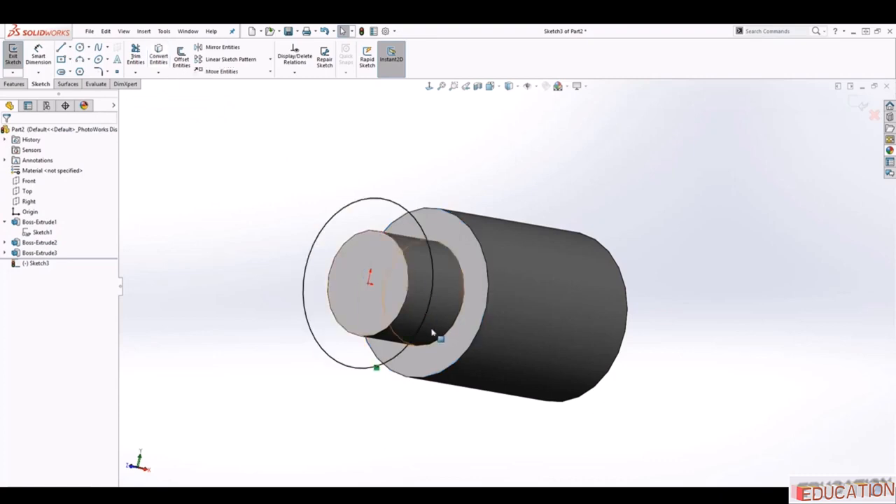
mouse_move(434, 336)
middle_down()
mouse_move(380, 386)
mouse_move(363, 311)
middle_up()
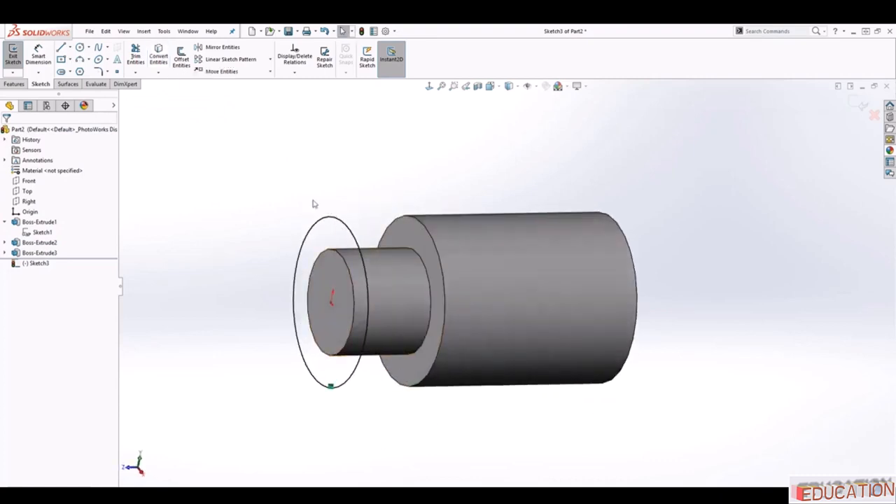
middle_drag(410, 416, 440, 410)
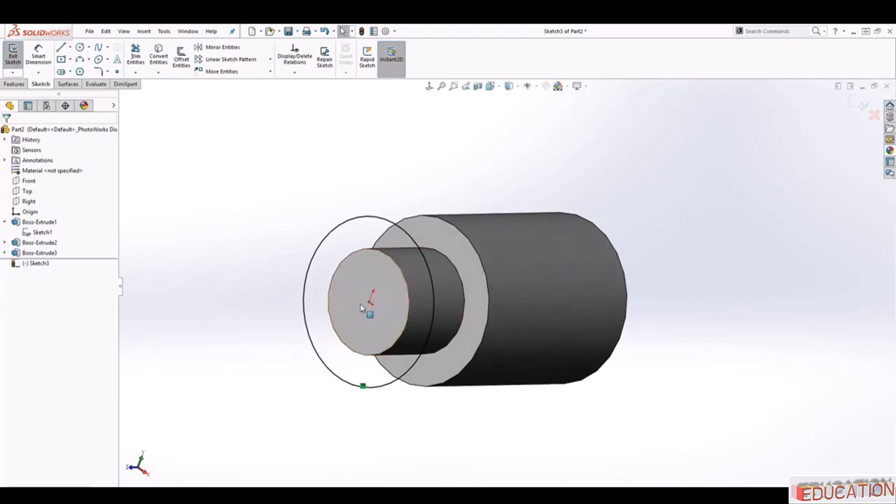
mouse_move(375, 324)
middle_down()
mouse_move(340, 308)
mouse_move(343, 296)
middle_up()
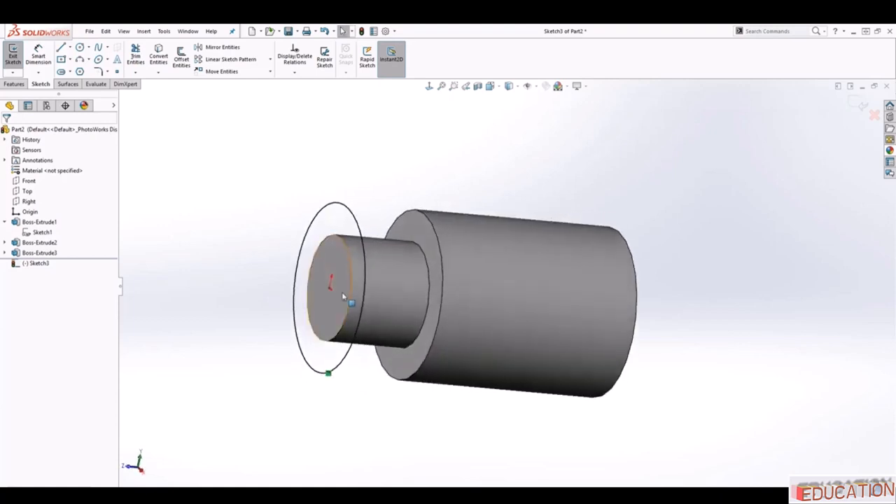
Extrude the converted circle 2 in outward from the small cylinder's end face as a blind boss.
click(14, 83)
click(16, 56)
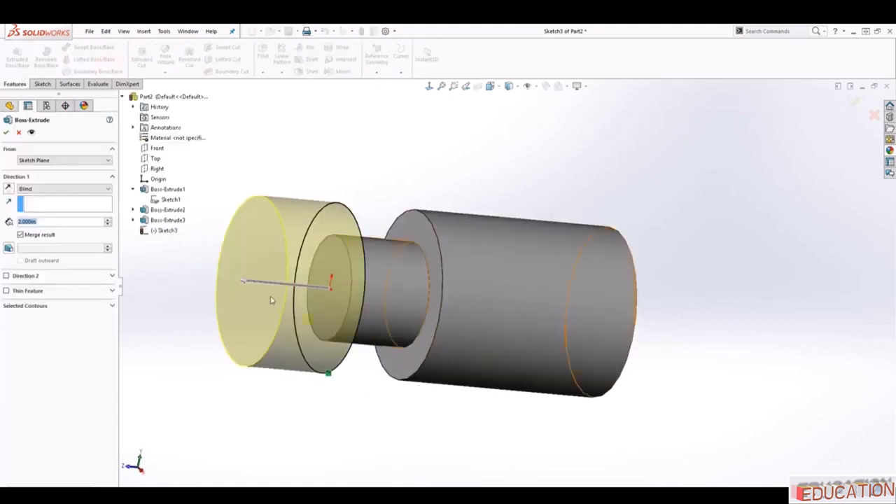
click(6, 133)
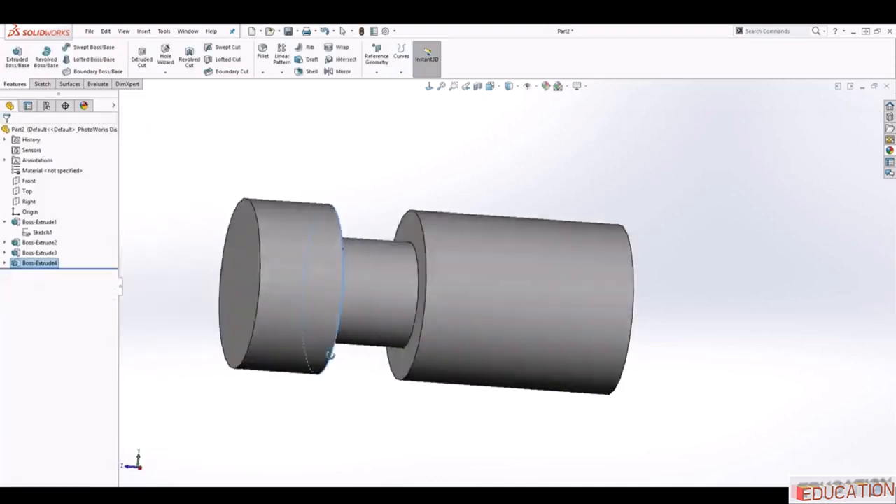
middle_drag(330, 355, 346, 368)
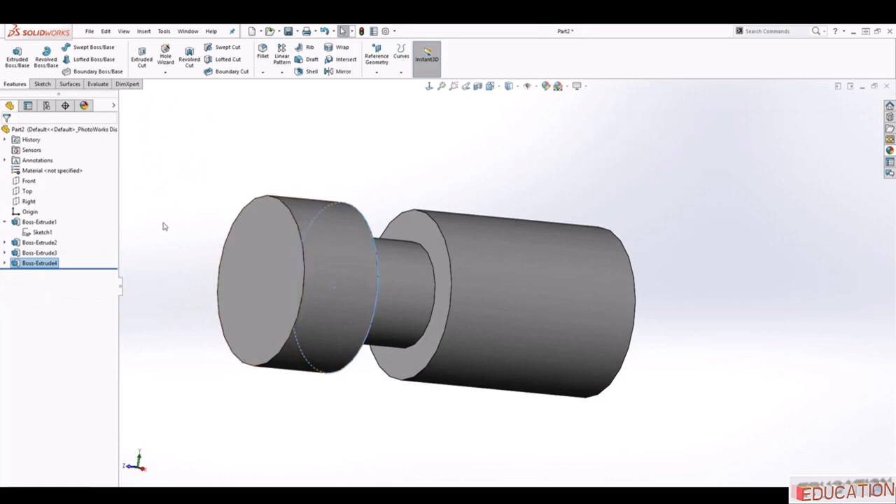
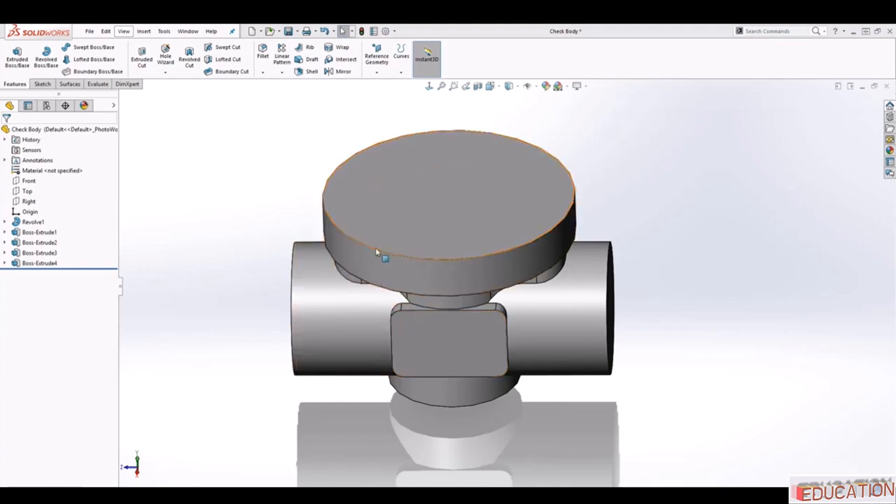
drag(376, 250, 377, 280)
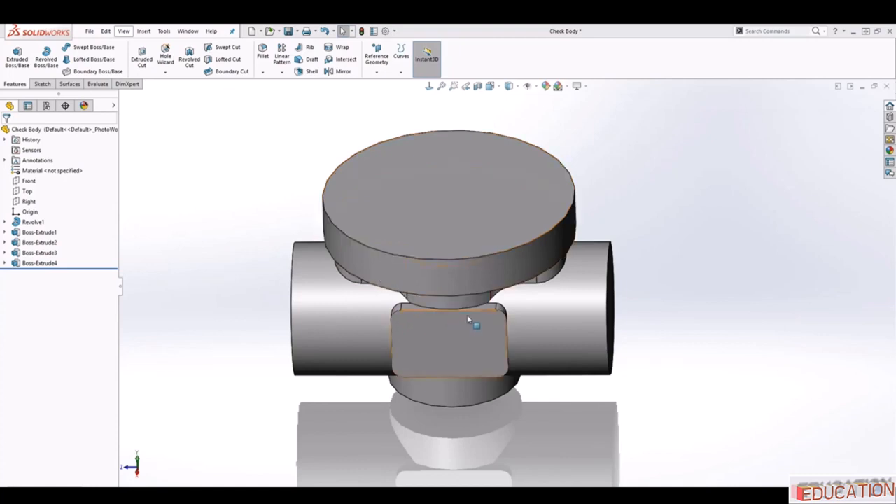
middle_drag(469, 320, 402, 338)
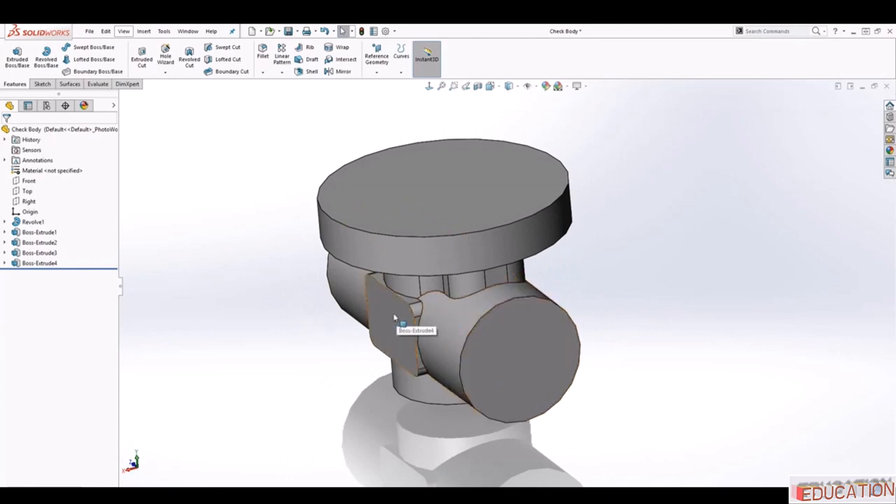
Mirror the rounded rectangular side boss (Boss-Extrude4) about the Right plane to the opposite side of the valve body.
middle_drag(622, 285, 501, 286)
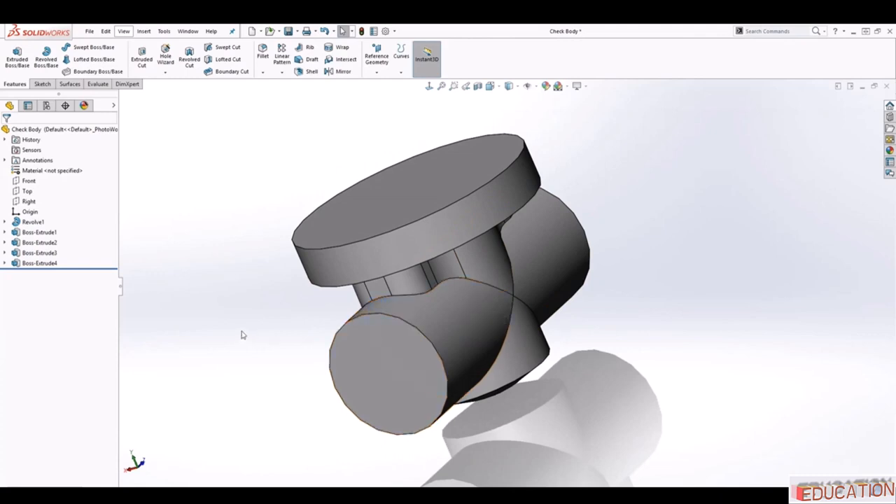
middle_drag(157, 302, 233, 286)
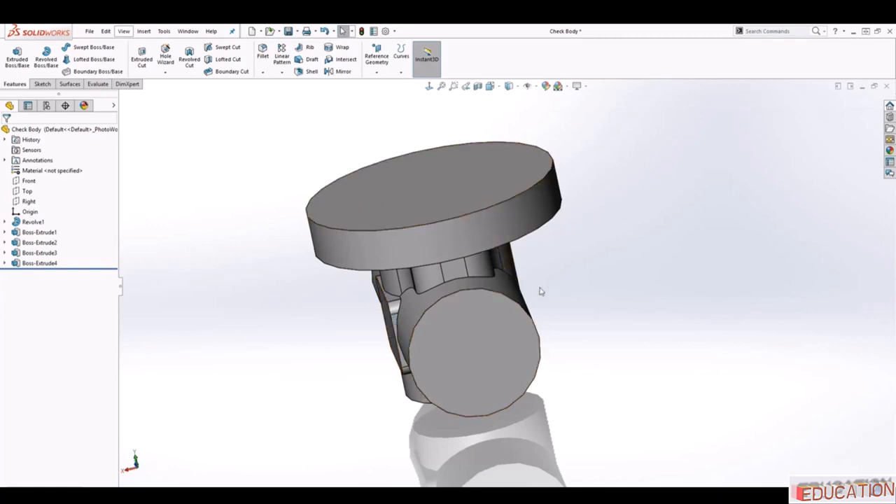
click(28, 202)
middle_drag(282, 327, 287, 307)
click(266, 309)
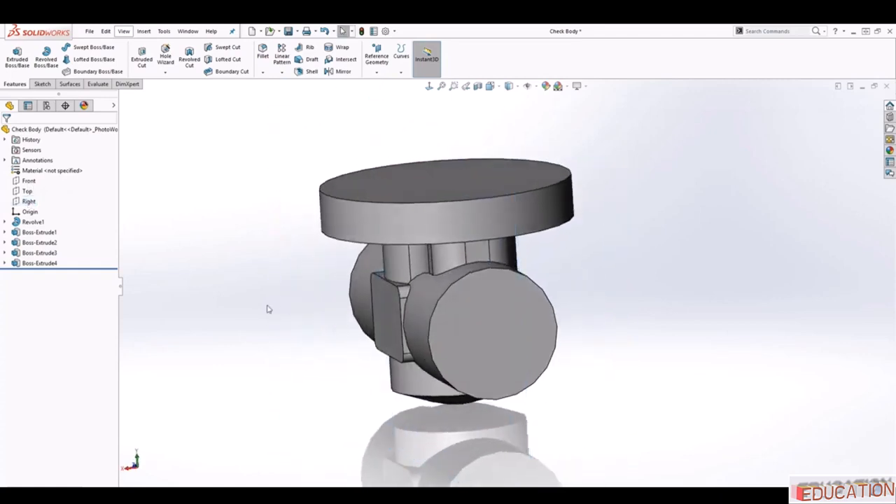
click(336, 73)
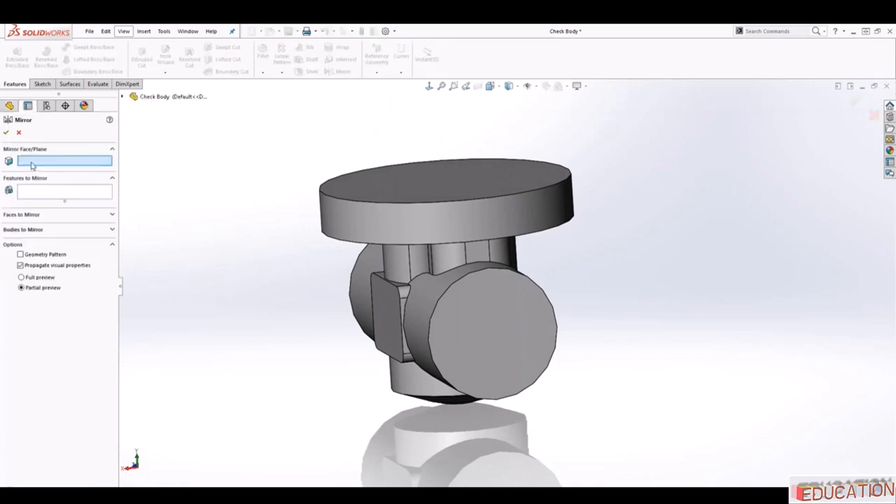
click(123, 97)
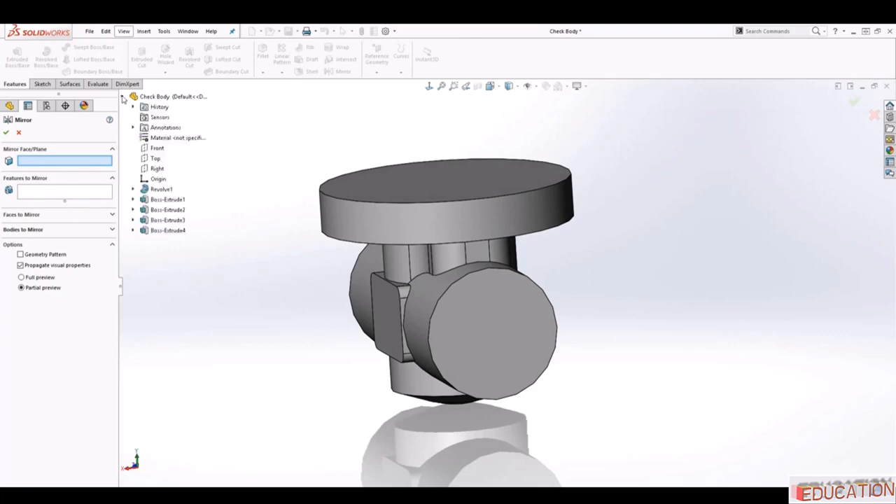
click(156, 168)
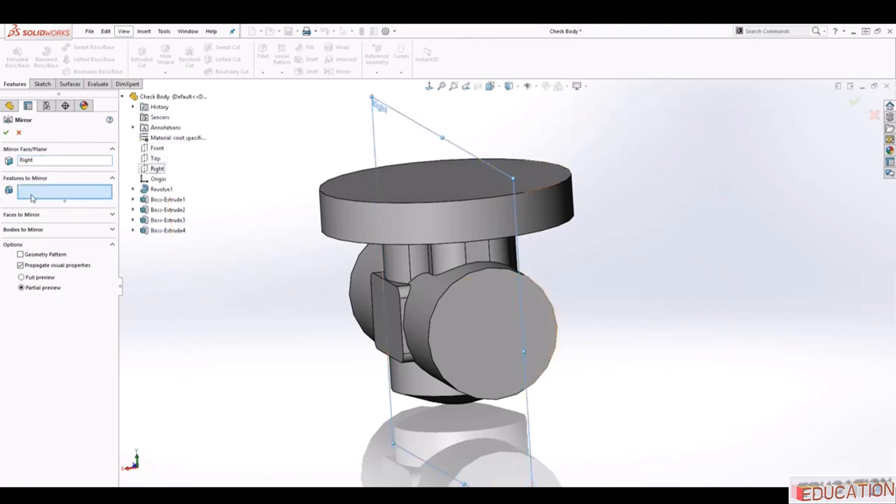
click(166, 231)
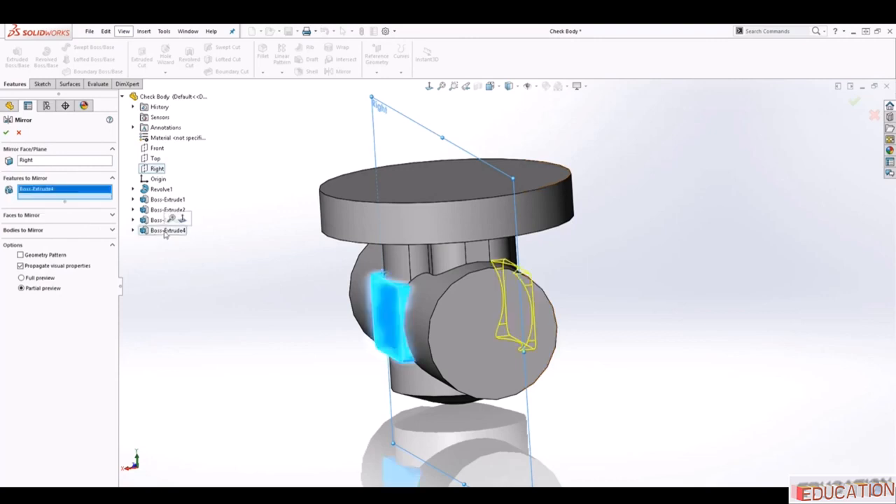
middle_drag(296, 336, 257, 345)
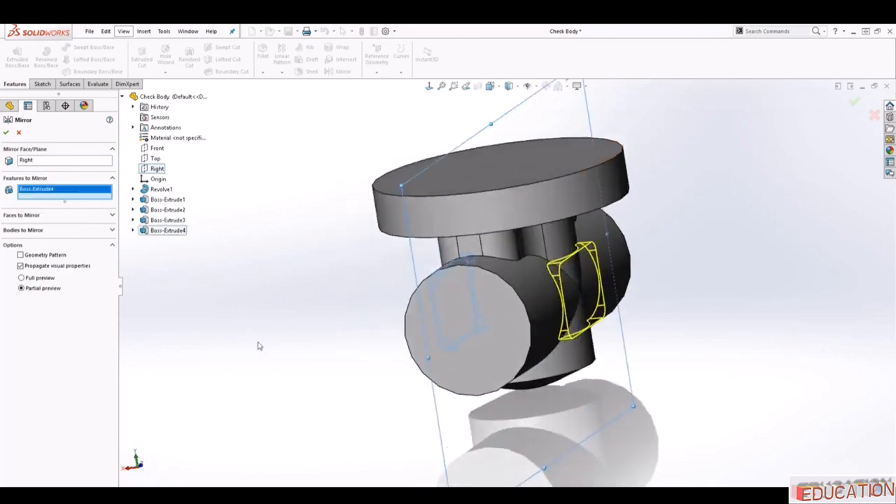
click(6, 132)
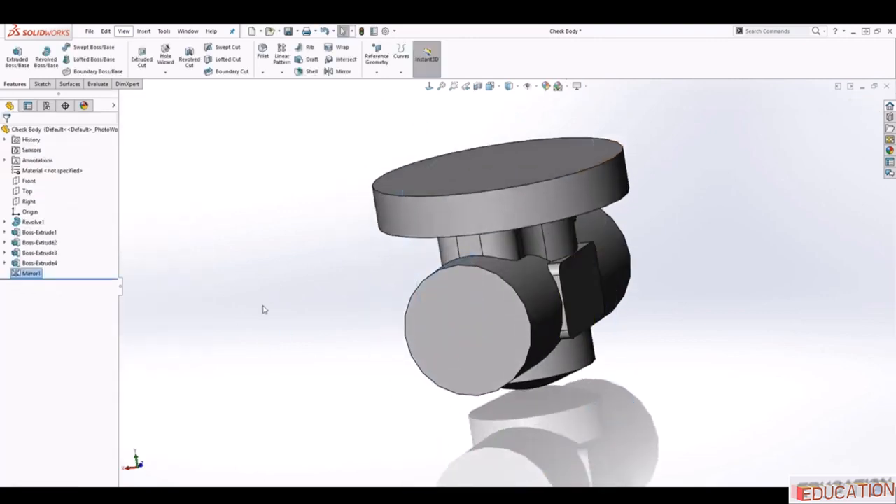
middle_drag(264, 309, 282, 308)
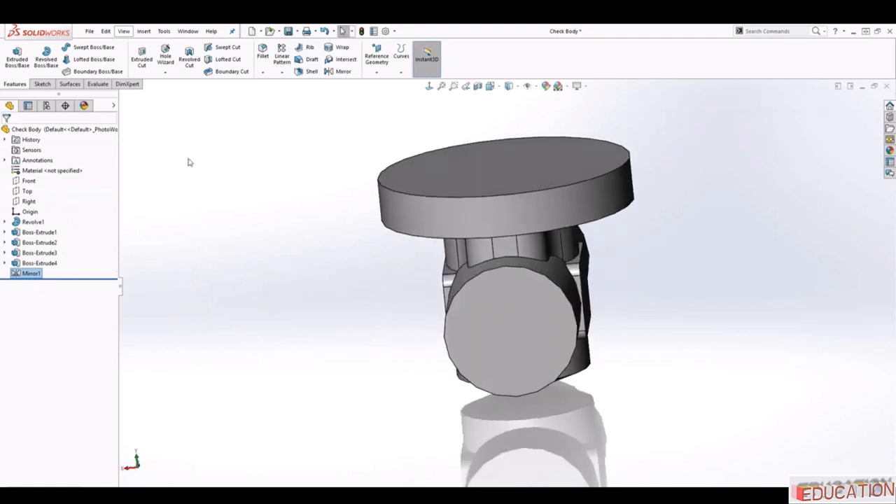
Reopen the mirror feature's definition to review its mirror plane and mirrored feature, then close it.
right_click(33, 274)
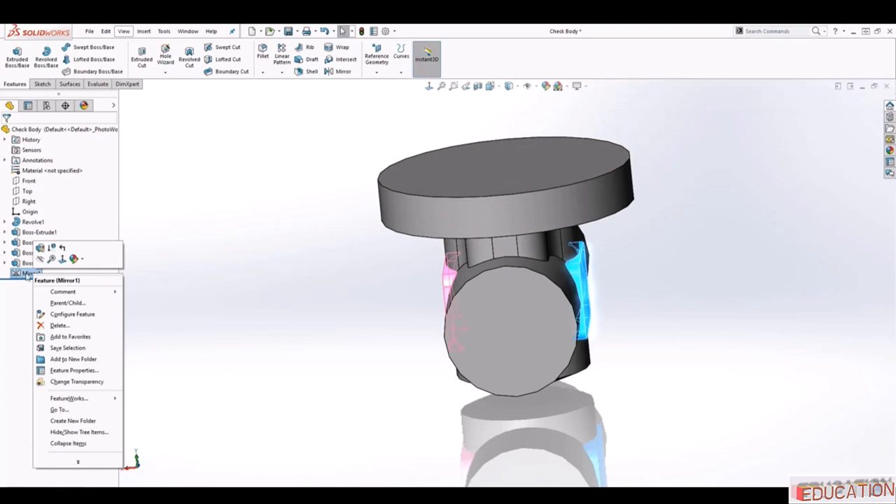
click(40, 248)
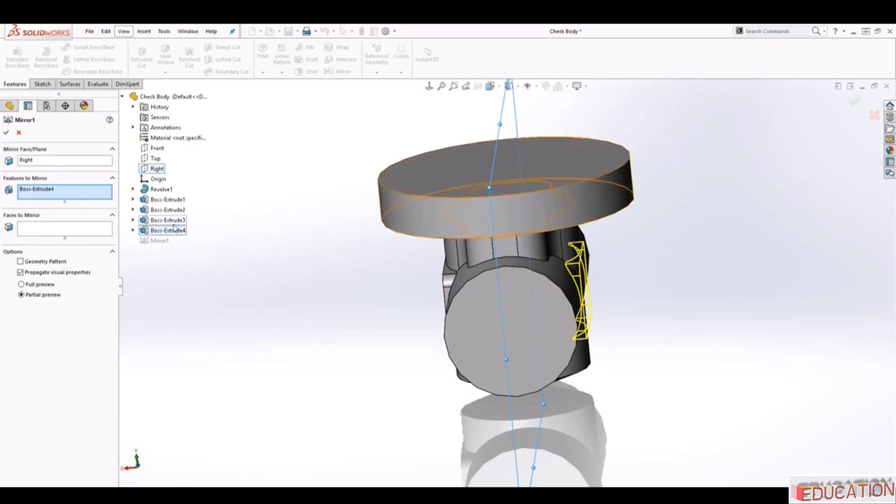
click(122, 97)
click(123, 96)
click(123, 97)
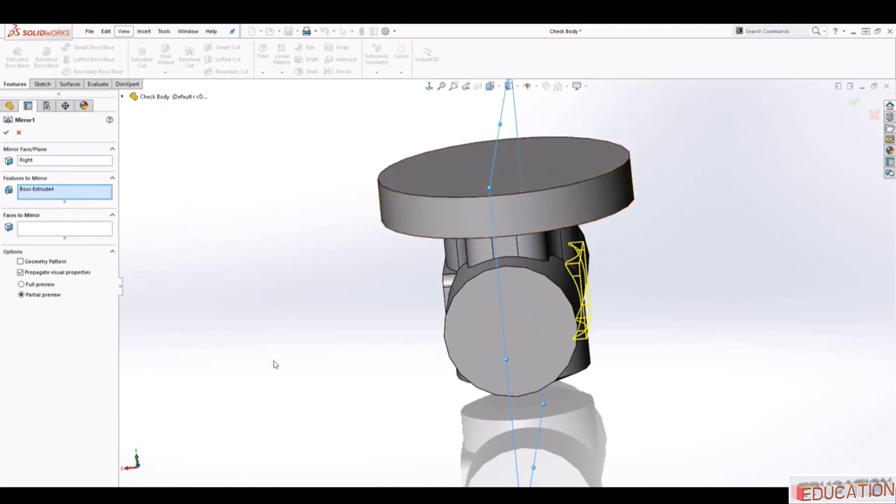
click(6, 133)
Save the Check Body part with the mirrored boss.
middle_drag(284, 321, 196, 329)
middle_drag(600, 399, 534, 459)
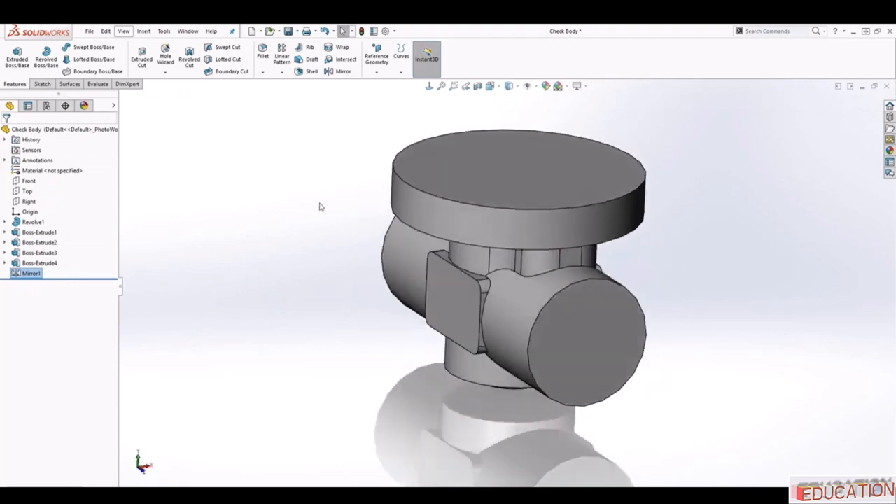
click(288, 32)
Add a 3 mm constant-size, symmetric fillet to the outer lower edge of the top flange.
middle_drag(375, 250, 456, 322)
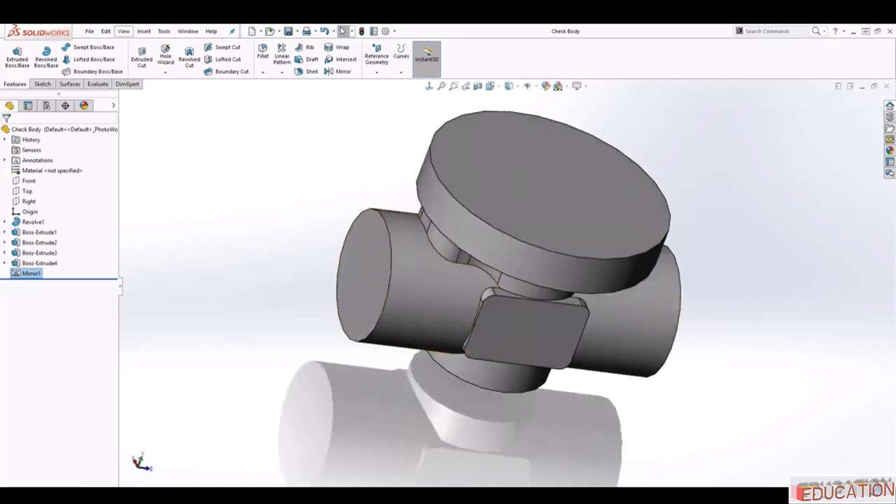
middle_drag(550, 239, 536, 208)
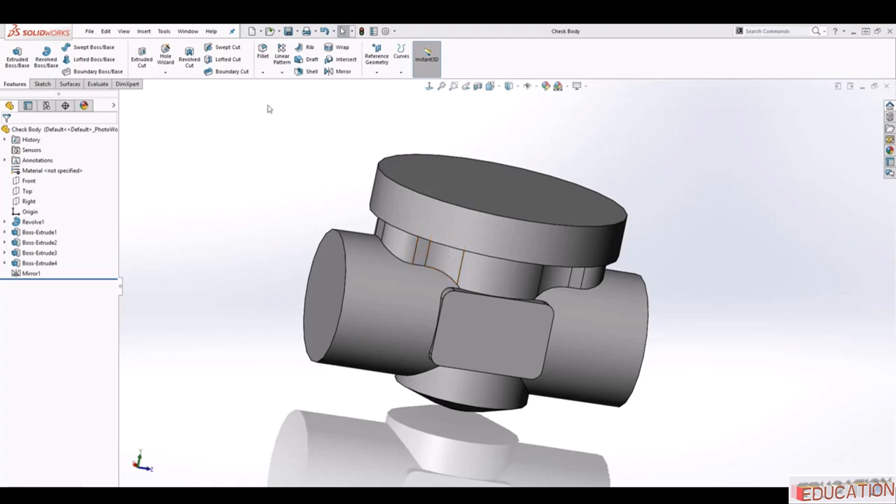
click(264, 53)
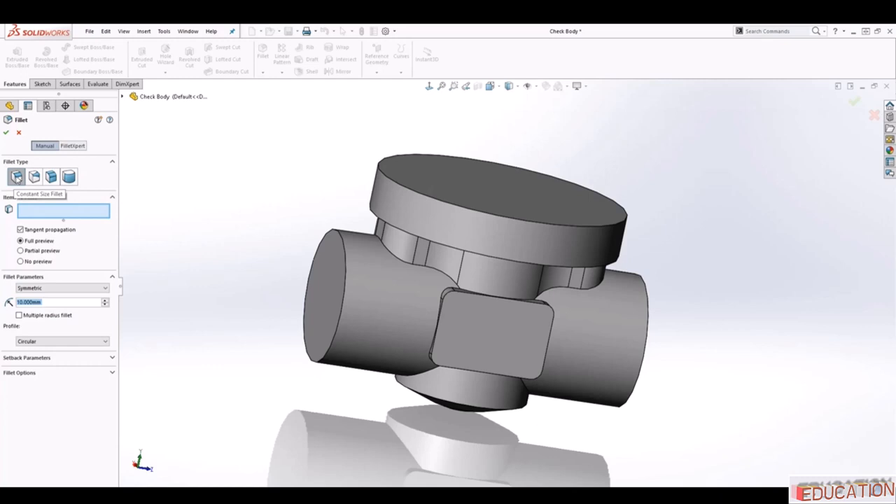
click(15, 179)
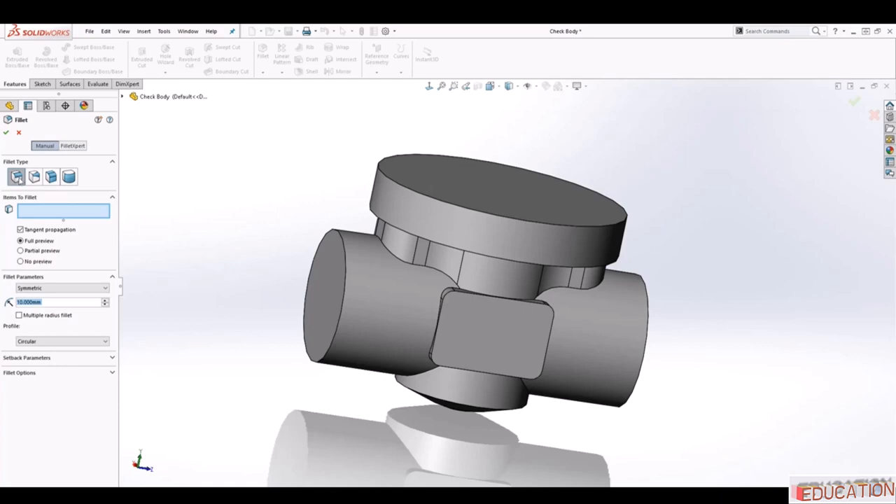
click(17, 178)
drag(51, 302, 16, 302)
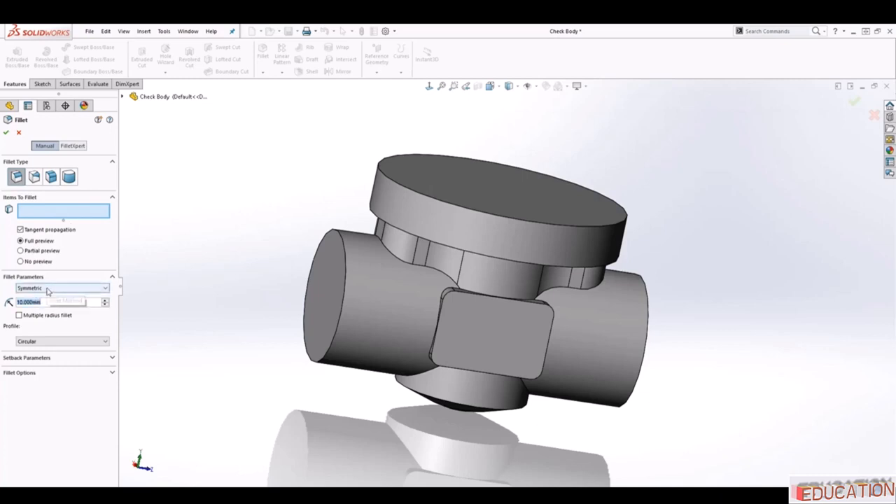
text(3)
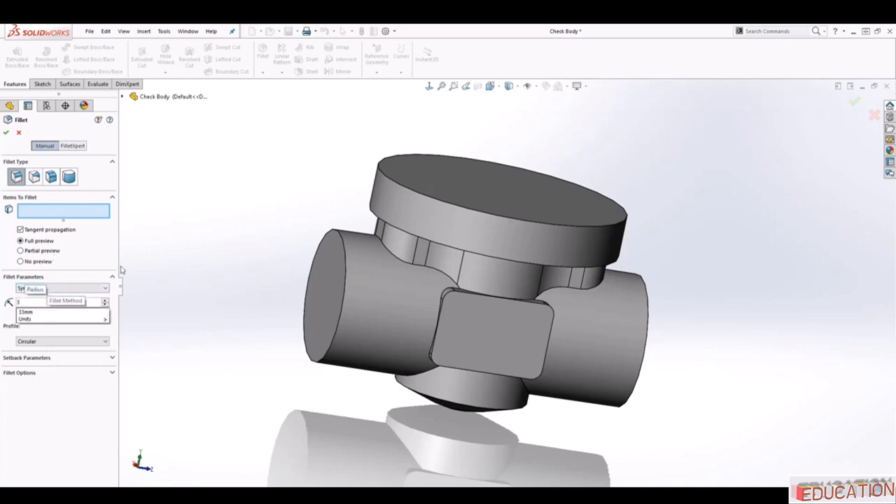
key(Return)
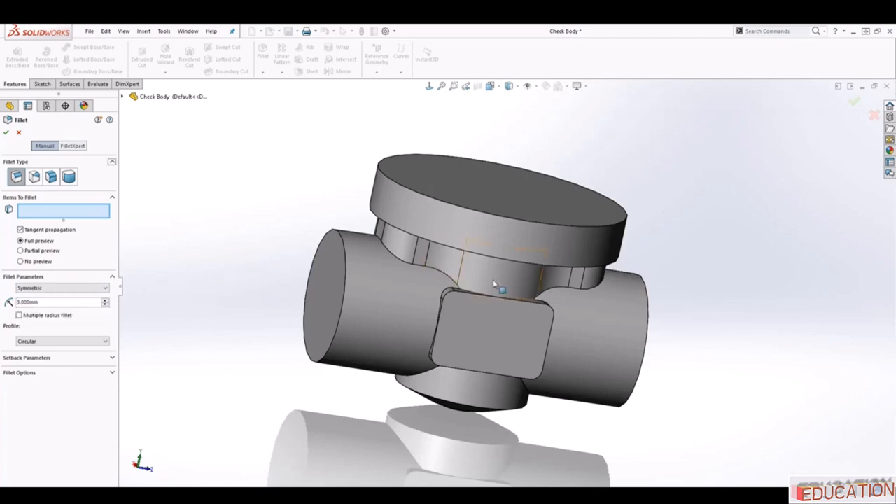
middle_drag(684, 303, 675, 266)
click(606, 240)
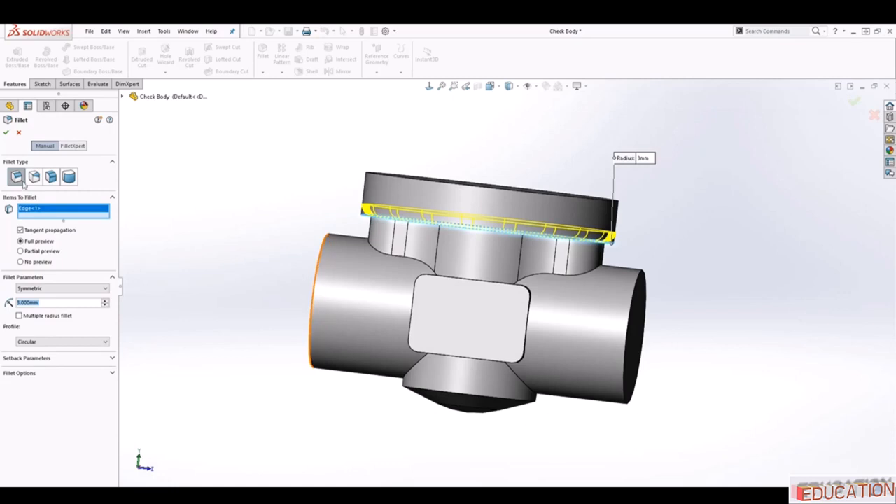
click(6, 132)
Fillet the edge between flange underside and neck, and the neck's junction edges with both horizontal cylinders, at 3 mm radius.
middle_drag(259, 277, 231, 185)
click(263, 52)
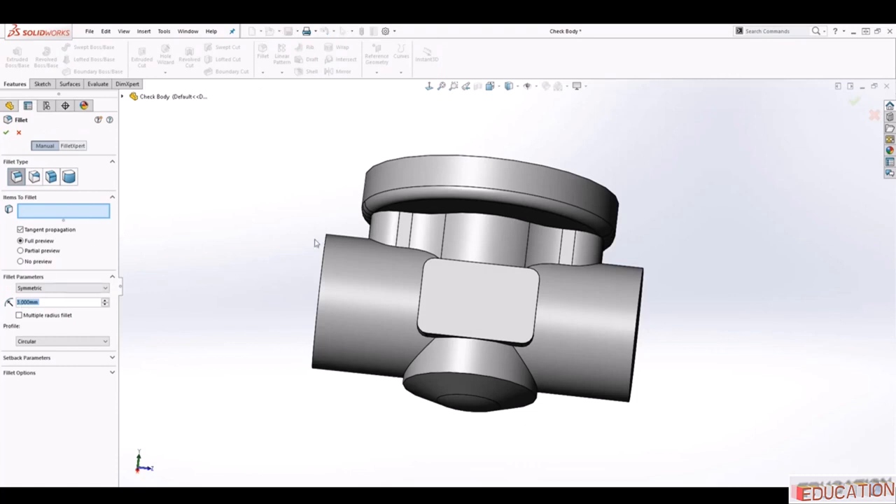
click(418, 219)
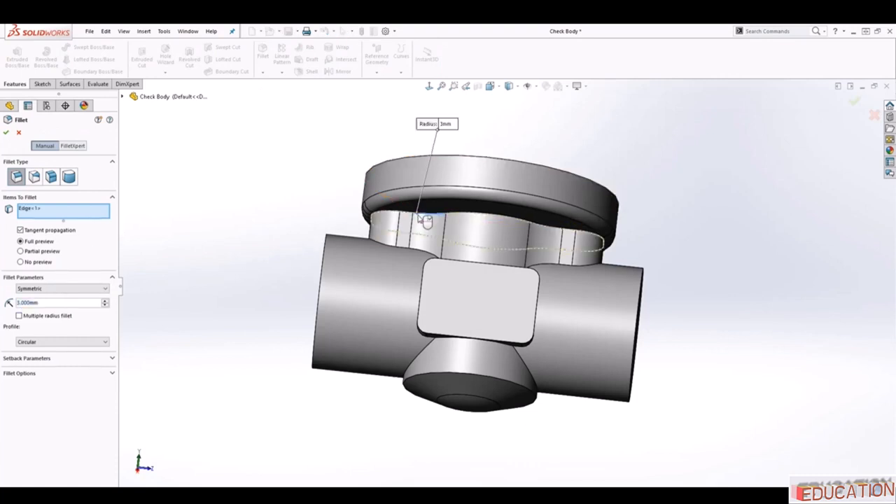
middle_drag(420, 210, 413, 269)
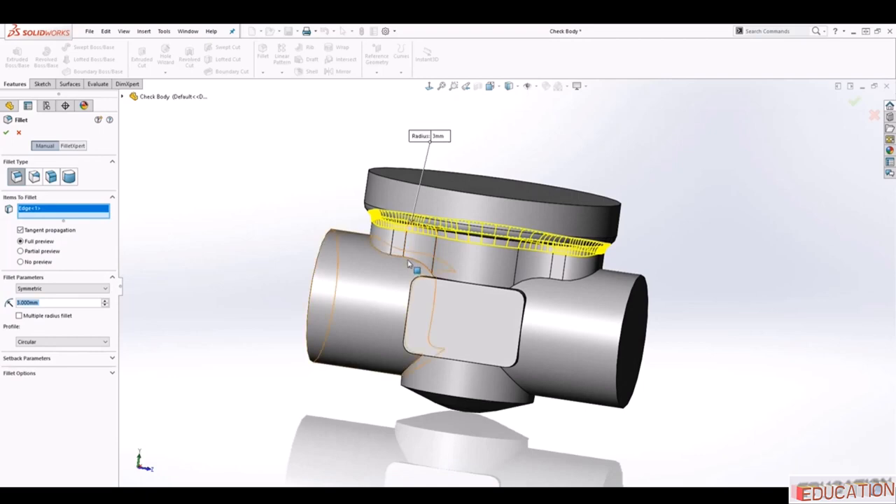
click(410, 264)
middle_drag(483, 278, 518, 284)
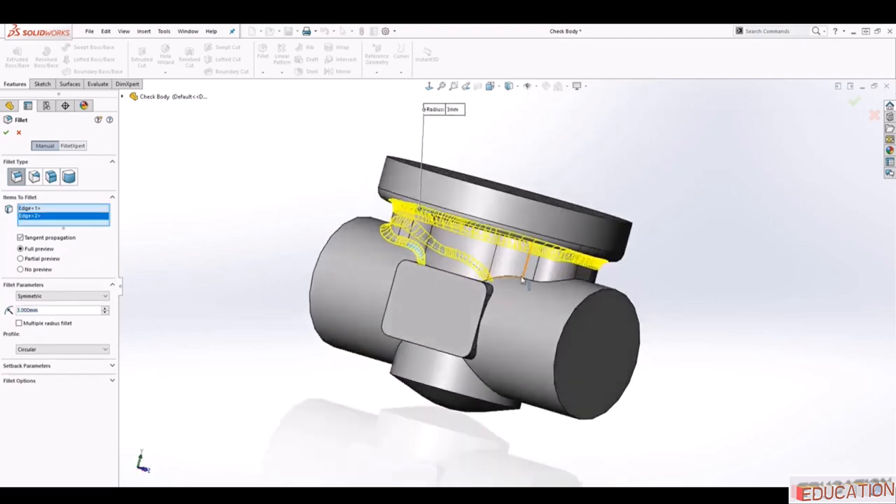
click(509, 291)
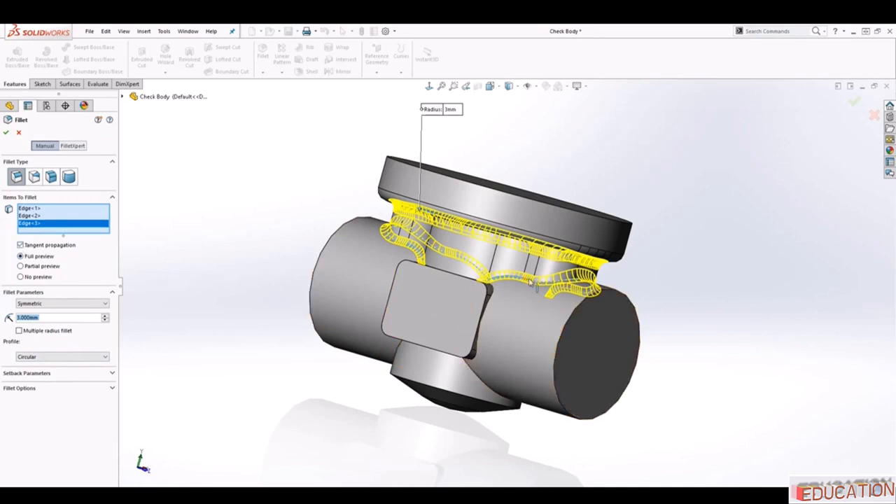
middle_drag(637, 263, 642, 220)
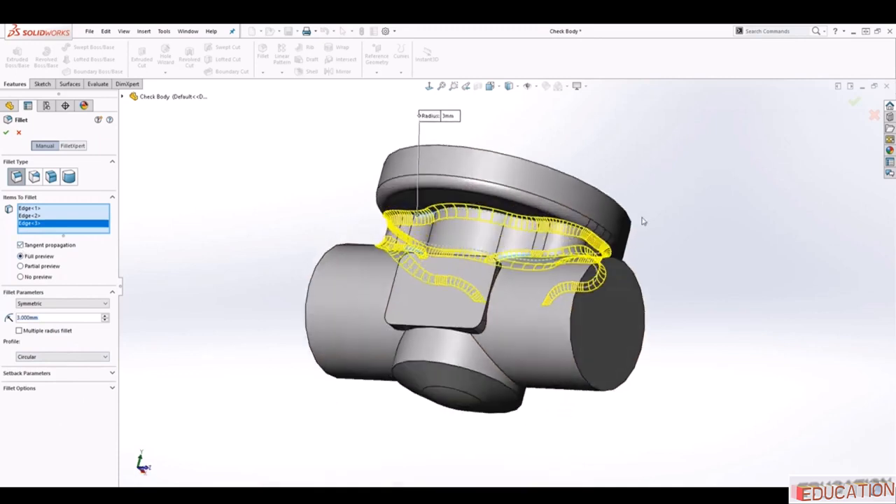
middle_drag(280, 254, 287, 333)
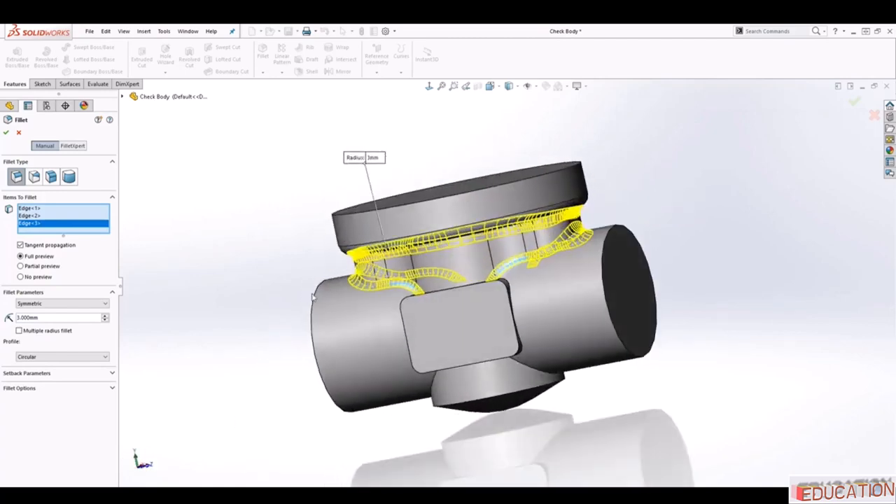
click(6, 131)
middle_drag(214, 336, 232, 342)
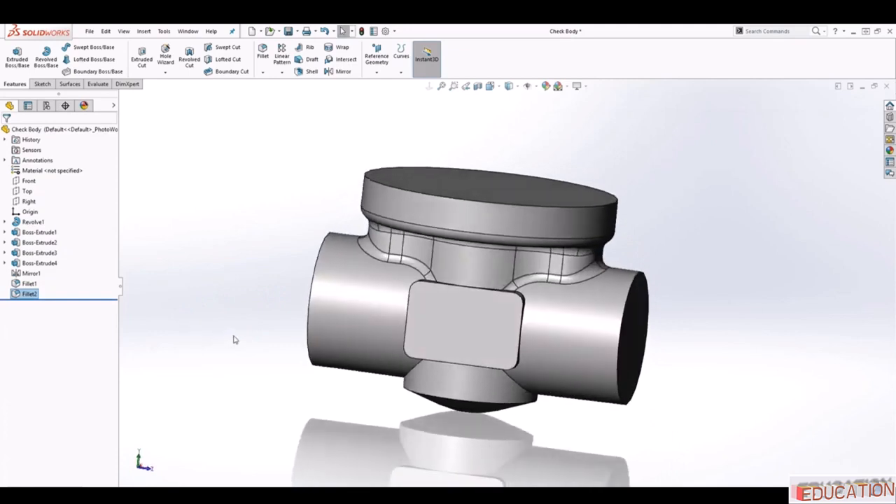
Begin a 3 mm symmetric fillet on the base edges where one rounded rectangular side boss meets the body and lower neck.
click(262, 50)
middle_drag(266, 330, 306, 374)
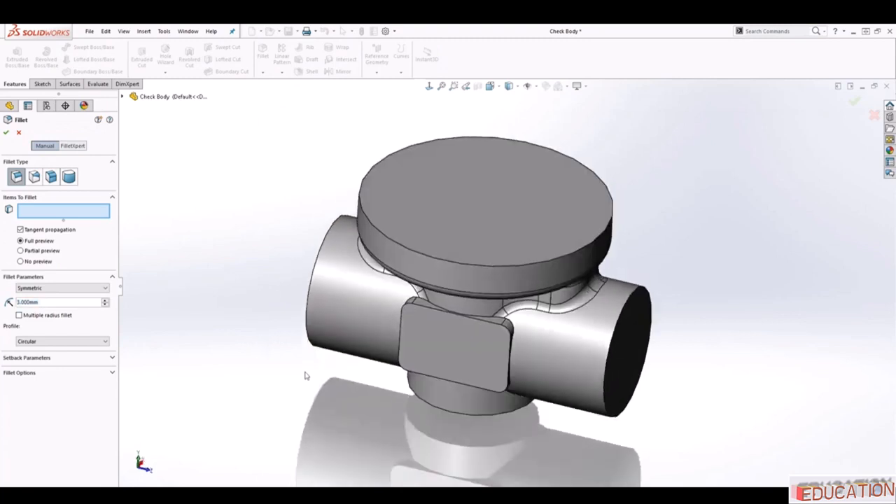
click(474, 319)
middle_drag(413, 395, 441, 320)
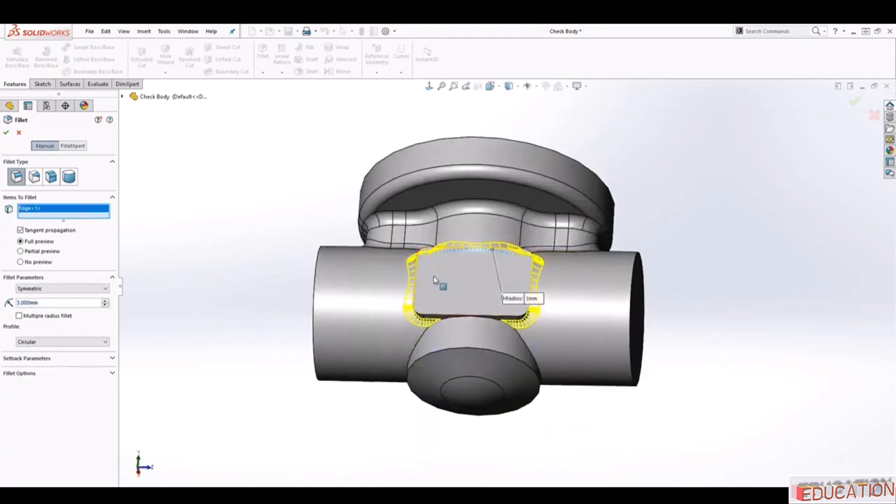
click(453, 321)
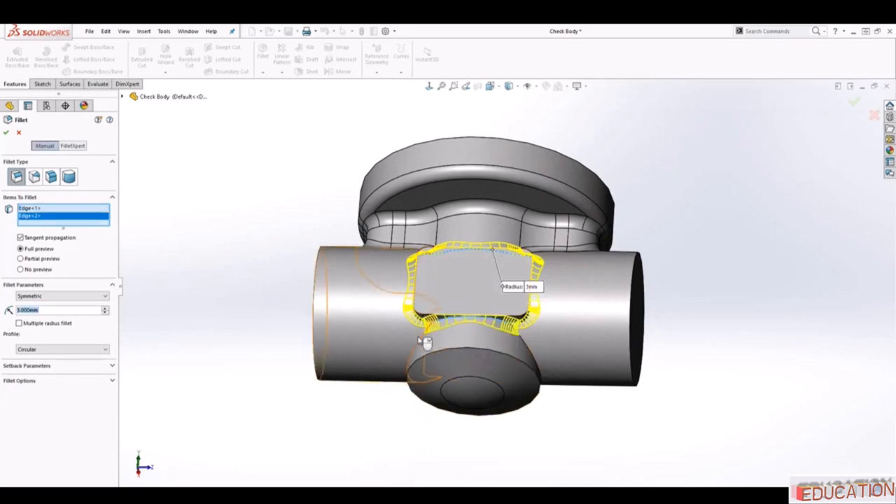
middle_drag(426, 330, 241, 387)
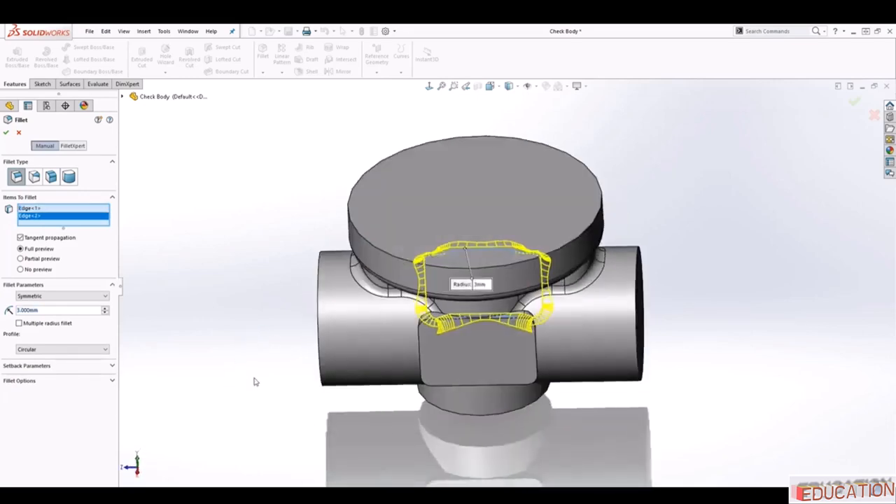
Include the opposite side boss's base edges along the body and lower neck in the 3 mm fillet and apply it.
scroll(401, 339, down, 1)
middle_drag(420, 344, 455, 305)
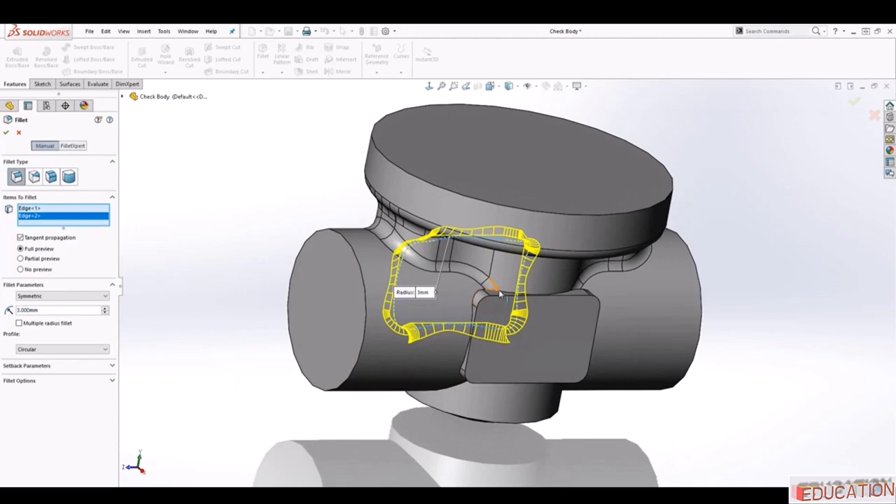
click(504, 297)
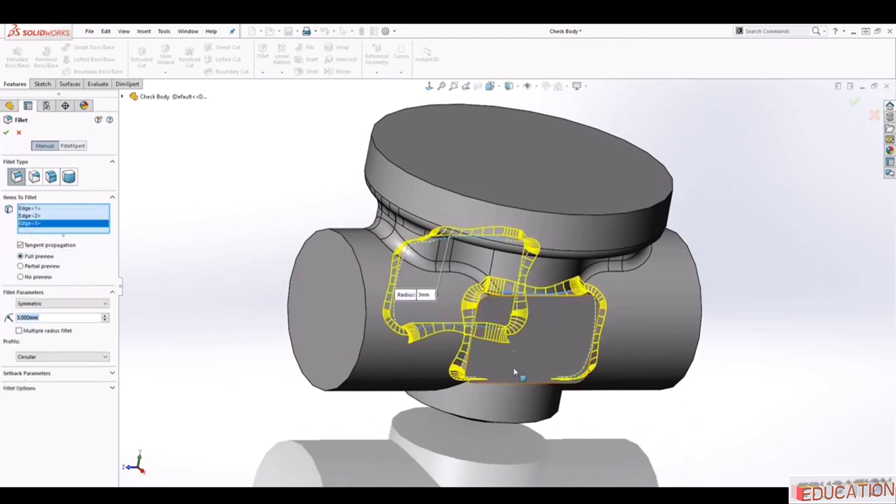
middle_drag(514, 372, 485, 319)
scroll(490, 317, down, 3)
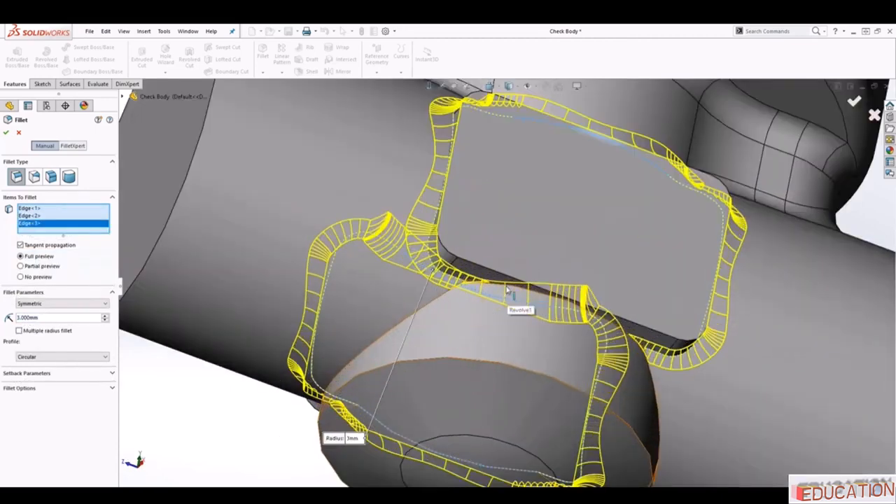
click(507, 288)
scroll(493, 319, up, 3)
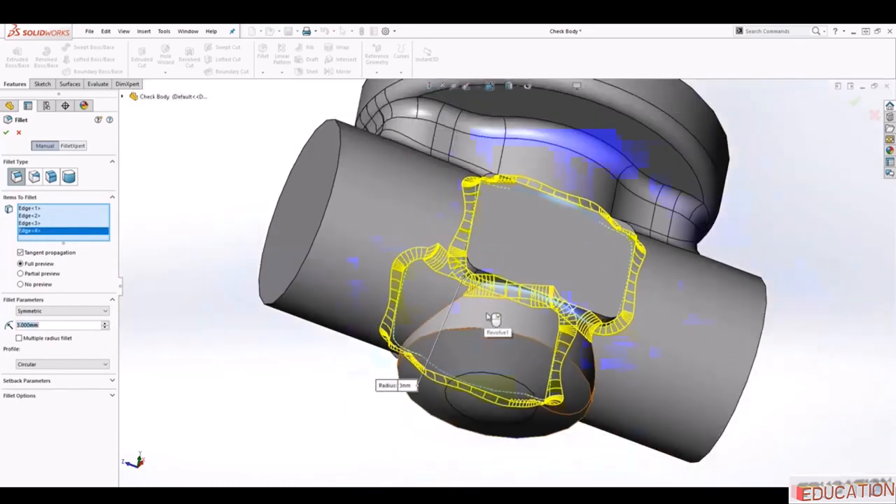
middle_drag(494, 319, 343, 349)
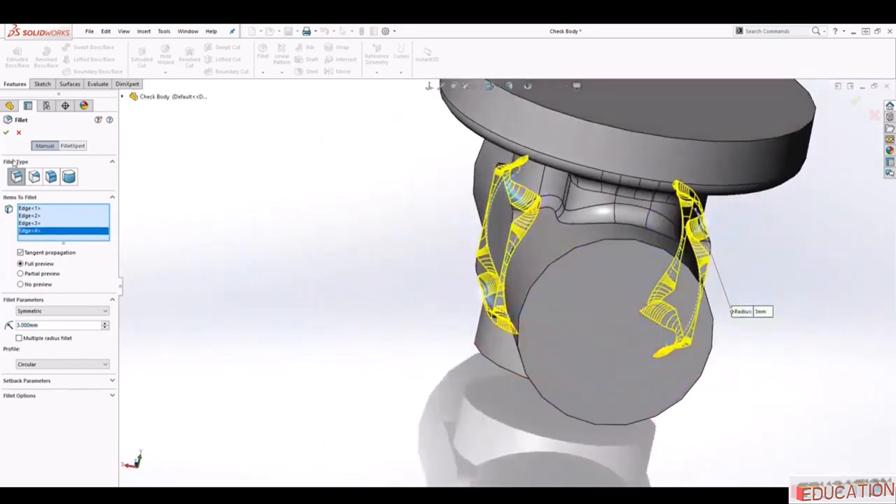
click(6, 132)
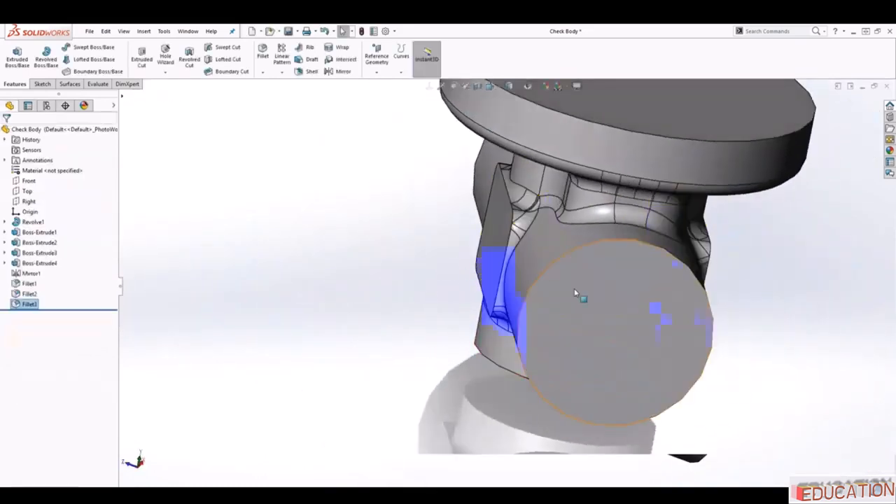
Start a 1 mm symmetric fillet on the outer face edge of one rounded rectangular side boss.
scroll(577, 296, up, 3)
middle_drag(636, 300, 722, 344)
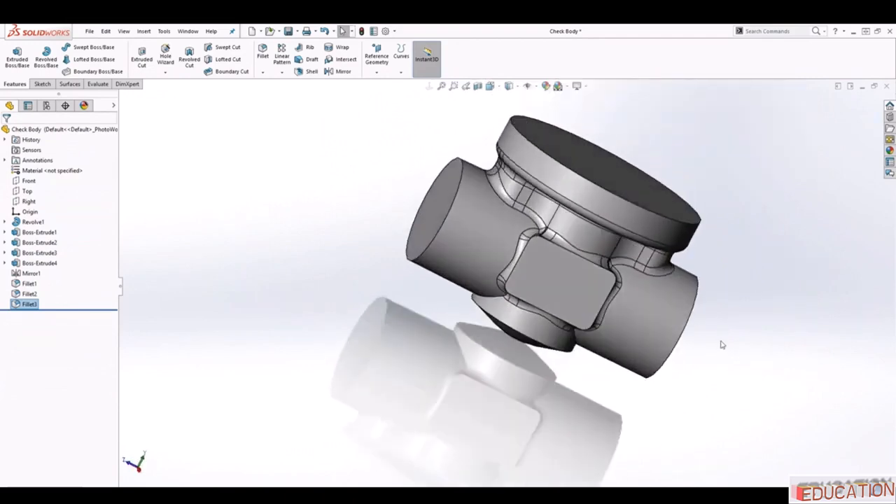
scroll(620, 232, down, 5)
middle_drag(598, 280, 613, 250)
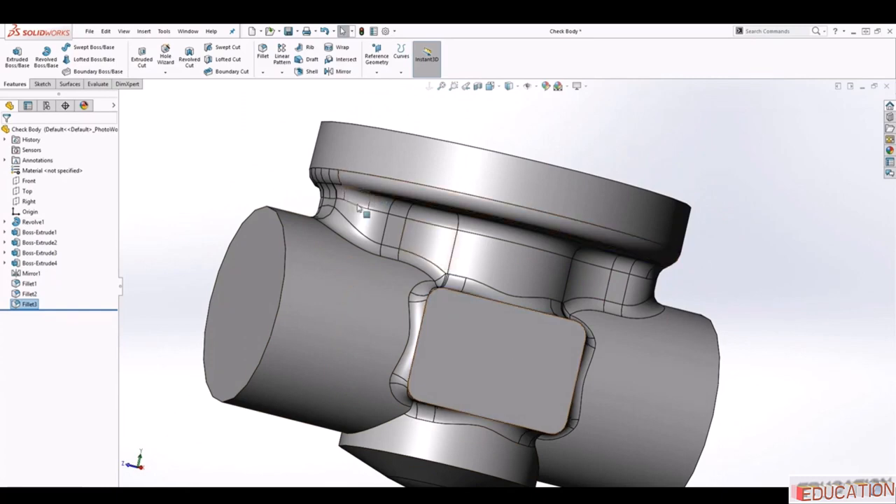
scroll(497, 331, up, 3)
middle_drag(496, 331, 457, 303)
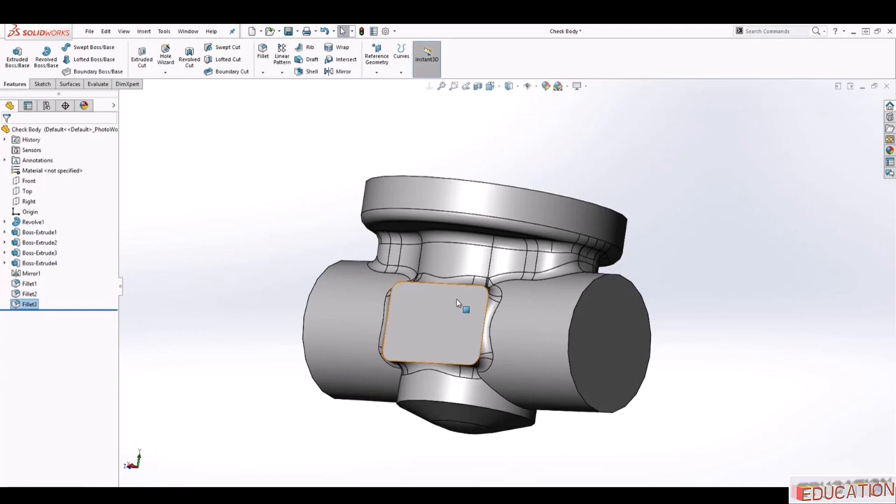
click(263, 52)
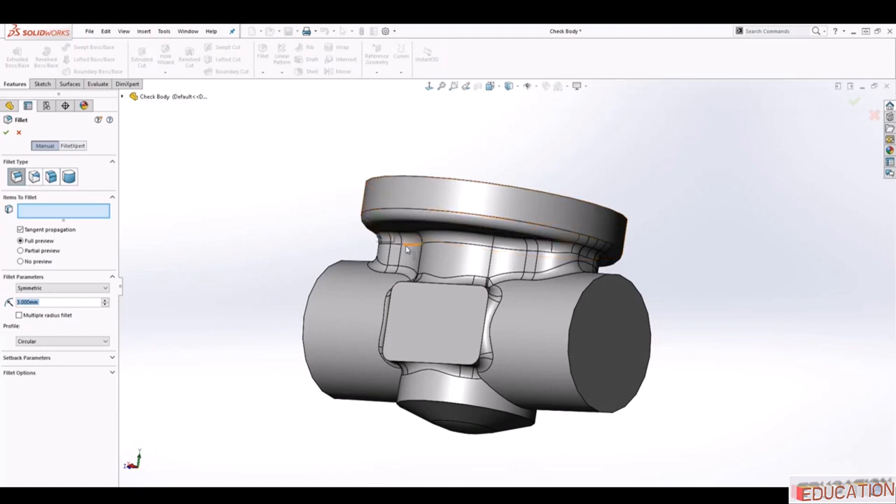
scroll(423, 310, down, 2)
middle_drag(423, 310, 399, 370)
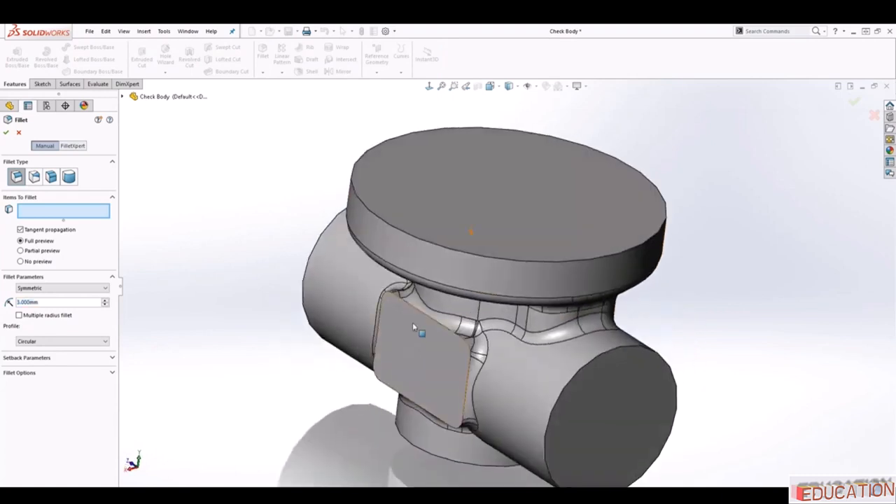
double_click(49, 301)
text(1)
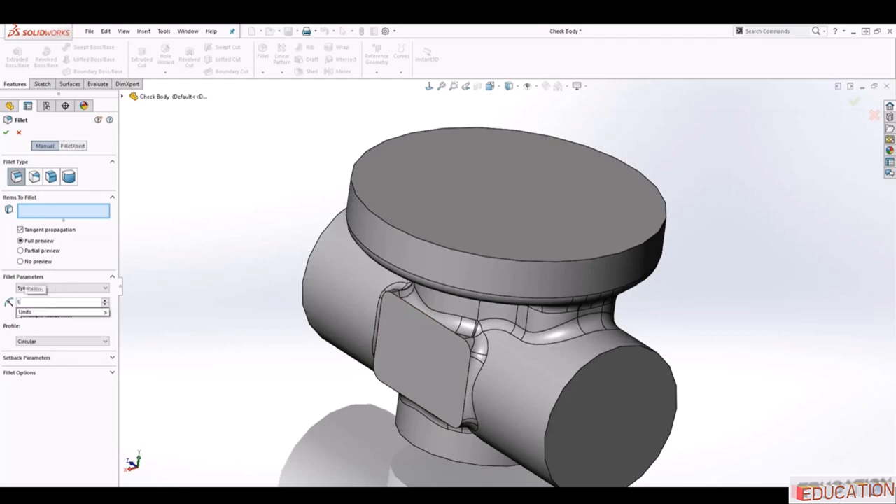
click(417, 309)
Add the opposite side boss's outer face edge to the 1 mm fillet and apply it.
scroll(428, 351, up, 3)
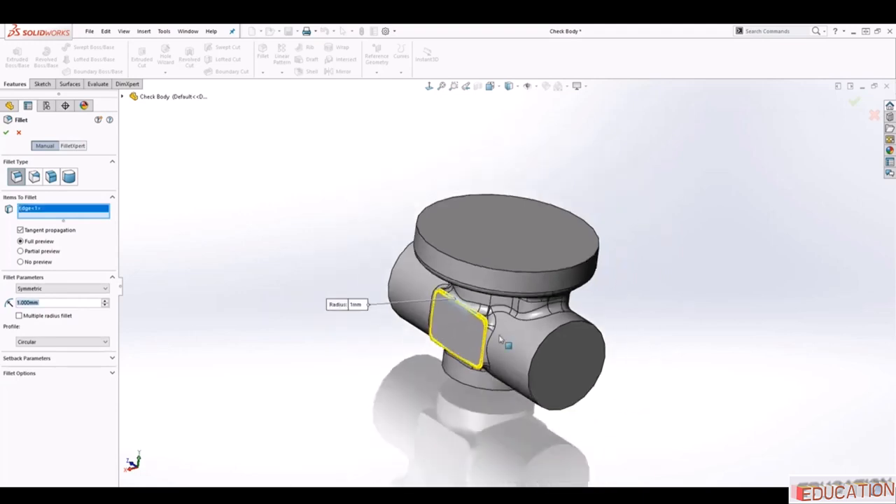
middle_drag(512, 336, 426, 324)
scroll(537, 289, down, 3)
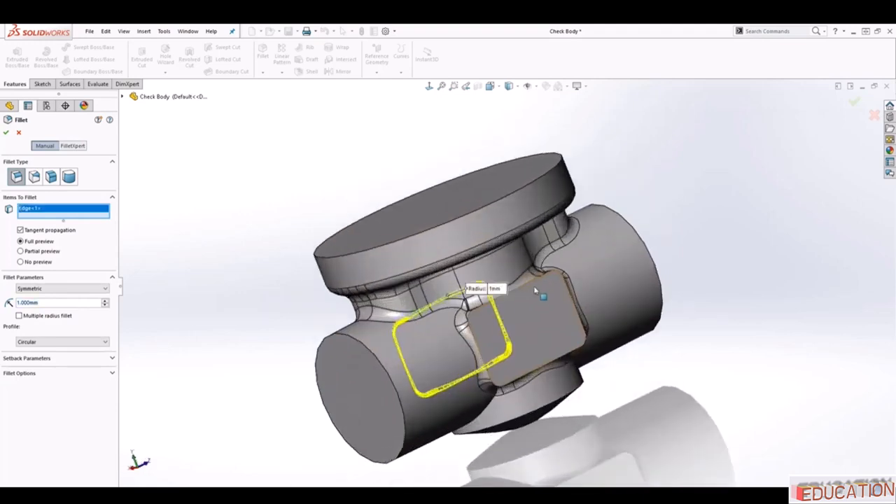
click(536, 284)
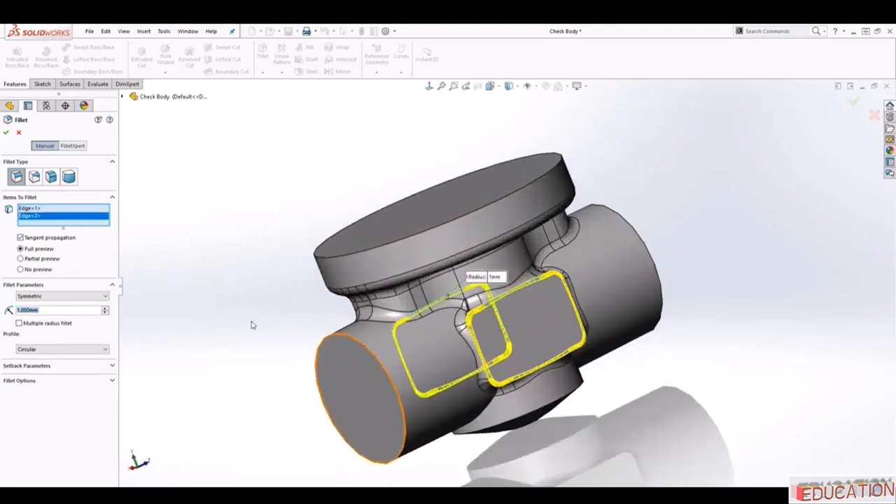
click(6, 134)
Add a 5 mm symmetric fillet to the outer circular edge at the base of the body's lower neck.
scroll(244, 291, up, 3)
middle_drag(248, 293, 396, 265)
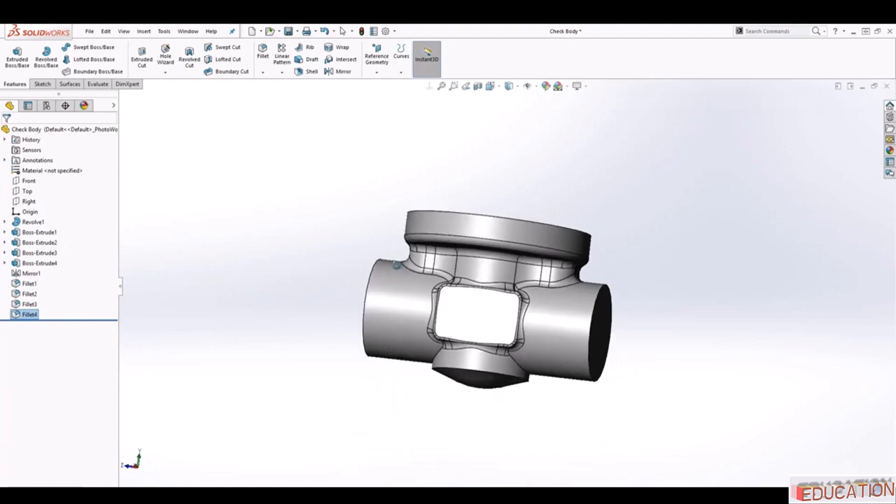
scroll(378, 263, down, 2)
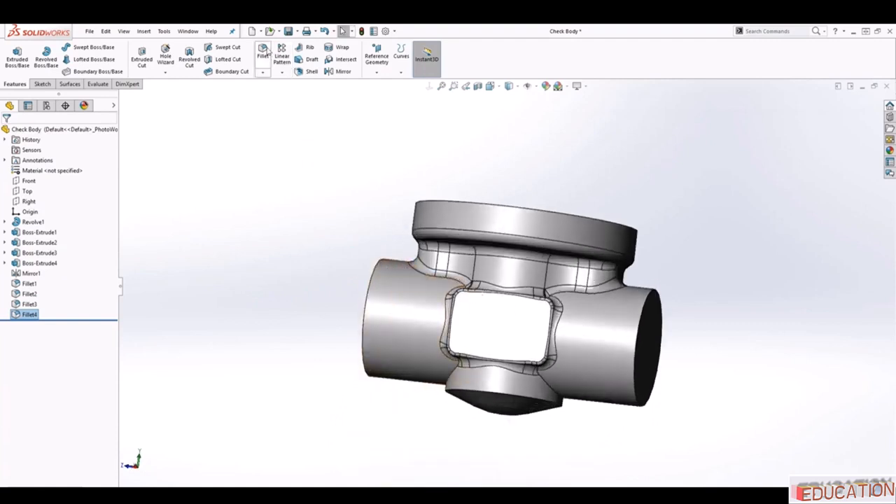
click(263, 53)
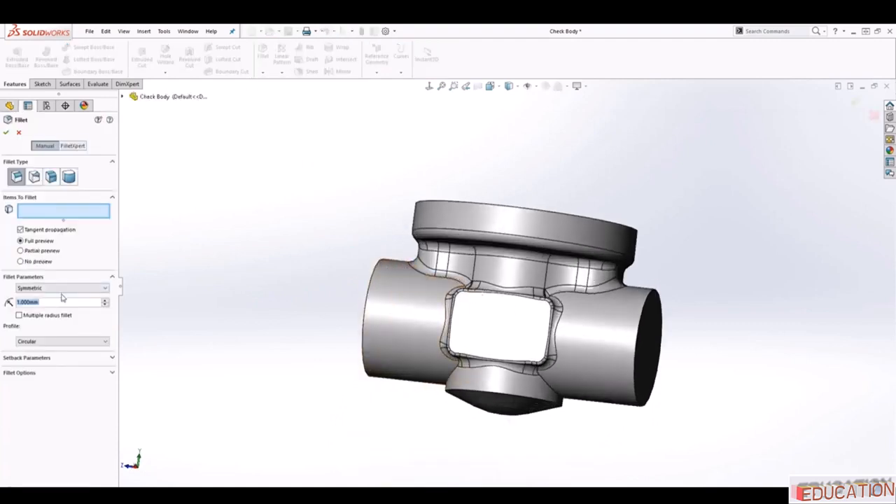
text(5)
key(Return)
click(483, 400)
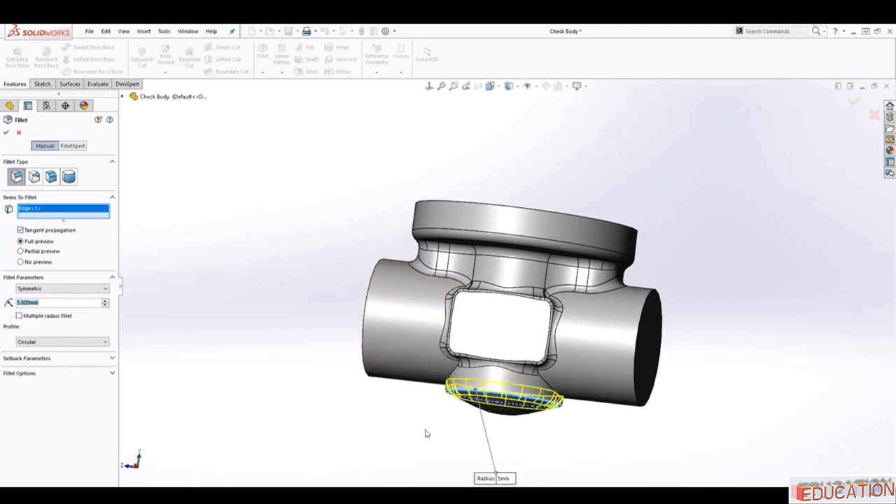
middle_drag(425, 434, 413, 399)
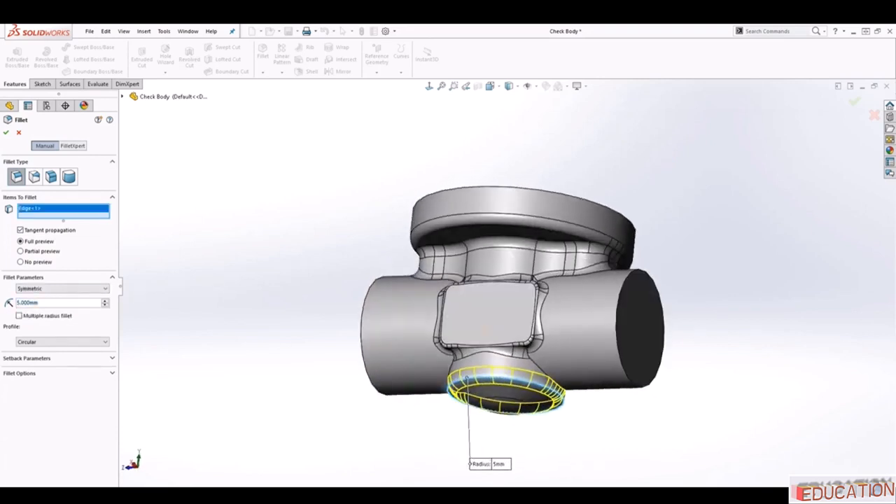
click(7, 133)
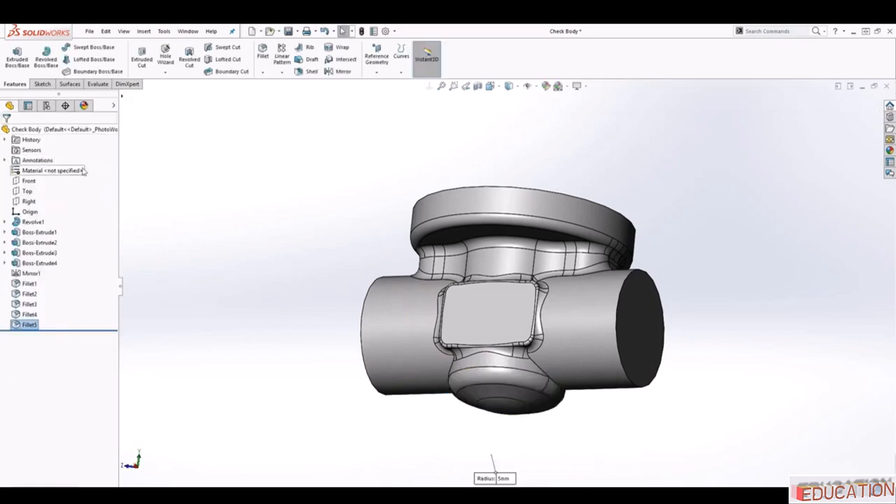
Fillet the two edges where the lower neck meets the horizontal cylinders with a 3 mm radius.
click(263, 56)
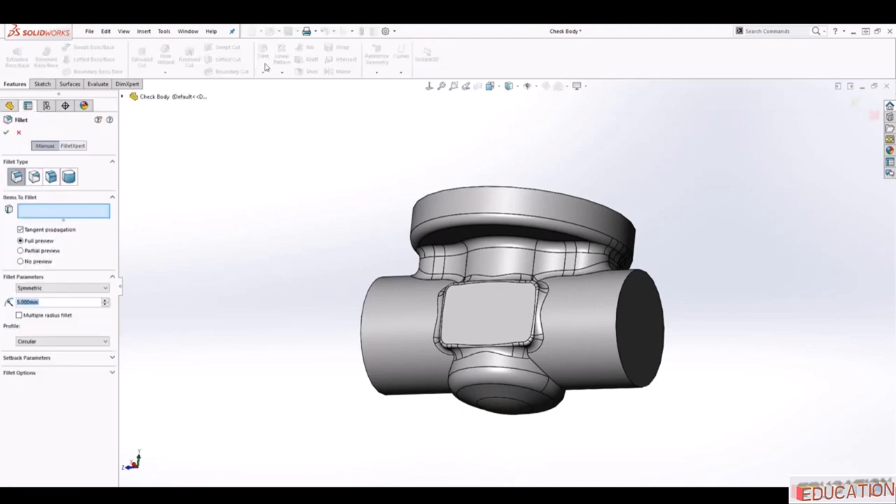
text(3)
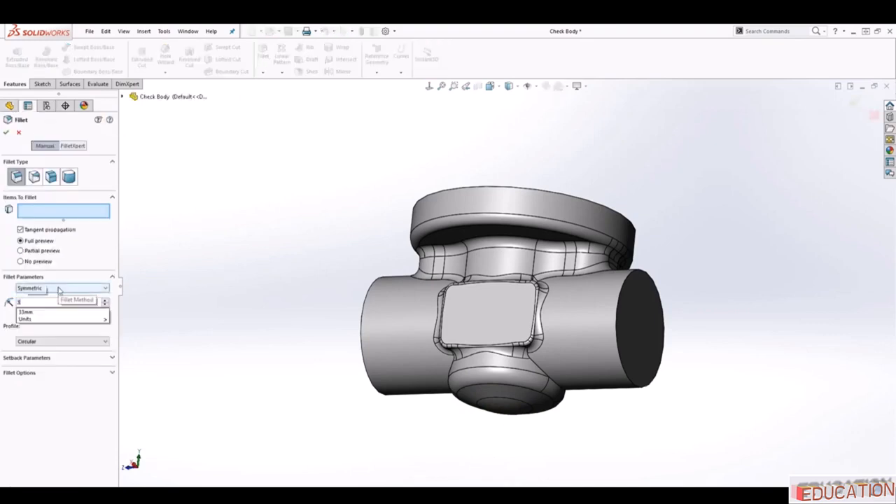
click(217, 317)
middle_drag(442, 354, 497, 341)
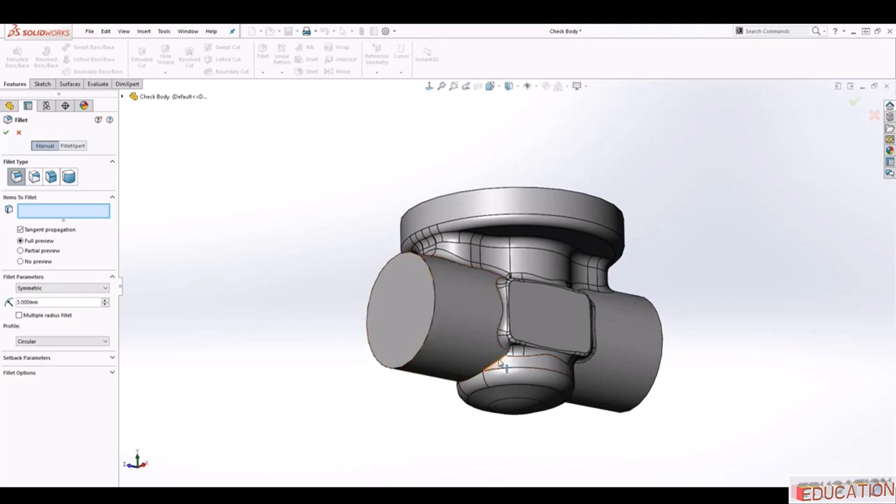
click(501, 364)
middle_drag(501, 364, 340, 300)
click(504, 405)
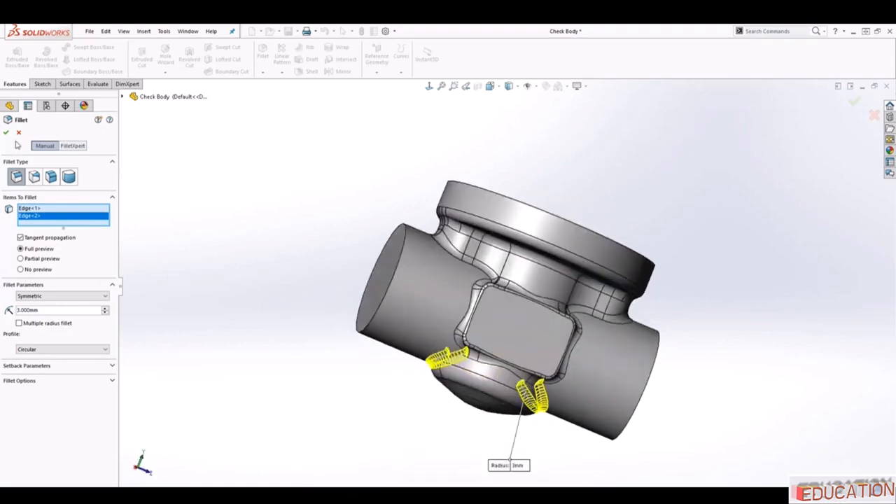
click(5, 133)
Chamfer the outer end edges of both horizontal cylinders with a 2.5 mm distance at 45 degrees.
middle_drag(564, 360, 486, 184)
middle_drag(530, 275, 458, 280)
scroll(459, 301, up, 1)
scroll(459, 304, down, 1)
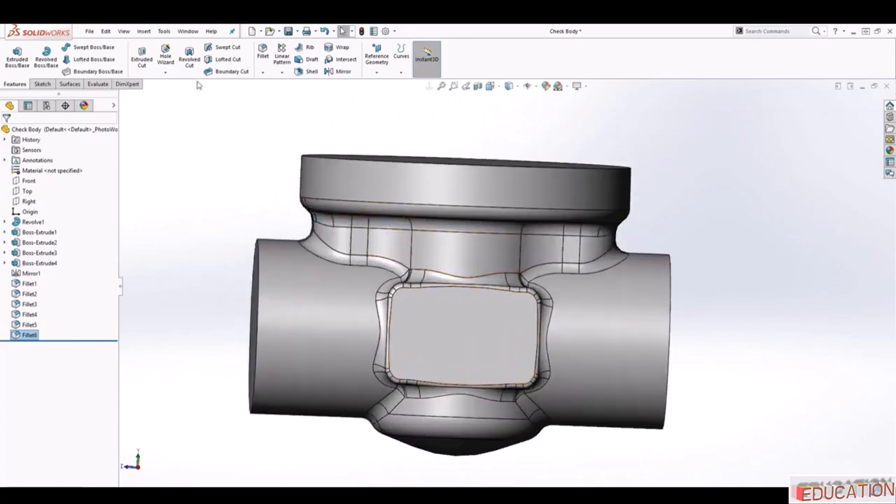
click(263, 74)
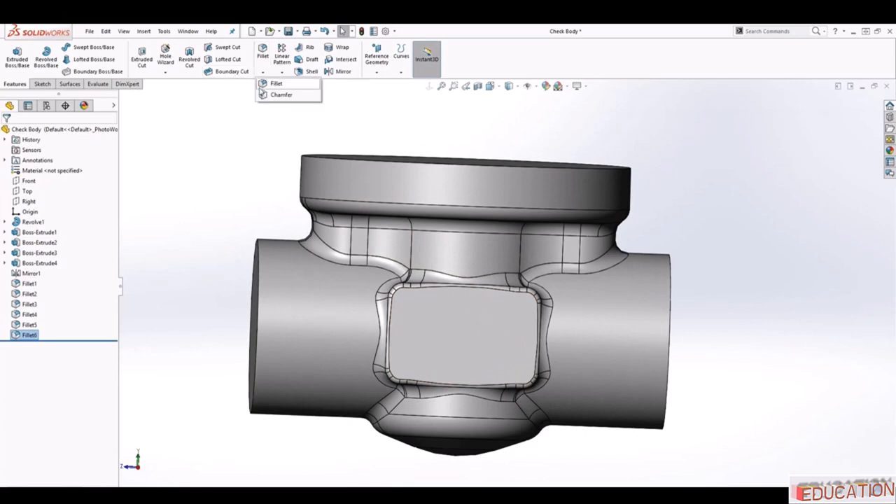
click(275, 93)
scroll(322, 240, up, 3)
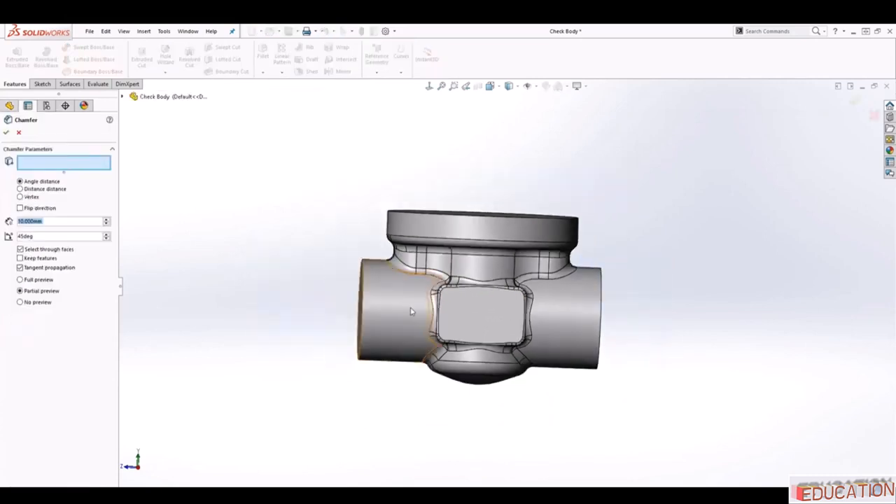
middle_drag(412, 312, 432, 355)
scroll(432, 354, down, 2)
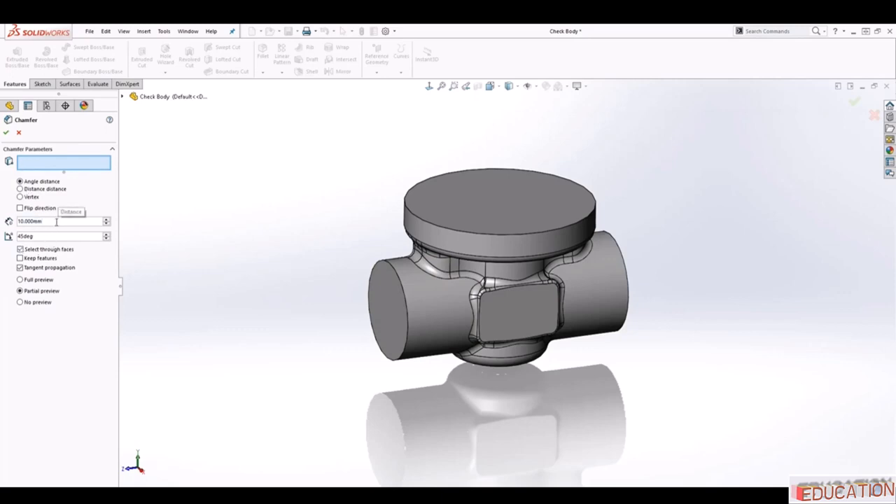
drag(54, 221, 10, 222)
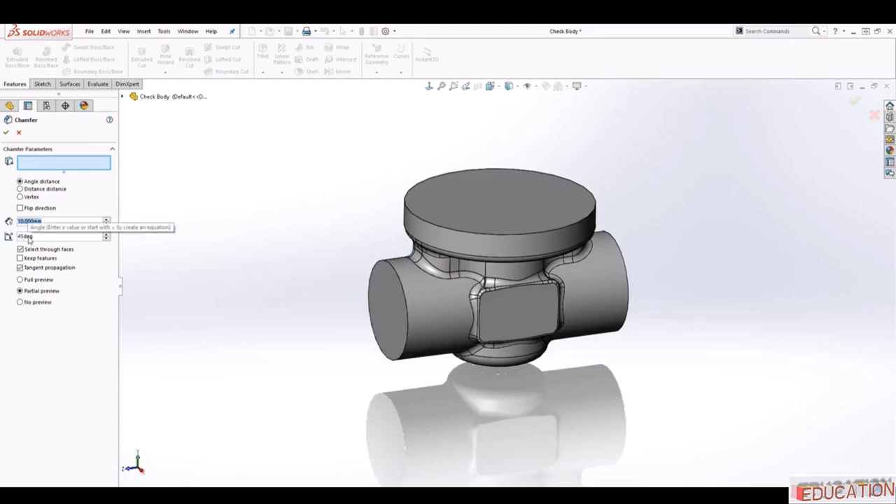
text(2.5)
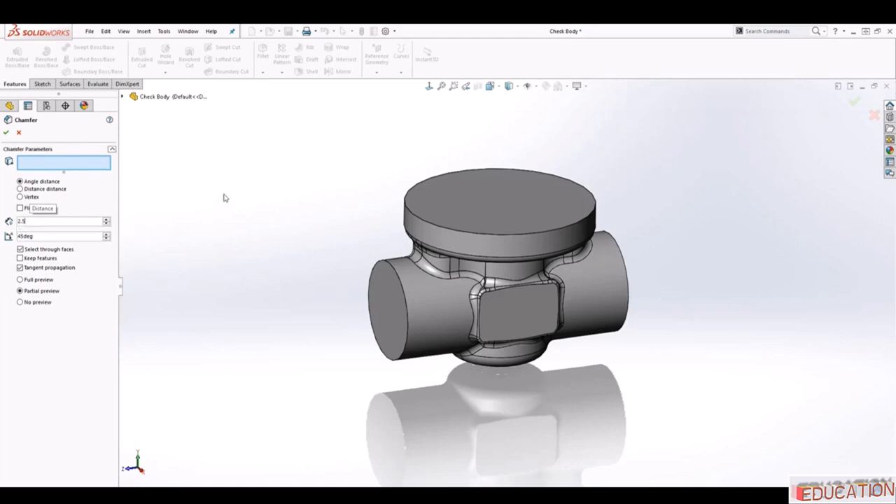
key(Return)
click(390, 264)
middle_drag(682, 282, 636, 282)
click(608, 245)
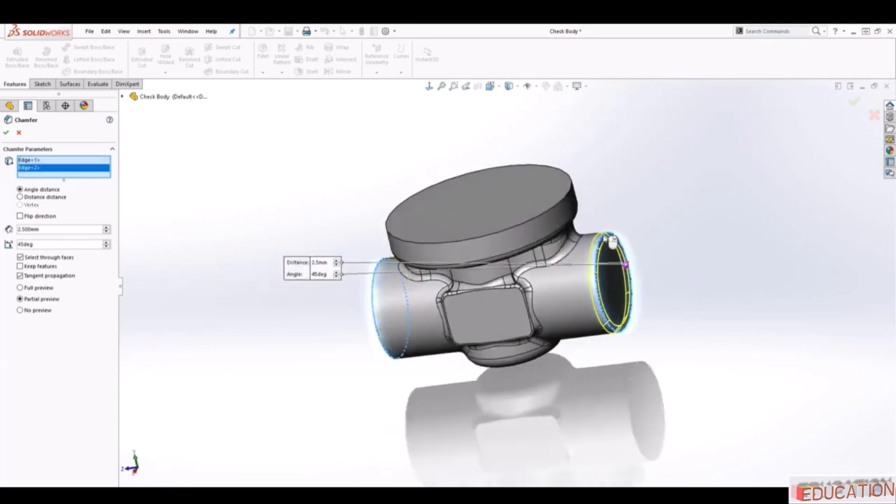
click(6, 133)
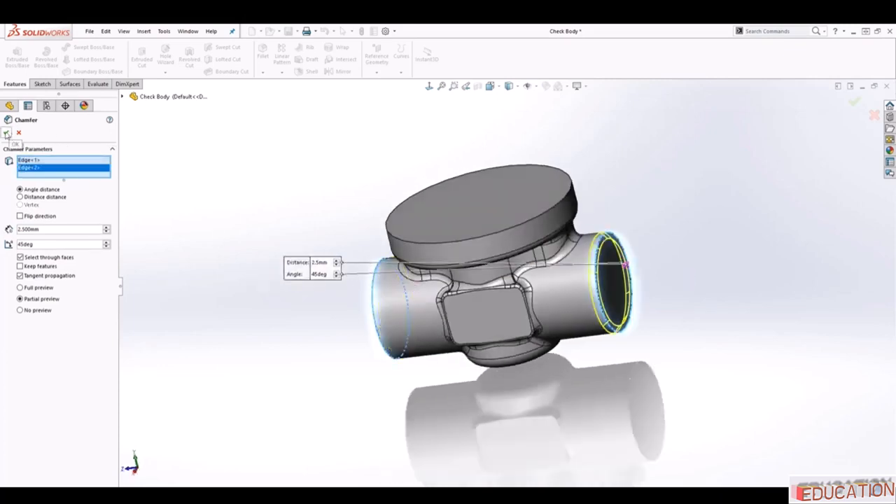
Chamfer the top circular edge of the round flange with a 0.5 mm distance at 45 degrees.
middle_drag(306, 344, 536, 480)
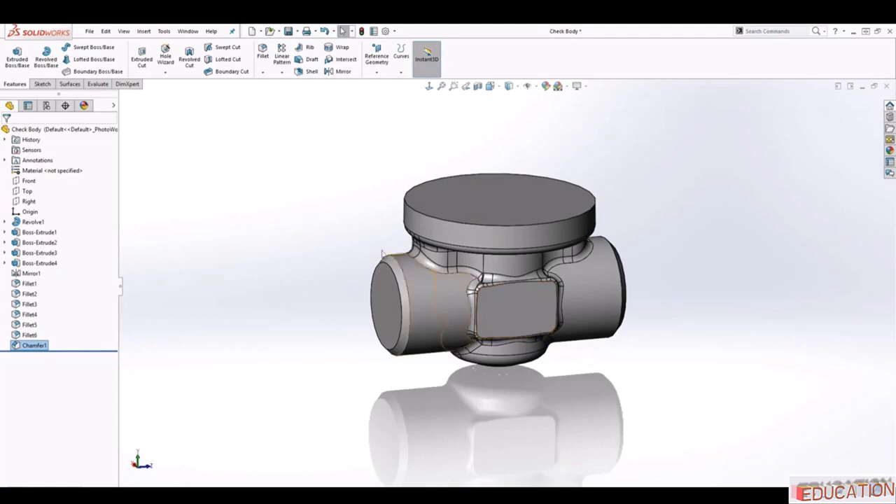
click(263, 73)
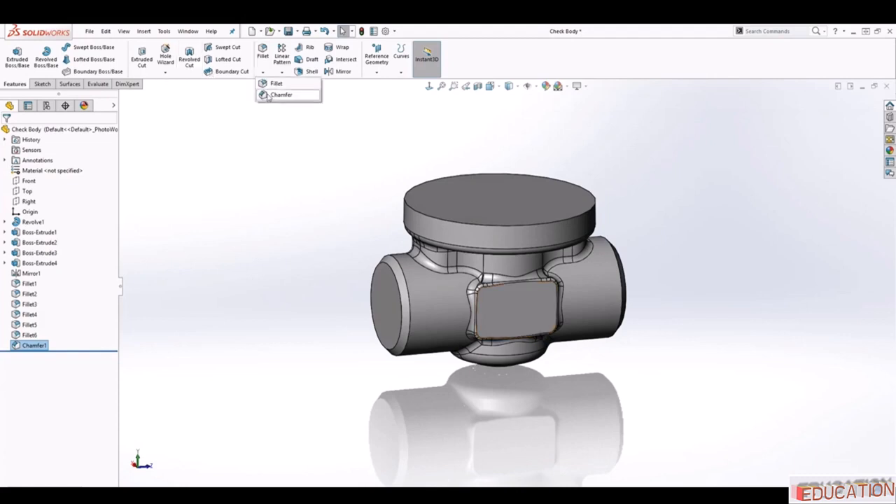
click(280, 94)
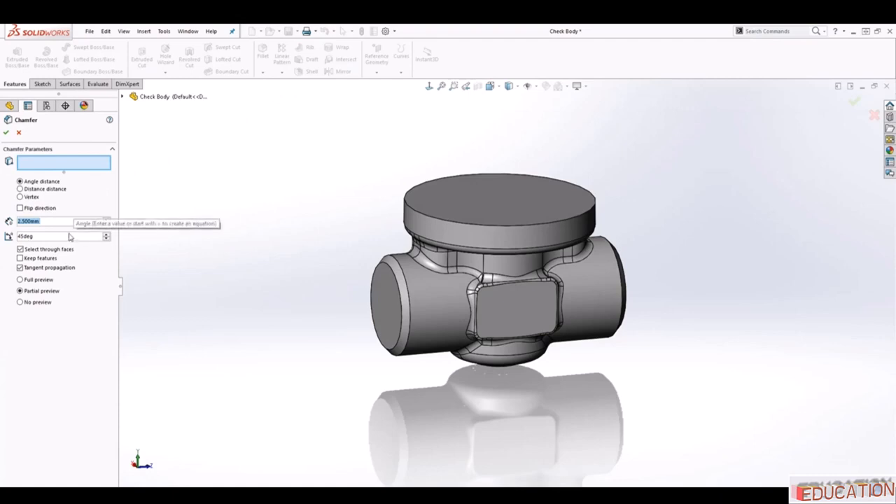
text(.5)
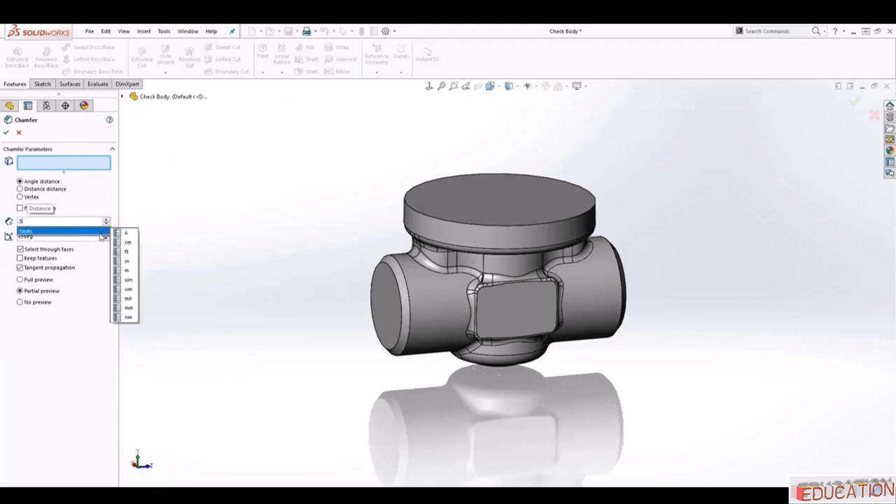
key(Return)
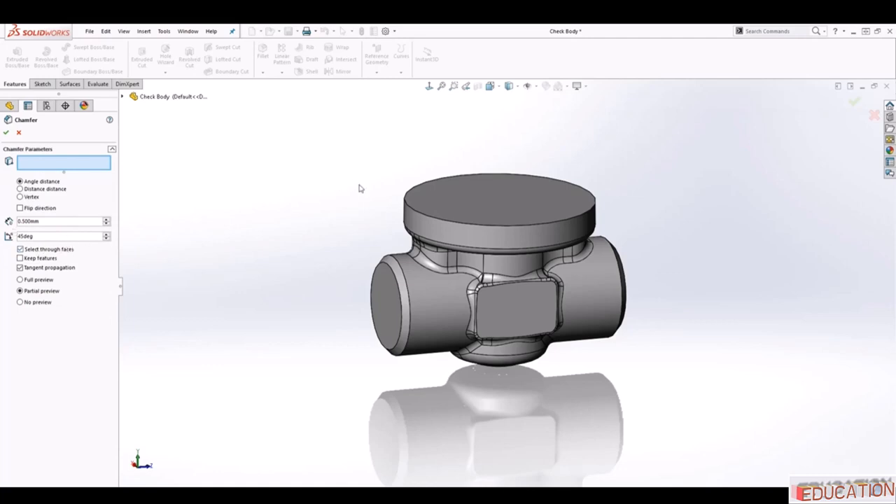
click(412, 214)
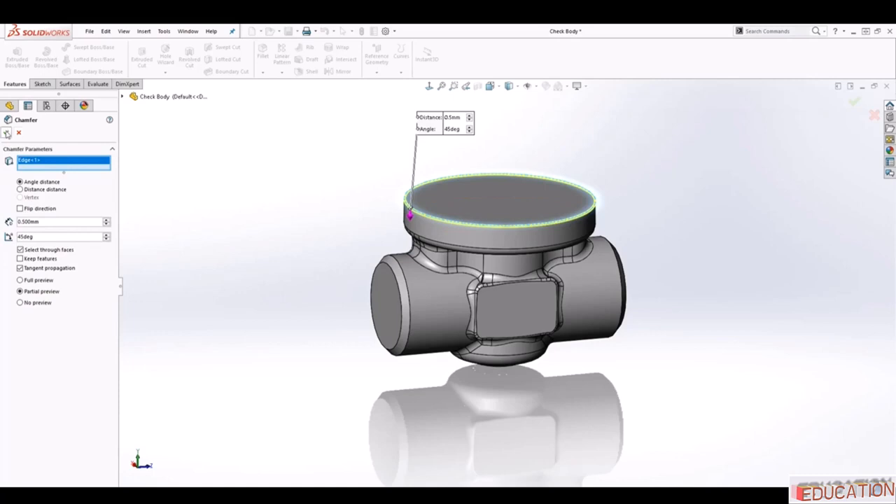
key(Return)
Save the Check Body part.
middle_drag(674, 350, 640, 270)
scroll(629, 230, down, 1)
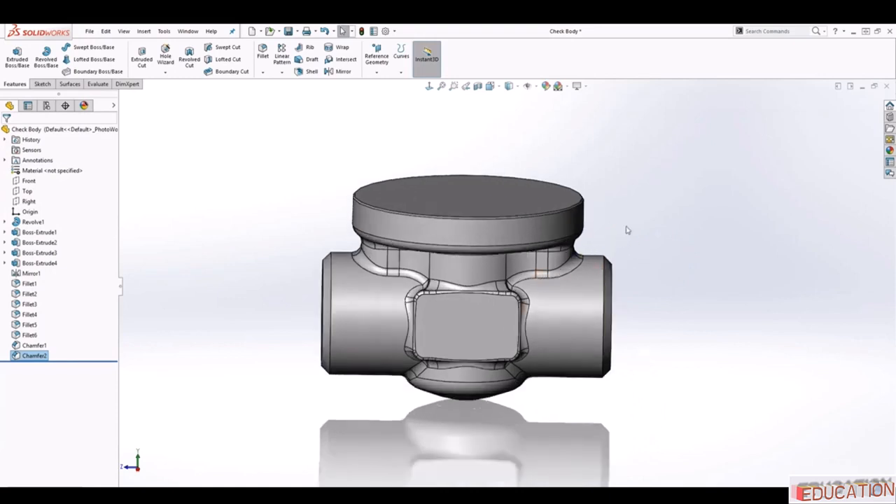
click(288, 31)
click(303, 317)
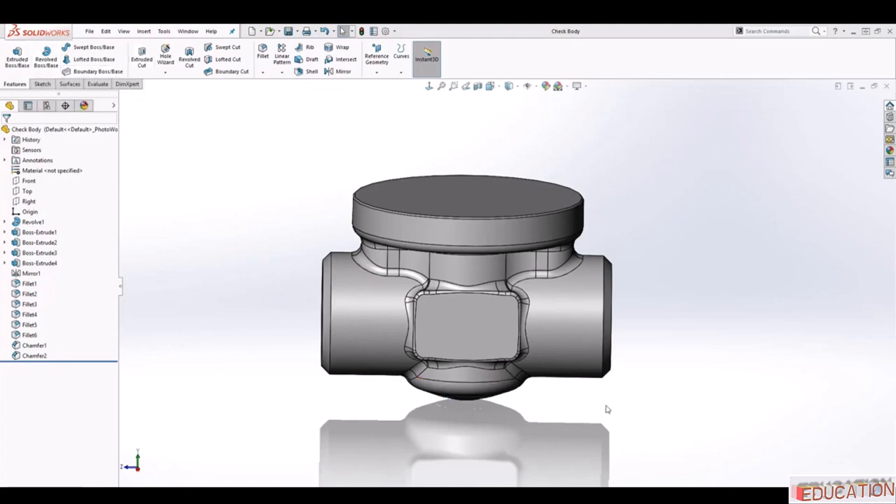
On the flange's top face, sketch a circle about 49 mm in diameter centred on the origin.
middle_drag(655, 335, 634, 369)
click(418, 179)
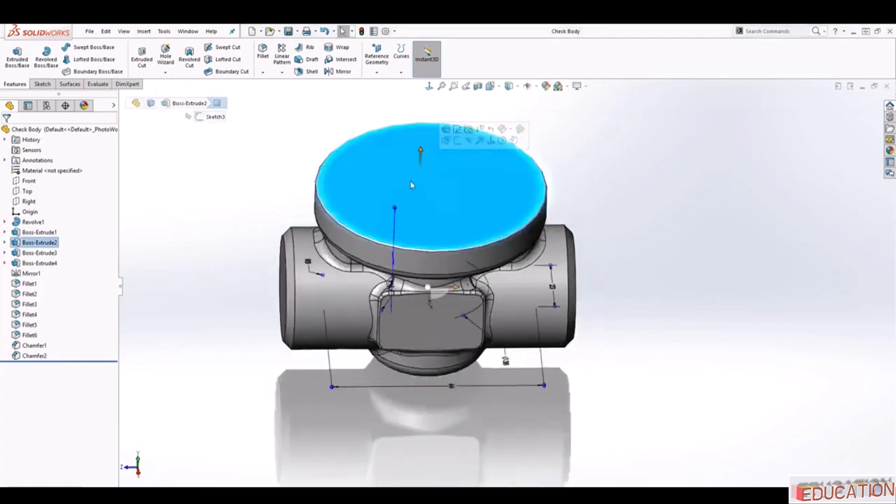
click(42, 84)
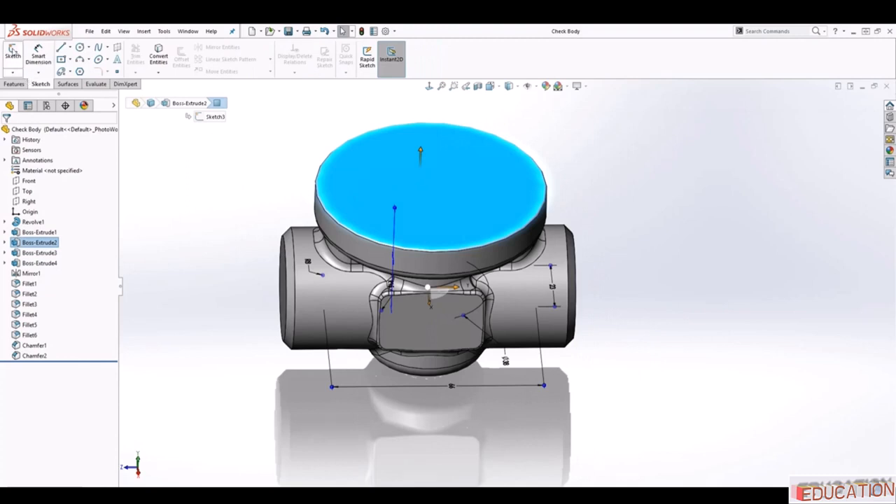
click(12, 54)
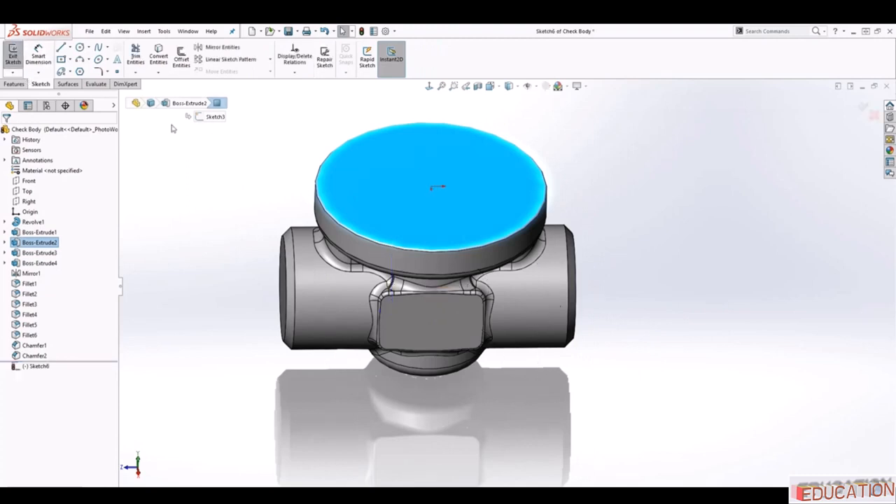
click(429, 85)
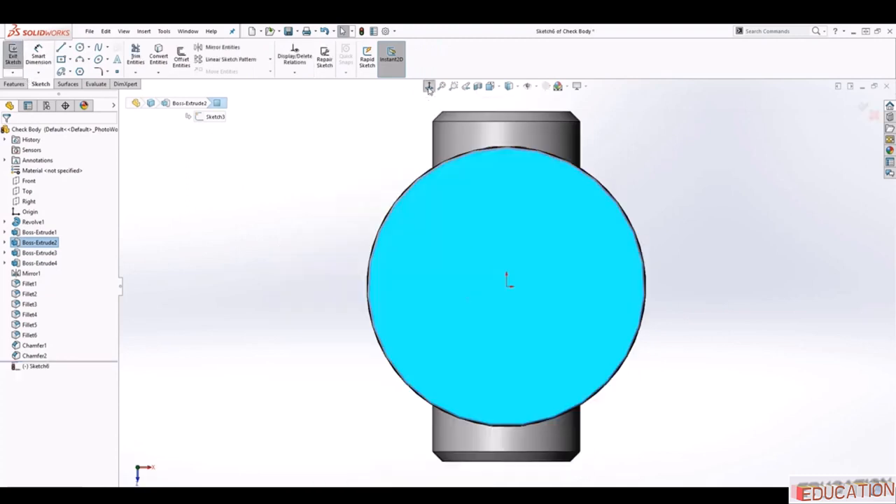
click(79, 47)
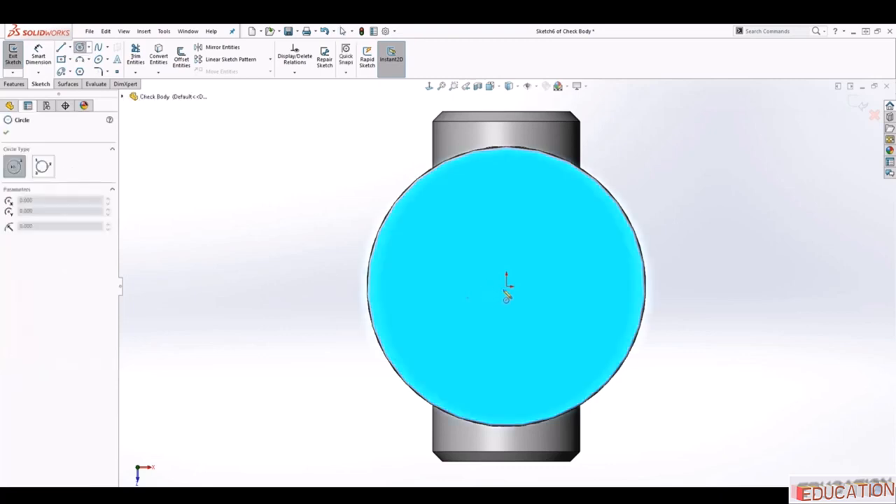
click(506, 285)
click(590, 243)
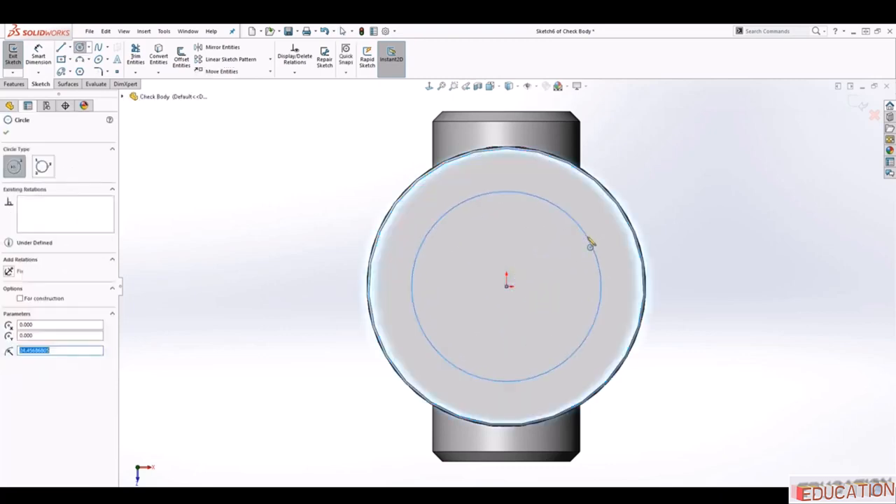
key(Escape)
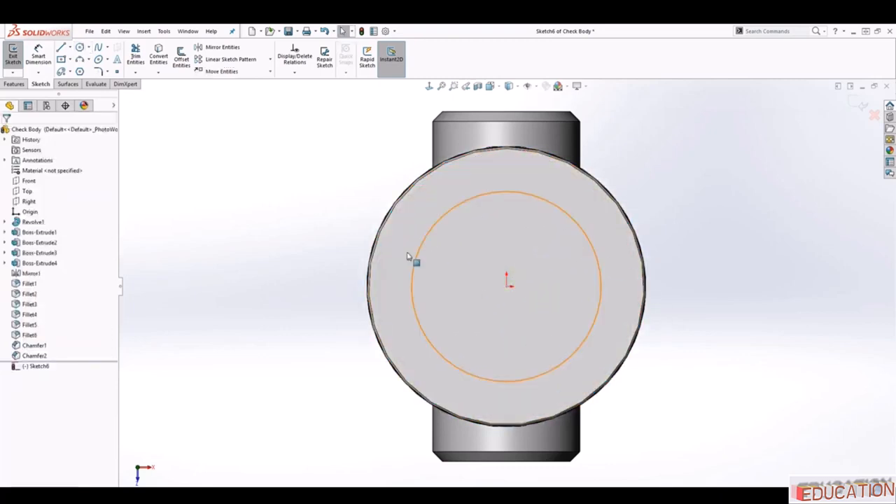
Dimension the sketched circle on the flange face to a 40 mm diameter.
click(40, 53)
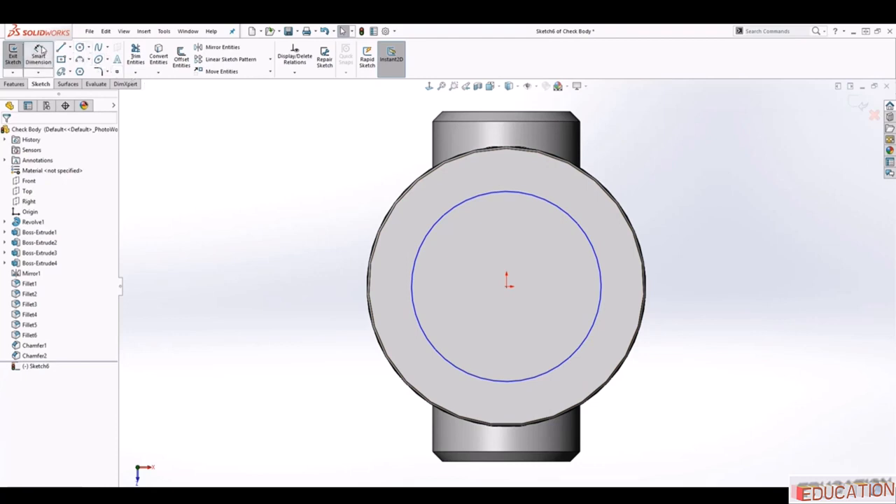
click(566, 210)
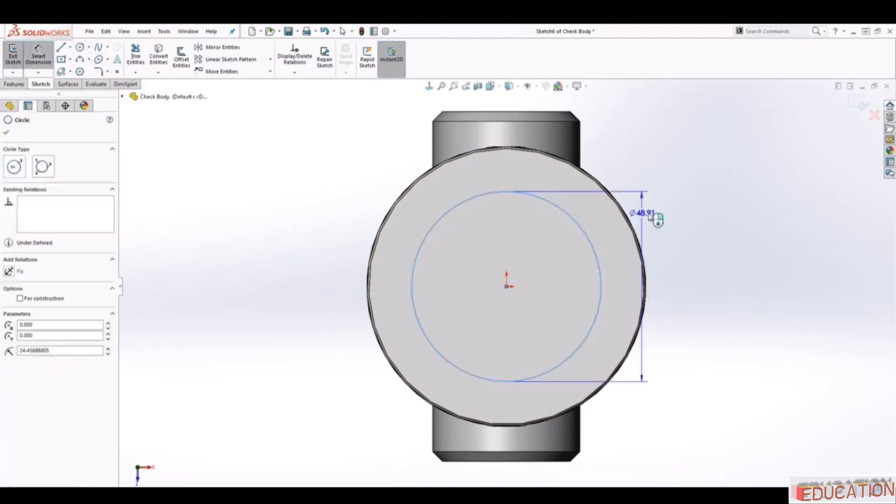
click(697, 169)
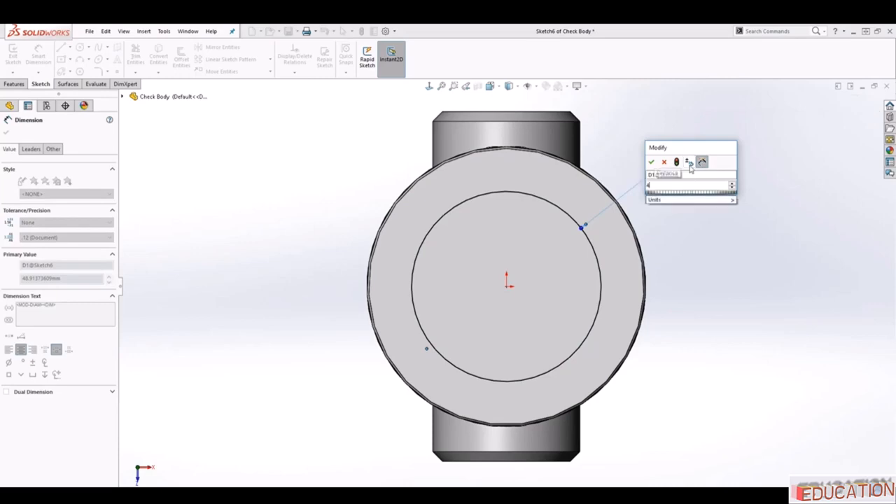
text(40)
key(Return)
key(Escape)
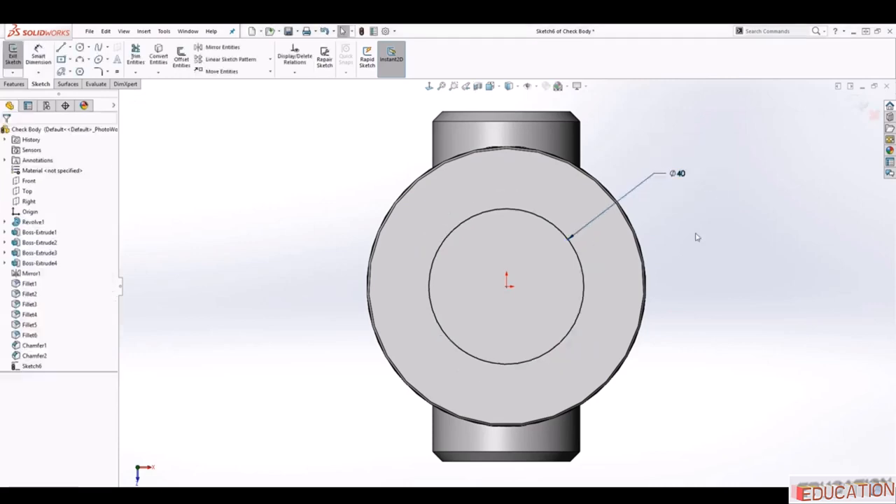
Cut the 40 mm circle into the flange's top face with a blind depth of 4.8 mm.
middle_drag(574, 374, 532, 280)
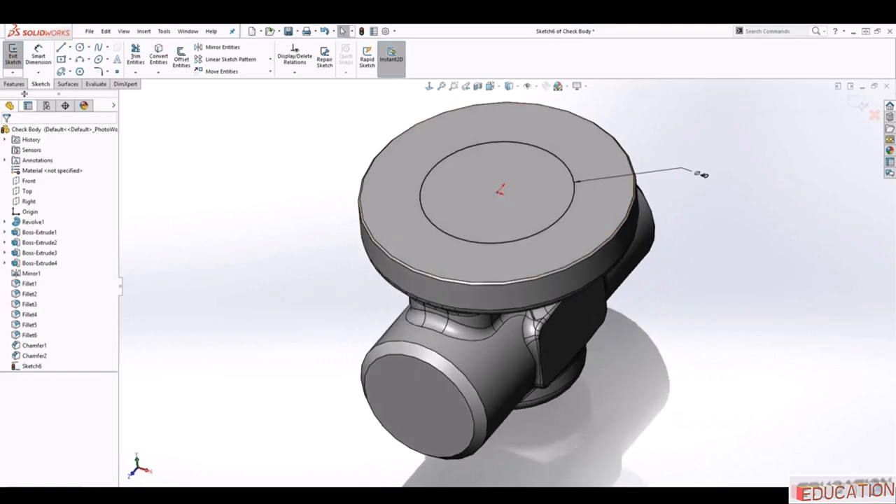
click(14, 83)
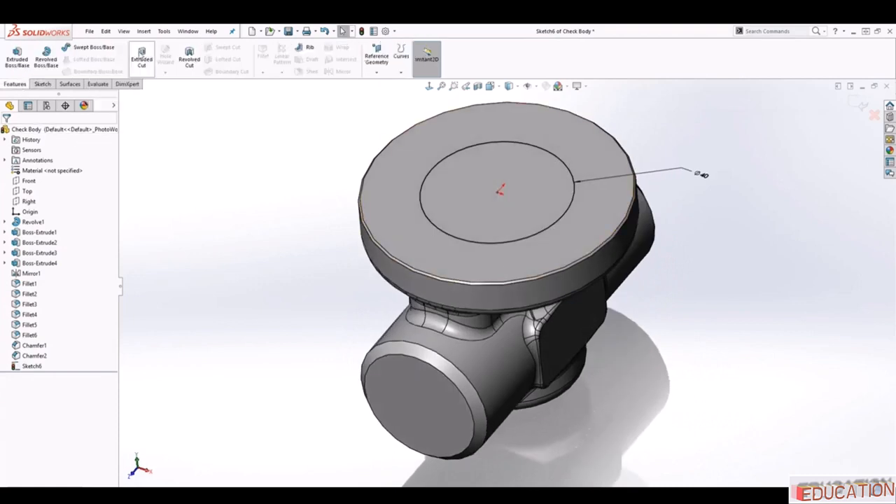
click(141, 56)
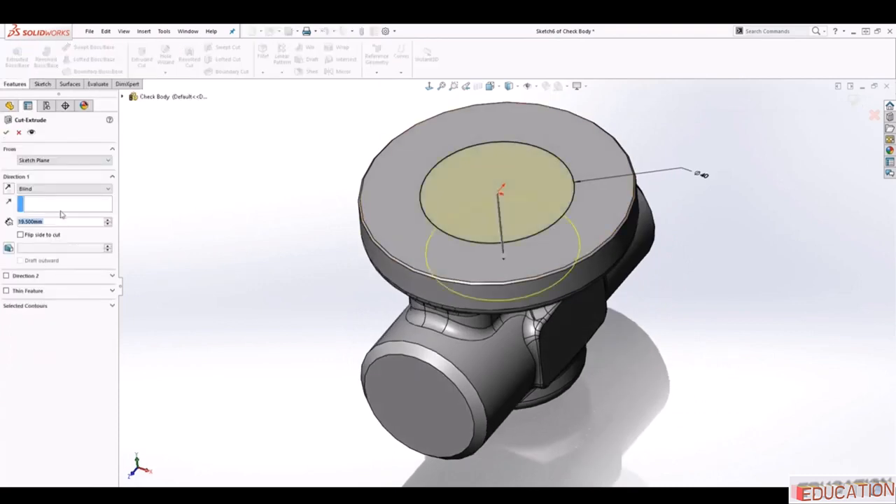
click(73, 189)
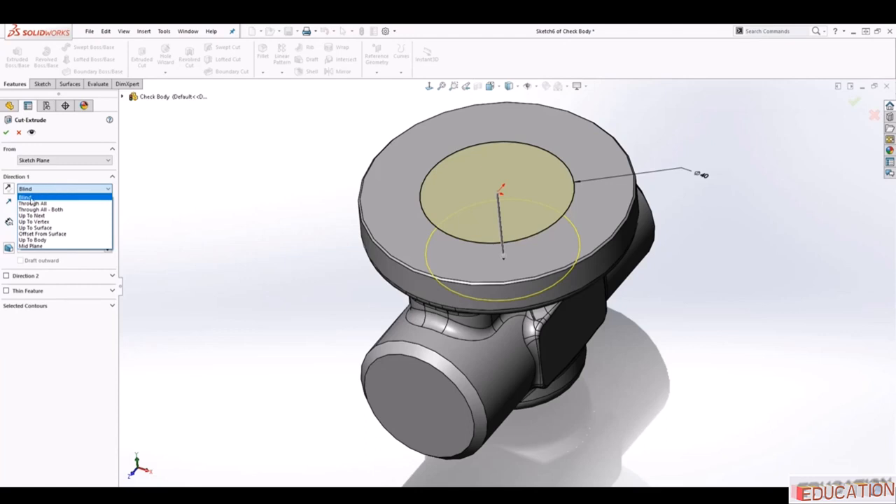
click(31, 199)
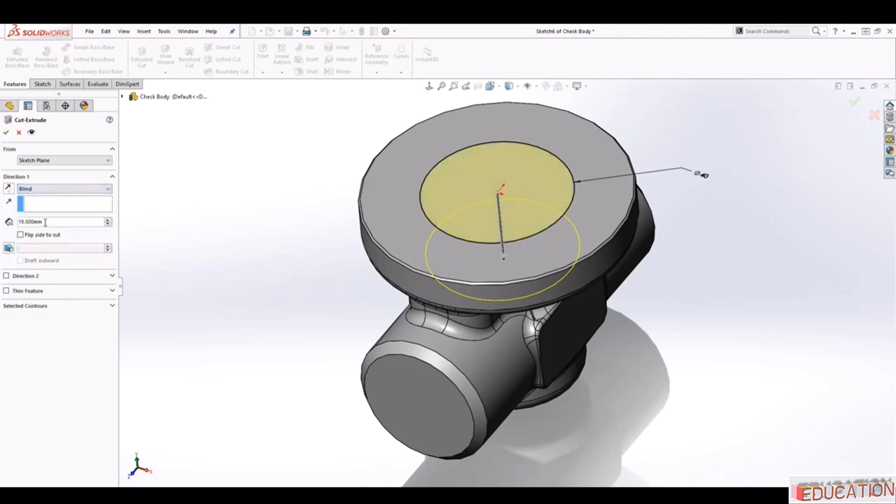
drag(44, 221, 11, 223)
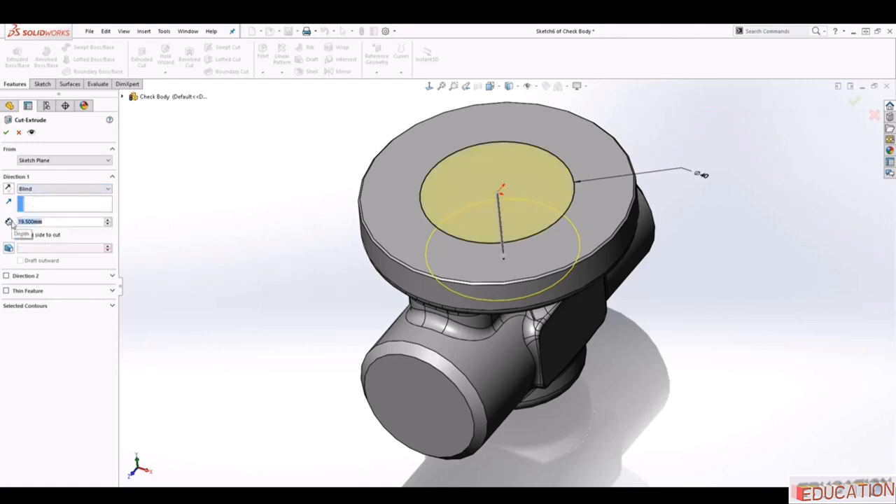
text(4)
text(8)
key(Return)
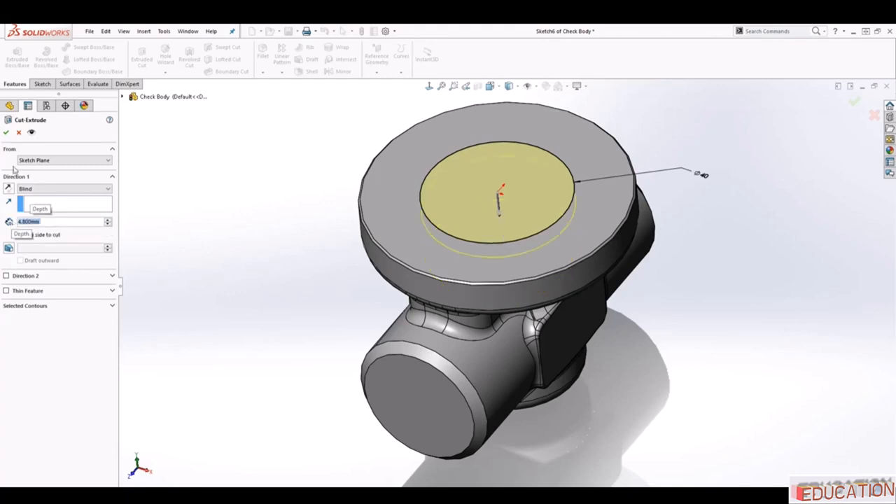
click(6, 132)
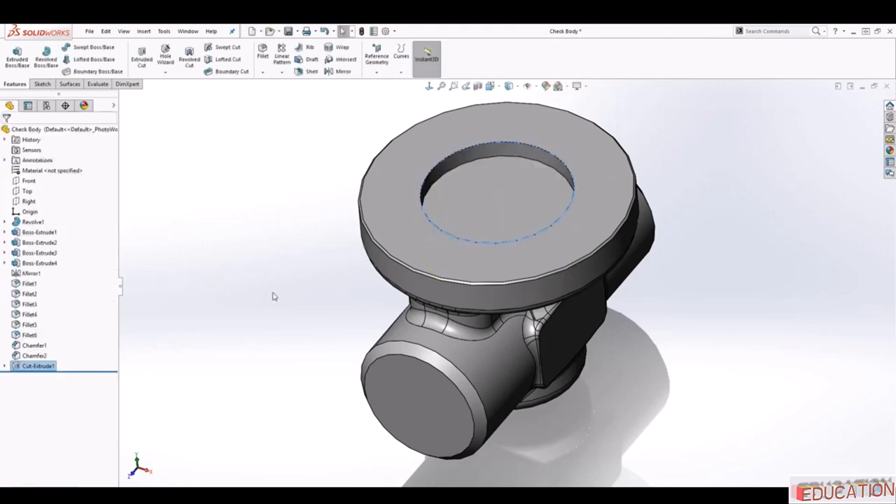
On the floor of the 40 mm flange recess, sketch a circle about 27.8 mm in diameter centred on the origin.
middle_drag(274, 296, 212, 252)
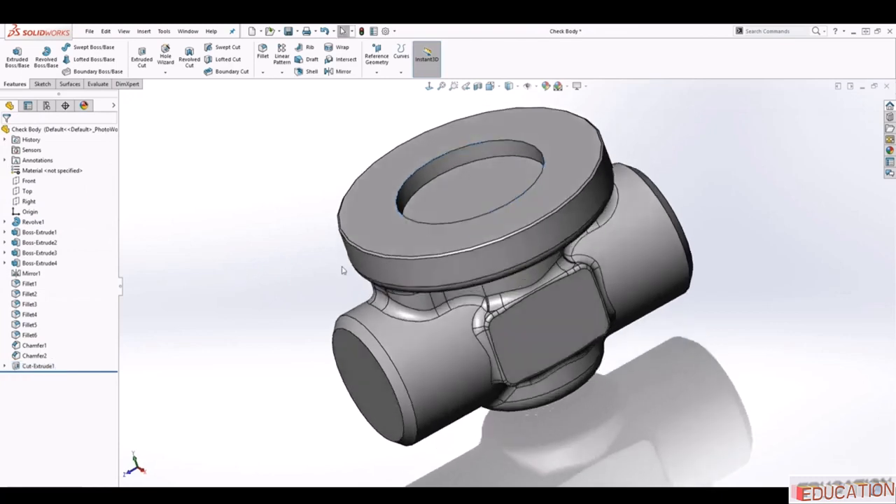
middle_drag(342, 270, 366, 306)
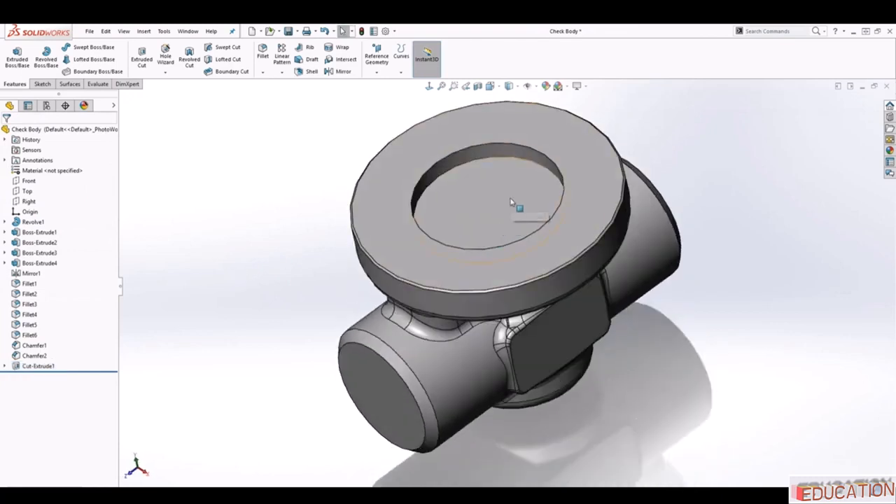
click(511, 203)
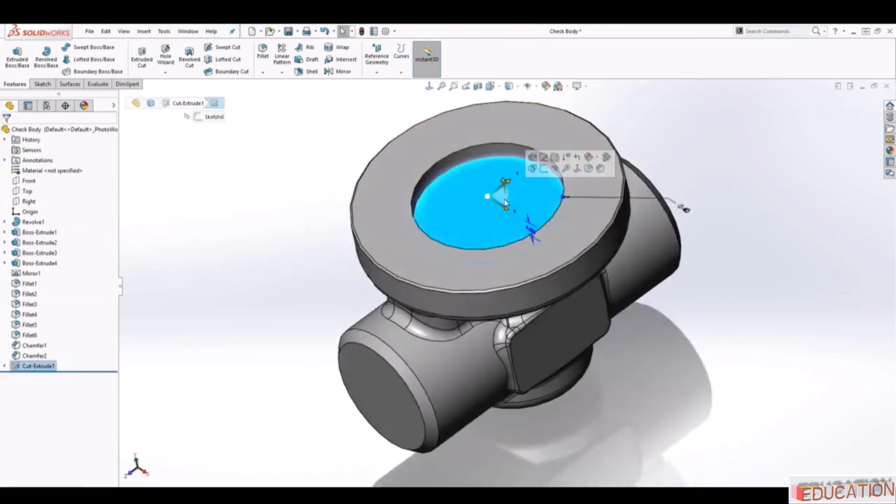
click(39, 84)
click(13, 55)
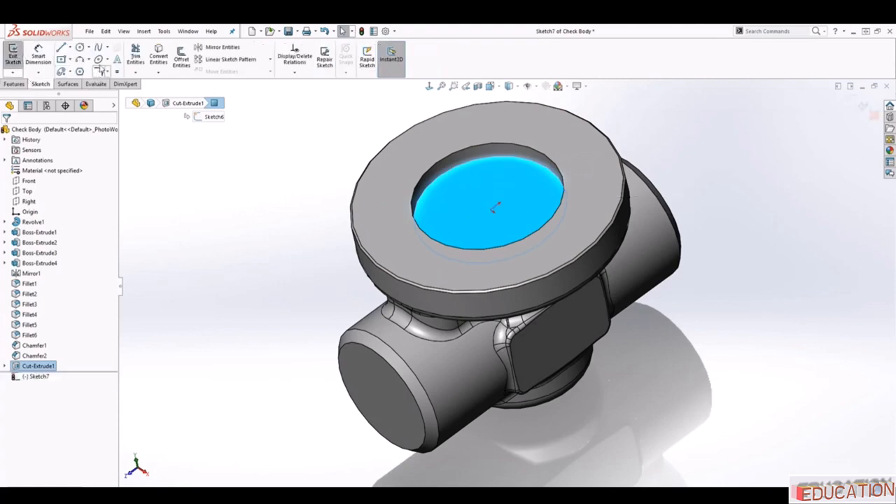
click(431, 88)
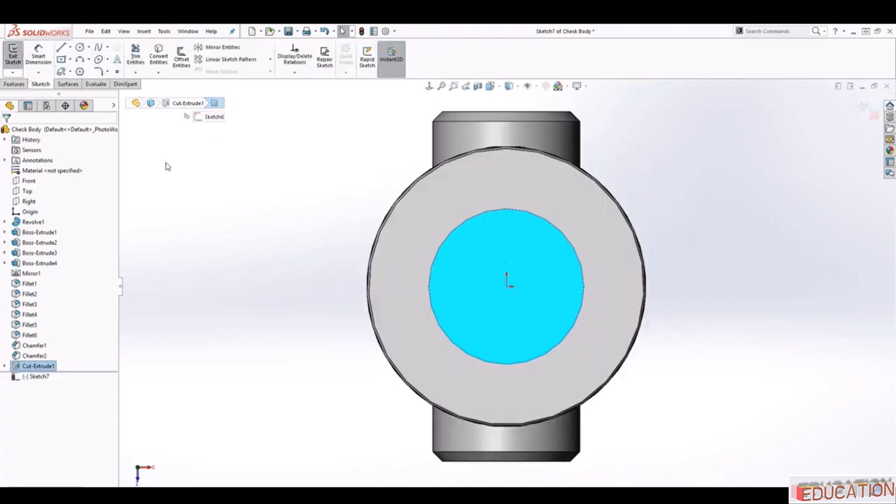
click(79, 47)
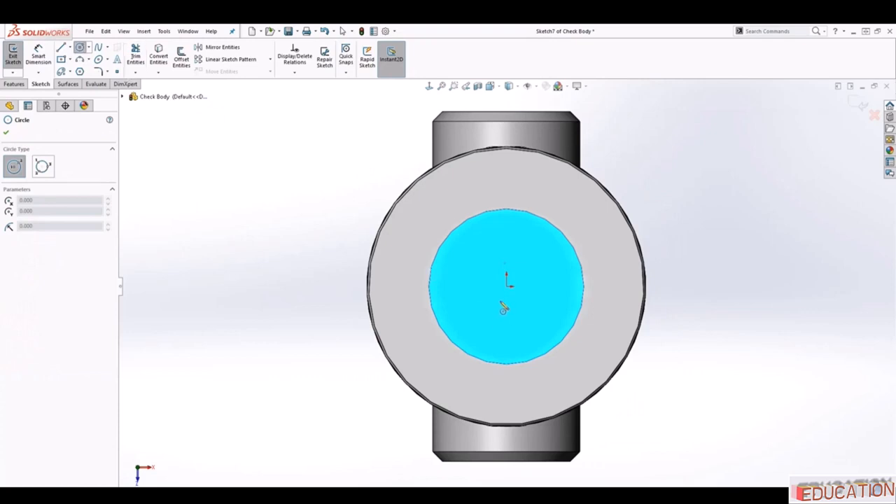
click(508, 286)
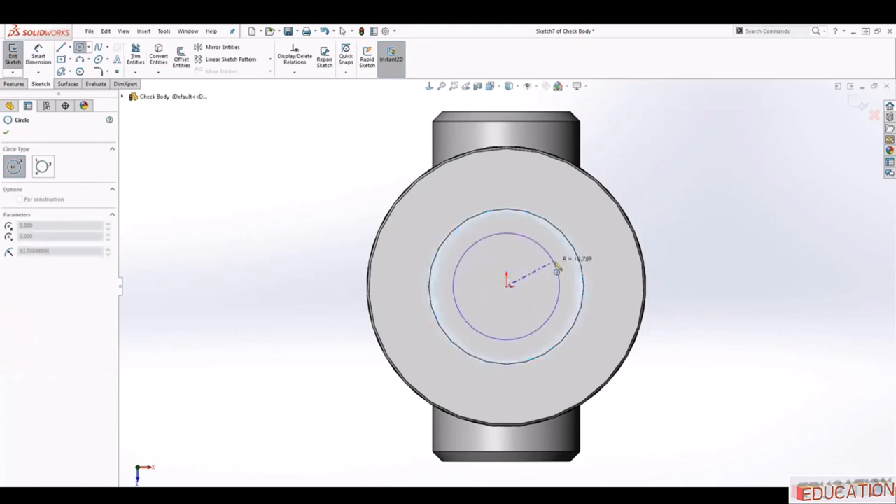
click(555, 266)
key(Escape)
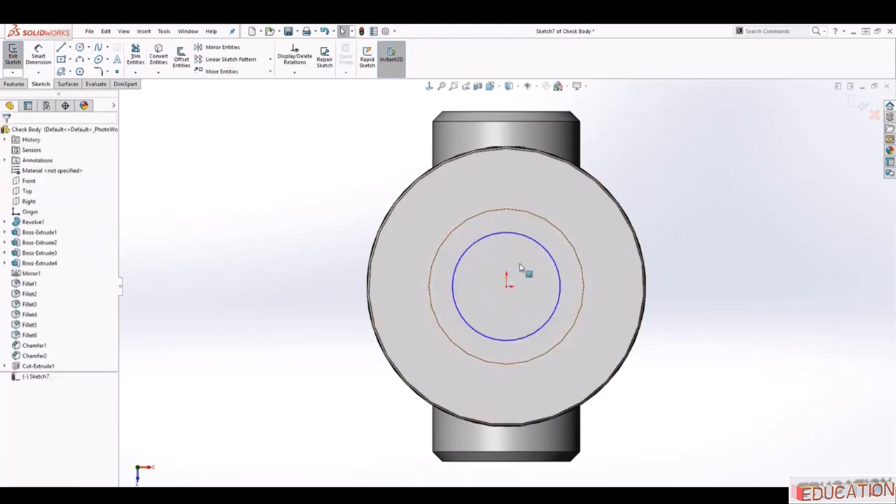
Dimension the circle on the recess floor to a 26 mm diameter.
click(39, 53)
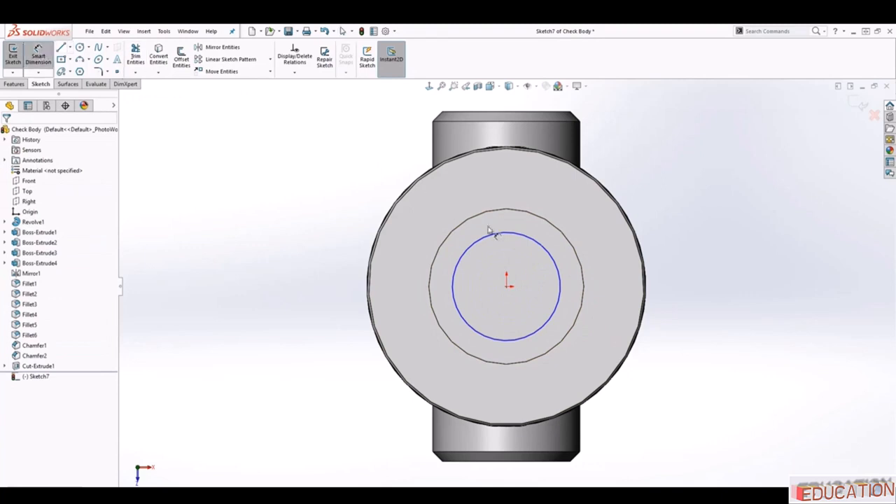
click(529, 240)
click(679, 211)
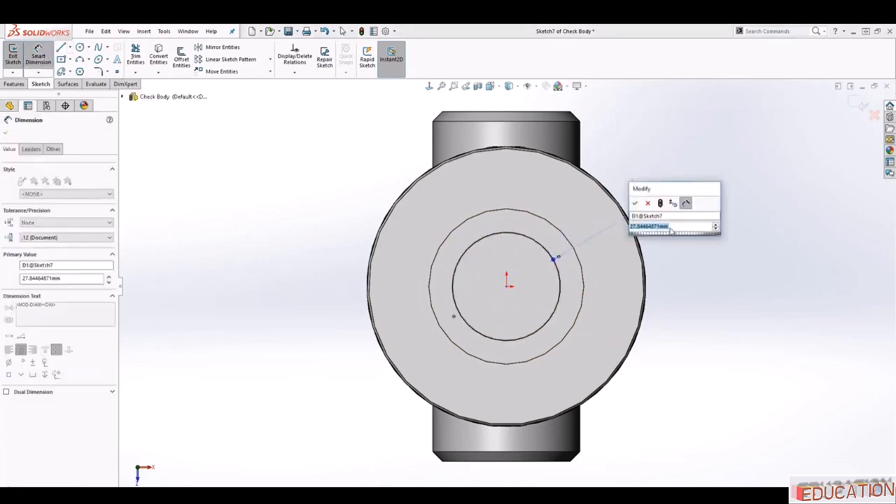
text(20)
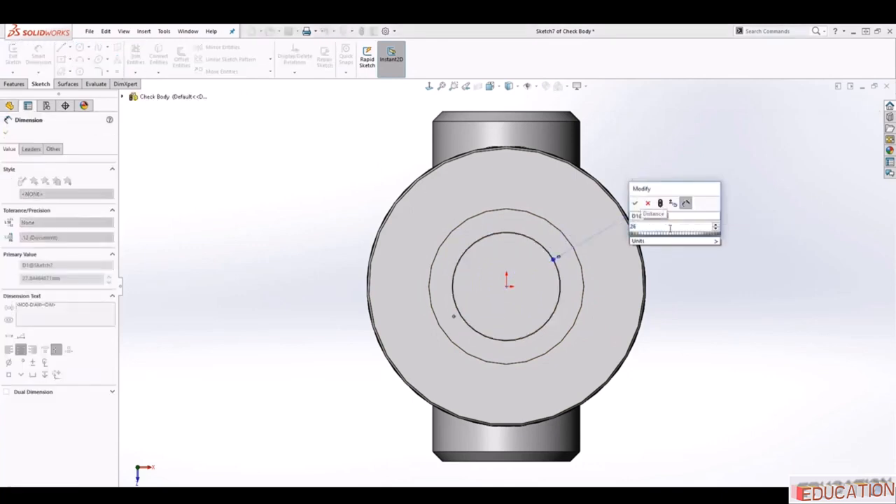
key(Return)
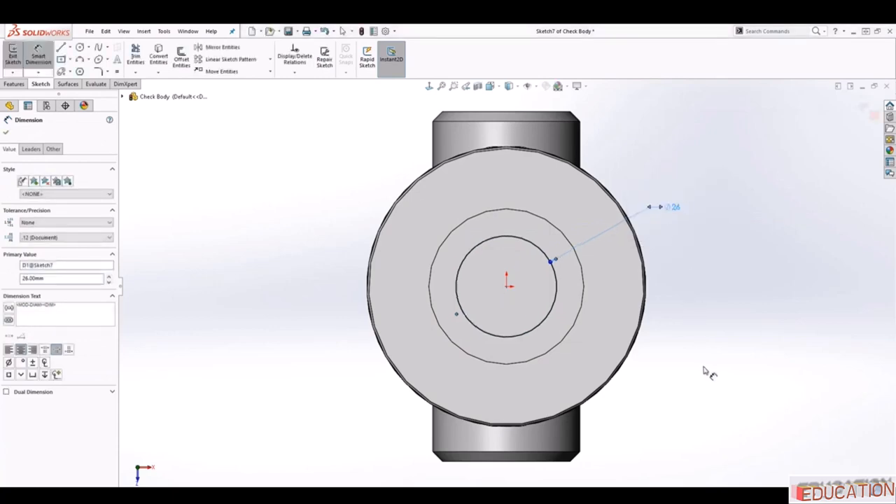
Cut the 26 mm circle down into the body from the recess floor with a blind depth of 27.2 mm.
middle_drag(704, 371, 640, 284)
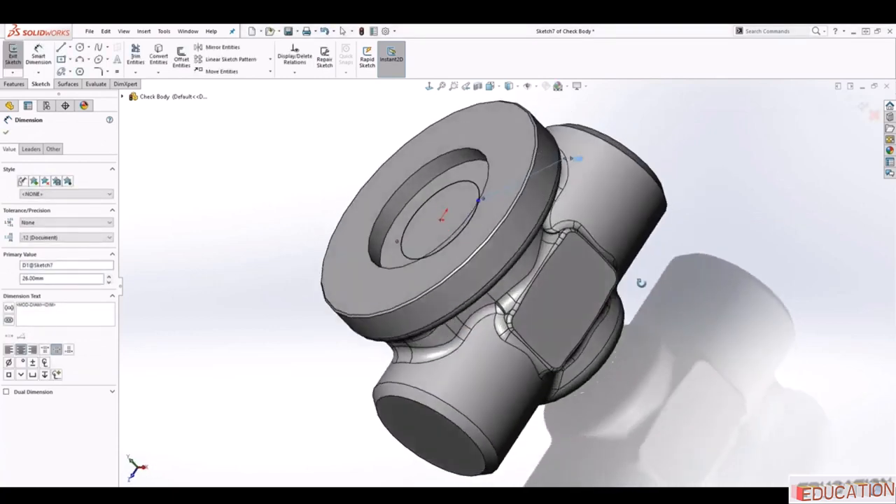
click(16, 84)
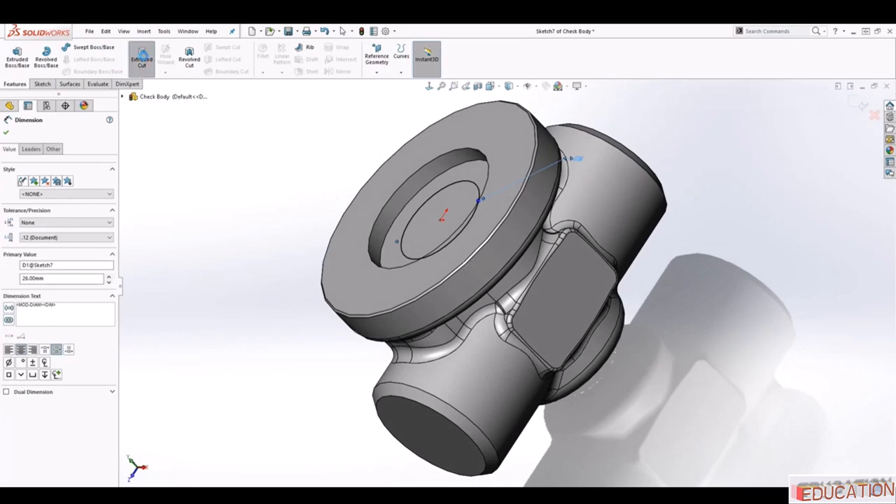
click(142, 55)
middle_drag(280, 287, 299, 297)
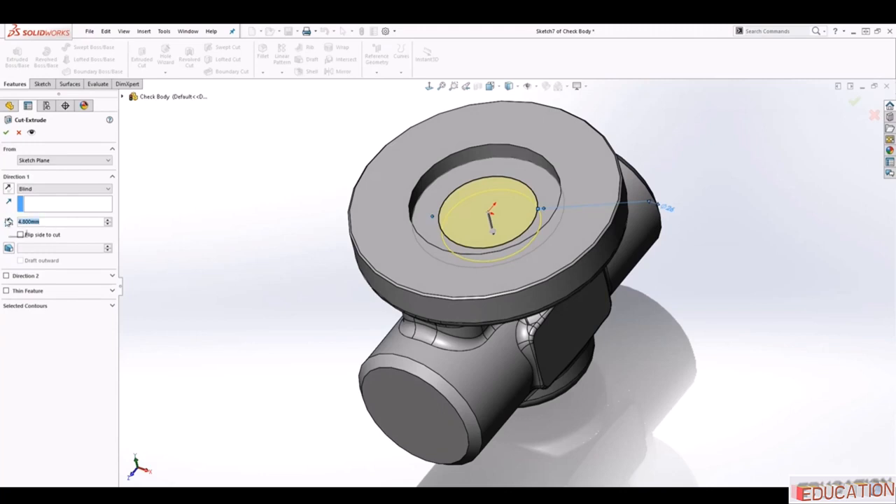
text(27)
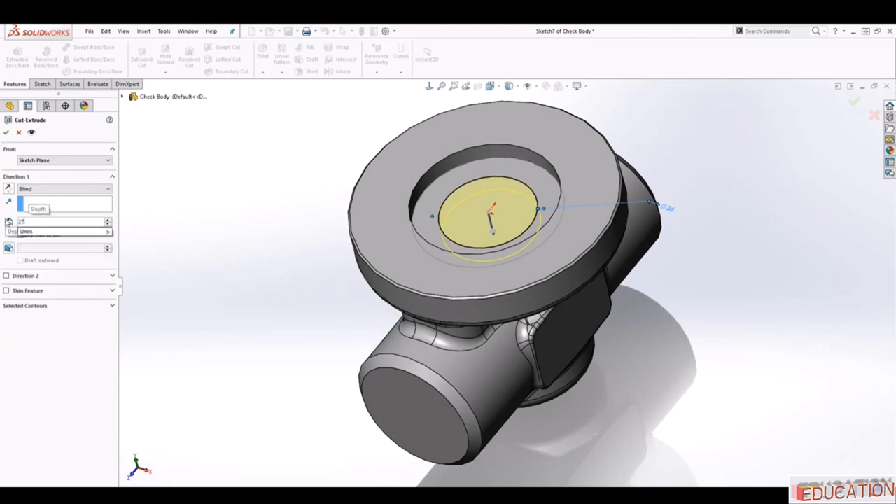
text(.2)
key(Return)
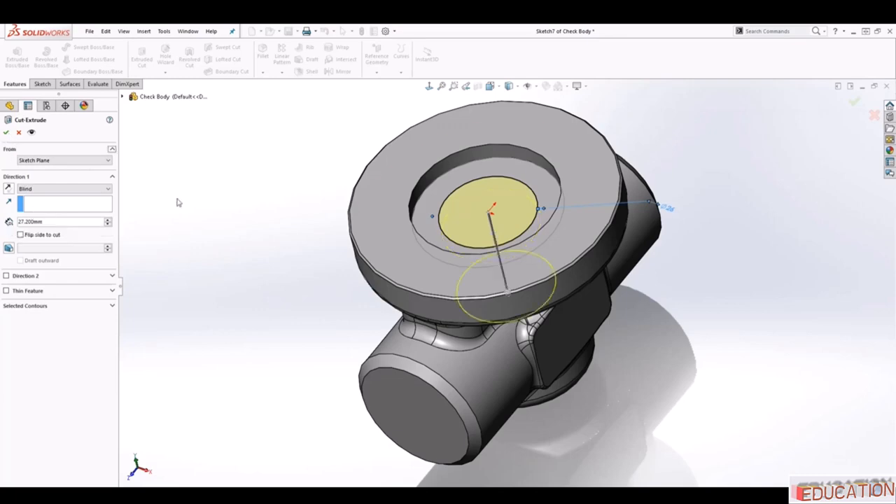
middle_drag(603, 415, 564, 392)
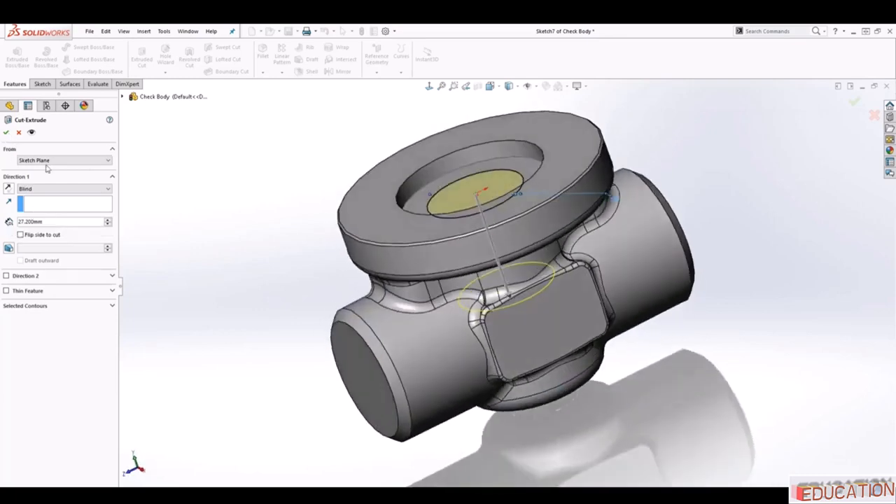
click(6, 133)
Apply a section view through the body along the Right plane.
middle_drag(280, 290, 561, 266)
scroll(561, 265, down, 3)
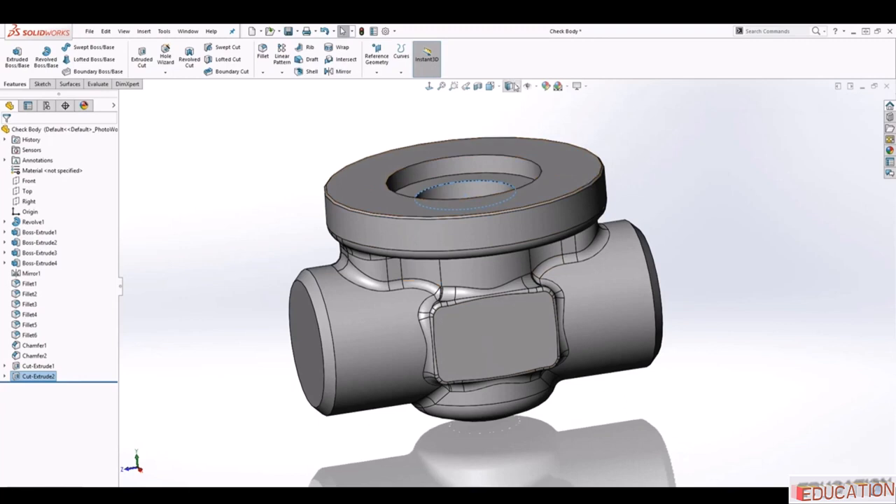
click(479, 86)
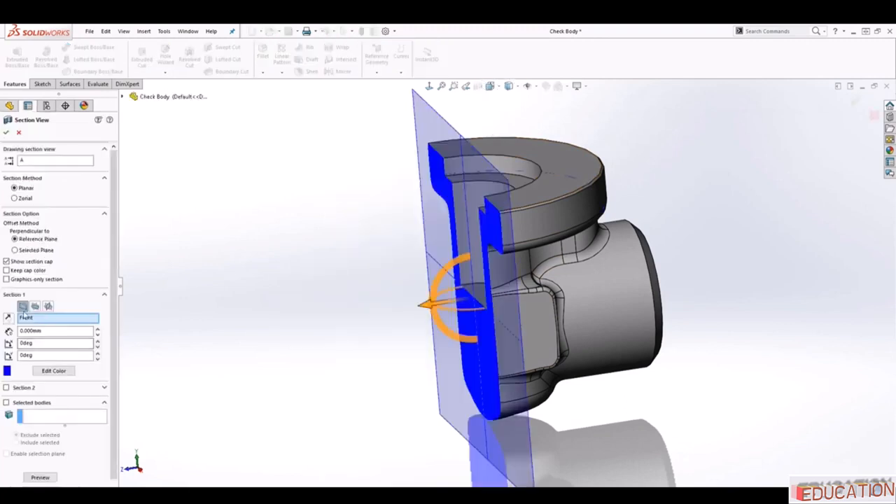
click(48, 308)
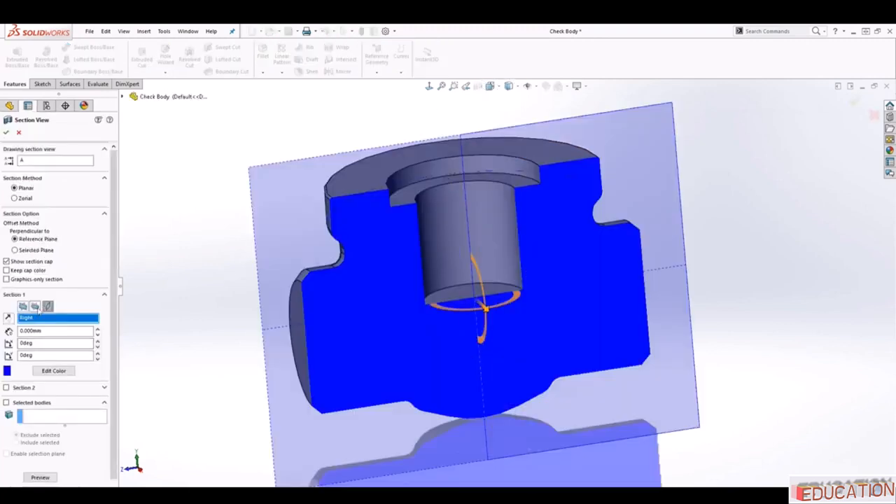
click(7, 133)
On the floor of the 26 mm bore, sketch a circle about 20.8 mm in diameter centred on the origin.
middle_drag(403, 304, 493, 296)
scroll(491, 296, up, 2)
scroll(473, 273, down, 2)
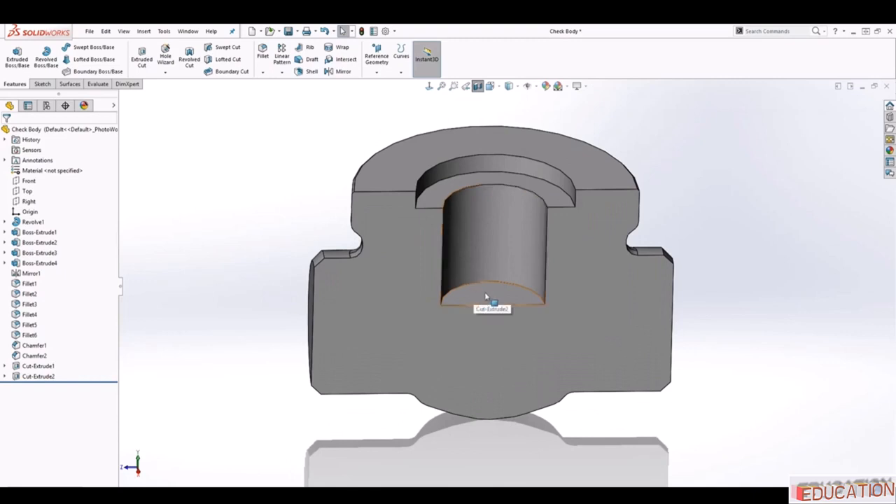
click(488, 295)
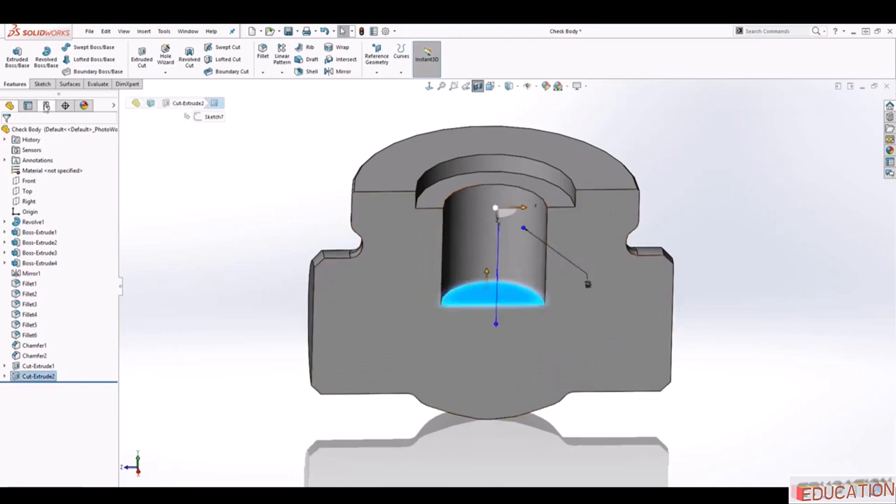
click(42, 84)
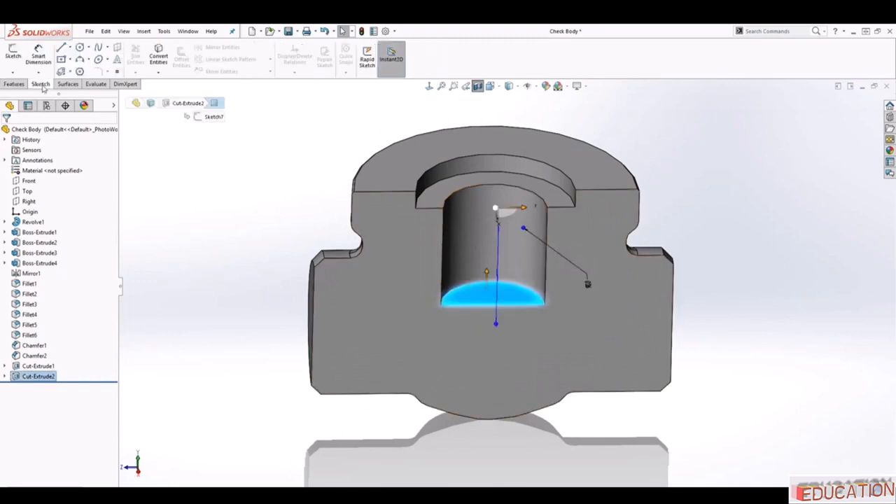
click(14, 54)
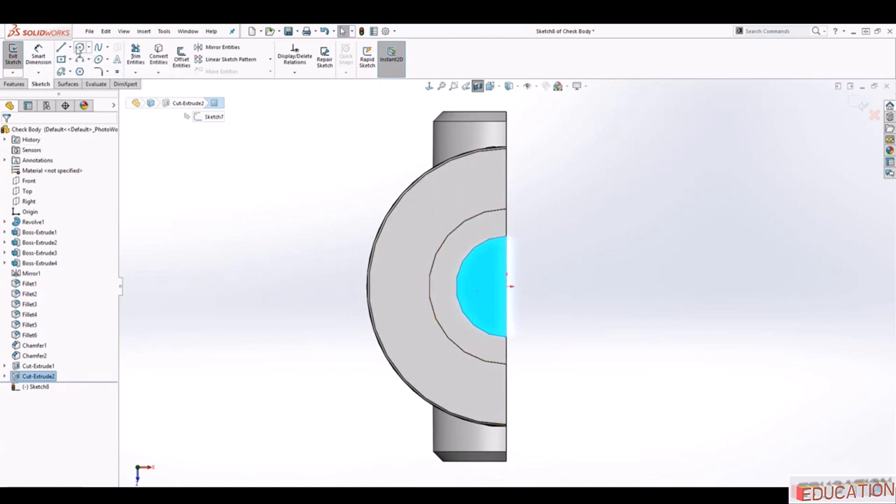
click(80, 48)
click(507, 287)
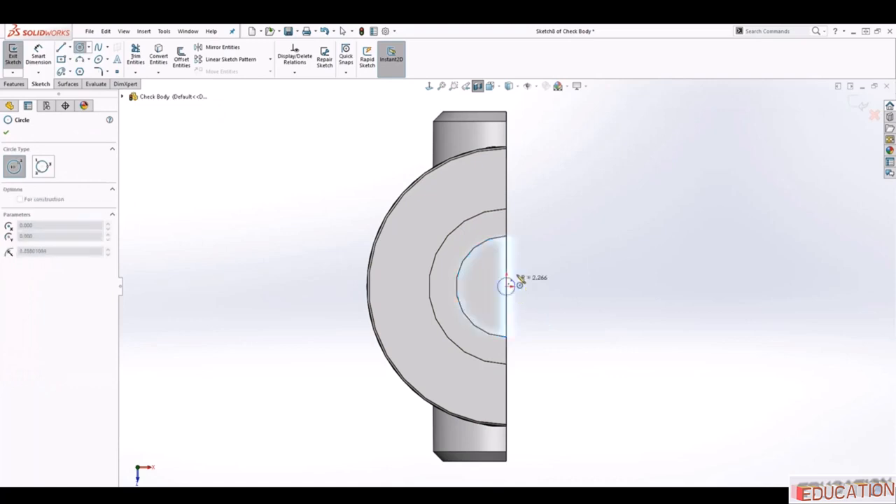
click(544, 273)
key(Escape)
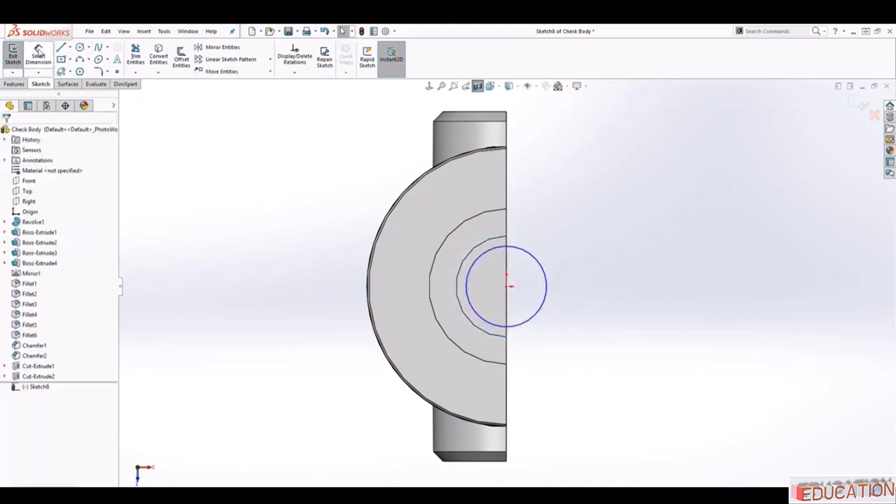
Dimension the circle on the bore floor to a 20.51 mm diameter.
click(39, 52)
click(546, 280)
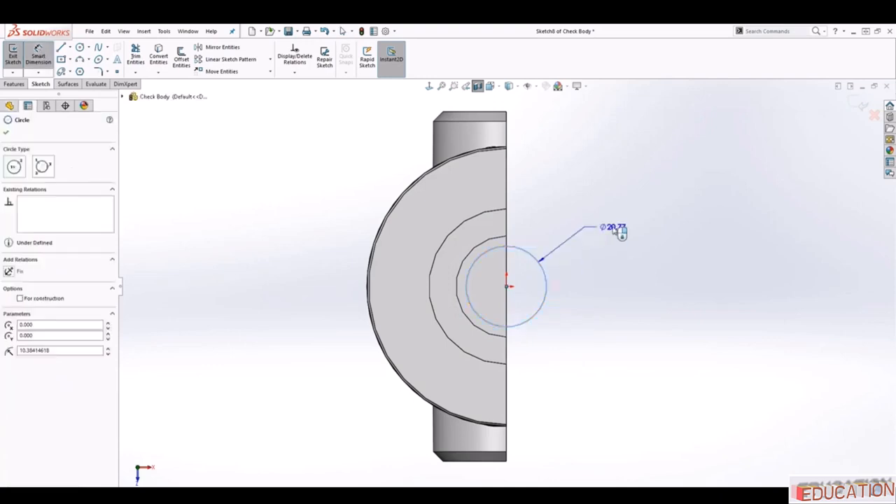
click(619, 229)
text(2)
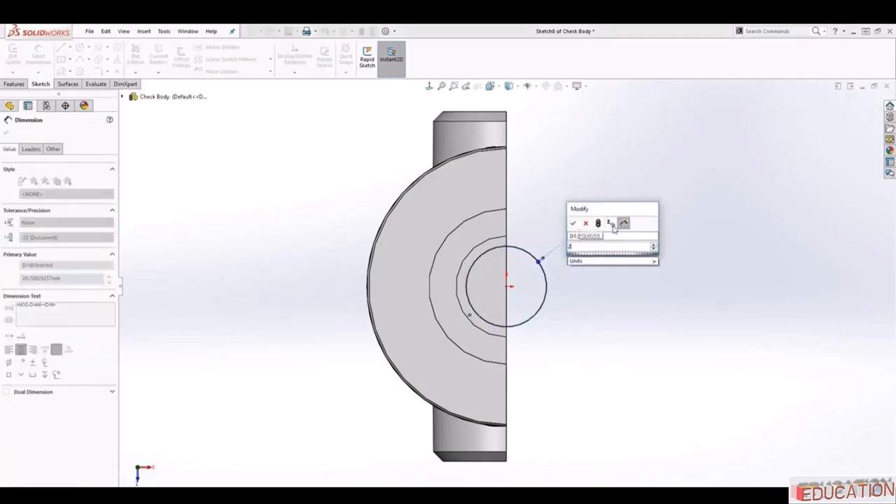
text(0.51)
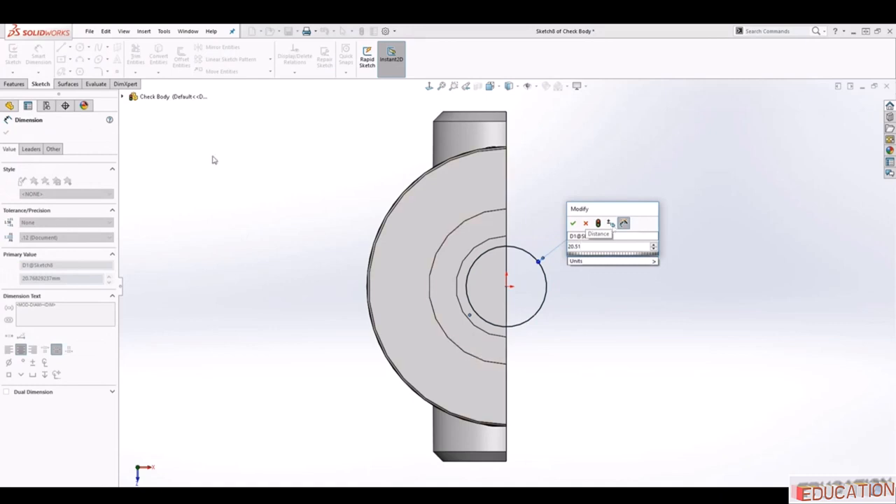
click(573, 224)
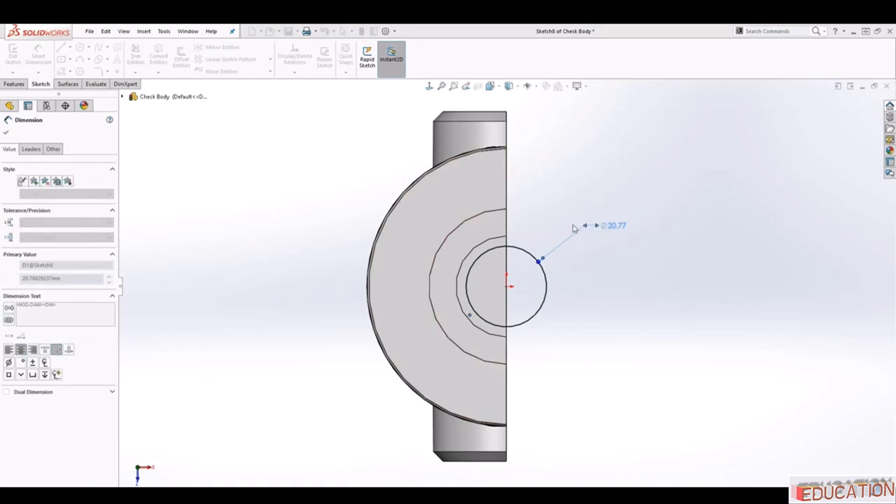
Cut the 20.51 mm circle down into the body from the bore floor with a blind depth of 22 mm.
middle_drag(619, 348, 608, 390)
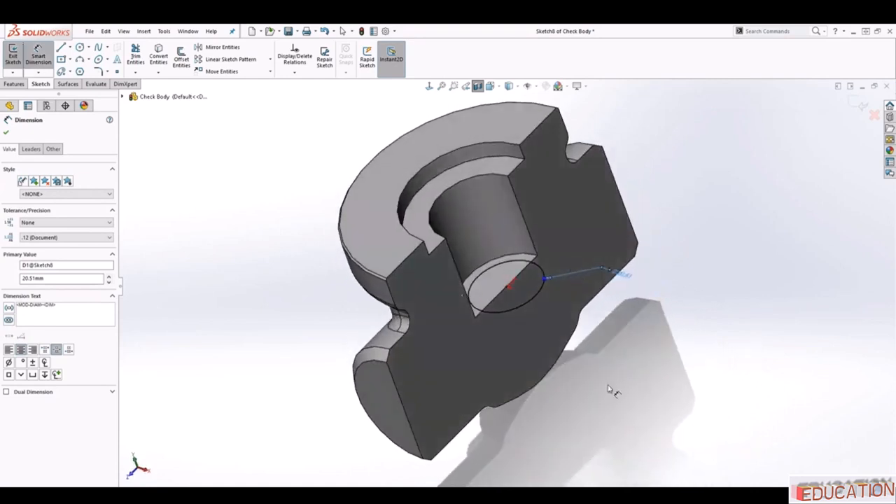
click(20, 82)
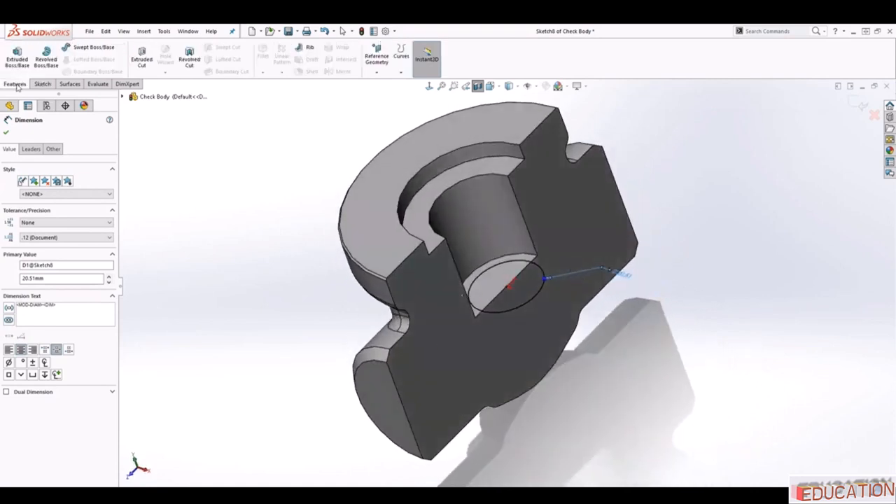
click(143, 61)
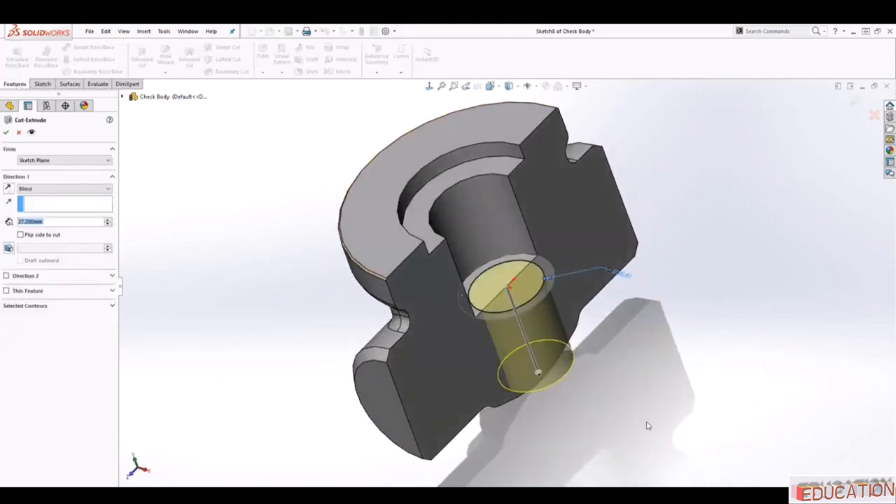
middle_drag(649, 426, 621, 368)
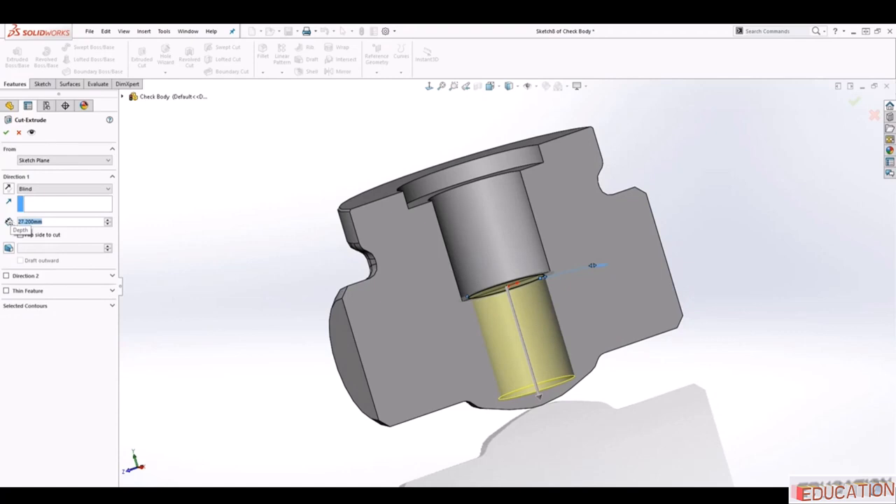
text(22)
key(Return)
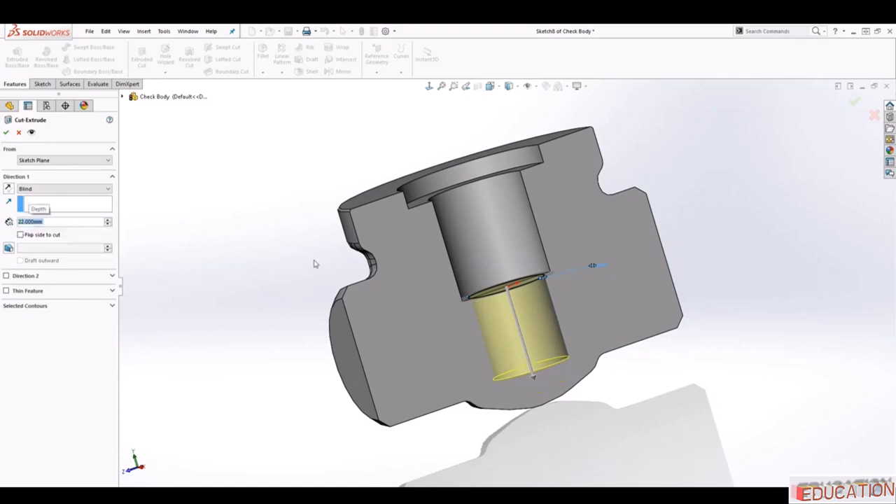
click(5, 133)
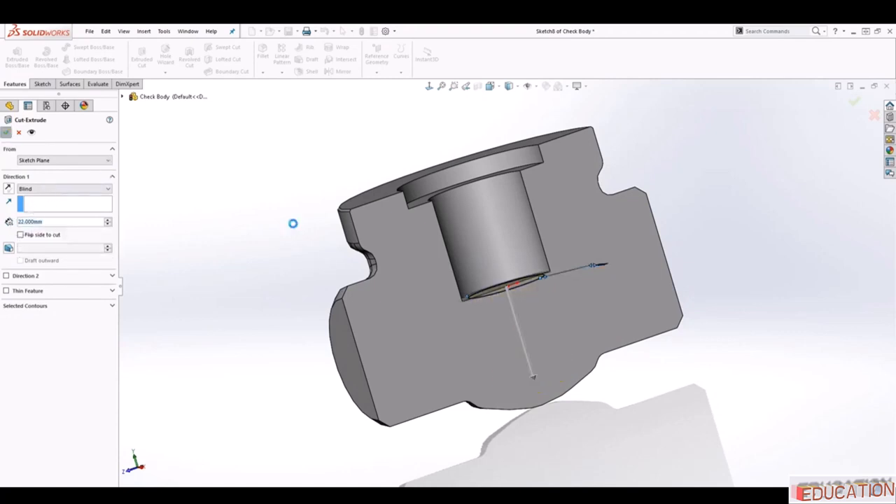
On the flat end face of the cylindrical side port, sketch a circle about 22 mm in diameter centred on the origin.
middle_drag(702, 396, 700, 452)
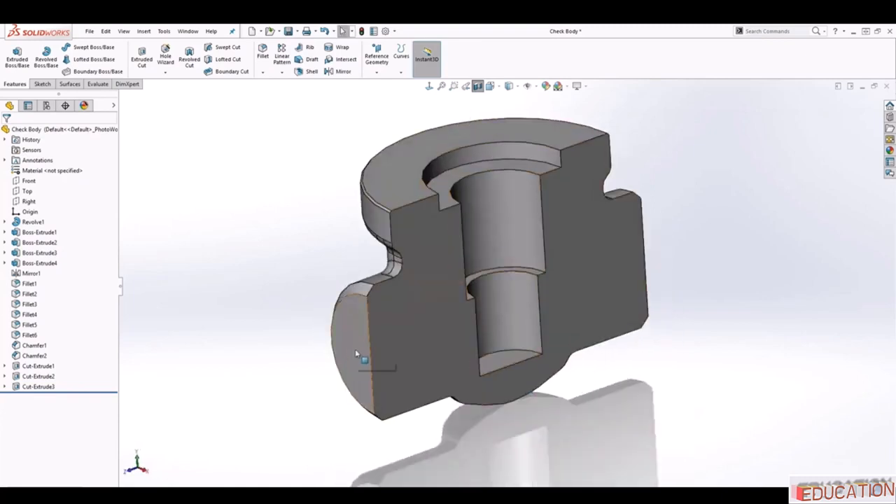
middle_drag(355, 348, 441, 394)
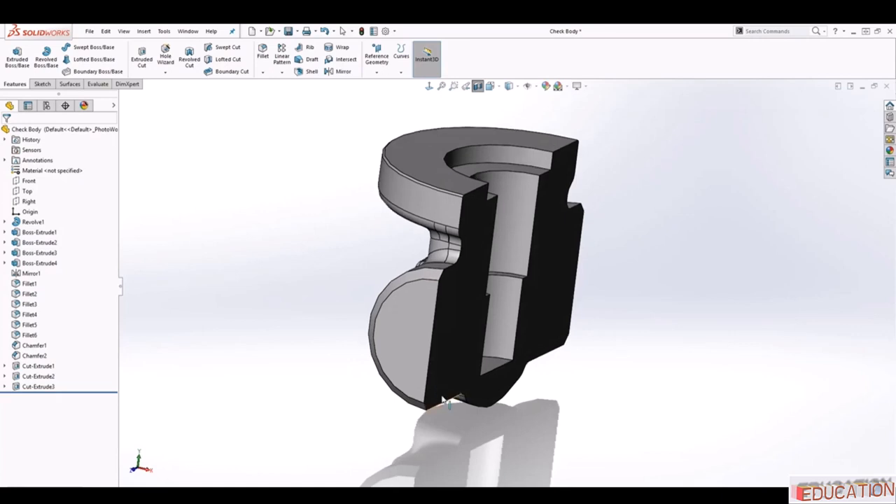
click(405, 324)
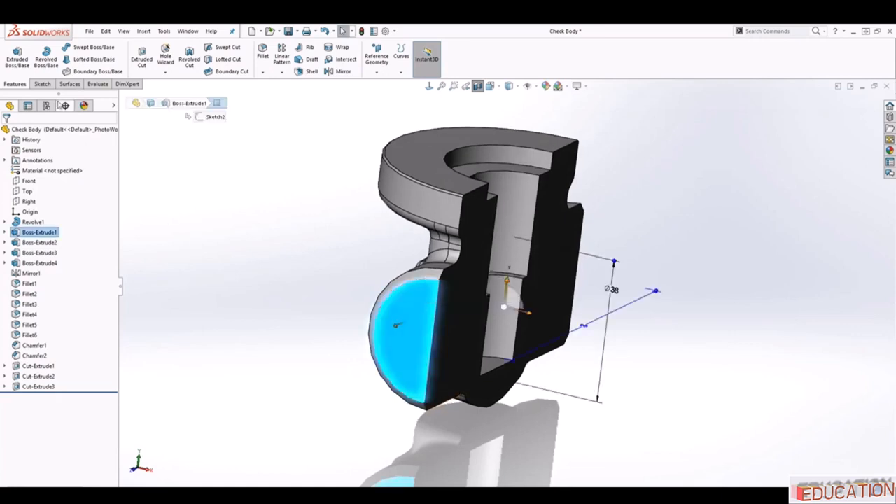
click(41, 84)
click(12, 50)
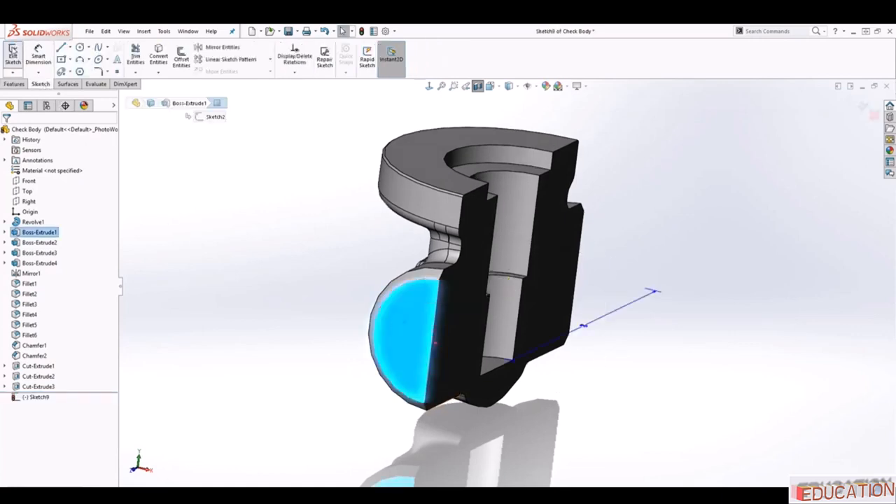
click(429, 86)
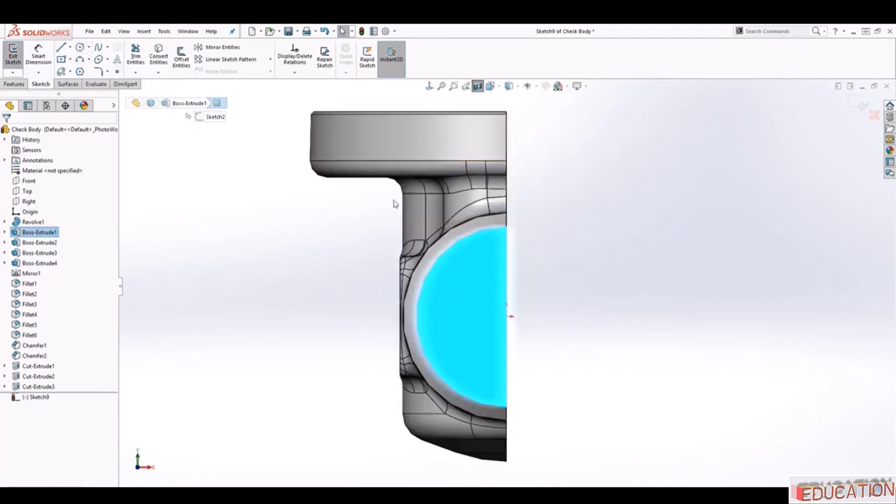
click(80, 47)
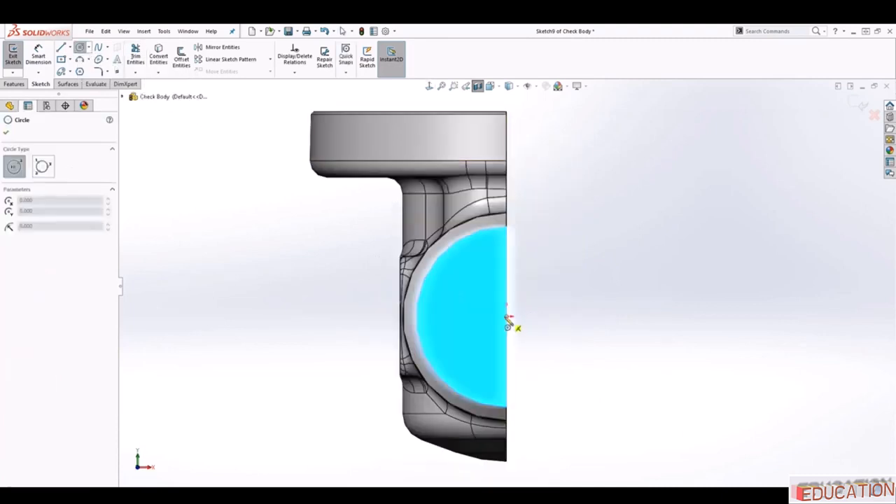
click(507, 318)
click(564, 295)
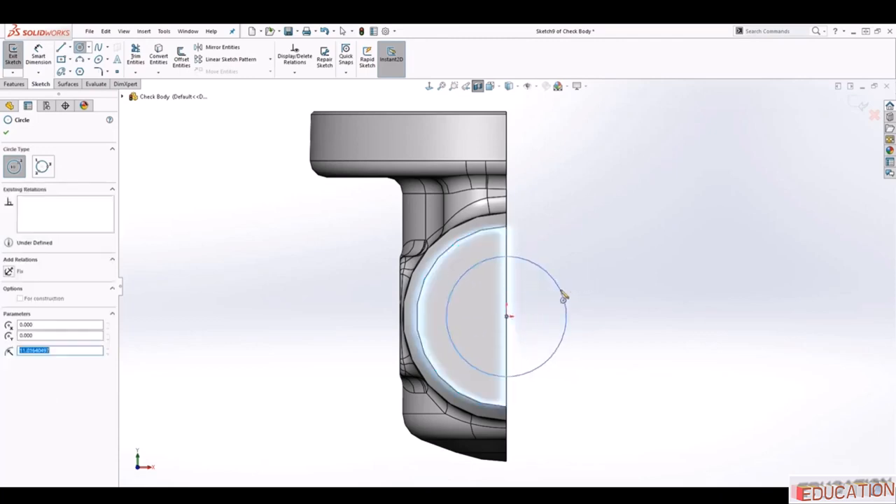
key(Escape)
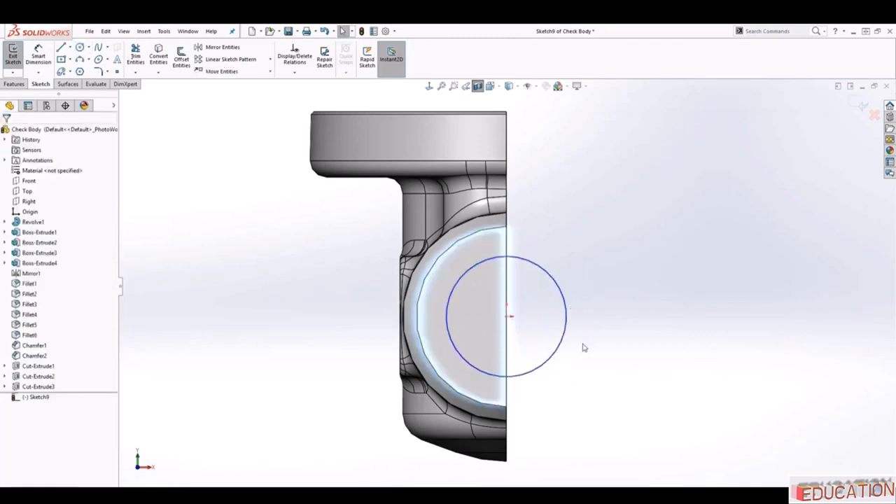
Dimension the circle on the side port's end face with a diameter of 22 mm.
click(39, 52)
click(544, 270)
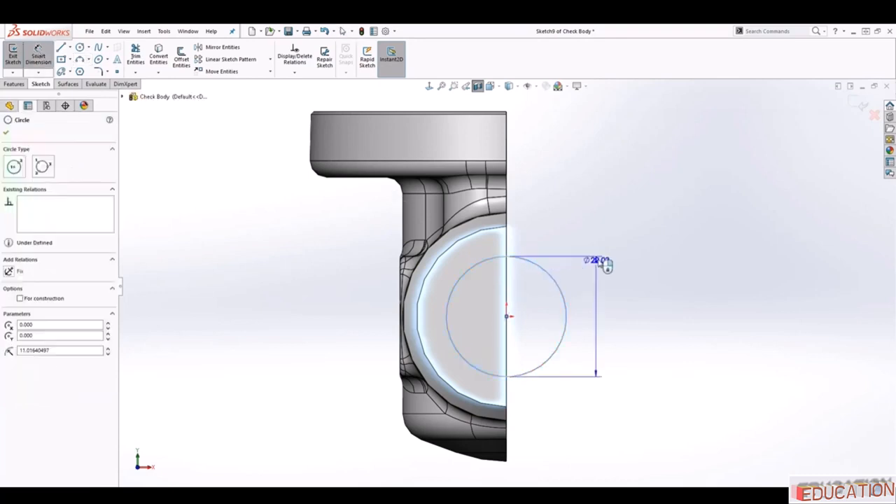
click(615, 247)
text(22)
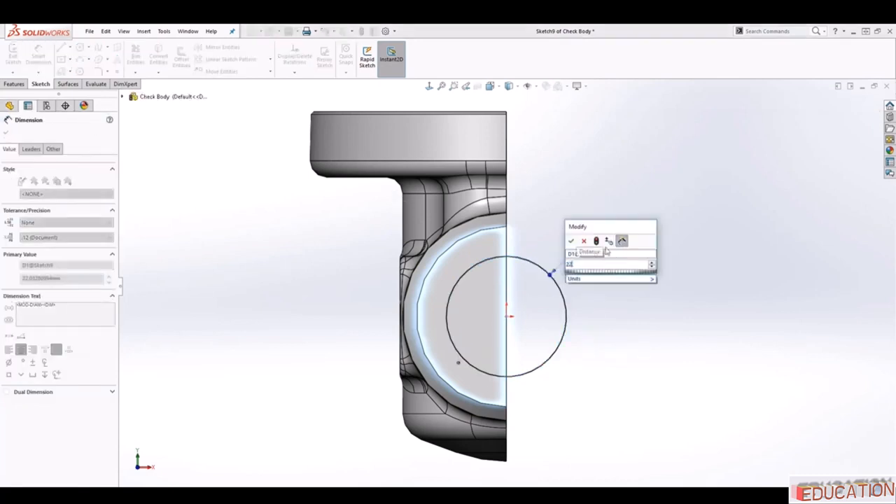
key(Return)
Cut the 22 mm circle into the side port as a blind extruded cut 12 mm deep.
mouse_move(676, 323)
middle_down()
mouse_move(629, 324)
mouse_move(605, 352)
middle_up()
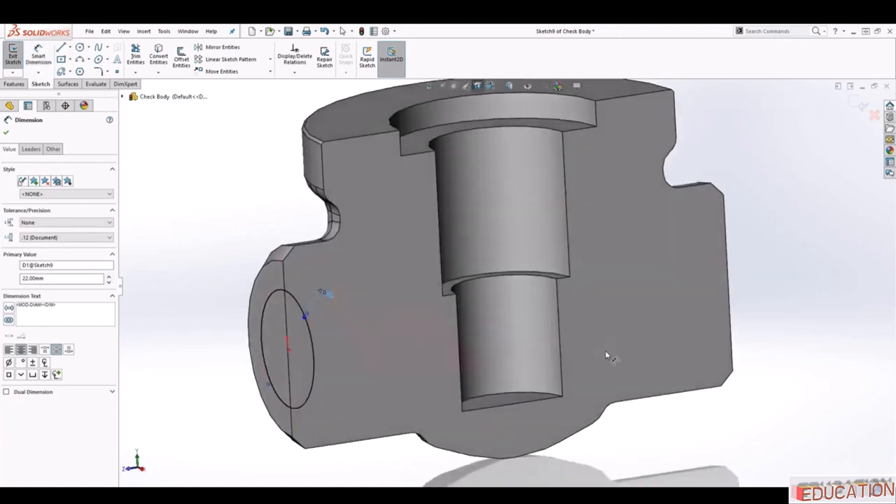
click(14, 83)
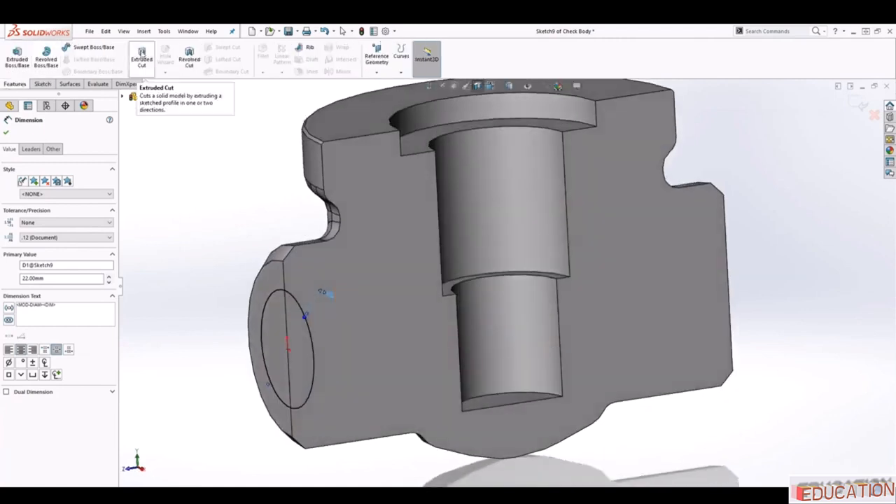
click(143, 56)
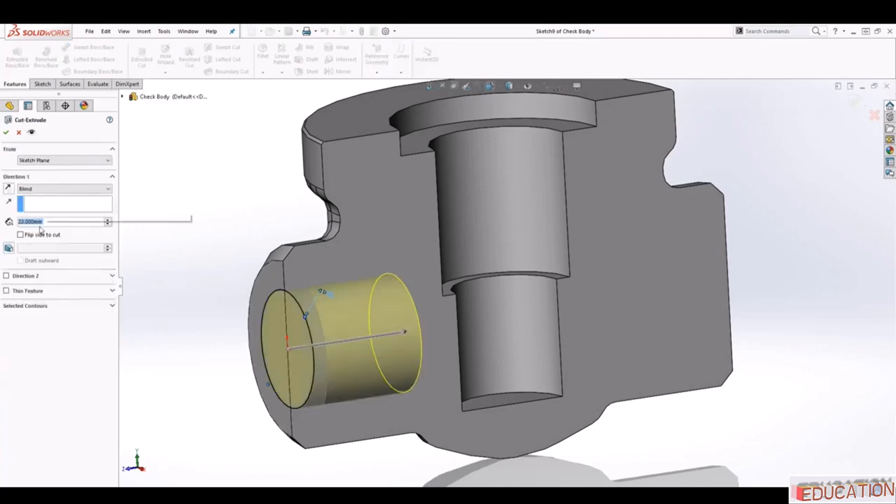
text(12)
key(Return)
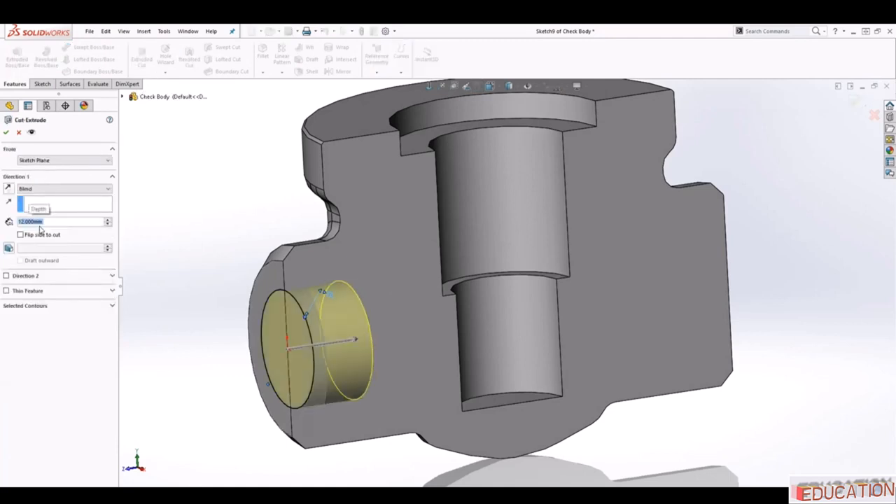
click(6, 133)
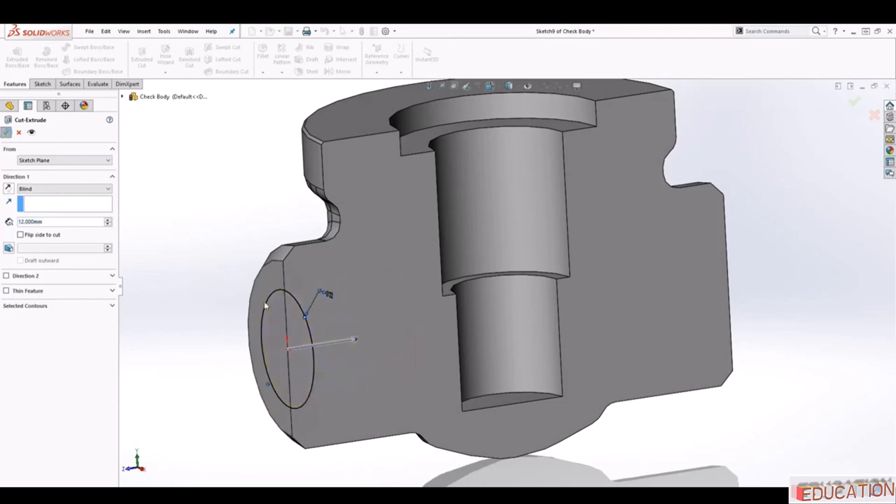
Start a sketch on the floor of the new port bore and draw a circle about 16 mm in diameter centred on the origin.
mouse_move(297, 393)
middle_down()
mouse_move(243, 364)
mouse_move(244, 423)
mouse_move(291, 394)
middle_up()
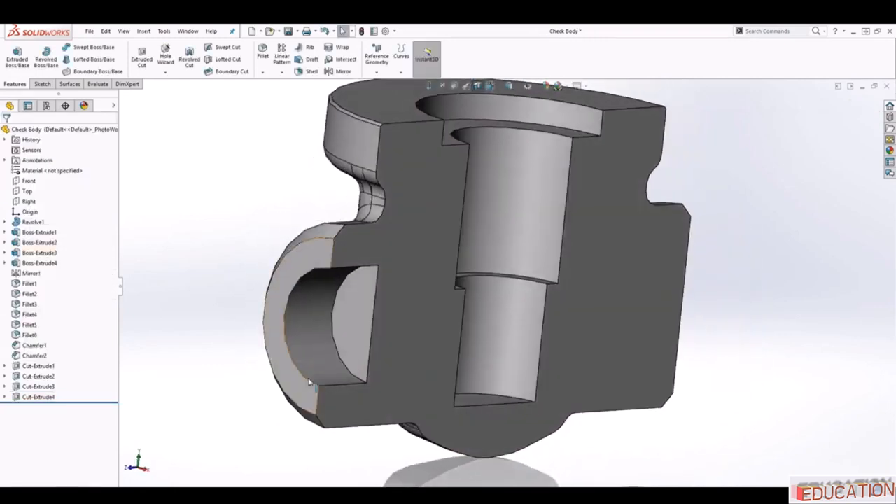
click(357, 321)
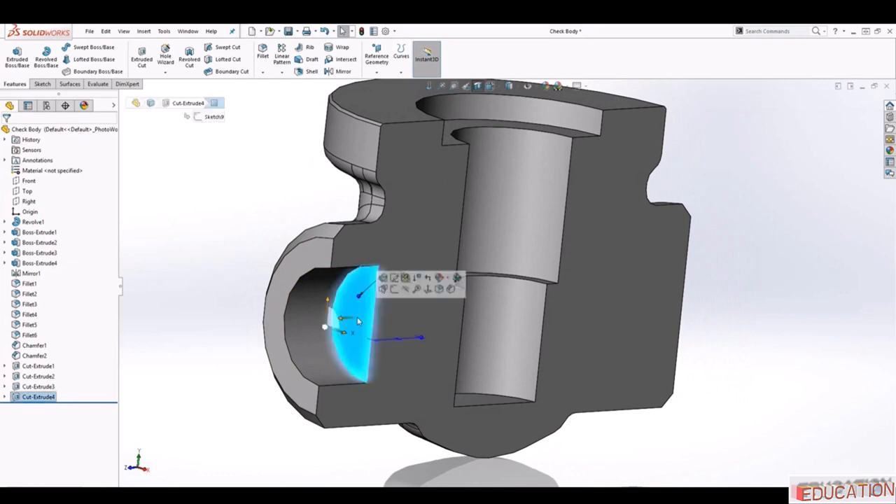
click(42, 84)
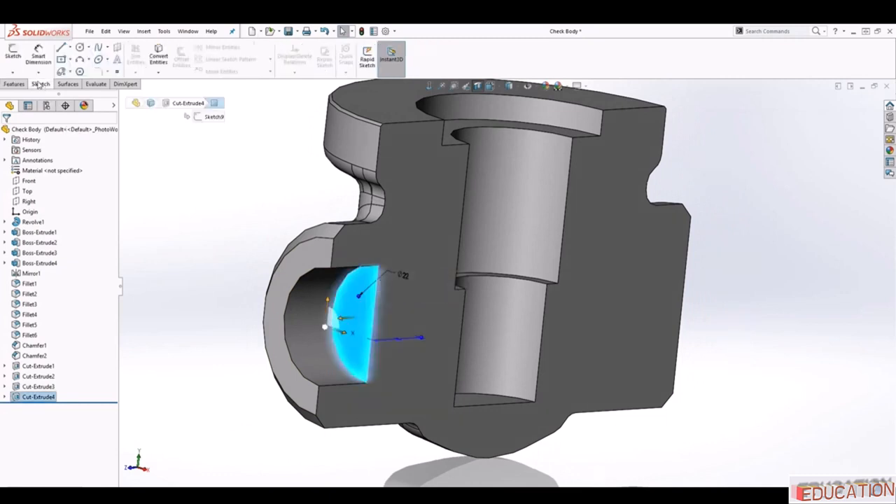
click(13, 55)
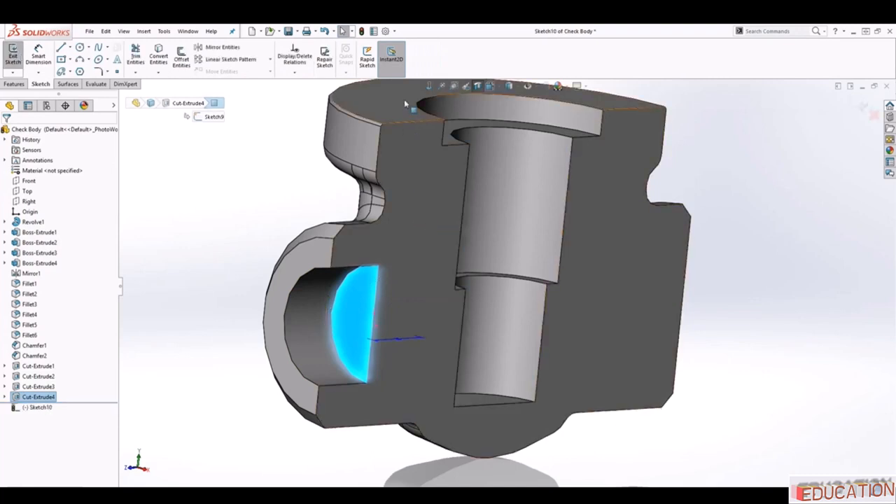
click(80, 47)
click(506, 316)
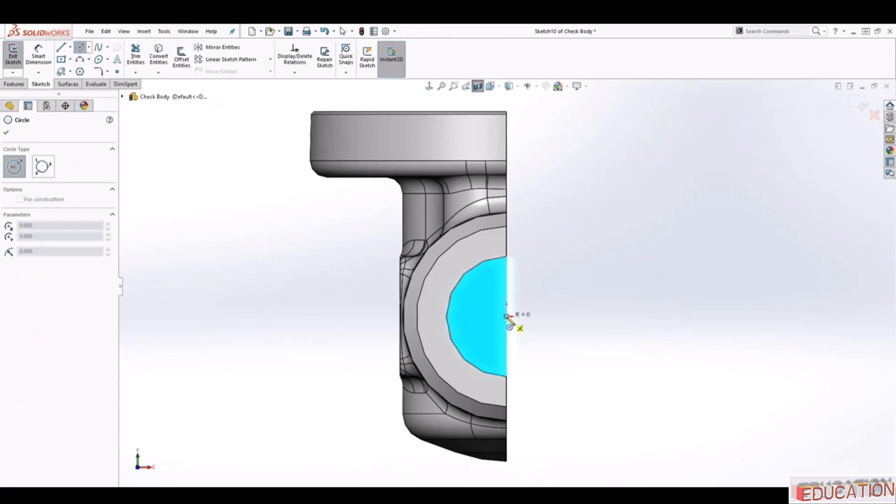
click(536, 287)
key(Escape)
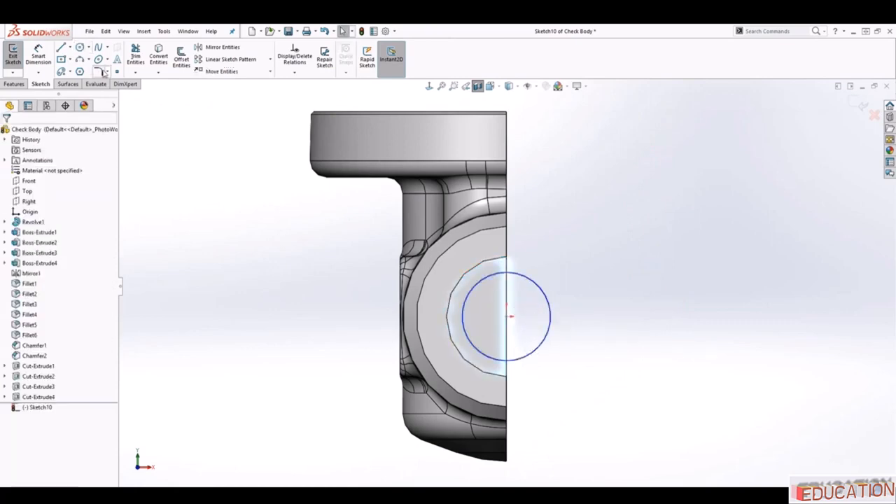
Dimension the circle on the bore floor with a diameter of 18 mm.
click(37, 53)
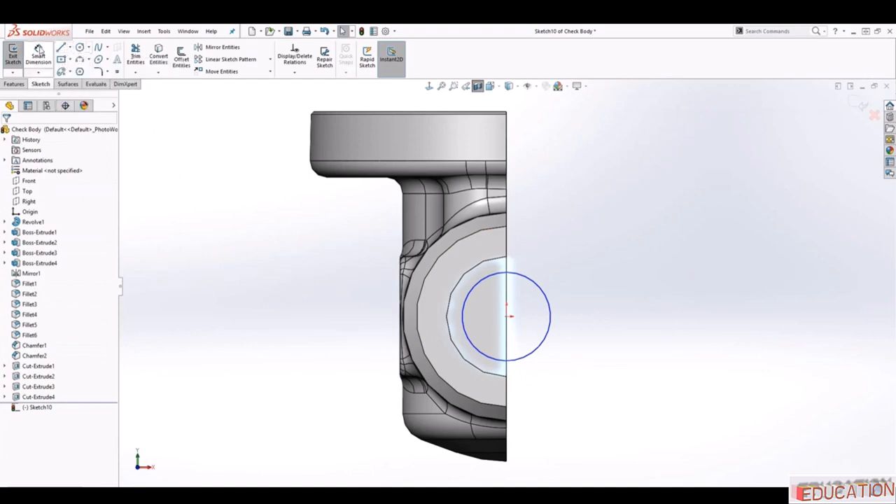
click(538, 354)
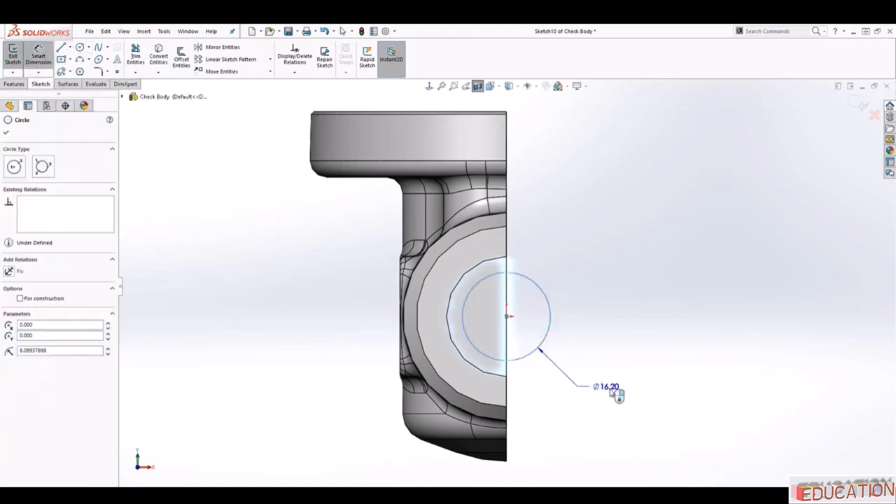
click(617, 396)
text(15)
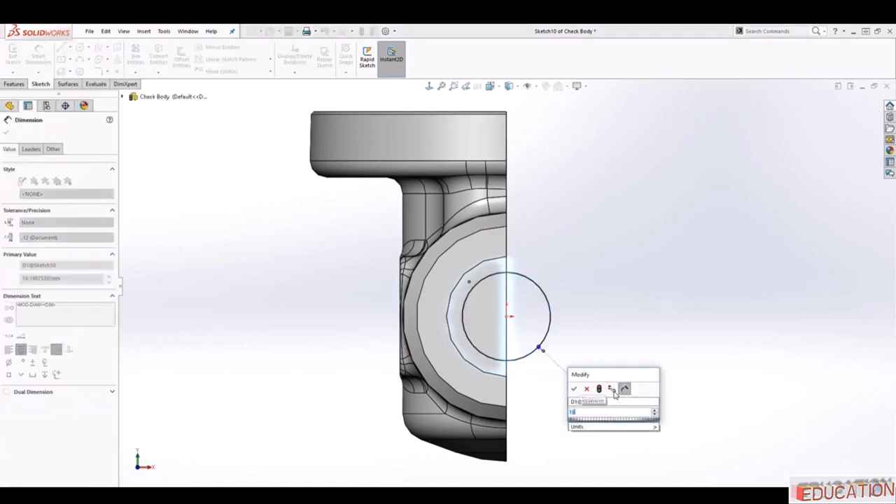
key(Return)
Cut the 18 mm circle deeper into the body as a blind extruded cut with a depth of 10 mm.
middle_drag(693, 396, 606, 402)
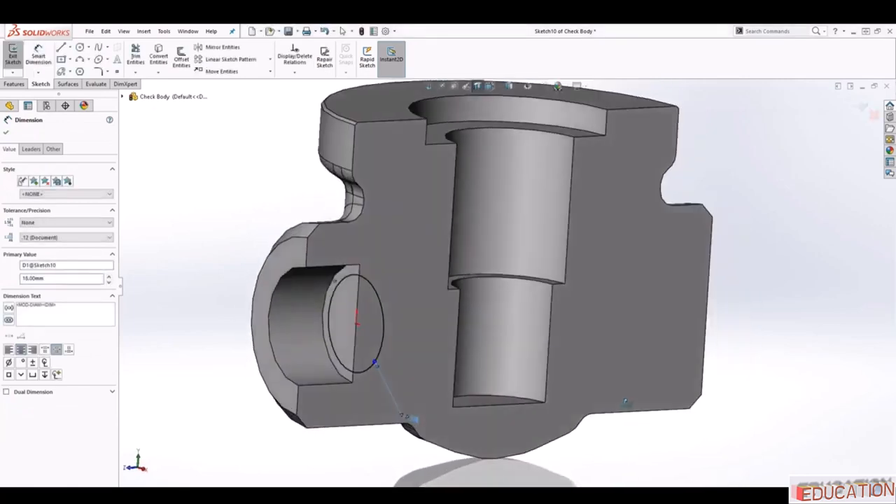
click(14, 84)
click(141, 56)
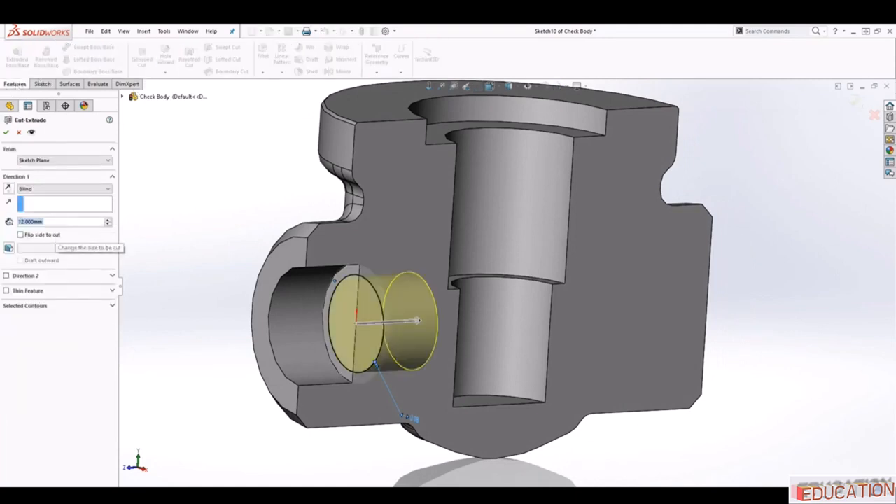
text(10)
key(Return)
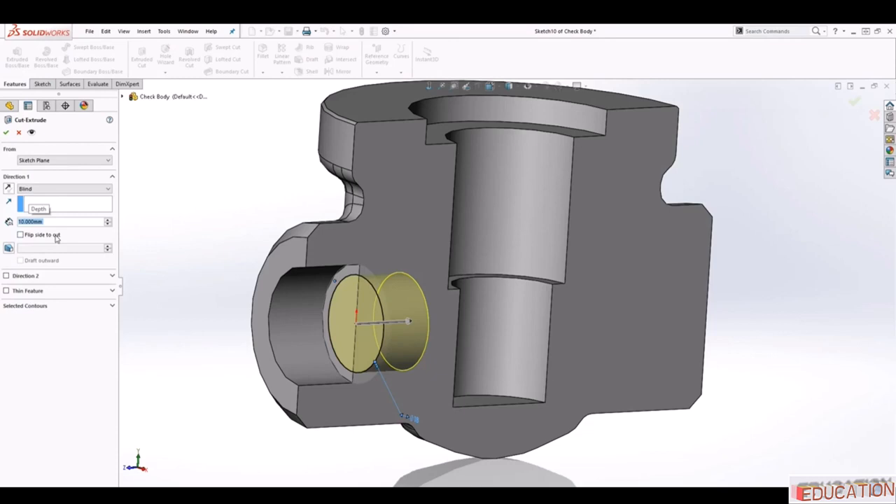
click(5, 133)
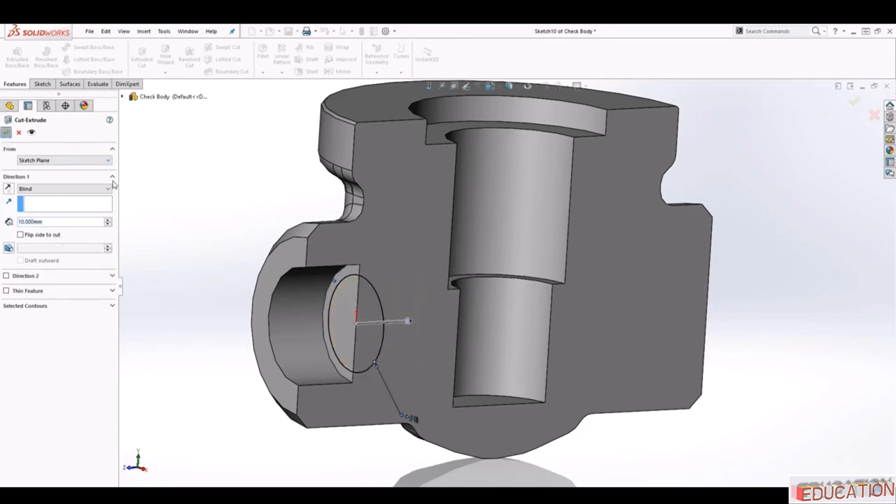
Mirror the two stepped port cuts, Cut-Extrude4 and Cut-Extrude5, about the Front plane to the opposite port.
middle_drag(356, 316, 684, 247)
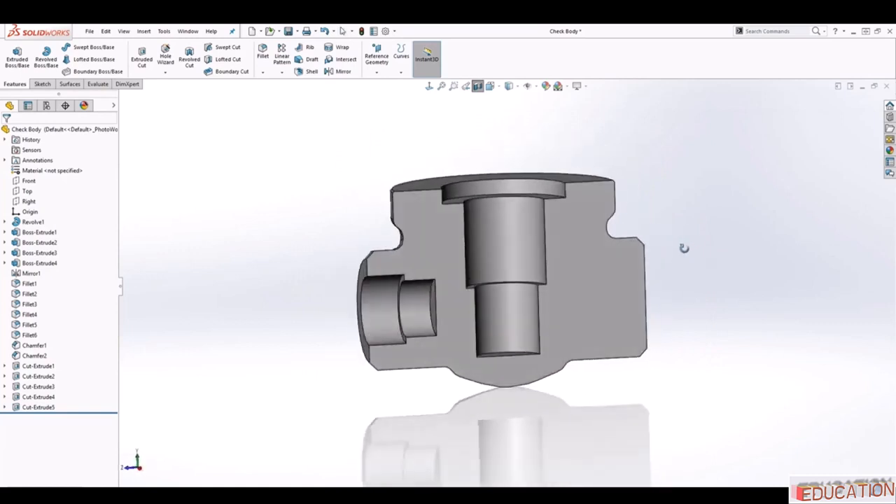
scroll(656, 264, down, 2)
scroll(638, 273, up, 2)
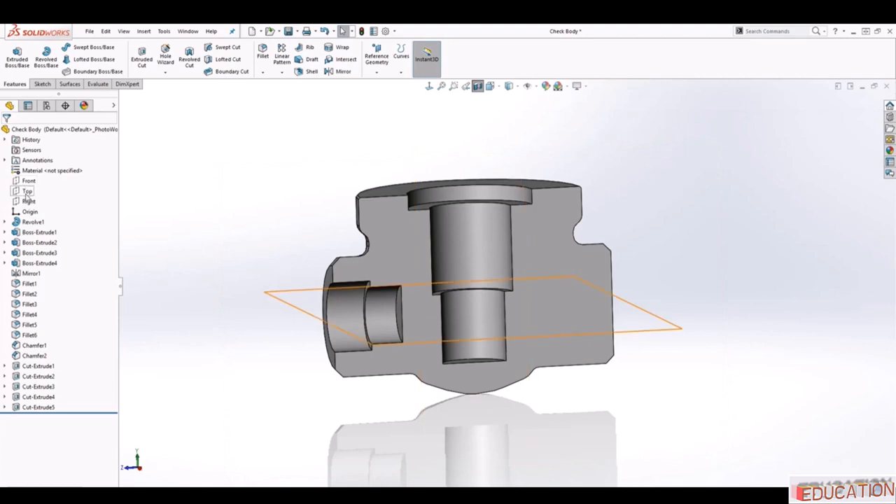
click(26, 181)
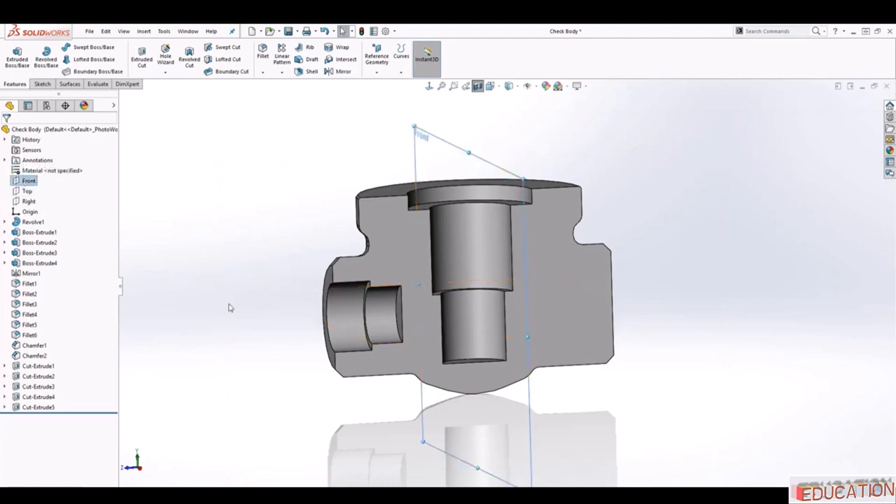
mouse_move(230, 306)
middle_down()
mouse_move(205, 296)
mouse_move(213, 303)
middle_up()
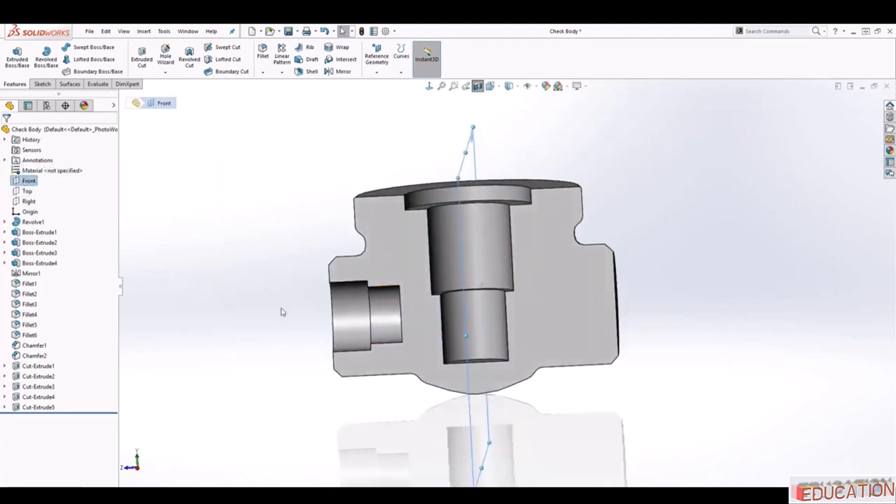
click(231, 223)
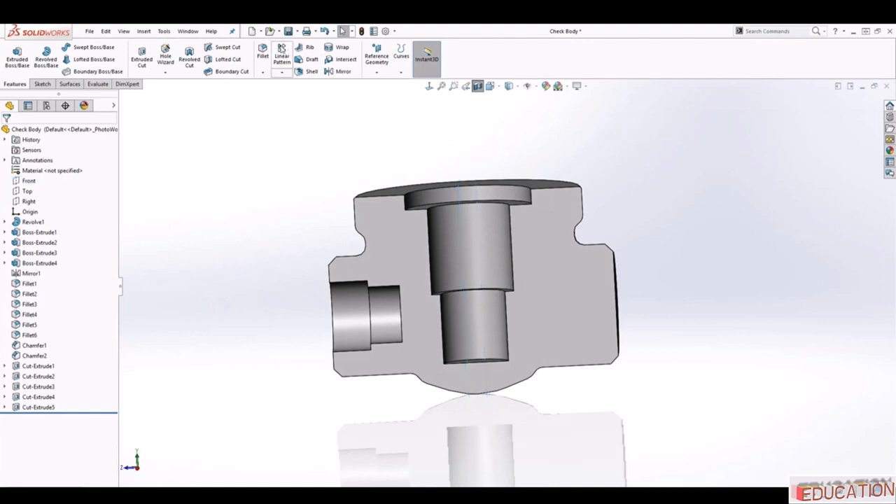
click(336, 72)
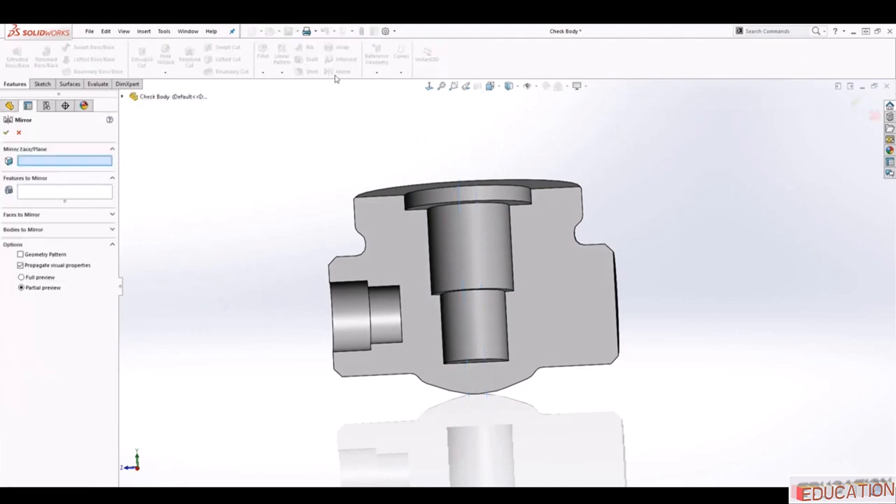
click(123, 97)
click(157, 148)
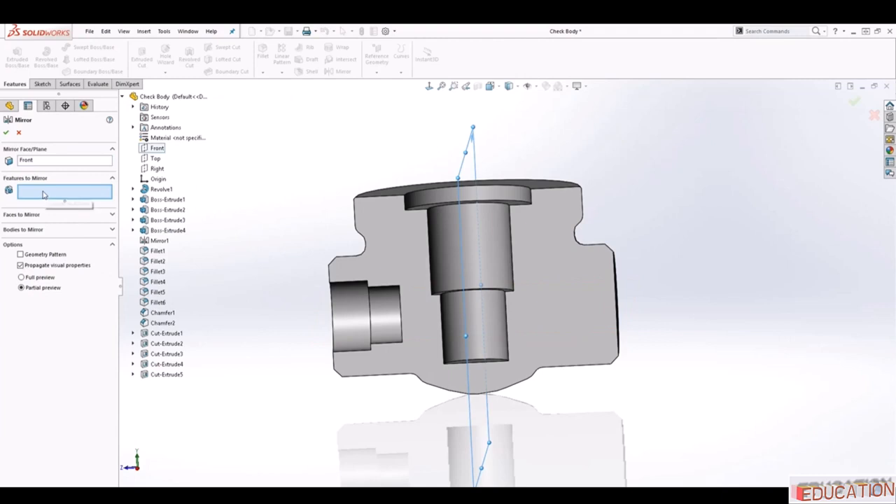
click(168, 365)
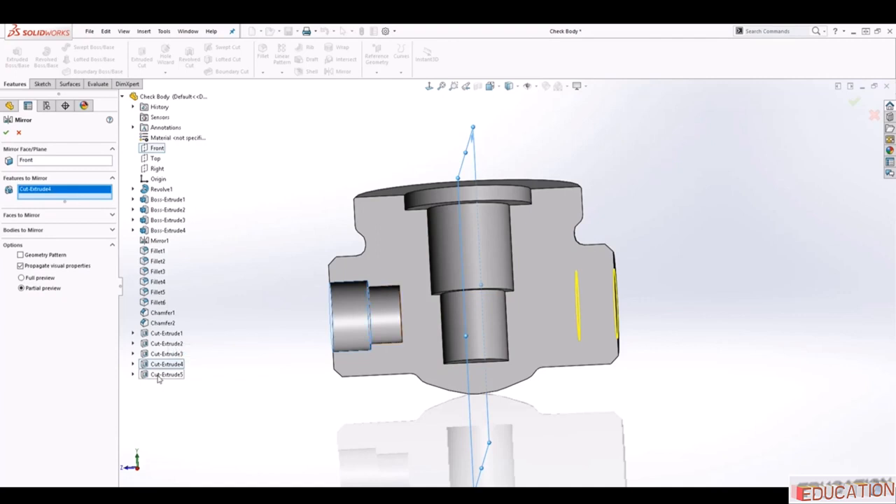
click(160, 376)
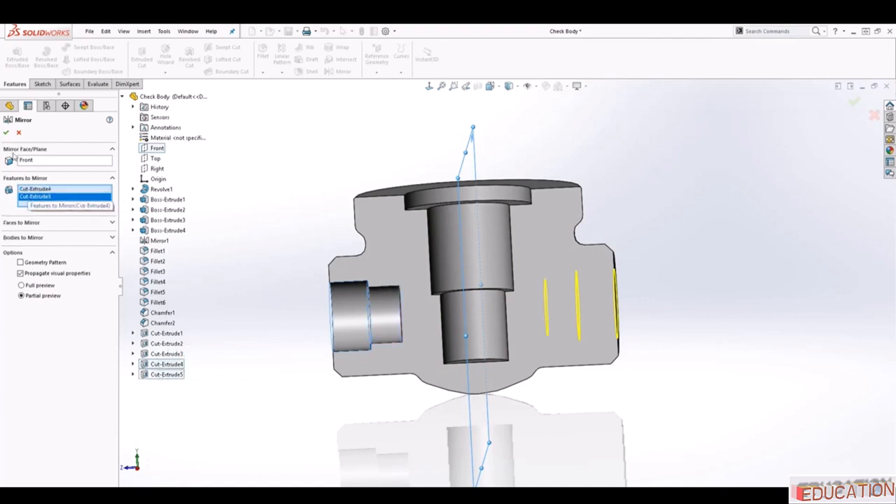
click(6, 132)
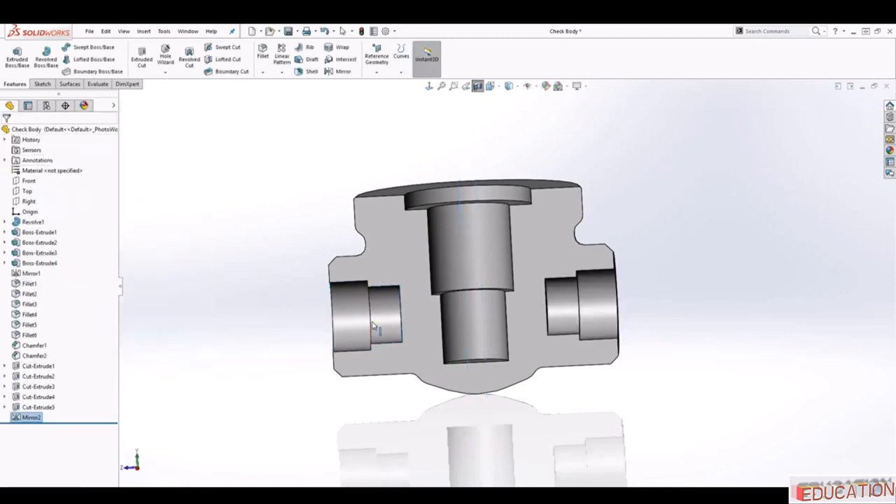
Turn off the section view to show the whole valve body and save the Check Body part.
middle_drag(259, 278, 370, 354)
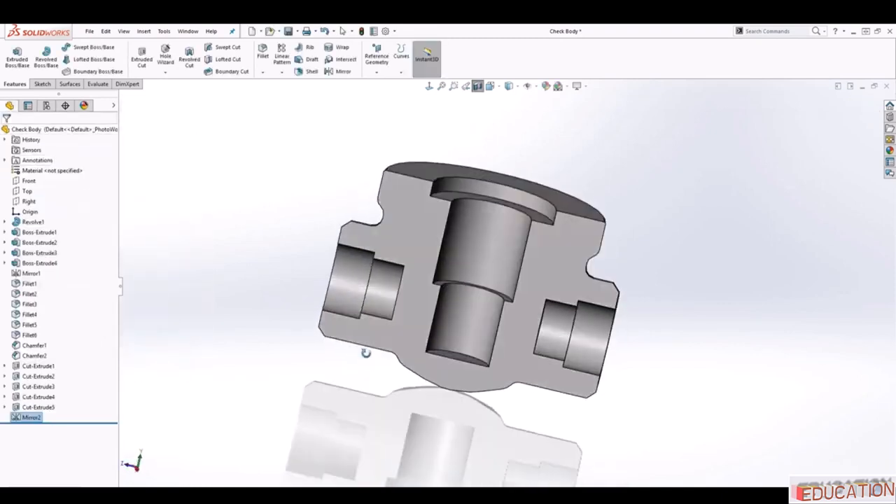
click(429, 87)
click(535, 214)
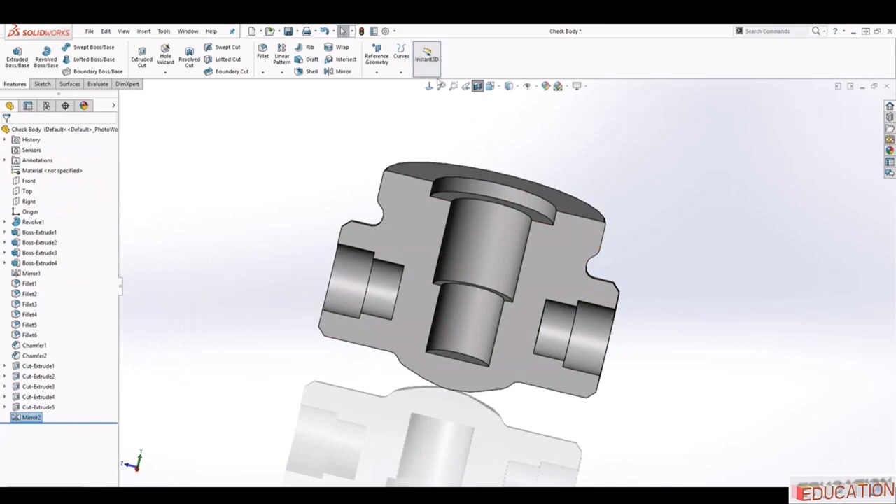
click(544, 166)
middle_drag(623, 386, 620, 344)
click(479, 87)
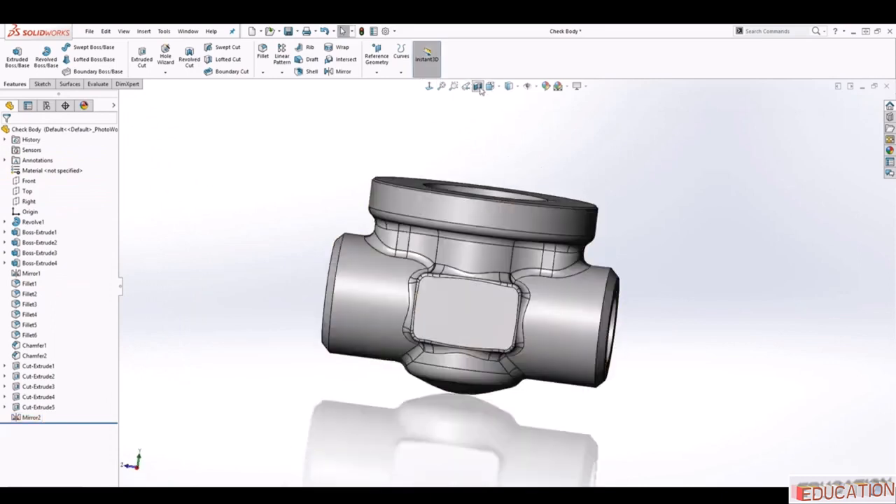
middle_drag(495, 117, 423, 360)
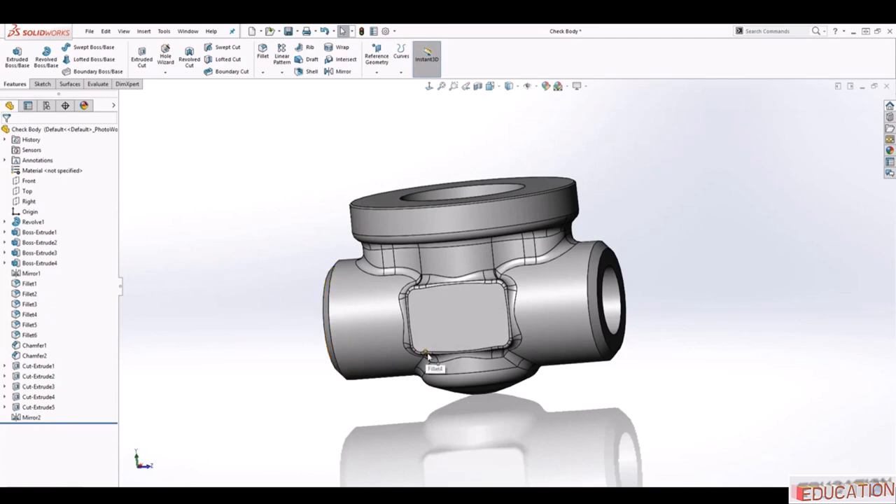
click(288, 31)
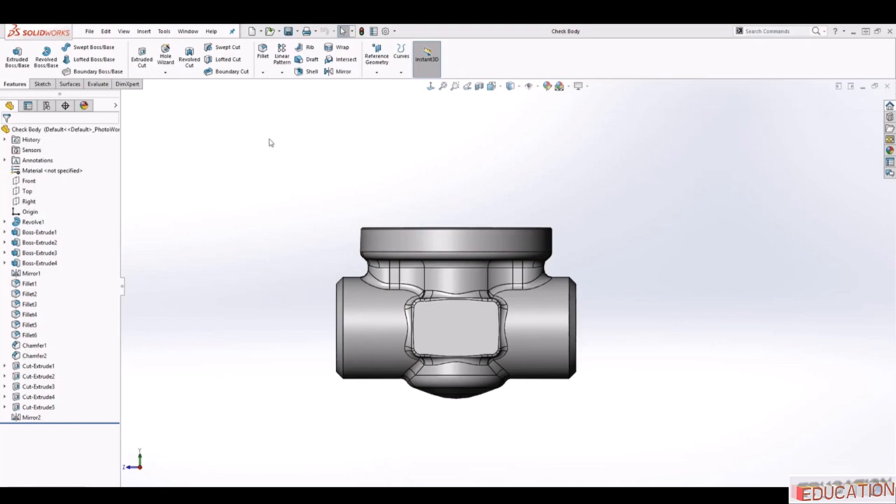
Start a sketch on the Right plane and section the valve body along the Right plane.
click(29, 200)
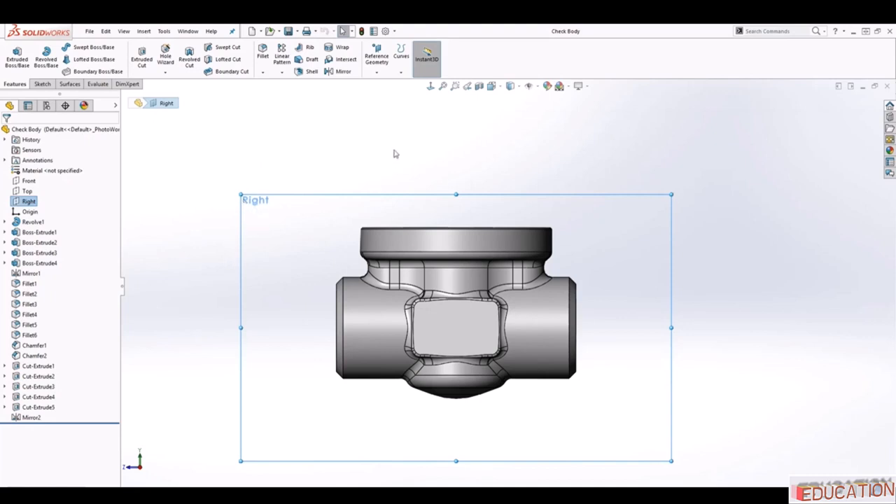
click(42, 84)
click(13, 53)
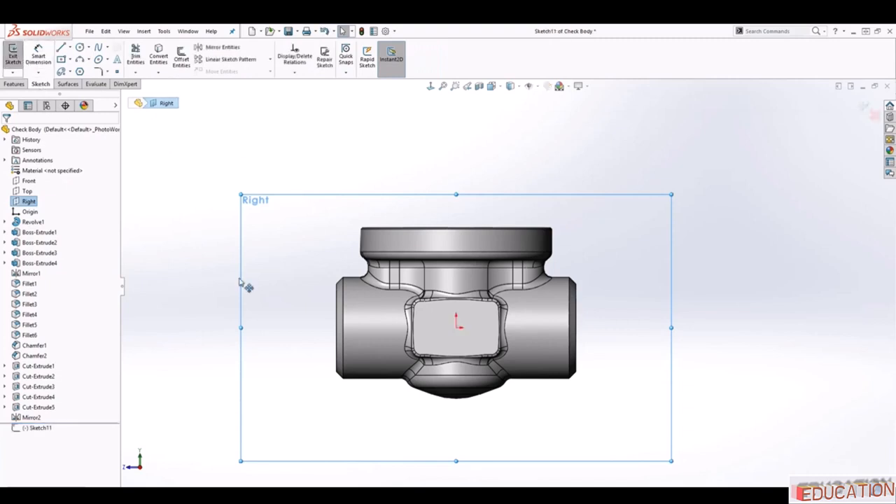
click(479, 85)
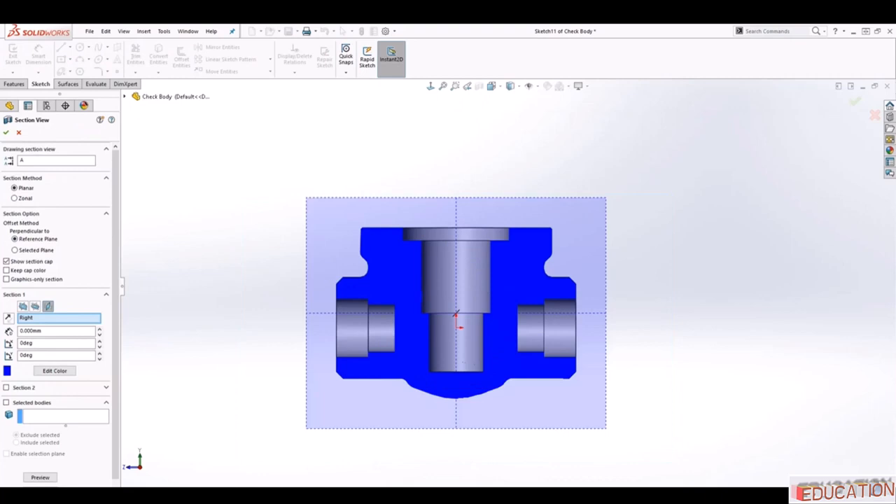
click(7, 132)
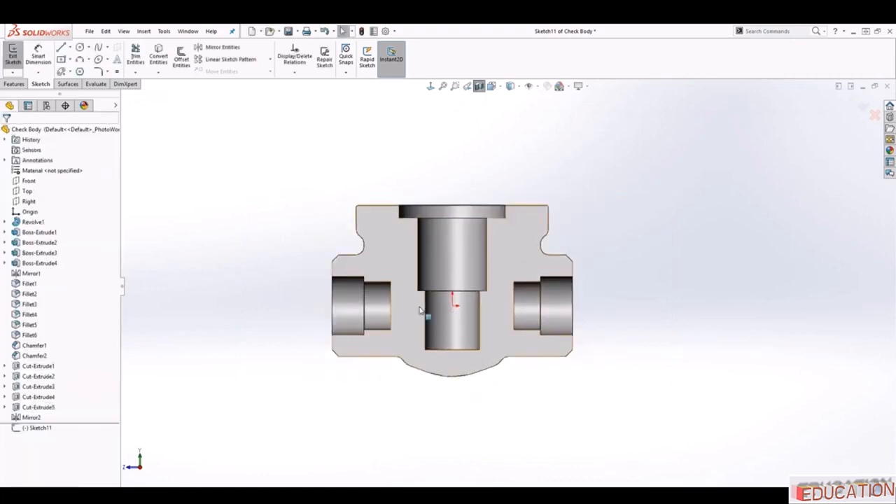
scroll(529, 265, up, 2)
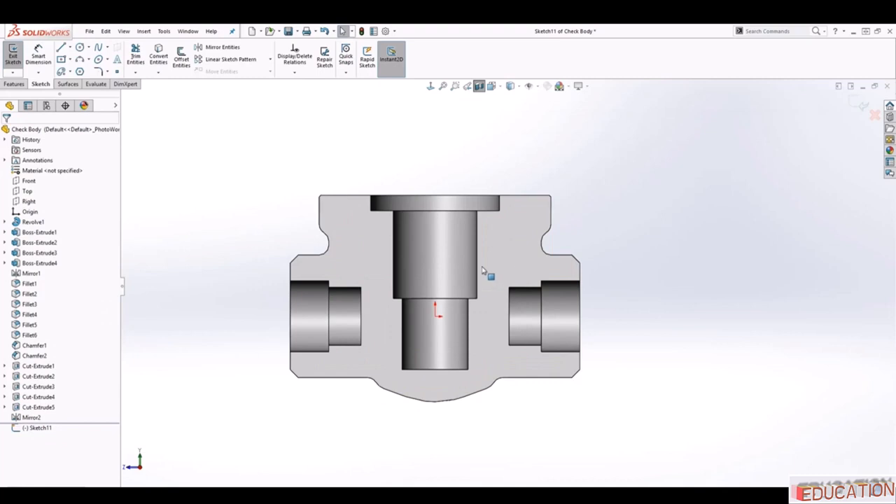
Sketch a vertical line from the origin to the midpoint of the body's top edge and make it construction geometry.
click(61, 47)
click(435, 315)
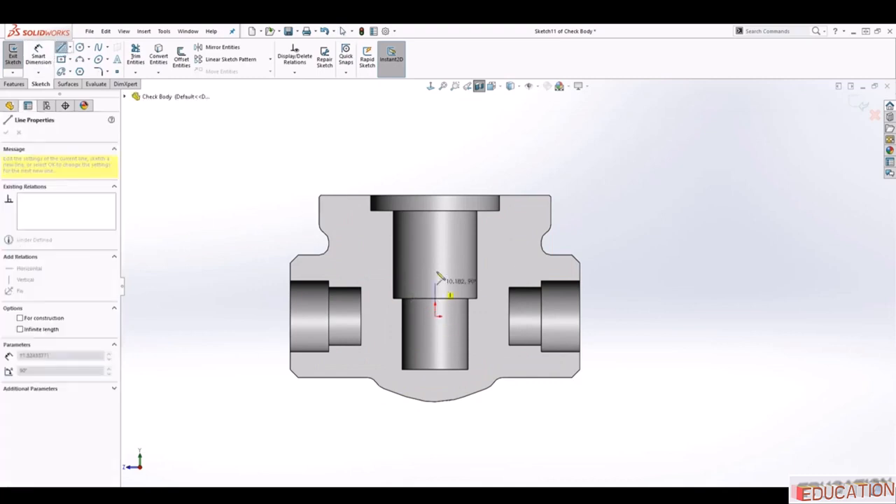
double_click(435, 196)
key(Escape)
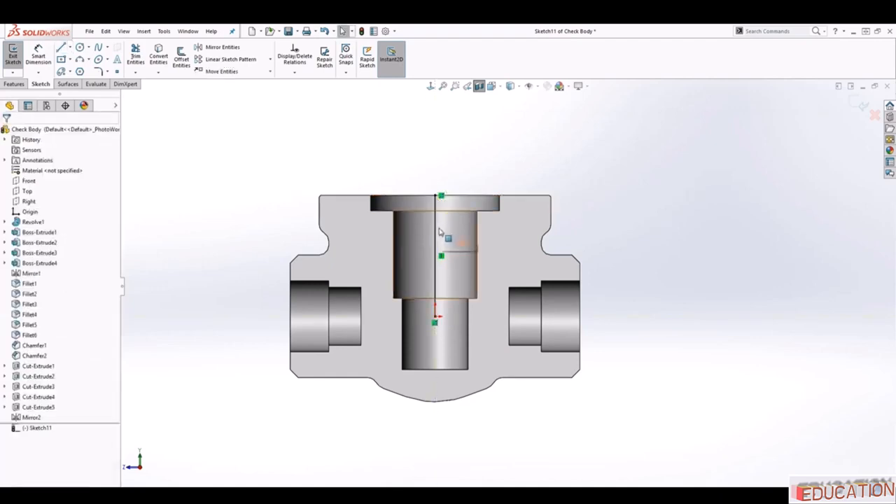
click(436, 235)
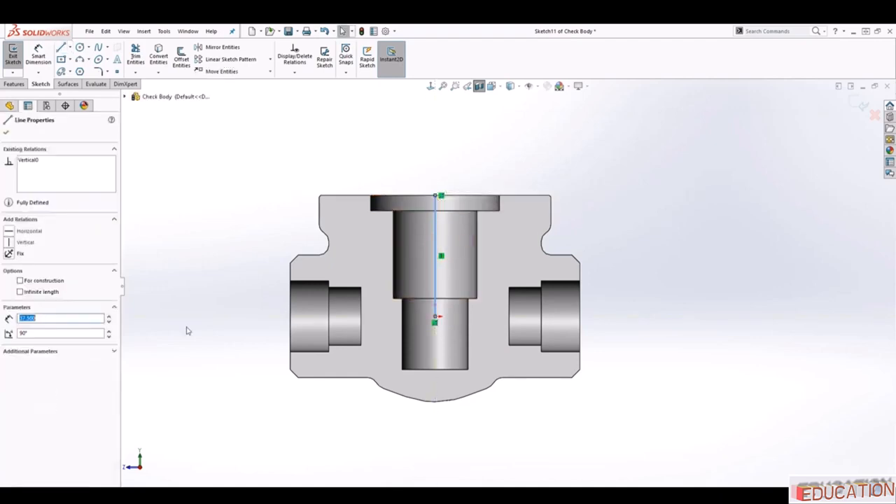
click(20, 280)
key(Escape)
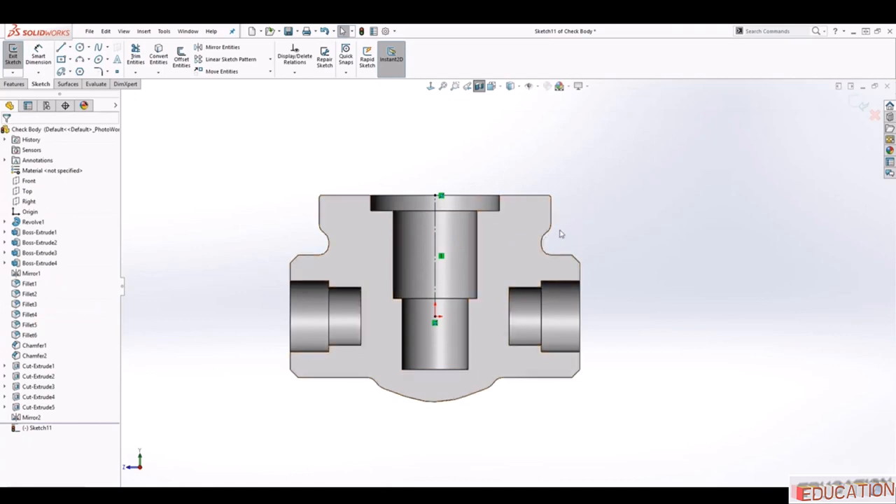
Sketch a slanted line about 45 mm long from the port bore beyond the centerline into the upper central bore.
key(l)
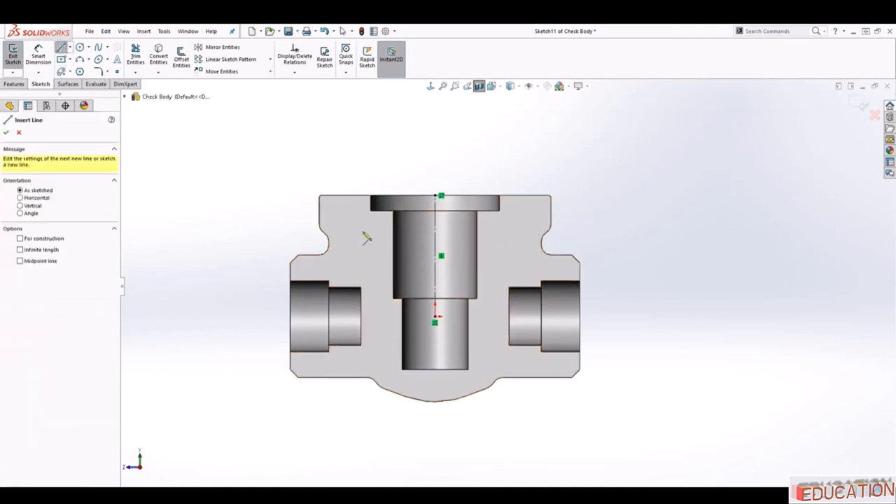
click(346, 327)
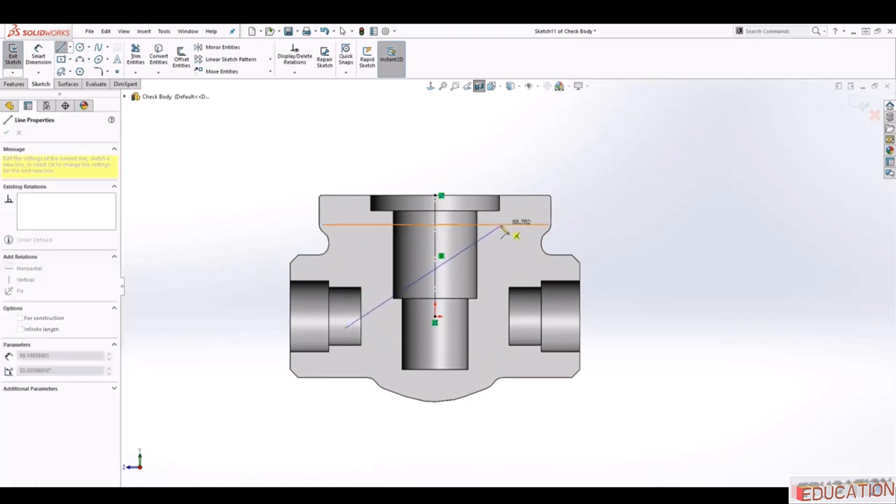
click(463, 246)
key(Escape)
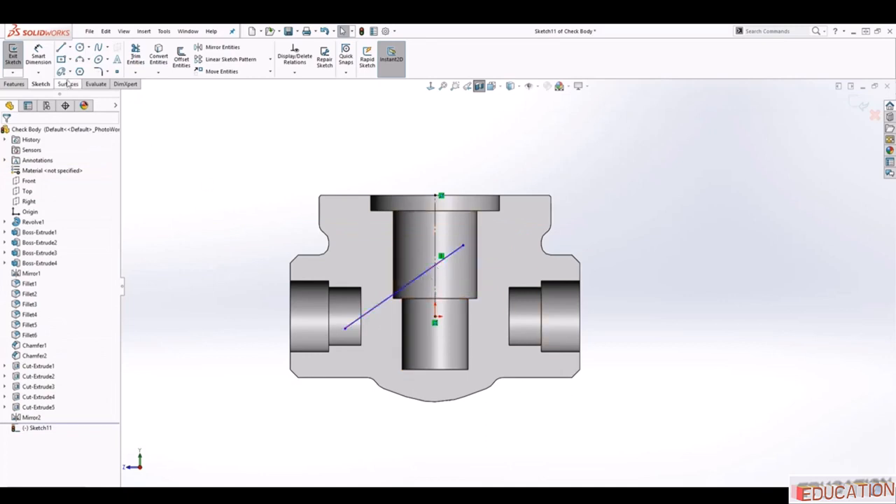
Dimension the slanted line at 45° to the centerline and move its upper endpoint onto the body's top edge.
click(38, 54)
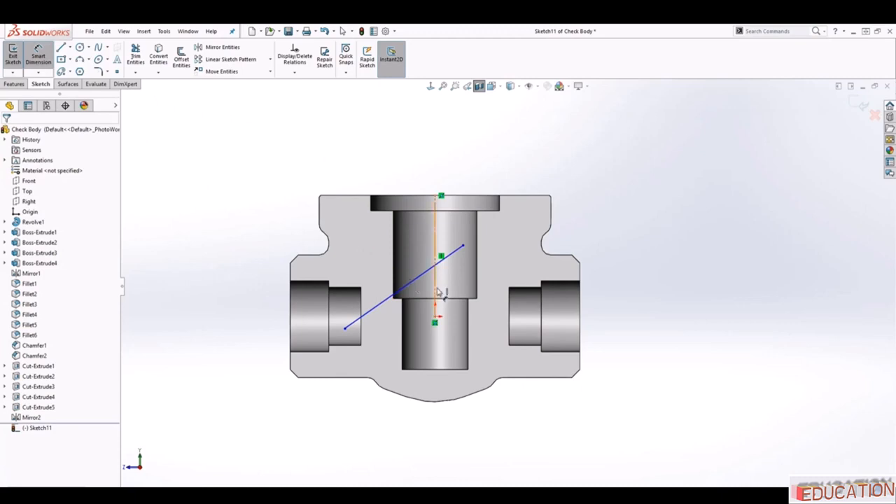
click(437, 292)
click(425, 271)
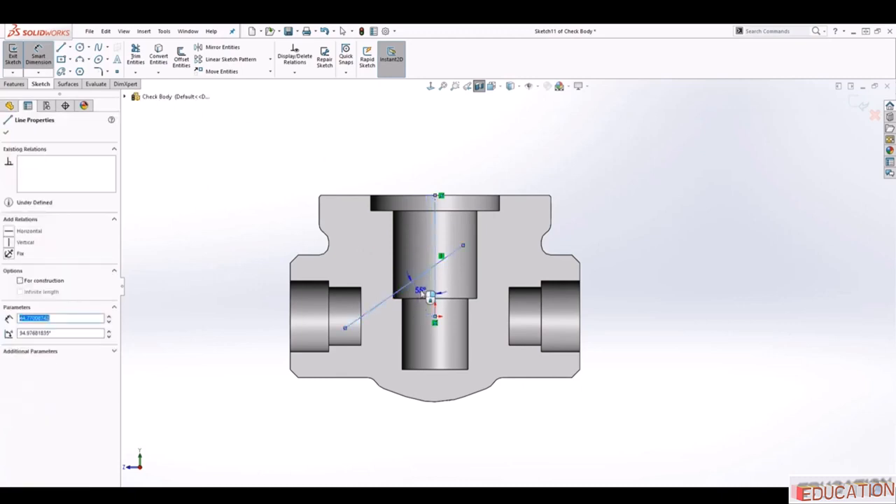
click(424, 294)
text(45)
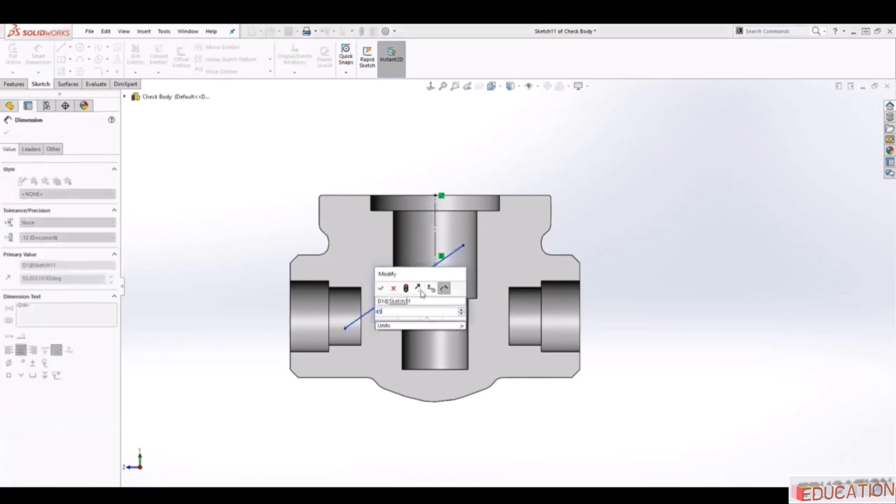
key(Return)
key(Escape)
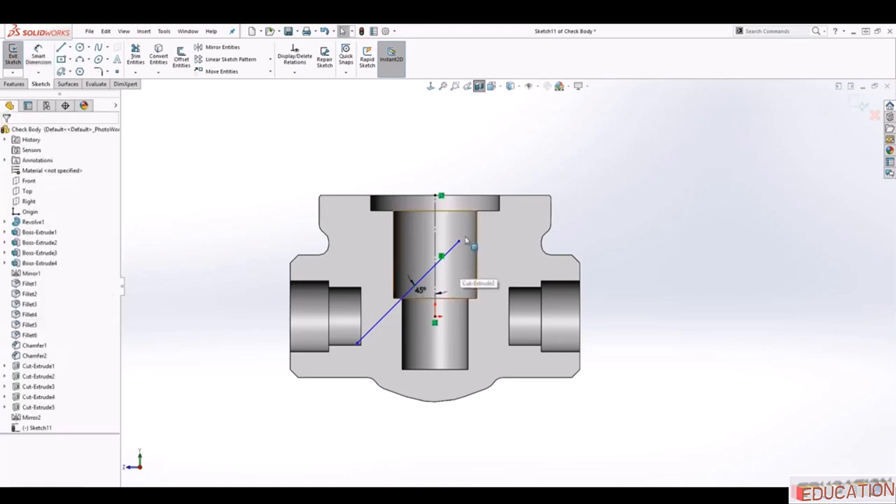
drag(459, 243, 492, 196)
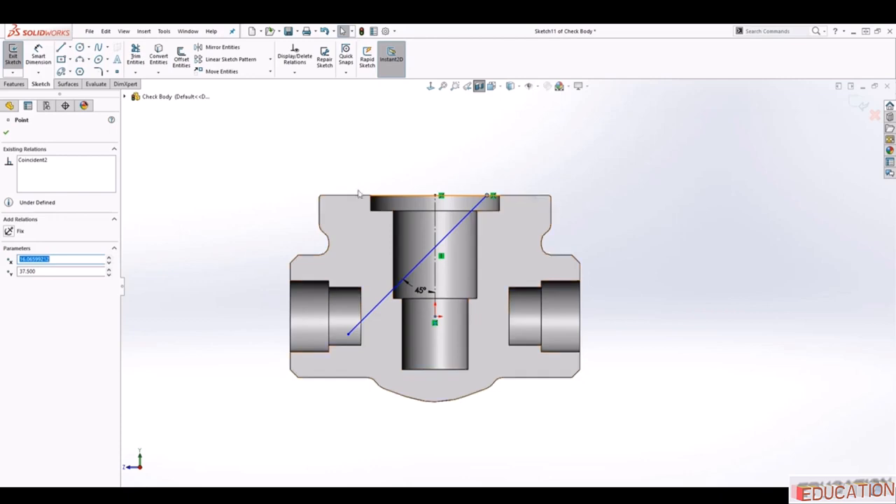
click(38, 54)
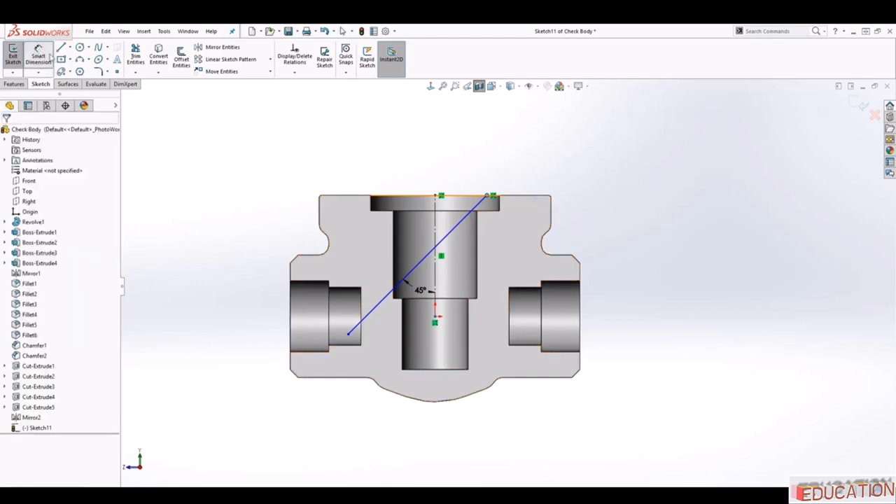
click(436, 196)
click(488, 197)
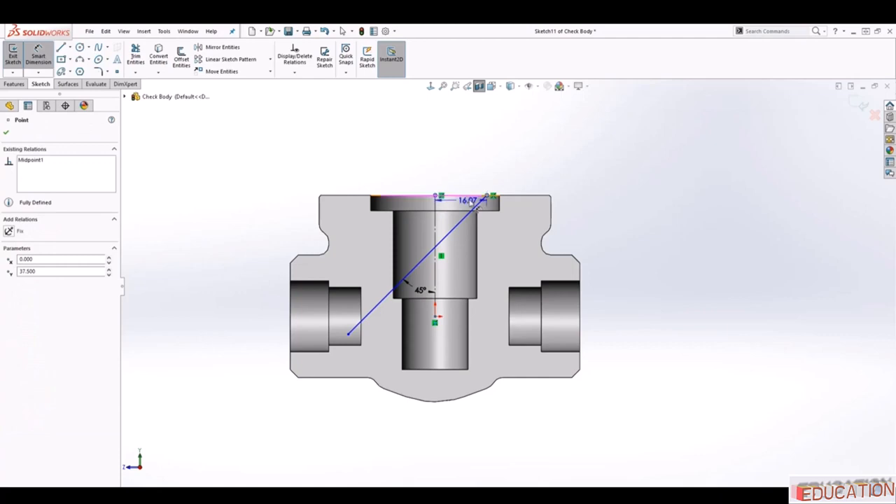
click(436, 211)
key(Escape)
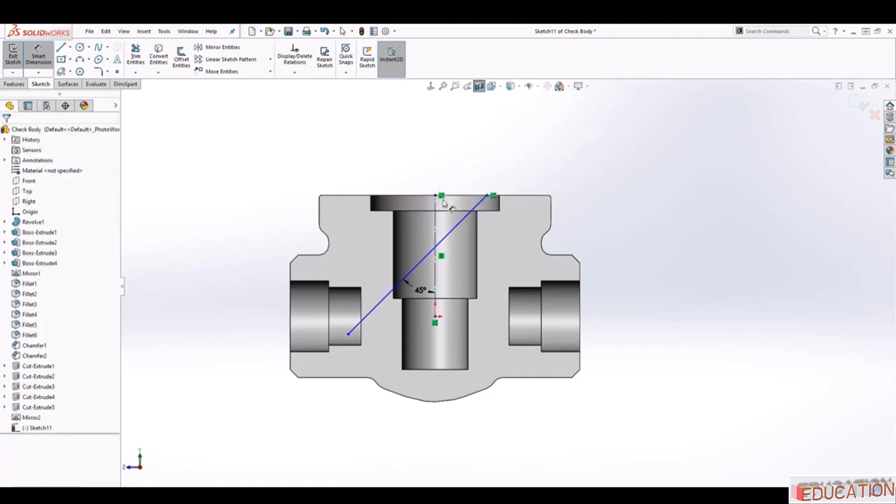
Dimension the slanted line's upper endpoint 17.5 mm from the centerline.
click(439, 198)
click(492, 196)
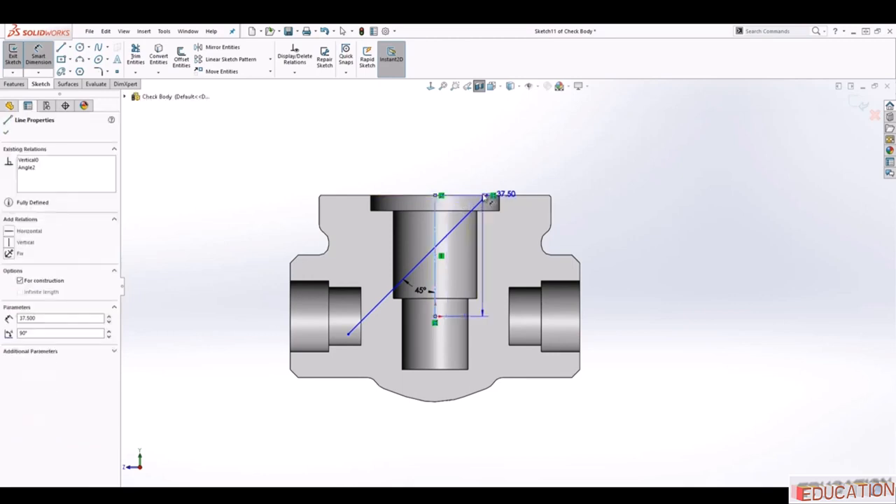
click(476, 173)
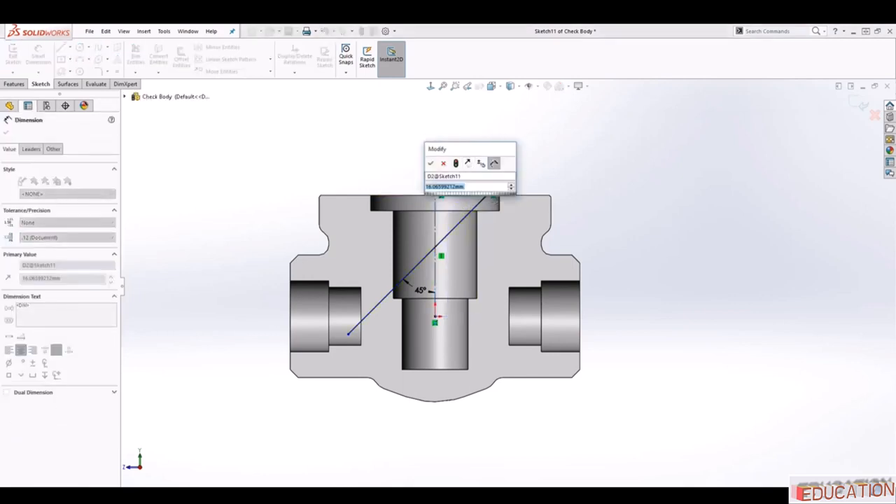
text(17.5)
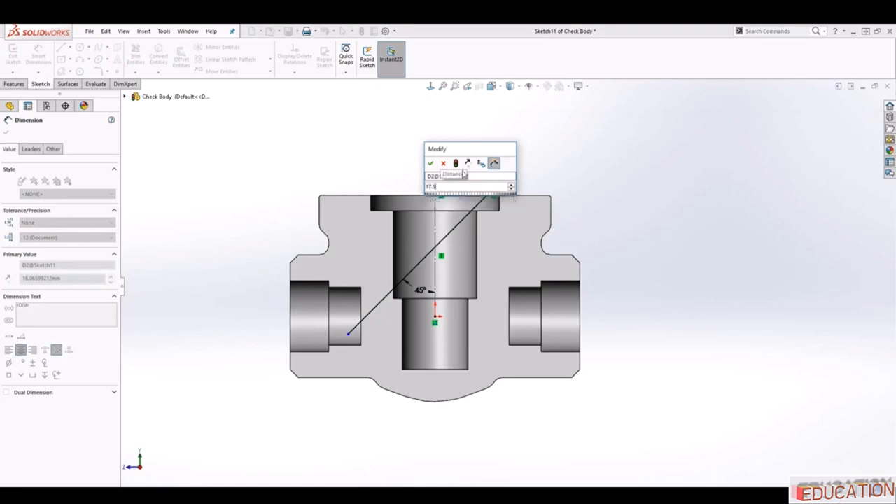
key(Return)
key(Escape)
Sketch a short upper line, a long slanted line and a short lower line to close a four-sided profile on the 45° line.
scroll(483, 182, down, 3)
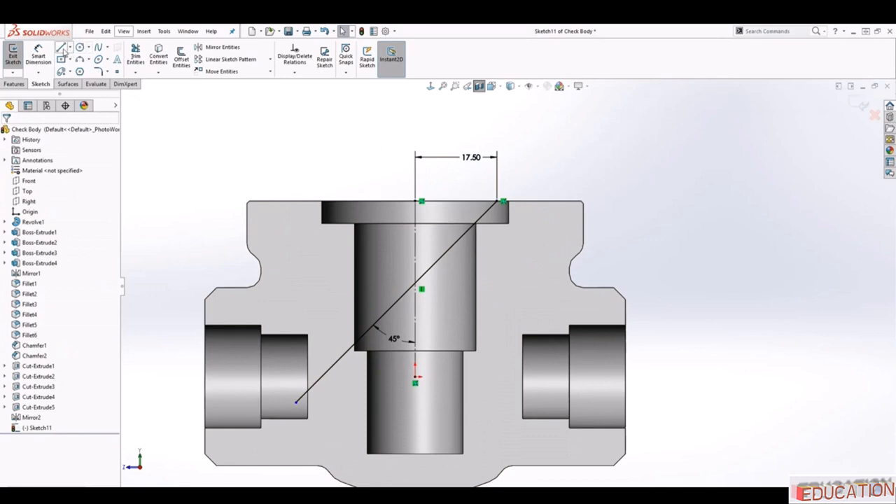
click(62, 48)
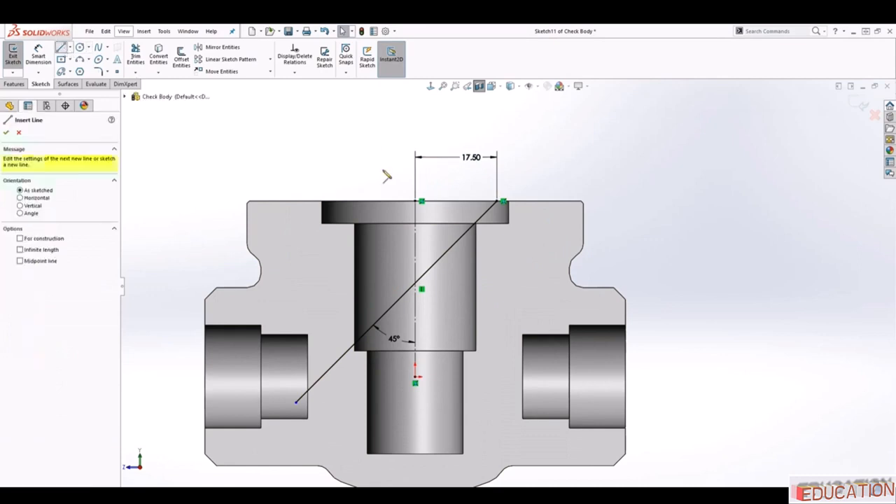
click(503, 201)
click(467, 179)
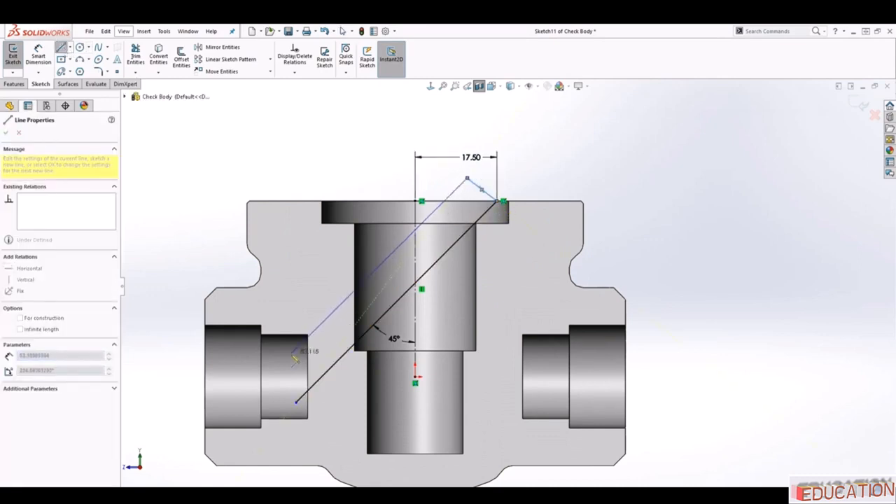
click(289, 357)
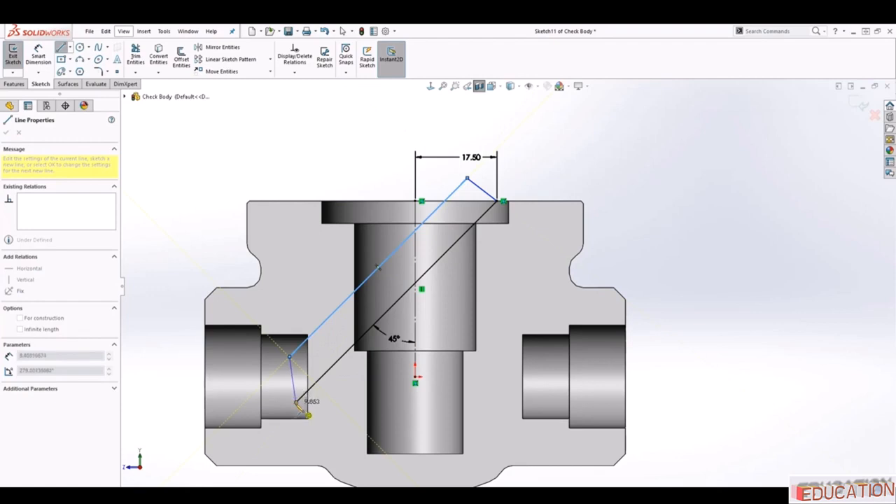
click(296, 402)
key(Escape)
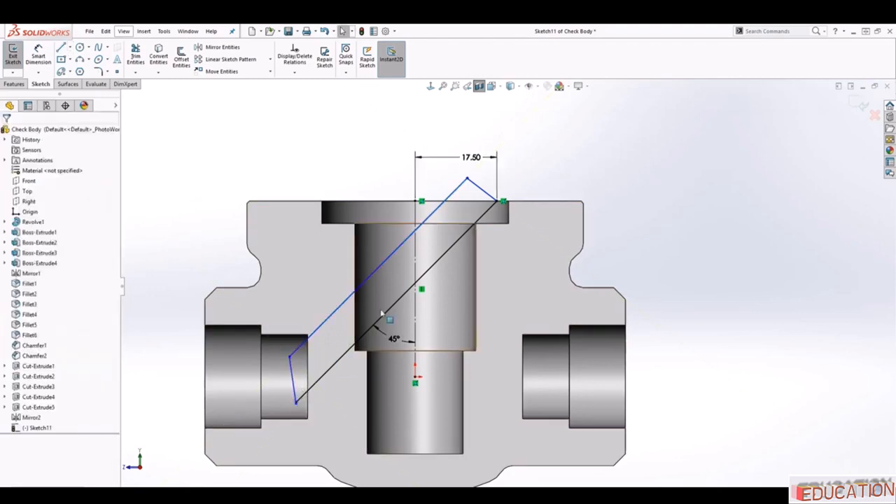
Make the short upper line perpendicular to the new long line and shift the profile's lower corner within the port bore.
click(479, 189)
ctrl+click(392, 253)
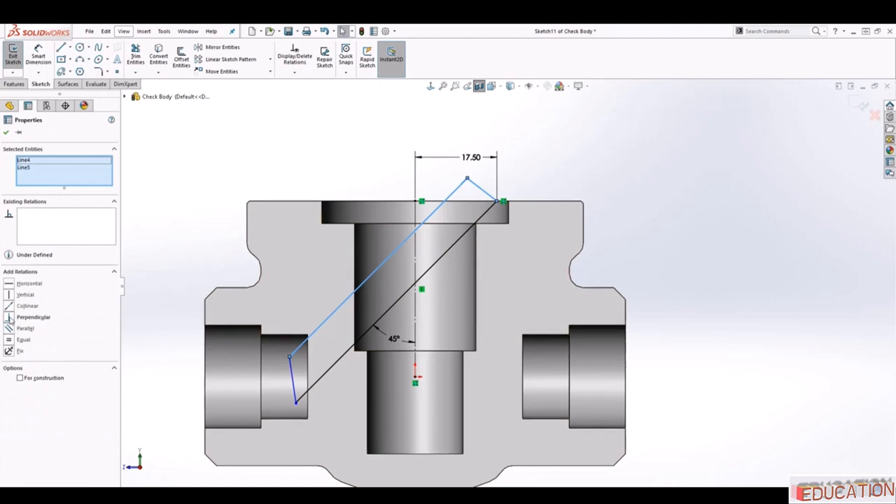
click(21, 327)
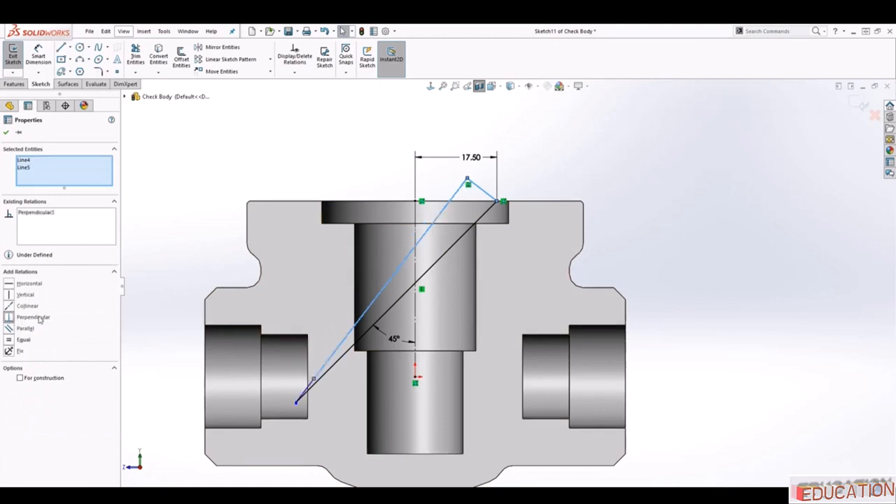
key(Escape)
drag(296, 401, 288, 376)
Try to make the short lower line perpendicular to the new long line, and undo the relation.
click(295, 372)
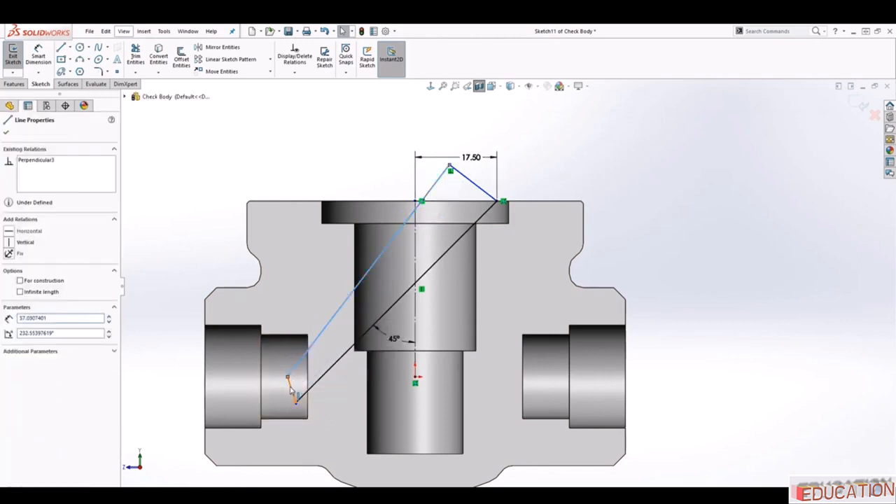
click(291, 390)
click(10, 319)
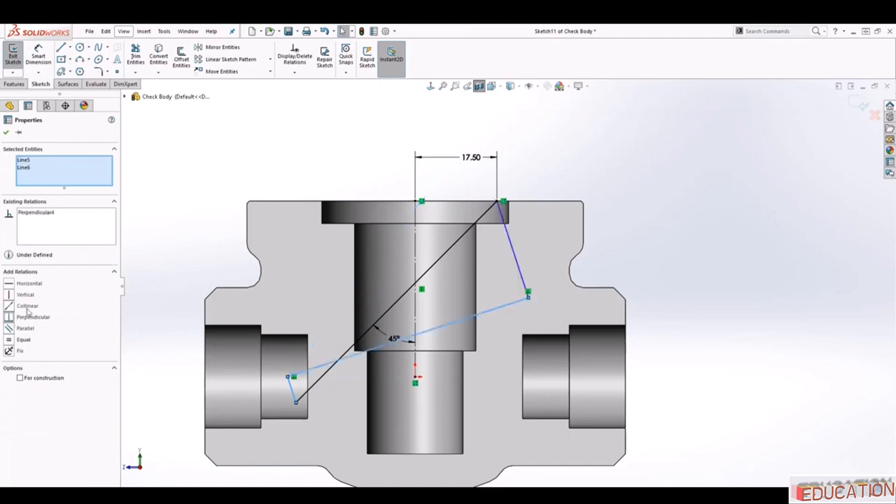
mouse_move(530, 300)
mouse_down()
mouse_move(474, 233)
mouse_move(488, 209)
mouse_move(454, 259)
mouse_move(448, 301)
mouse_move(453, 284)
mouse_move(443, 261)
mouse_up()
key(Escape)
key(ctrl+z)
key(ctrl+z)
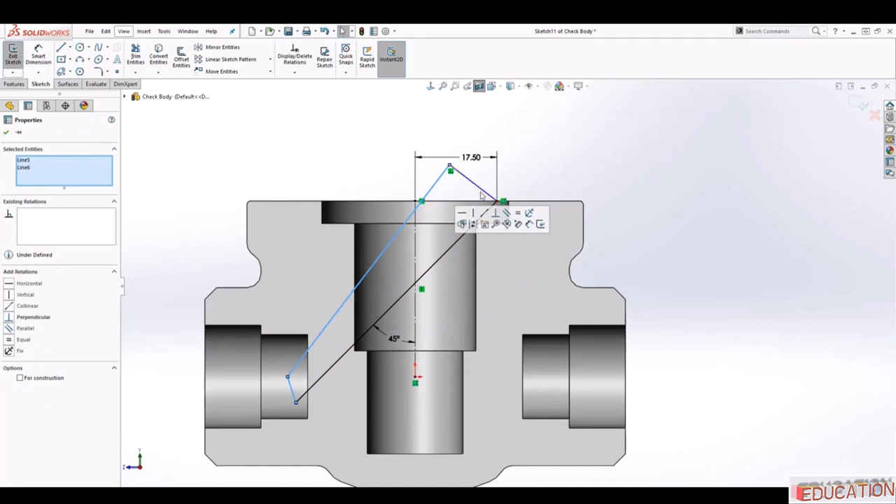
key(Escape)
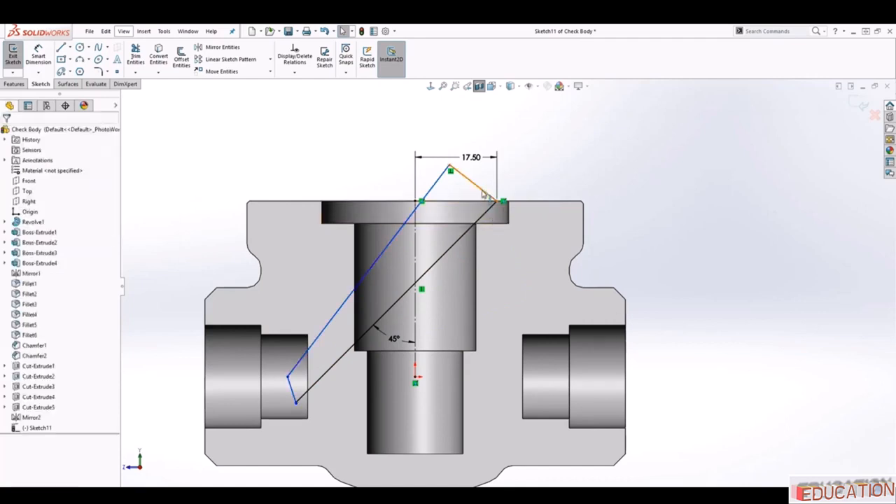
Make the short upper line perpendicular to the 45° line of the passage profile.
click(483, 195)
ctrl+click(483, 219)
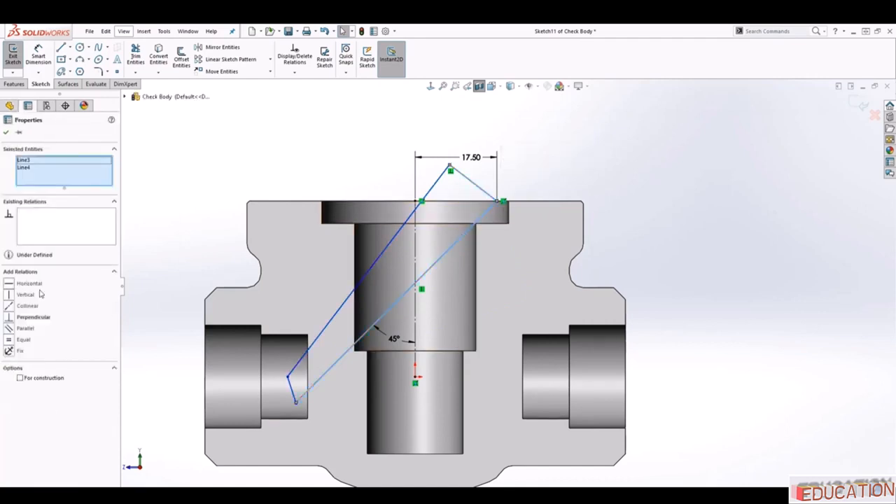
click(10, 317)
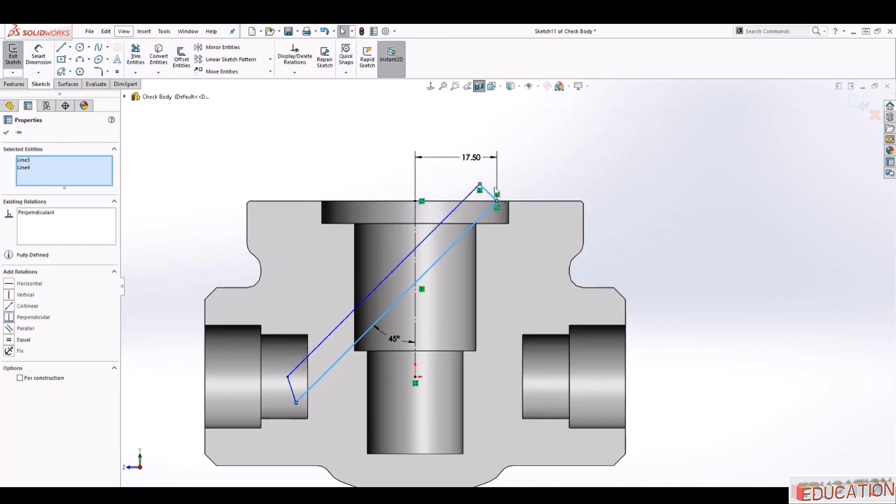
key(Escape)
Make the short lower line perpendicular to the profile's upper long slanted line.
scroll(482, 209, down, 2)
scroll(483, 214, up, 3)
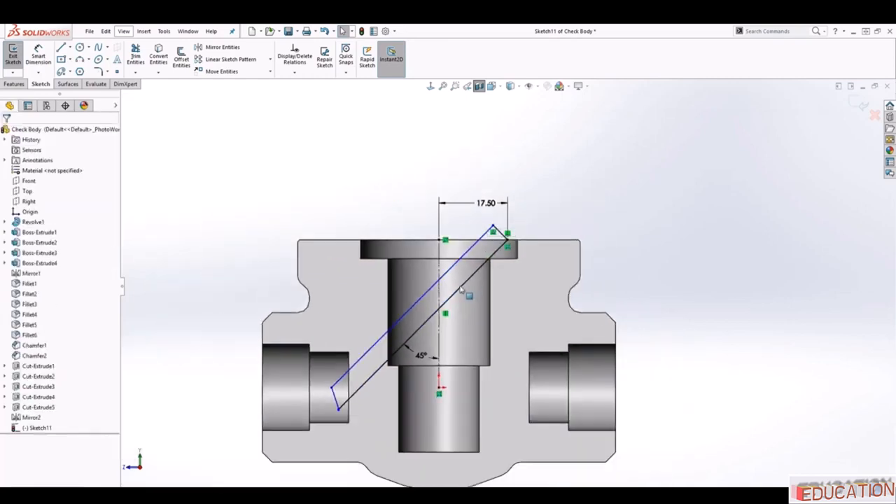
scroll(461, 289, down, 1)
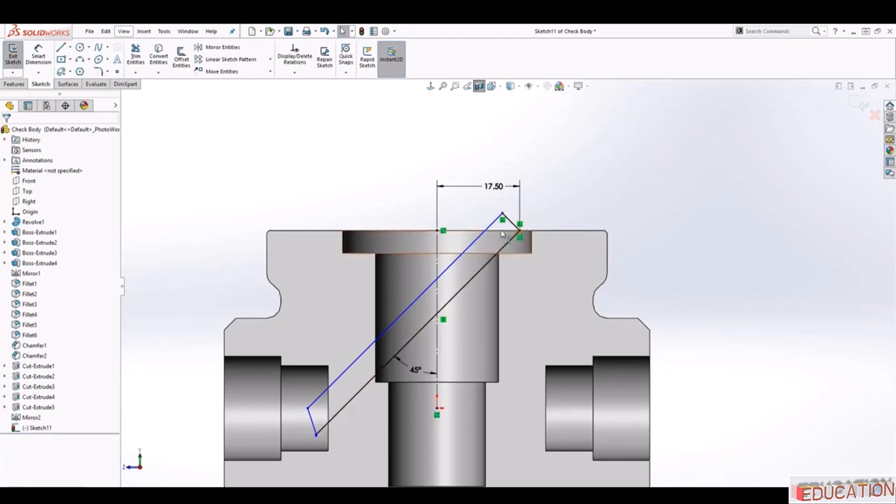
scroll(476, 322, down, 2)
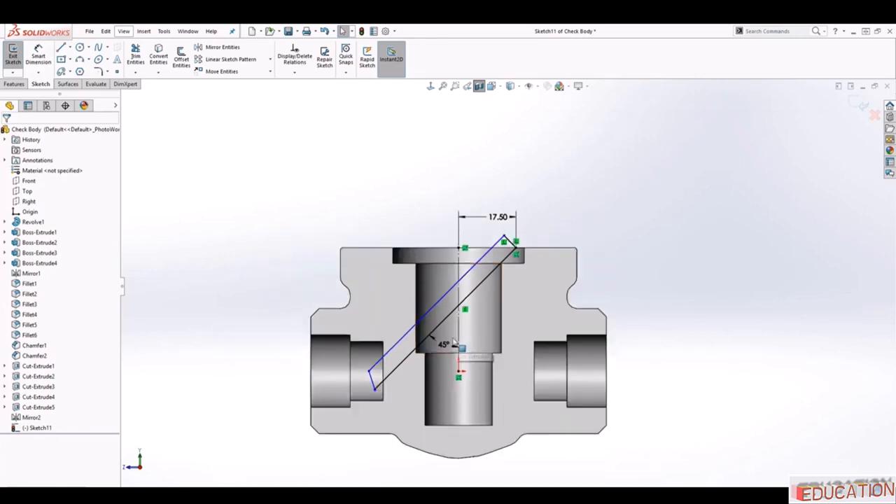
click(363, 372)
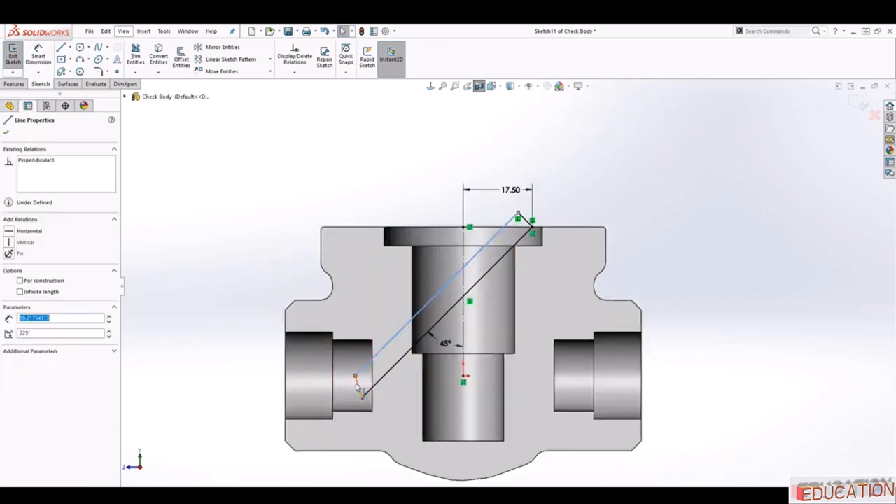
ctrl+click(360, 389)
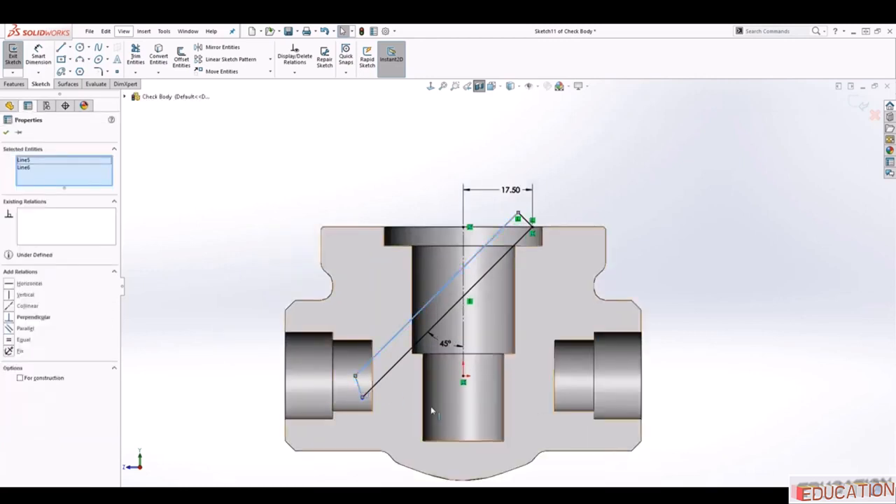
click(8, 318)
key(Escape)
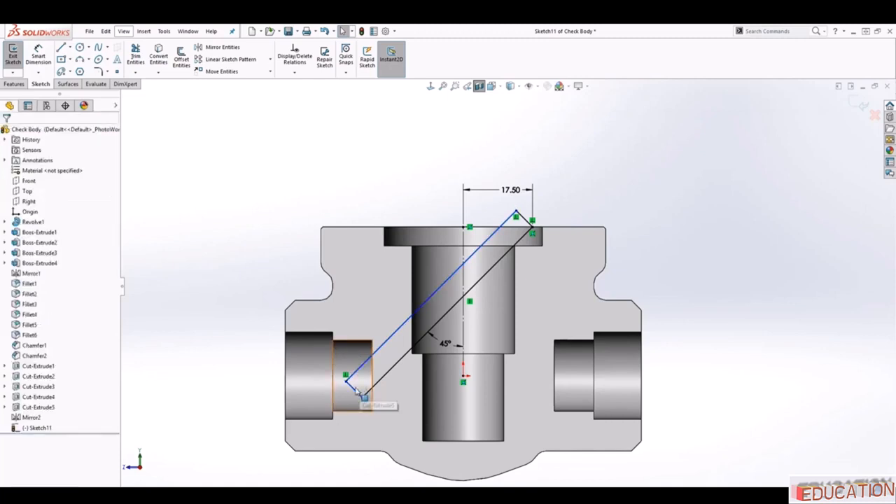
Make the short lower line perpendicular to the 45° line as well.
click(357, 392)
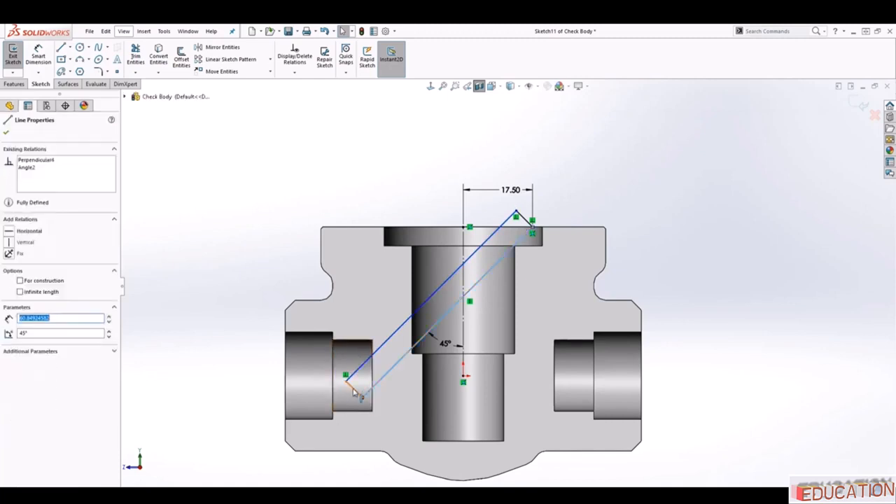
ctrl+click(354, 389)
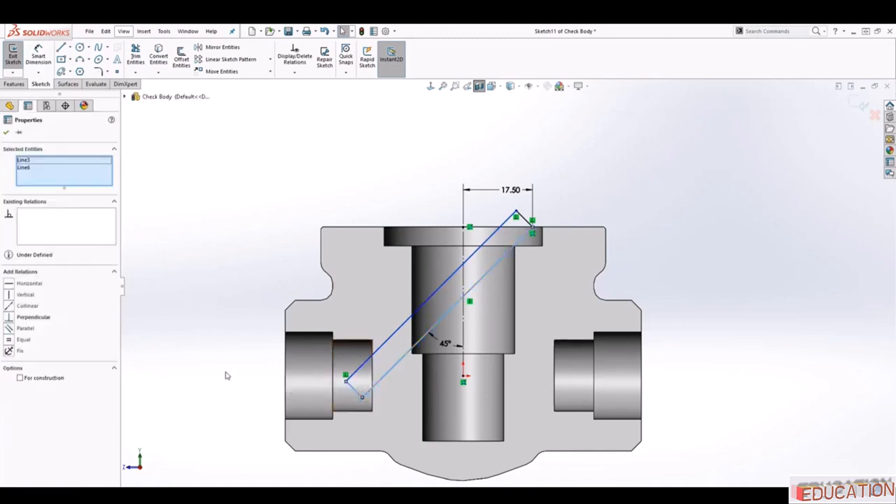
click(8, 320)
key(Escape)
Dimension the 45° line's length at 62 mm.
ctrl+middle_drag(414, 347, 435, 337)
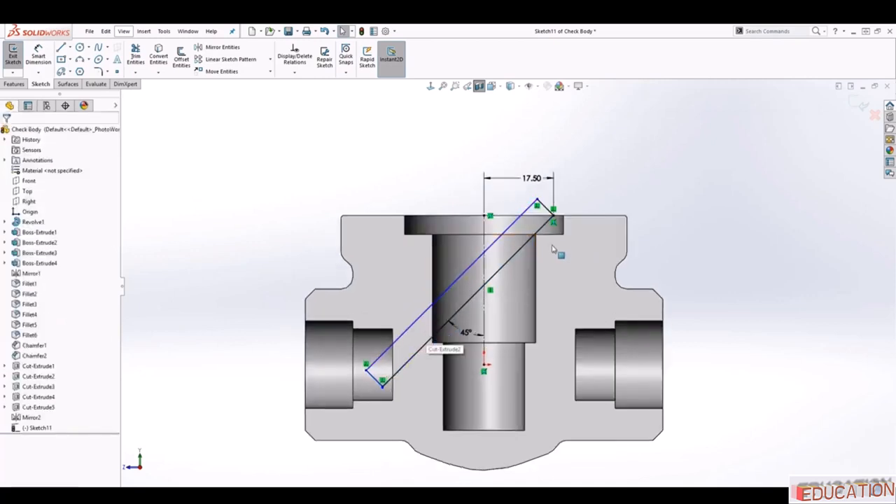
scroll(554, 246, down, 1)
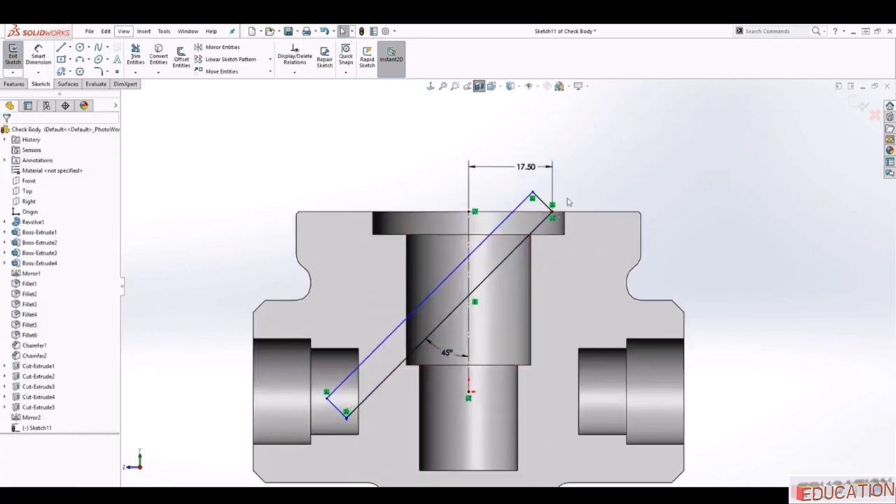
click(39, 56)
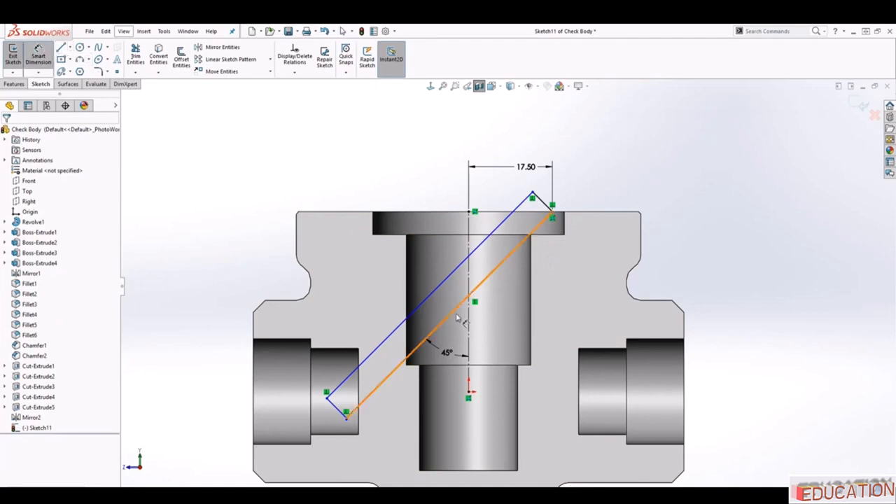
click(456, 319)
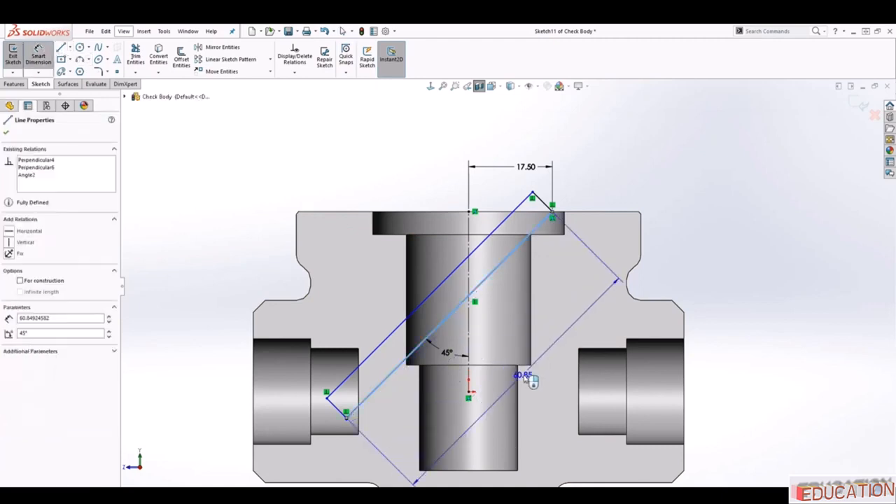
click(530, 381)
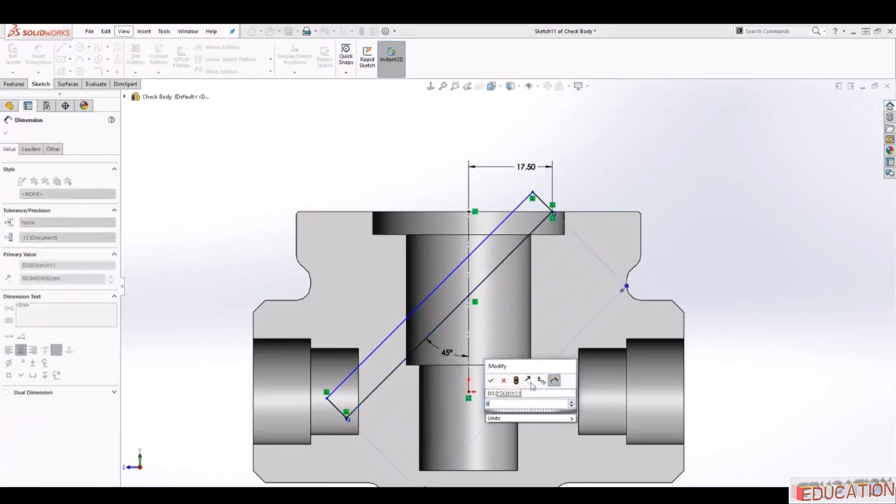
text(62)
key(Return)
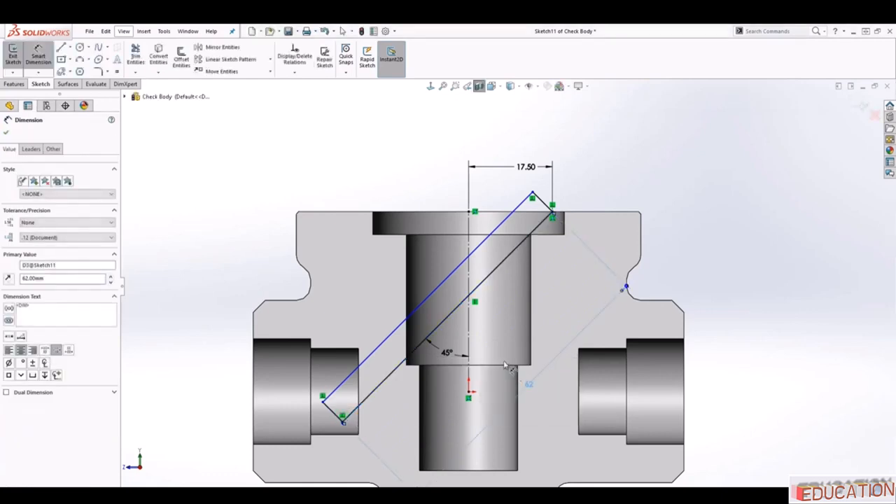
Dimension the short upper line's length at 6 mm.
click(541, 202)
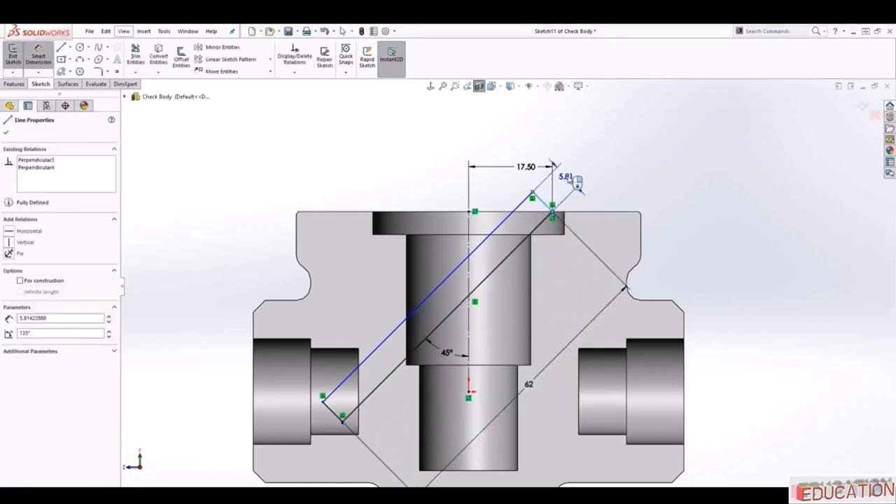
click(582, 175)
text(6)
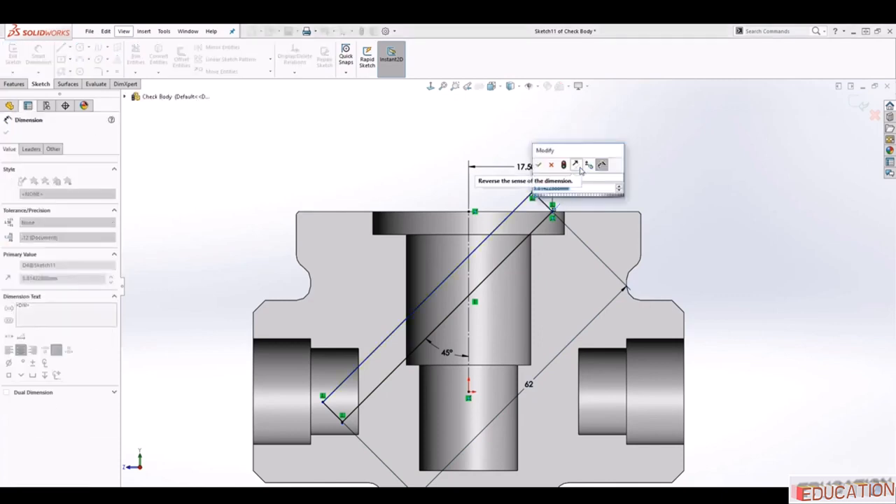
key(Return)
key(Escape)
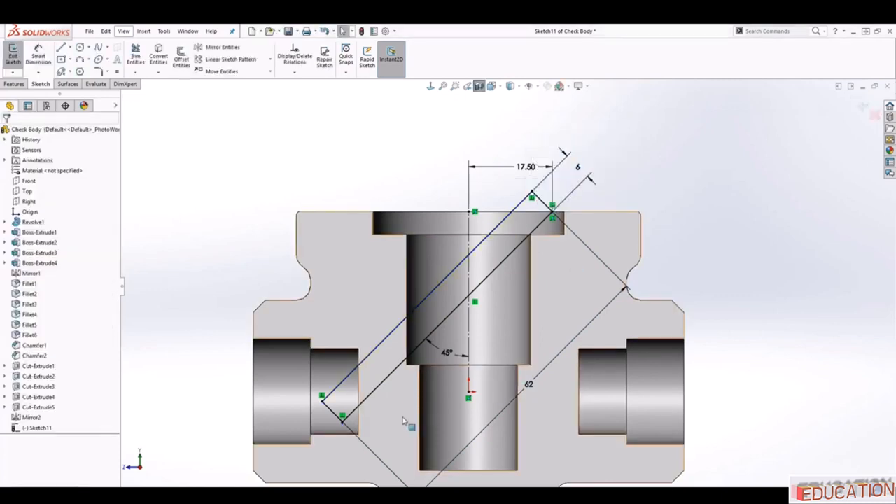
Remove the tiny stray line at the lower corner of the passage profile.
scroll(348, 456, down, 2)
click(362, 422)
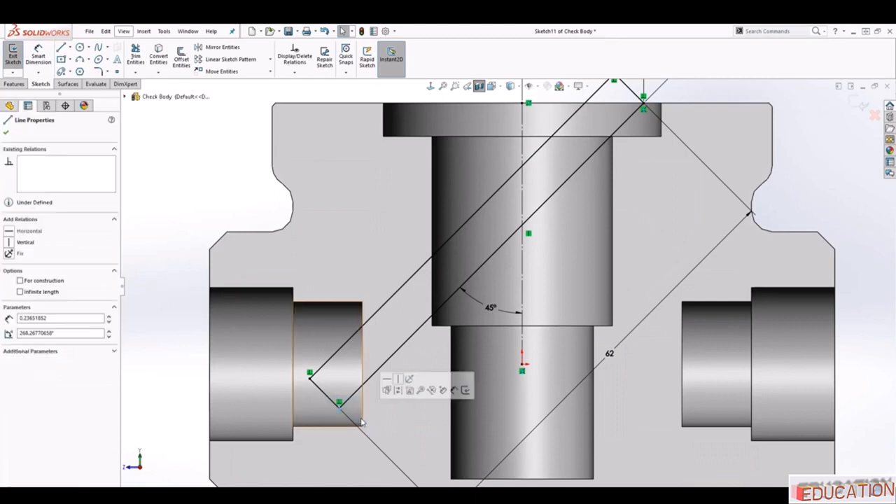
key(Escape)
key(f)
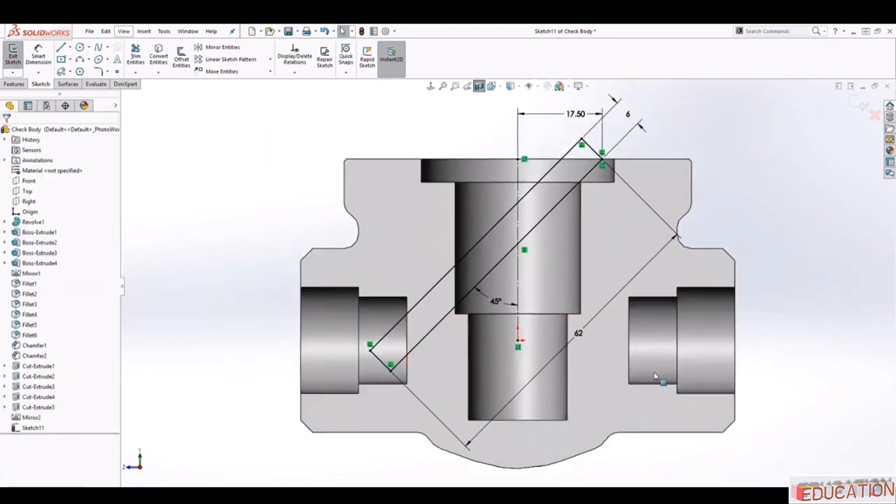
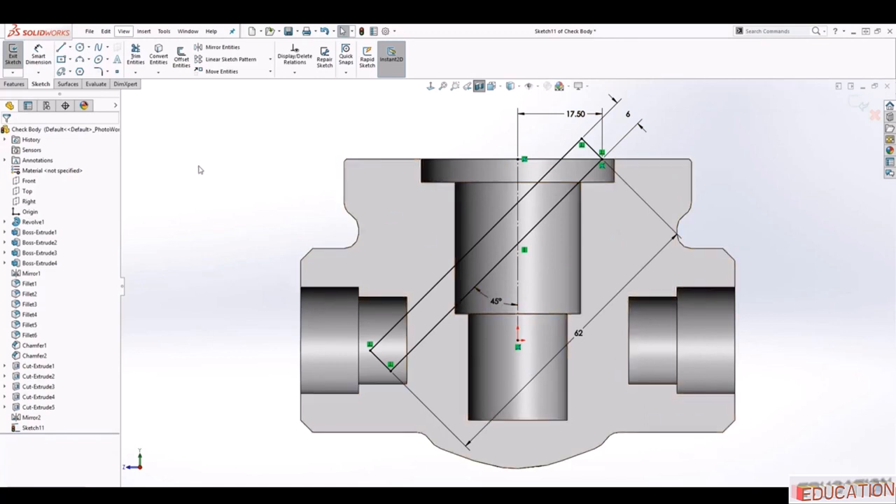
Revolve-cut the profile 360° about its upper long slanted line to bore the angled passage.
click(13, 85)
click(198, 60)
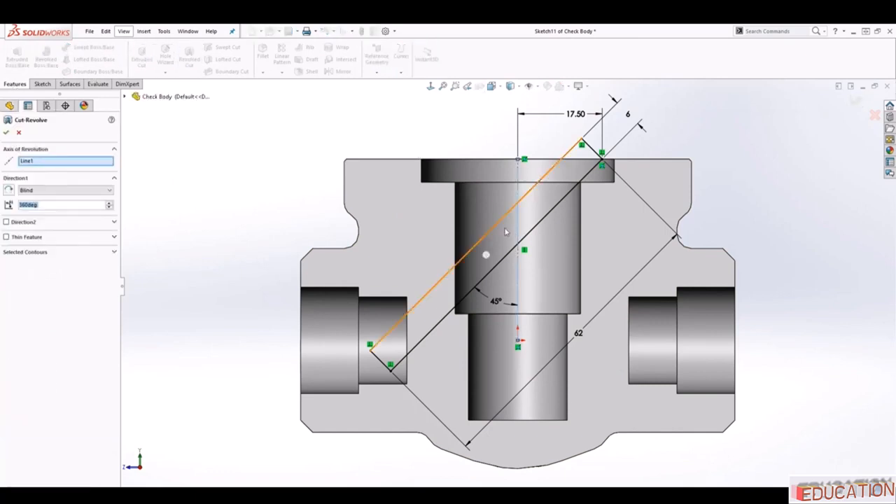
click(498, 228)
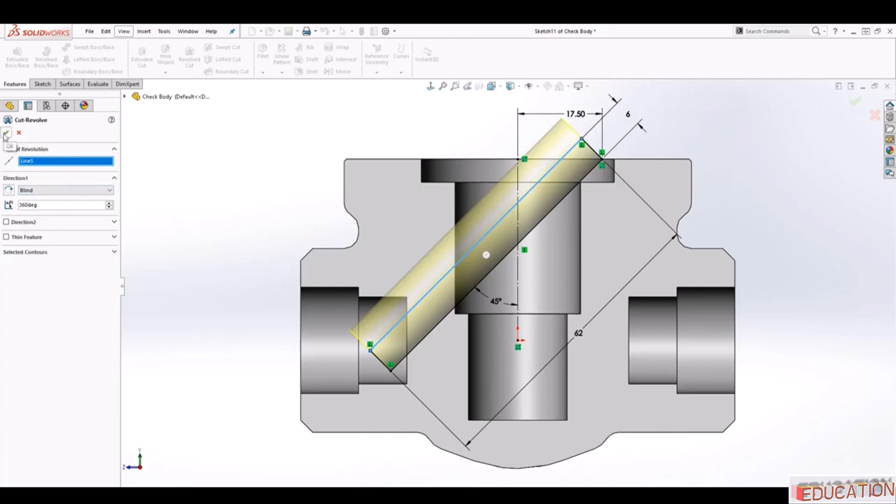
mouse_move(231, 280)
middle_down()
mouse_move(294, 252)
mouse_move(275, 313)
mouse_move(306, 355)
mouse_move(255, 372)
mouse_move(310, 390)
mouse_move(447, 161)
middle_up()
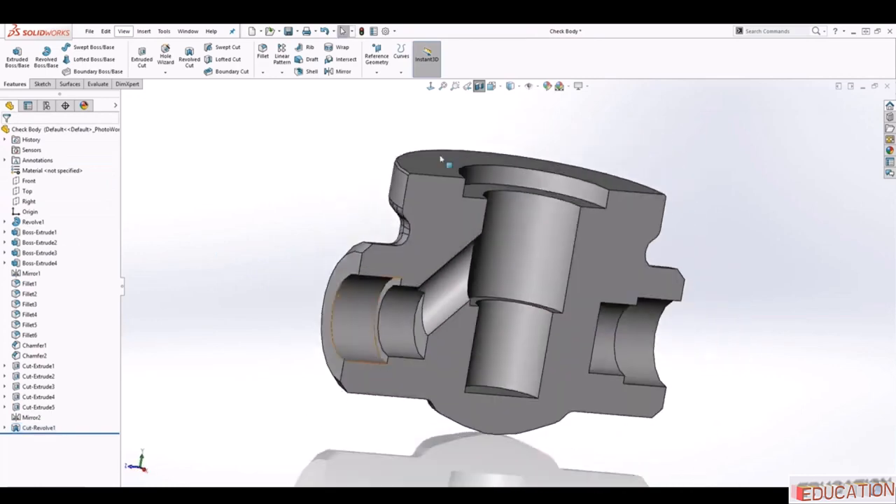
Start a new sketch on the Right plane for the passage to the opposite port.
click(430, 85)
scroll(569, 280, down, 3)
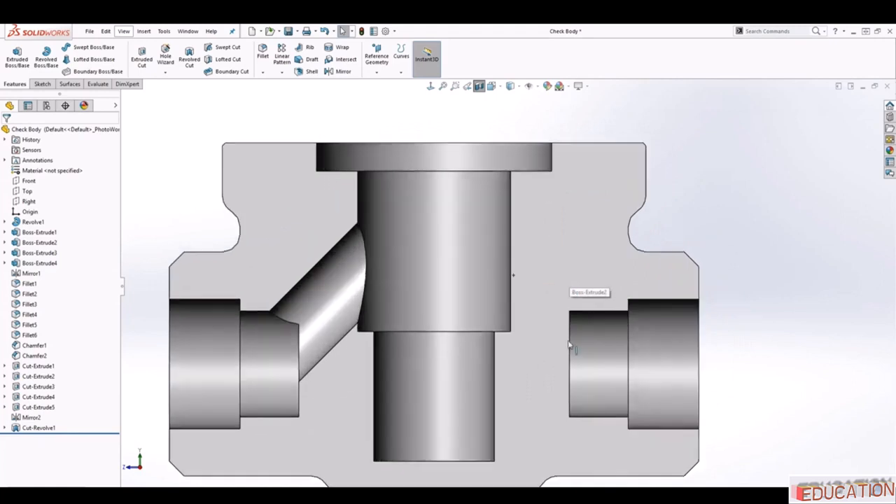
scroll(633, 386, up, 3)
scroll(607, 400, down, 2)
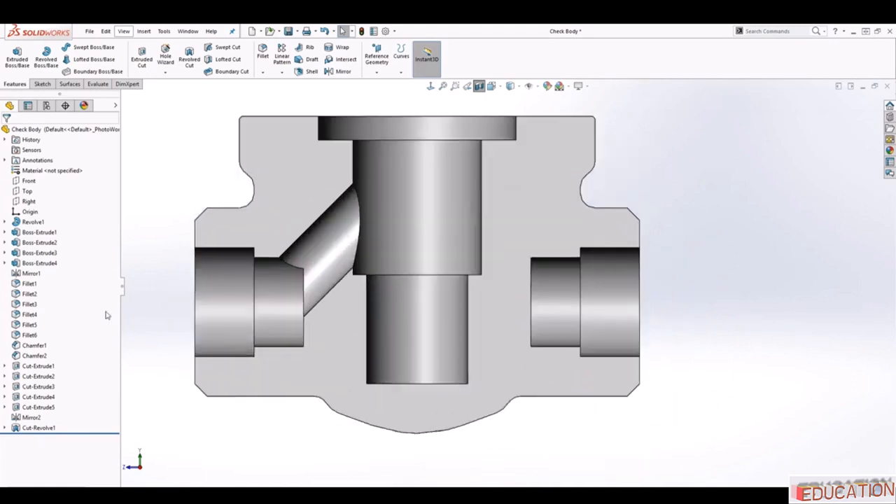
click(29, 201)
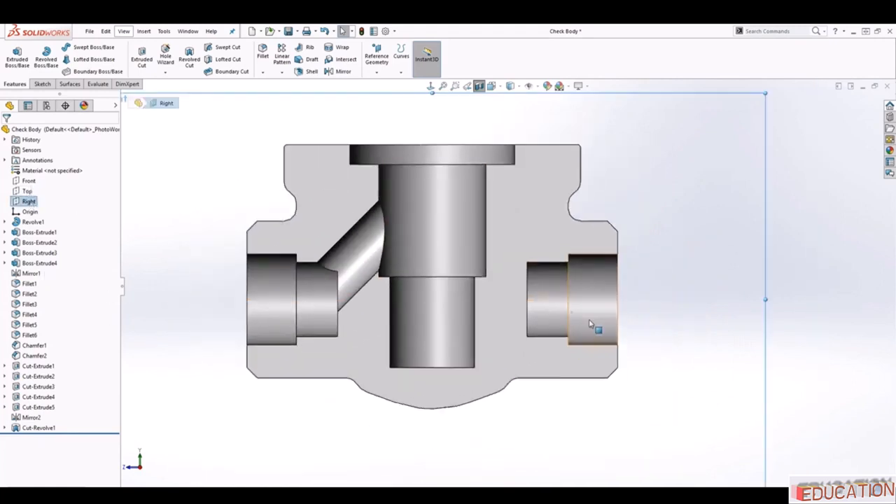
key(f)
click(40, 84)
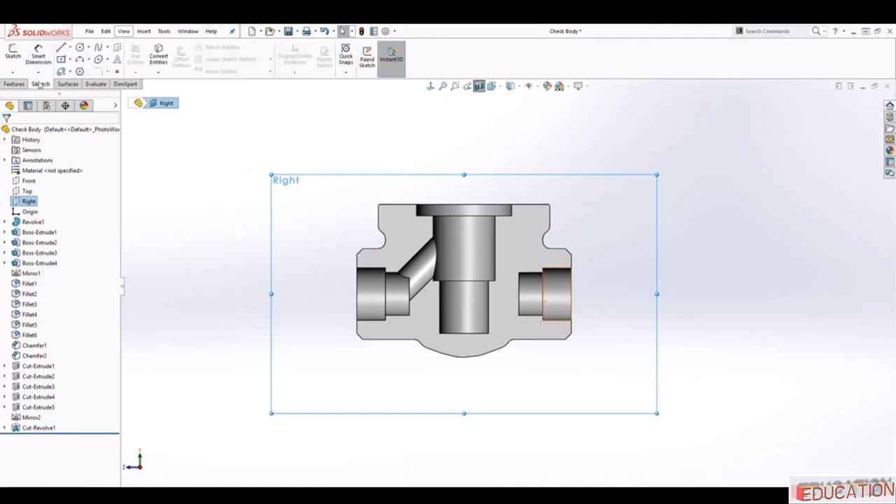
click(12, 53)
Sketch a vertical line from the origin to the body's top edge and convert it to construction geometry.
click(62, 47)
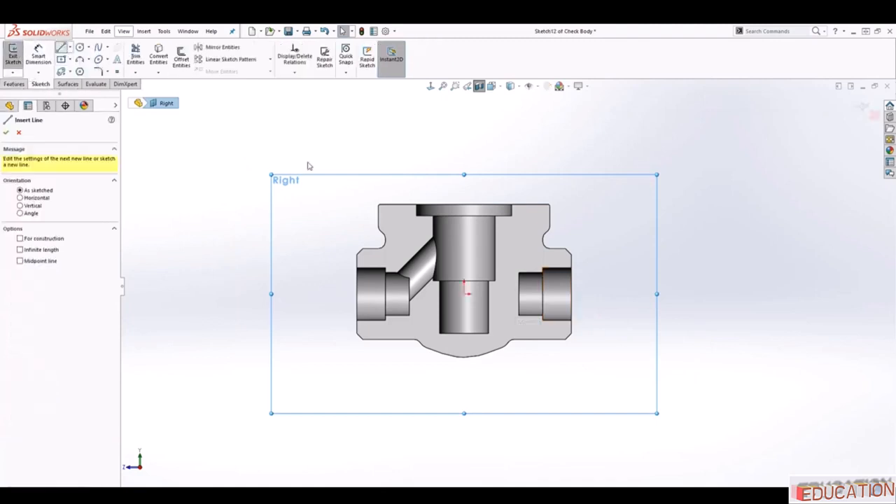
click(465, 292)
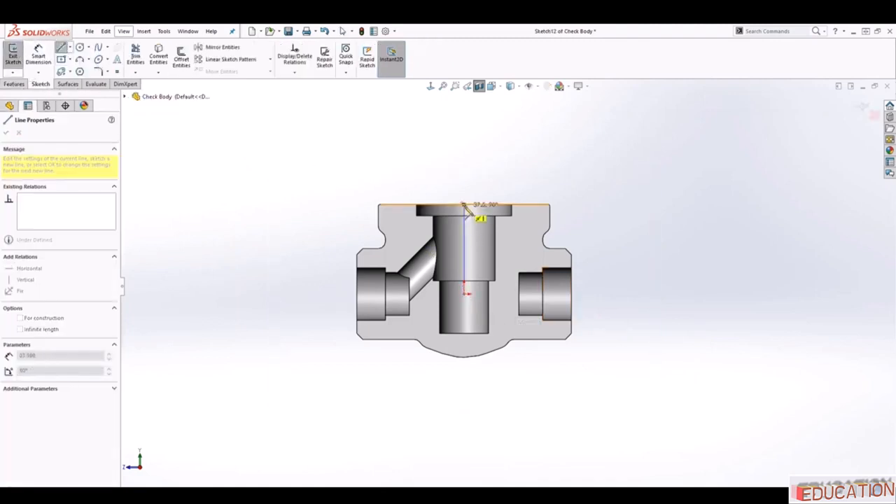
click(470, 205)
key(Escape)
click(465, 245)
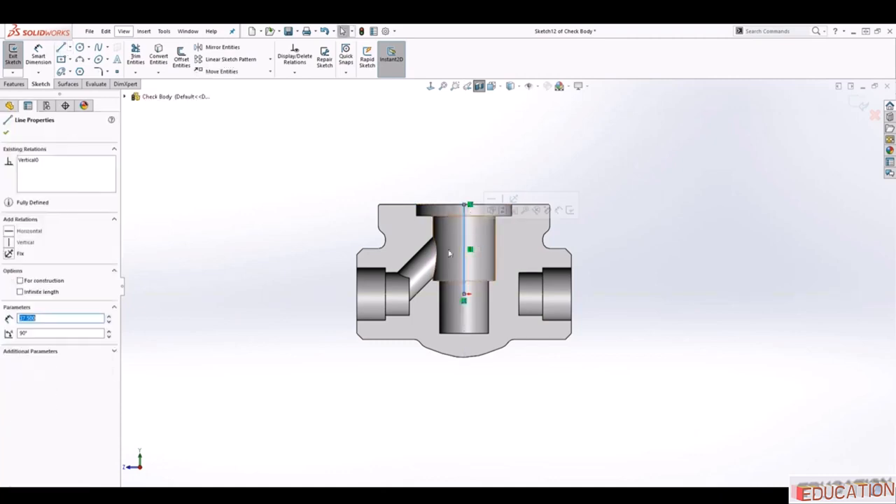
click(19, 280)
key(Escape)
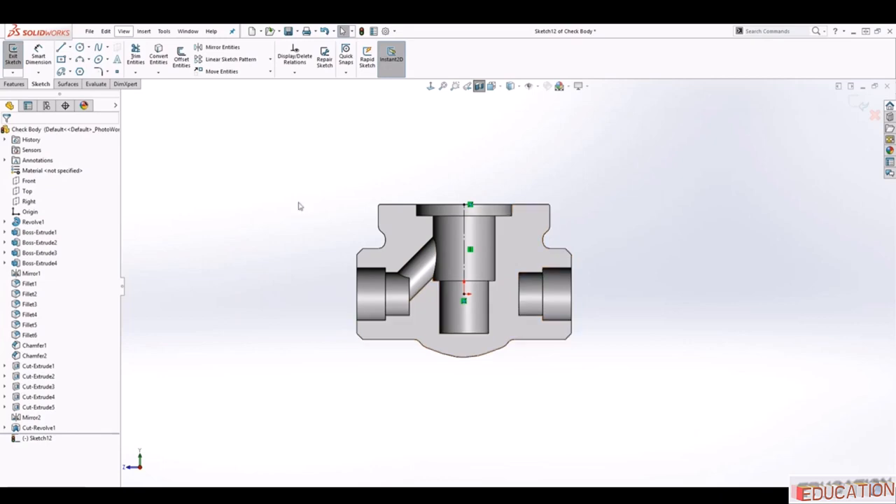
Sketch a slanted line about 50 mm long from the uncut side port's outer face down into the central bore.
click(61, 48)
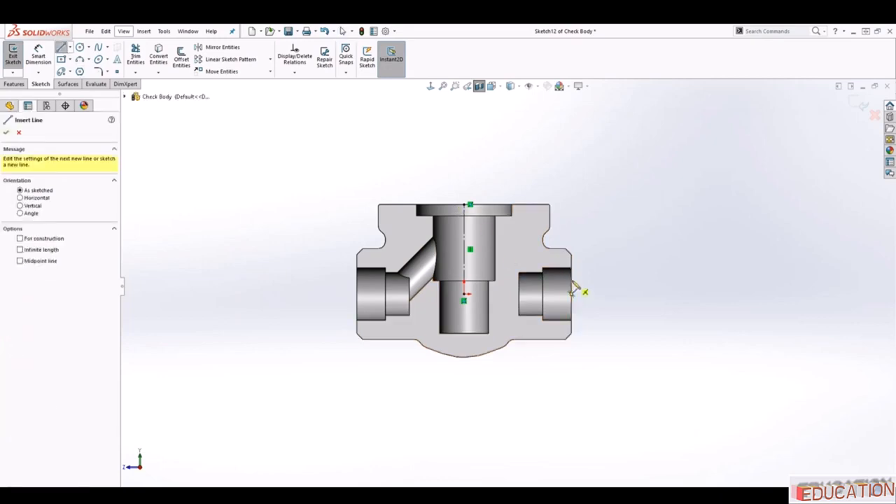
click(572, 293)
click(461, 321)
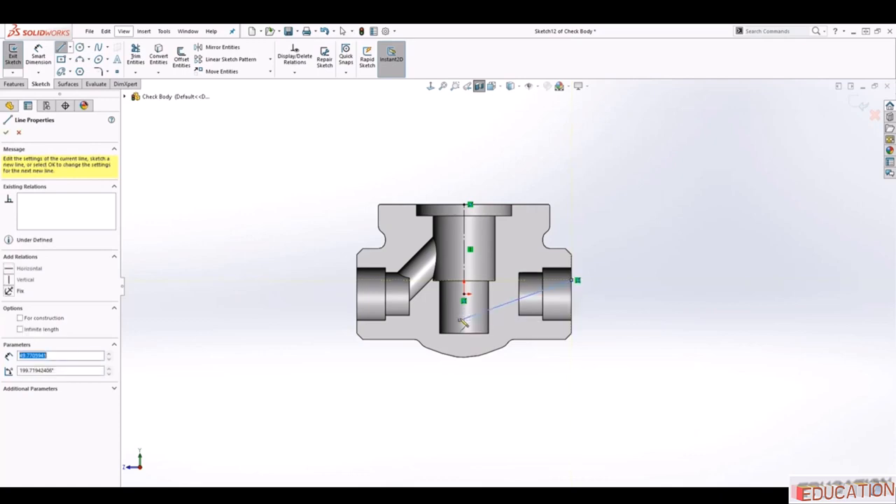
key(Escape)
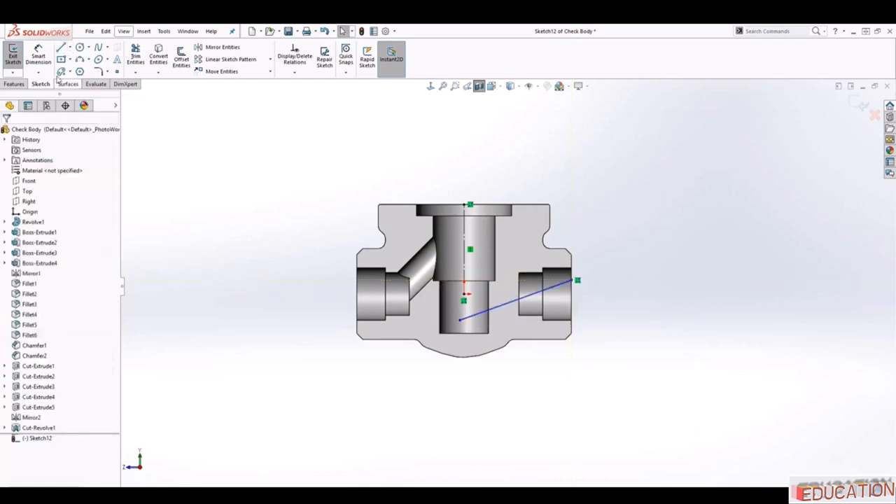
Dimension the angle between the vertical construction line and the slanted line as 75°.
click(39, 55)
click(465, 269)
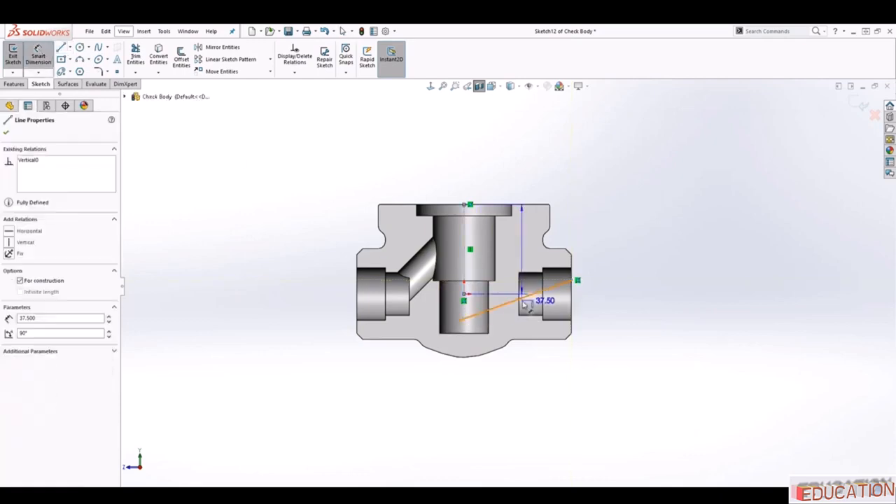
click(523, 299)
click(519, 285)
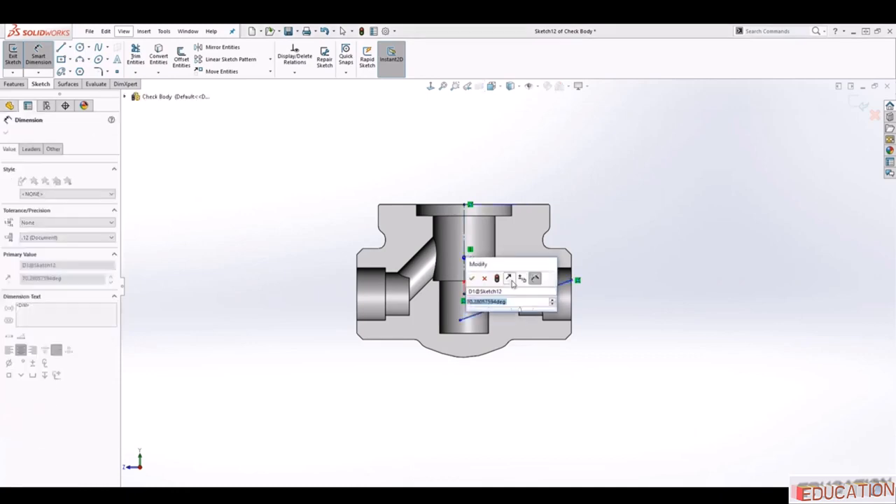
text(70)
key(Return)
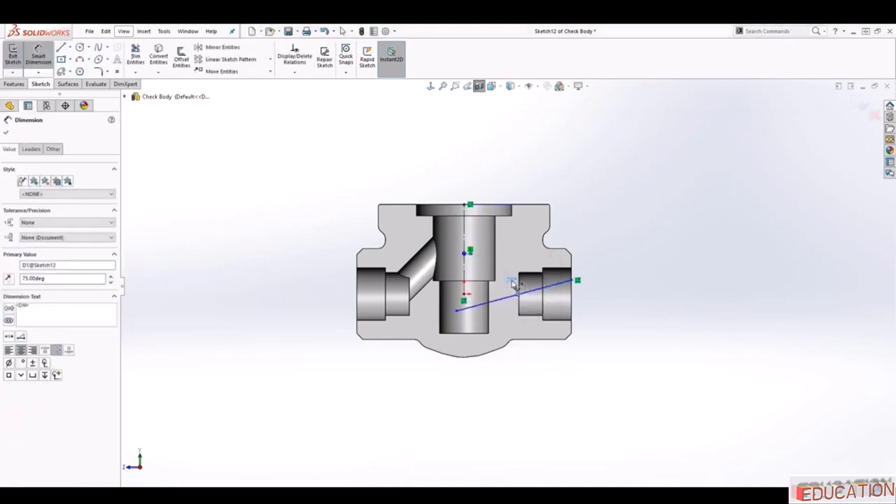
scroll(560, 300, down, 1)
key(Escape)
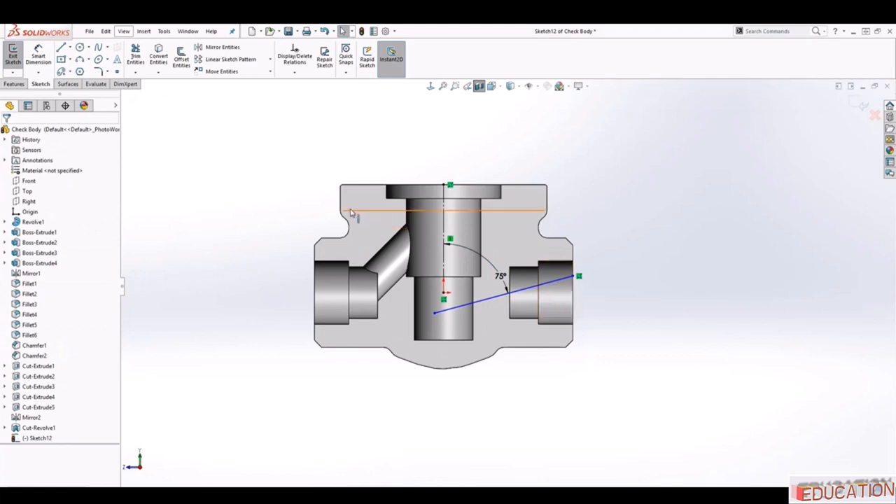
Dimension the vertical distance from the origin to the slanted line's outer endpoint as 9 mm.
click(38, 55)
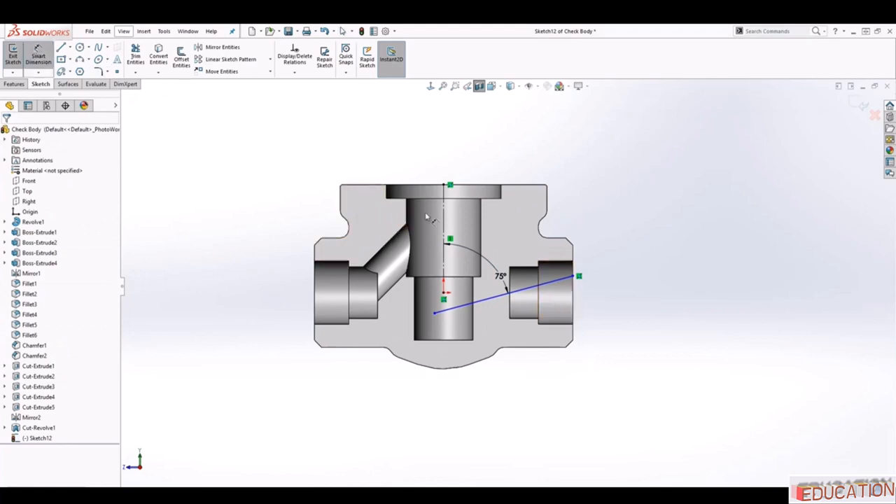
click(578, 276)
click(443, 294)
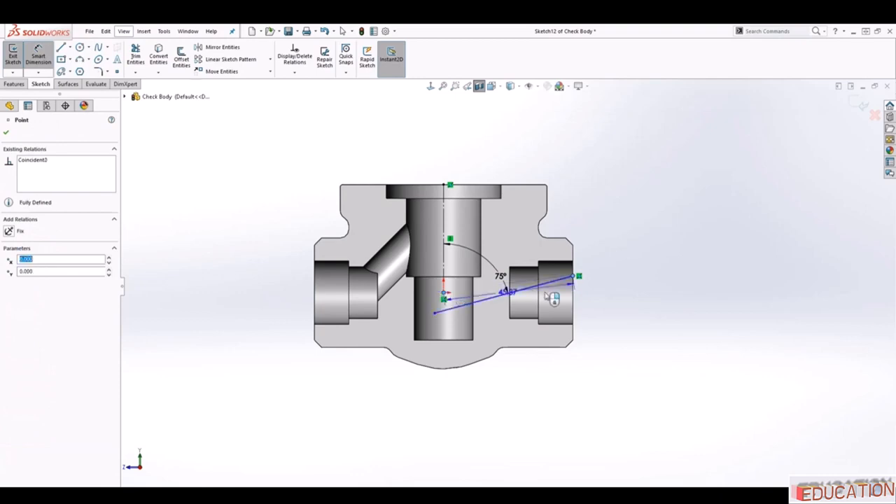
click(642, 287)
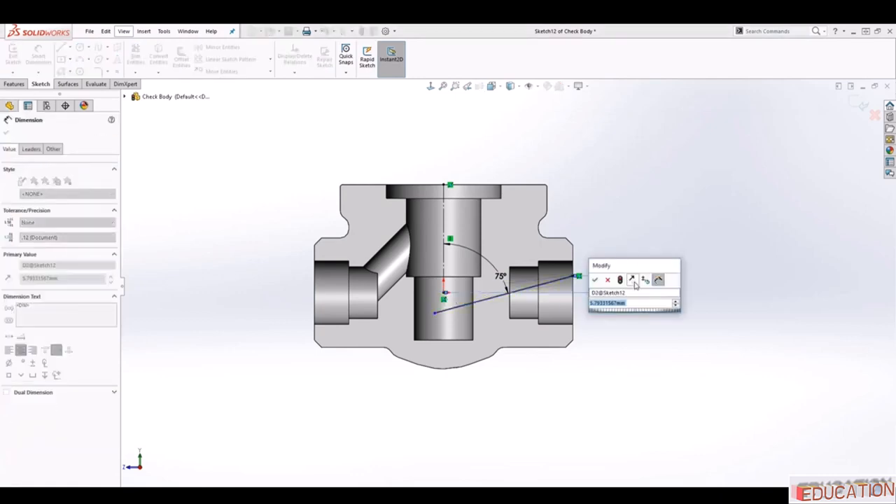
key(Return)
key(Escape)
scroll(568, 275, down, 1)
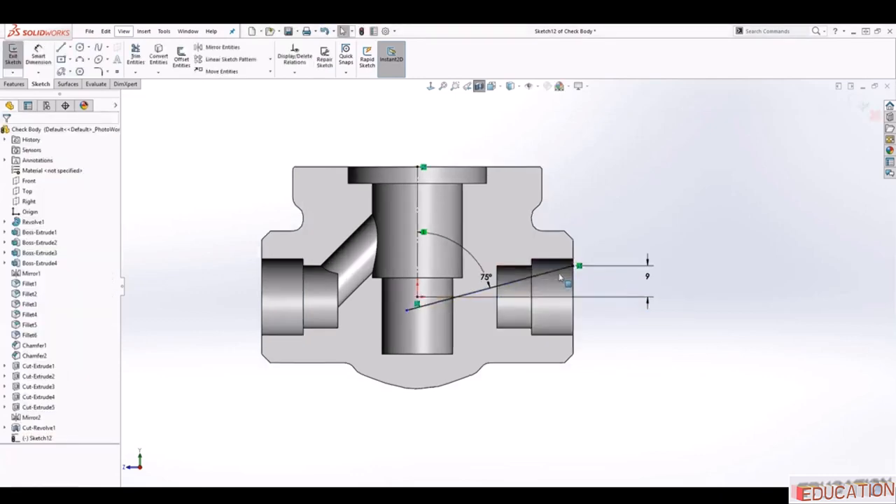
Sketch three lines below the slanted line to close a long four-sided profile about 8 mm wide.
click(62, 48)
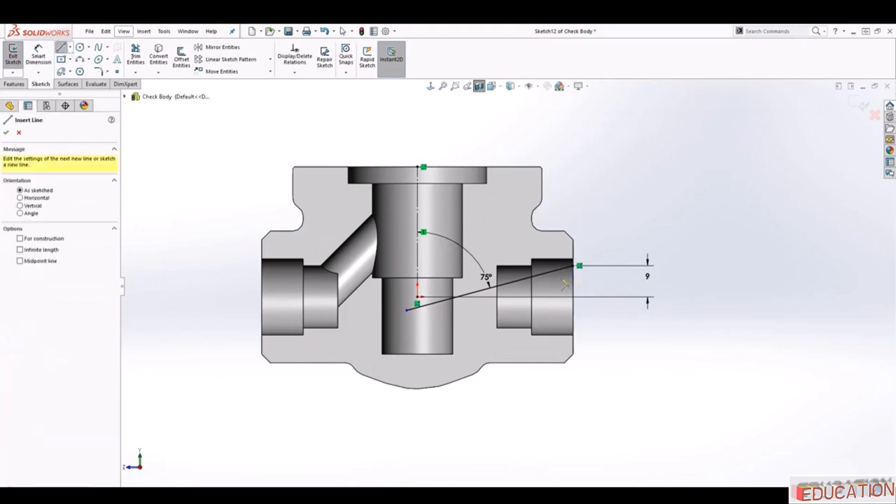
click(578, 266)
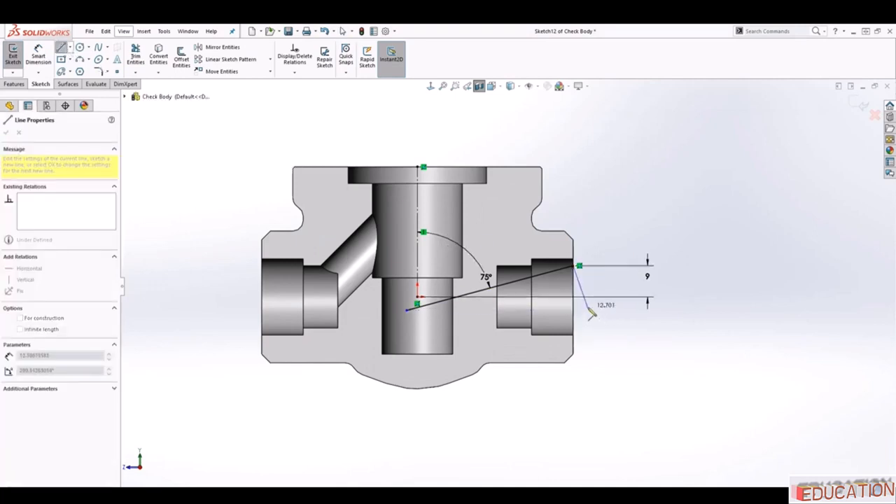
click(581, 292)
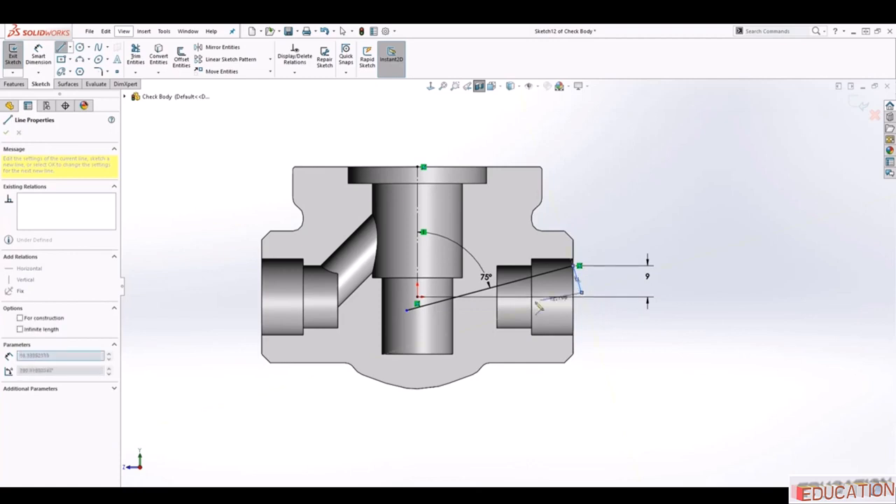
click(417, 337)
click(407, 309)
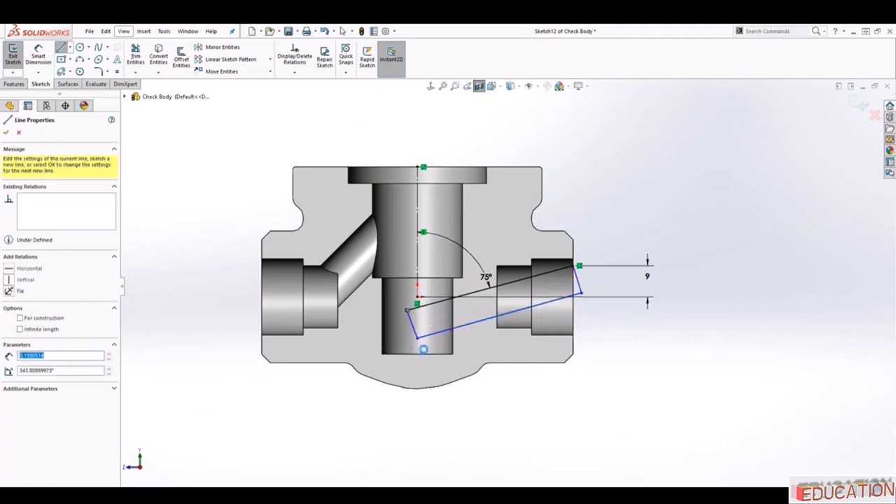
key(Escape)
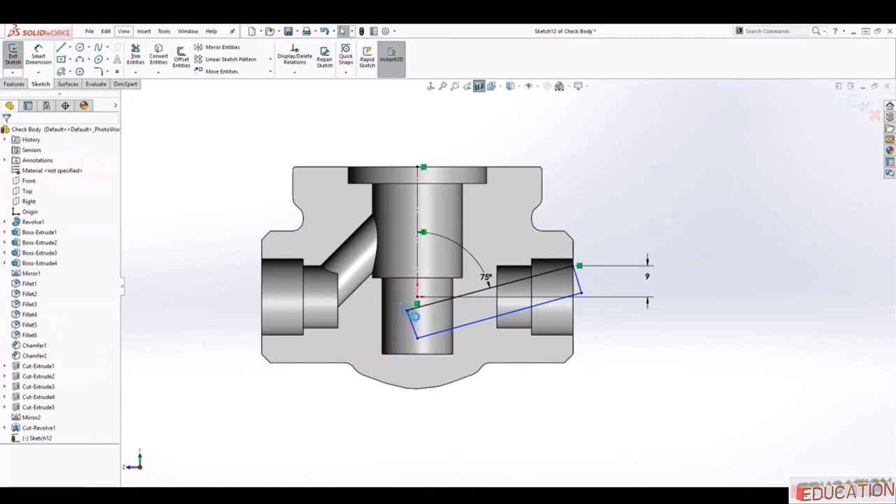
Make both short end lines of the profile perpendicular to its upper slanted line.
click(411, 320)
key(Escape)
scroll(414, 320, down, 3)
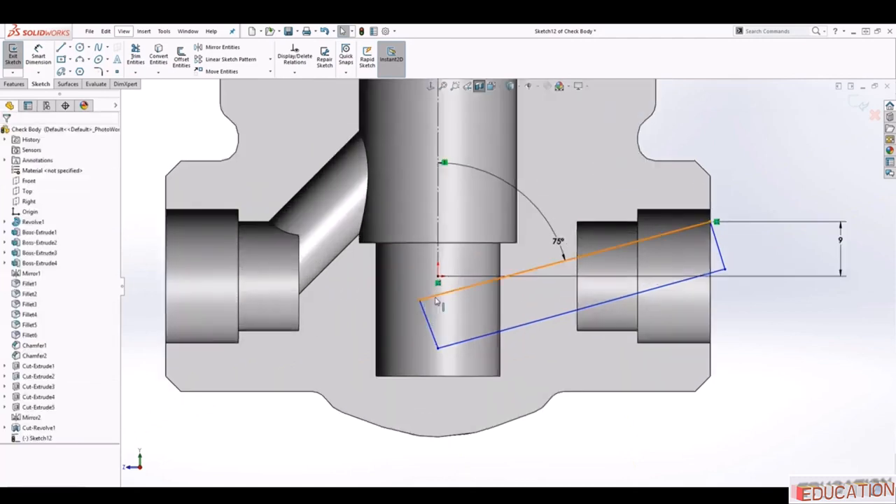
click(435, 299)
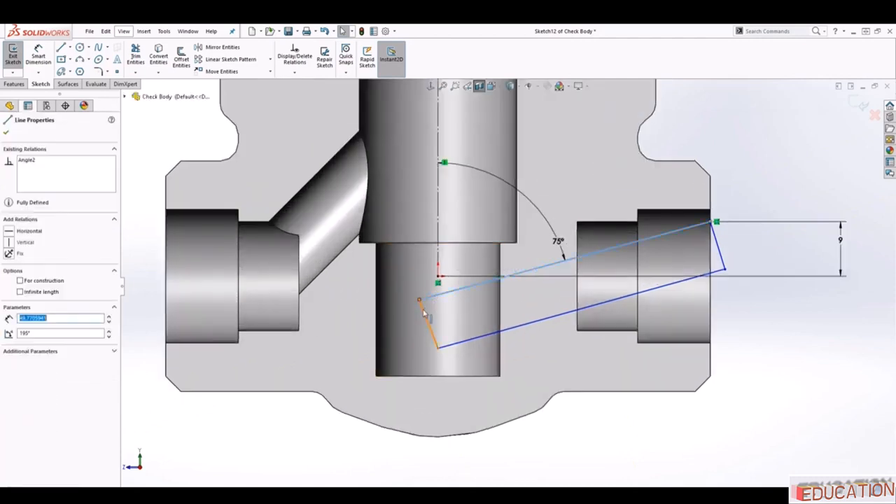
ctrl+click(423, 313)
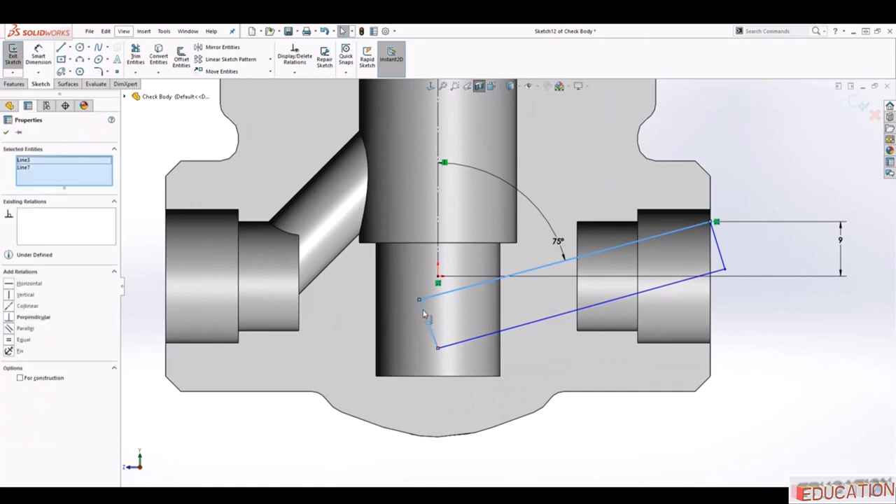
click(9, 317)
key(Escape)
click(696, 227)
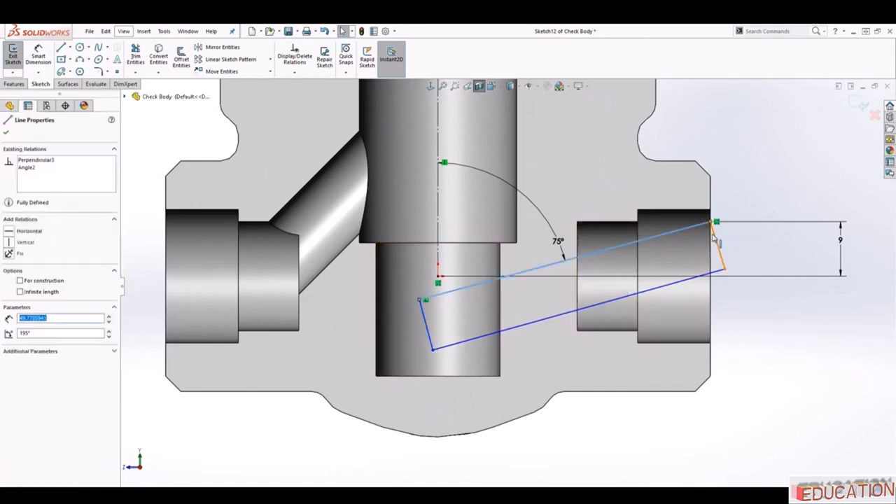
ctrl+click(719, 242)
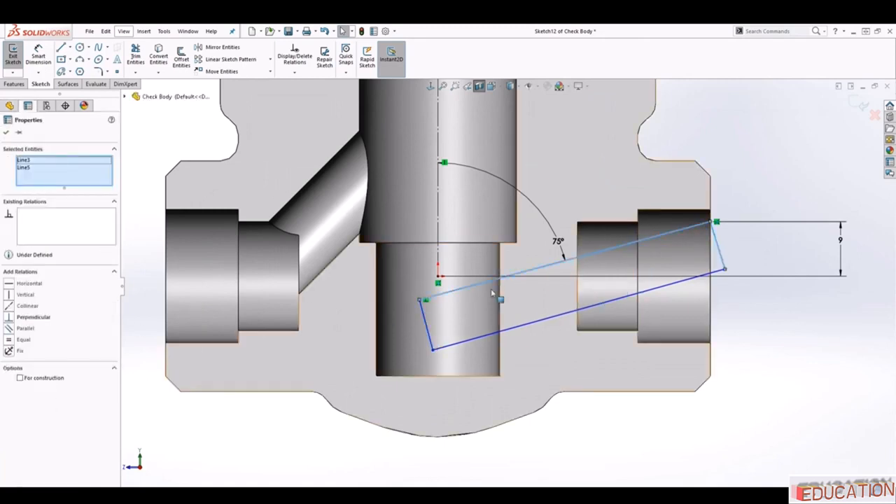
click(17, 319)
key(Escape)
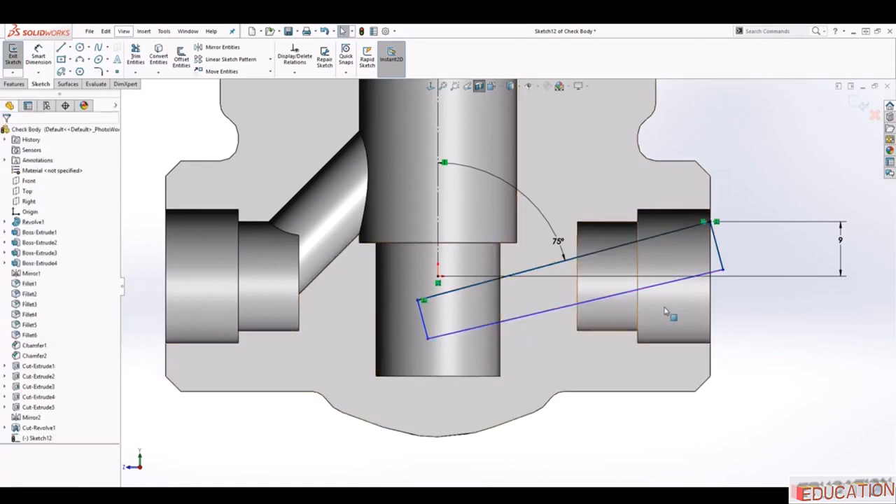
Make the profile's lower long line perpendicular to both short end lines.
click(723, 264)
ctrl+click(685, 279)
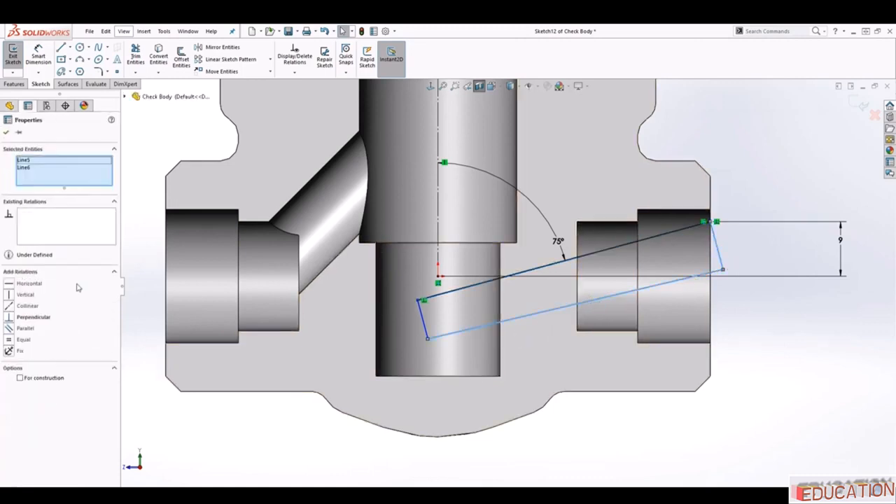
click(8, 320)
key(Escape)
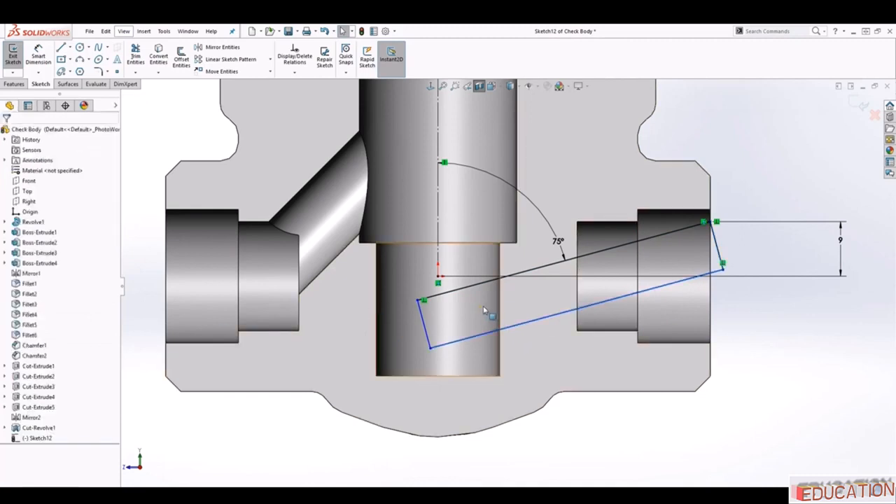
click(462, 341)
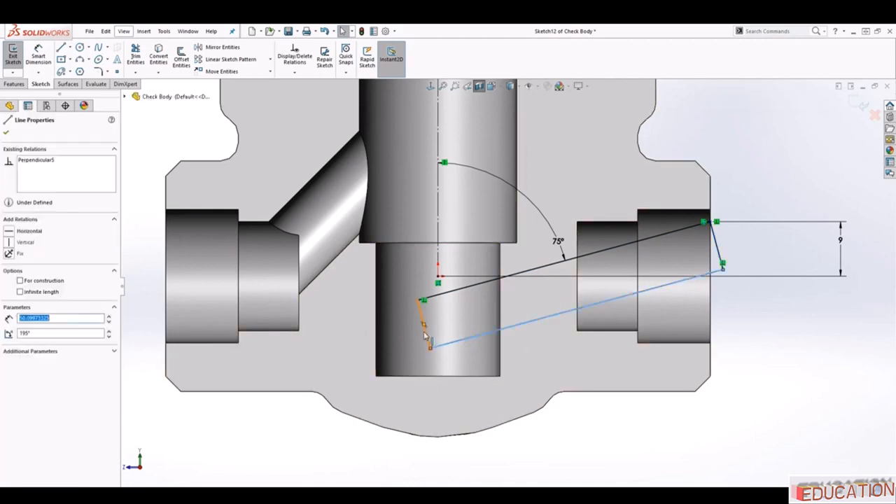
ctrl+click(429, 339)
click(9, 319)
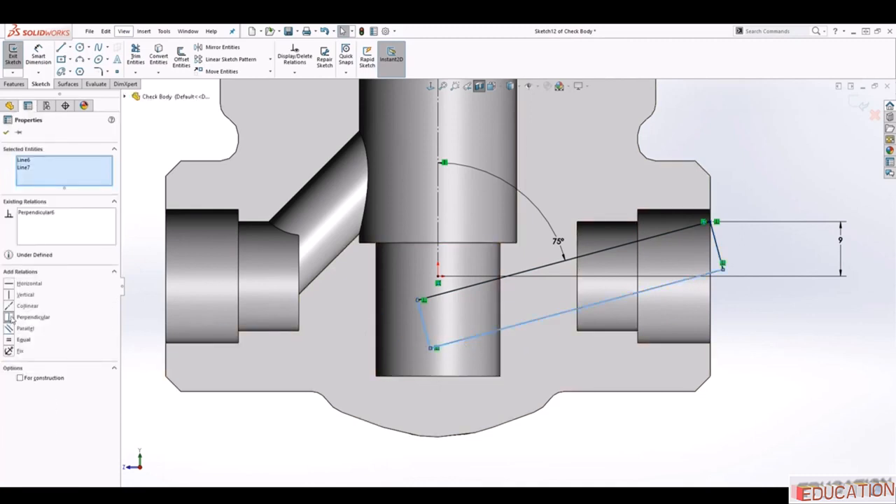
key(Escape)
scroll(518, 281, up, 2)
scroll(621, 283, down, 1)
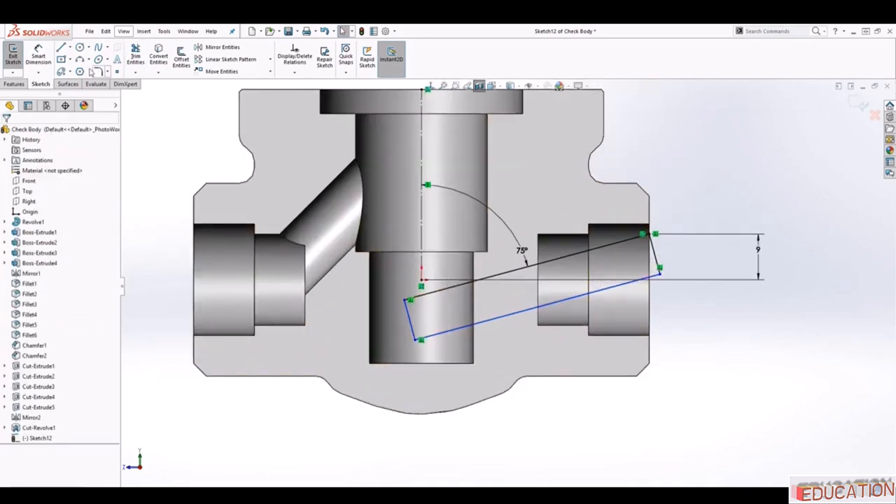
Dimension the profile's short outer end line as 6 mm.
click(39, 56)
click(654, 252)
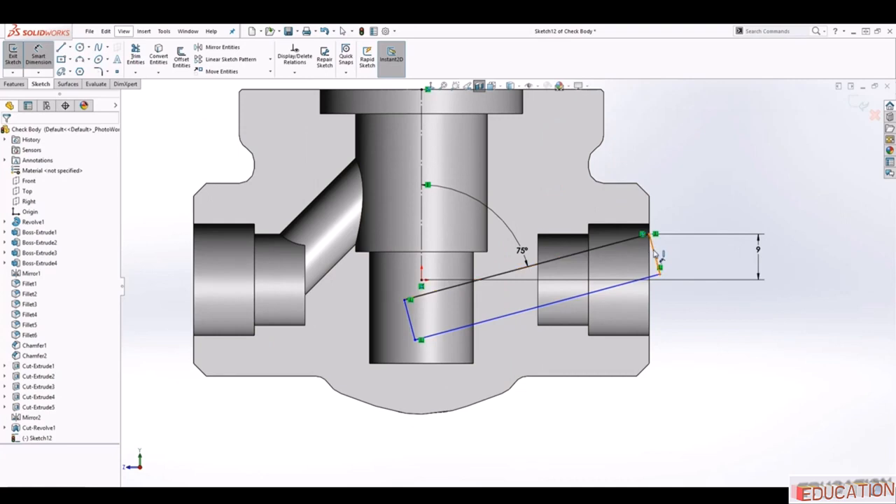
click(753, 226)
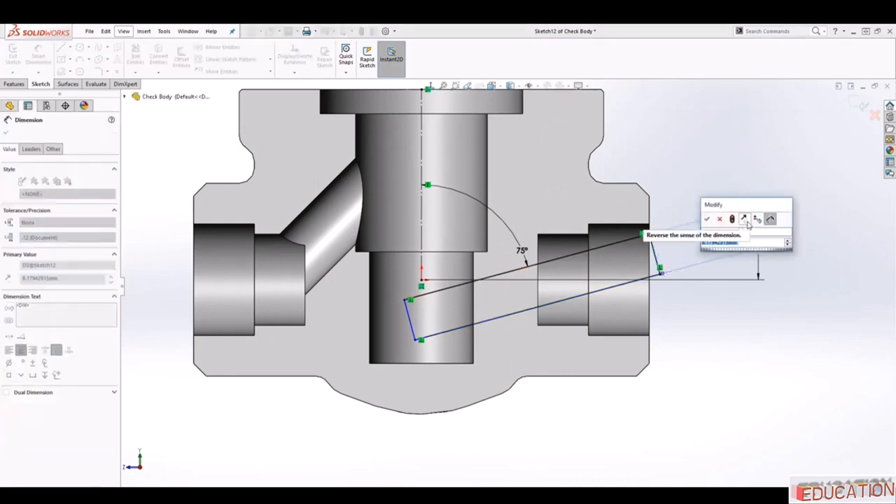
text(6)
key(Return)
key(Escape)
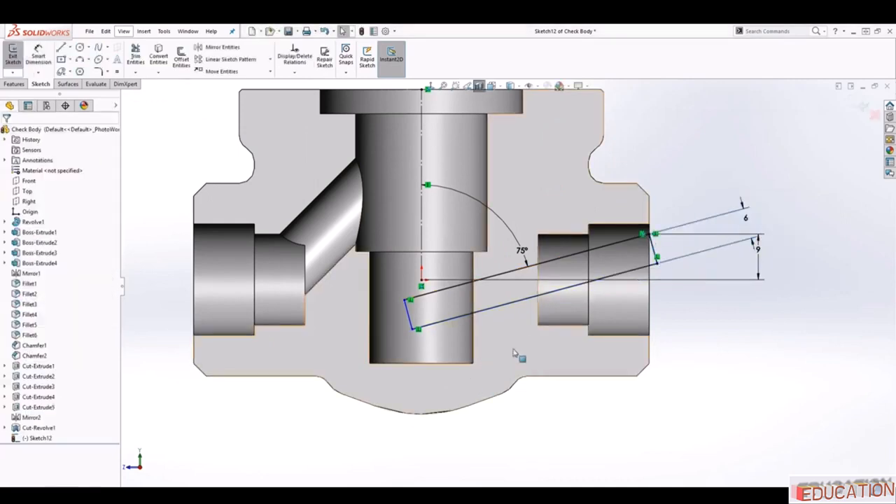
Dimension the horizontal distance between the two ends of the profile's upper slanted line as 43 mm.
click(39, 51)
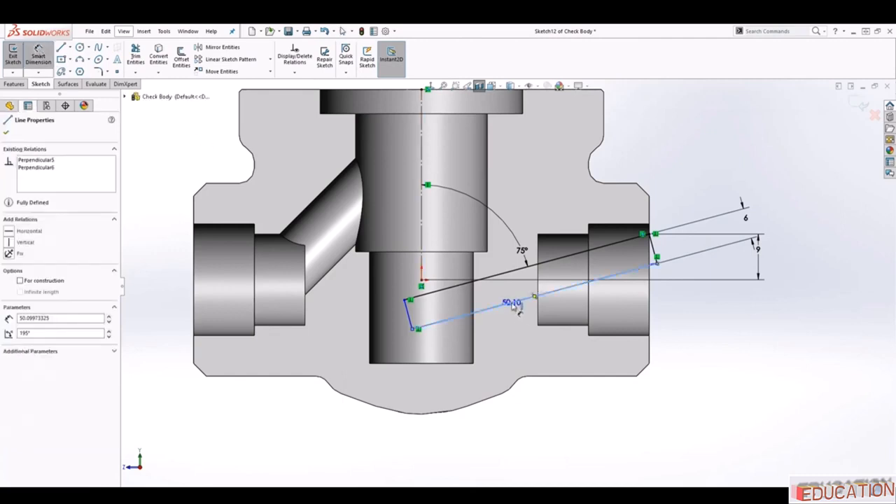
key(Escape)
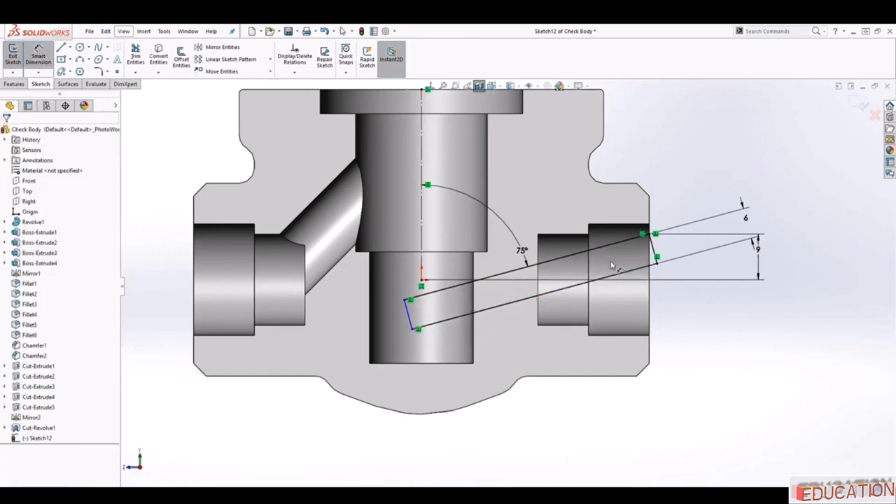
click(650, 234)
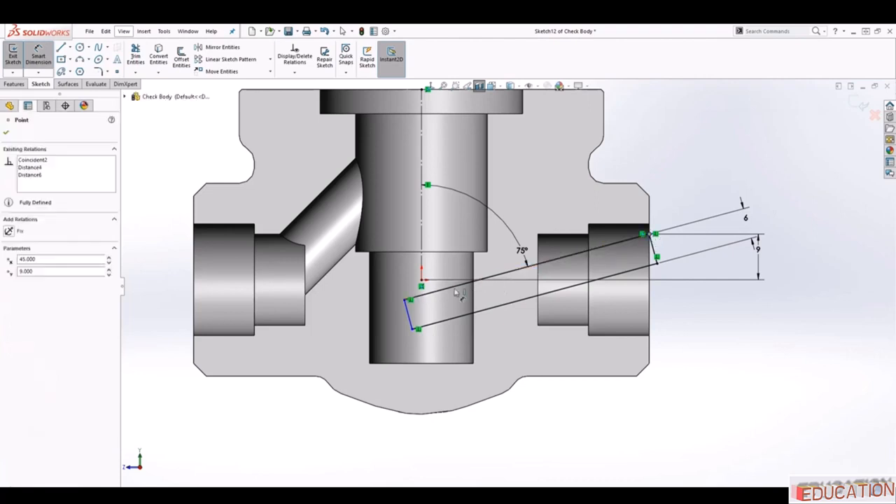
click(404, 301)
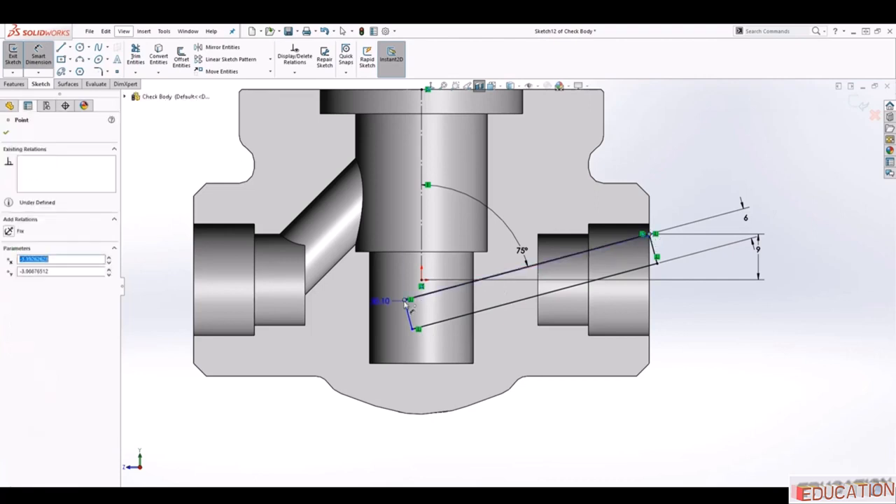
click(482, 170)
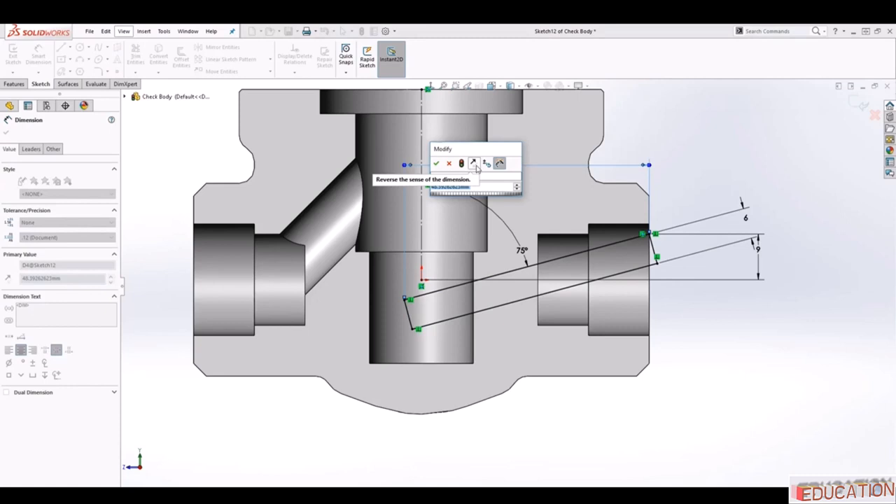
text(43)
key(Return)
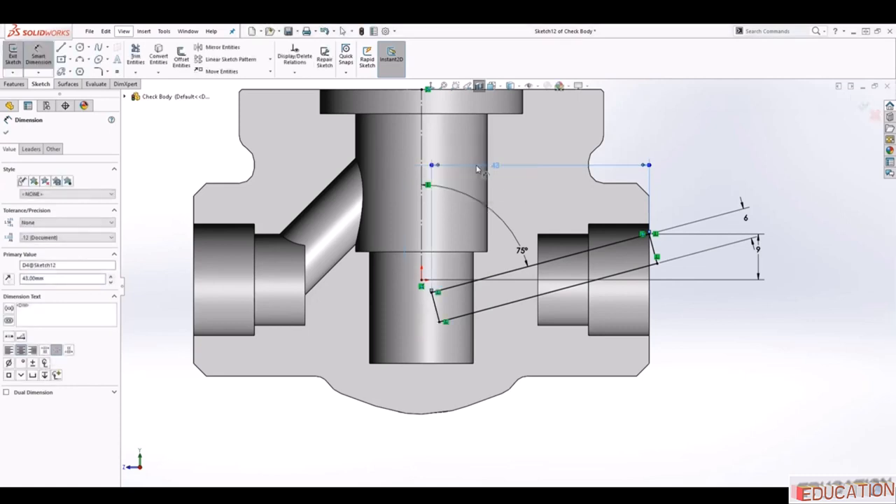
key(Escape)
Rearrange the profile's 75°, 43, 6 and 9 mm dimensions into clearer positions around the sketch.
scroll(570, 253, down, 1)
click(516, 253)
key(Delete)
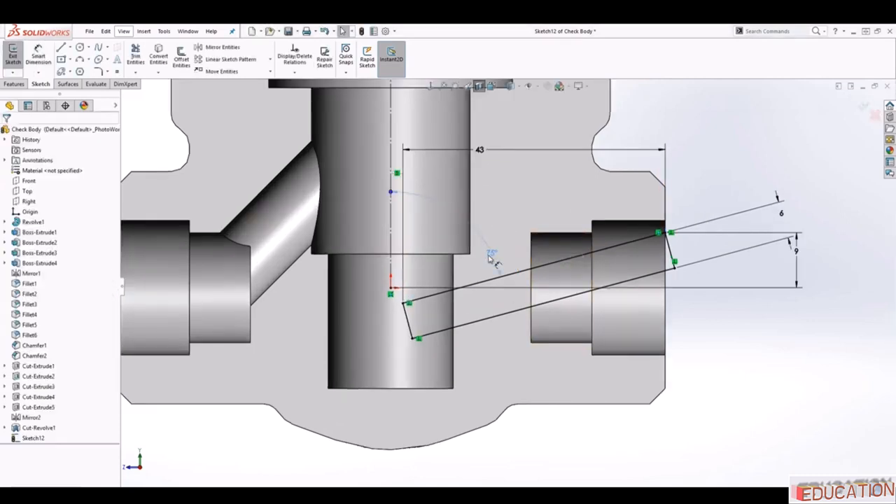
key(ctrl+z)
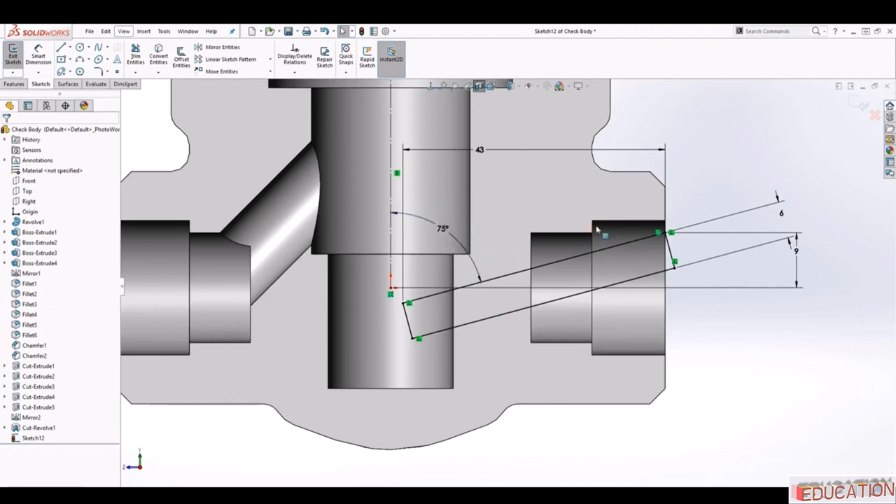
click(480, 151)
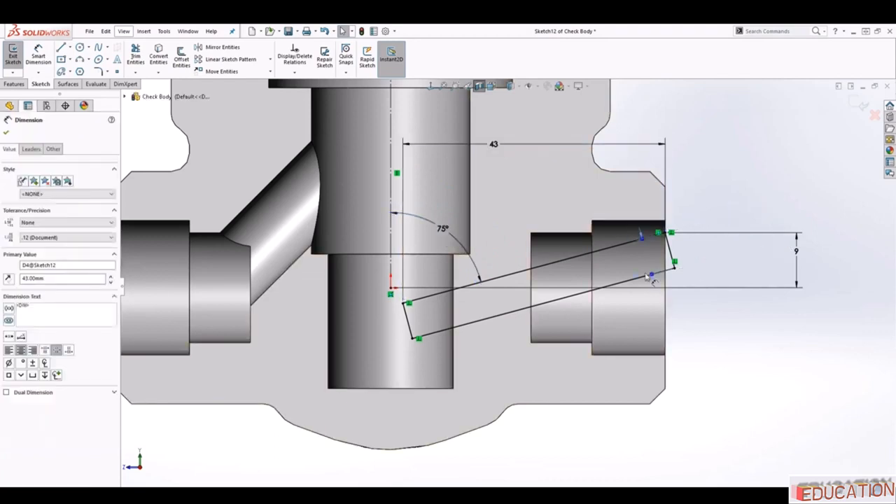
click(760, 264)
scroll(739, 304, up, 1)
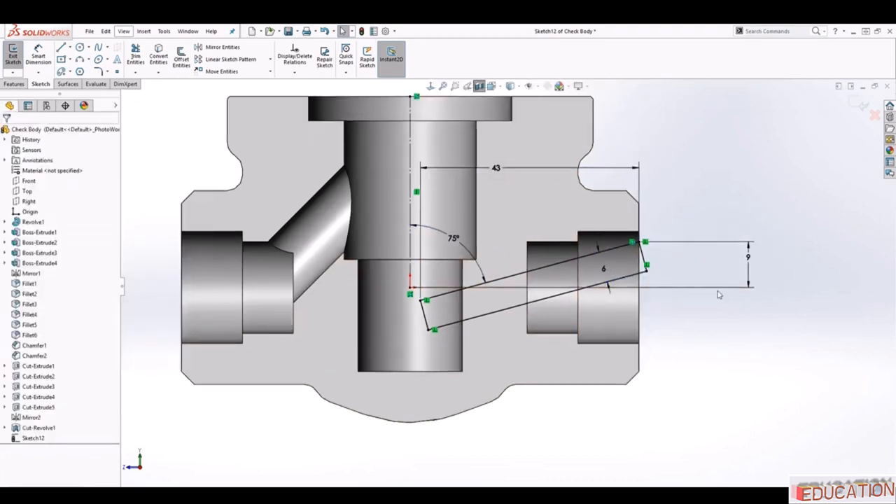
Revolve-cut the profile 360° about its lower long line to form the second angled passage.
click(23, 85)
click(189, 56)
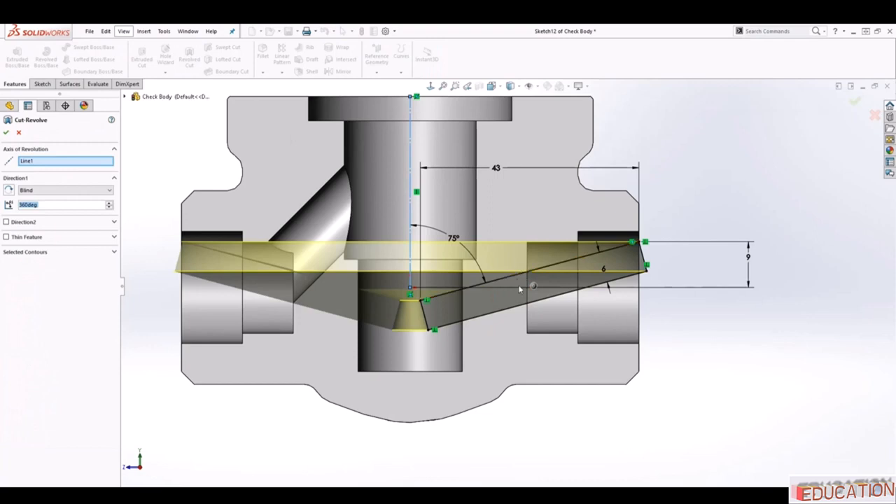
click(527, 308)
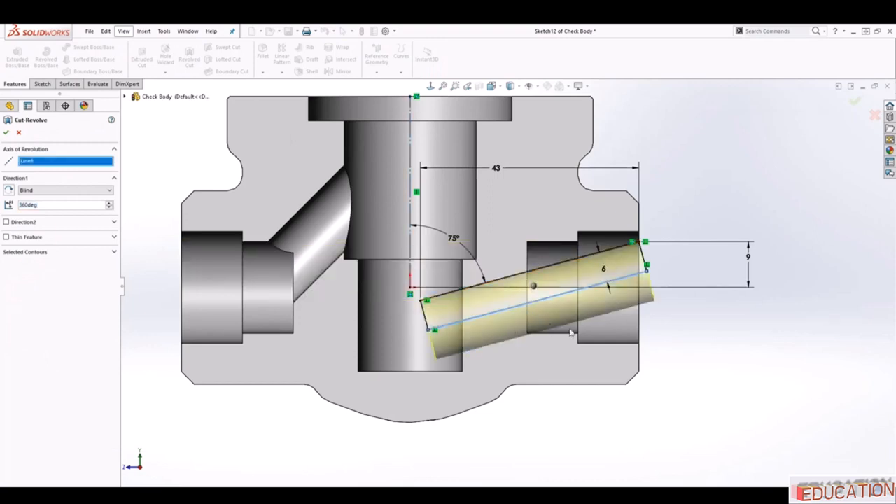
middle_drag(637, 380, 599, 411)
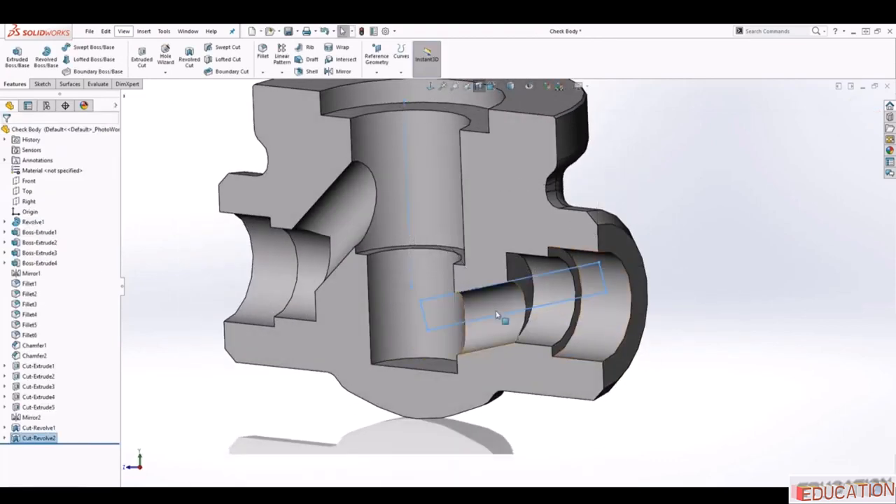
Inspect the new passage in section, and turn off the section view to show the whole valve body.
middle_drag(499, 315, 537, 286)
scroll(482, 165, up, 1)
click(431, 88)
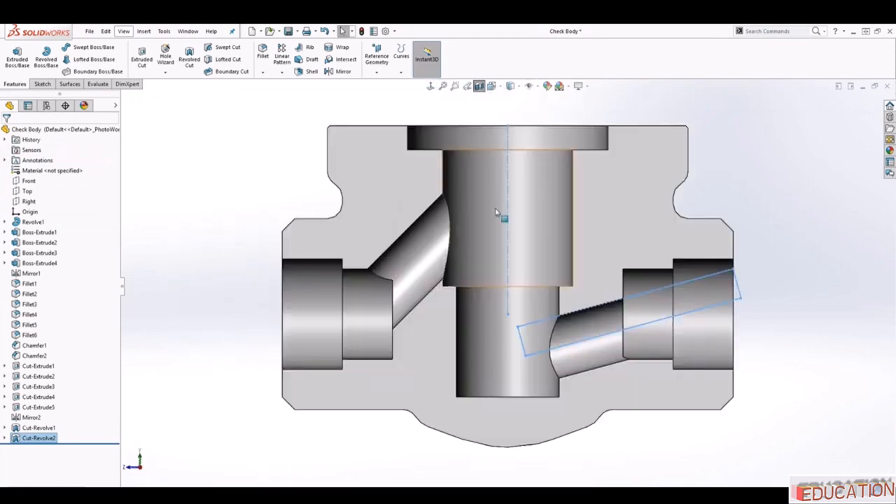
click(775, 225)
middle_drag(766, 310, 756, 352)
click(481, 88)
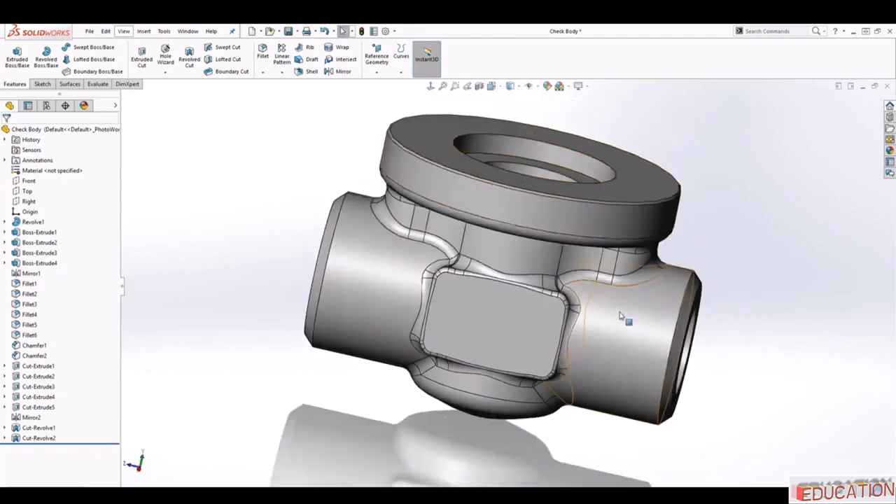
middle_drag(622, 317, 654, 483)
scroll(708, 304, up, 1)
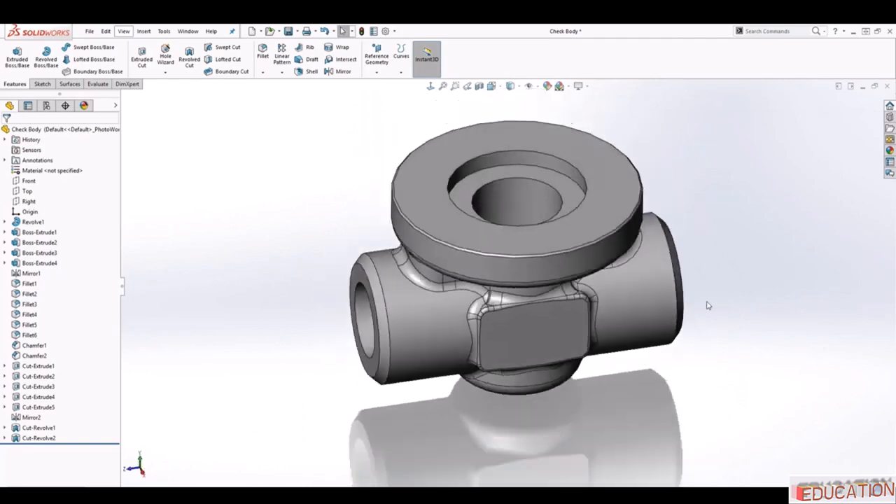
scroll(604, 182, down, 1)
middle_drag(544, 202, 462, 203)
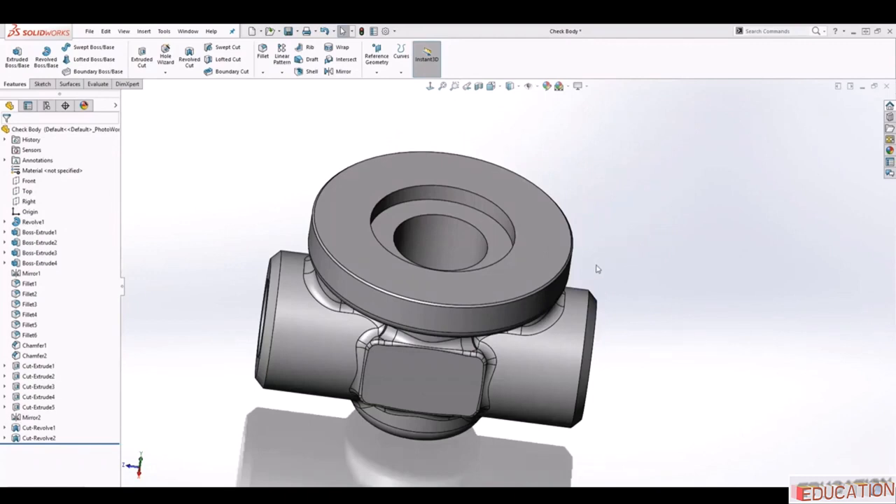
Start a sketch on the round flange's top annular face and view it head-on.
click(282, 74)
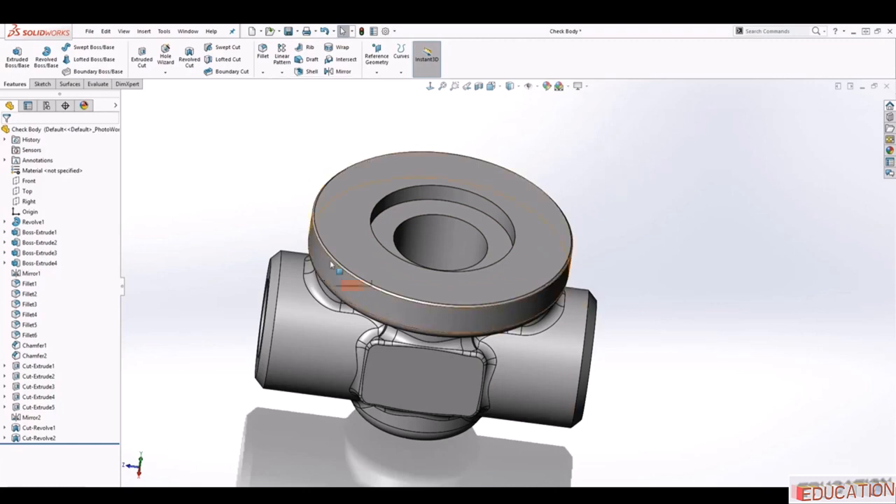
middle_drag(624, 294, 601, 341)
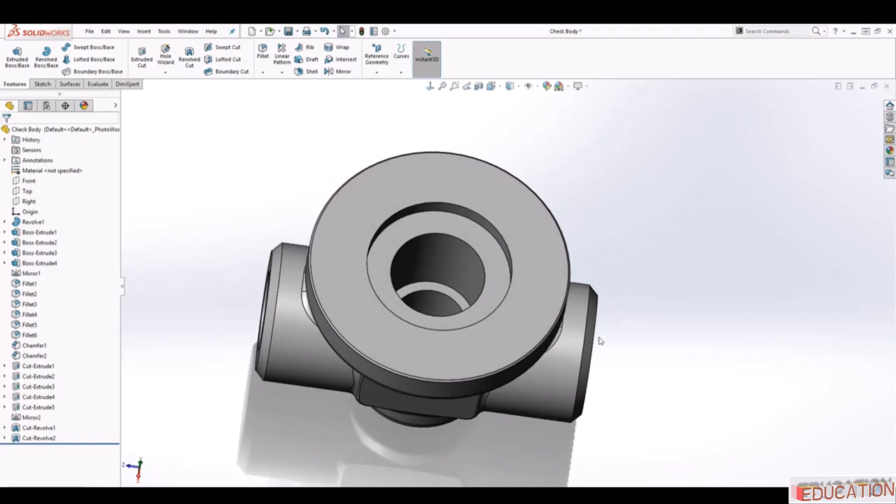
click(436, 175)
click(44, 84)
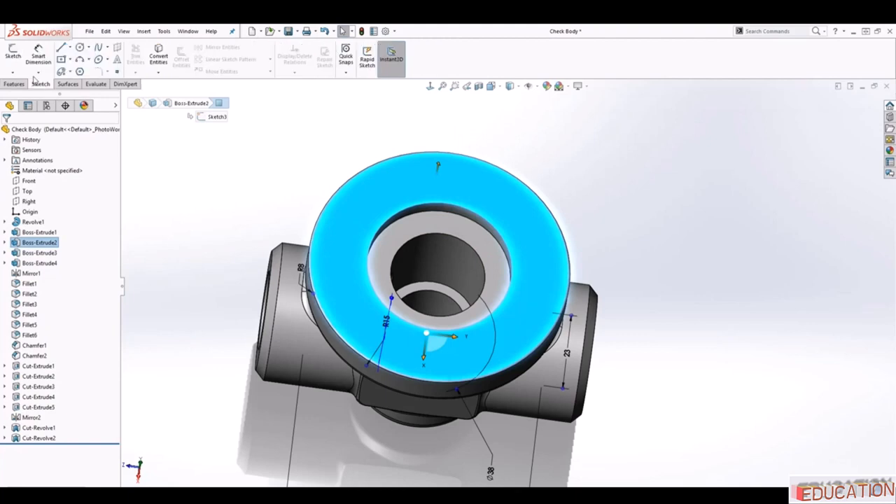
click(14, 54)
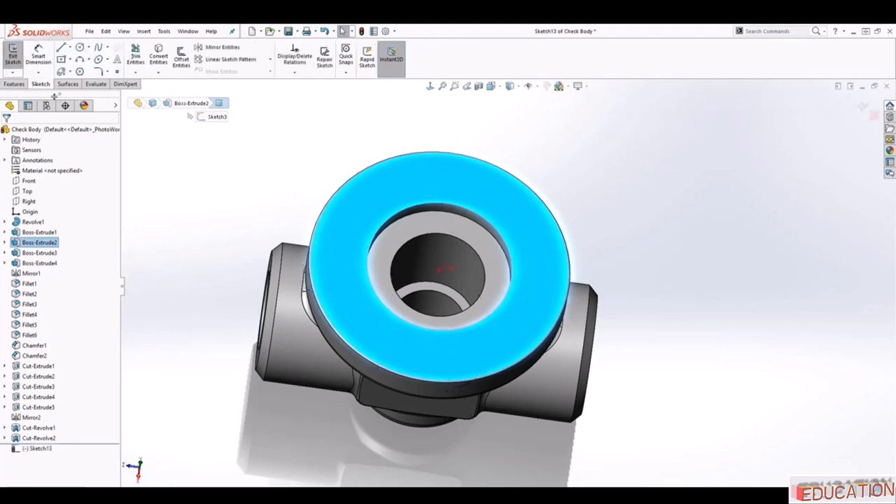
click(430, 85)
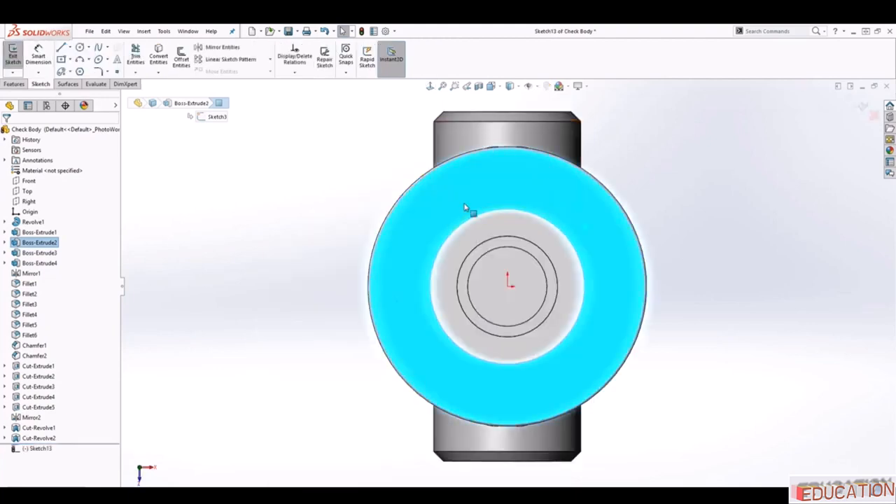
click(187, 143)
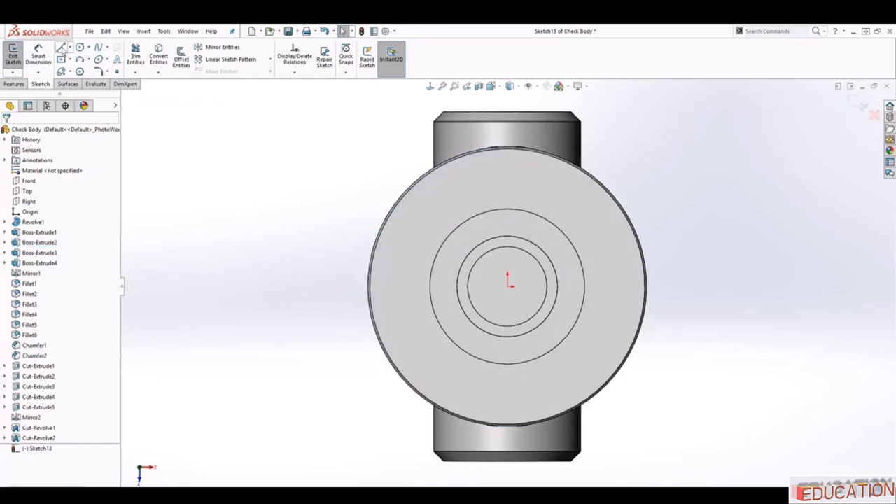
Draw a vertical line from the origin up to the flange's outer edge and make it construction geometry.
click(61, 47)
click(508, 286)
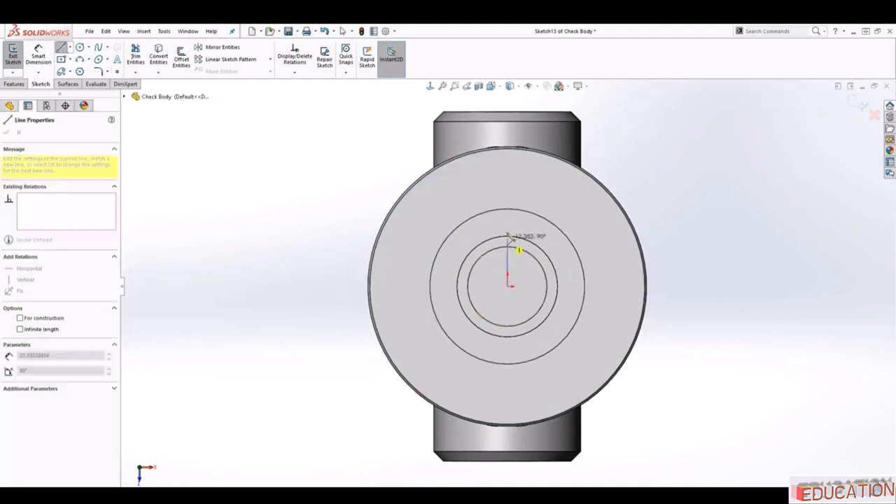
click(508, 150)
key(Escape)
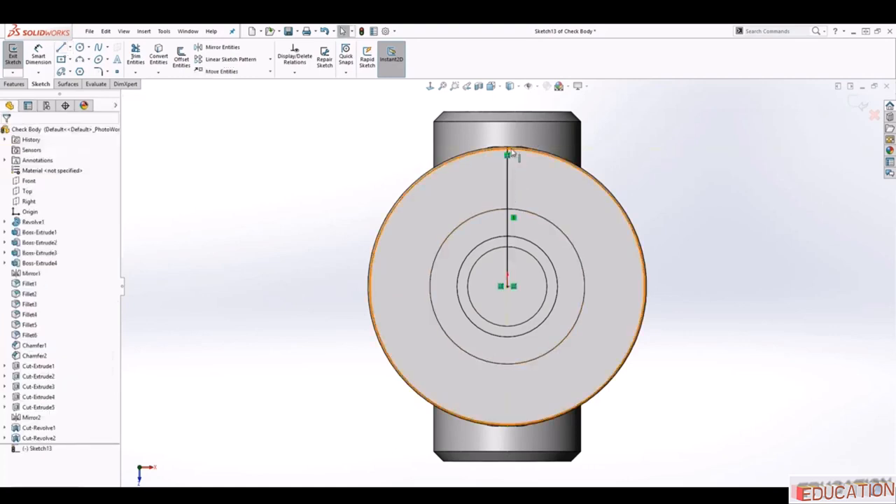
click(508, 149)
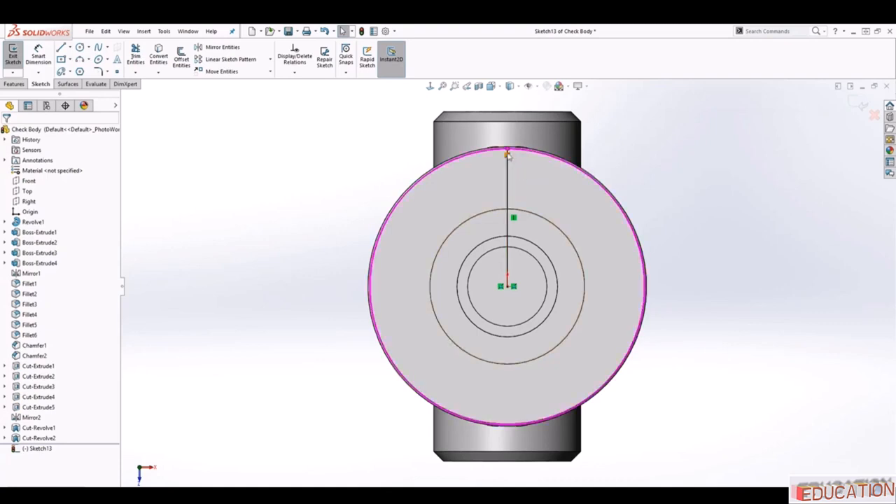
click(508, 231)
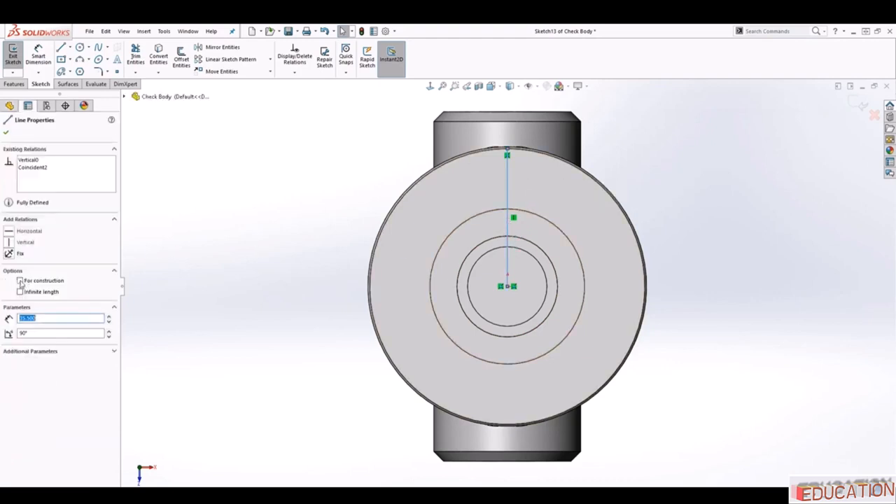
key(Escape)
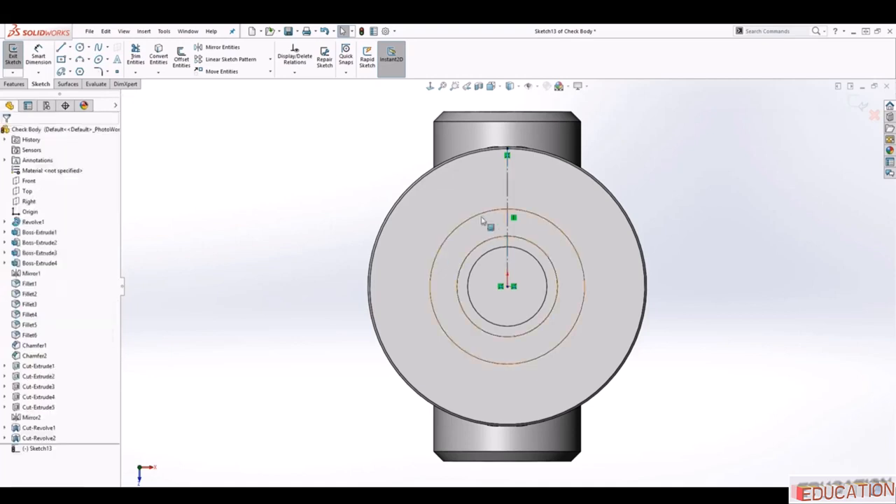
Sketch a circle centred on the origin between the counterbore and the flange's outer edge, with a diameter of 56 mm.
click(80, 47)
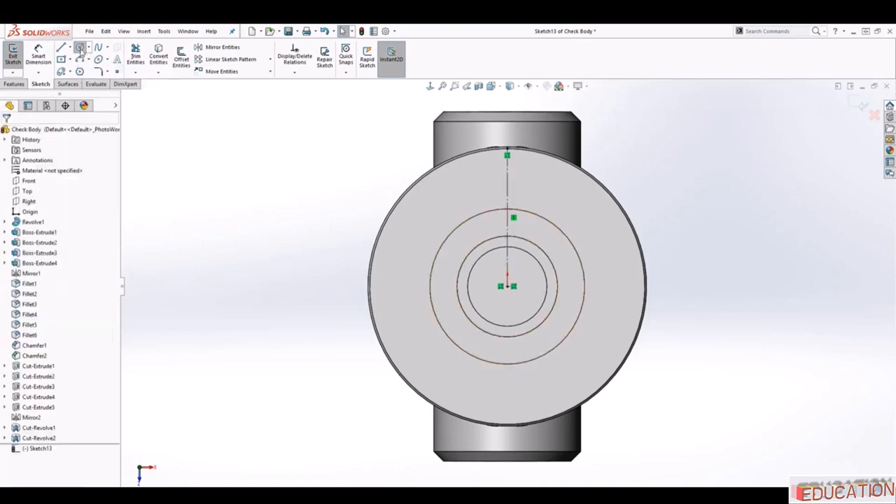
click(508, 287)
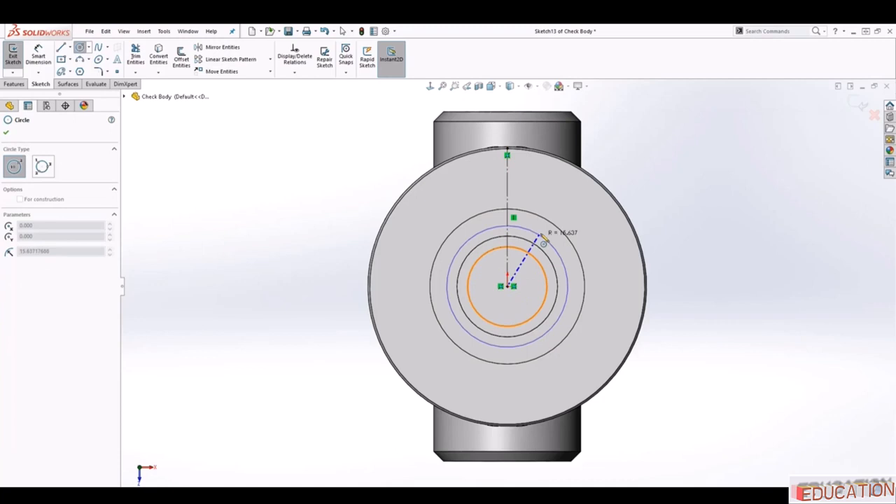
click(577, 211)
key(Escape)
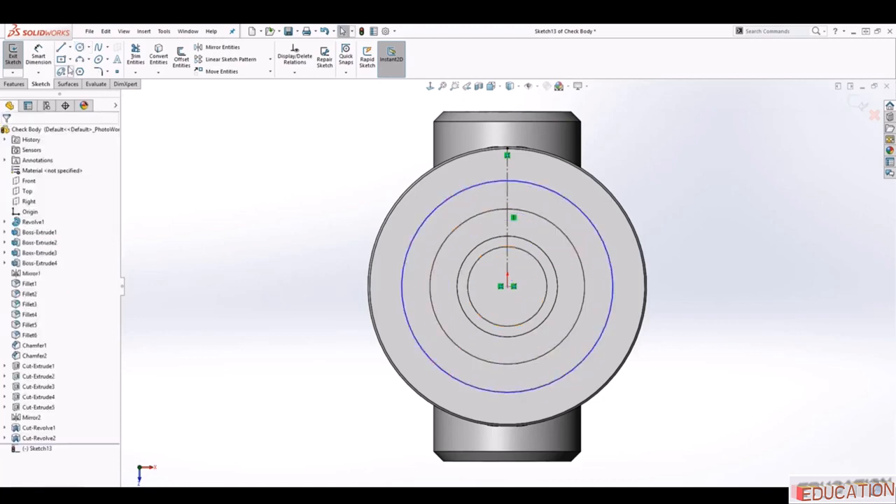
click(38, 56)
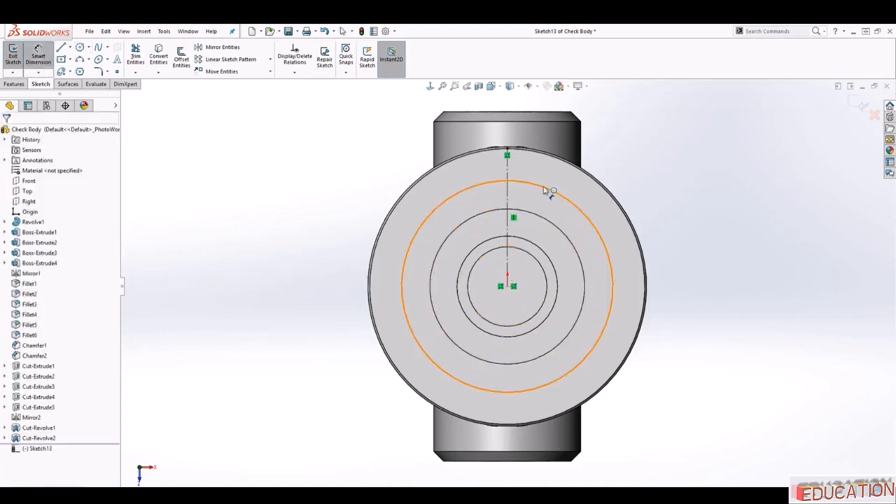
click(546, 191)
click(655, 155)
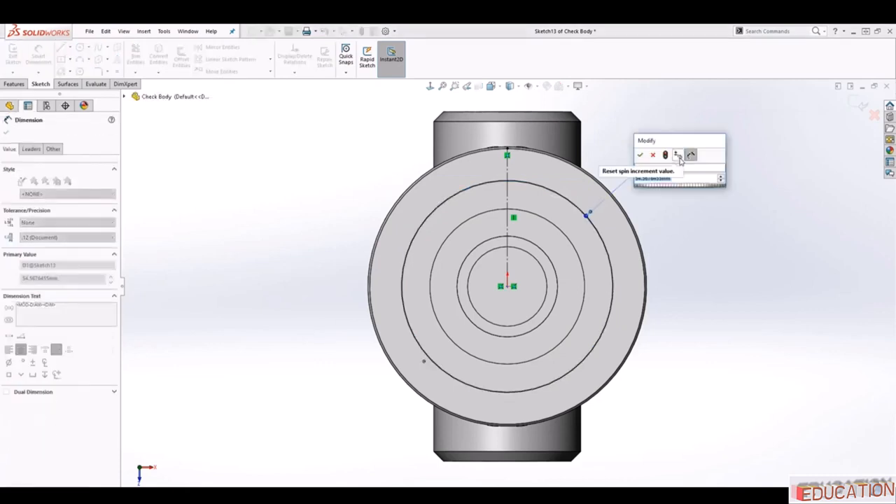
text(56)
key(Return)
key(Escape)
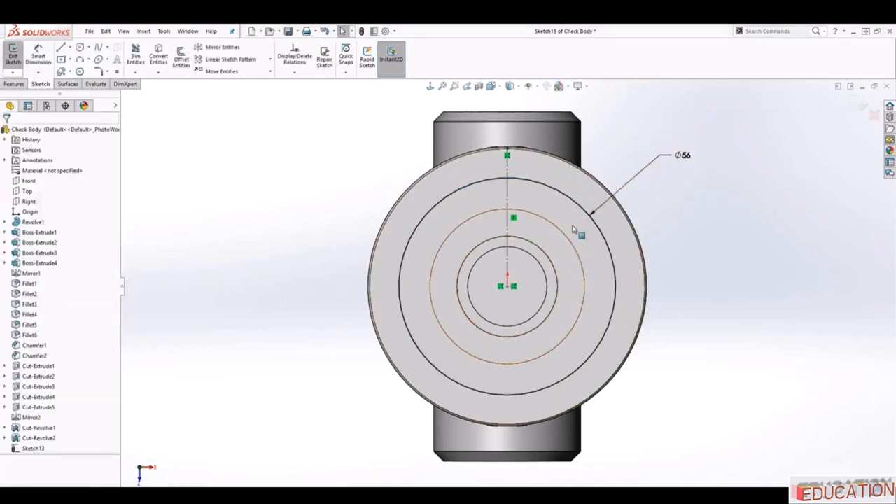
Convert the 56 mm circle to construction geometry.
click(576, 201)
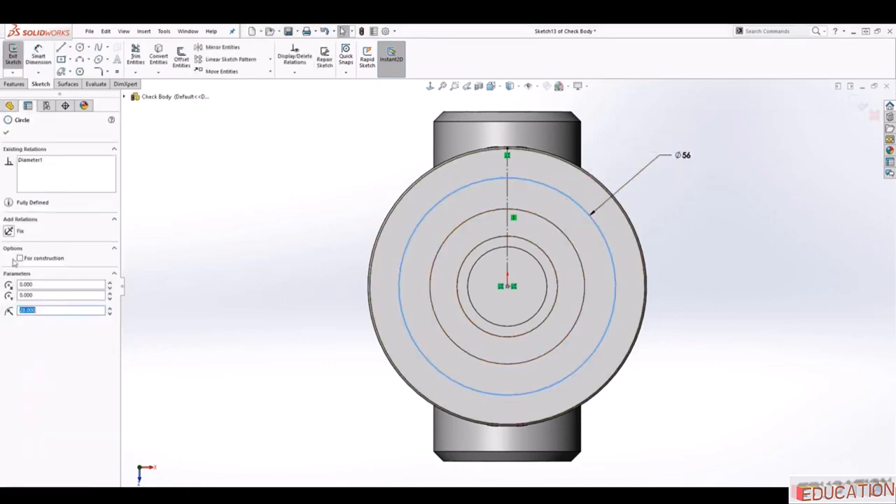
click(20, 259)
click(152, 258)
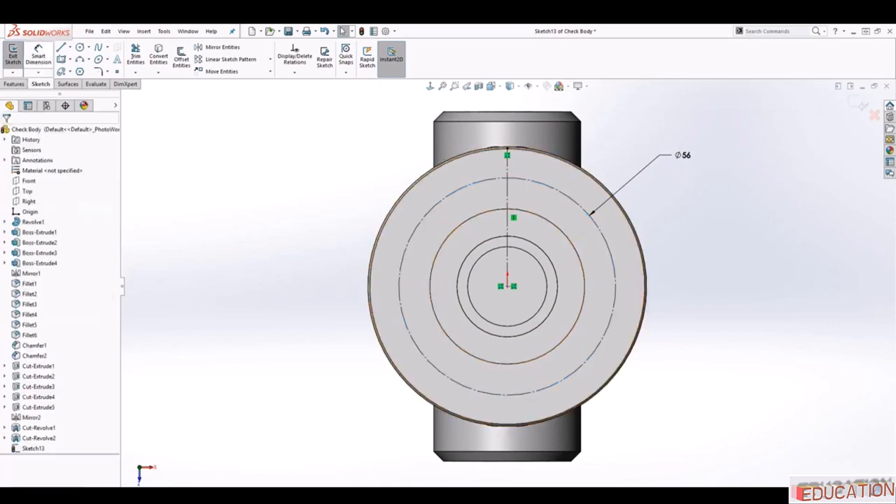
Sketch a circle centred on the upper-left part of the 56 mm construction circle, with a diameter of 9.53 mm.
click(81, 47)
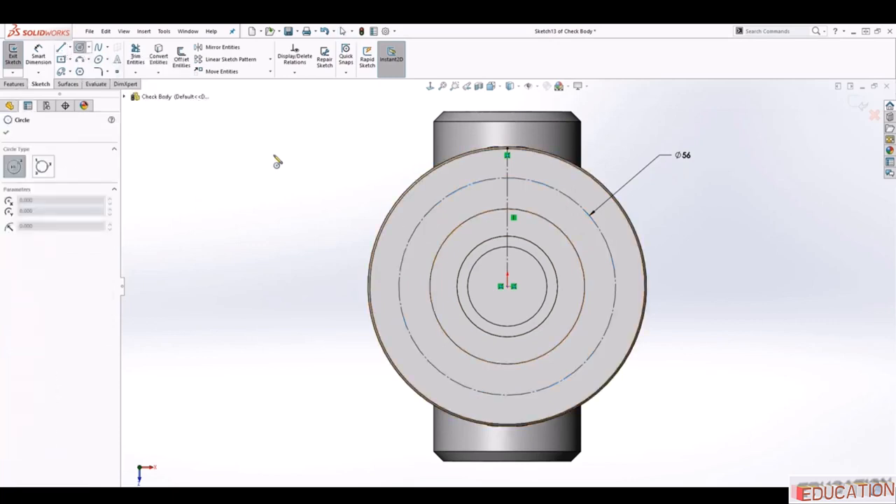
click(430, 209)
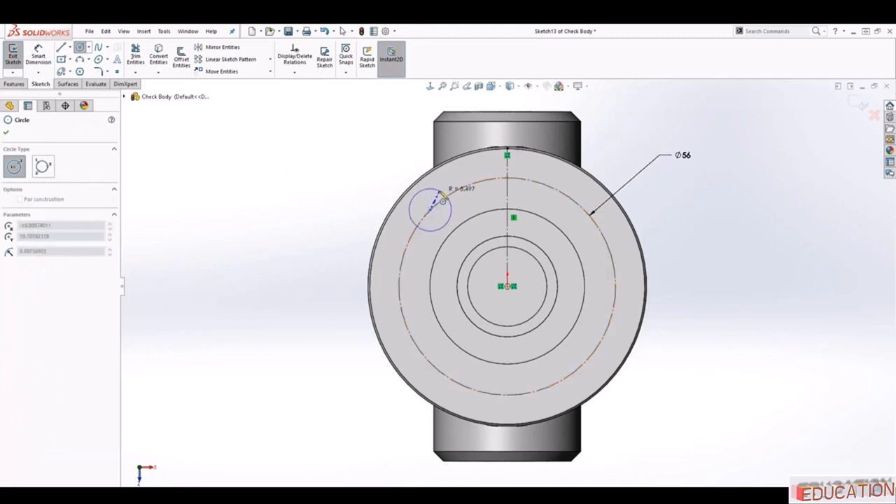
click(445, 196)
key(Escape)
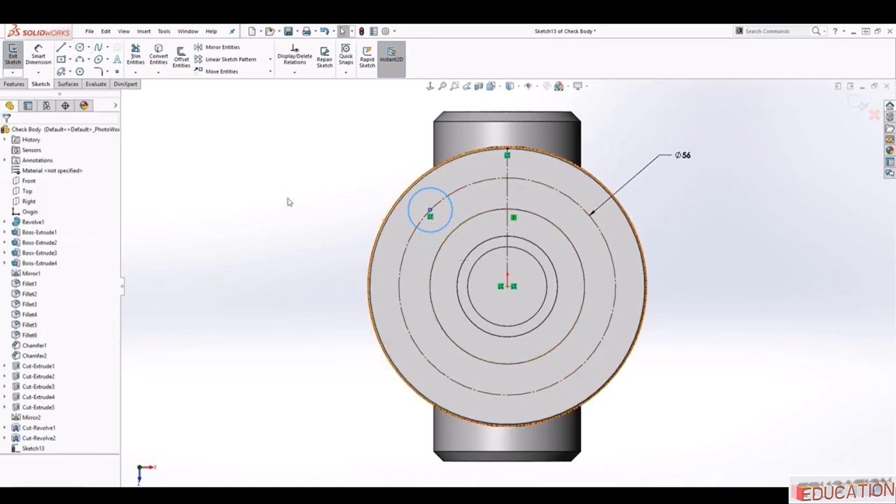
click(38, 56)
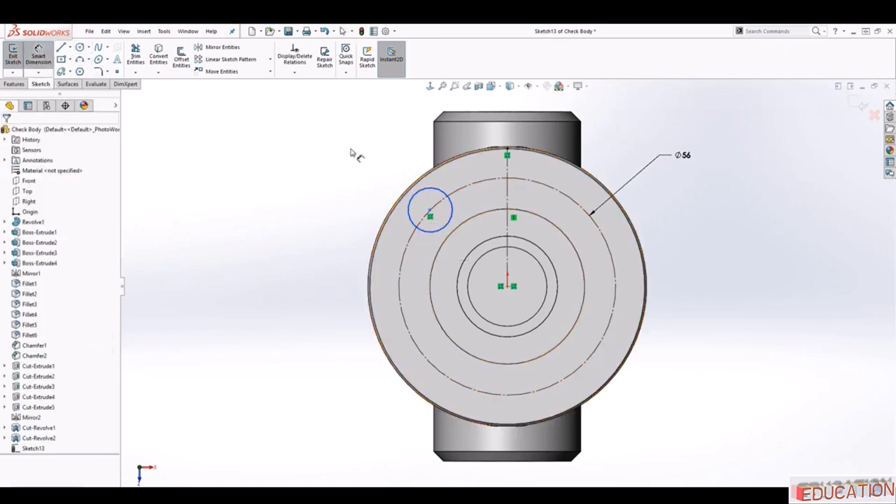
click(420, 190)
click(360, 140)
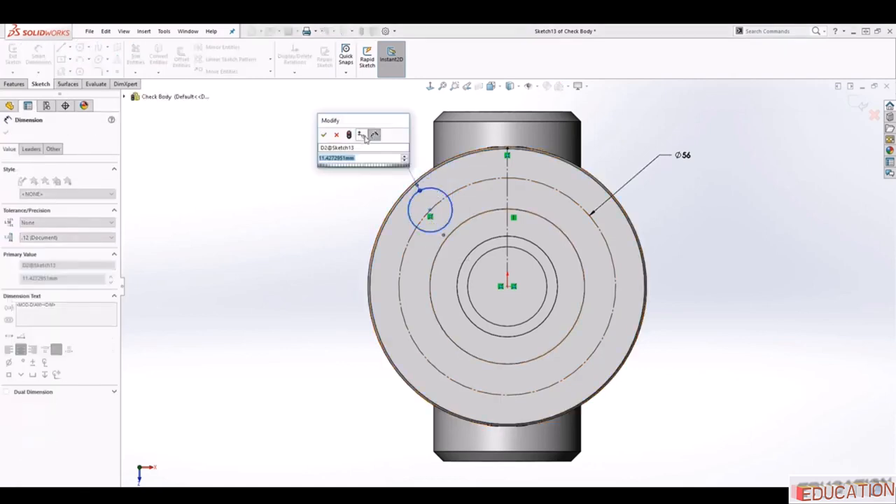
text(8.55)
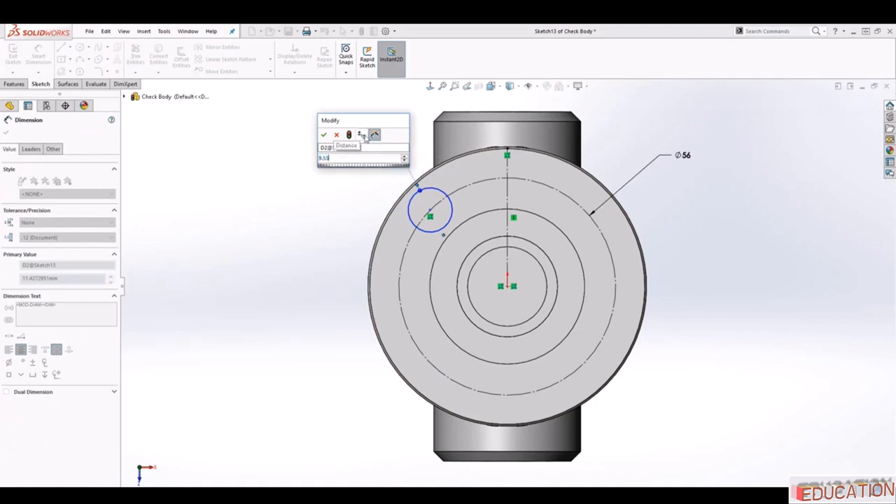
key(Return)
key(Escape)
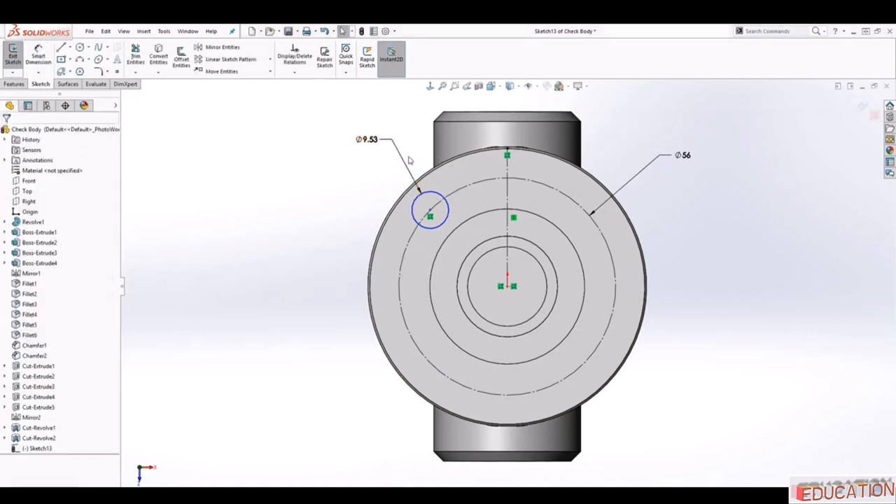
Draw a line from the small circle's centre to the origin and make it construction geometry.
click(61, 47)
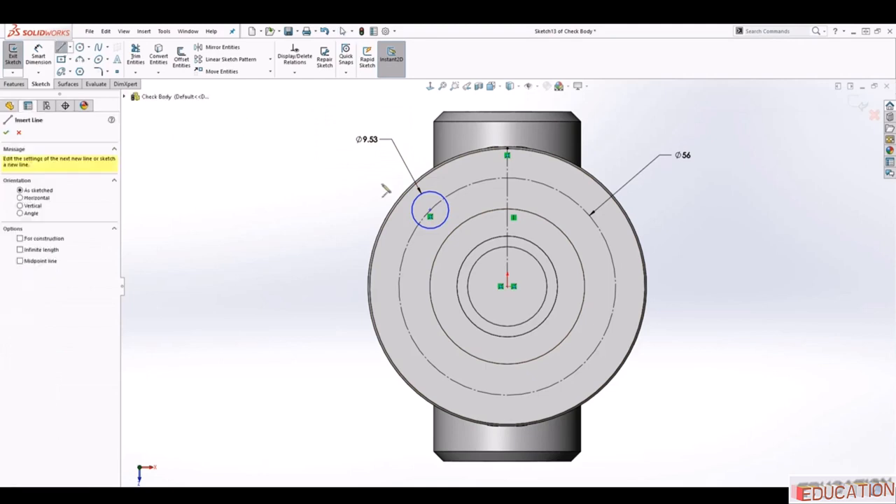
click(430, 215)
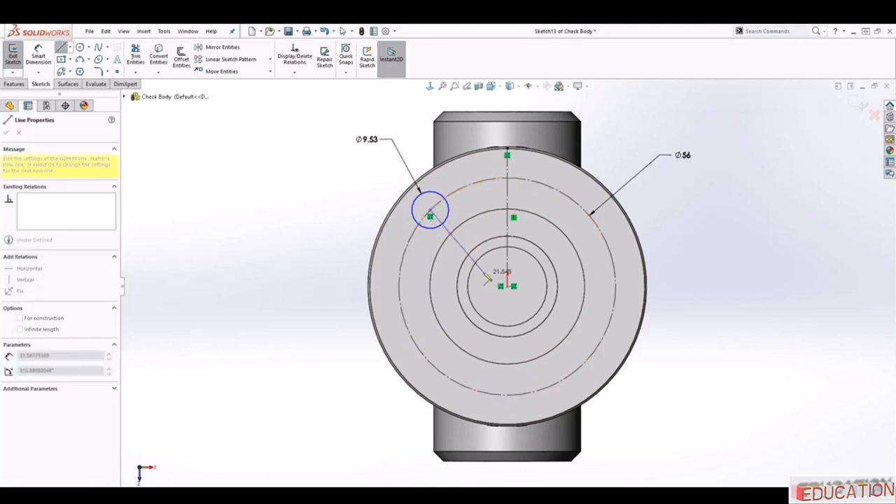
click(508, 286)
key(Escape)
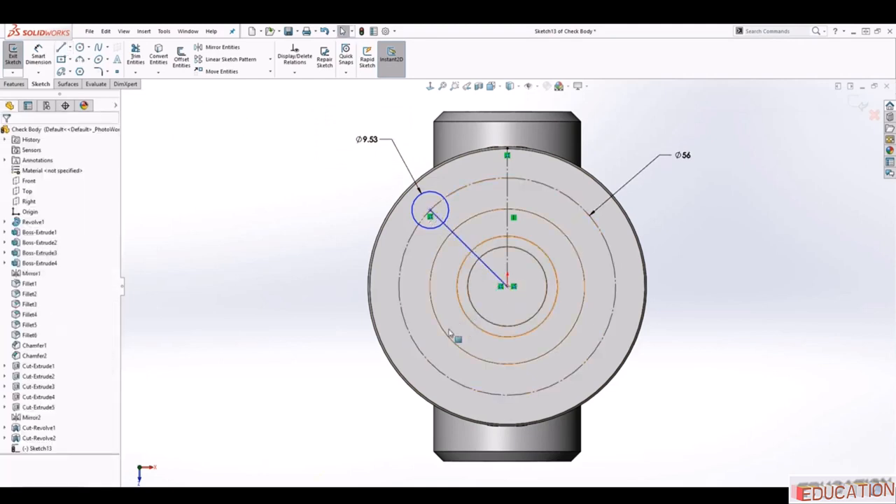
click(463, 243)
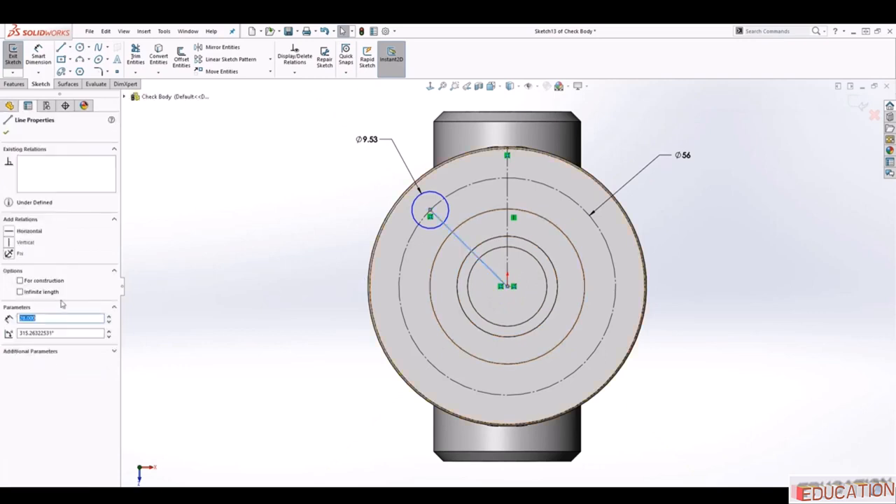
click(23, 282)
key(Escape)
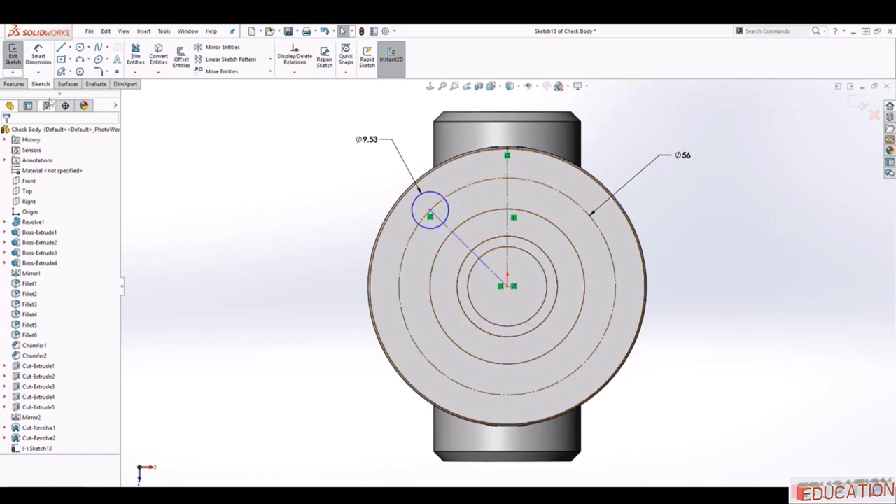
Dimension the angle between the vertical construction line and the line to the small circle as 45°.
click(38, 55)
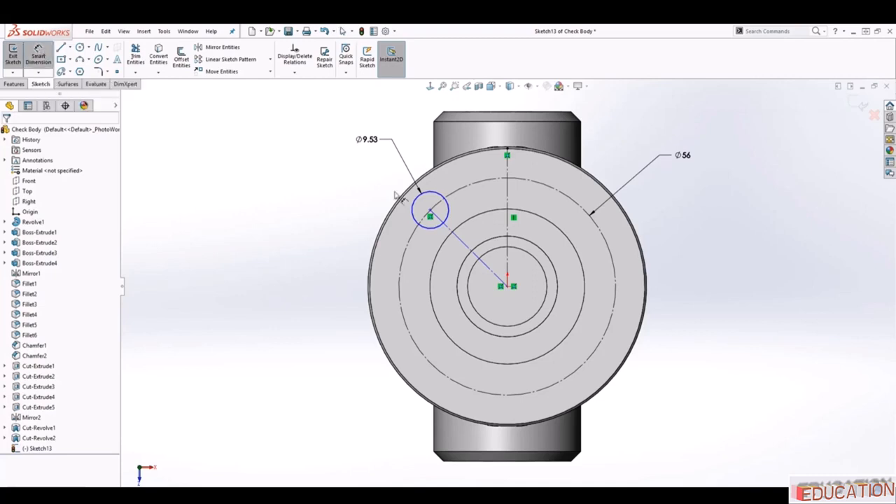
click(508, 219)
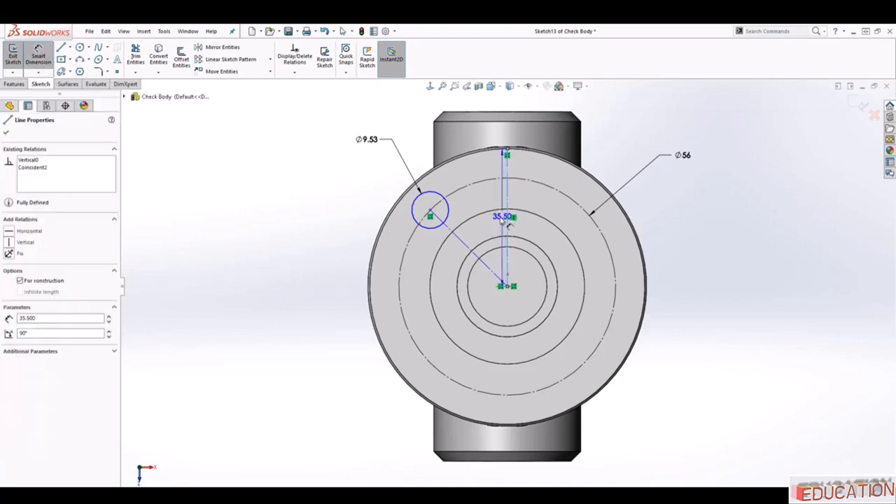
click(467, 248)
click(475, 231)
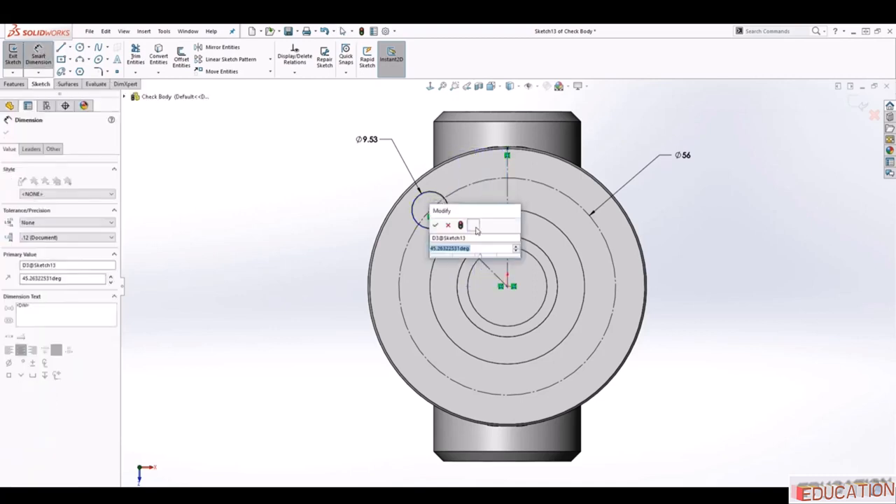
text(45)
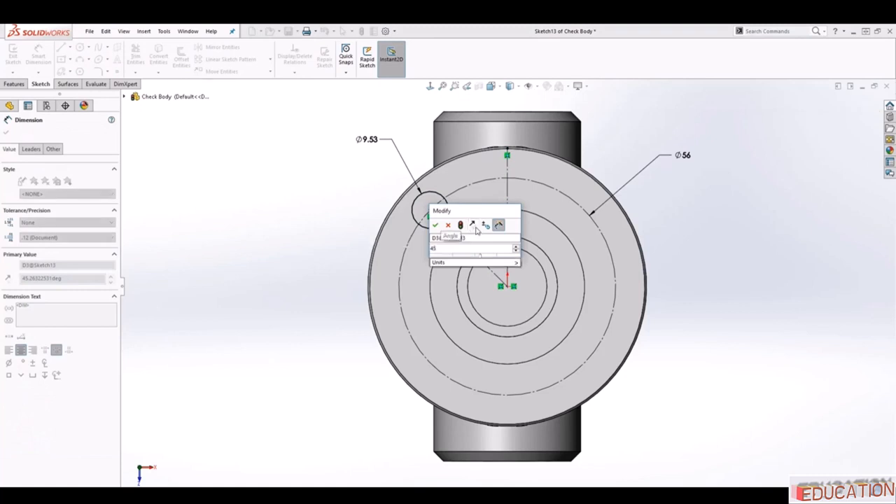
key(Return)
key(Escape)
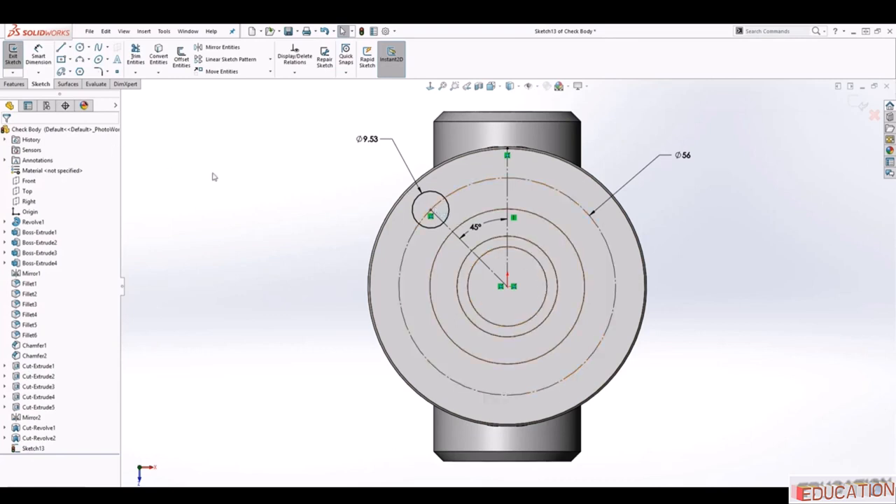
Cut the small circle through the flange with an Extruded Cut using the Up To Next end condition.
click(17, 84)
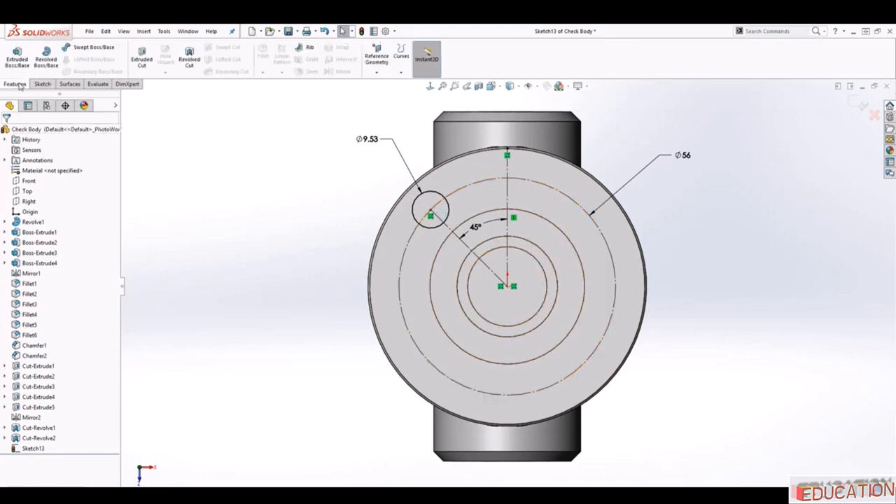
click(145, 63)
middle_drag(286, 286, 383, 215)
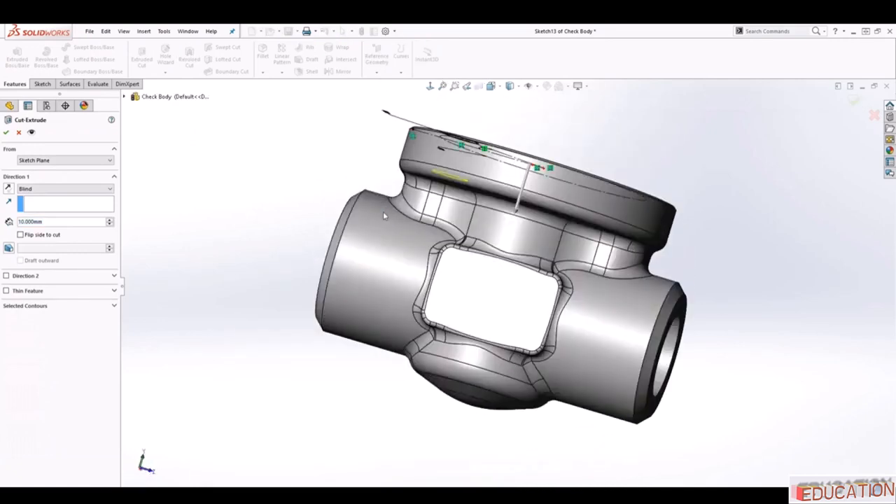
click(78, 189)
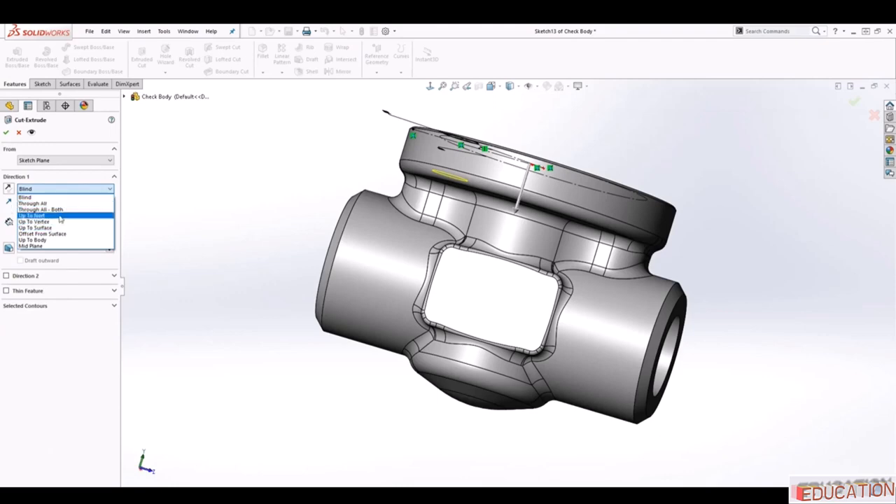
click(60, 217)
middle_drag(234, 282, 252, 221)
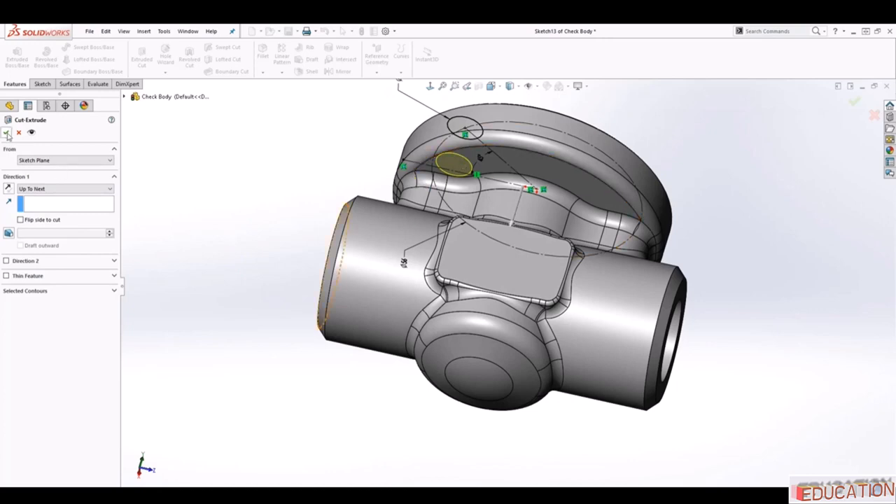
key(Return)
Start a circular pattern with the flange's outer circular edge as its axis reference.
middle_drag(340, 175, 476, 246)
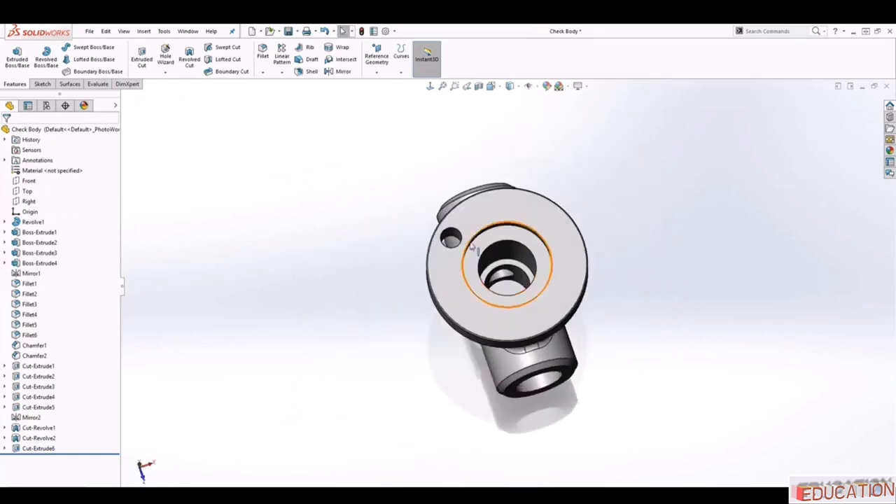
scroll(472, 245, down, 2)
scroll(554, 298, up, 2)
scroll(552, 296, down, 2)
middle_drag(554, 298, 557, 231)
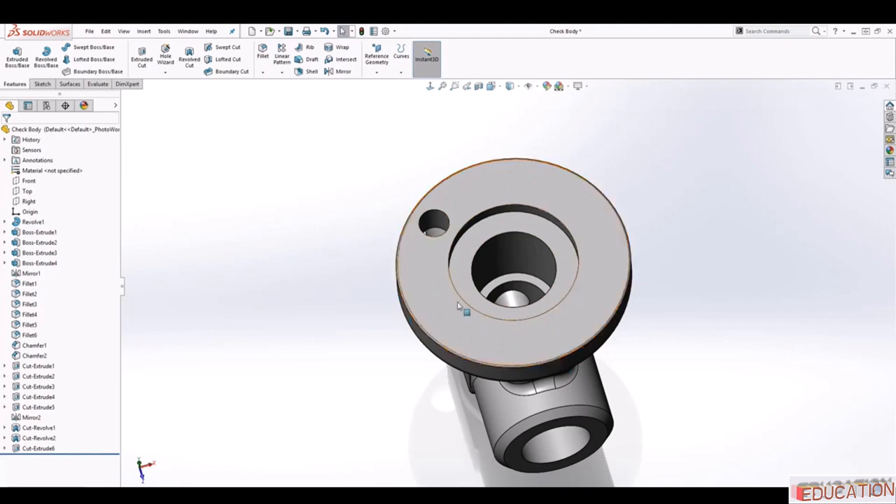
click(282, 73)
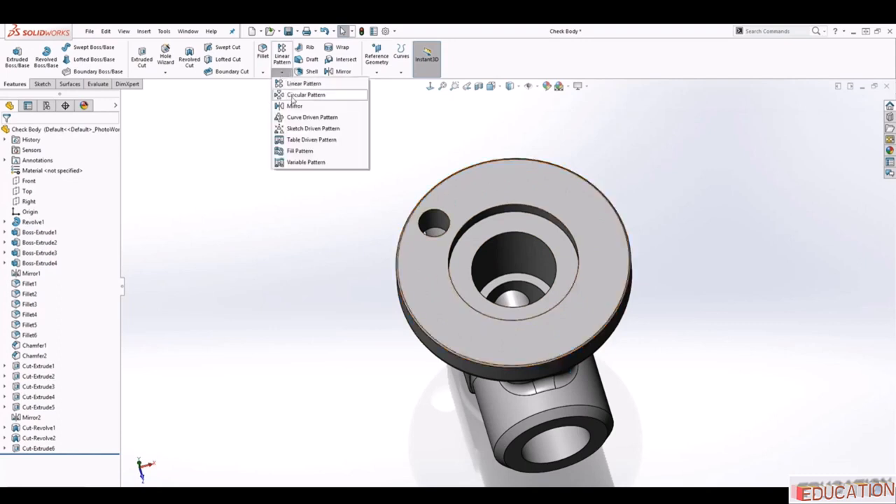
click(305, 94)
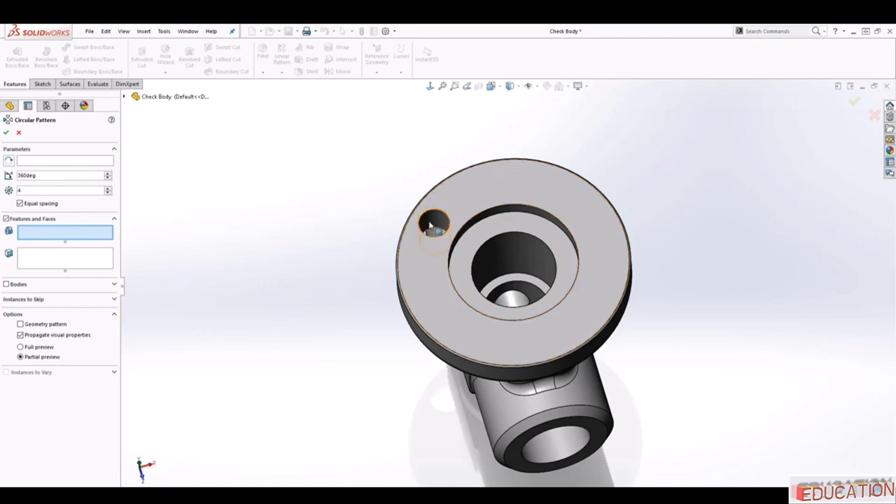
click(36, 162)
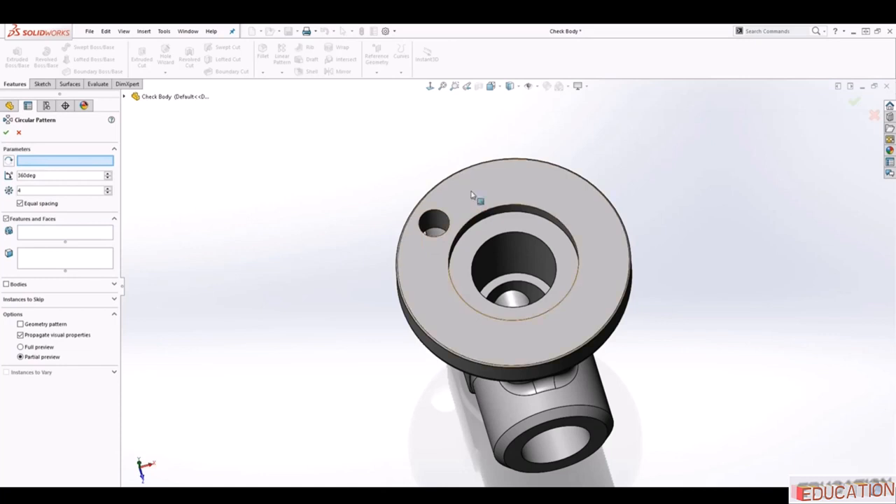
scroll(460, 184, up, 3)
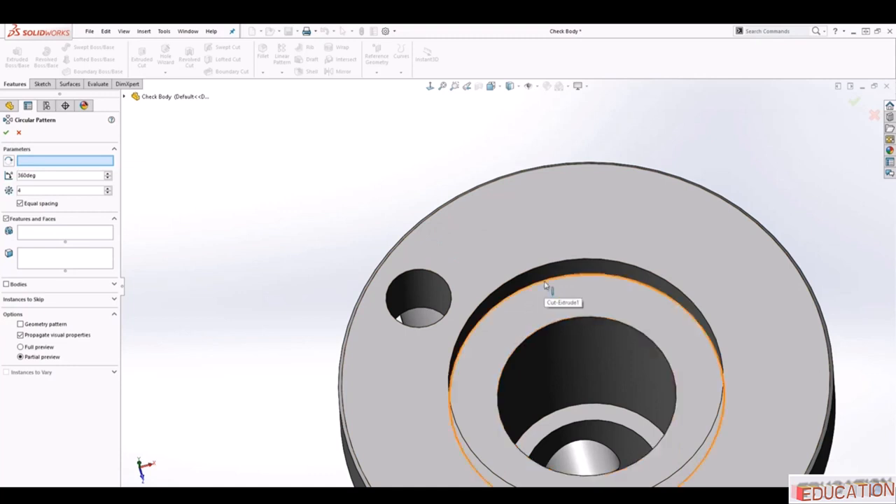
scroll(479, 282, up, 2)
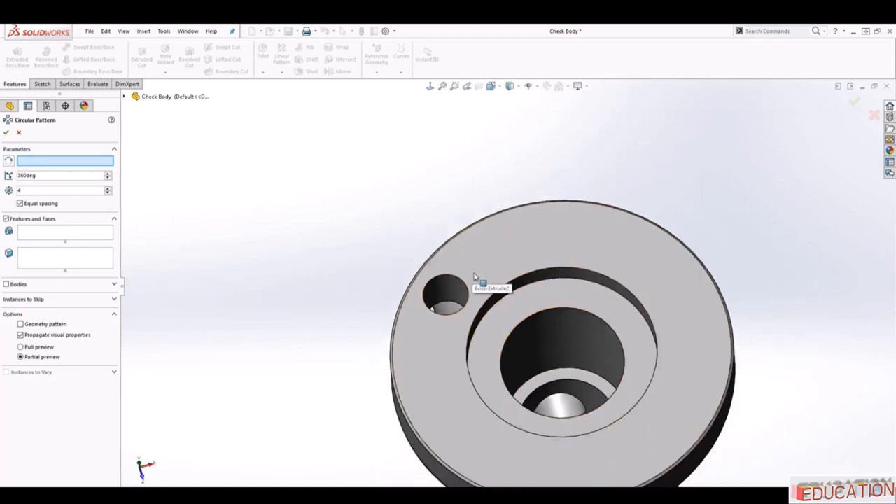
click(464, 231)
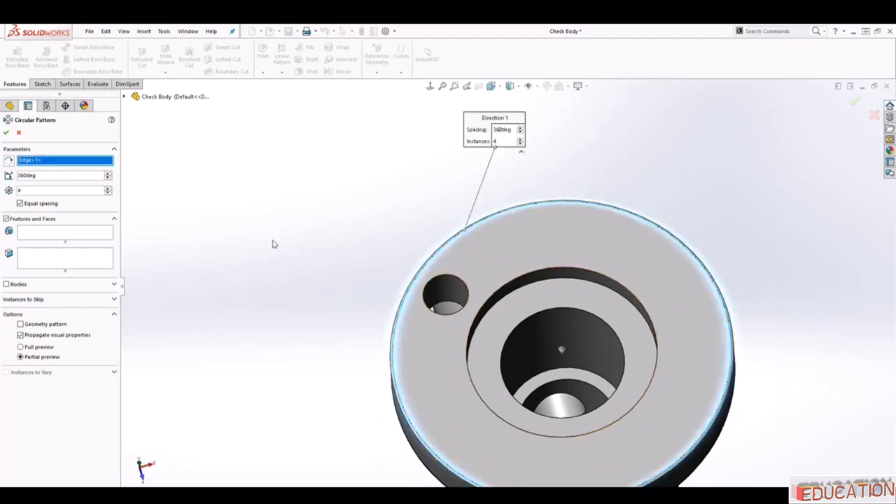
Pattern the 9.53 mm hole cut as 4 equally spaced instances over 360° around the flange.
click(35, 234)
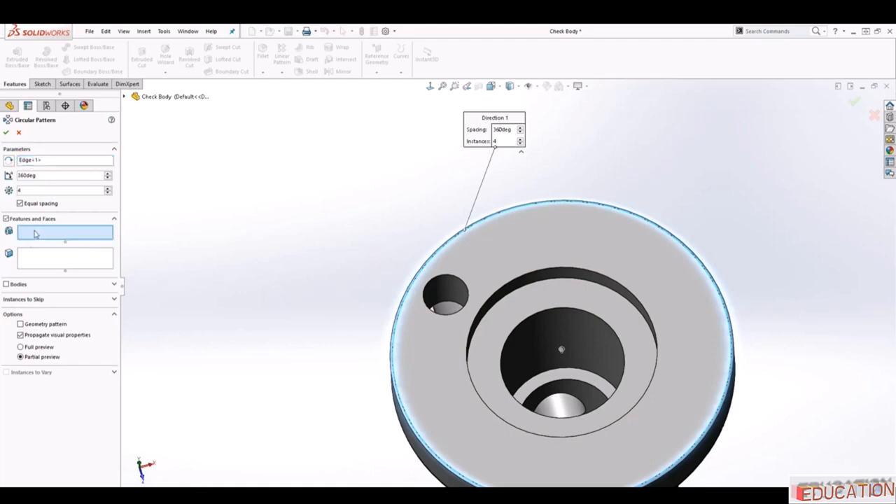
click(445, 298)
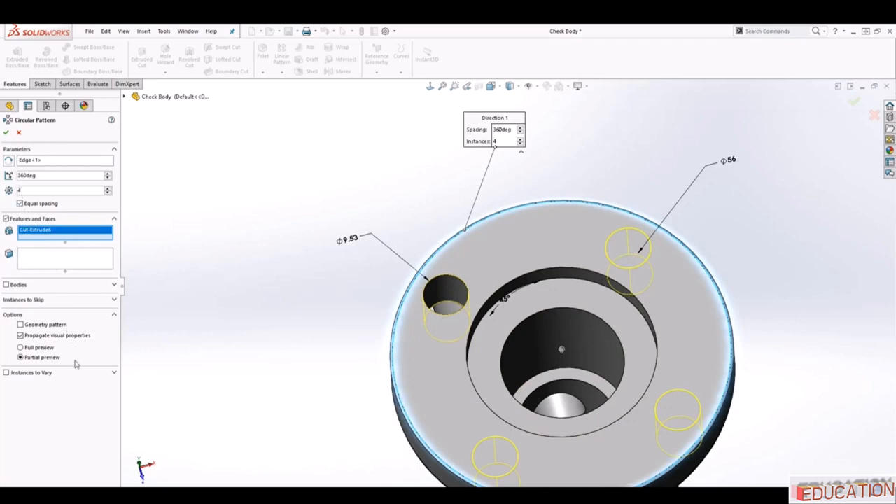
scroll(443, 339, up, 3)
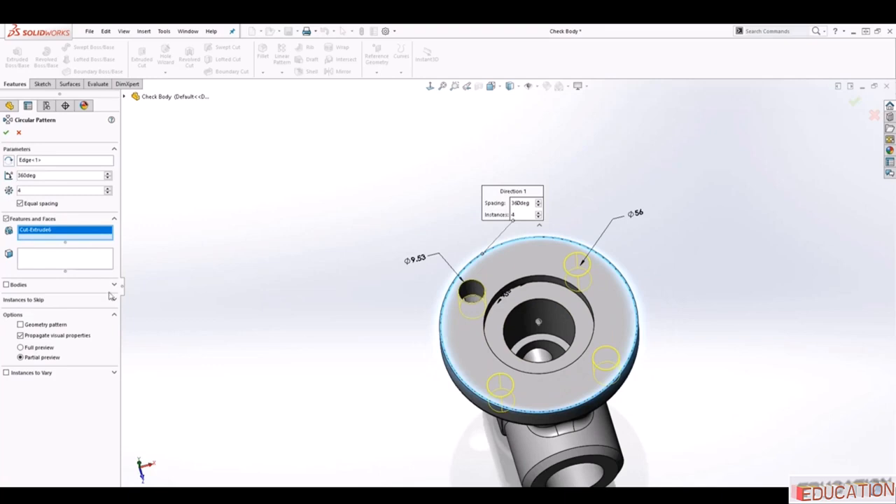
click(6, 133)
middle_drag(435, 394, 491, 326)
middle_drag(628, 280, 475, 455)
middle_drag(525, 358, 523, 334)
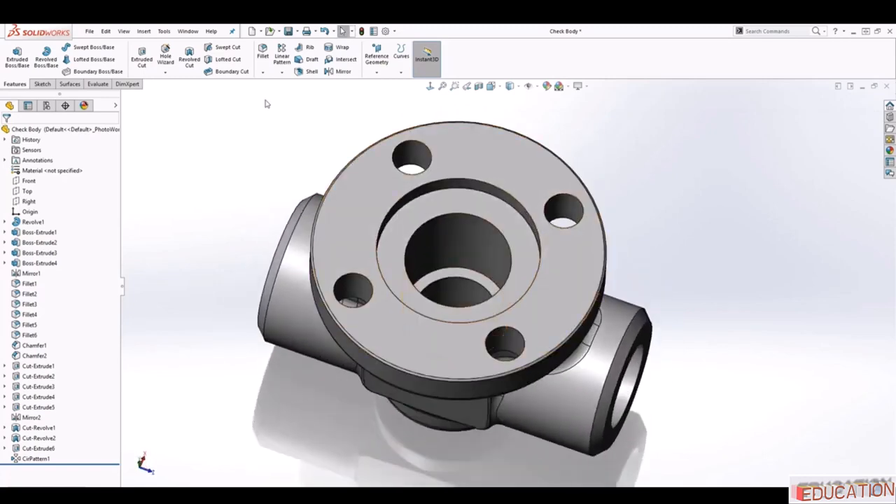
Chamfer the upper edge of the central bore and the edge of its inner step by 1 mm at 45°.
click(263, 73)
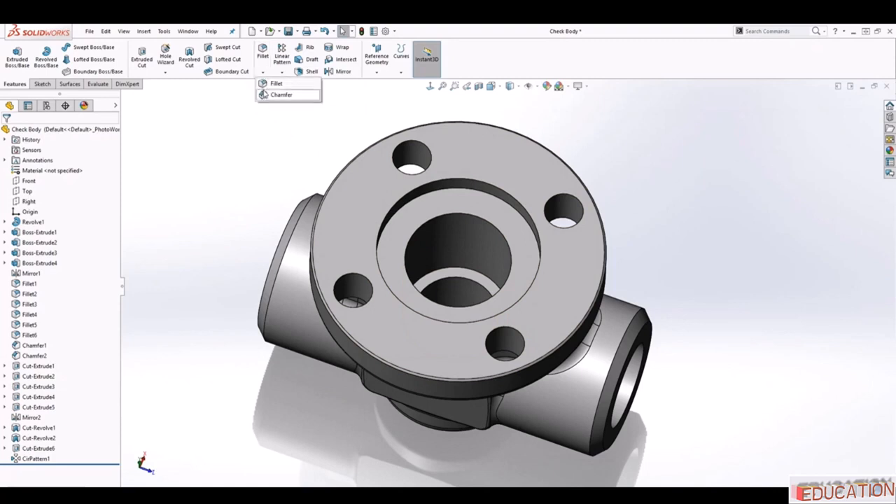
click(264, 97)
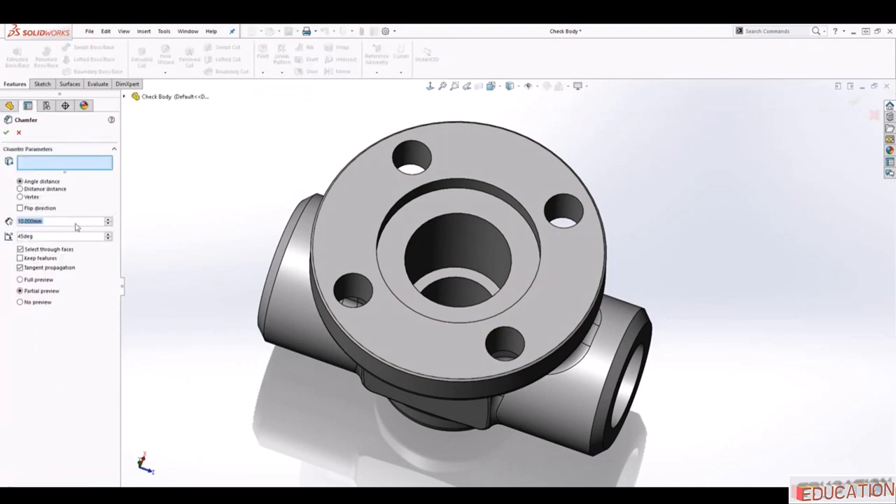
text(1)
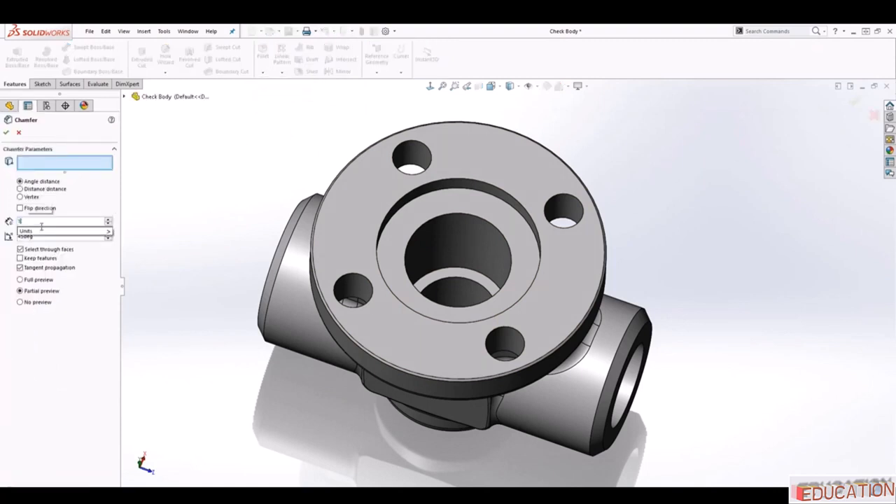
key(Return)
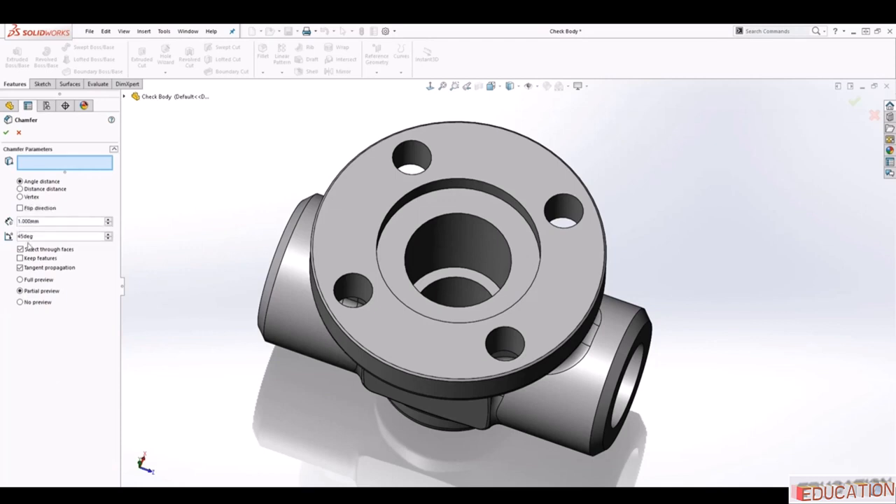
click(450, 219)
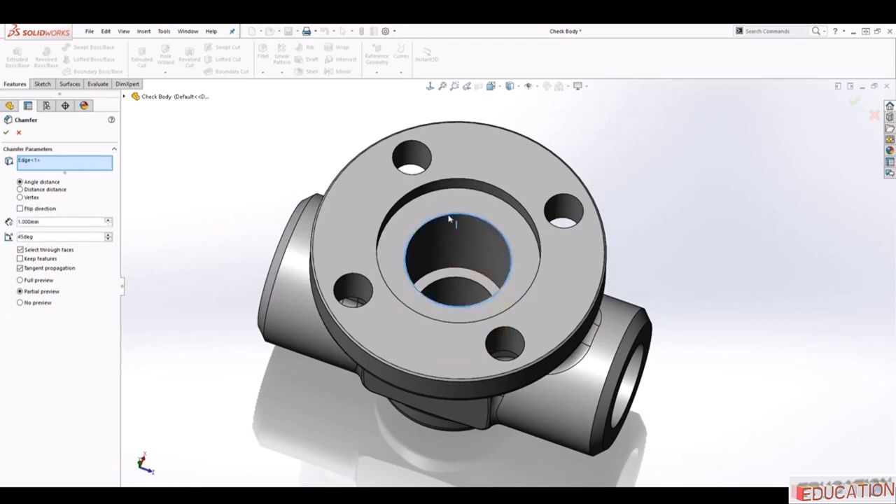
click(449, 281)
middle_drag(452, 283, 484, 286)
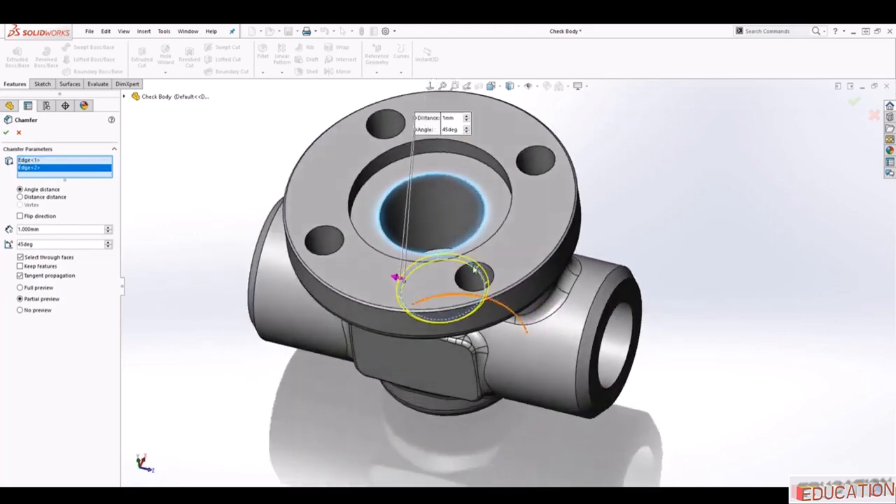
click(6, 133)
Section the valve body along the Right plane with the cut direction reversed, and examine the internal bores face-on.
scroll(499, 261, down, 3)
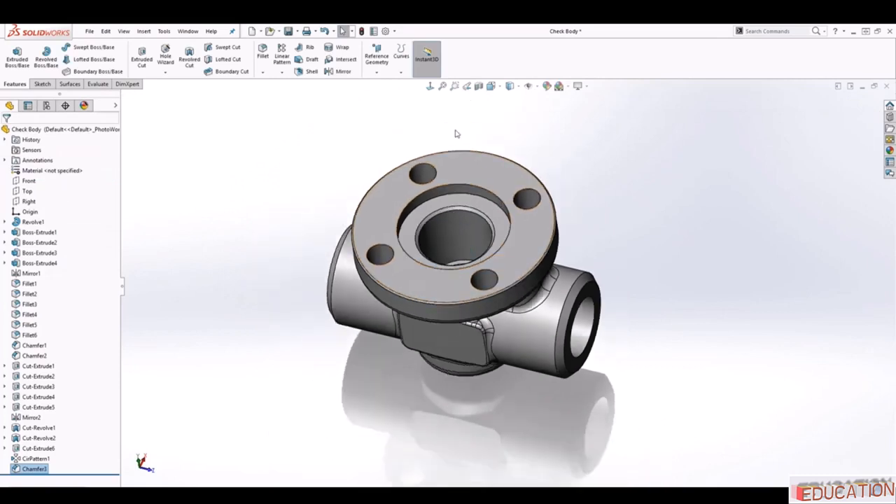
click(28, 202)
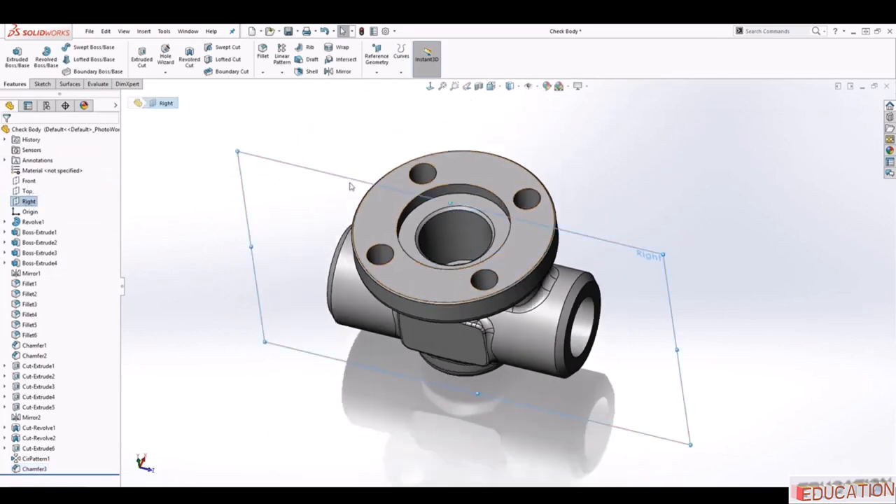
click(478, 86)
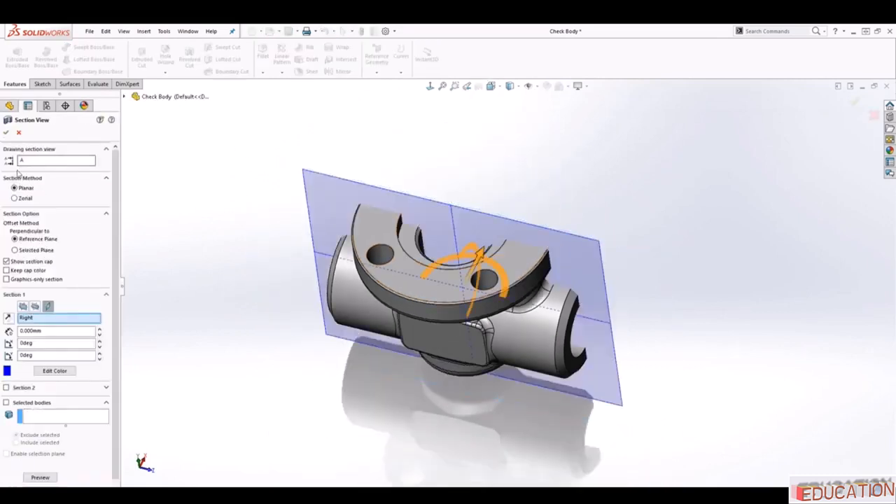
click(9, 318)
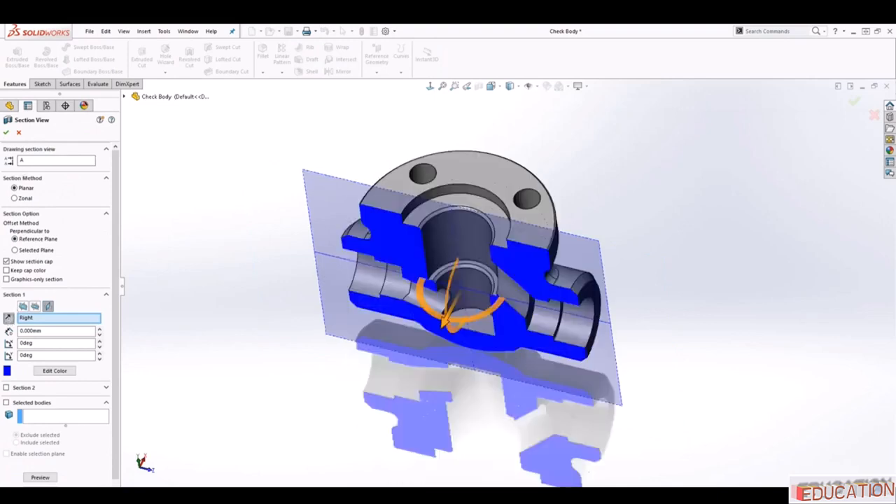
click(7, 133)
click(430, 88)
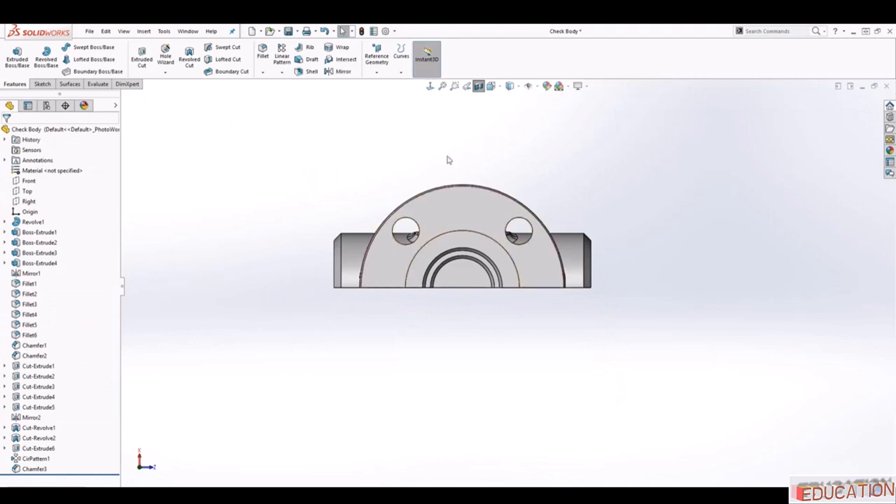
click(29, 201)
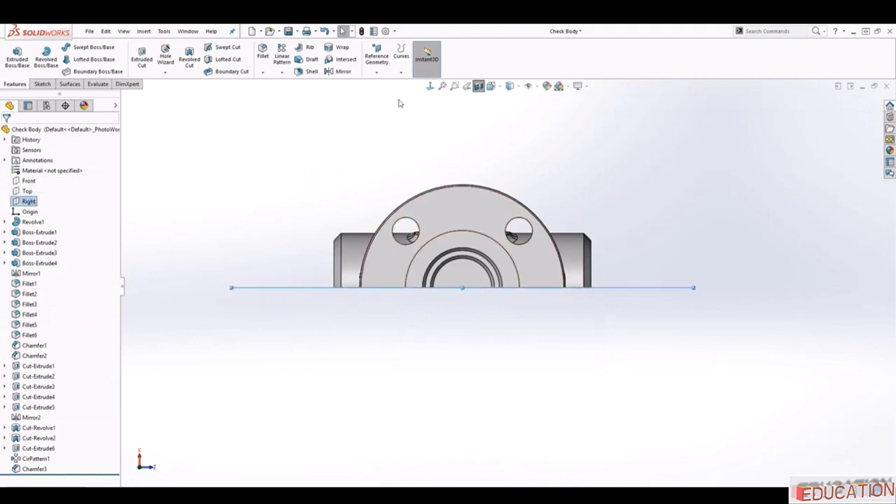
click(429, 85)
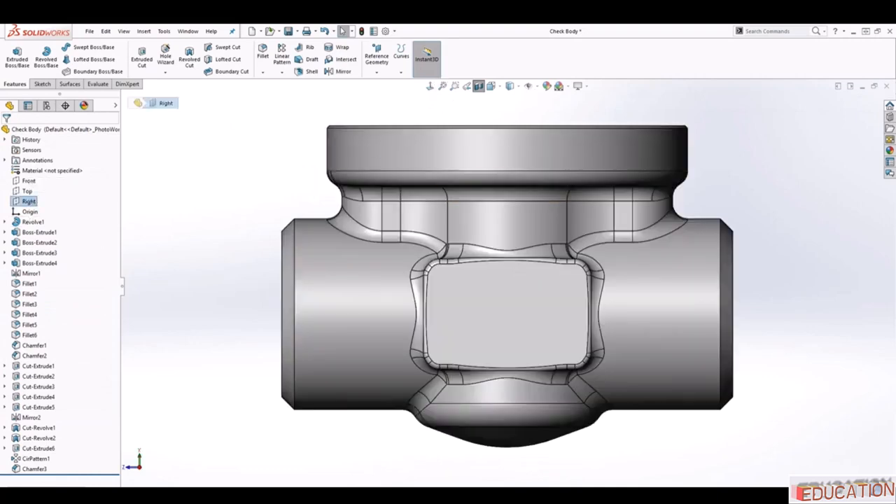
click(431, 87)
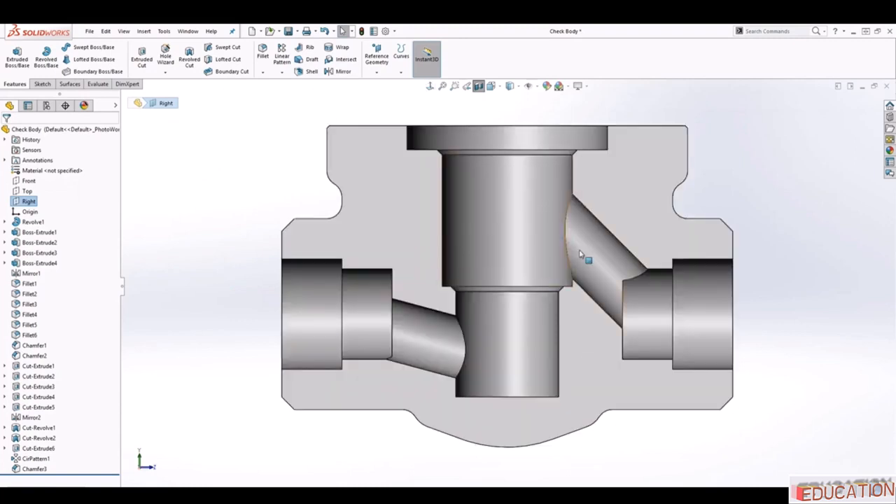
scroll(581, 258, up, 2)
scroll(581, 257, down, 2)
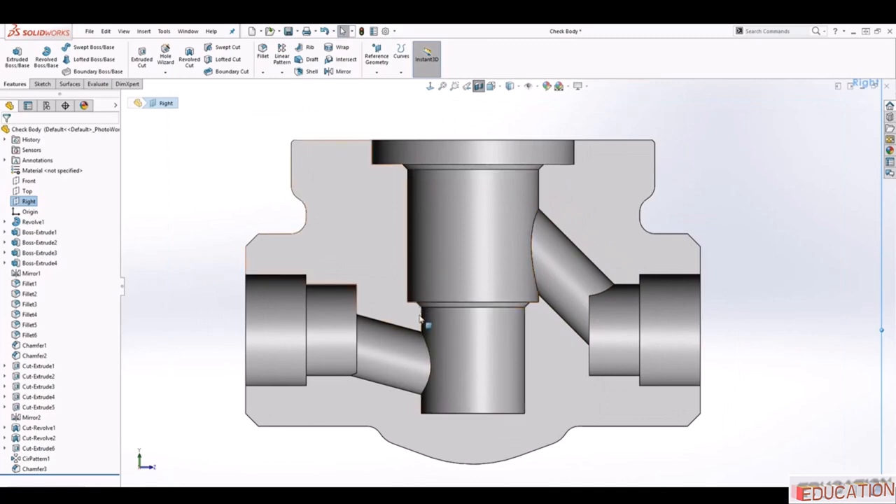
Turn off the section view, check the complete valve body from several angles, and save the part.
click(478, 86)
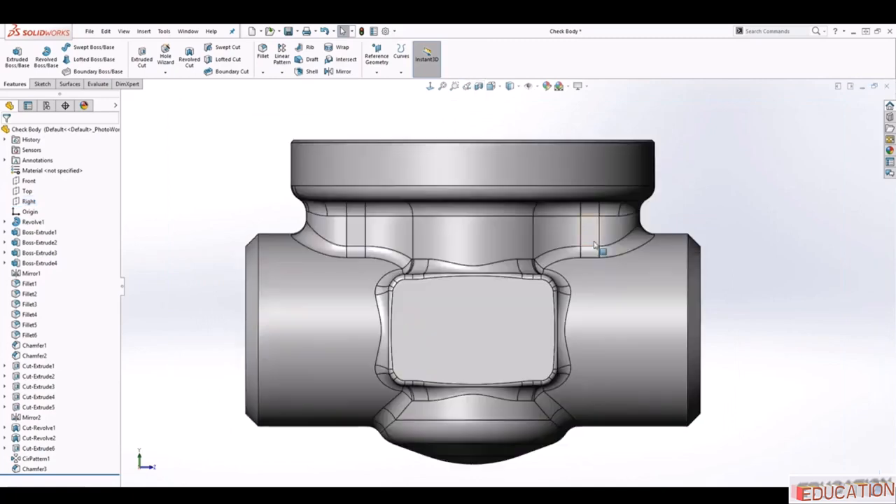
middle_drag(593, 245, 584, 316)
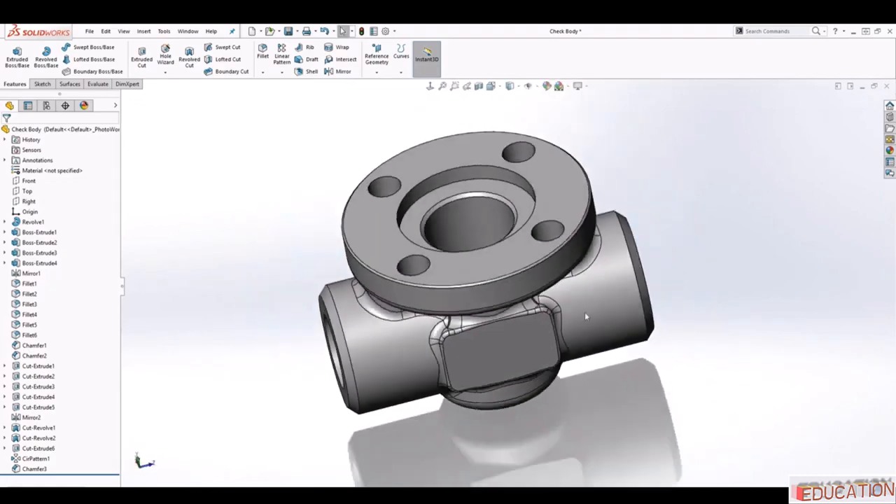
middle_drag(545, 194, 419, 209)
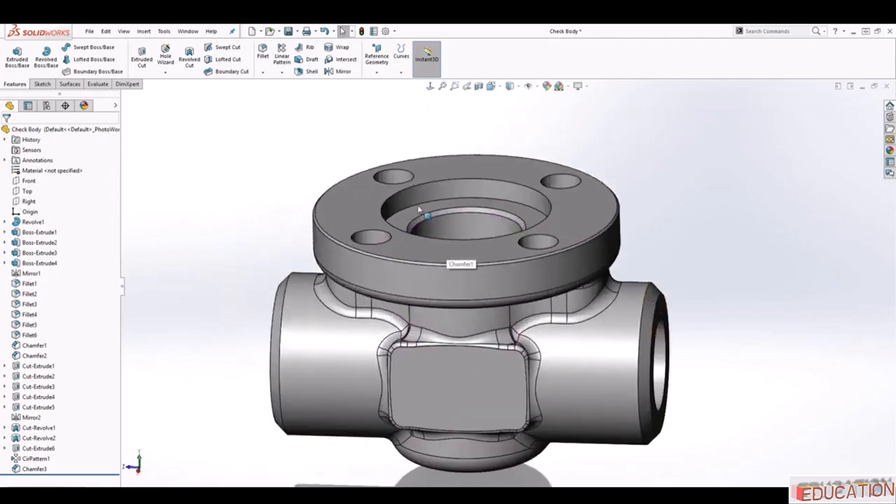
middle_drag(427, 283, 371, 372)
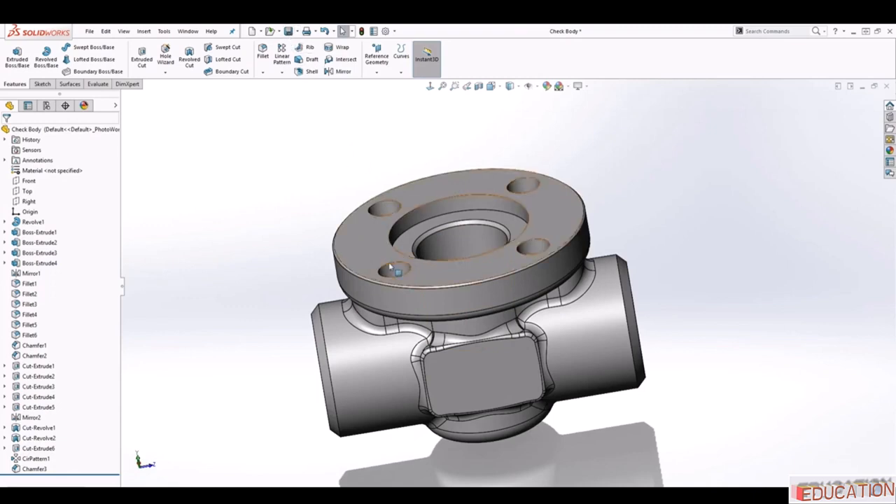
click(287, 32)
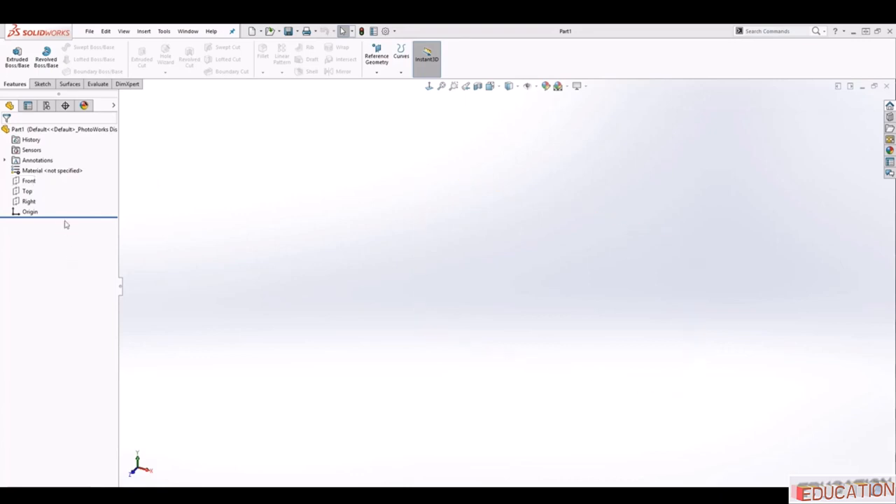
Sketch a center rectangle about 6.7 by 2.7 in on the Top plane of the new part, centred on the origin.
click(27, 191)
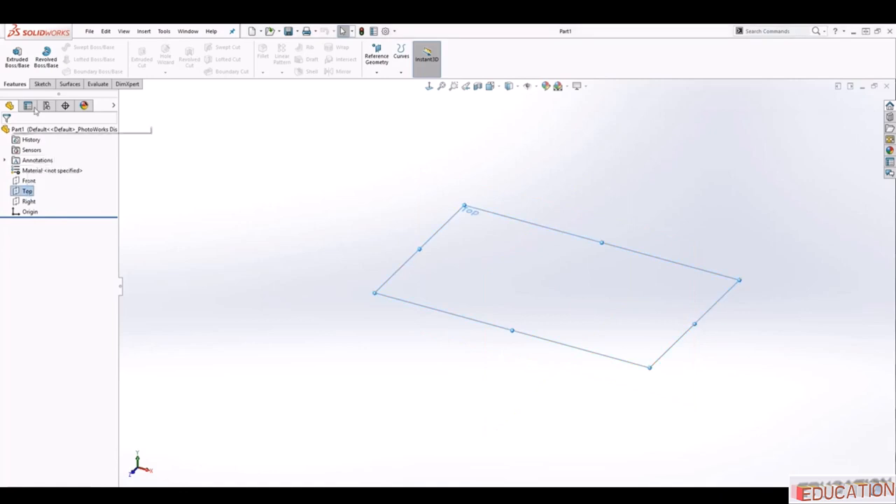
click(35, 83)
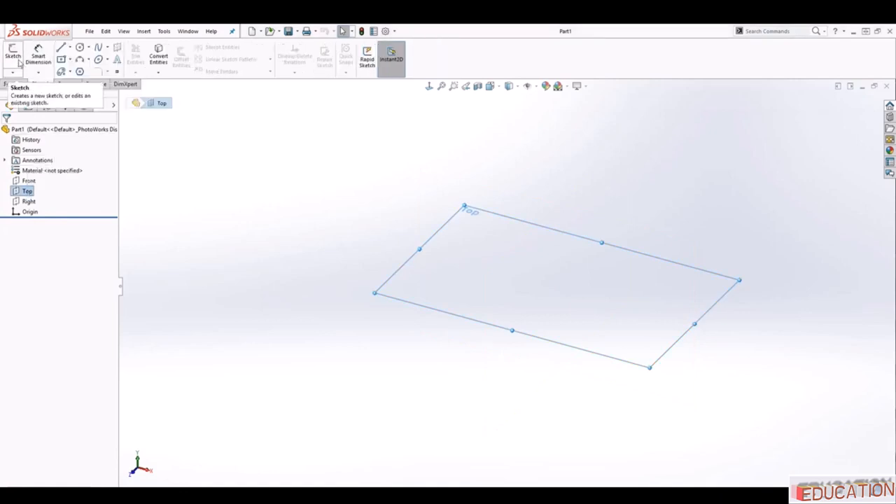
click(13, 53)
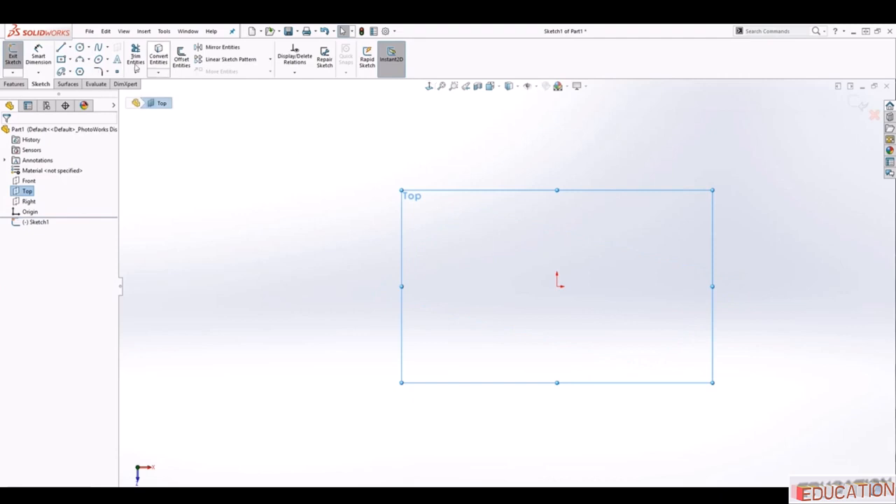
click(61, 61)
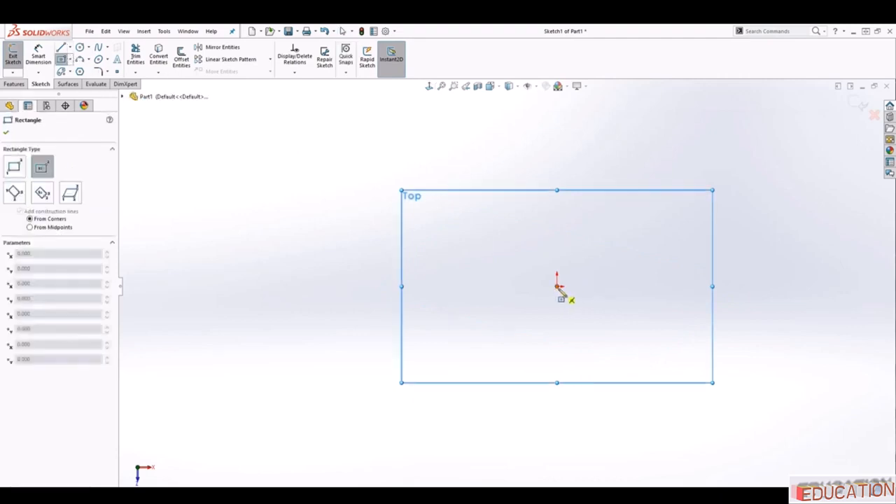
click(558, 284)
click(720, 219)
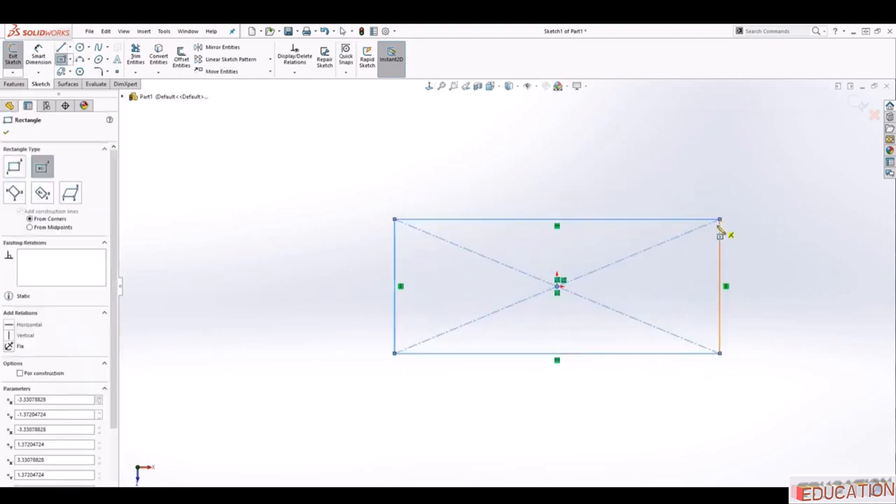
key(Escape)
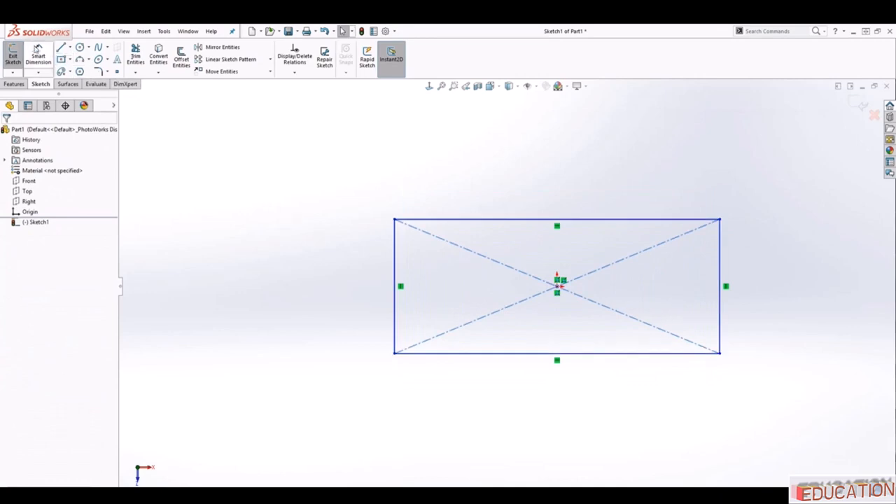
Dimension the rectangle's horizontal side as 7 in and its vertical side as 5 in.
click(38, 47)
click(452, 221)
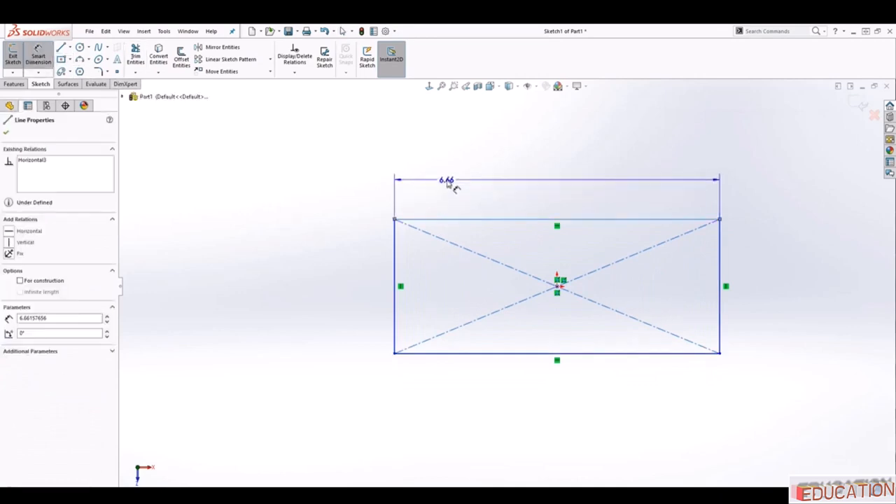
click(452, 183)
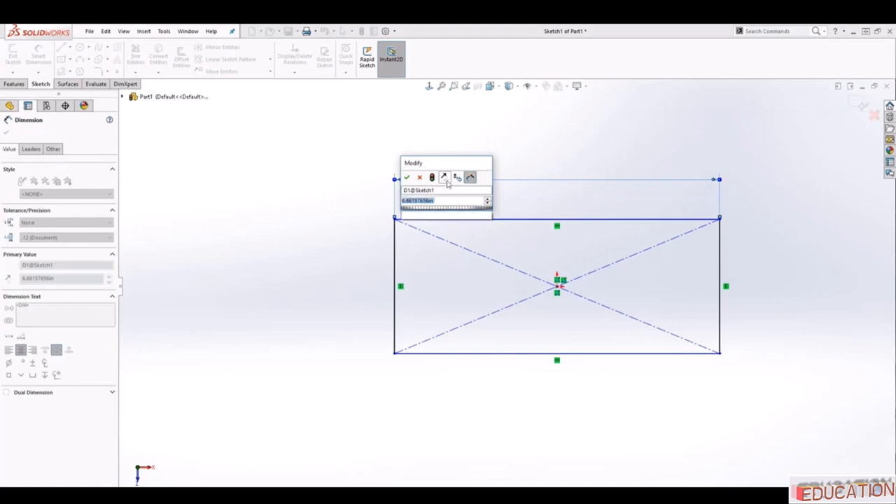
text(7)
key(Return)
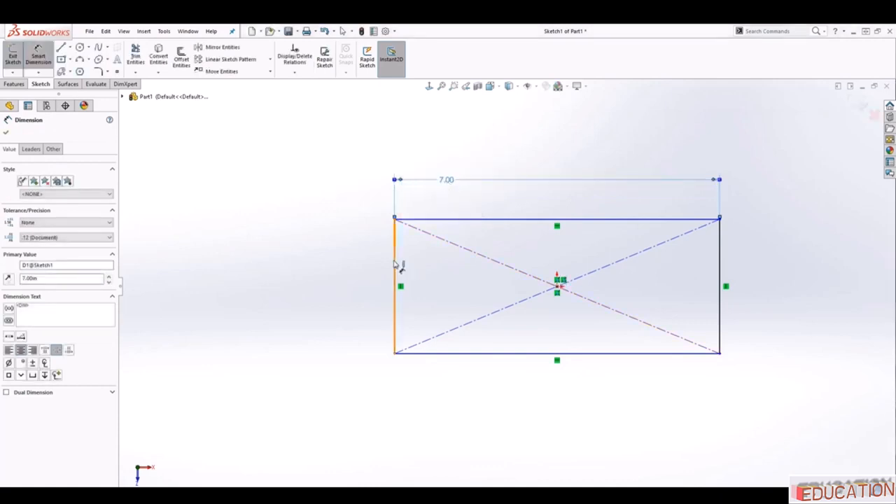
click(396, 265)
click(327, 283)
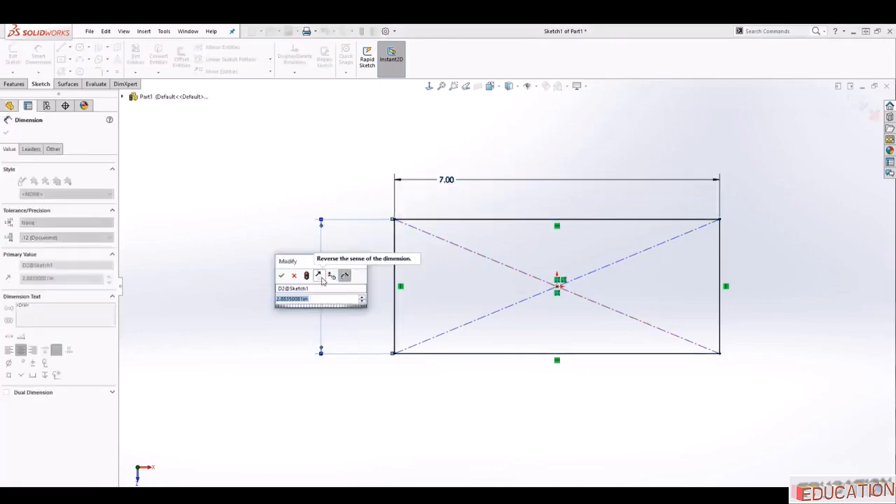
text(5)
key(Return)
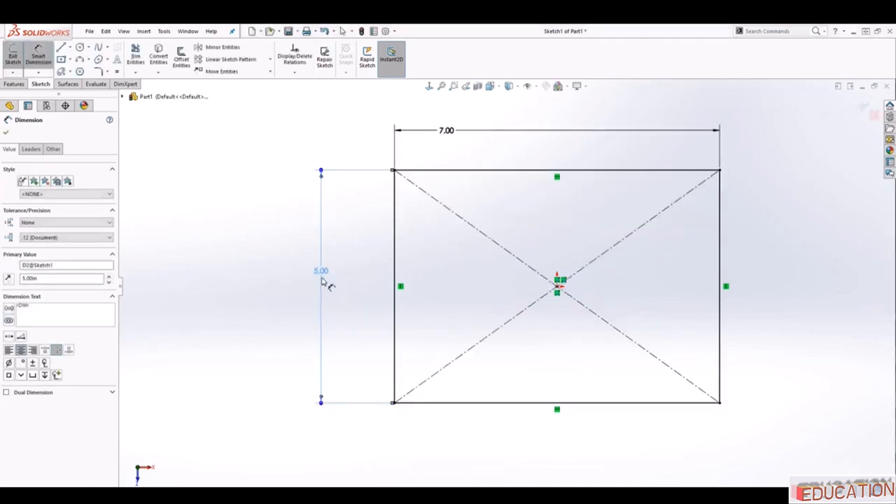
Change the rectangle's vertical dimension to 3 in and fit the sketch in view.
double_click(327, 279)
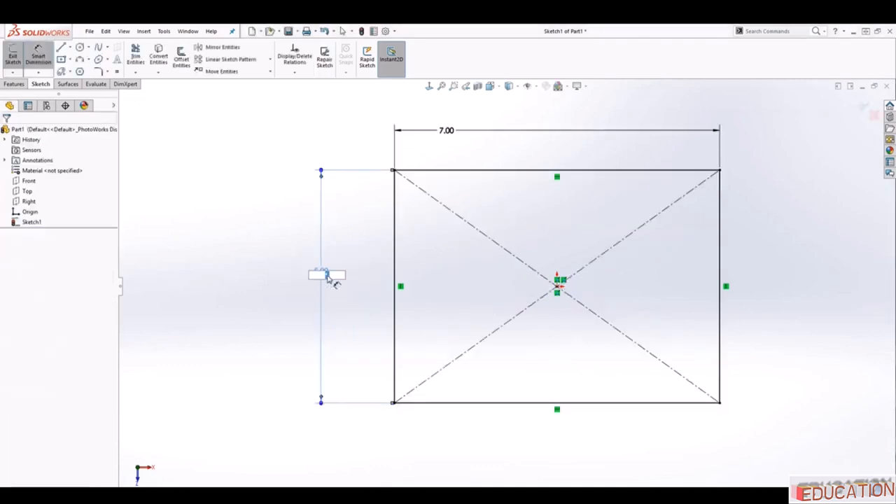
text(3)
key(Return)
key(Escape)
key(f)
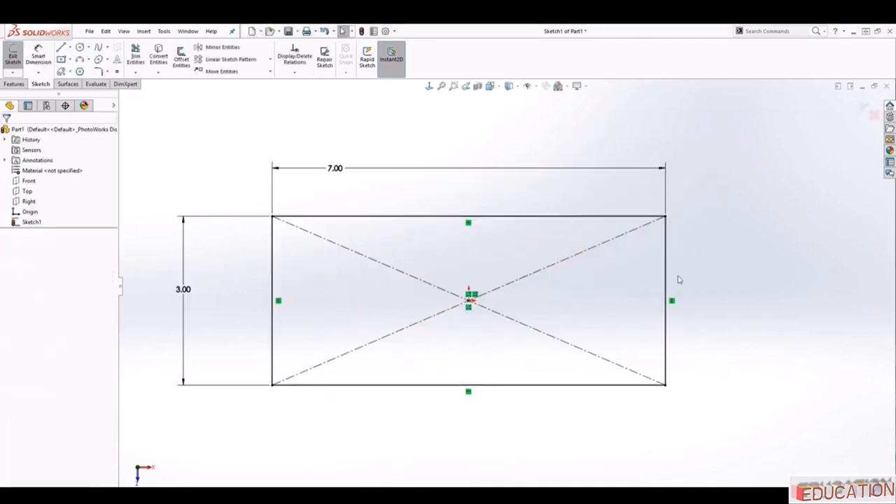
Extrude the 7 by 3 in rectangle into a plate with a blind depth of 0.25 in.
click(16, 84)
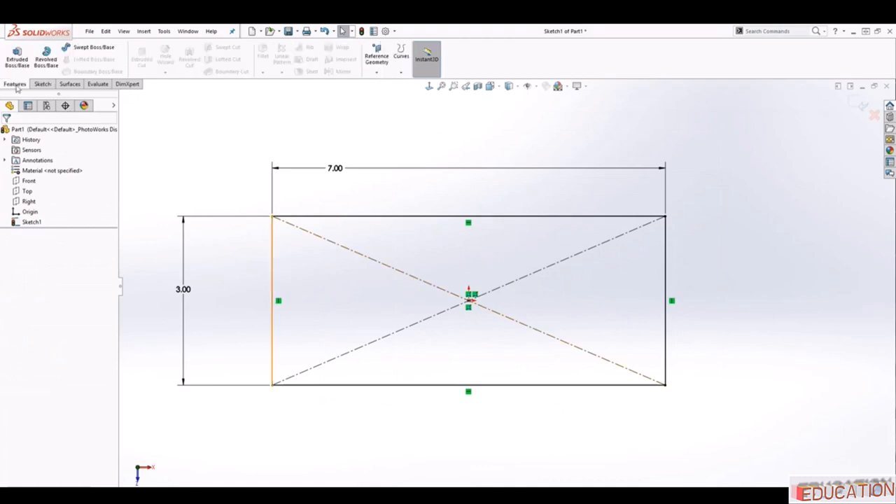
click(17, 56)
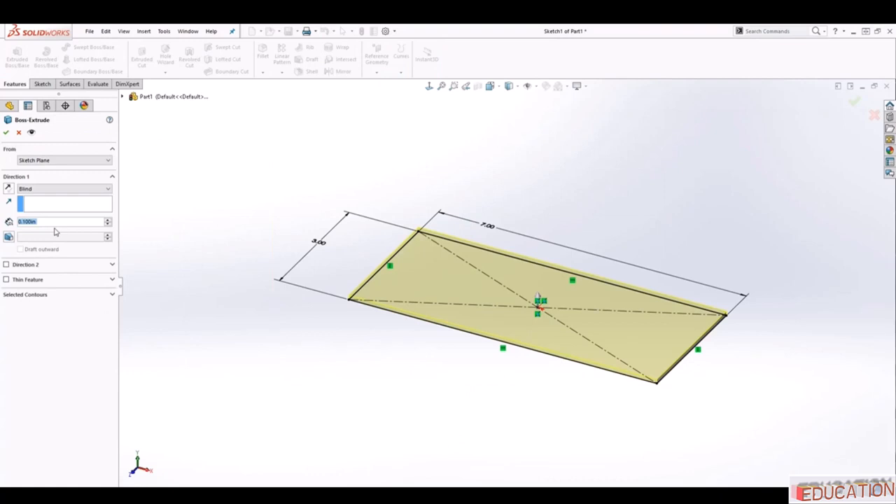
text(1)
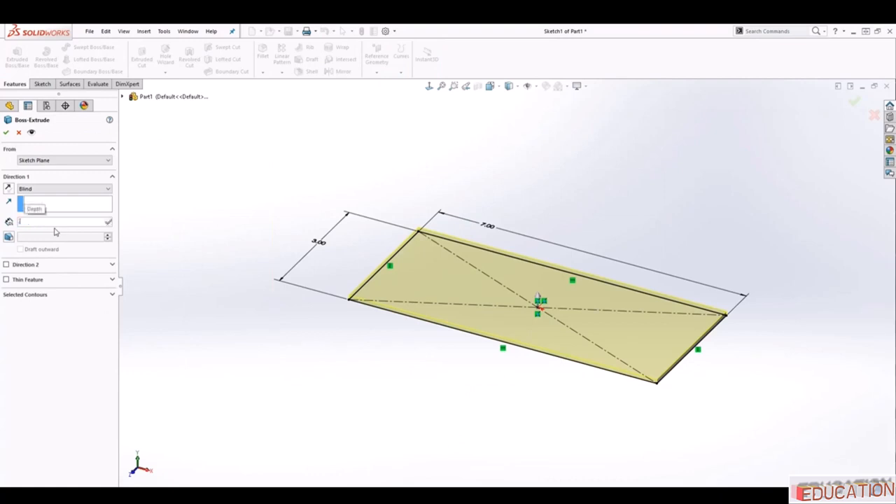
text(.25)
key(Return)
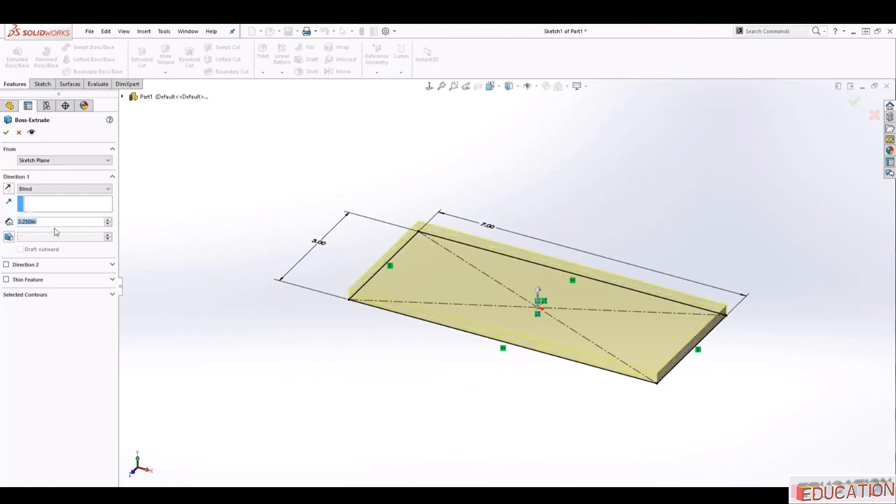
click(6, 132)
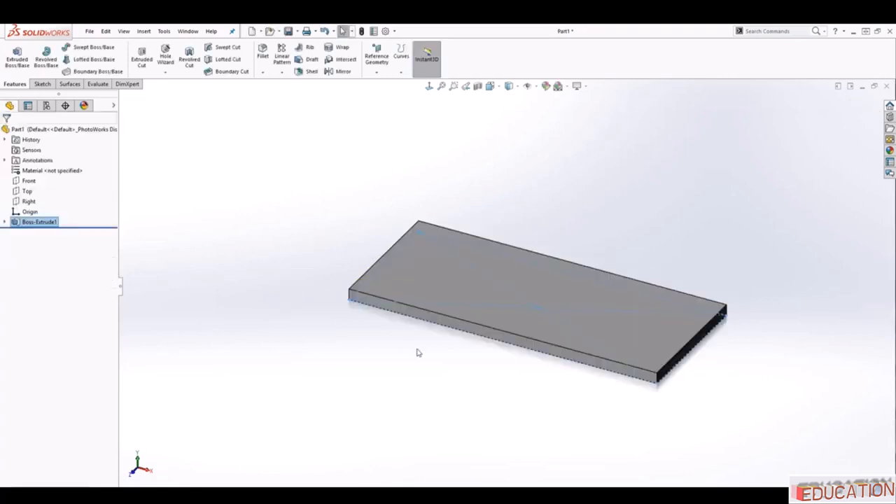
Sketch a circle about 0.44 in in diameter on the plate's large upper face, near its upper-left corner.
middle_drag(417, 352, 481, 376)
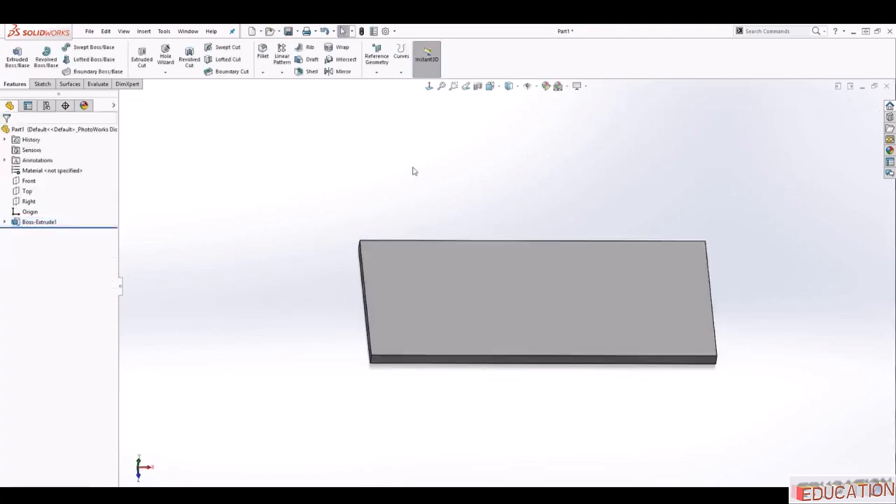
click(428, 279)
click(42, 83)
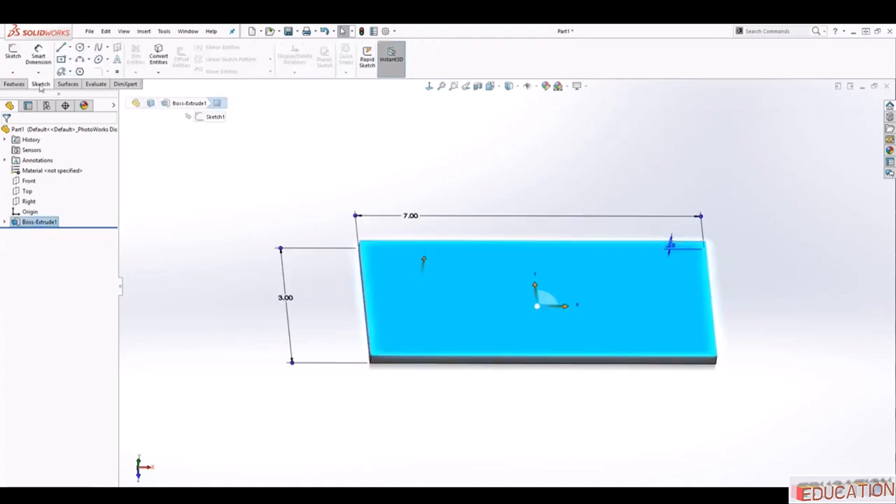
click(12, 56)
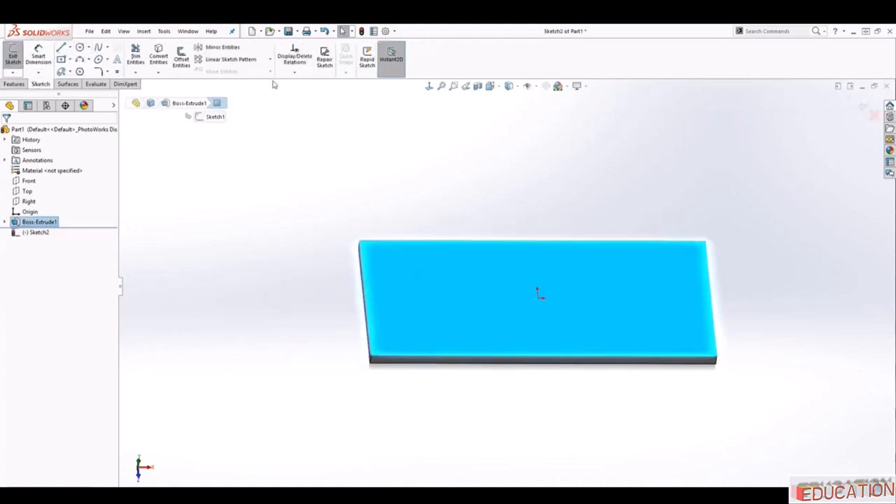
click(429, 85)
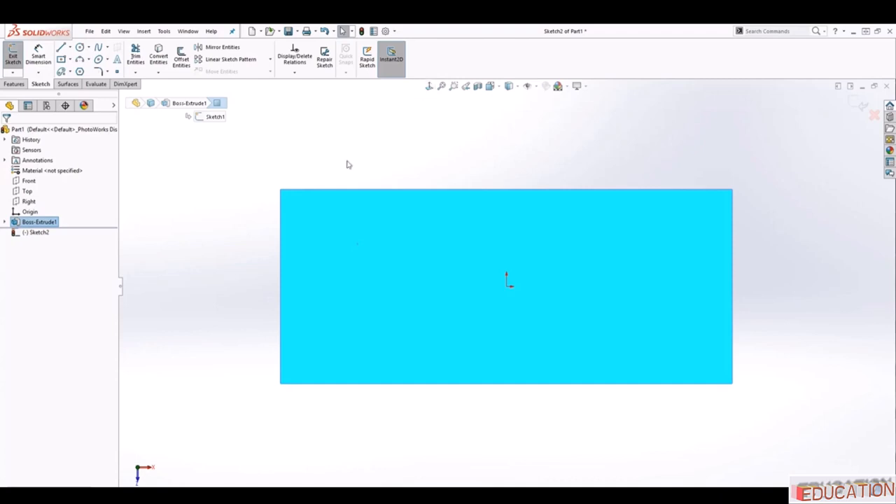
click(80, 48)
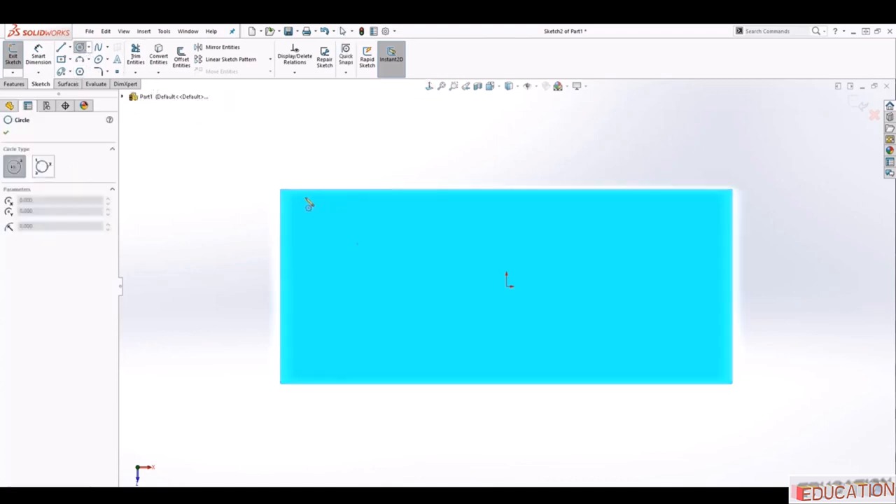
click(316, 220)
click(331, 217)
key(Escape)
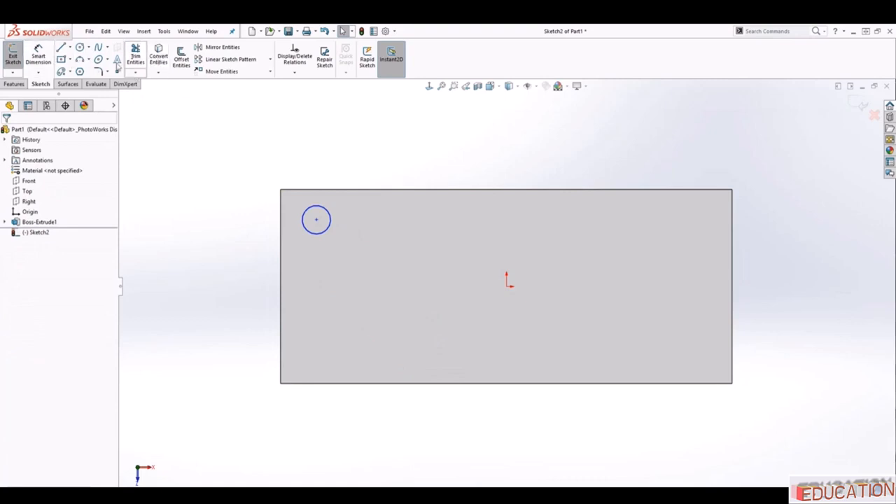
Dimension the horizontal distance from the origin to the circle's centre as 3 in.
click(38, 56)
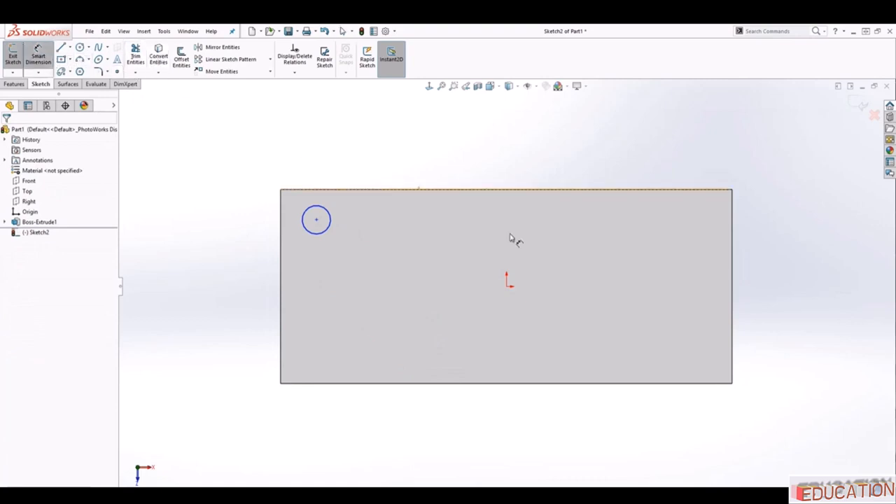
click(508, 285)
click(316, 220)
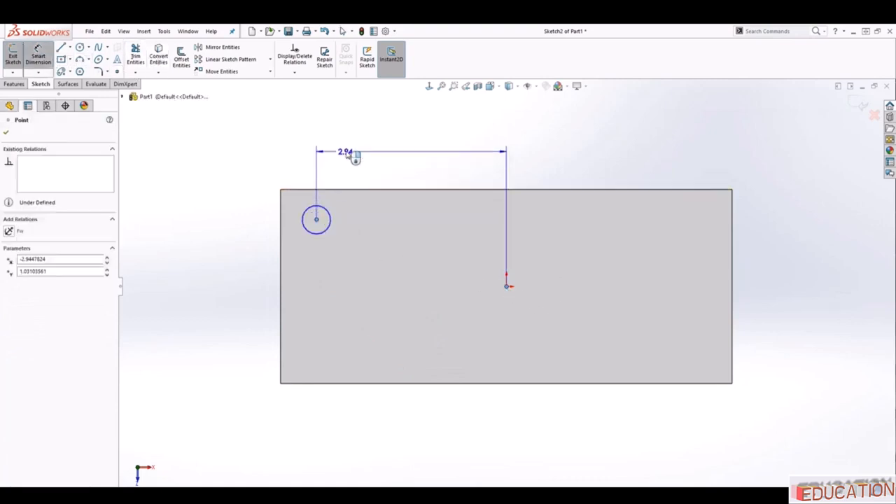
click(347, 144)
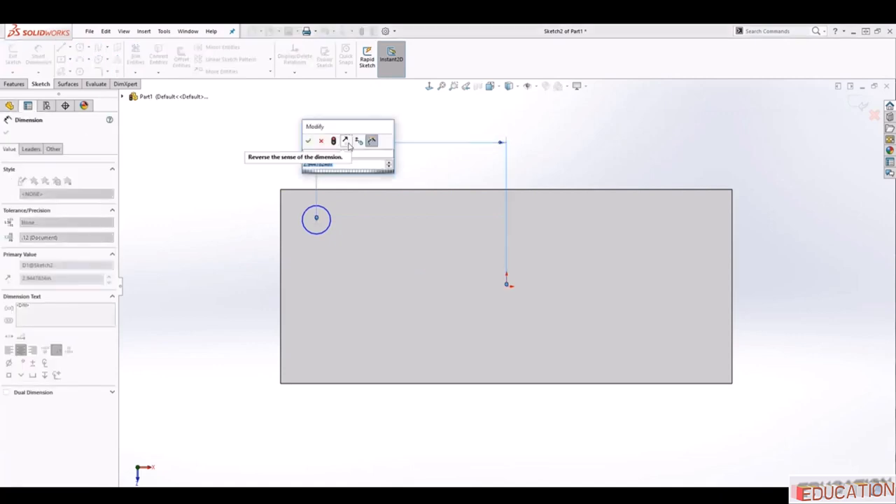
text(3)
key(Return)
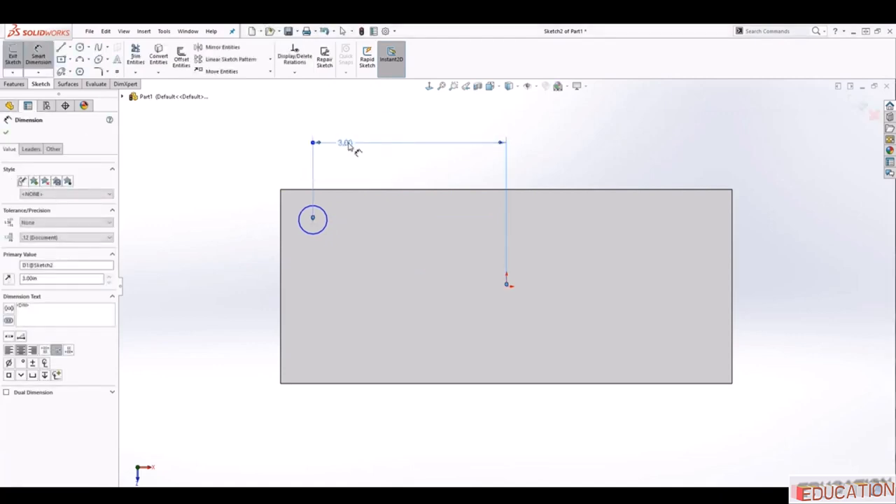
Dimension the vertical distance from the circle's centre to the origin as 1 in.
click(318, 221)
click(507, 287)
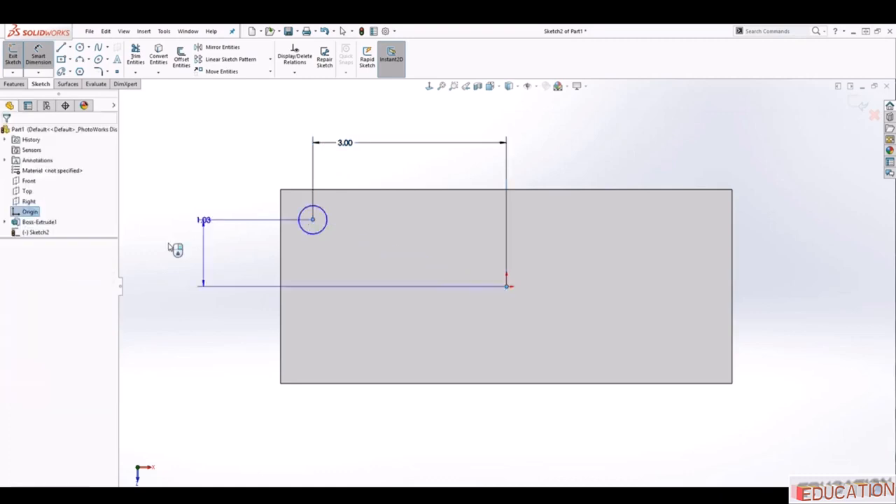
click(205, 257)
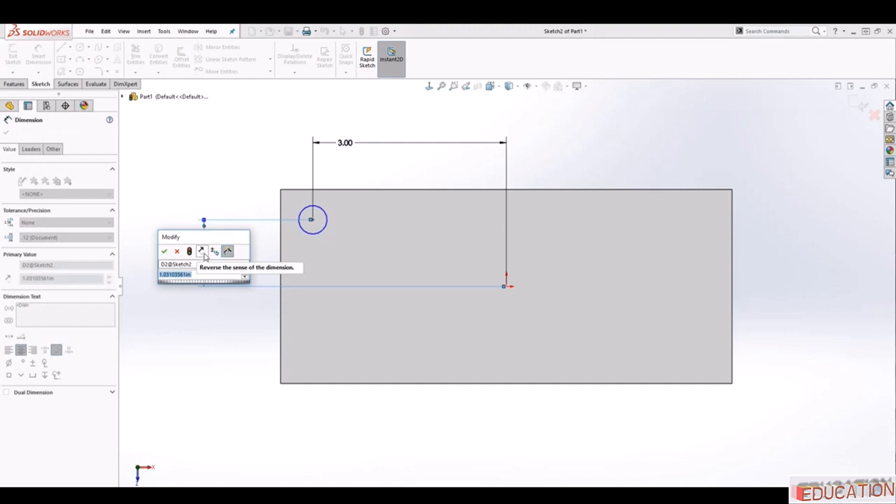
text(1)
key(Return)
key(Escape)
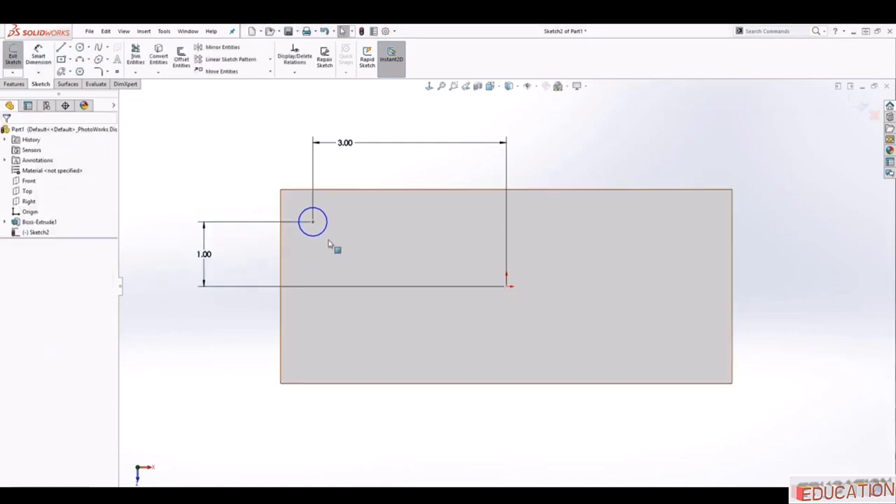
Dimension the circle's diameter as 0.5 in.
click(38, 56)
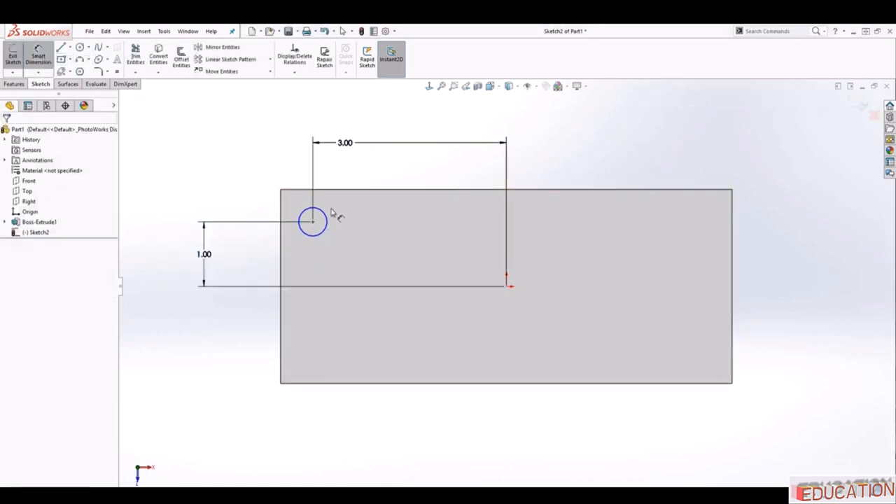
click(327, 218)
click(361, 181)
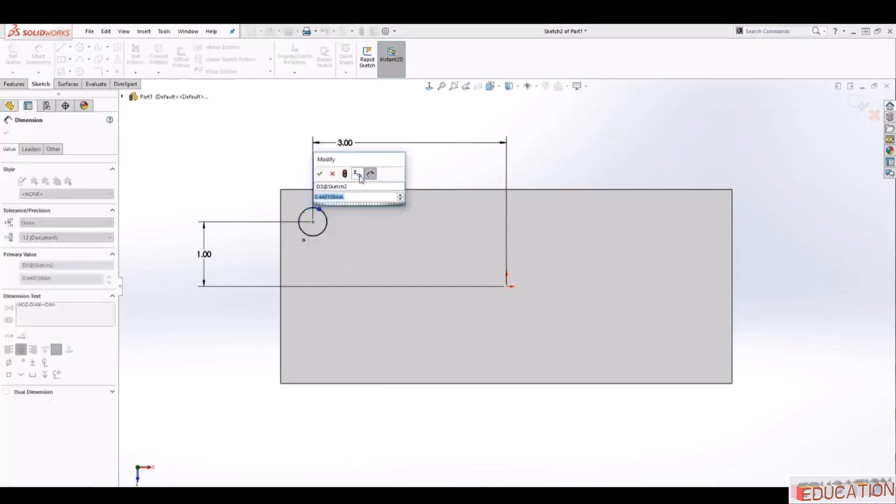
text(.5)
key(Return)
key(Escape)
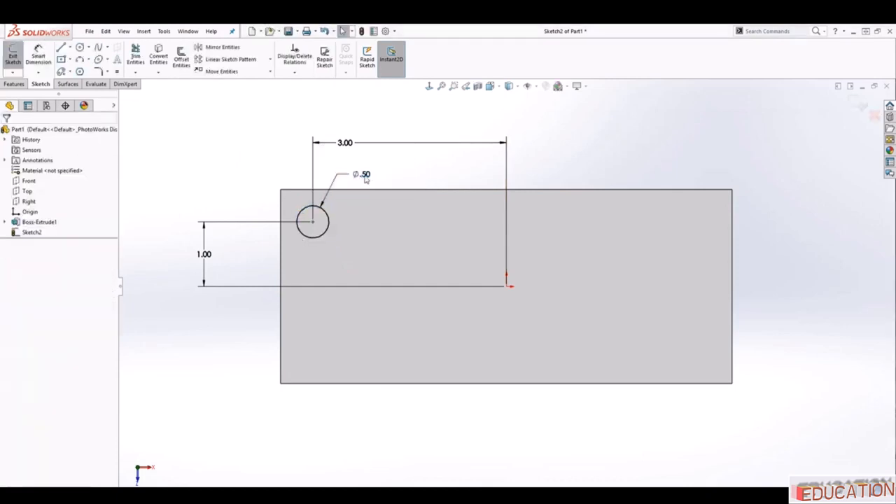
Cut the circle through the plate with an Extruded Cut using the Up To Next end condition.
click(15, 84)
click(141, 57)
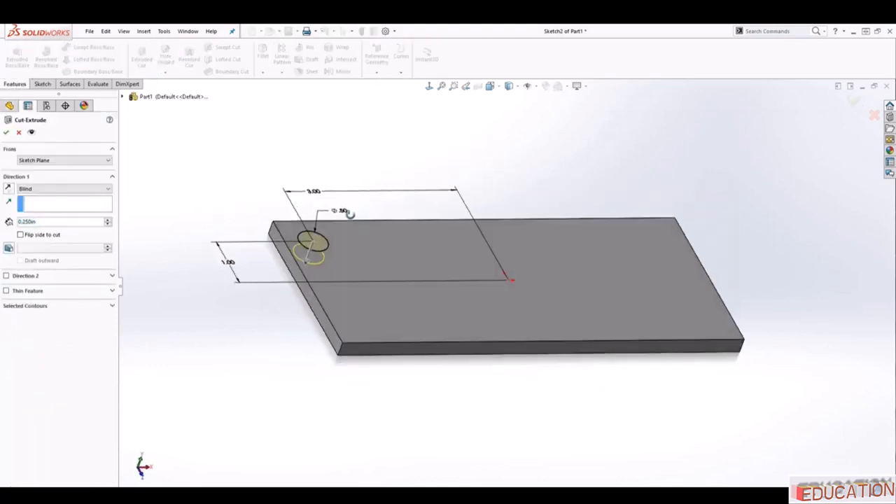
click(63, 189)
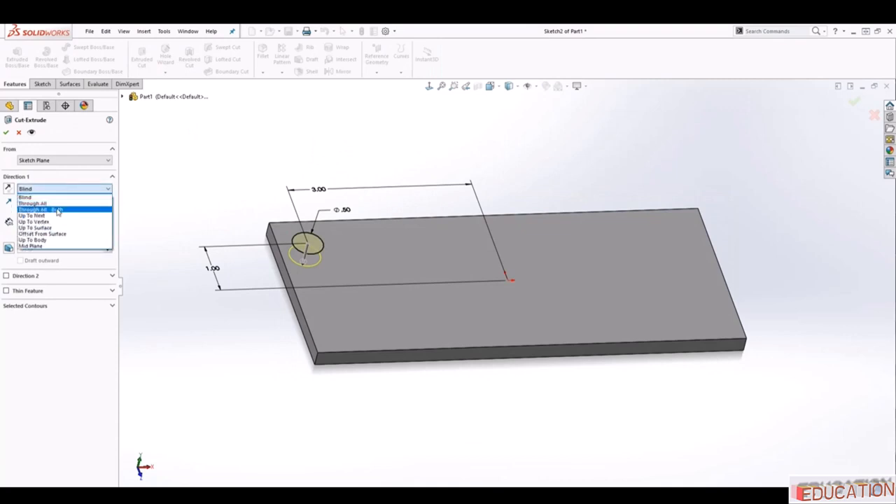
click(52, 215)
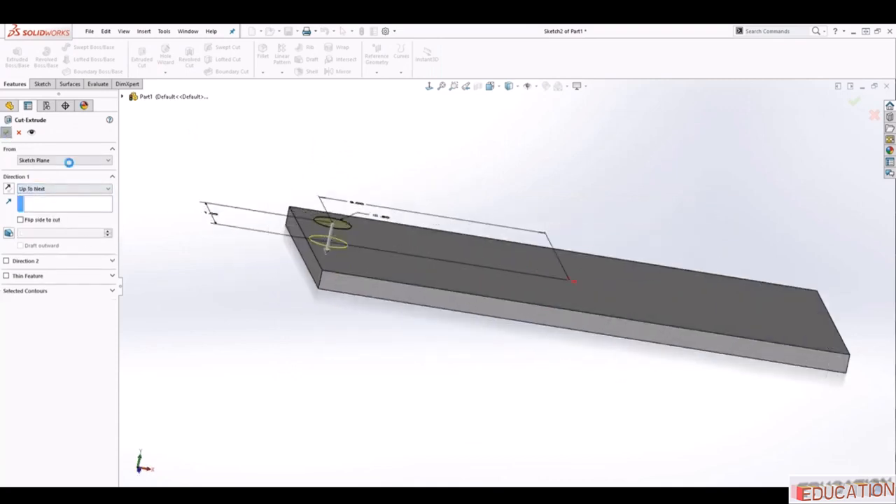
middle_drag(422, 327, 398, 382)
scroll(455, 264, up, 2)
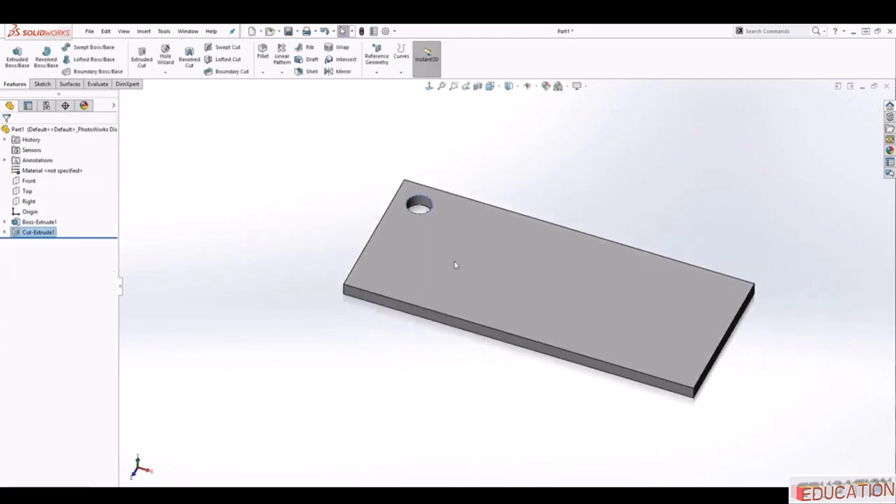
Set up a Linear Pattern of the hole cut along the plate's long edge nearest the hole.
scroll(464, 266, down, 5)
key(Escape)
scroll(515, 277, up, 3)
middle_drag(530, 278, 571, 339)
scroll(571, 339, up, 4)
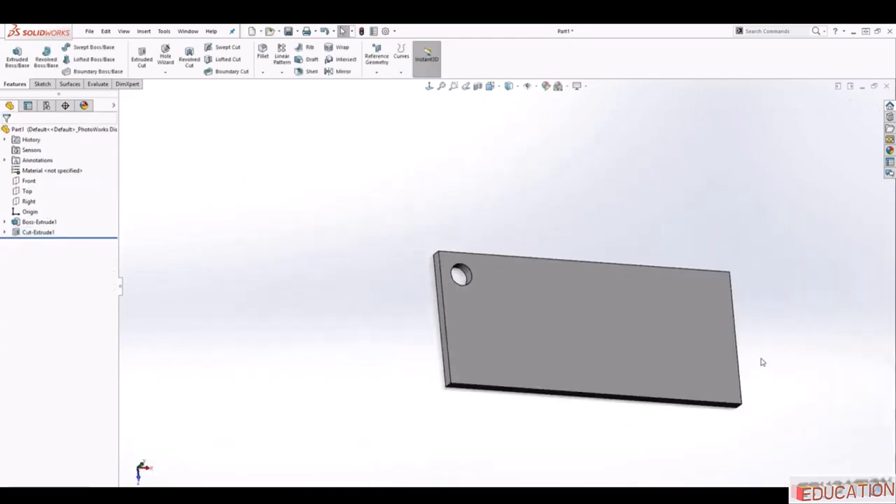
ctrl+middle_drag(763, 362, 624, 357)
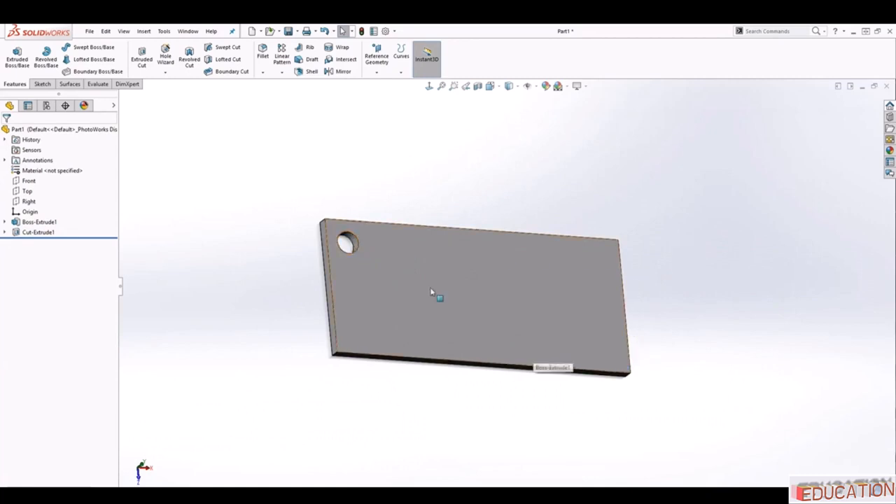
click(282, 55)
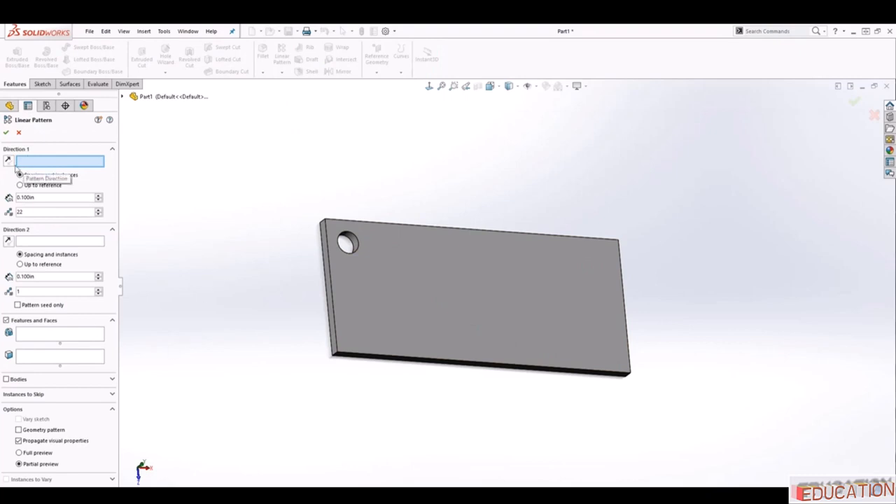
click(369, 224)
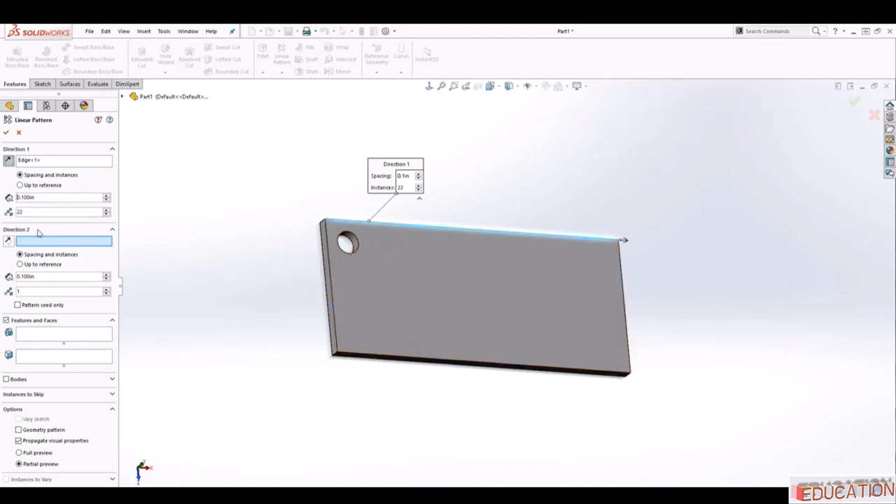
click(38, 336)
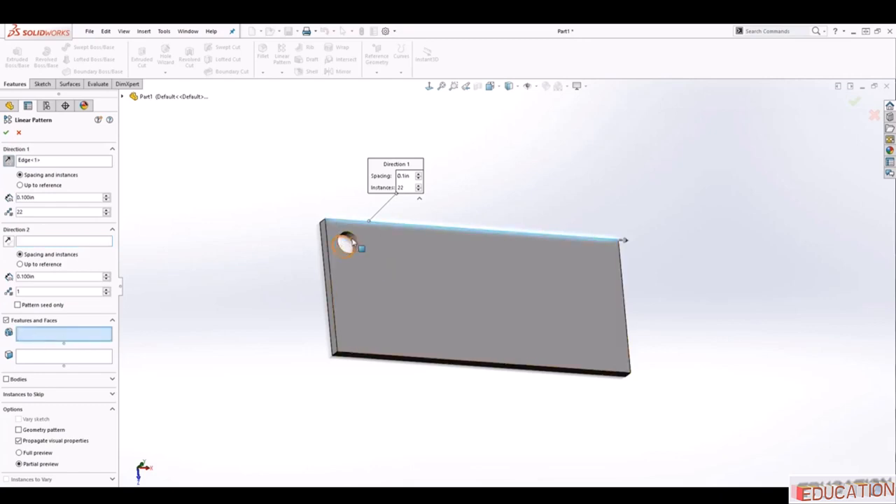
click(360, 244)
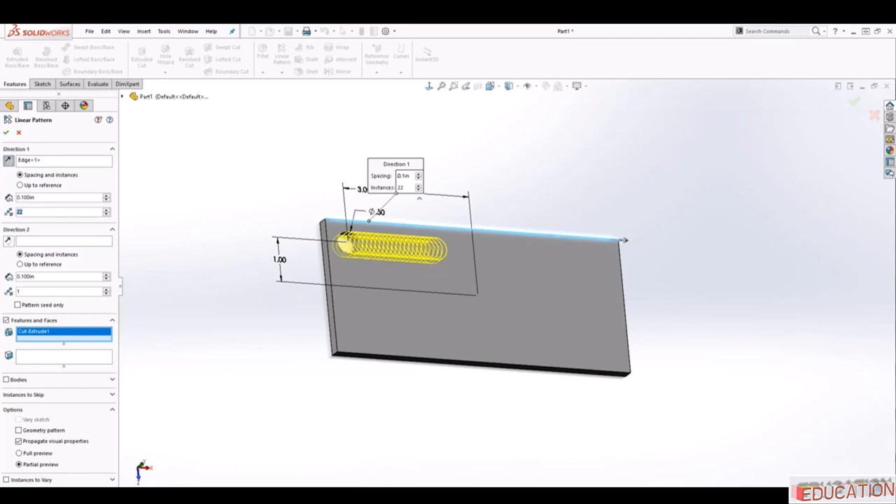
Set the hole pattern's first direction to 6 instances, try spacings of 5 and 0.5 in, and settle on 1 in.
text(4)
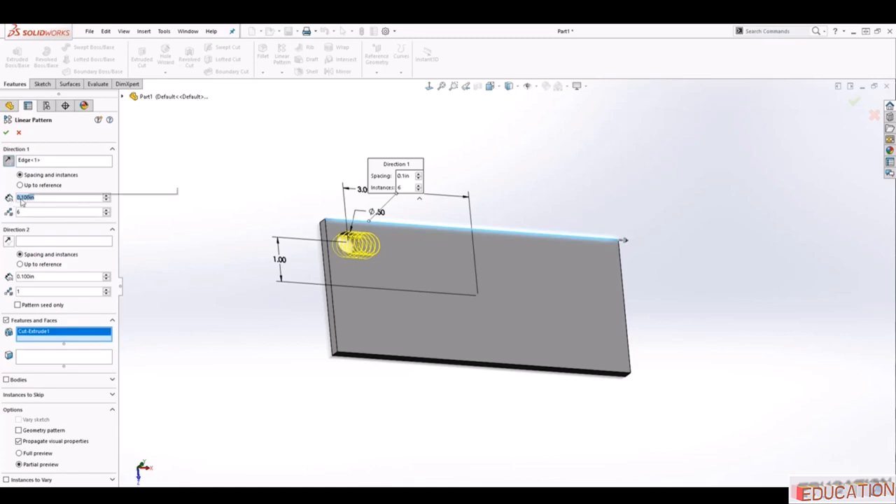
text(5.)
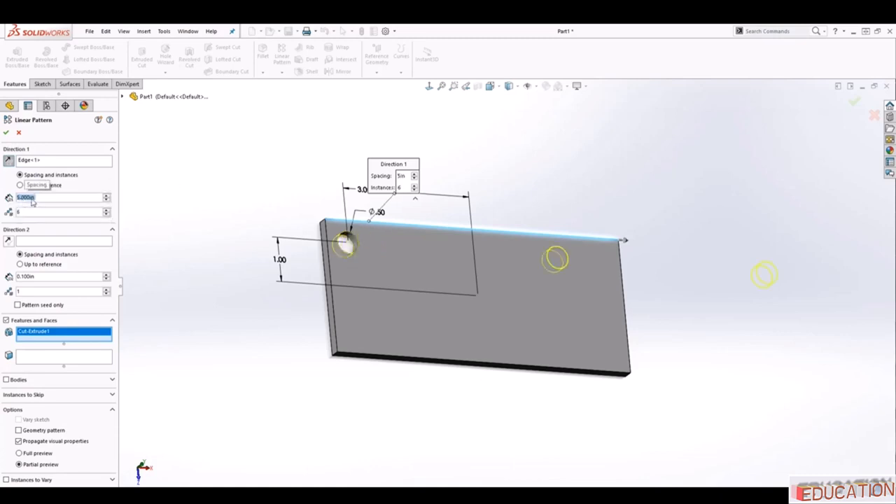
text(0.5)
key(Return)
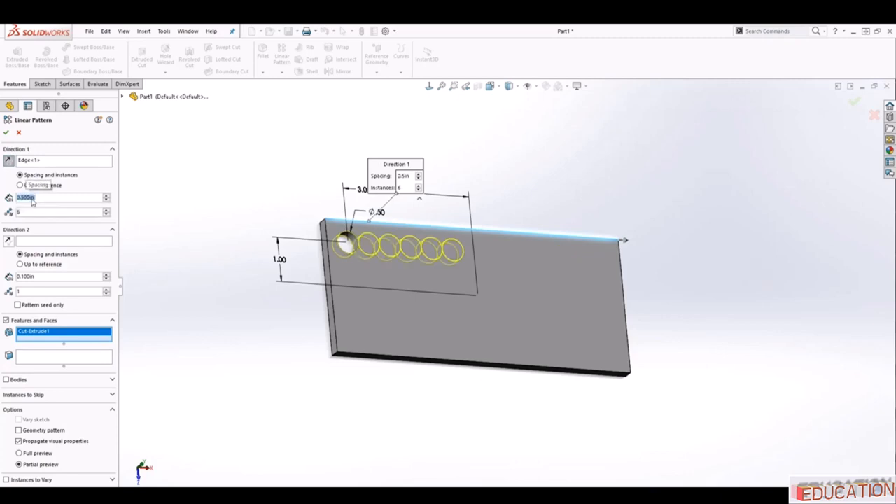
text(1)
key(Return)
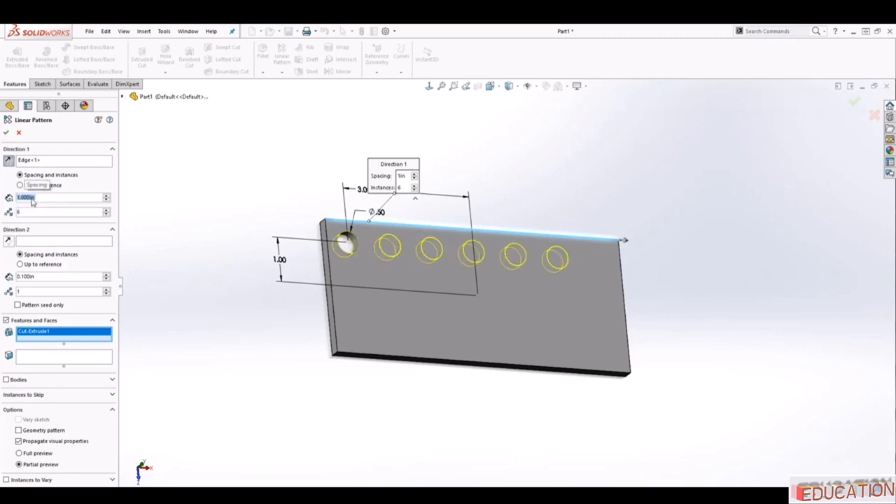
Increase the hole pattern's first direction to 7 instances along the plate's long edge.
middle_drag(570, 374, 542, 409)
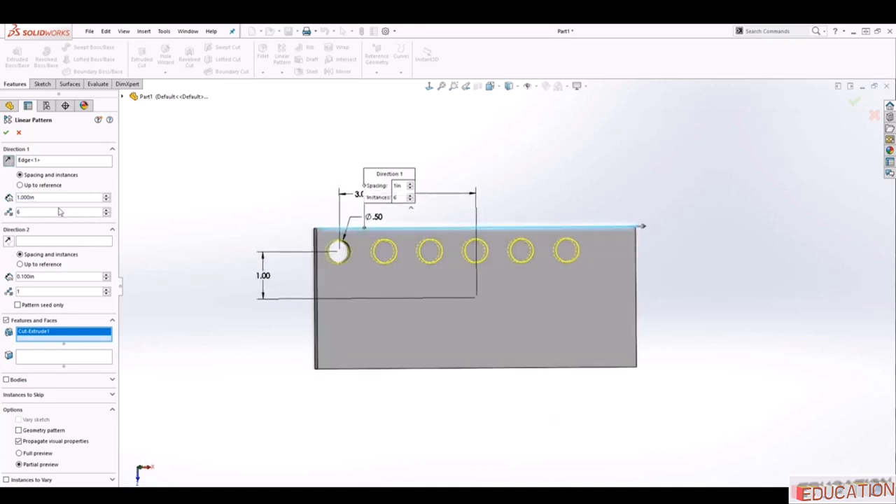
click(429, 87)
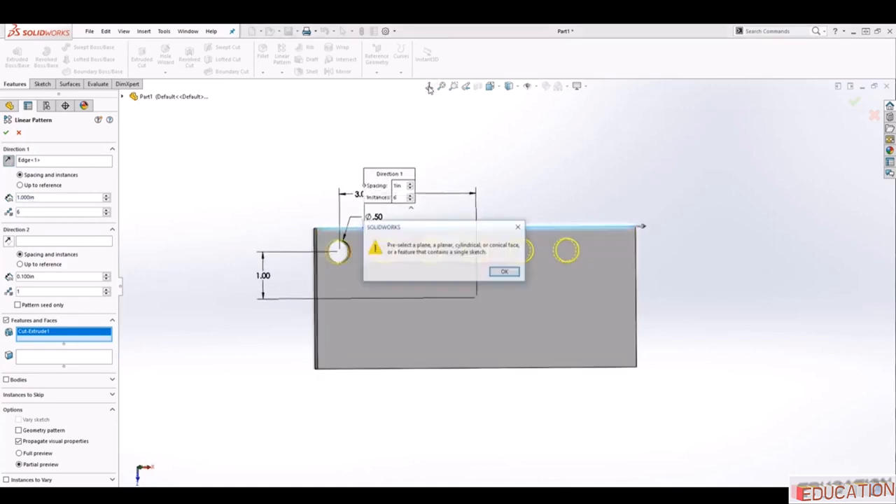
click(504, 273)
middle_drag(436, 362, 510, 324)
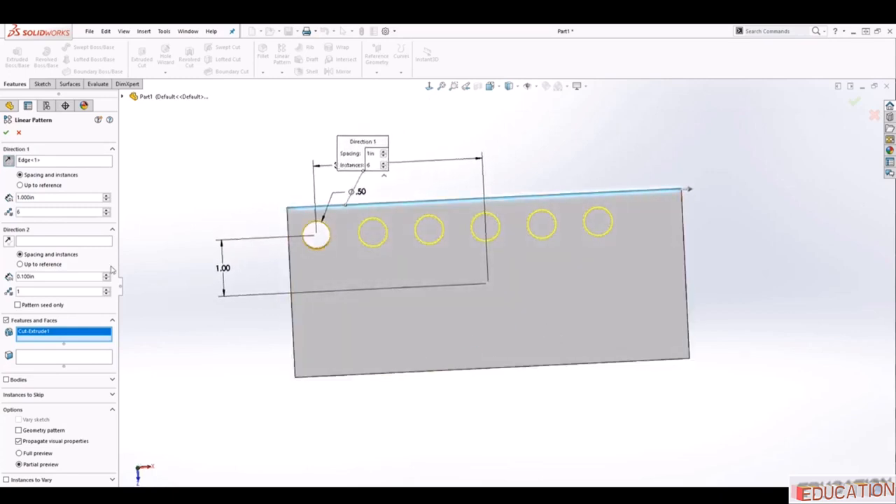
click(106, 210)
Add a second pattern direction along the plate's short edge nearest the hole, with 3 instances.
click(29, 242)
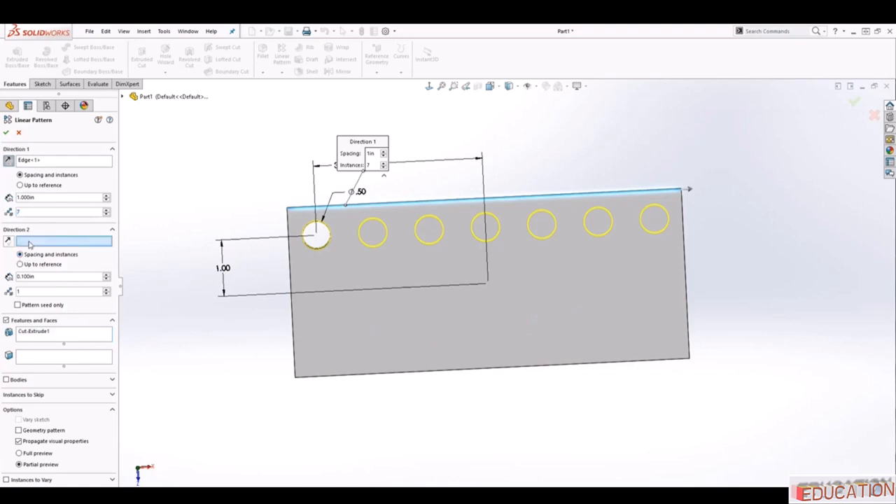
click(292, 272)
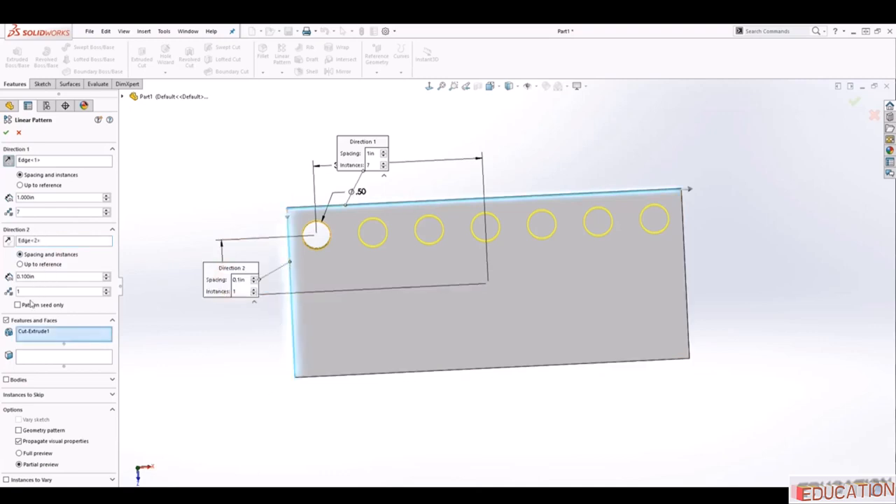
click(107, 291)
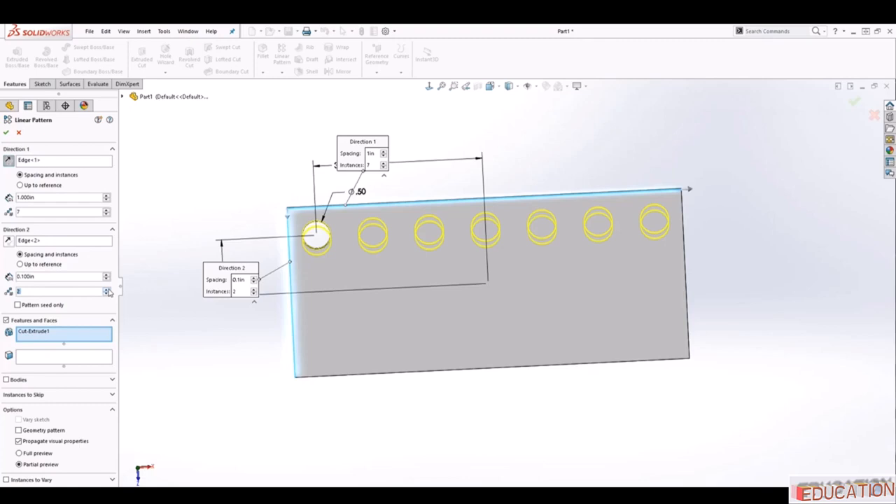
click(107, 290)
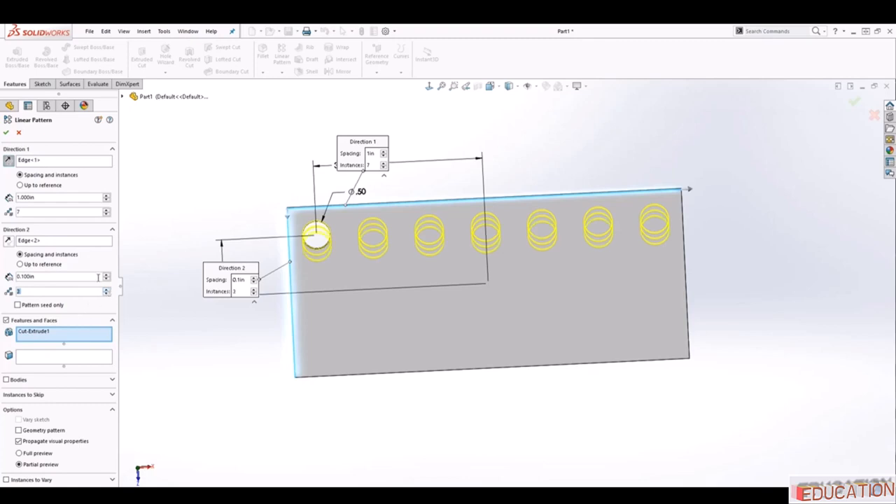
Set the second direction's spacing, trying 0.5 in and settling on 1 in.
drag(98, 276, 13, 275)
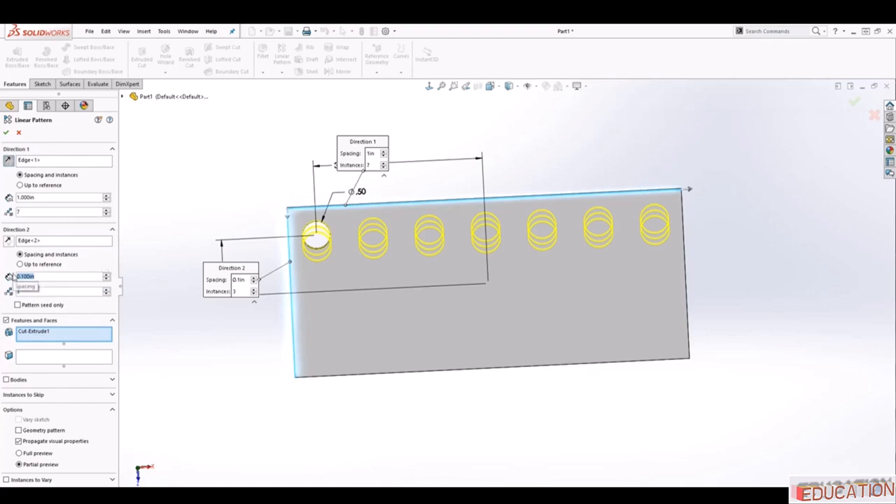
text(0.5)
key(Return)
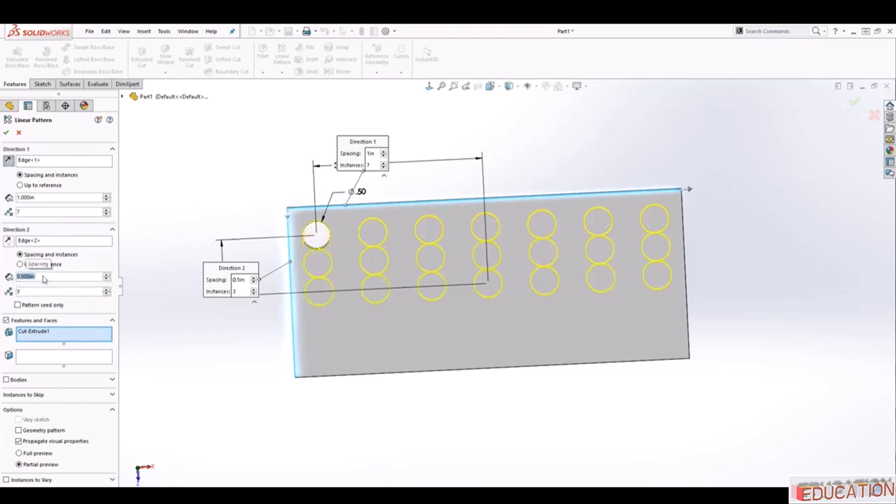
text(1)
key(Return)
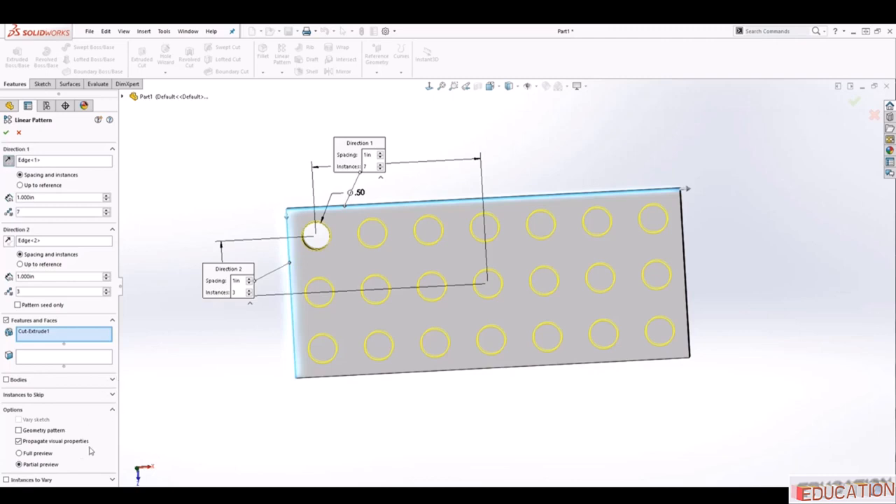
Skip the second and fifth holes of the middle row and the fourth and second holes of the last row, and finish the pattern.
click(58, 396)
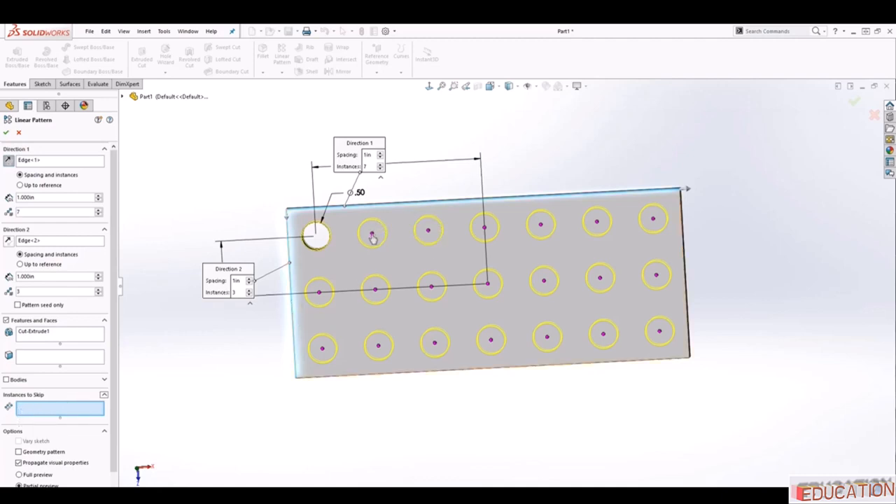
click(375, 289)
click(544, 280)
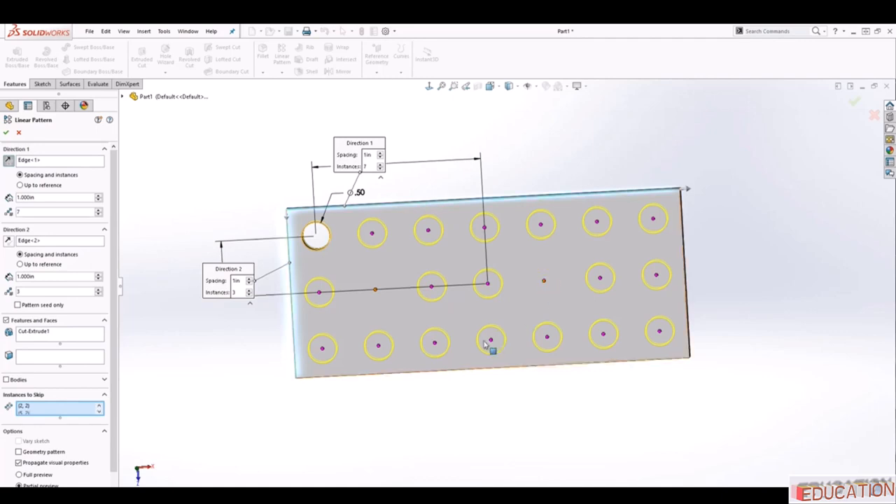
click(488, 341)
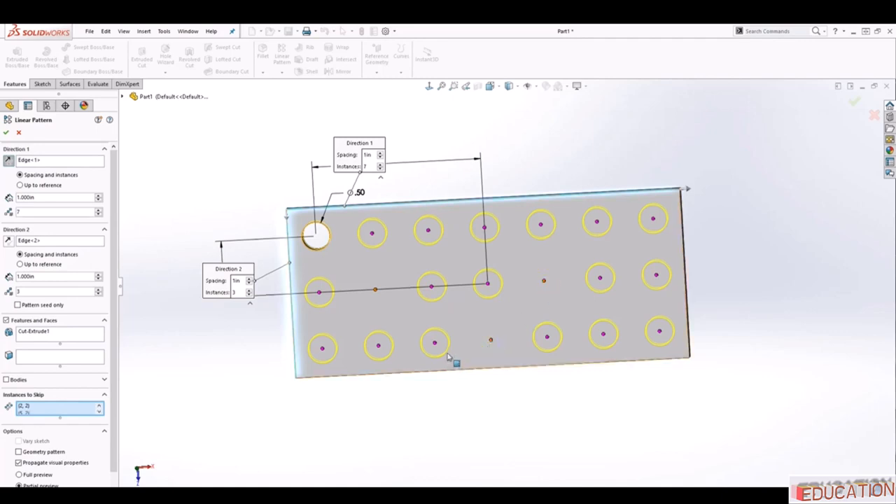
click(378, 348)
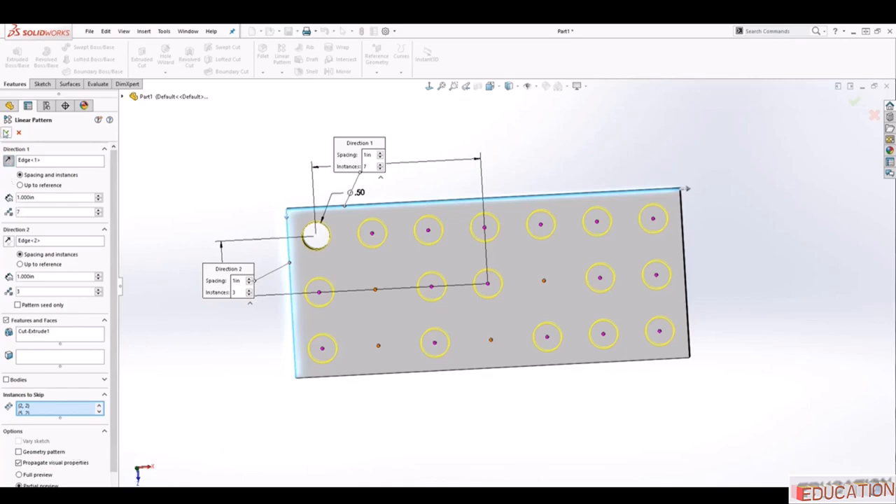
click(6, 133)
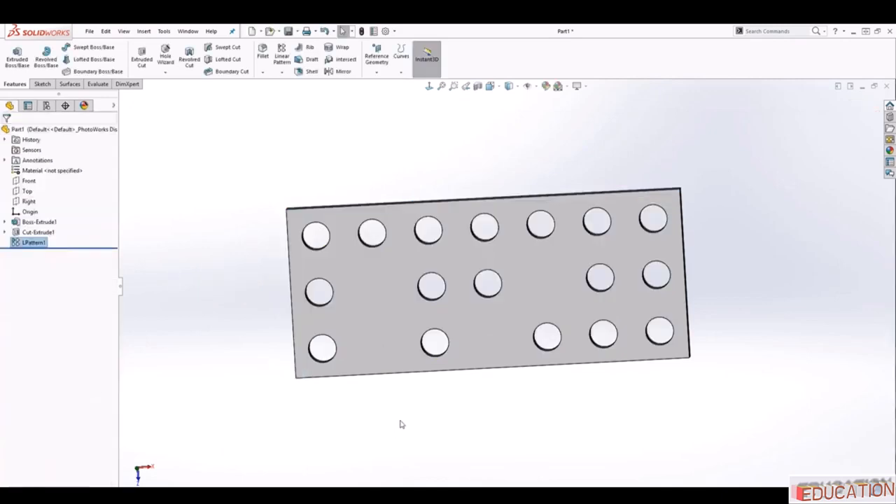
middle_drag(401, 424, 372, 329)
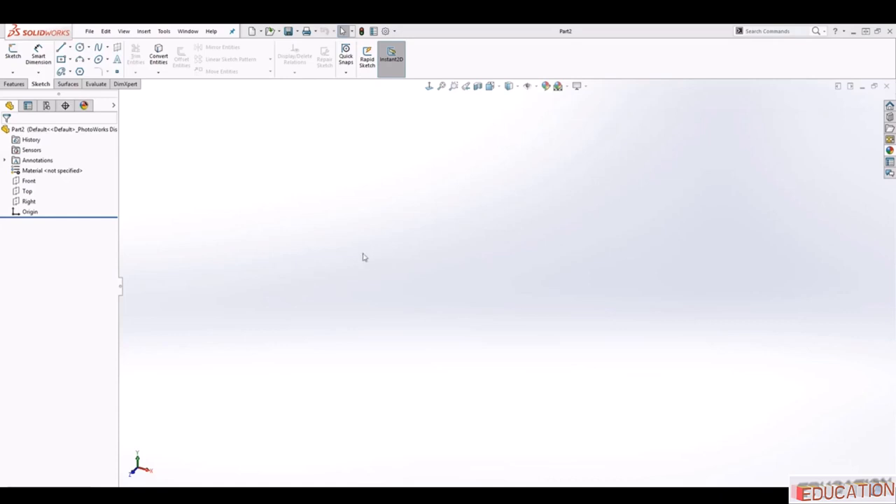
Check the unit system in the new part's document properties.
click(385, 30)
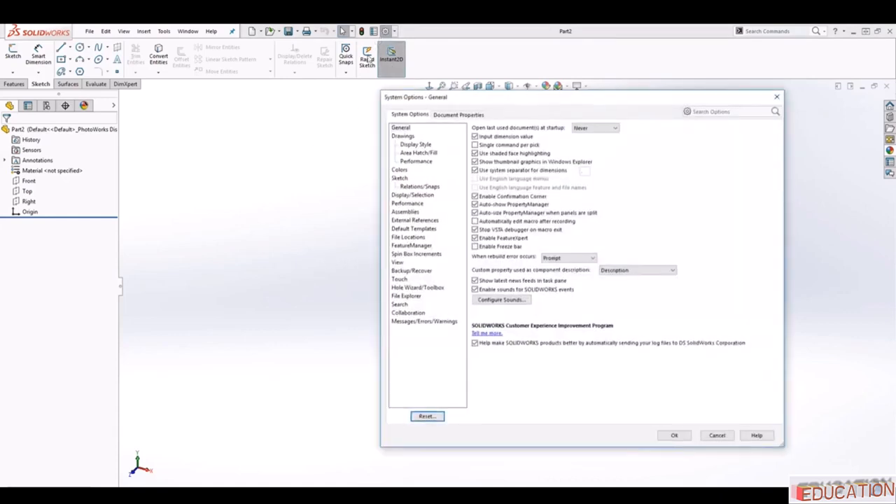
click(454, 115)
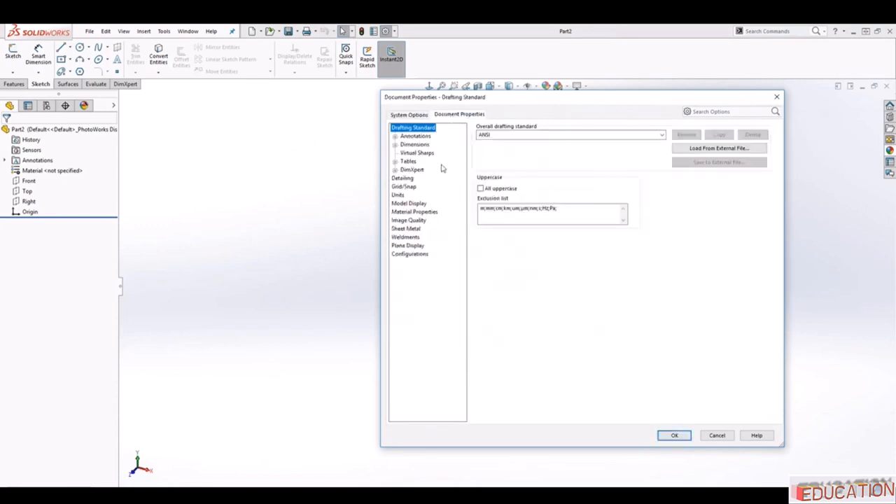
click(398, 195)
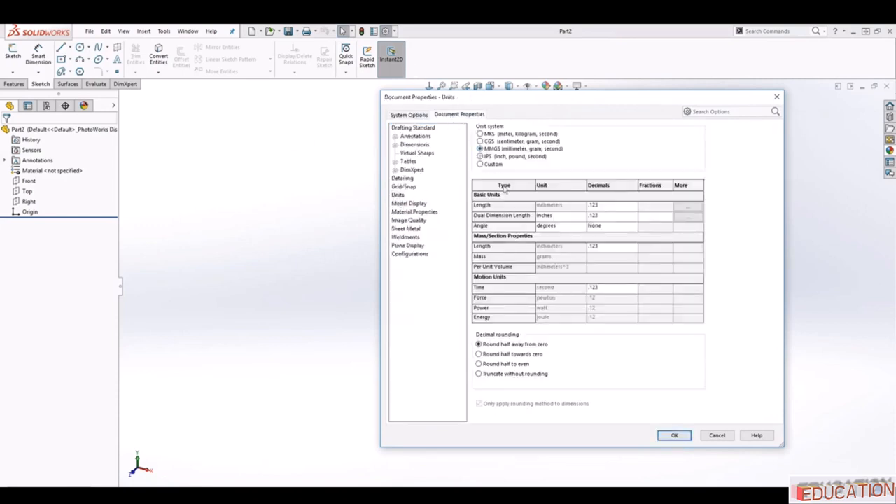
click(672, 435)
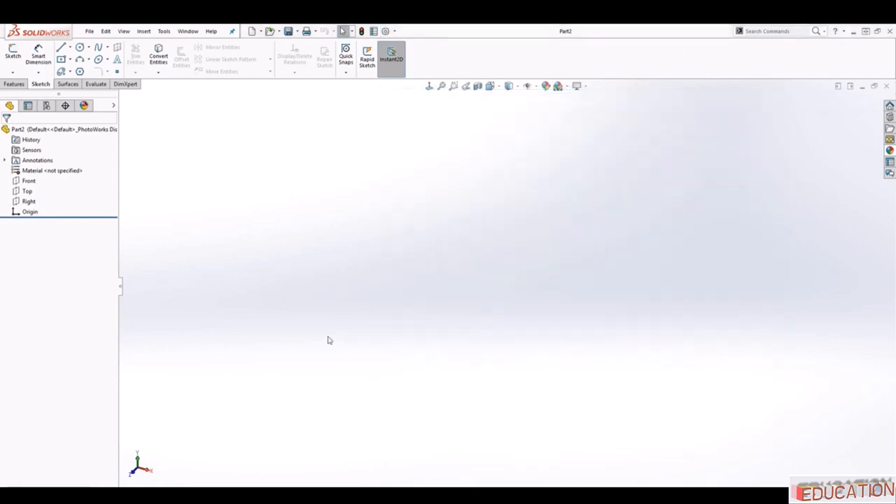
Sketch a vertical midpoint line about 97 mm long on the Front plane, centred on the origin.
click(25, 181)
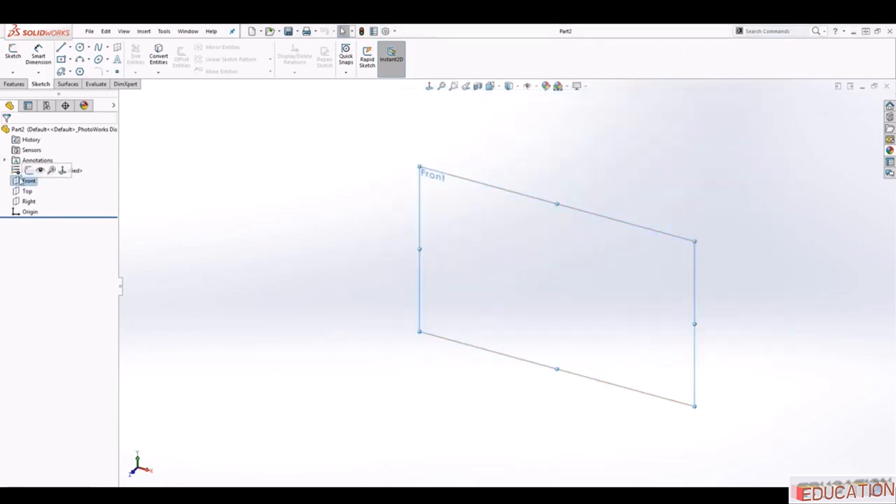
click(13, 55)
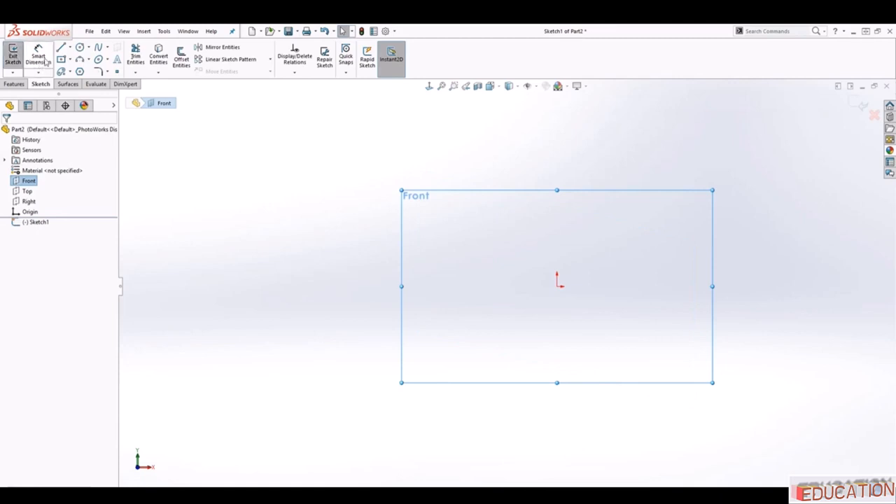
click(69, 48)
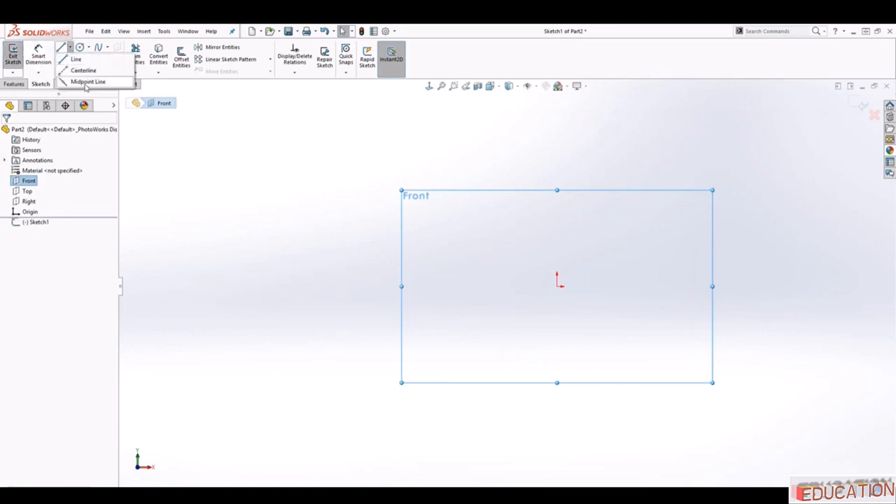
click(87, 82)
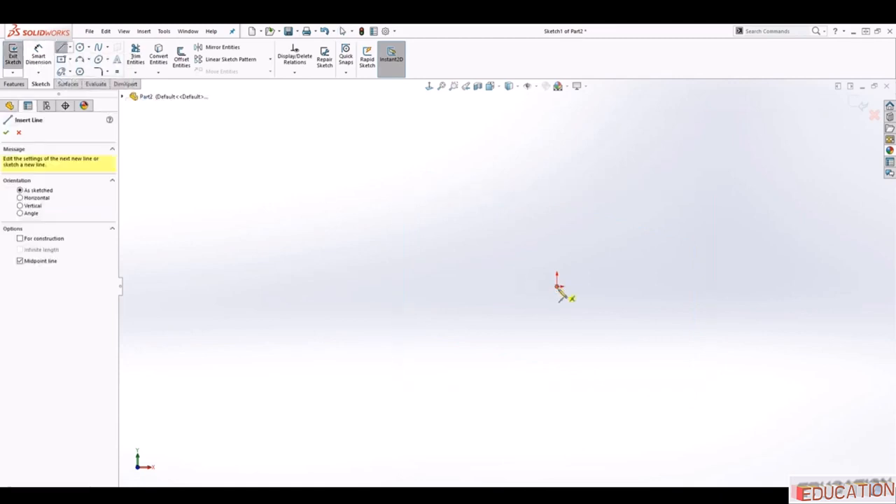
click(557, 286)
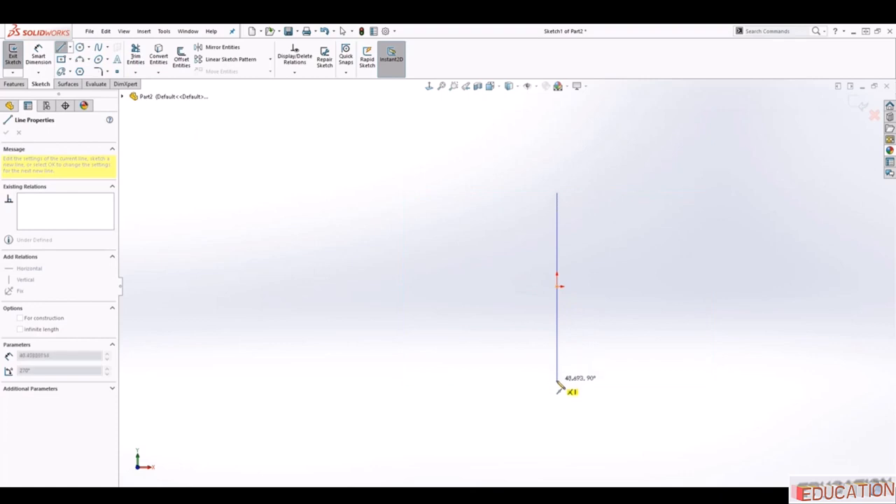
click(557, 380)
key(Escape)
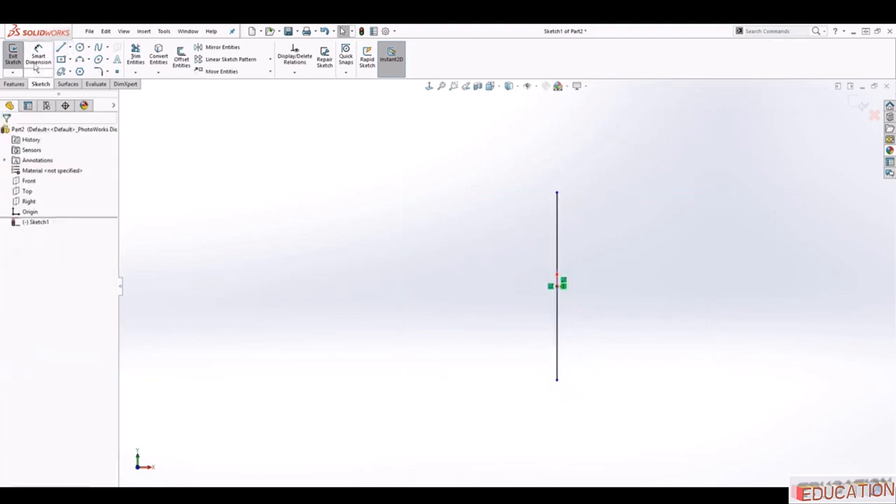
Dimension the vertical line's length as 20.52 mm and close the sketch.
click(37, 51)
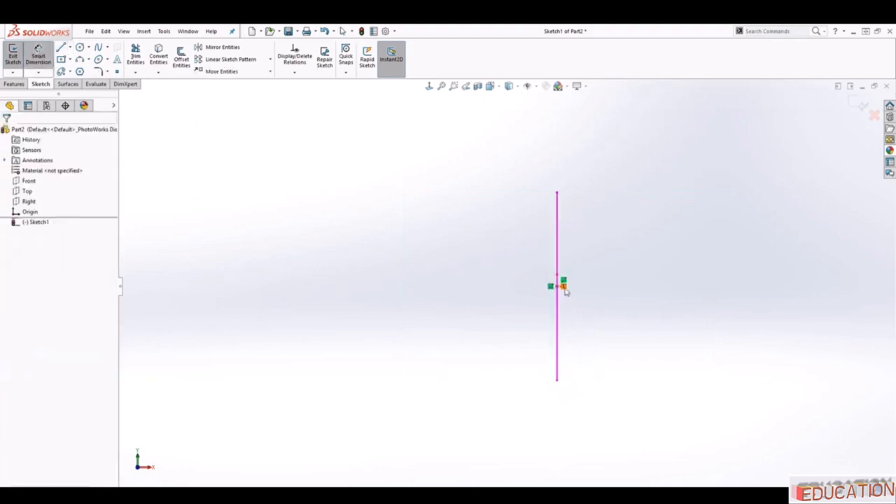
click(559, 249)
click(658, 280)
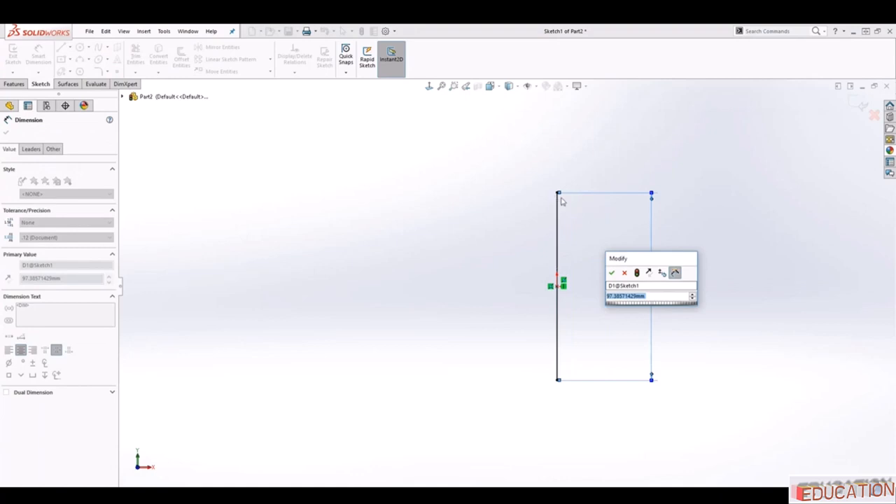
text(20.52)
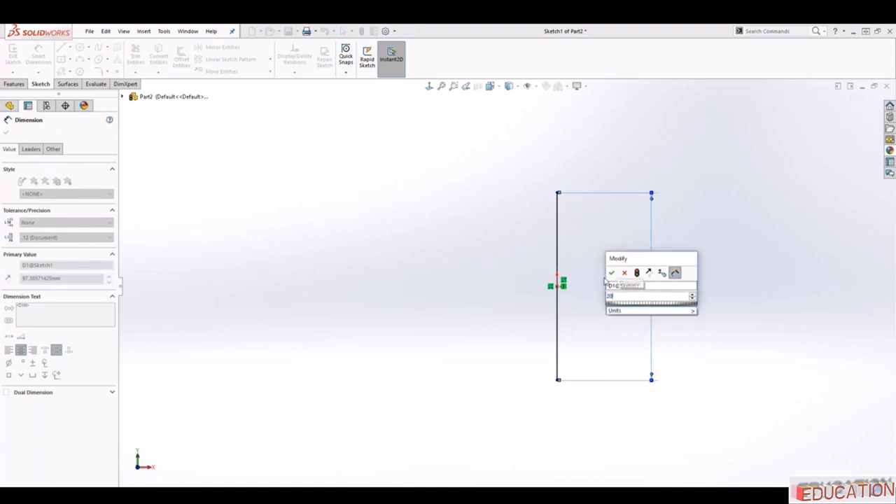
key(Return)
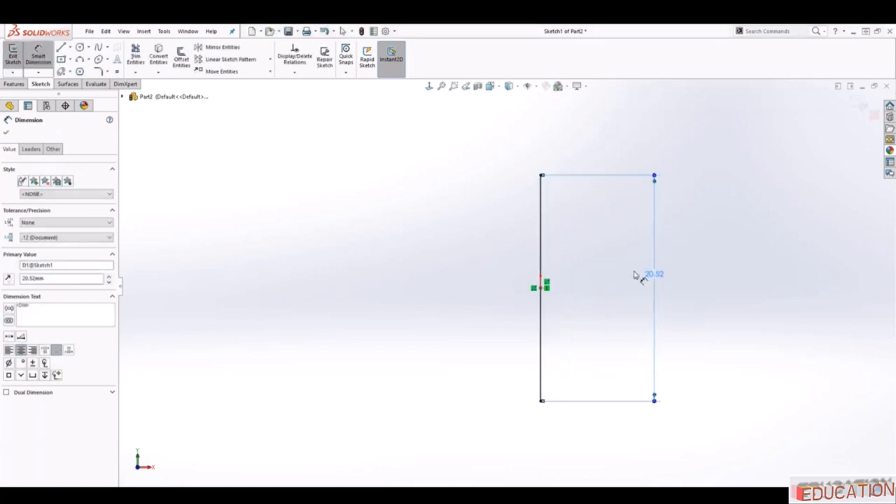
key(Escape)
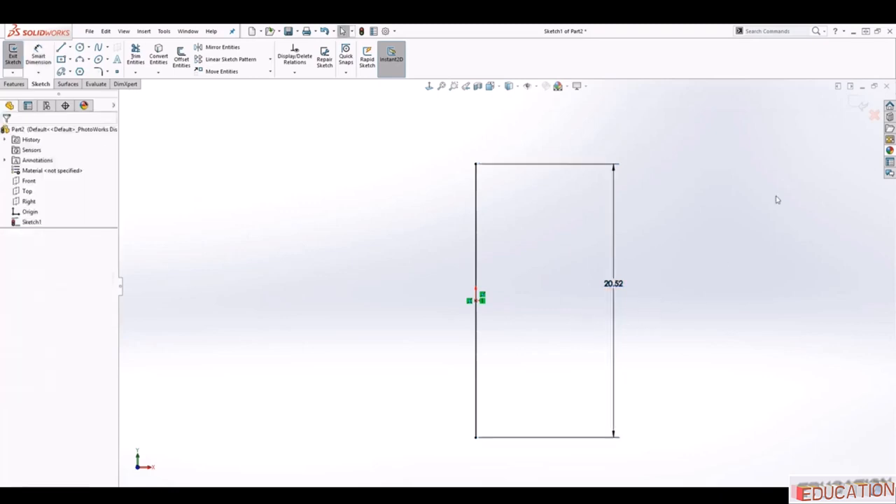
click(857, 104)
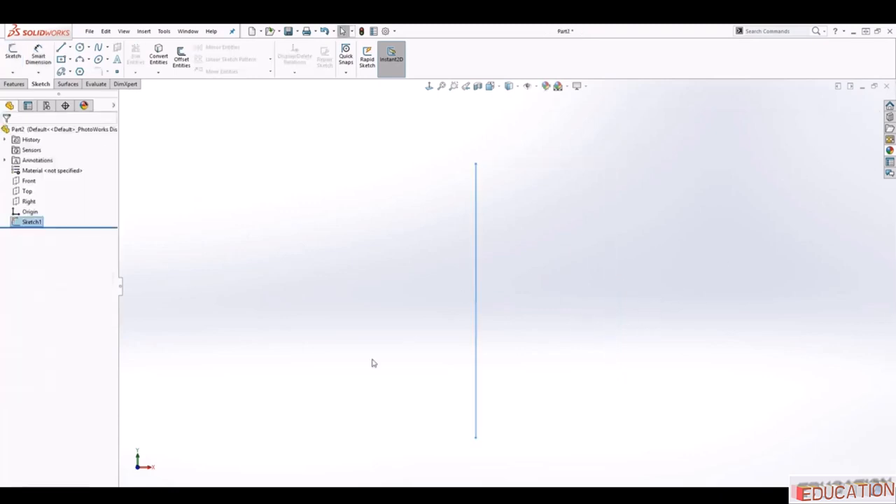
Sketch a circle about 1.06 mm in diameter on the Front plane, beside the vertical line's lower endpoint.
click(40, 181)
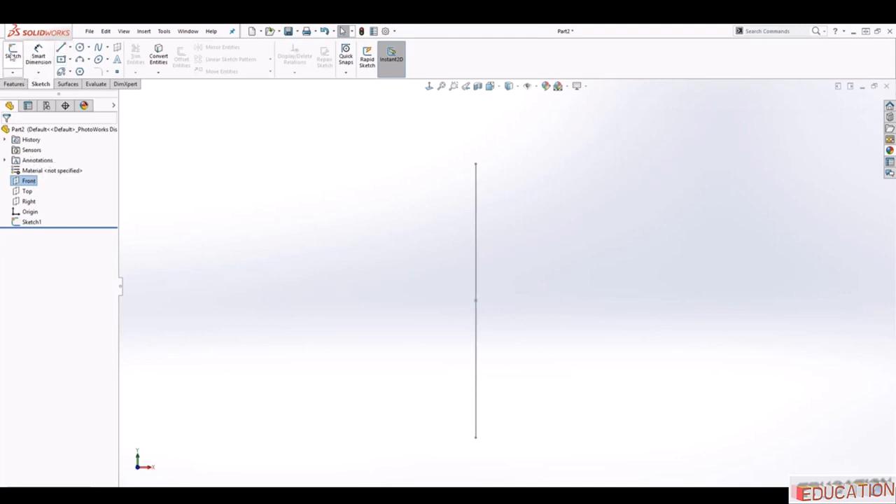
click(13, 54)
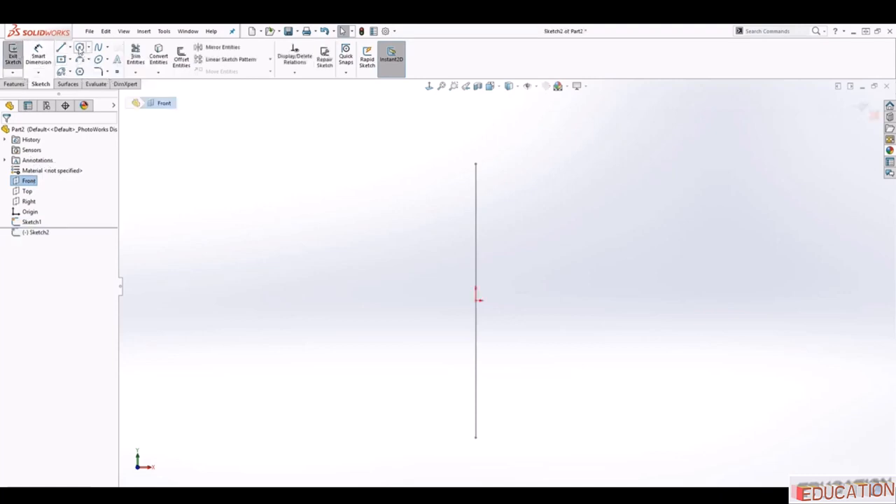
click(79, 48)
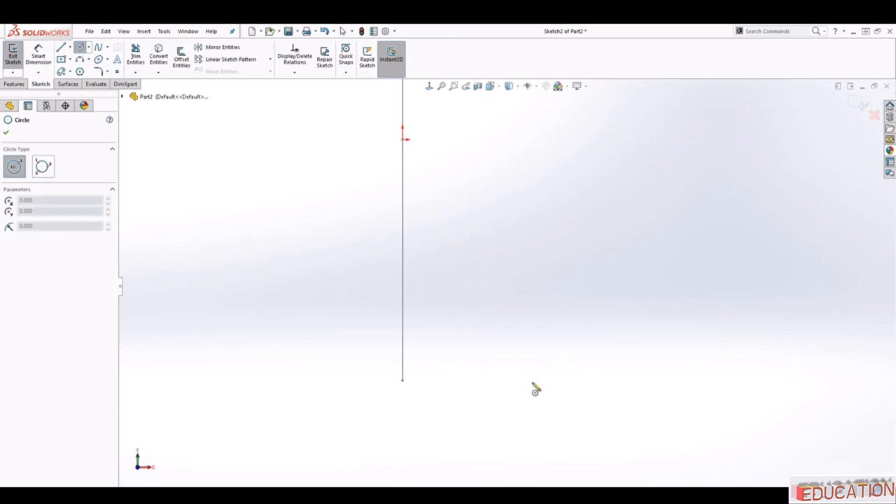
click(532, 380)
click(545, 381)
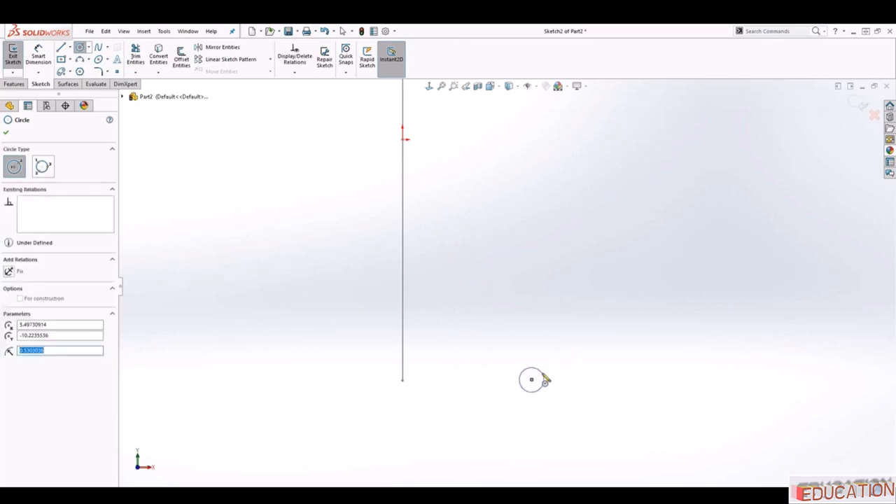
key(Escape)
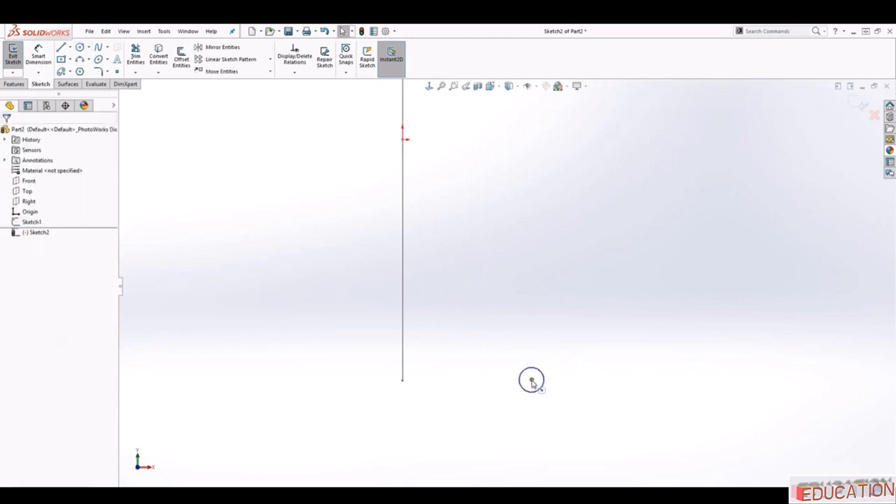
Add a horizontal relation between the circle's centre and the vertical line's lower endpoint.
click(532, 380)
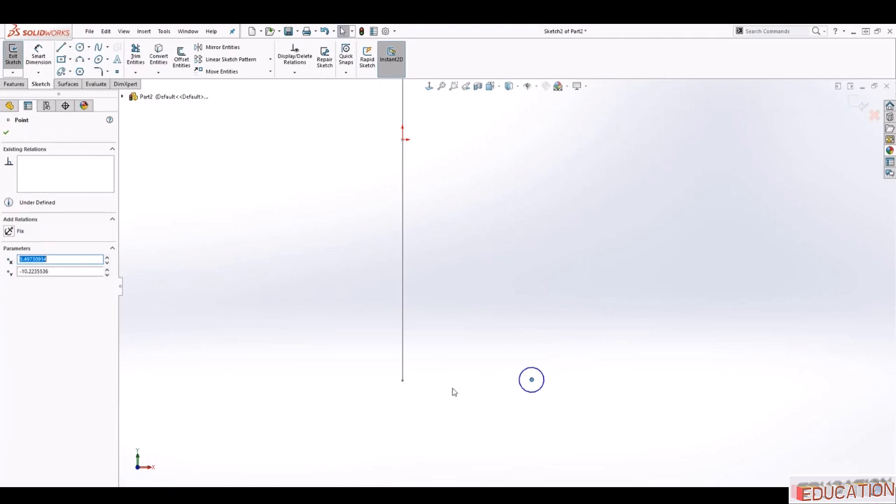
ctrl+click(403, 383)
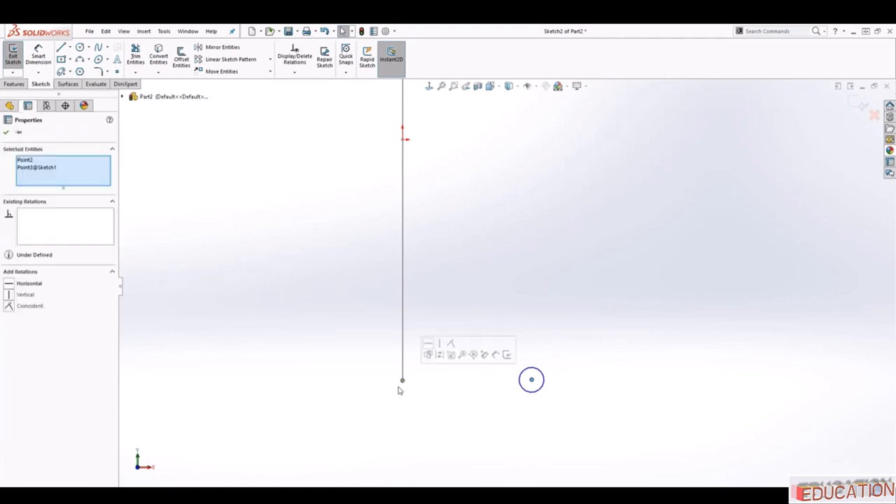
click(9, 284)
key(Escape)
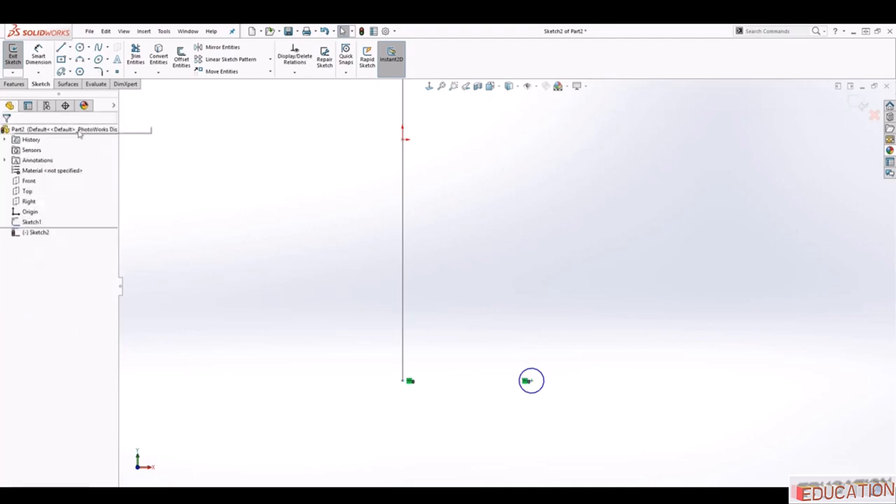
Dimension the distance between the circle's centre and the line's lower endpoint as 8 mm.
click(52, 60)
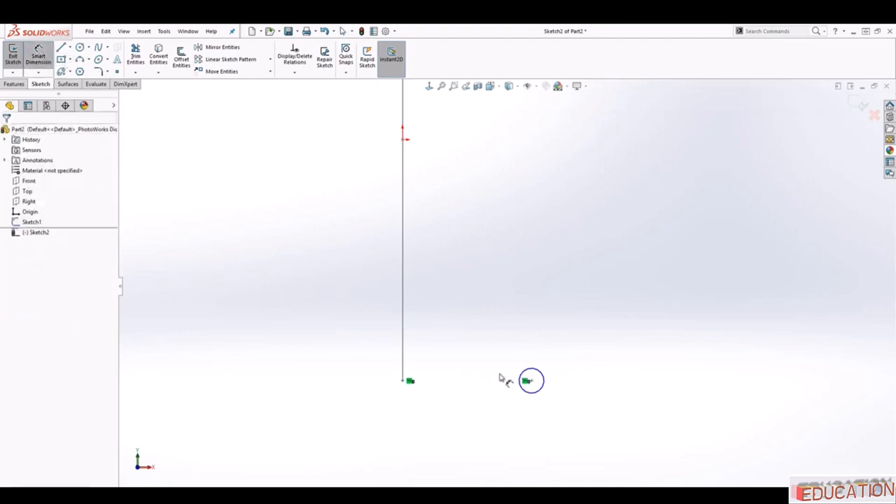
click(529, 380)
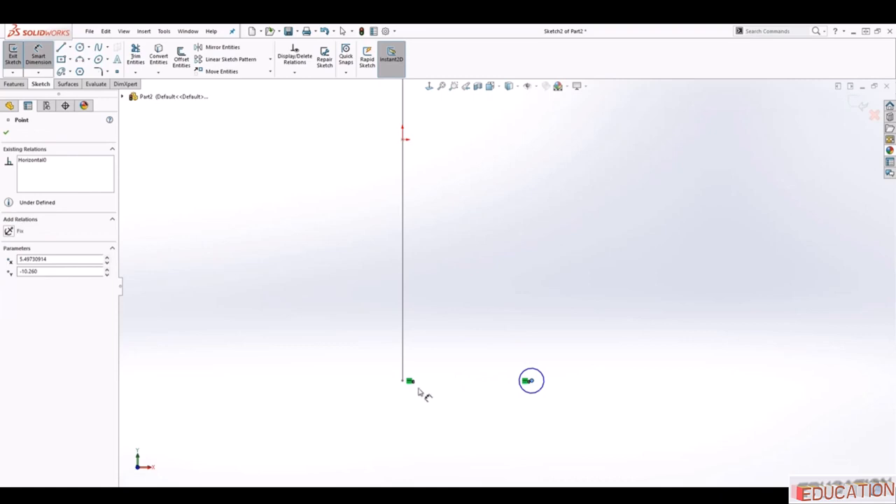
click(403, 381)
click(446, 428)
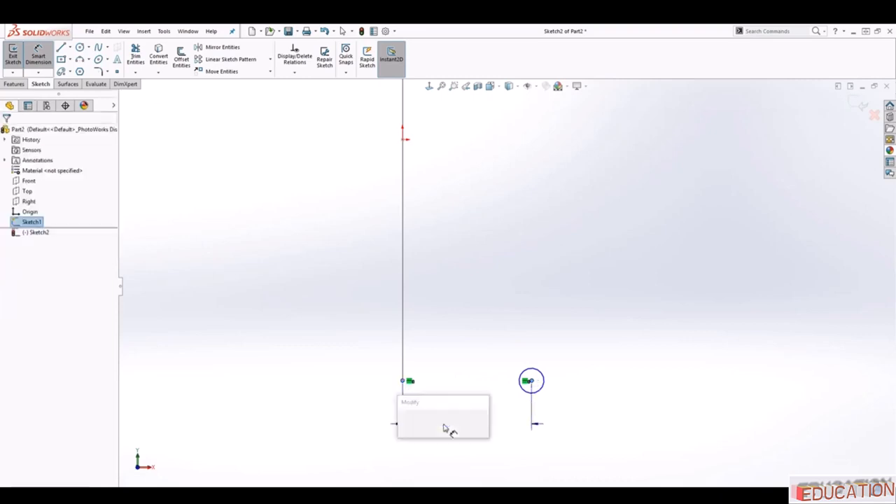
text(8)
key(Return)
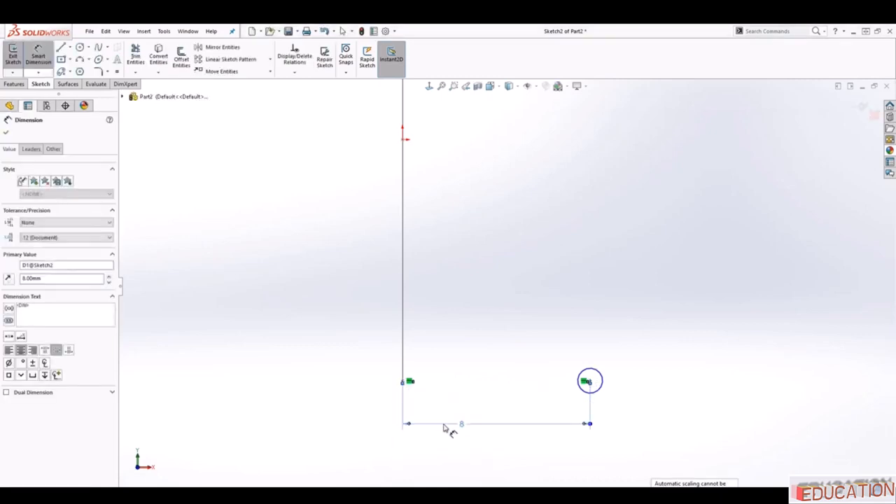
Dimension the circle's diameter as 1.35 mm and close the sketch.
click(600, 377)
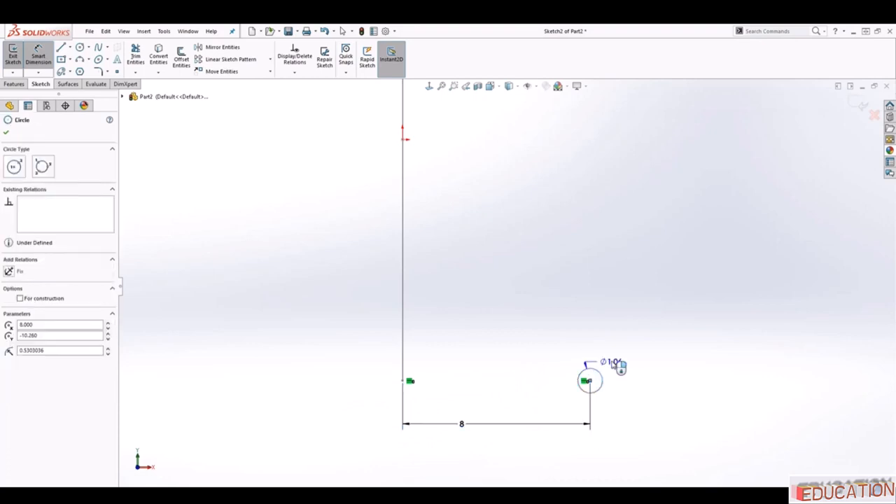
click(642, 343)
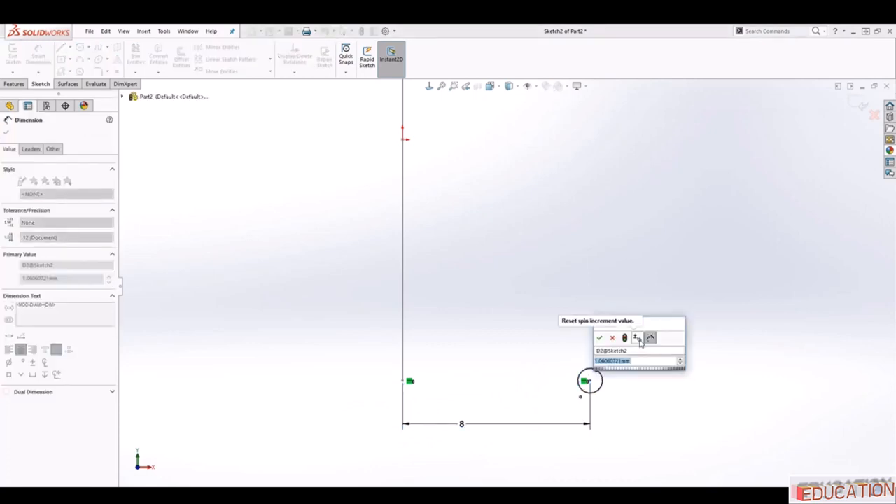
text(1.35)
key(Return)
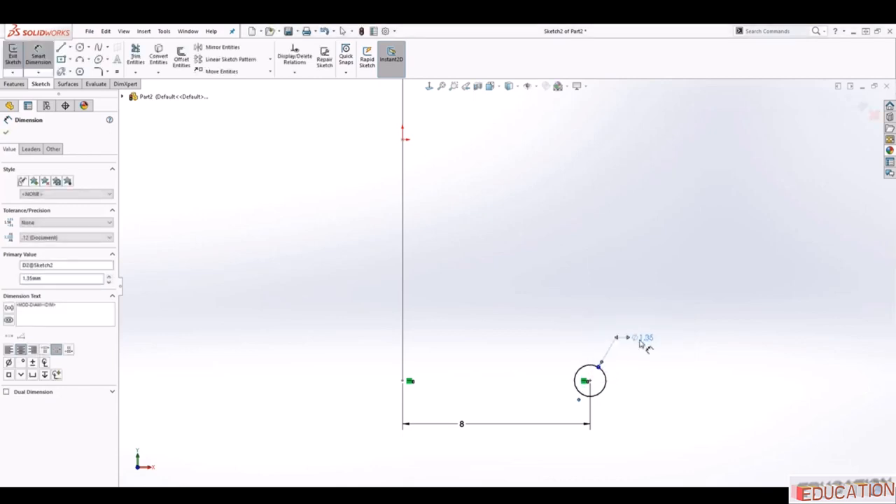
key(Escape)
key(f)
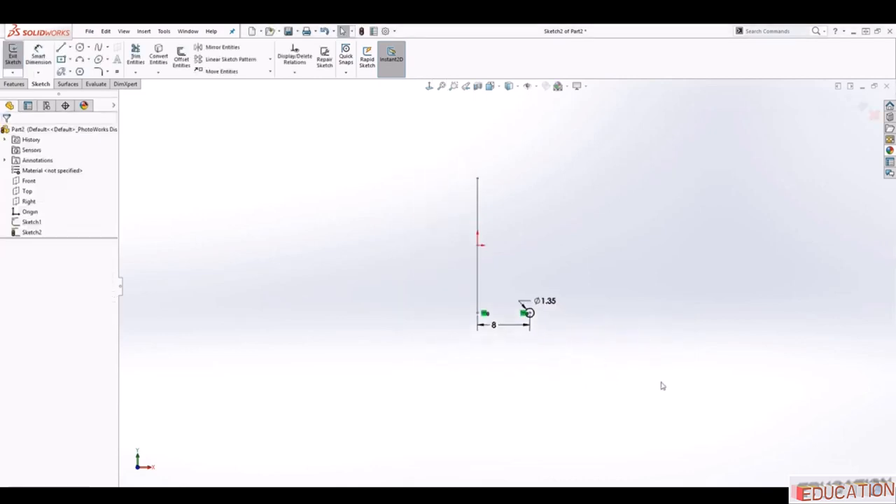
scroll(520, 231, down, 2)
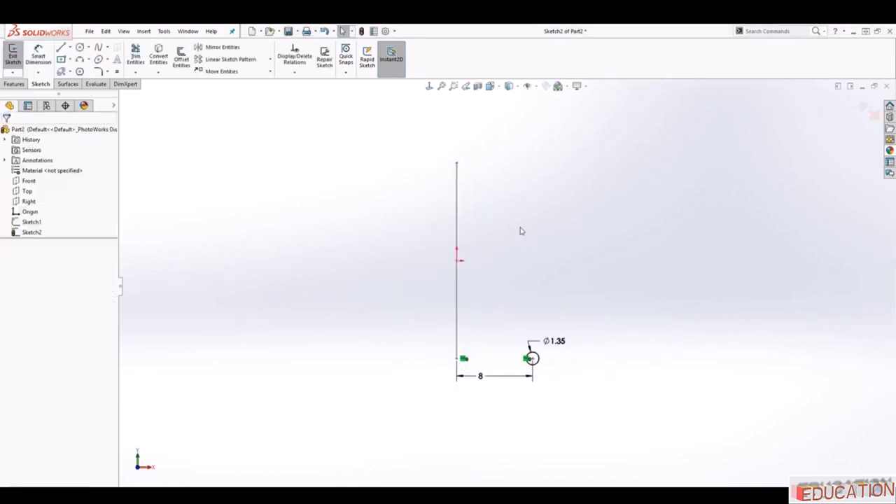
click(856, 104)
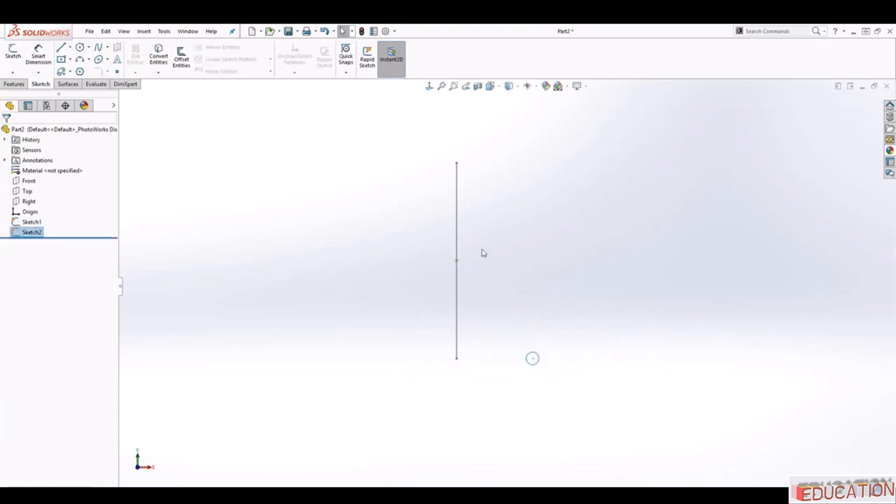
Start a Swept Boss/Base with the circle sketch as profile and the vertical line as path.
click(14, 84)
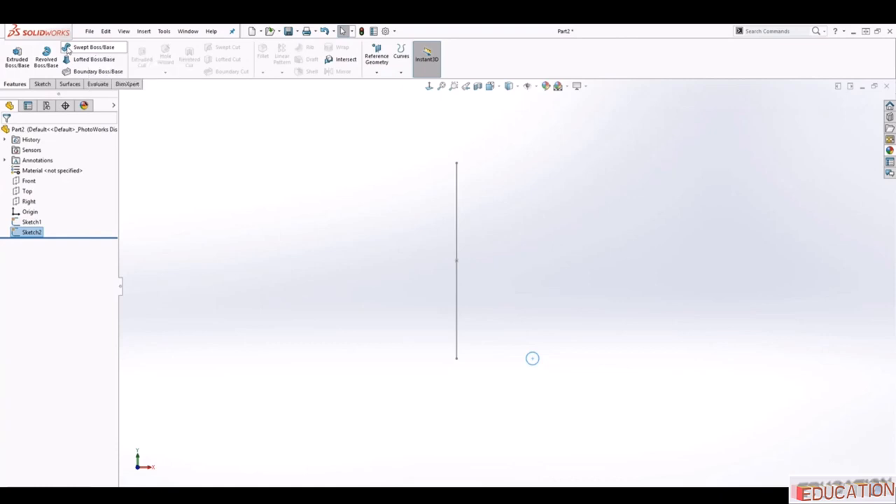
click(66, 48)
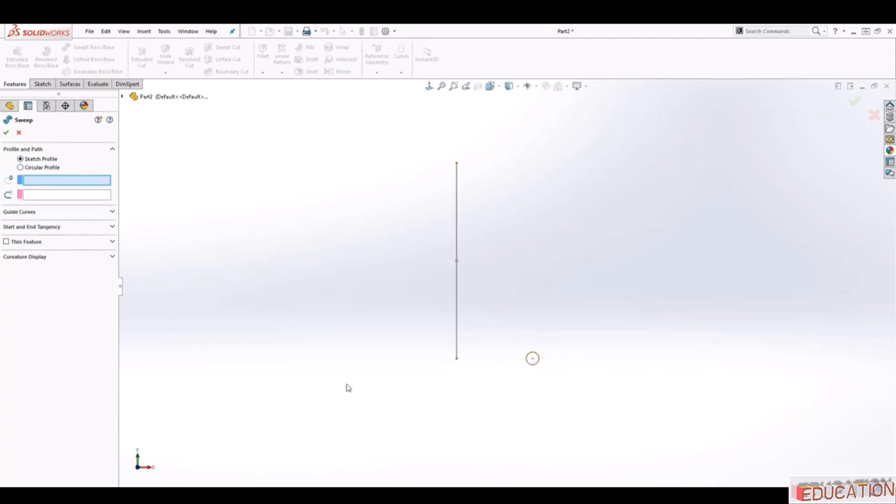
click(532, 357)
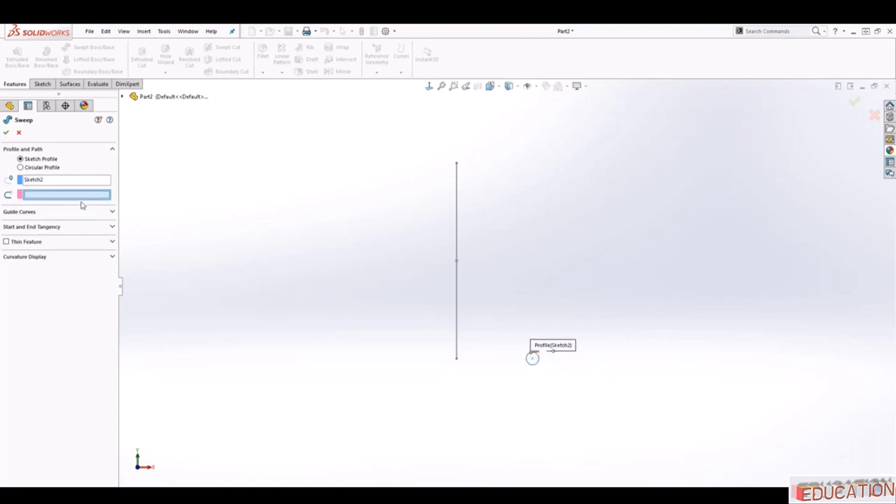
click(456, 206)
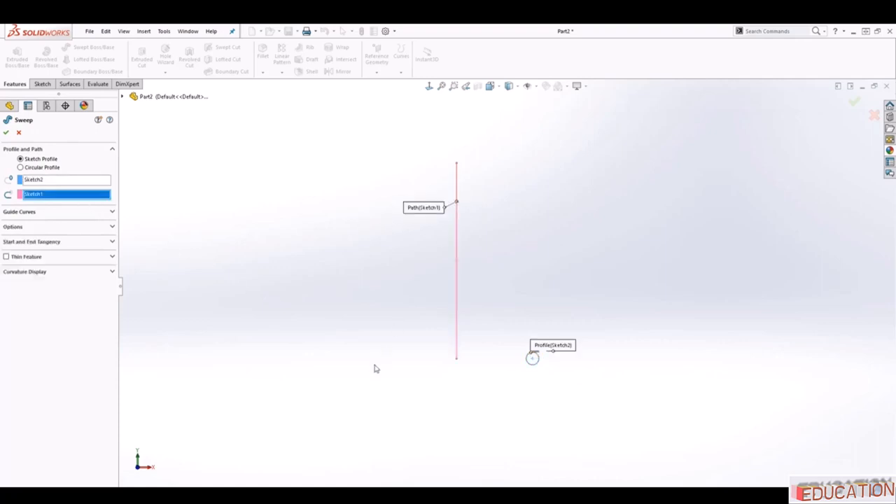
Specify the sweep's profile twist in revolutions with a value of 8.5, and finish the sweep.
click(111, 228)
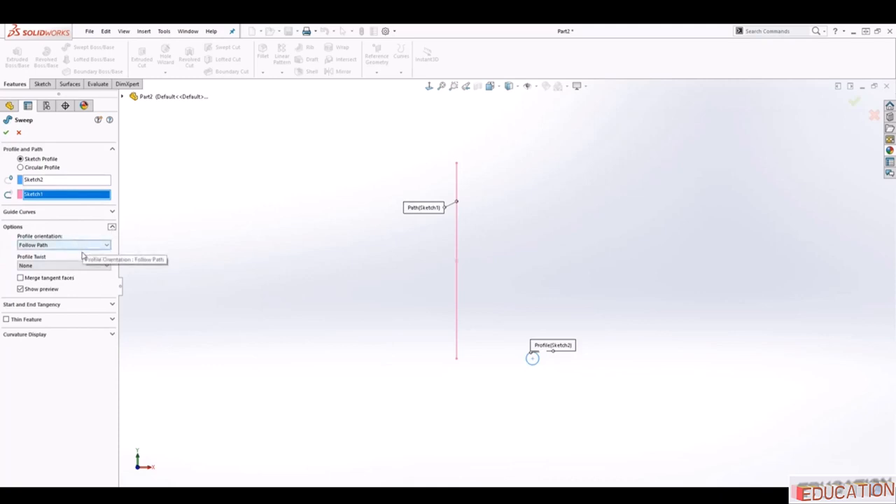
click(51, 270)
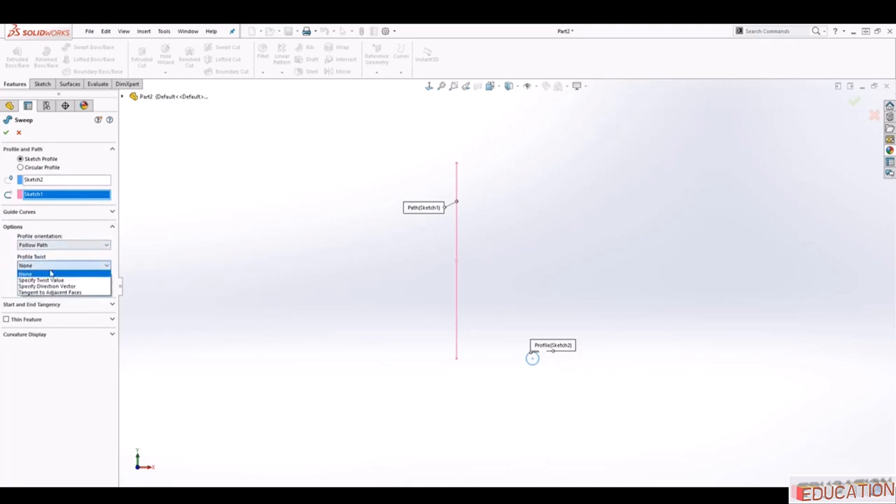
click(46, 280)
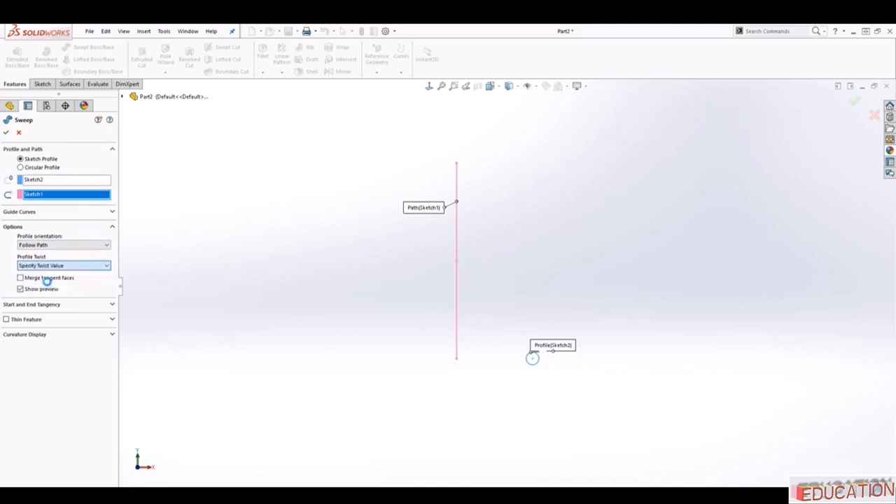
click(60, 272)
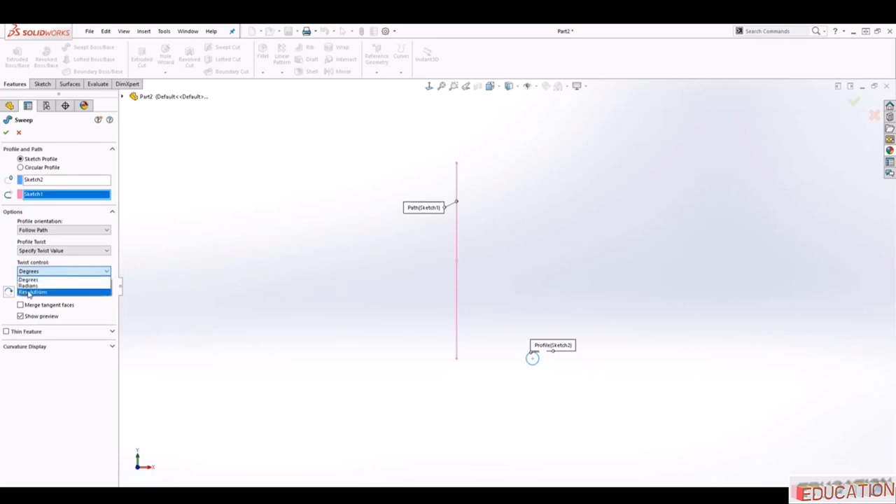
click(29, 292)
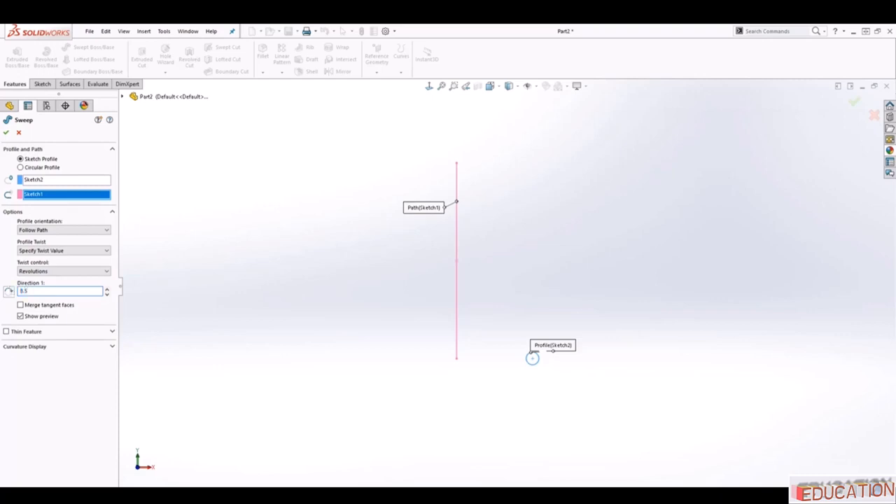
key(Return)
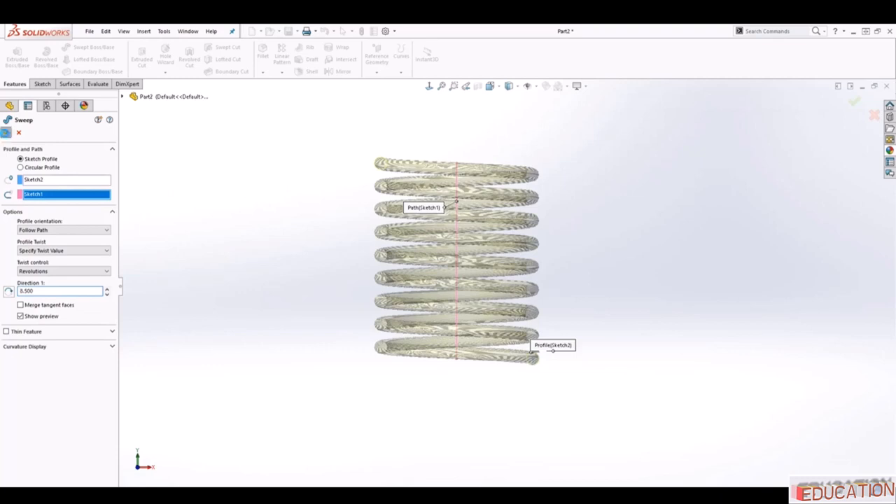
click(5, 133)
Start a new sketch on the Front plane, with the spring viewed square to the plane.
scroll(518, 273, up, 2)
click(505, 197)
scroll(504, 197, down, 1)
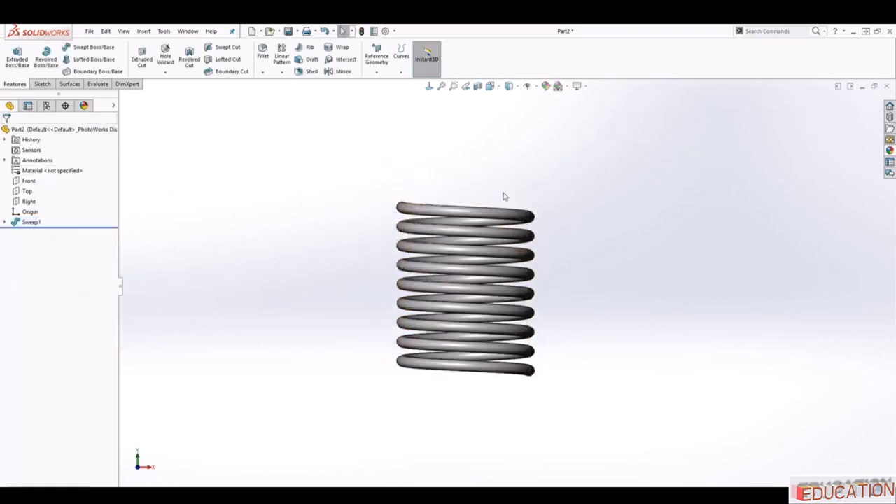
click(429, 87)
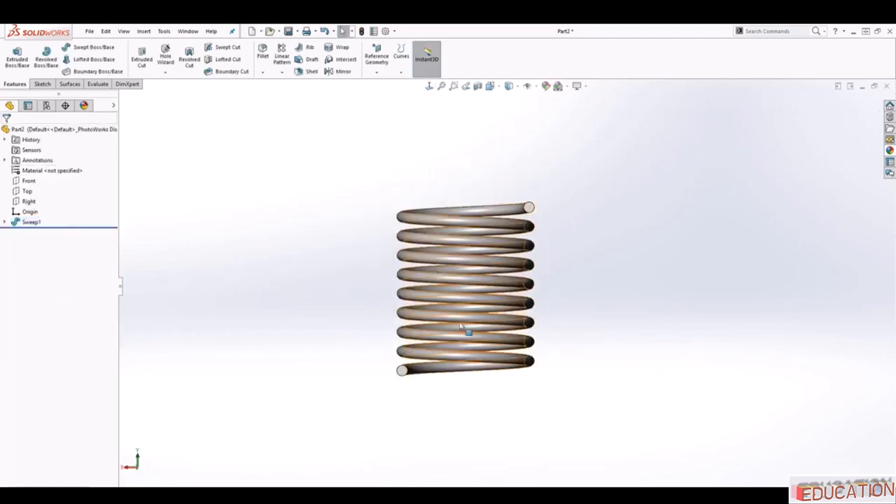
scroll(466, 311, down, 2)
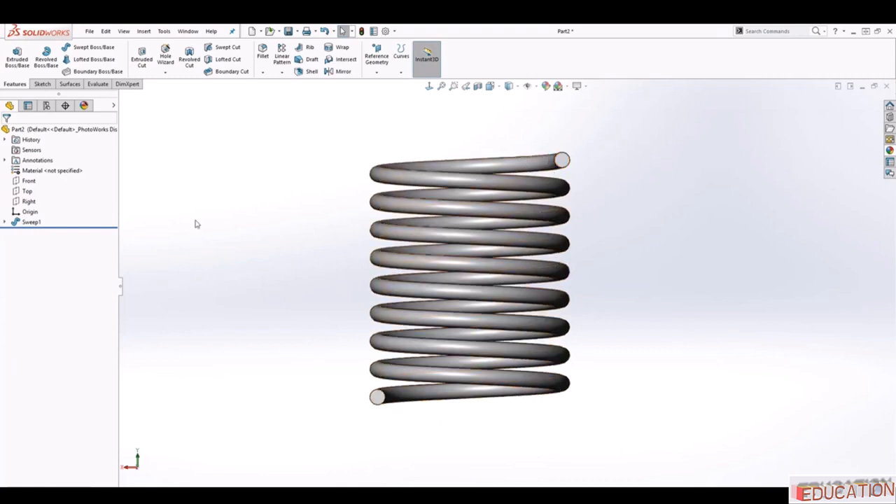
click(29, 180)
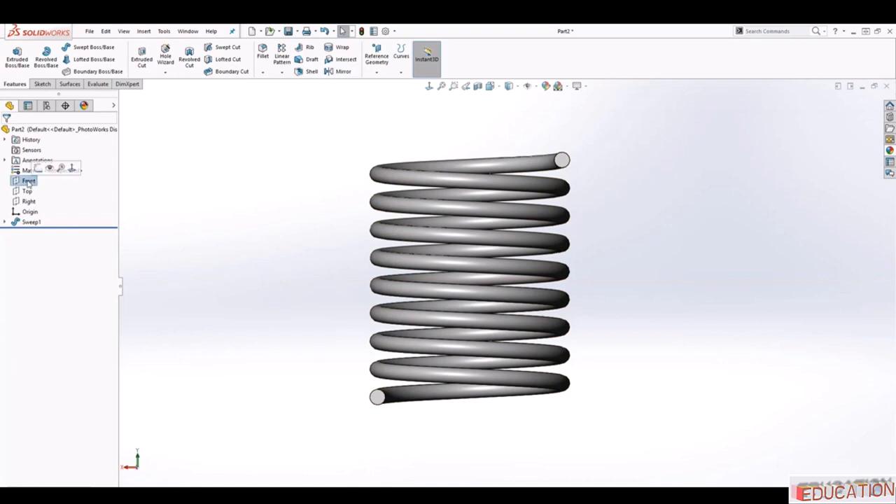
click(42, 84)
click(13, 55)
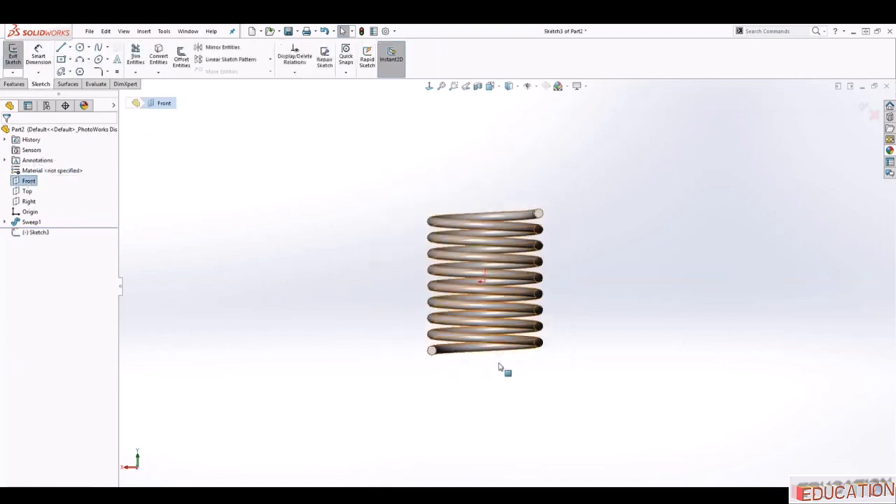
Sketch a center rectangle about 28.8 mm by 1.5 mm just below the spring's lower end.
scroll(549, 338, down, 3)
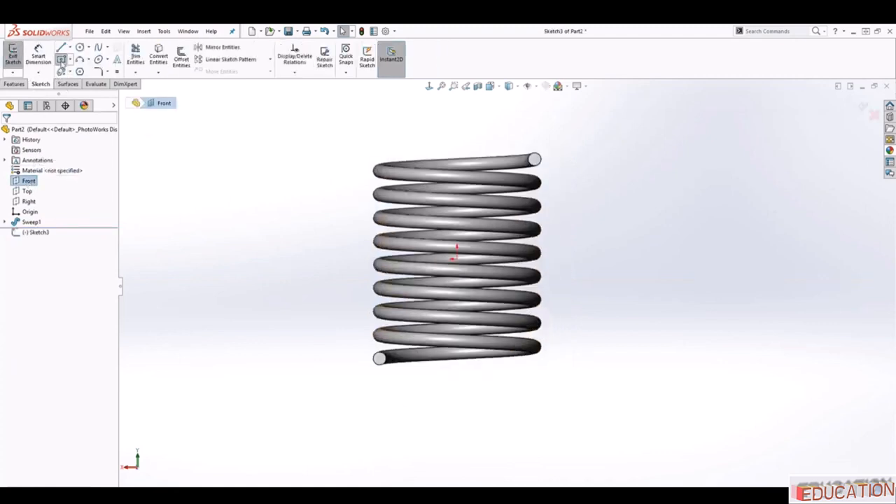
click(61, 60)
click(357, 383)
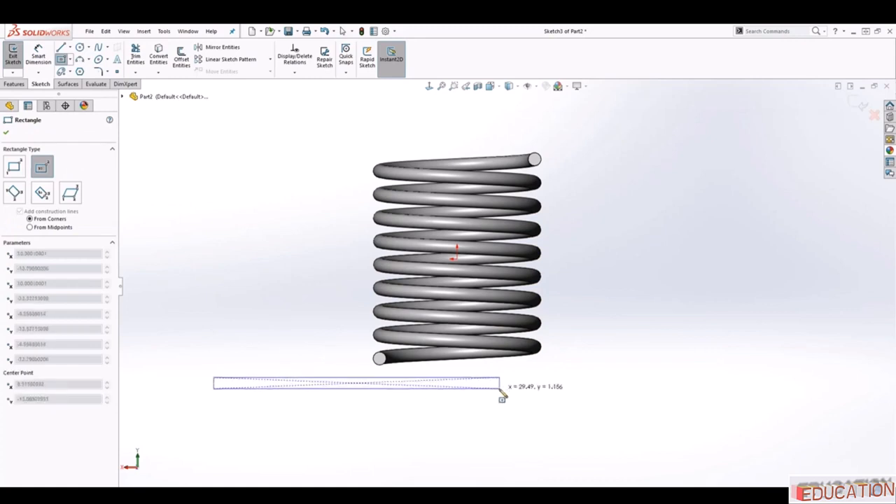
click(496, 390)
key(Escape)
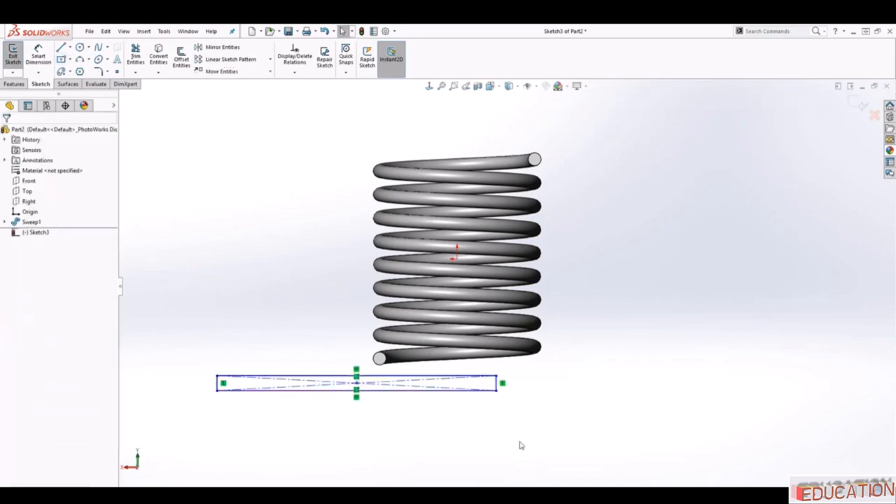
Add a Vertical relation between the rectangle's centre point and the origin.
click(356, 383)
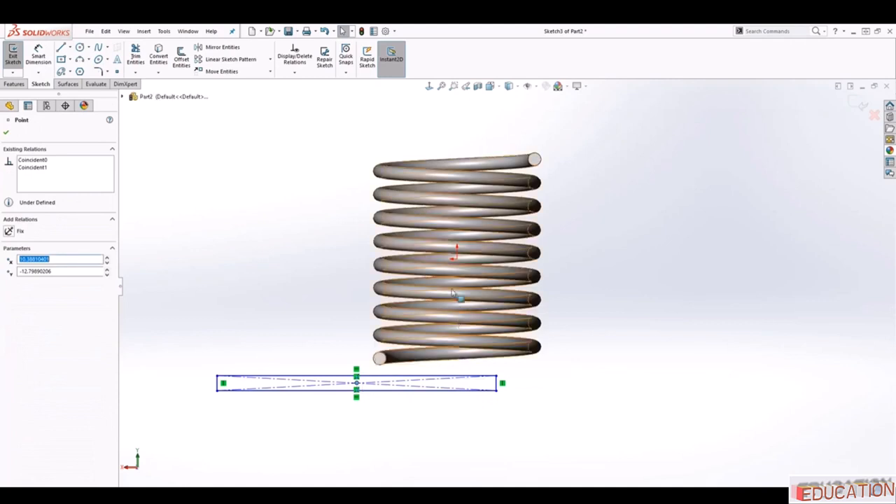
ctrl+click(456, 257)
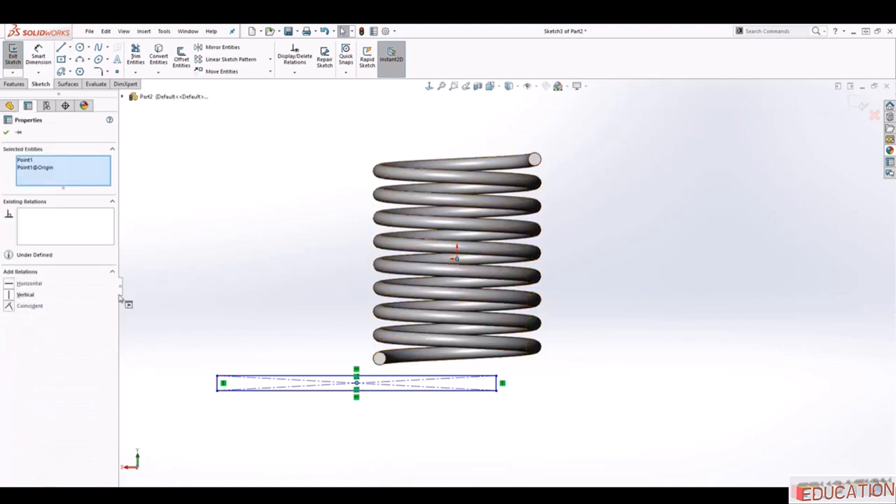
click(11, 295)
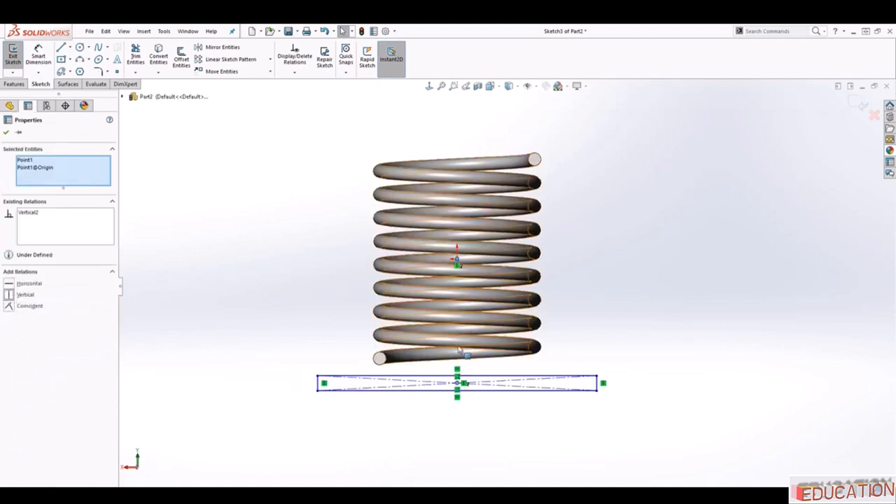
click(391, 364)
Convert the circular end face at the bottom of the spring into a sketch circle with Convert Entities.
scroll(391, 364, down, 3)
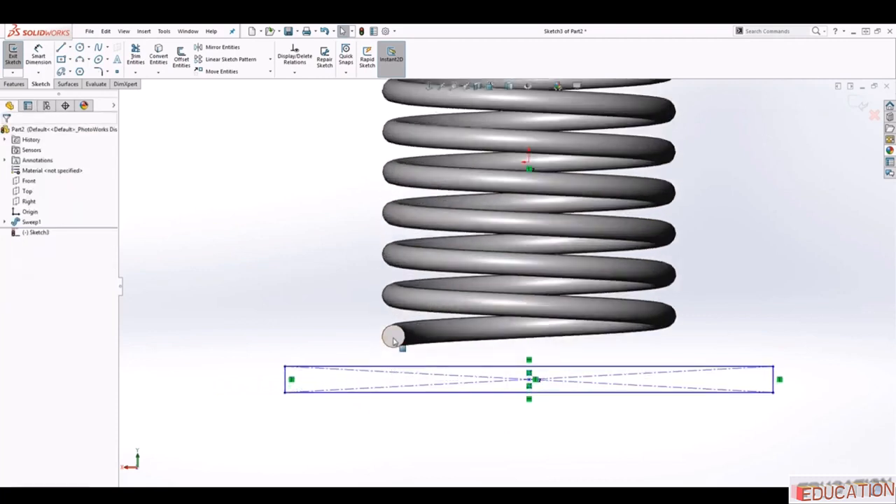
click(395, 343)
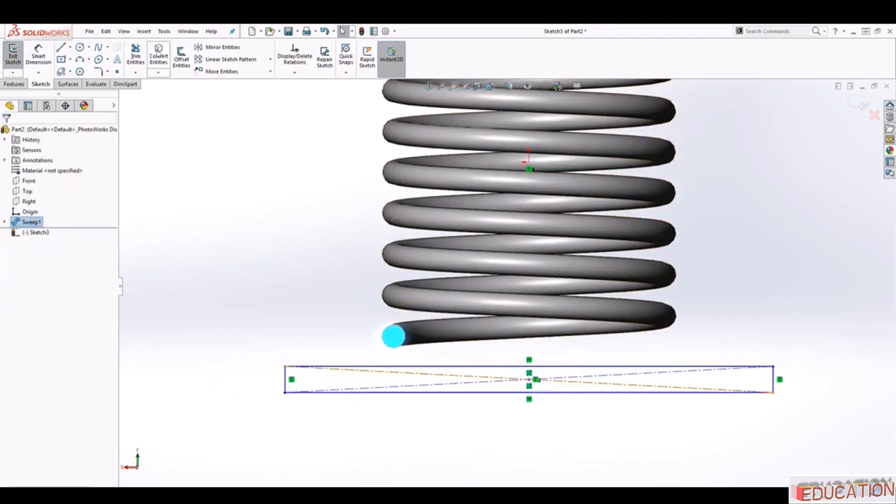
click(275, 105)
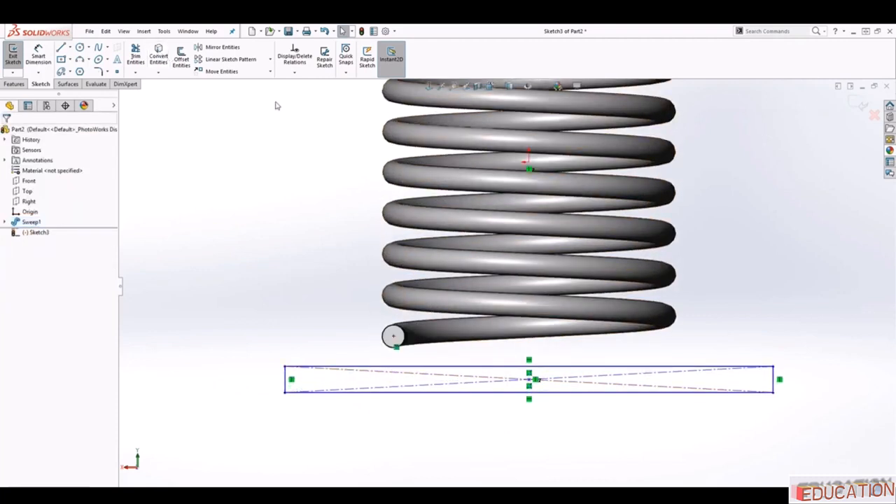
click(385, 337)
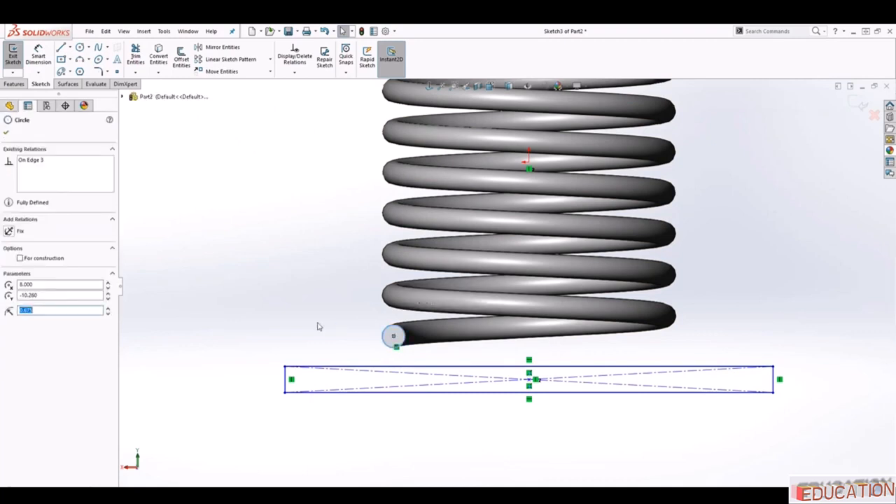
key(Escape)
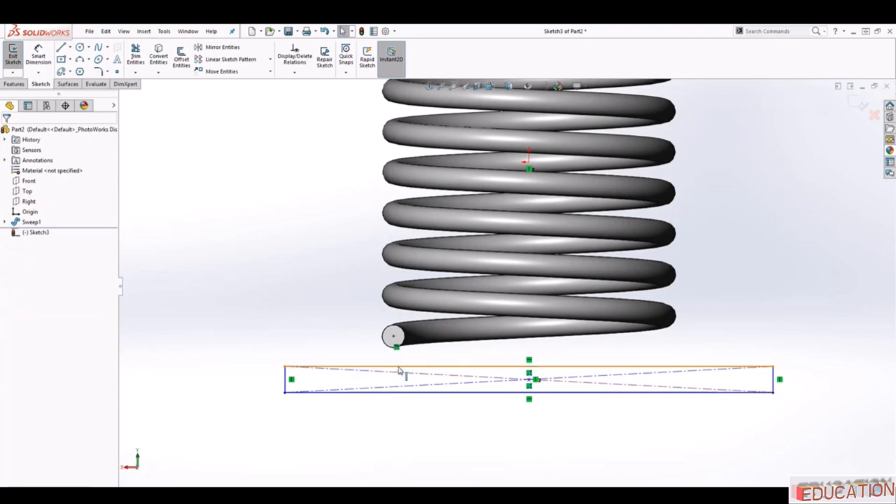
Make the rectangle's upper edge coincident with the centre of the converted circle.
click(396, 366)
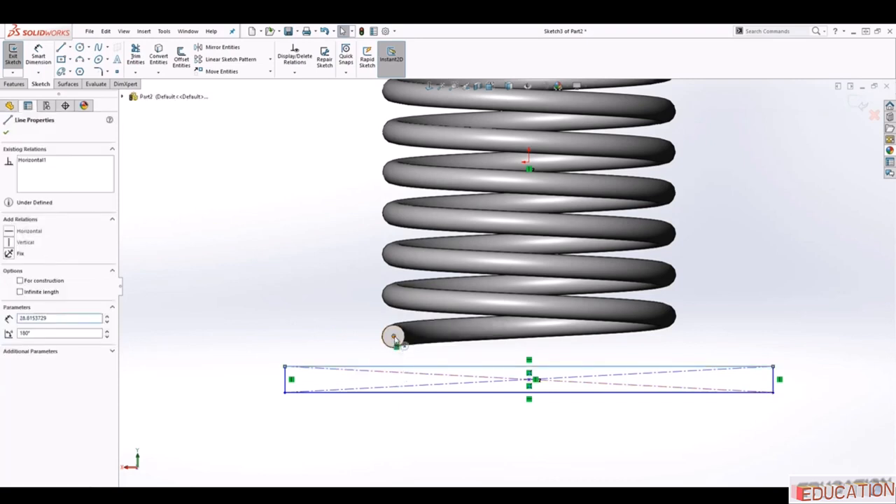
ctrl+click(393, 336)
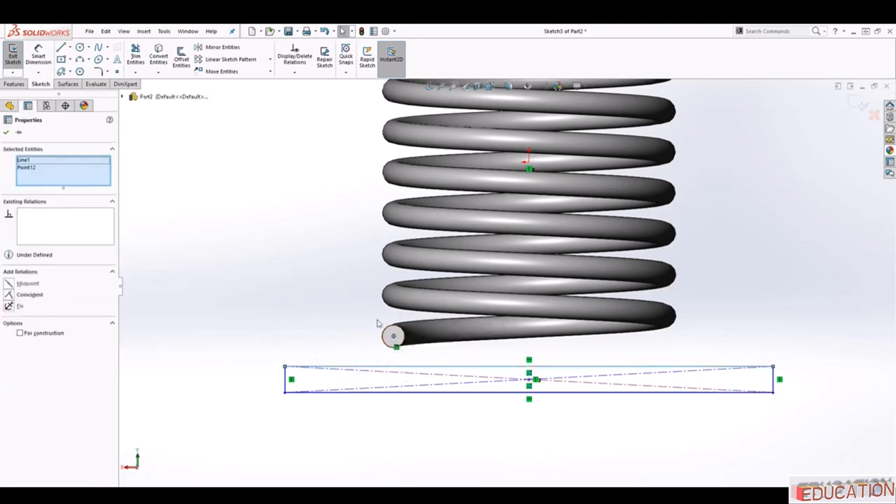
click(9, 295)
key(Escape)
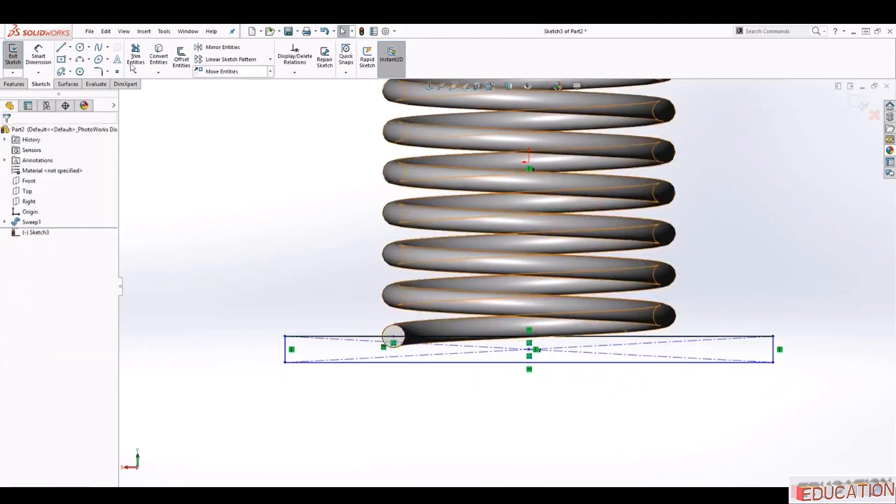
Dimension the rectangle's height as 2 mm and its length as 25 mm.
click(39, 52)
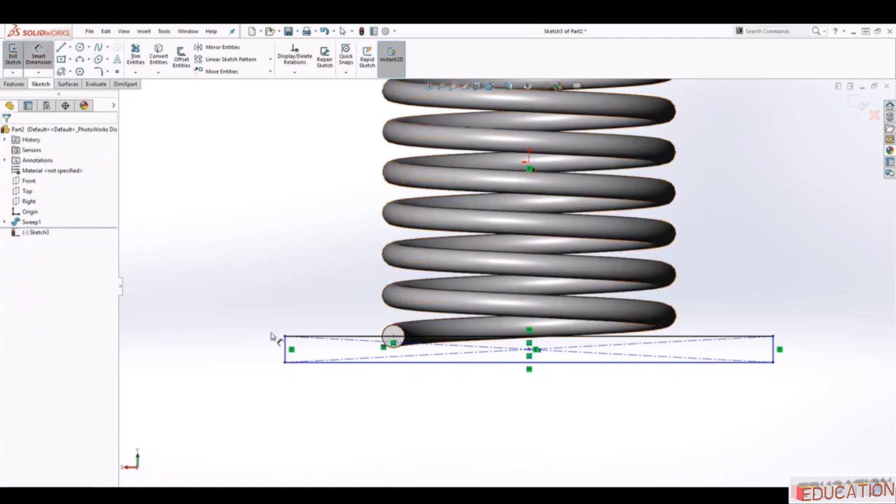
click(285, 354)
click(243, 358)
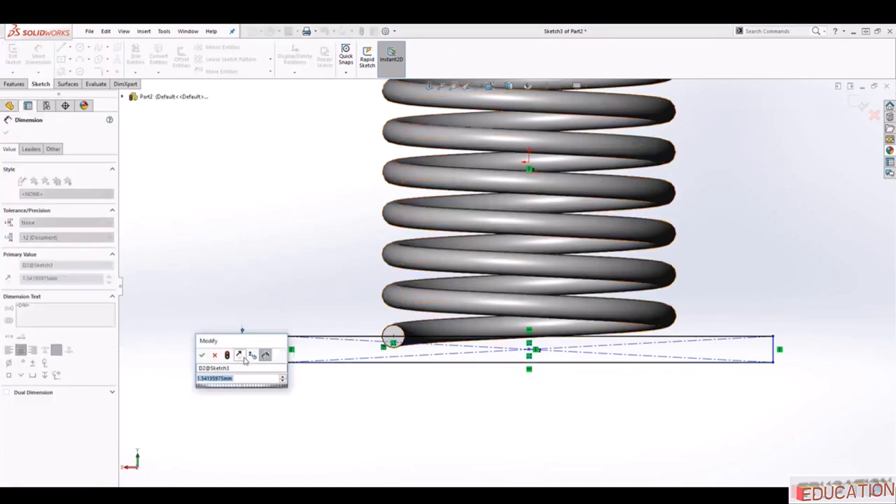
text(2)
key(Return)
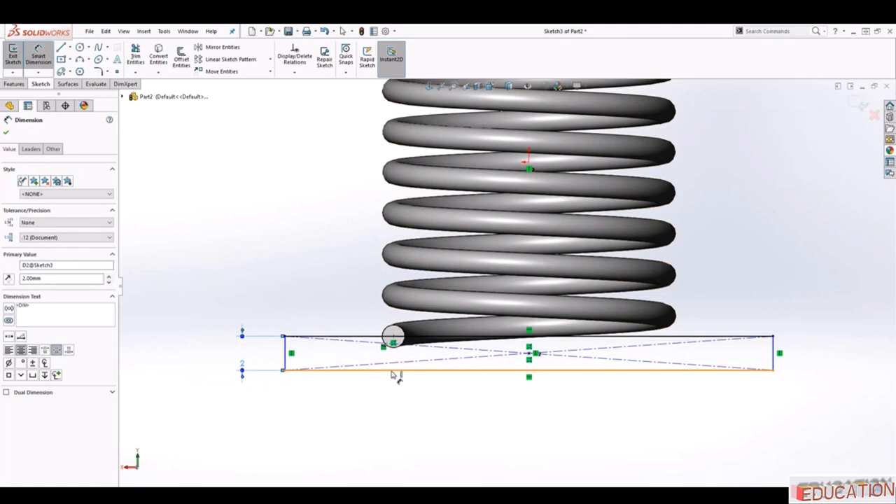
click(394, 371)
click(413, 428)
text(25)
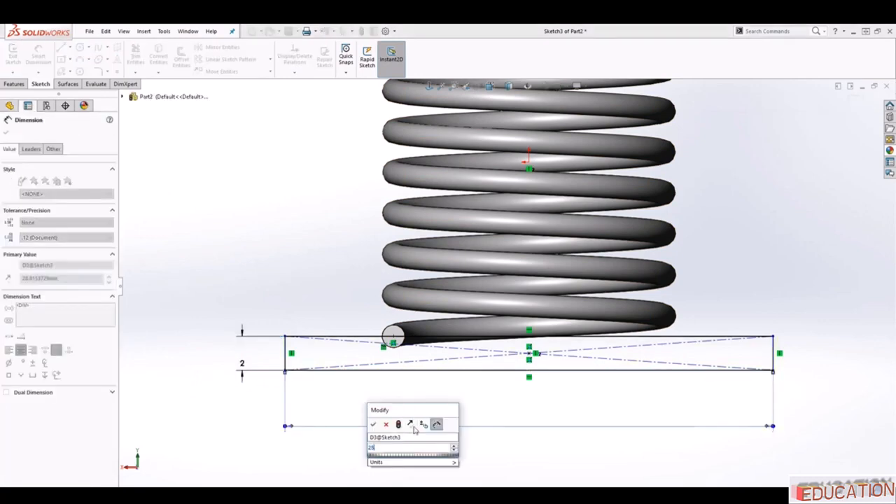
key(Return)
Cut the spring's lower end with an Extruded Cut of the rectangle sketch, using the Through All - Both end condition.
scroll(580, 339, up, 5)
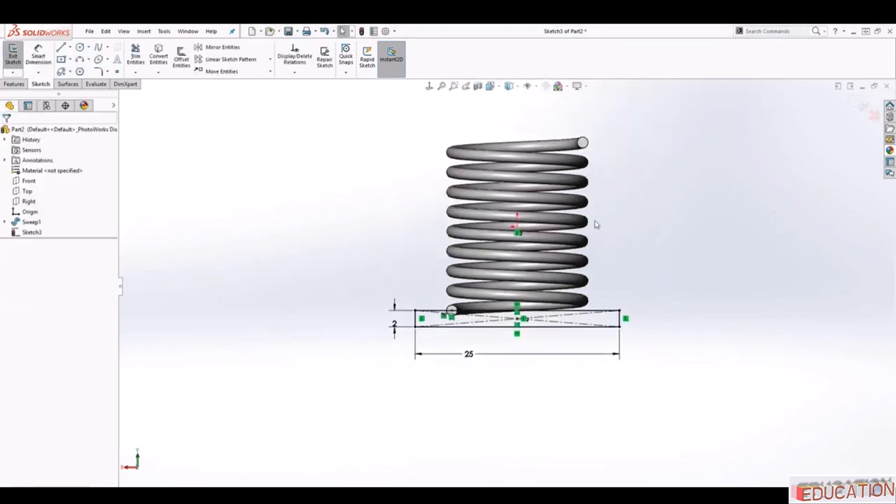
scroll(567, 250, down, 2)
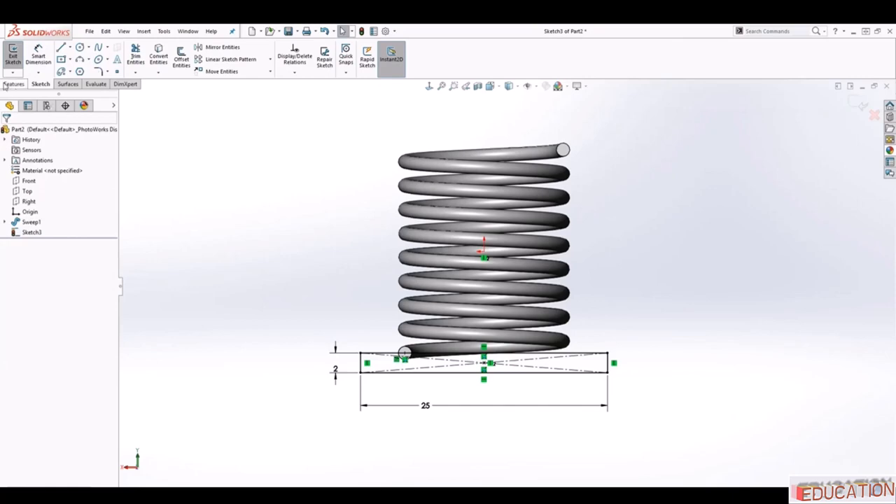
click(8, 85)
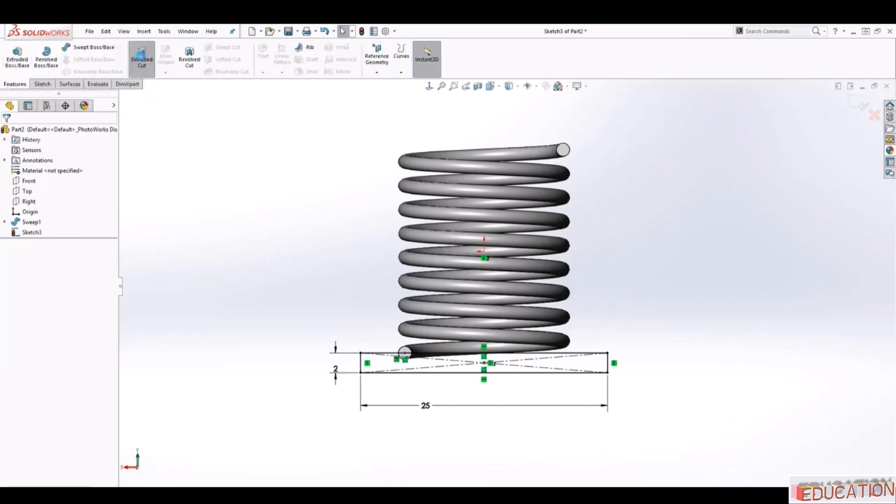
click(141, 56)
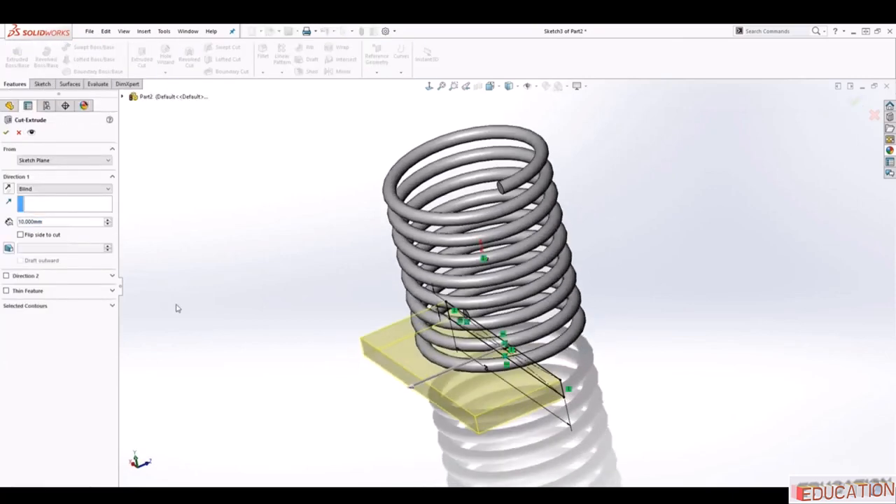
click(105, 189)
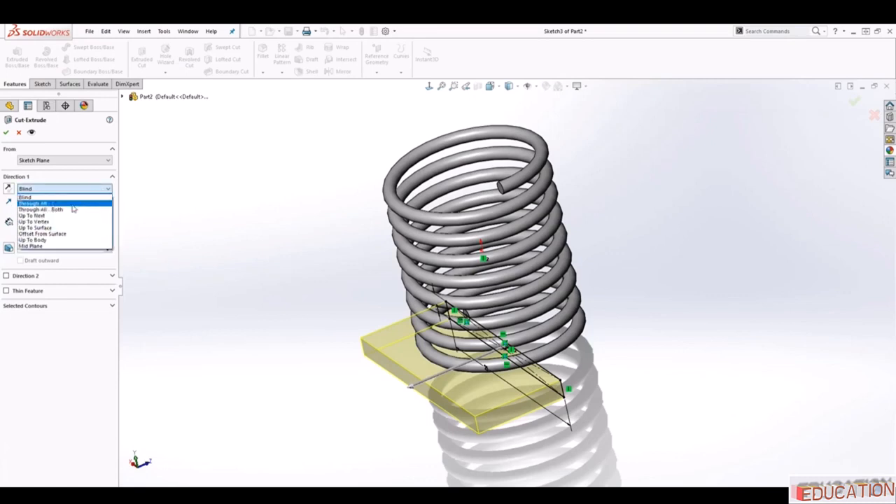
click(73, 204)
click(70, 189)
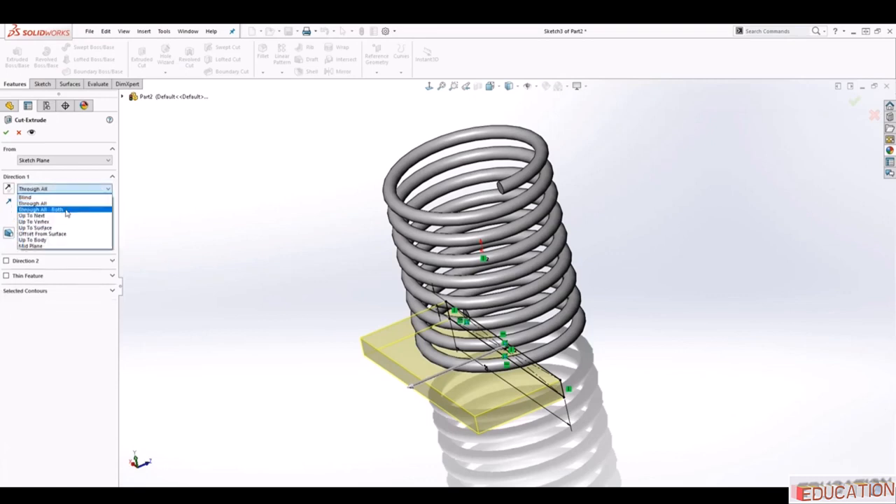
click(67, 210)
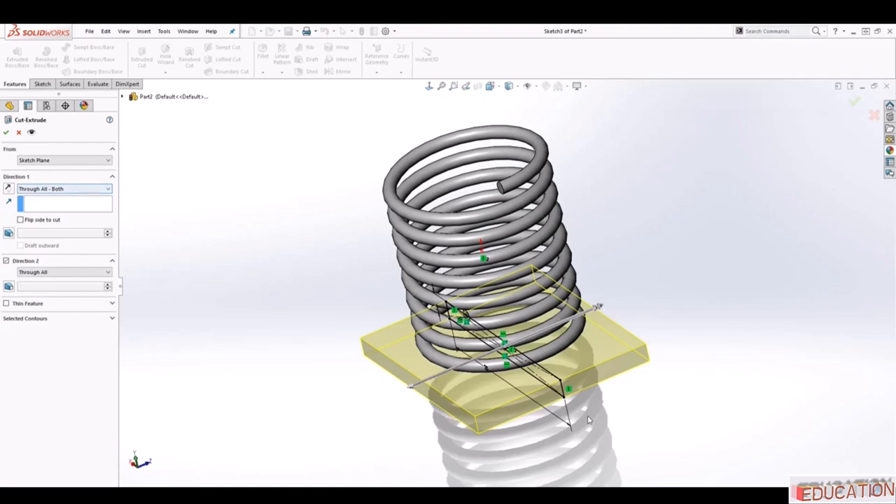
mouse_move(686, 373)
middle_down()
mouse_move(664, 346)
mouse_move(616, 348)
mouse_move(693, 359)
mouse_move(718, 308)
mouse_move(740, 326)
mouse_move(740, 346)
middle_up()
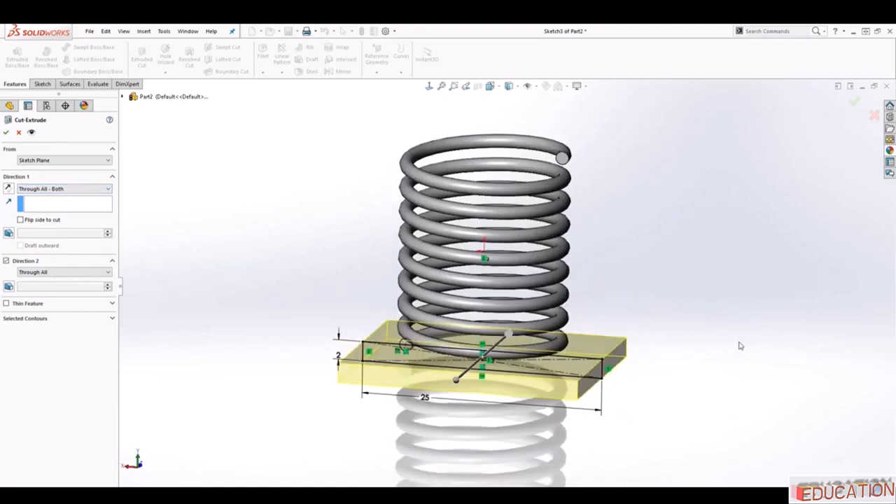
click(6, 131)
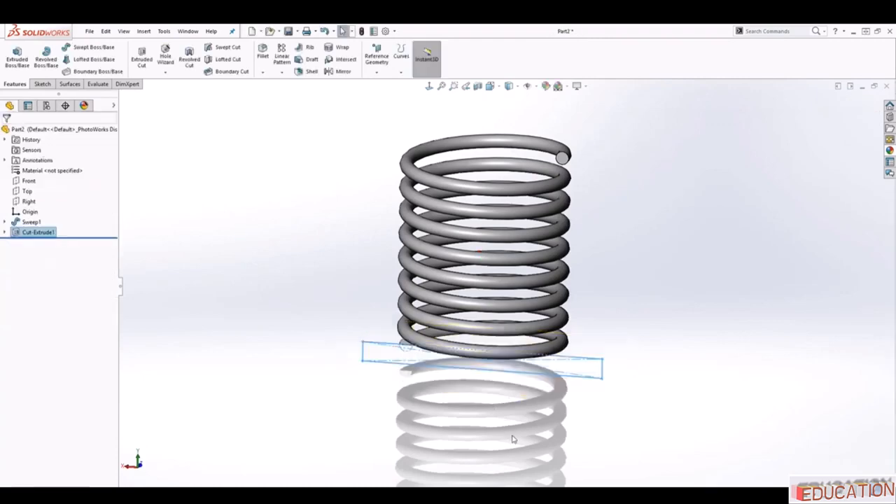
Examine the cut lower end of the spring from below and from the side.
mouse_move(514, 416)
middle_down()
mouse_move(511, 297)
mouse_move(522, 303)
middle_up()
key(Escape)
scroll(454, 362, down, 2)
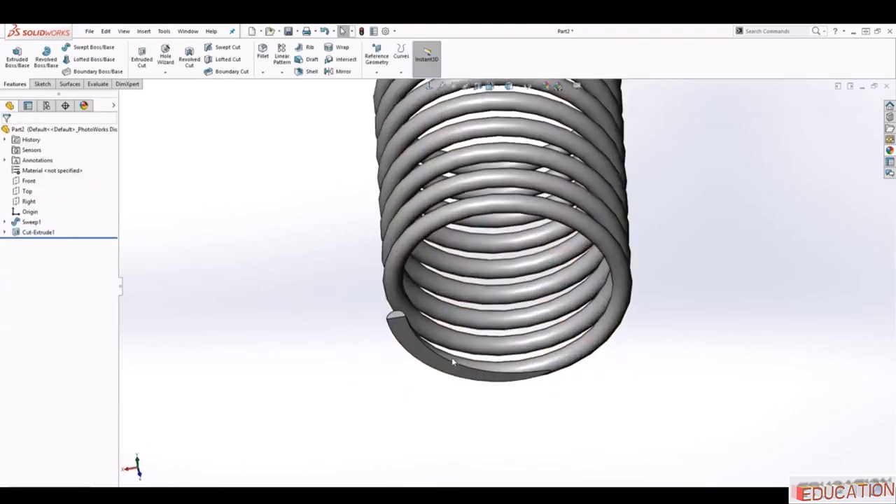
middle_drag(419, 352, 428, 383)
middle_drag(498, 340, 465, 315)
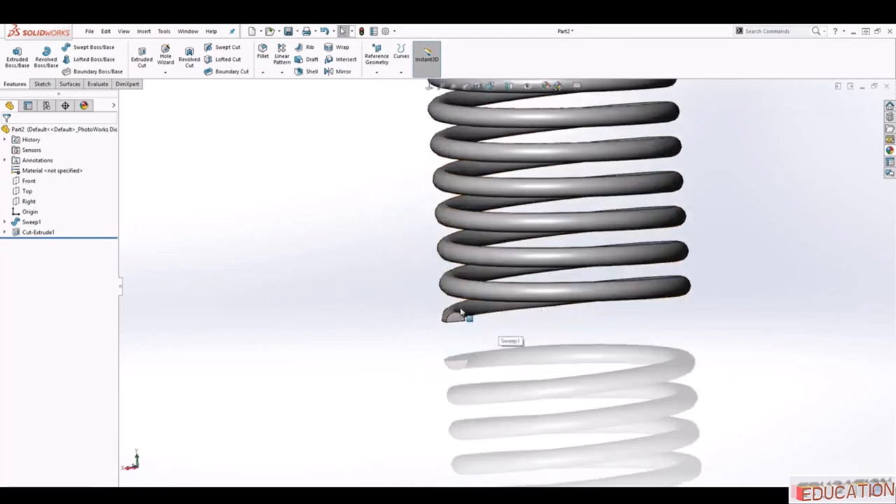
scroll(573, 320, up, 2)
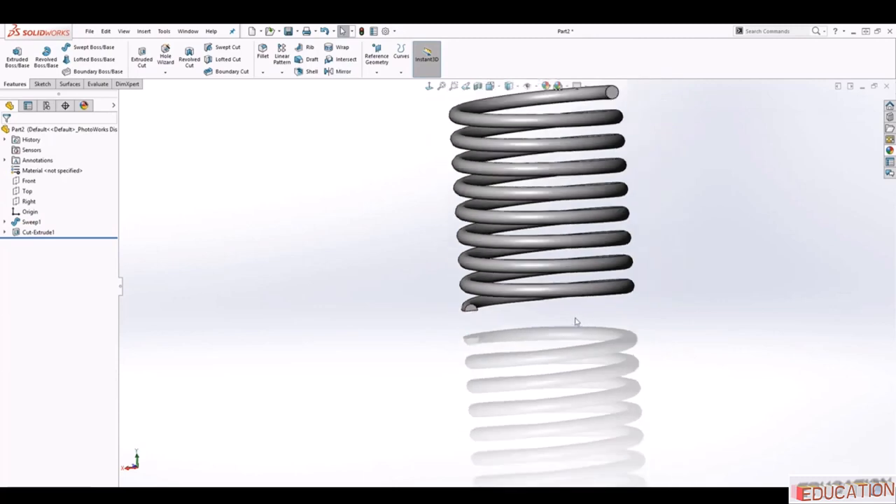
Mirror the extruded cut about the Top plane to flatten the spring's upper end.
scroll(574, 315, down, 3)
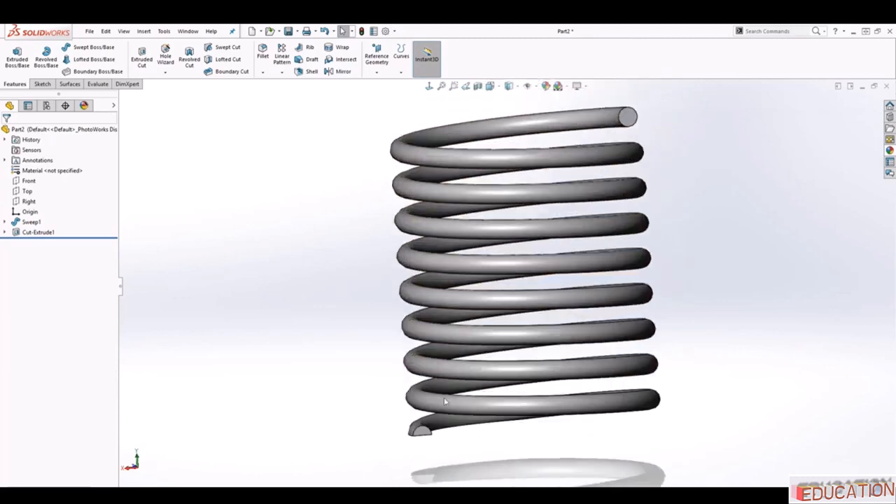
mouse_move(639, 287)
middle_down()
mouse_move(680, 257)
mouse_move(646, 287)
middle_up()
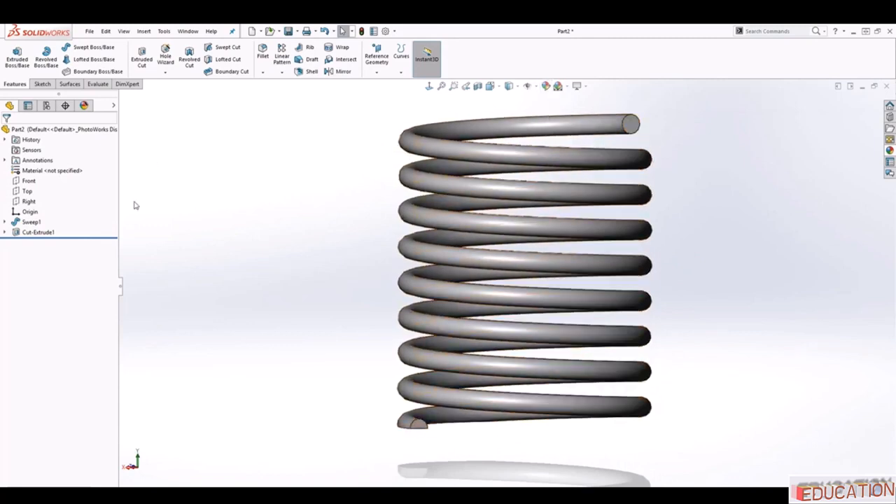
click(340, 72)
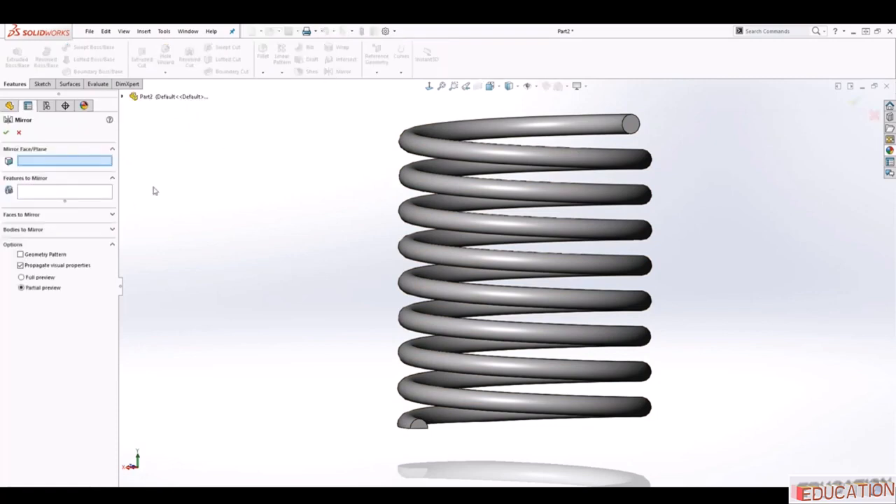
click(122, 97)
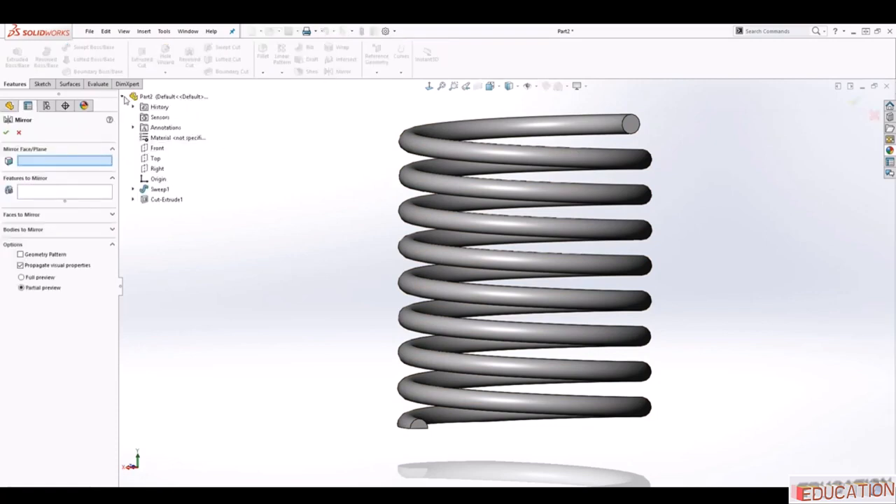
click(154, 161)
scroll(498, 277, up, 4)
middle_drag(620, 180, 623, 216)
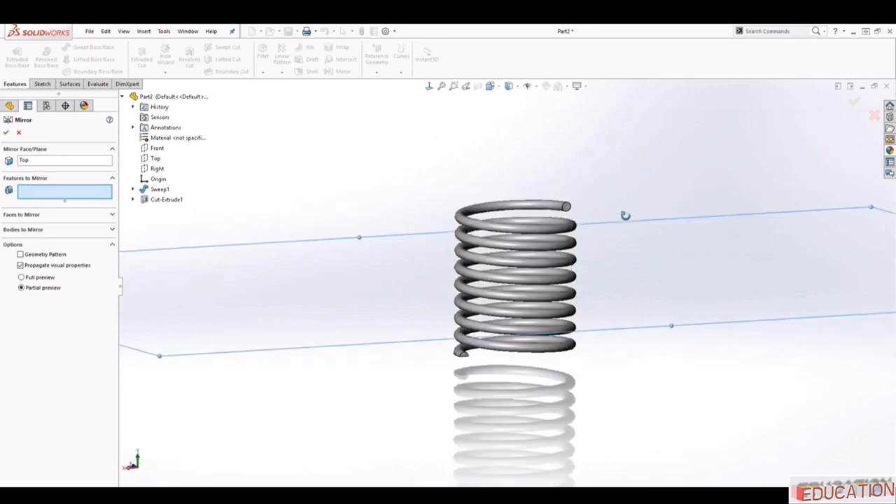
scroll(637, 280, up, 3)
middle_drag(645, 287, 620, 273)
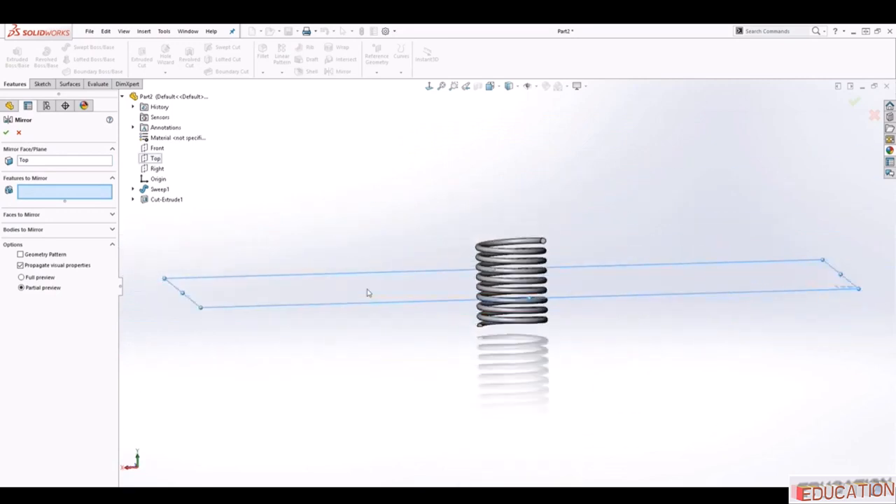
click(163, 199)
middle_drag(486, 301, 464, 306)
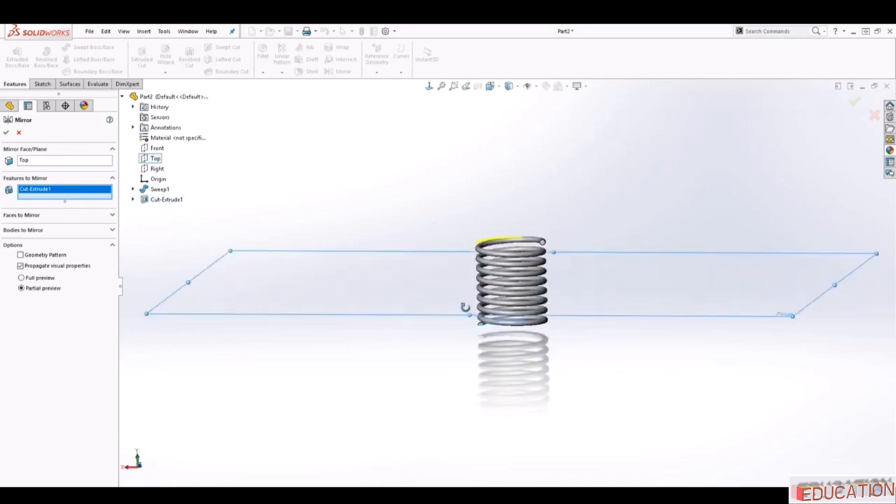
click(6, 133)
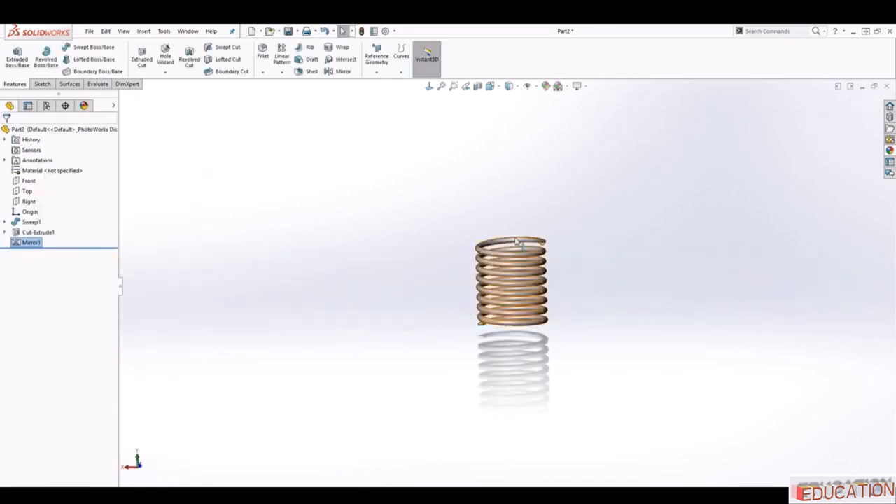
Examine the cut upper and lower ends of the spring from the side.
scroll(553, 246, down, 5)
middle_drag(536, 251, 575, 236)
click(533, 226)
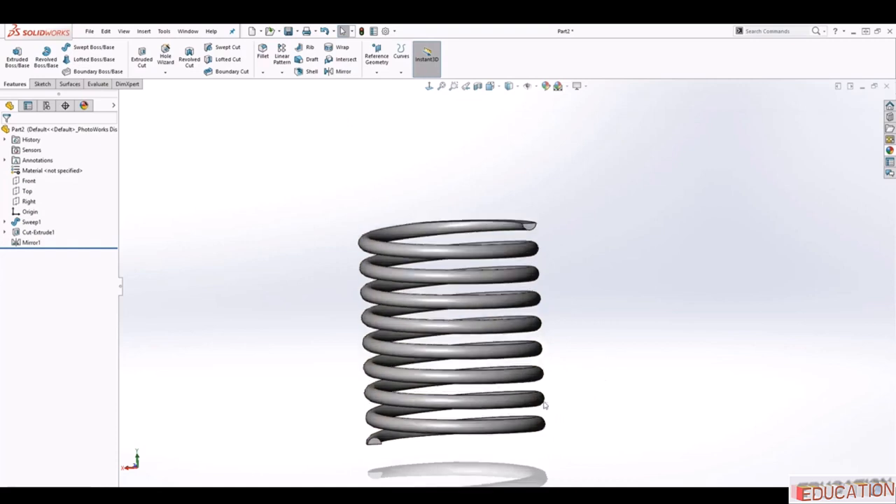
scroll(606, 374, down, 2)
scroll(496, 378, down, 1)
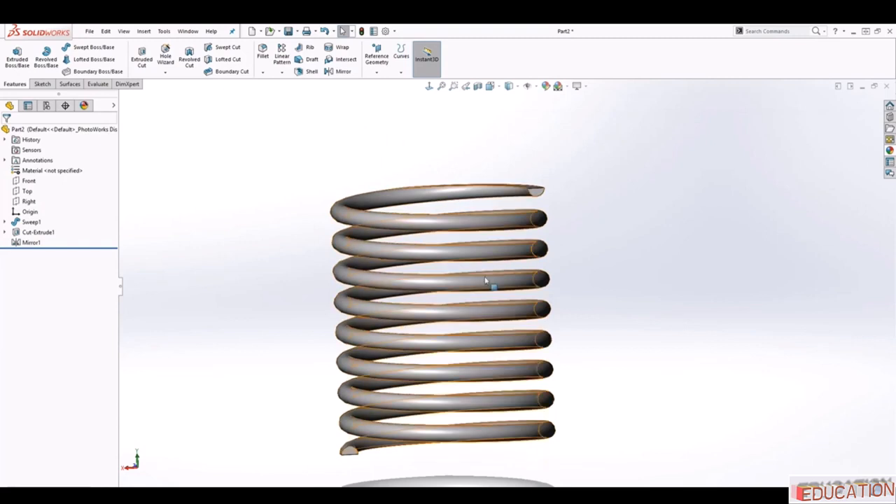
Create a new part document and start a sketch on its Front plane.
click(251, 31)
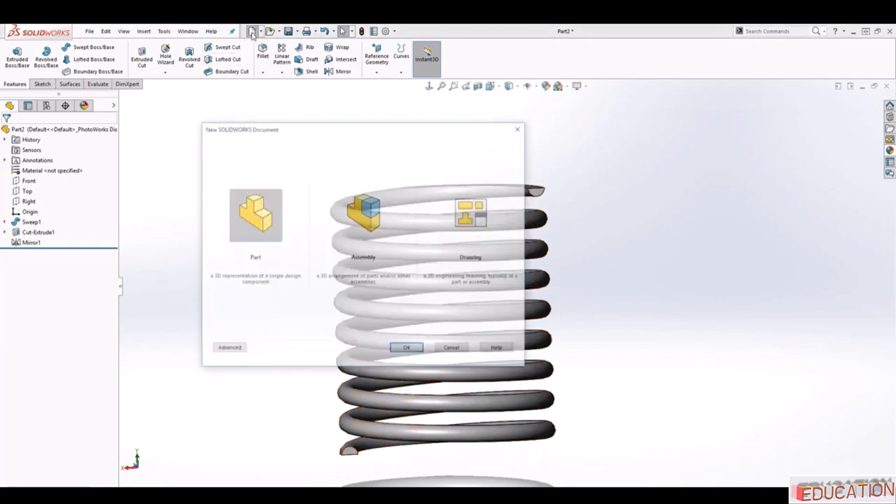
click(407, 349)
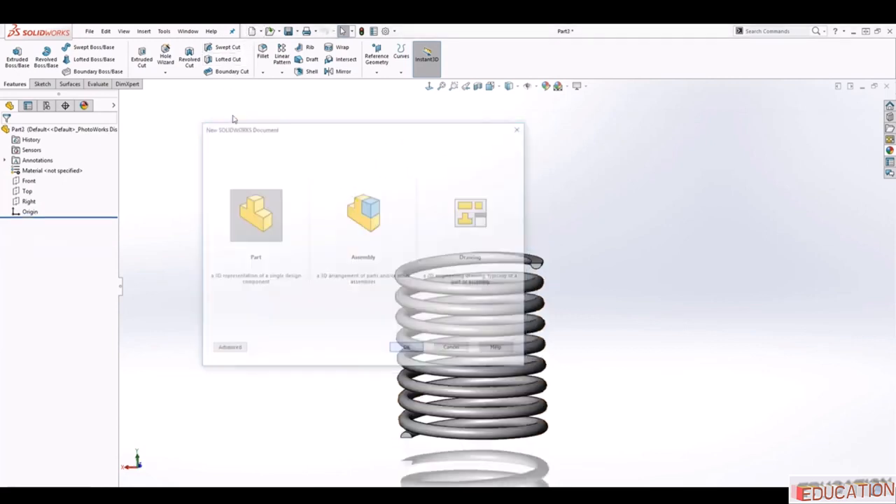
click(31, 182)
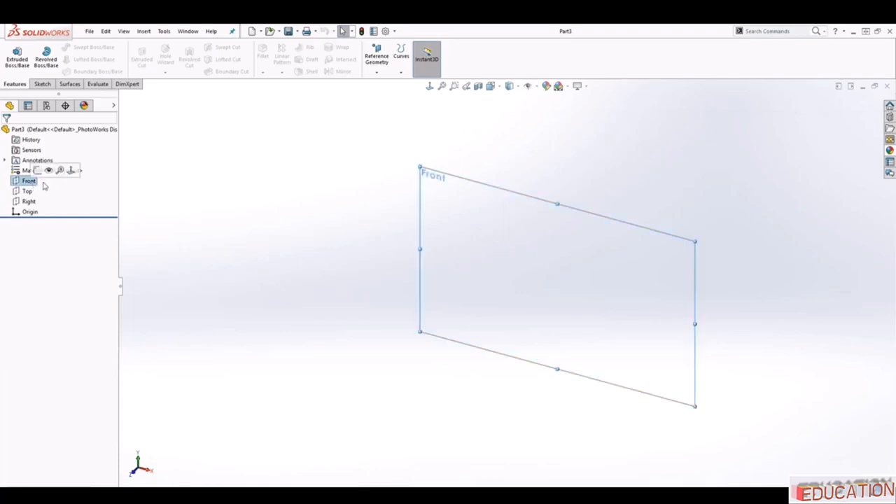
click(41, 84)
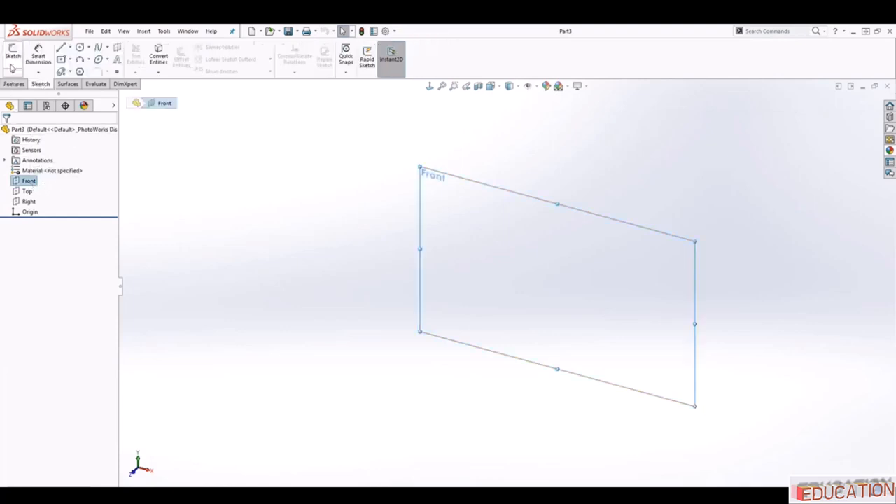
click(13, 52)
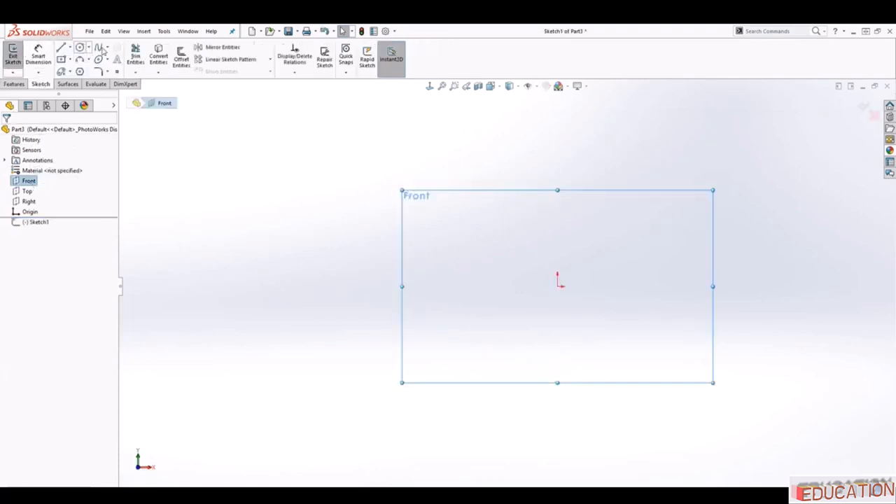
Draw an open, wavy six-point spline starting at the origin and ending to the upper left, then close the sketch.
click(98, 47)
click(558, 284)
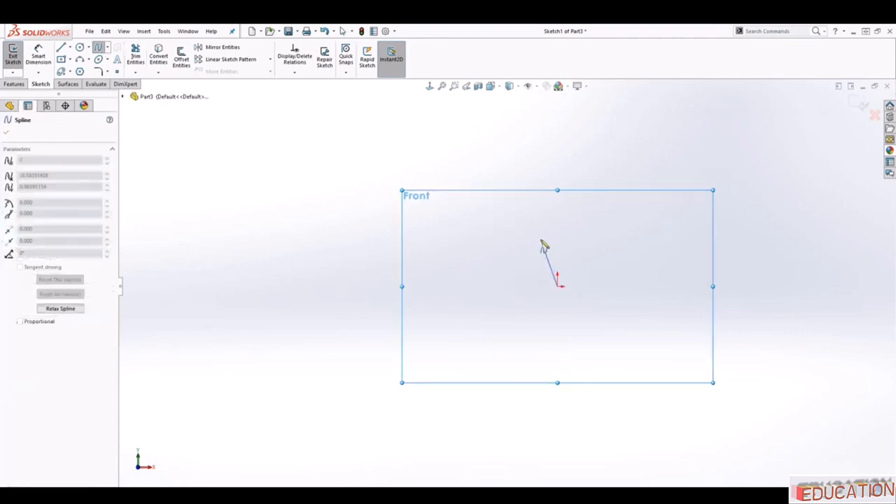
click(540, 239)
click(417, 240)
click(268, 256)
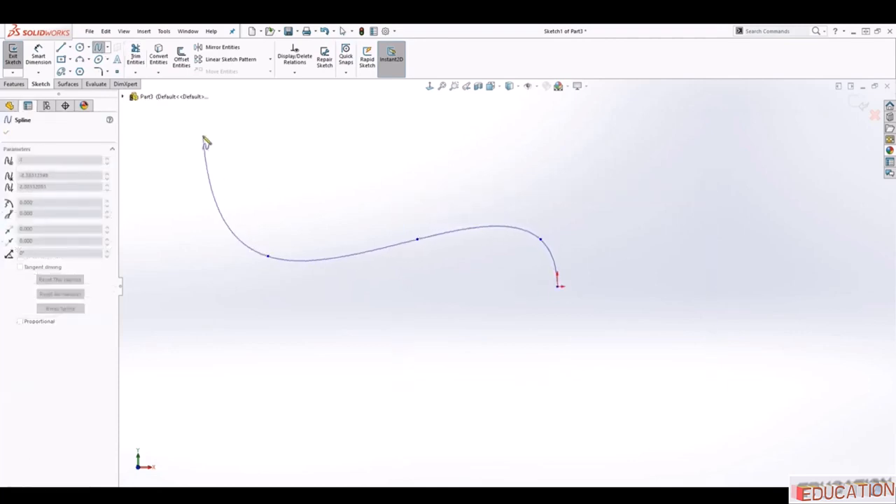
click(178, 130)
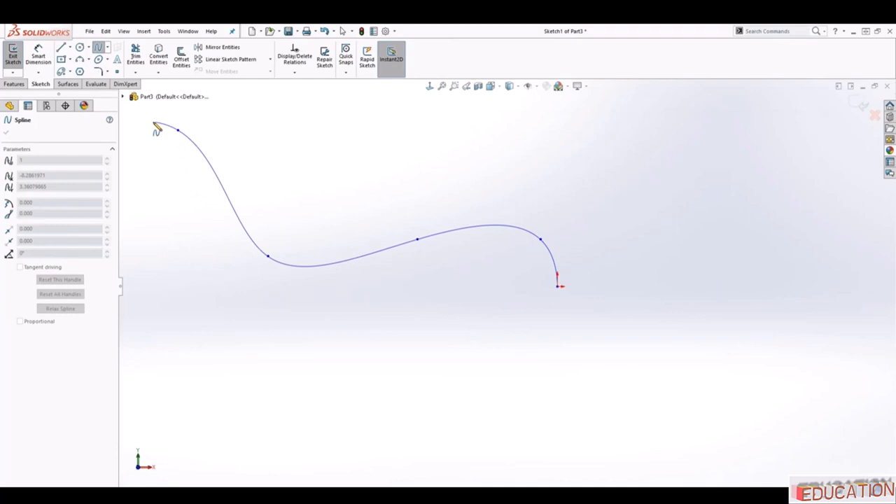
right_click(155, 126)
click(175, 128)
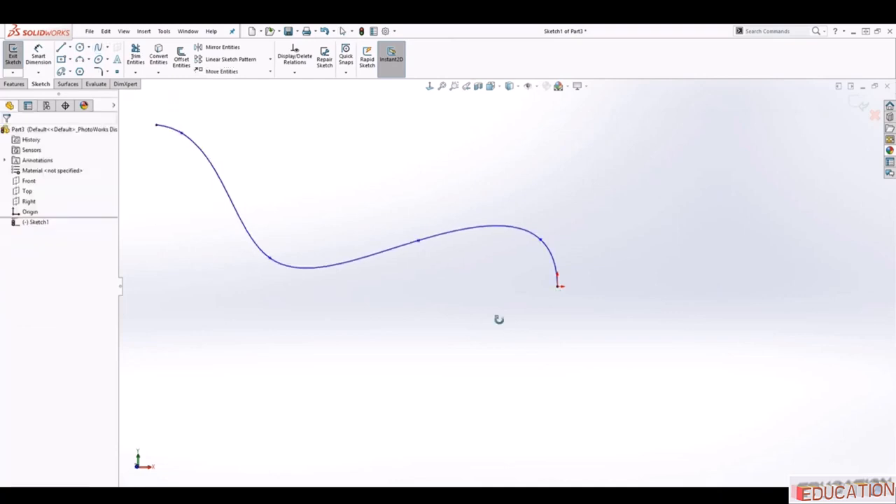
middle_drag(498, 320, 476, 273)
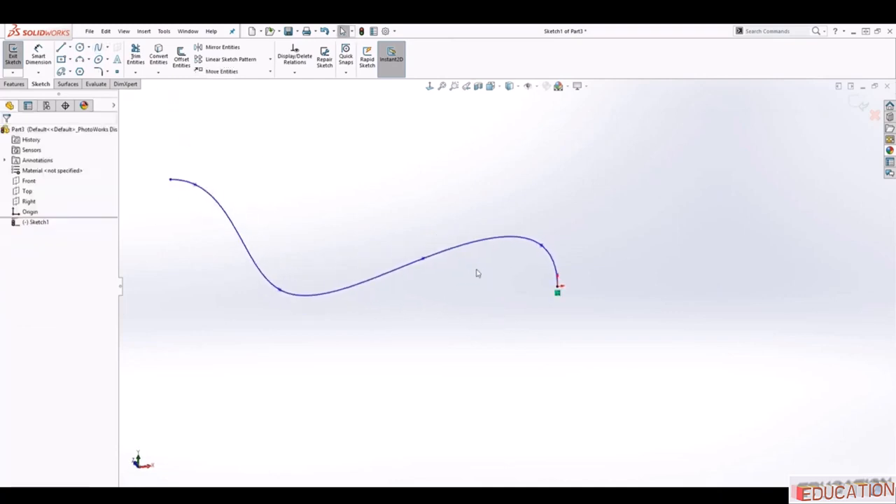
click(861, 106)
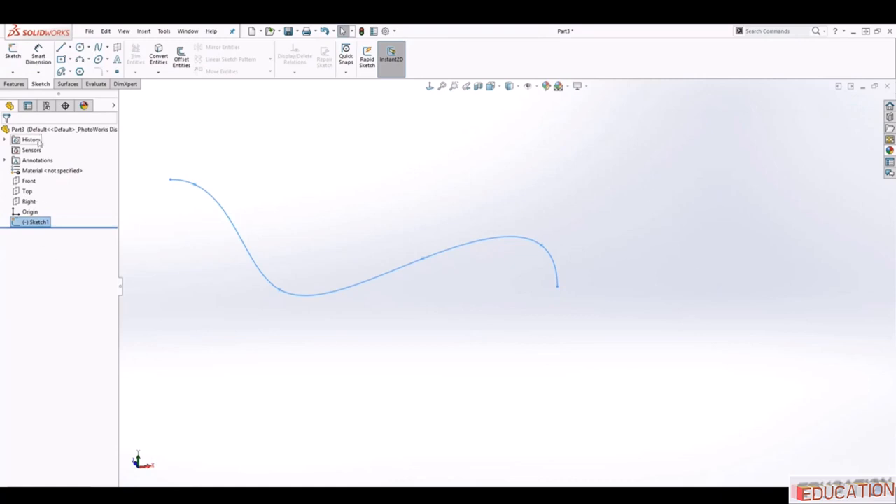
Sketch a small circle centred on the origin in the Top plane, at the spline's end, and close the sketch.
click(27, 191)
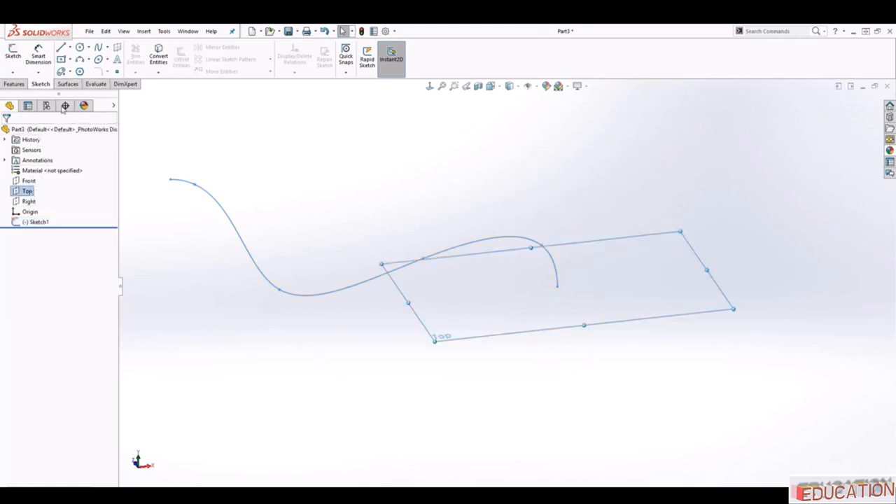
click(79, 47)
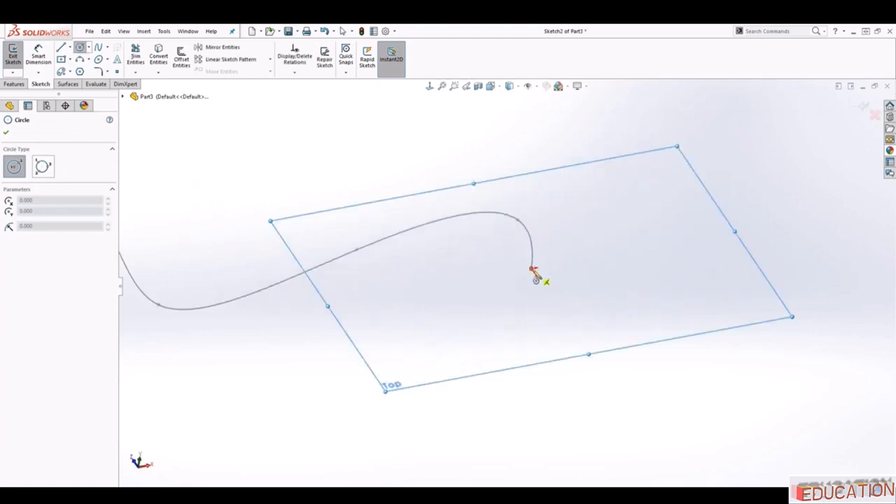
click(532, 268)
click(540, 270)
key(Escape)
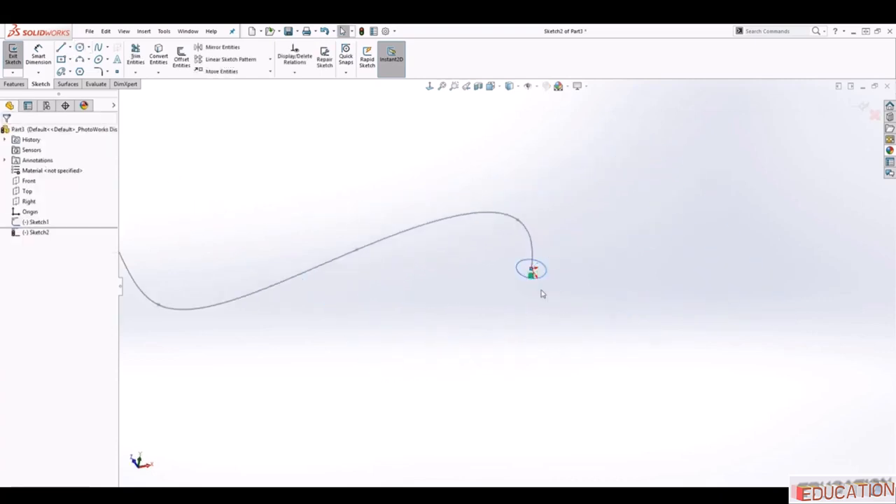
middle_drag(540, 292, 691, 306)
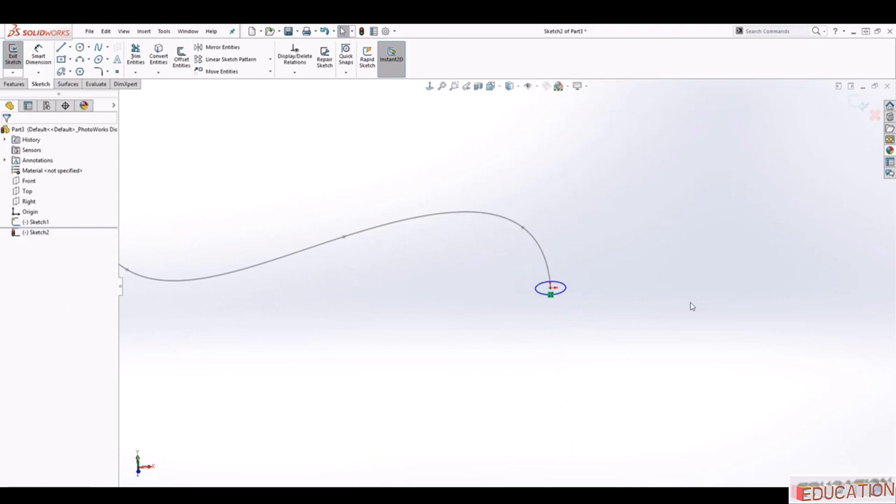
click(861, 105)
Create a Swept Boss/Base using the circle sketch as the profile and the spline sketch as the path.
scroll(609, 238, up, 2)
mouse_move(609, 237)
middle_down()
mouse_move(588, 326)
mouse_move(578, 330)
mouse_move(574, 288)
mouse_move(548, 254)
middle_up()
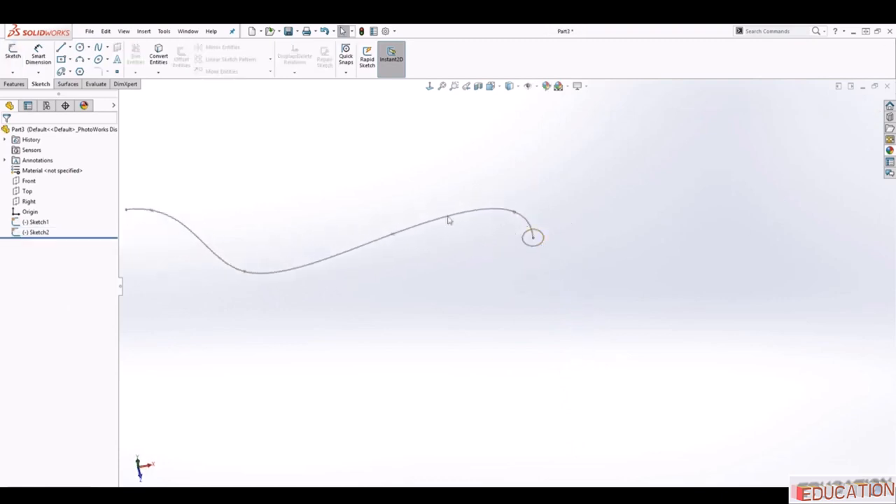
click(16, 84)
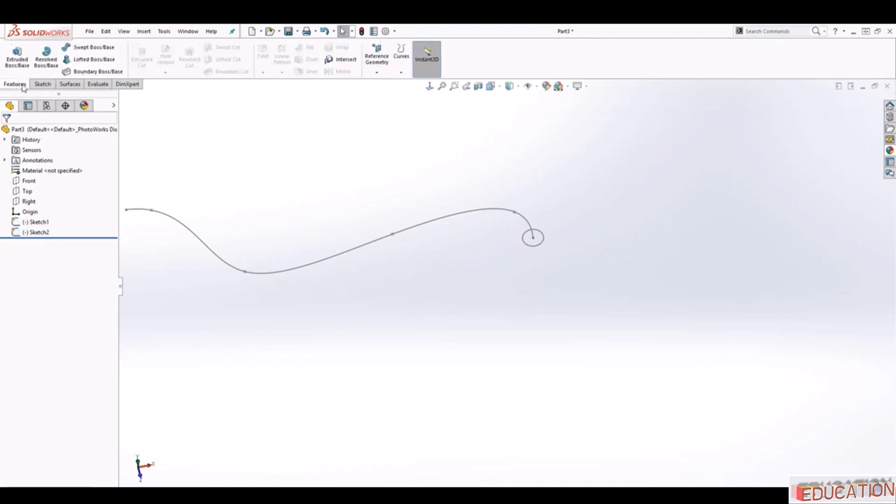
click(84, 47)
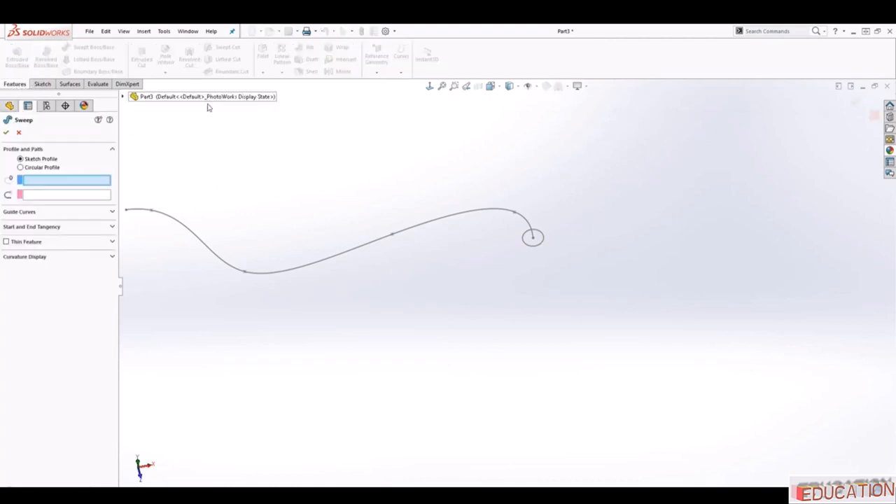
click(540, 249)
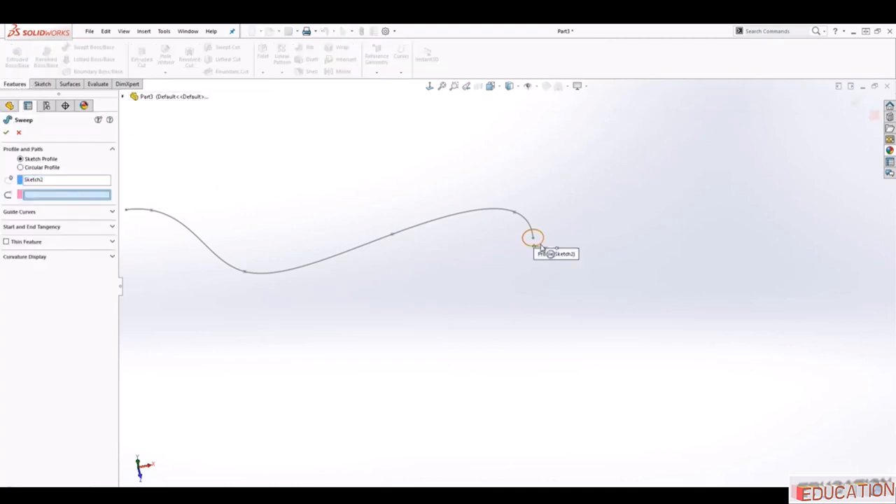
click(406, 235)
scroll(501, 332, up, 3)
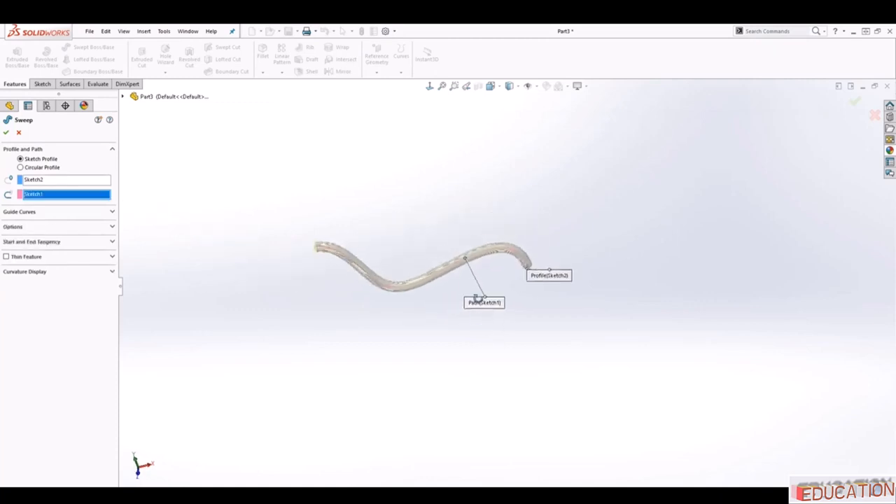
click(5, 132)
middle_drag(434, 210, 544, 313)
click(544, 315)
scroll(551, 320, down, 3)
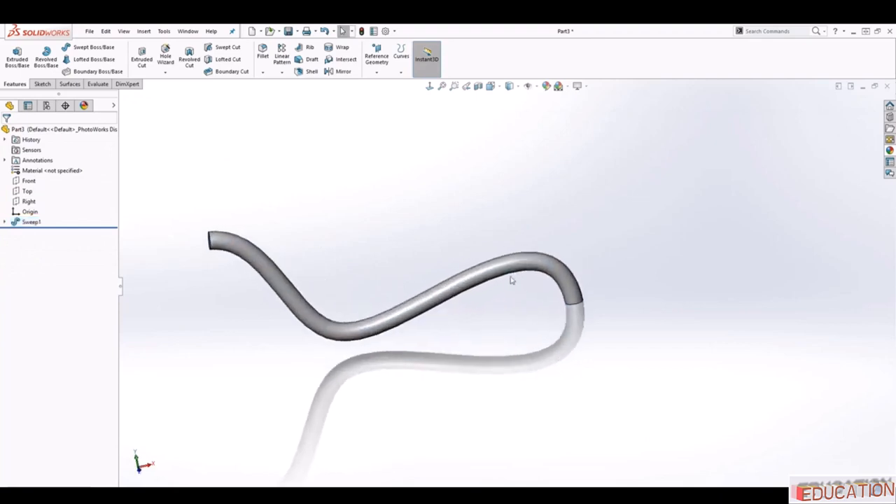
Start a new sketch on the Front plane, viewed face-on, and draw a spline above the swept tube.
click(29, 181)
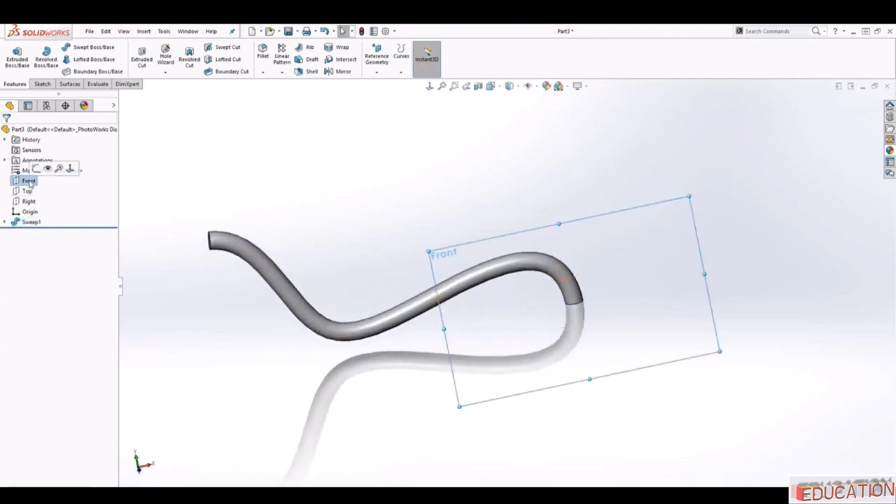
click(42, 84)
click(12, 55)
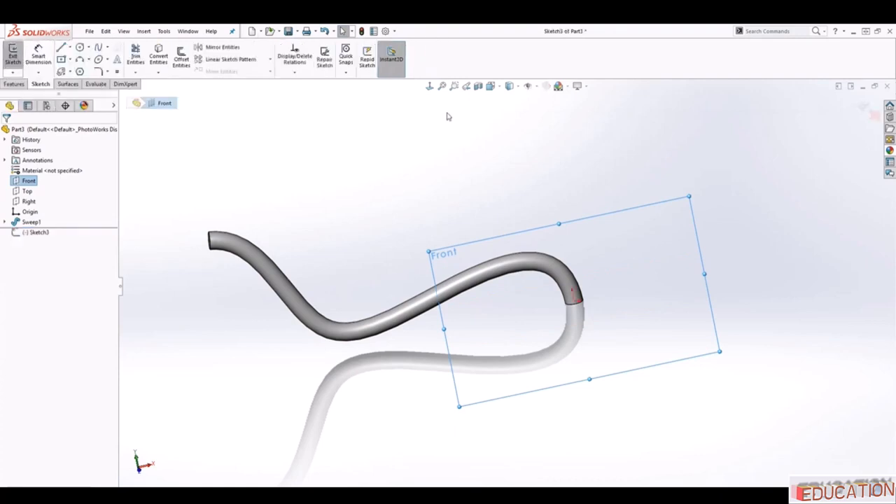
click(429, 86)
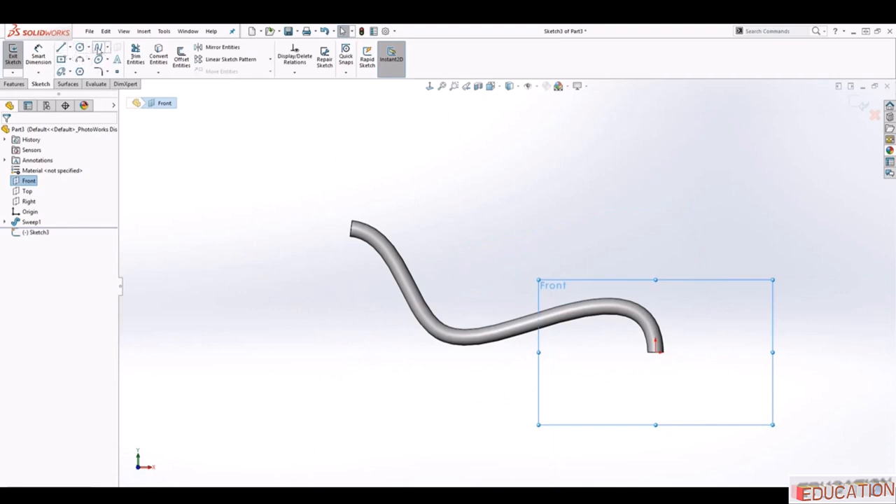
click(98, 48)
click(350, 173)
click(438, 197)
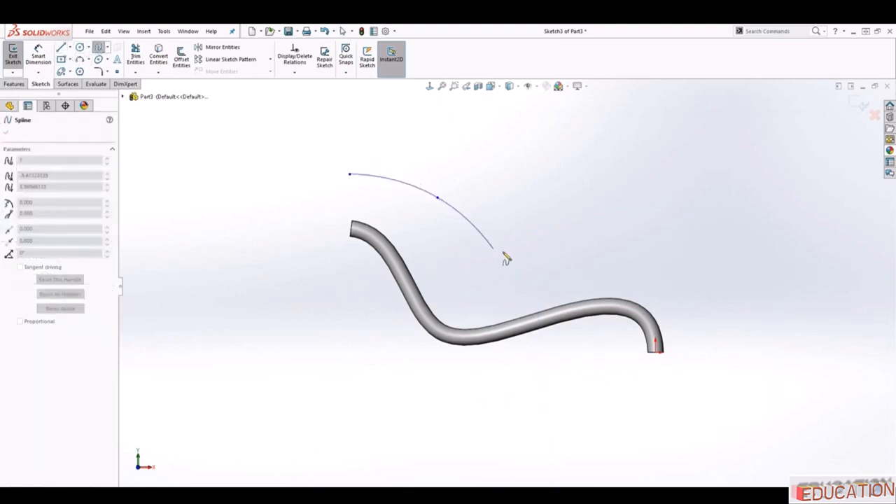
Finish the wavy multi-point spline above the existing tube, ending it beyond the tube's right end, and exit the sketch.
click(553, 232)
click(610, 163)
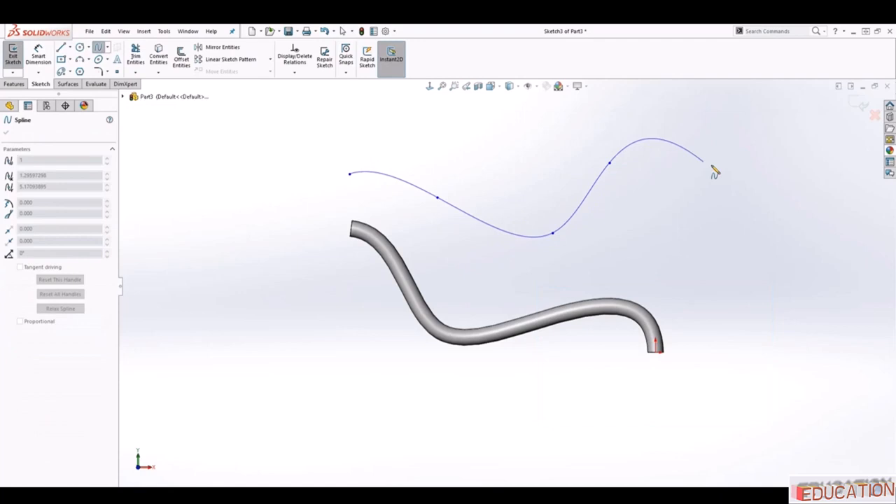
double_click(749, 234)
key(Escape)
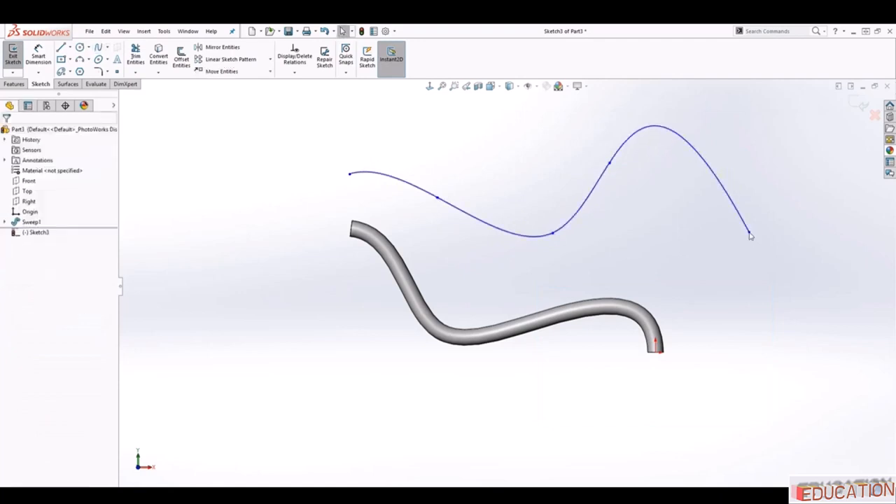
click(858, 105)
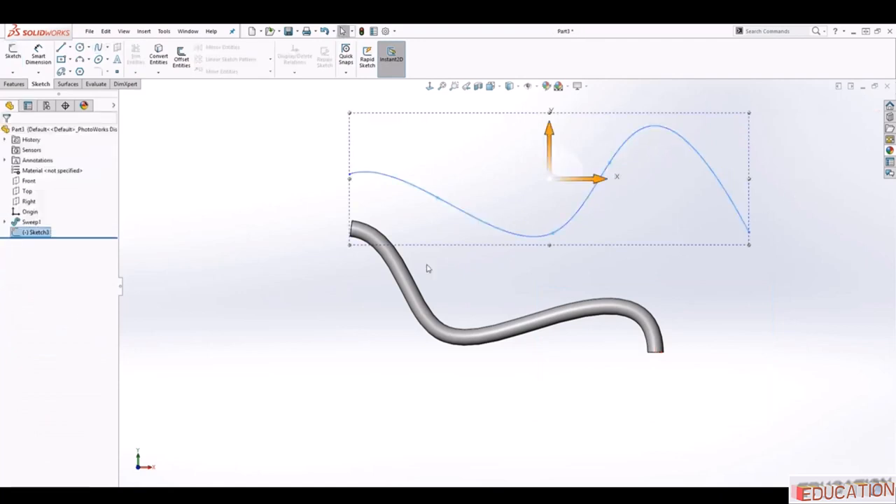
Sweep a Circular Profile with a 1 in diameter along the new spline path.
click(14, 84)
click(94, 48)
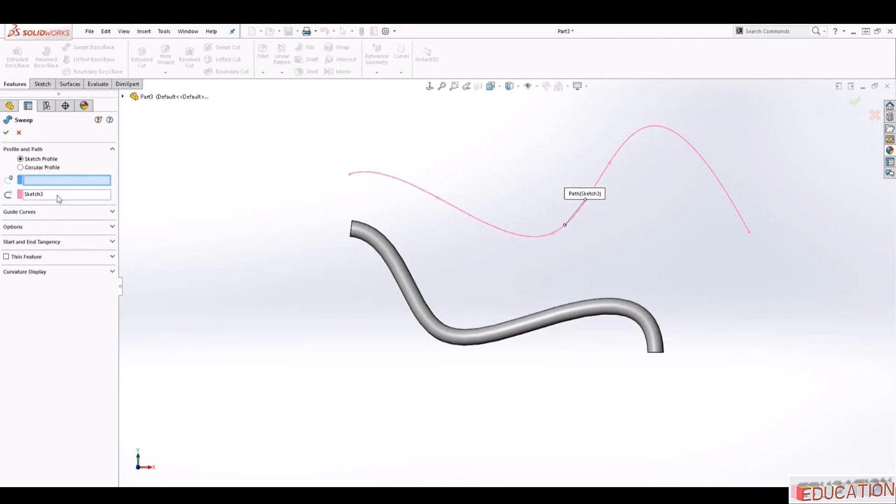
click(21, 168)
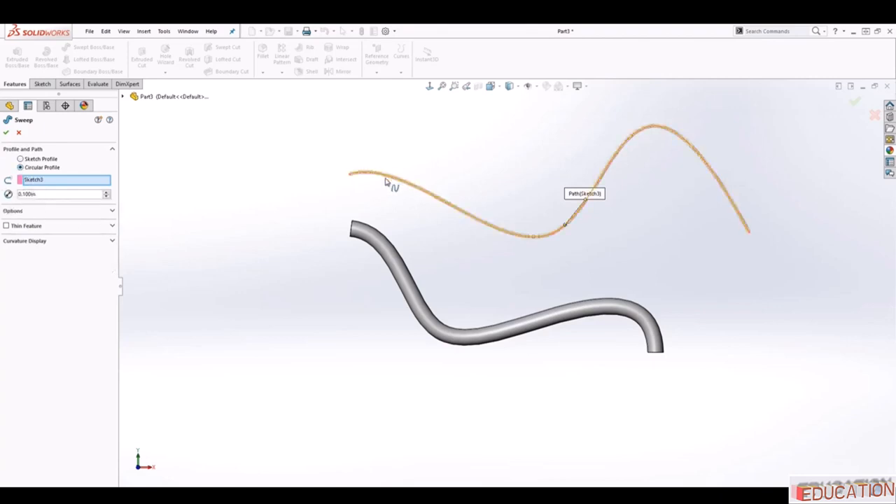
scroll(504, 203, down, 5)
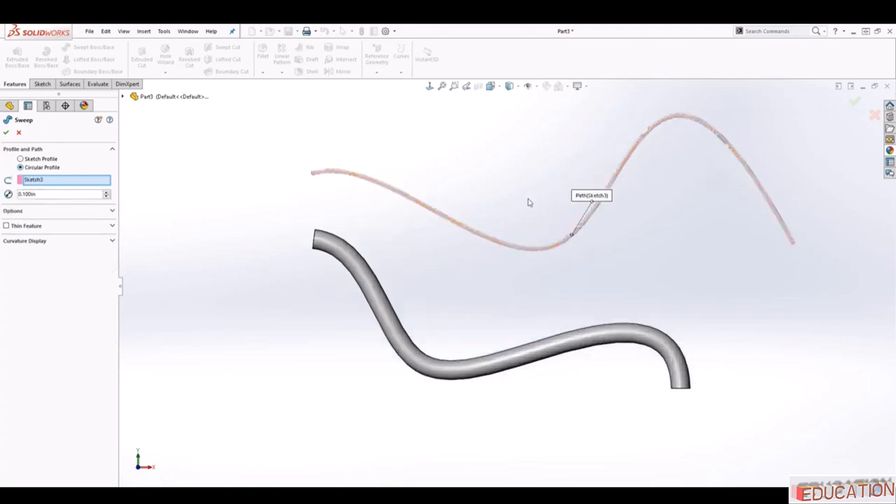
scroll(434, 308, up, 3)
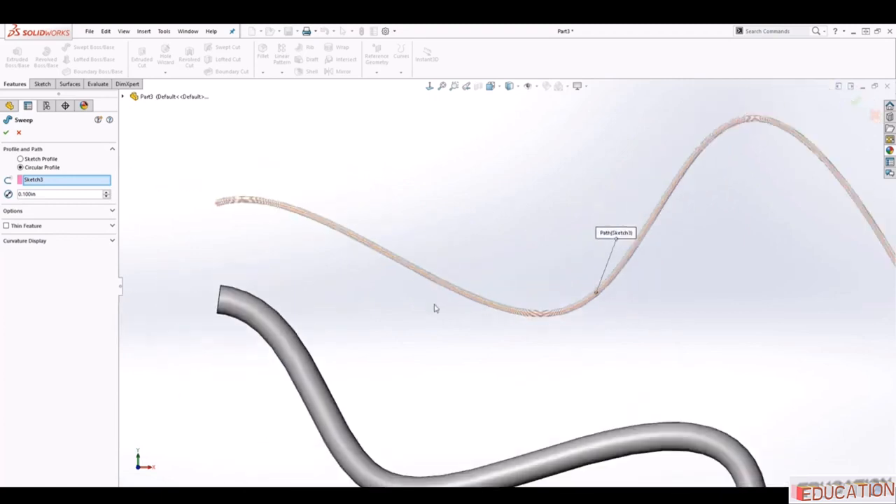
scroll(672, 338, up, 2)
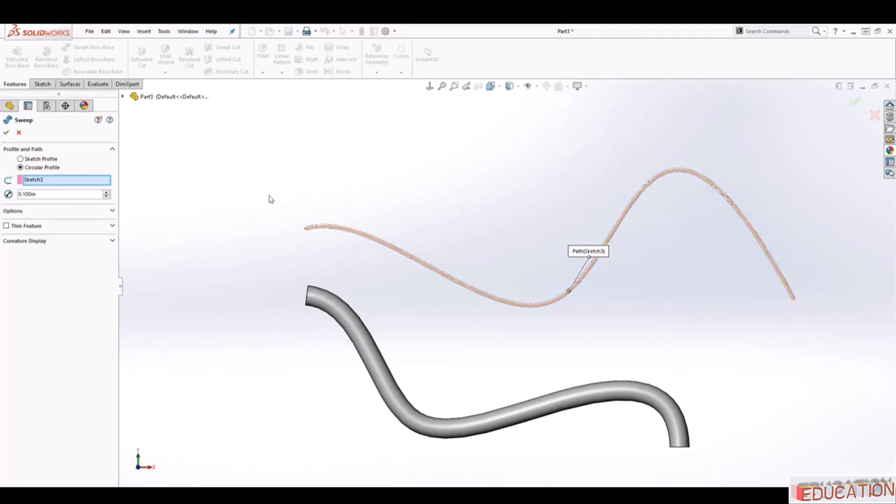
double_click(44, 196)
text(1)
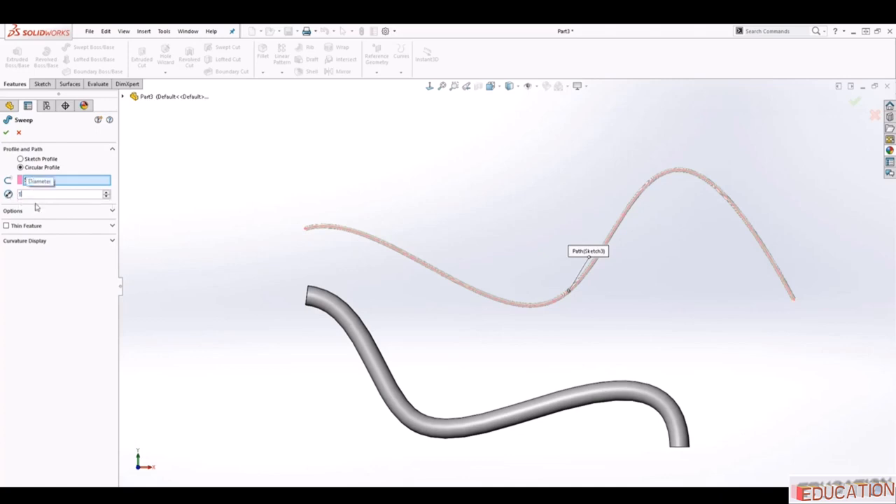
key(Return)
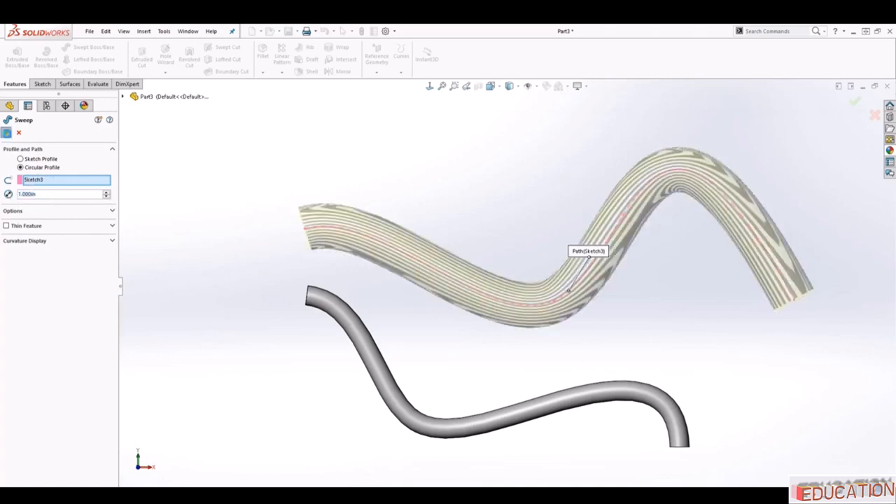
click(6, 132)
middle_drag(714, 331, 696, 362)
scroll(652, 195, down, 2)
click(711, 198)
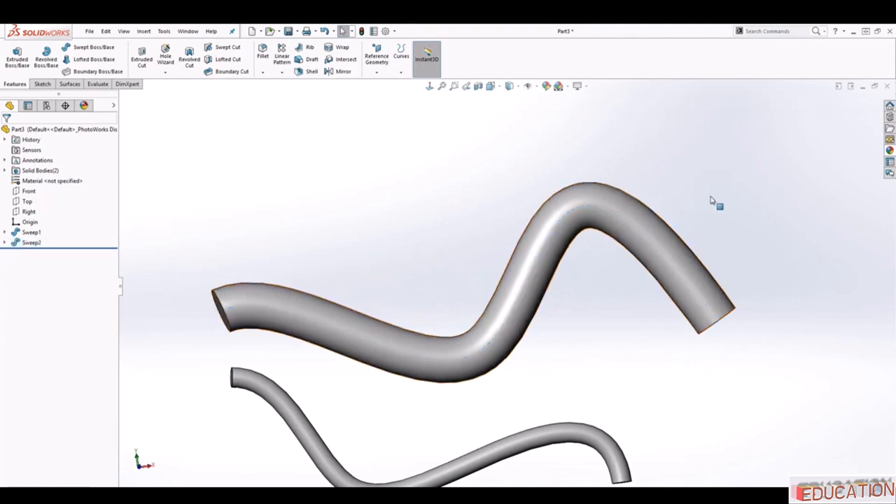
scroll(649, 390, up, 3)
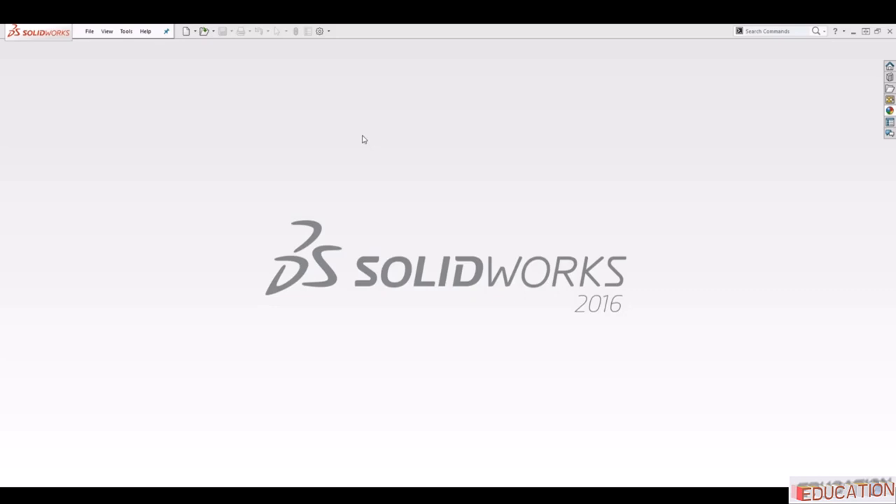
Open the BOLT part from the Check Valve folder.
click(204, 32)
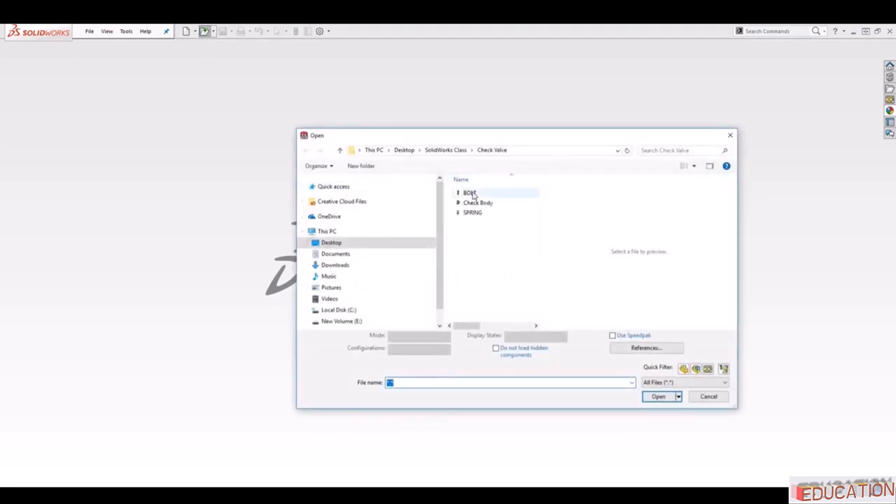
click(473, 196)
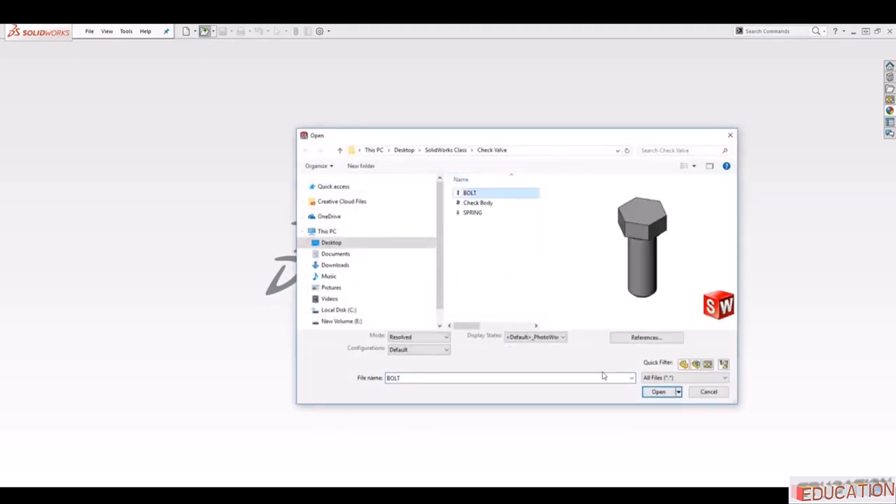
click(658, 392)
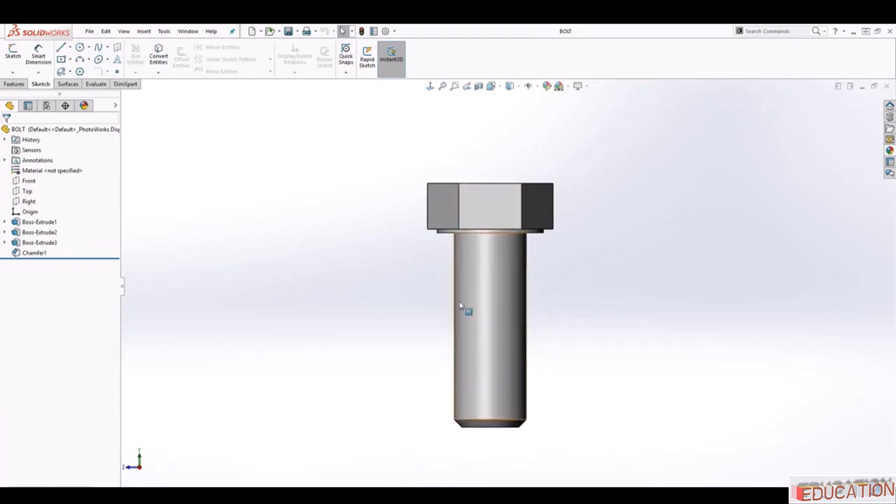
Start a sketch on the hex head's top face and draw a circle of about 6.17 radius centred on the origin.
scroll(539, 203, down, 2)
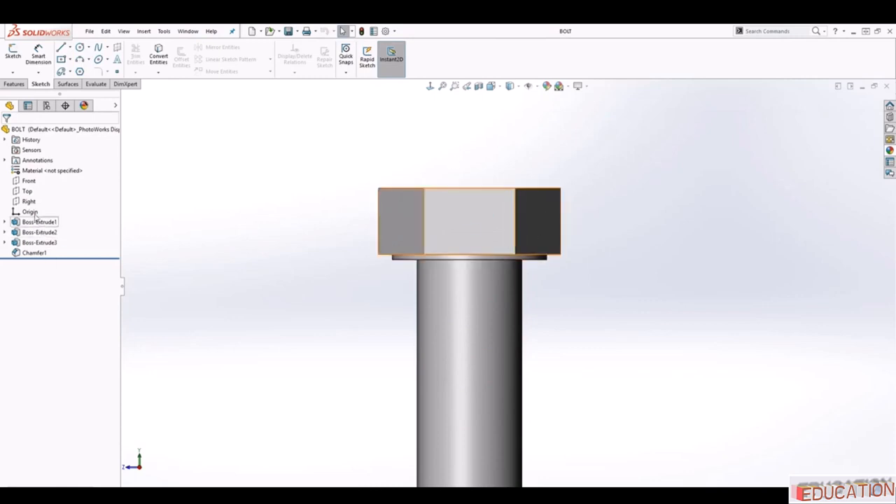
middle_drag(322, 200, 316, 293)
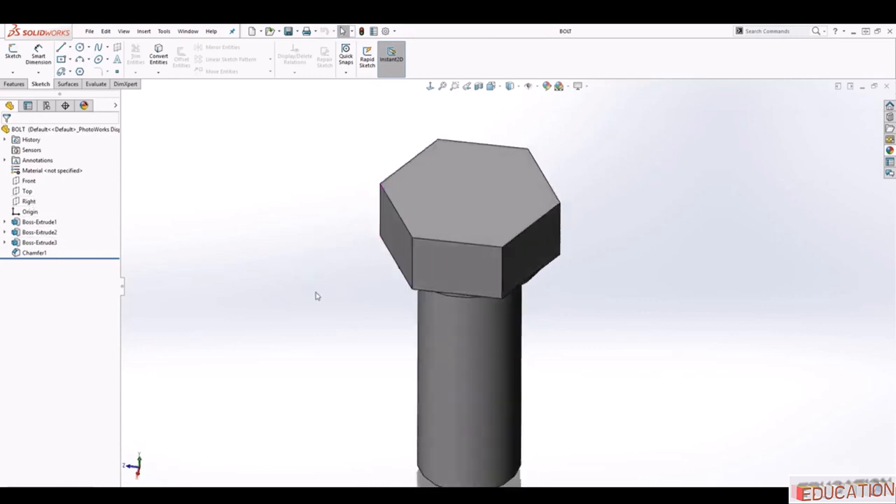
click(468, 194)
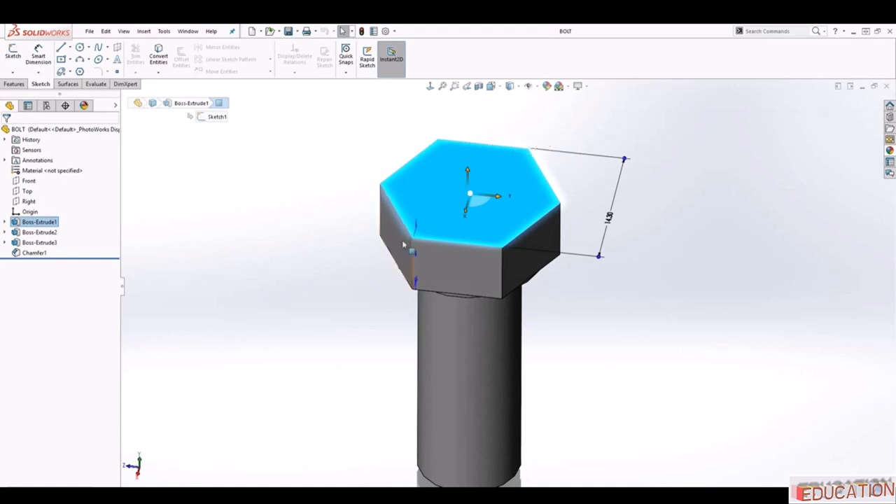
click(14, 84)
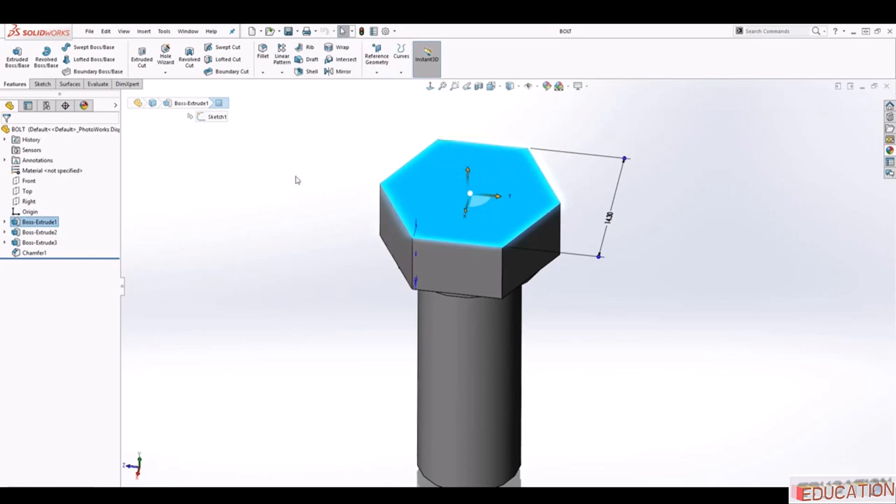
click(40, 84)
click(13, 55)
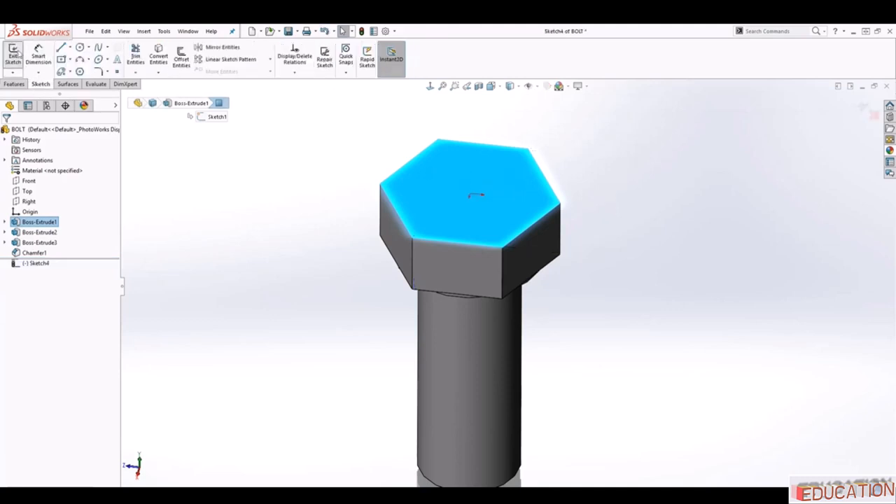
click(80, 48)
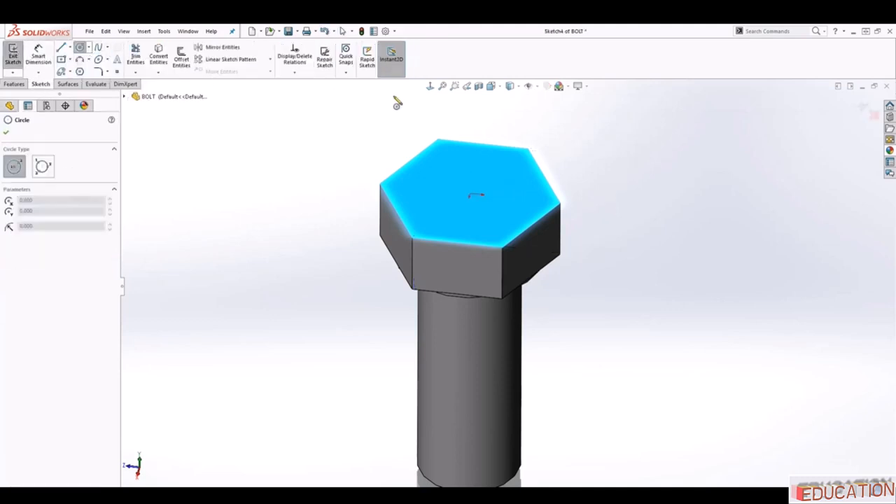
click(427, 86)
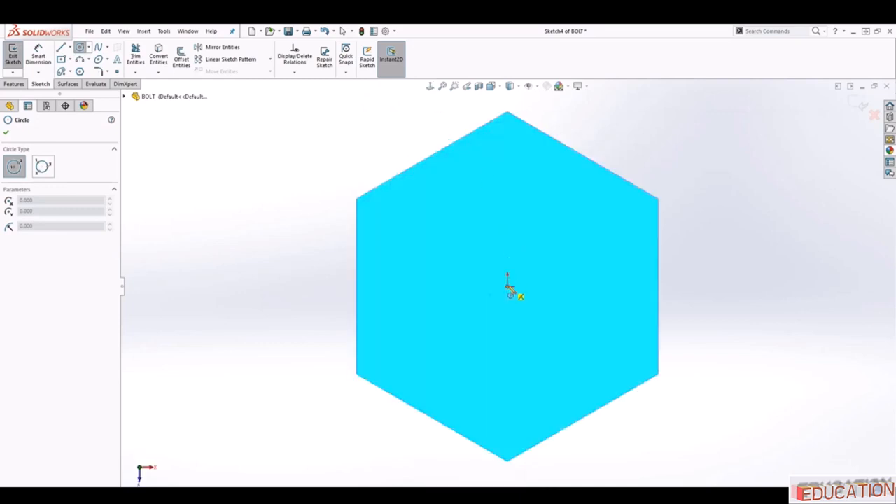
click(508, 287)
click(564, 171)
key(Escape)
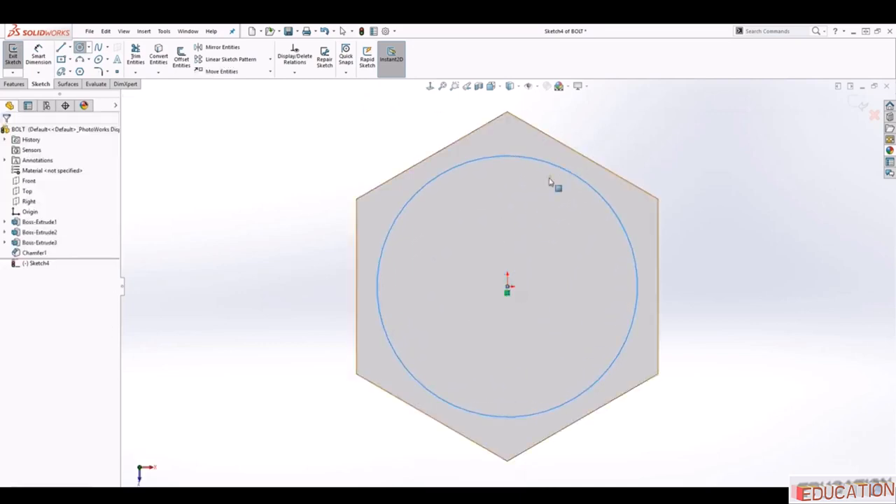
Make the circle tangent to one edge of the hexagonal head and exit the sketch.
click(555, 169)
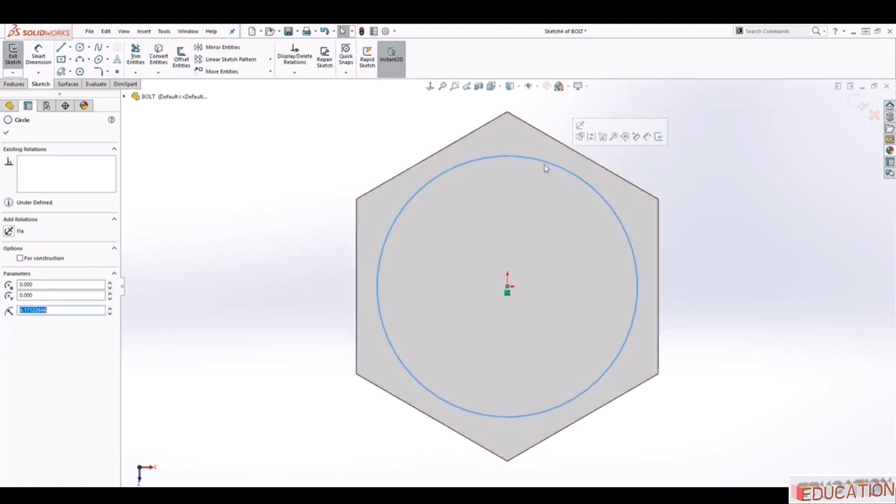
ctrl+click(566, 148)
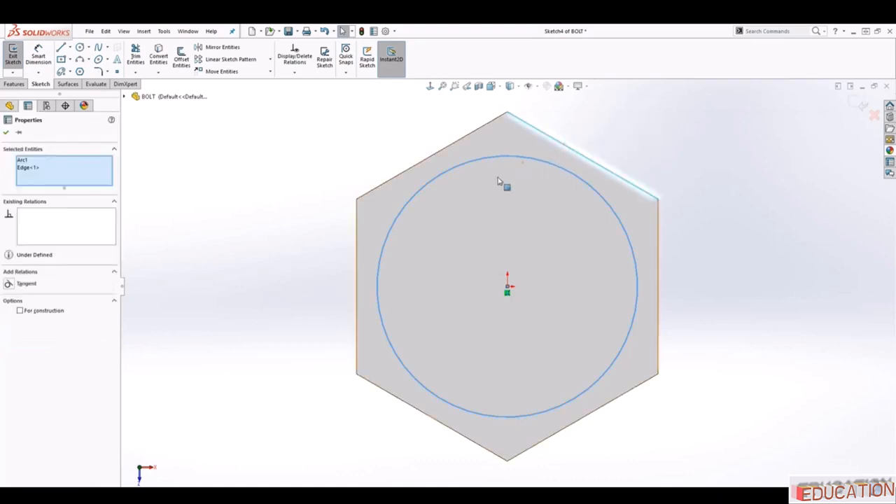
click(9, 283)
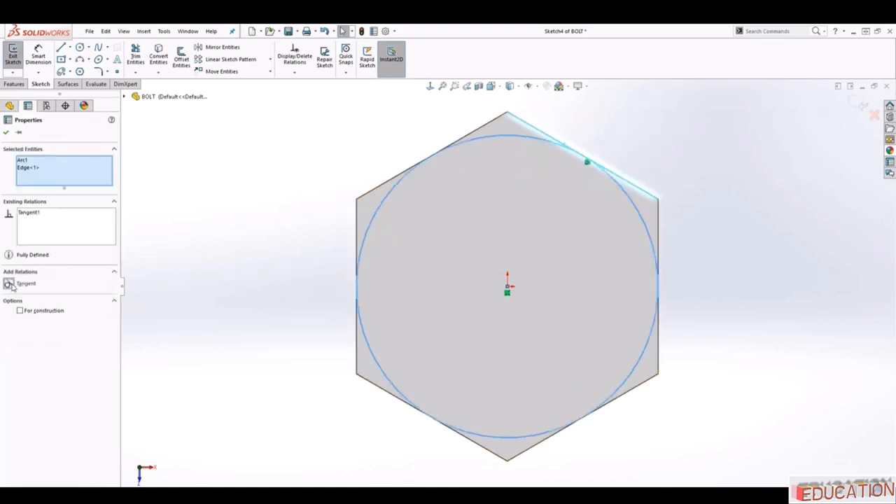
click(675, 218)
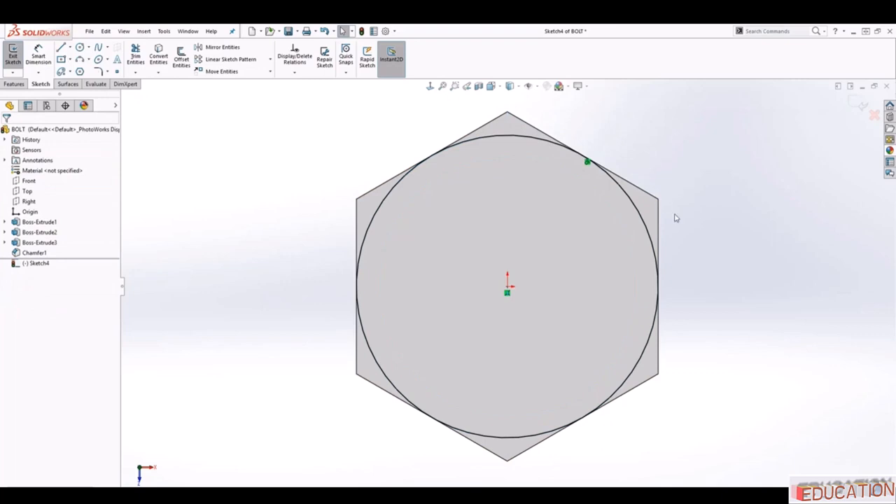
click(855, 103)
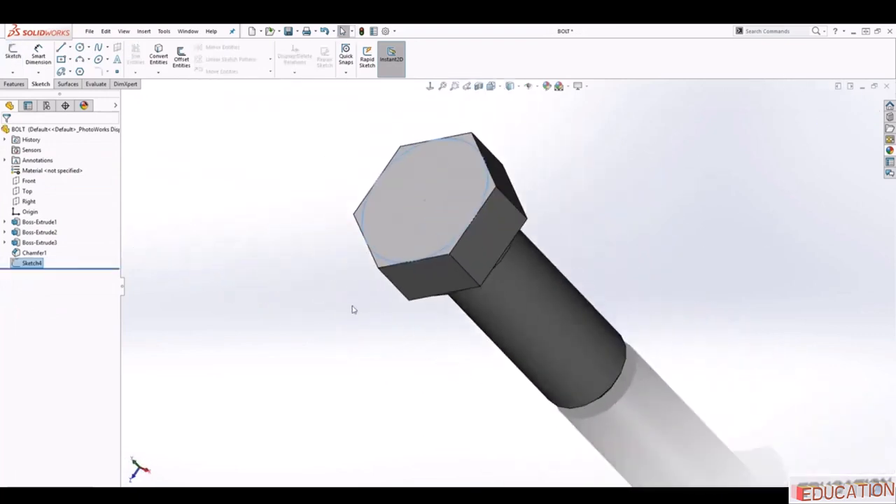
click(352, 308)
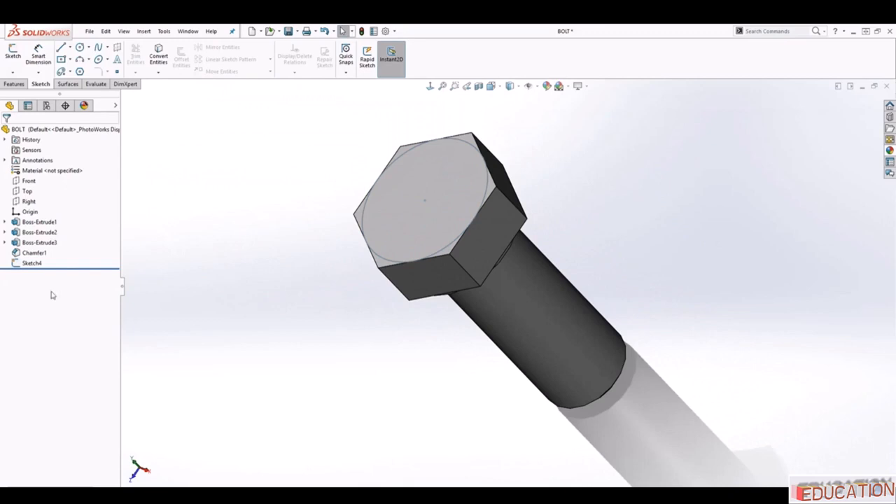
On the Right plane, sketch a closed right triangle beside the bolt head, level with its top face, with a sloped side about 2.65 long.
click(28, 201)
key(f)
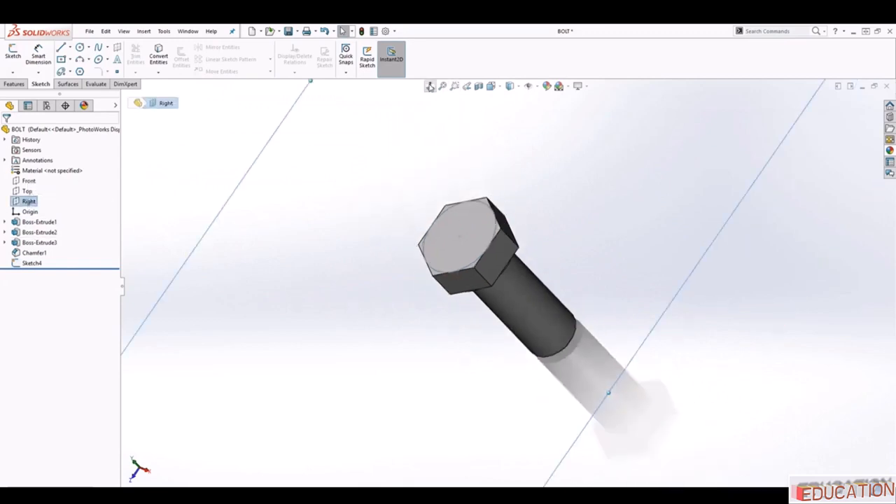
click(430, 87)
scroll(543, 169, up, 2)
scroll(547, 175, down, 1)
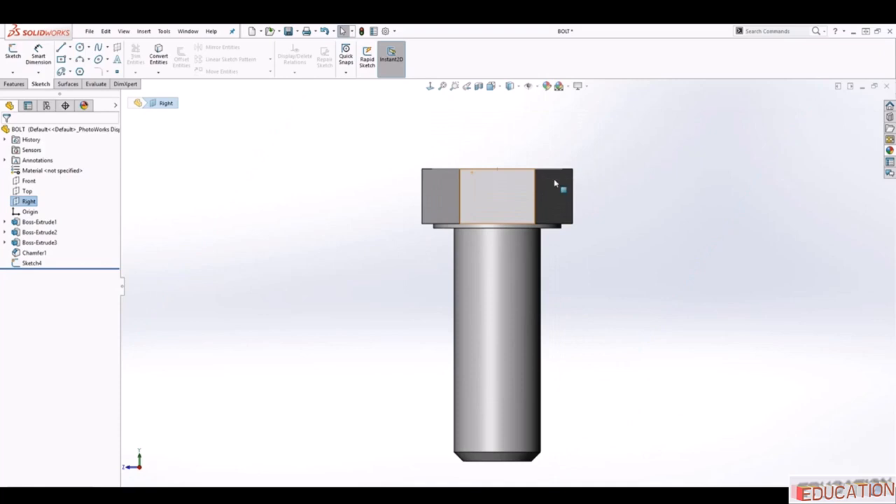
click(14, 54)
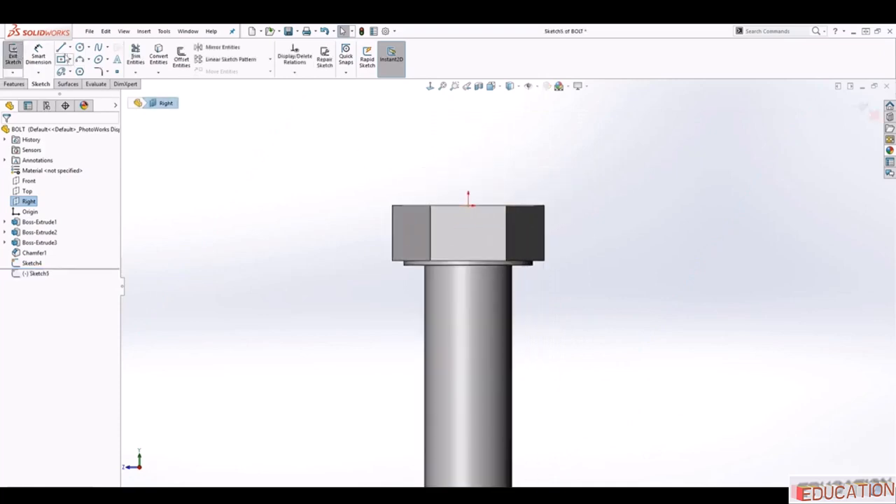
click(62, 48)
scroll(609, 222, down, 3)
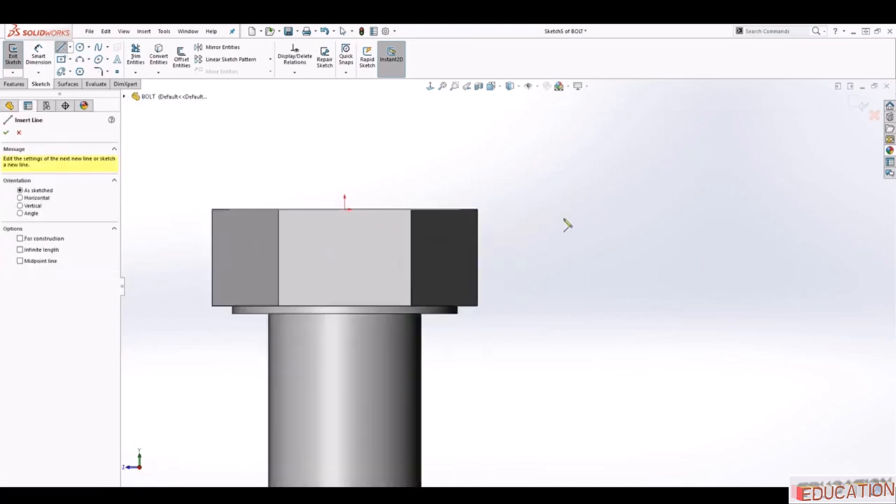
click(493, 210)
click(528, 208)
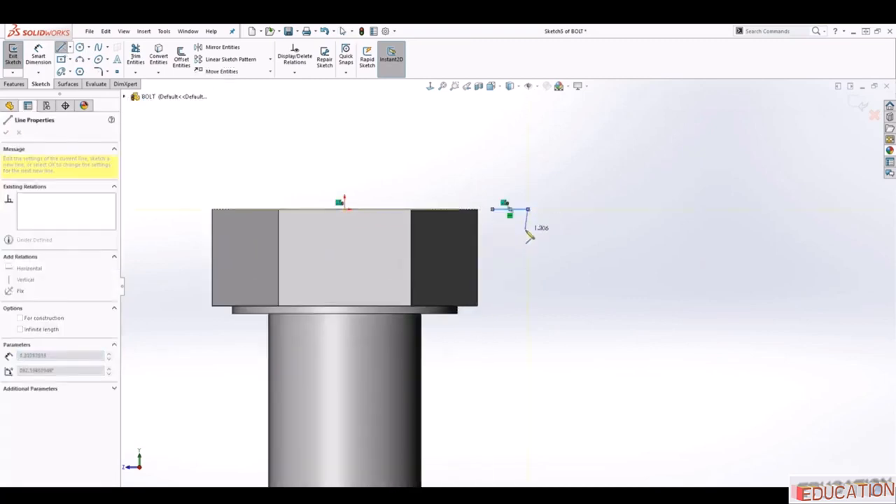
click(528, 233)
click(493, 209)
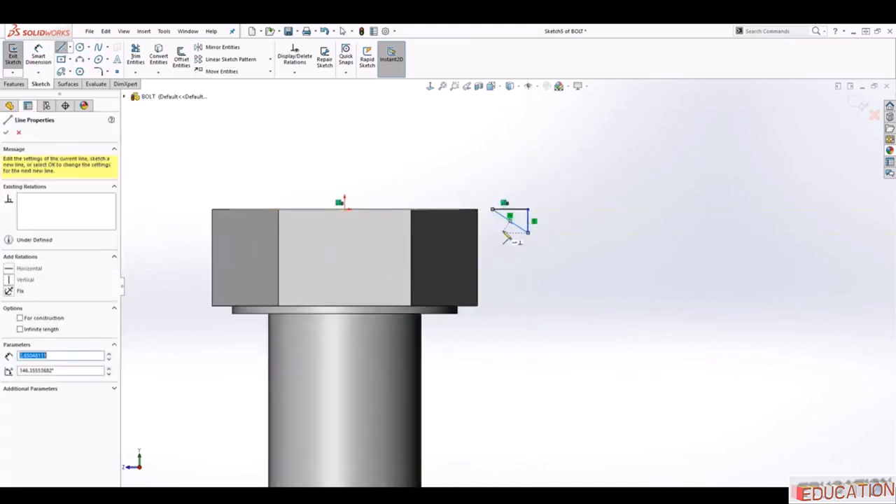
Dimension the angle between the triangle's horizontal top line and its sloped side as 30°.
scroll(506, 226, down, 2)
key(Escape)
key(Escape)
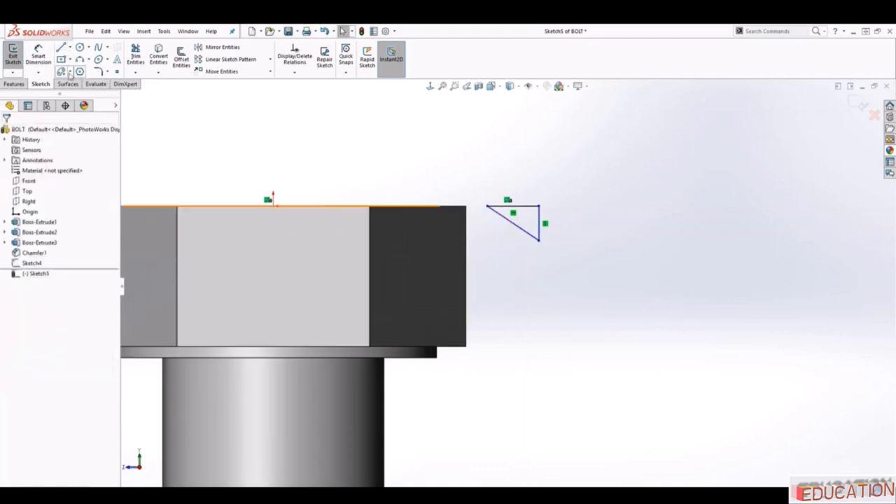
click(37, 55)
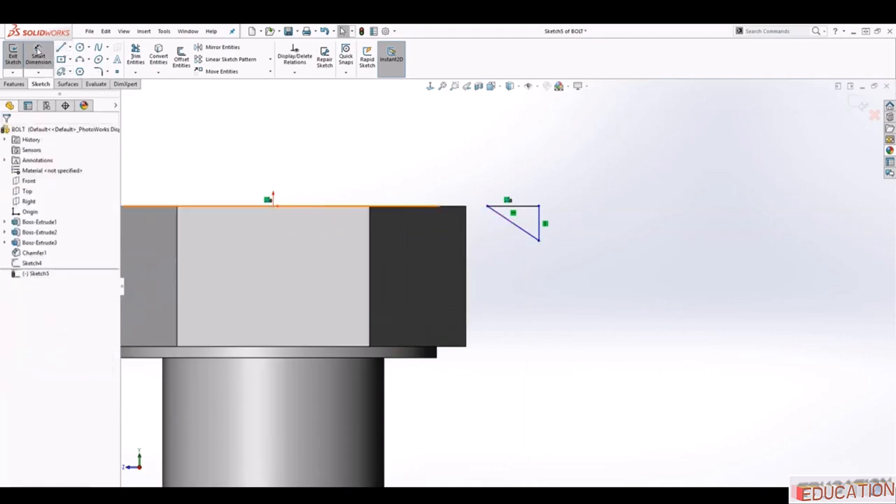
click(525, 205)
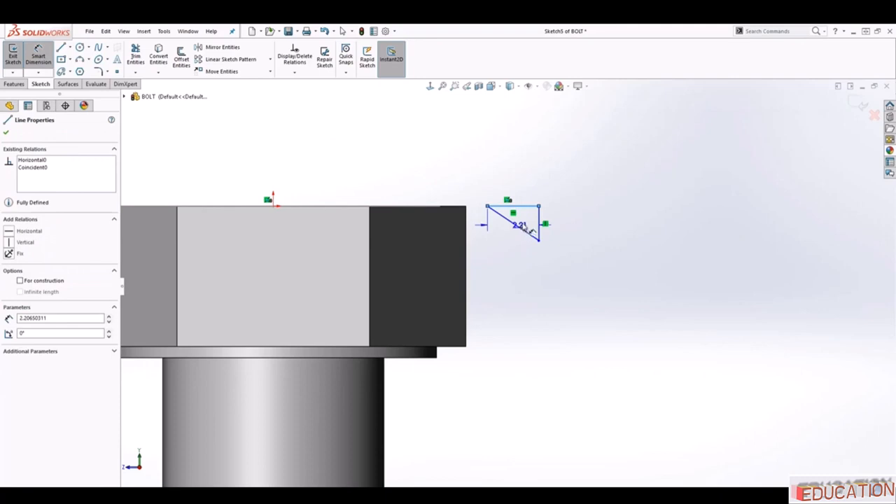
click(522, 229)
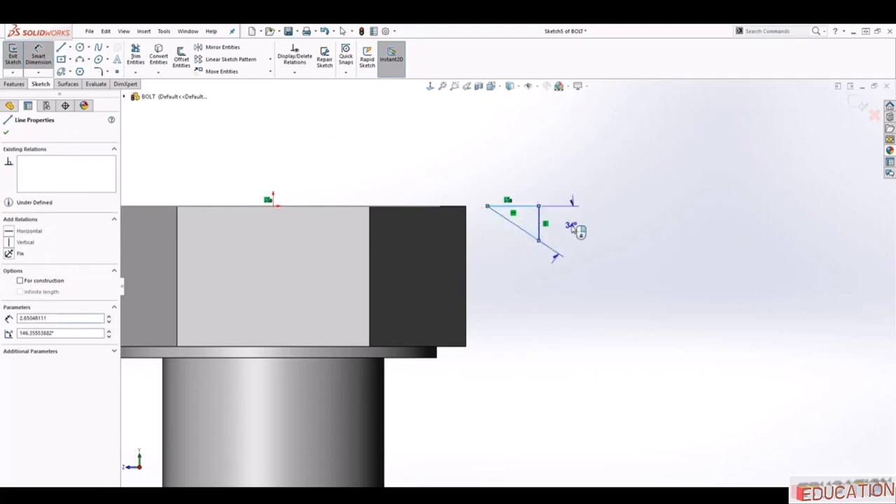
click(571, 229)
key(Return)
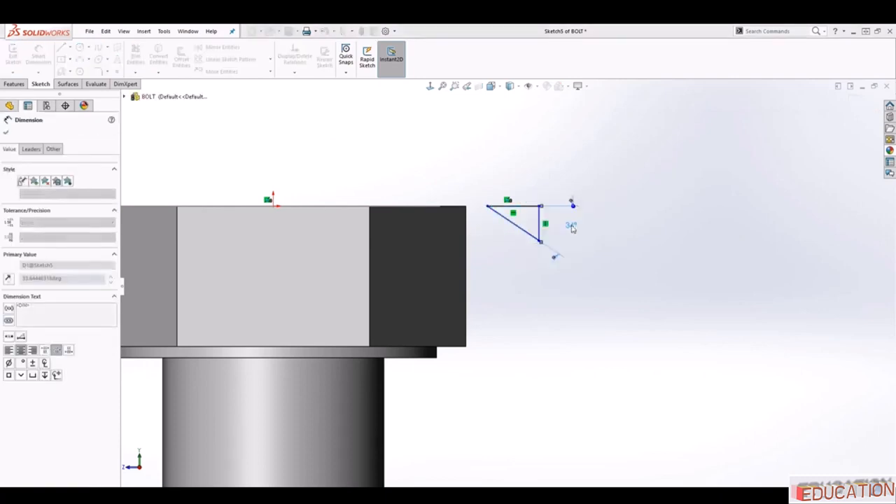
Dimension the triangle's horizontal top line to a length of 2 mm.
click(531, 207)
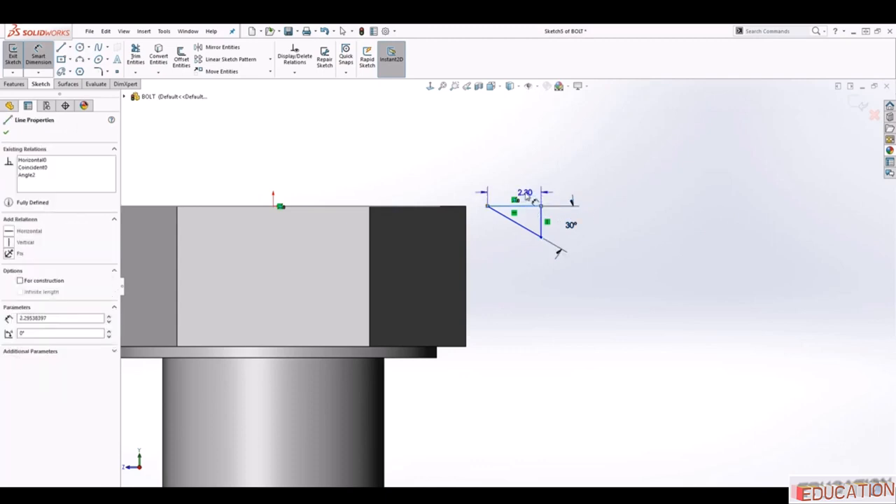
click(525, 188)
text(2)
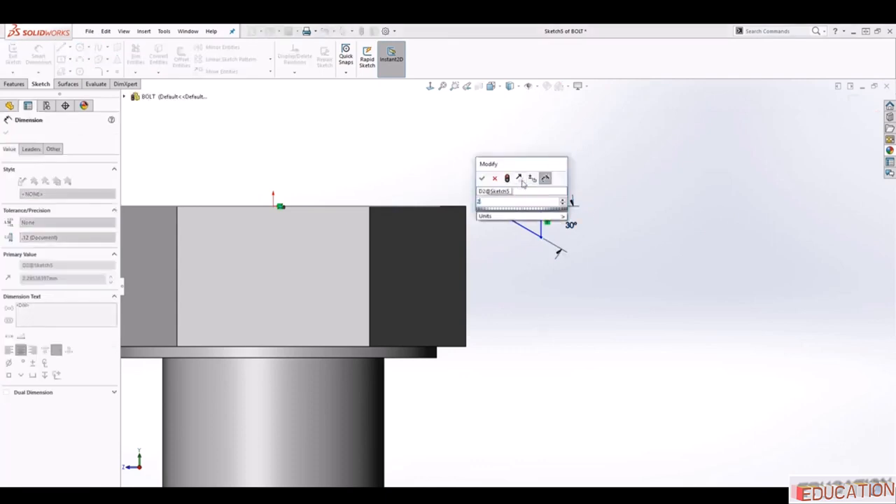
key(Return)
key(Escape)
scroll(485, 213, down, 1)
scroll(485, 213, up, 2)
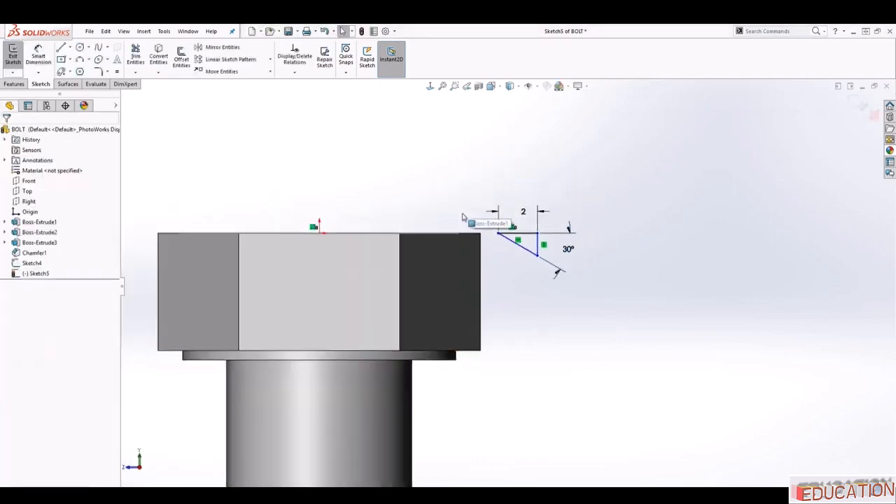
Add a Pierce relation between the triangle's sharp corner and the circle on the bolt head, and exit the sketch.
middle_drag(472, 216, 464, 236)
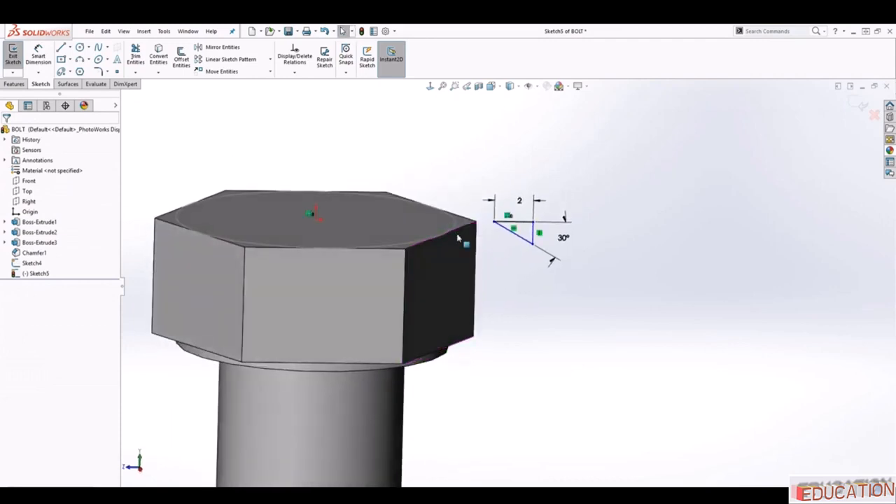
click(494, 224)
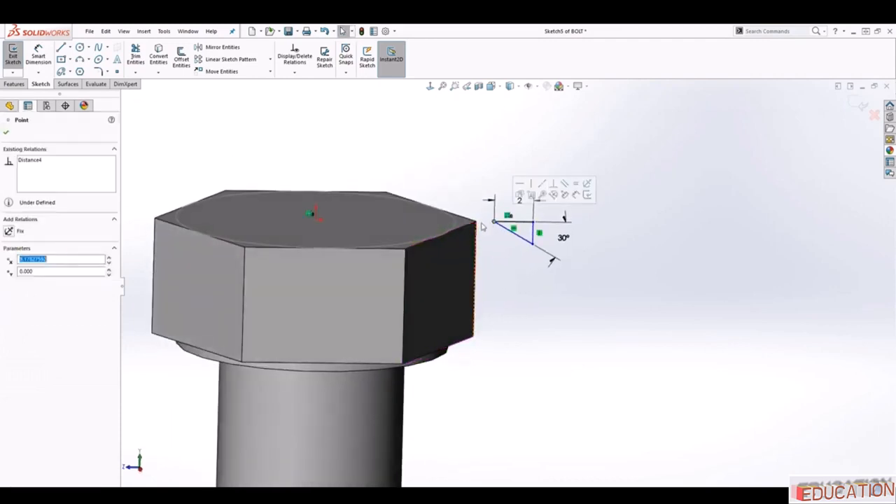
ctrl+click(455, 226)
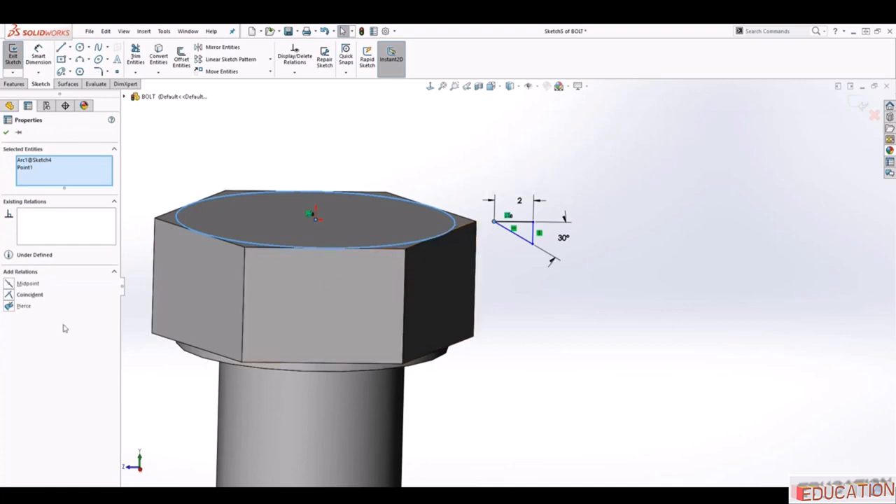
click(11, 306)
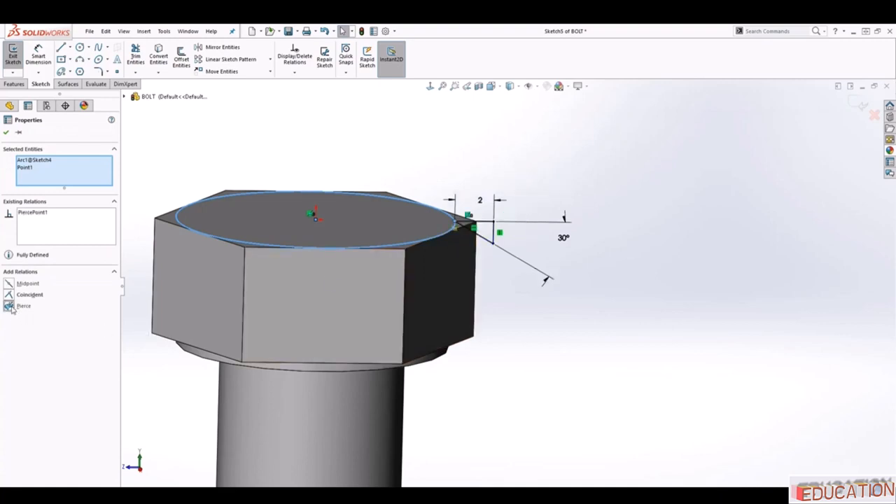
mouse_move(510, 326)
middle_down()
mouse_move(506, 282)
mouse_move(494, 327)
middle_up()
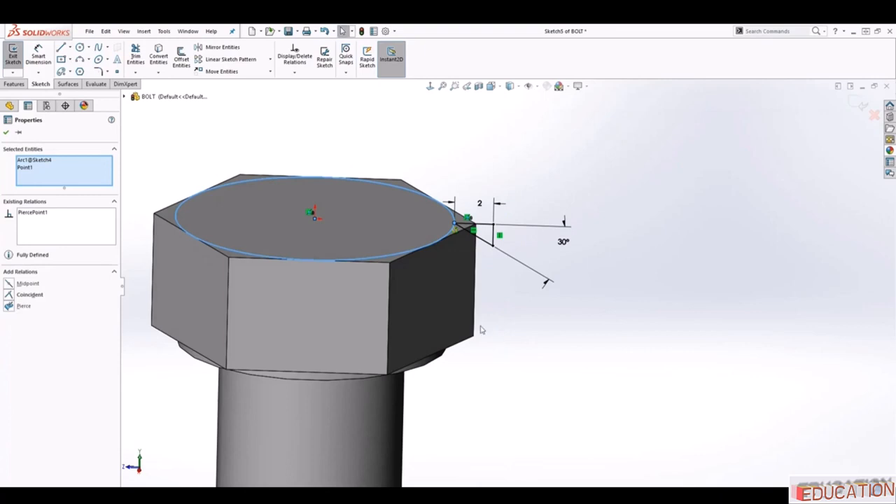
click(7, 134)
scroll(456, 219, up, 1)
scroll(466, 256, down, 2)
middle_drag(465, 259, 481, 238)
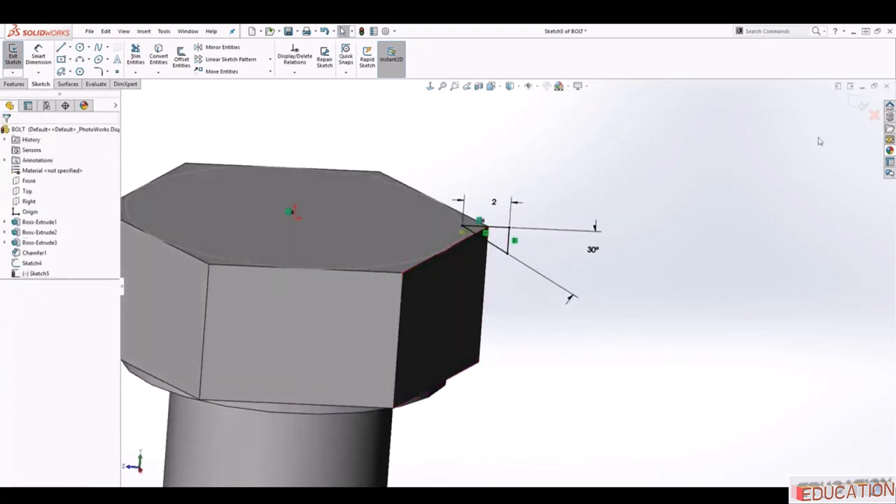
scroll(638, 240, up, 1)
mouse_move(637, 240)
middle_down()
mouse_move(590, 216)
mouse_move(594, 246)
middle_up()
scroll(593, 248, up, 2)
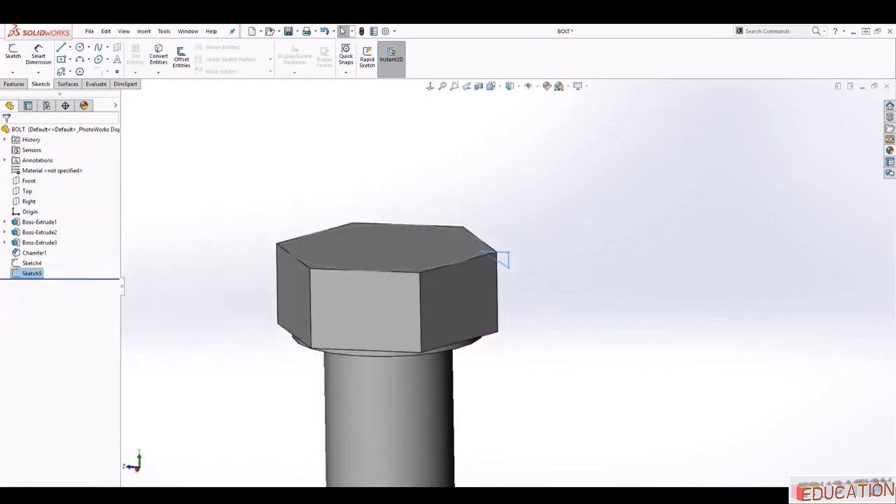
Create a swept cut around the hex head using the triangle sketch as profile and the circle sketch as path.
click(16, 84)
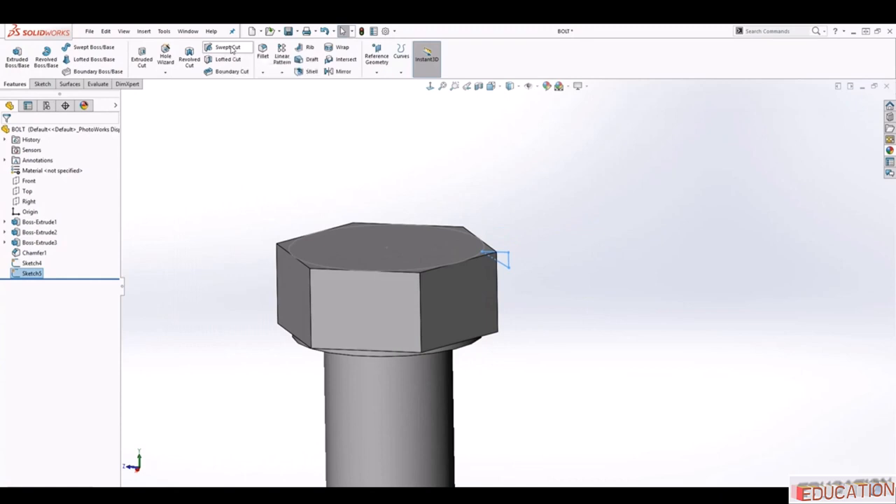
click(315, 130)
click(224, 47)
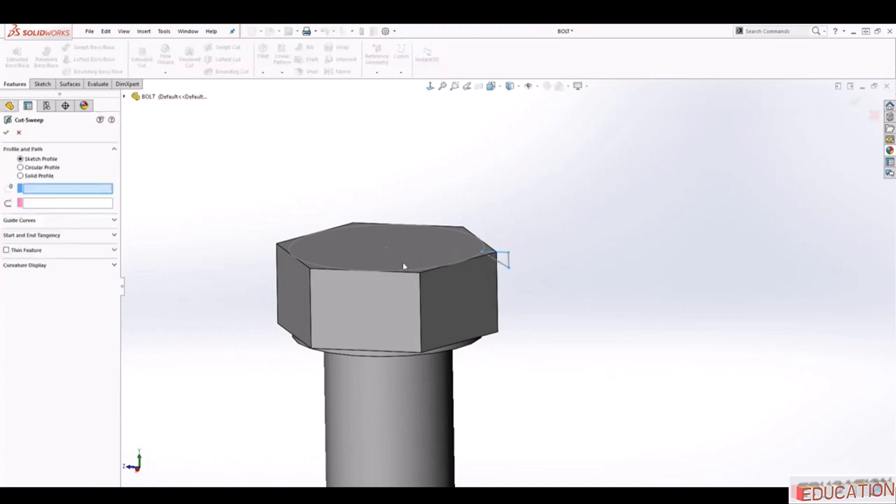
click(502, 256)
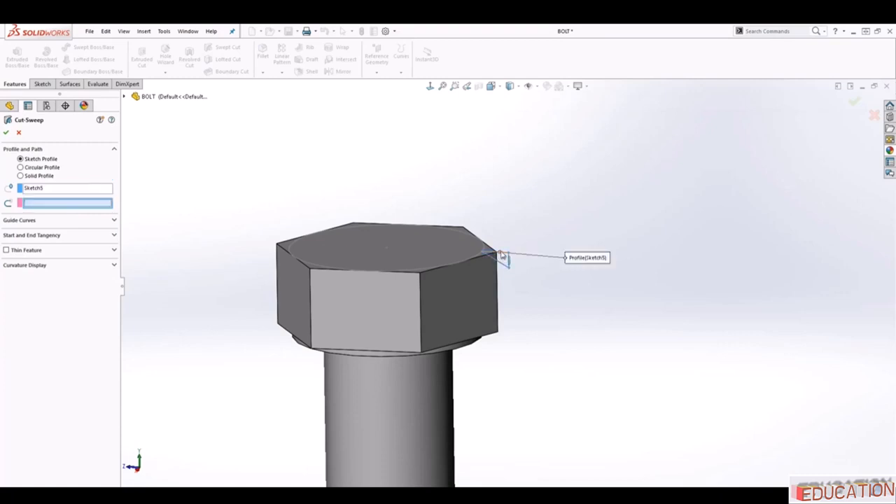
click(461, 235)
middle_drag(564, 329, 550, 315)
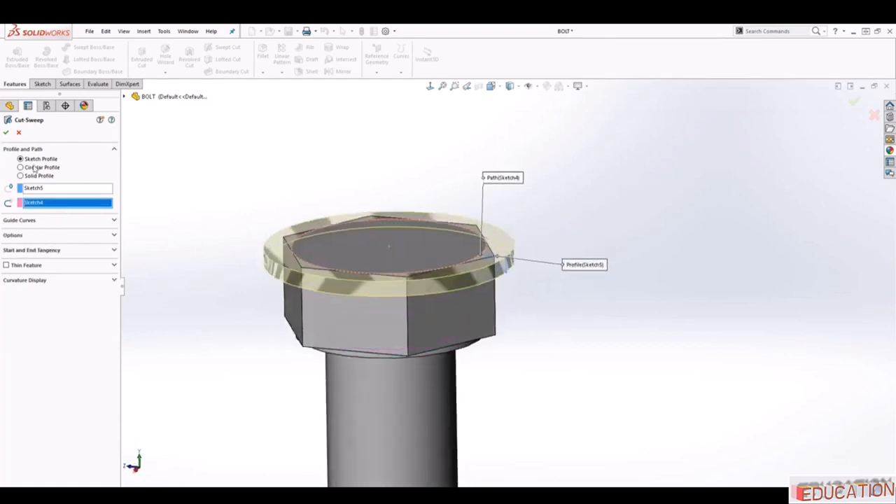
click(6, 132)
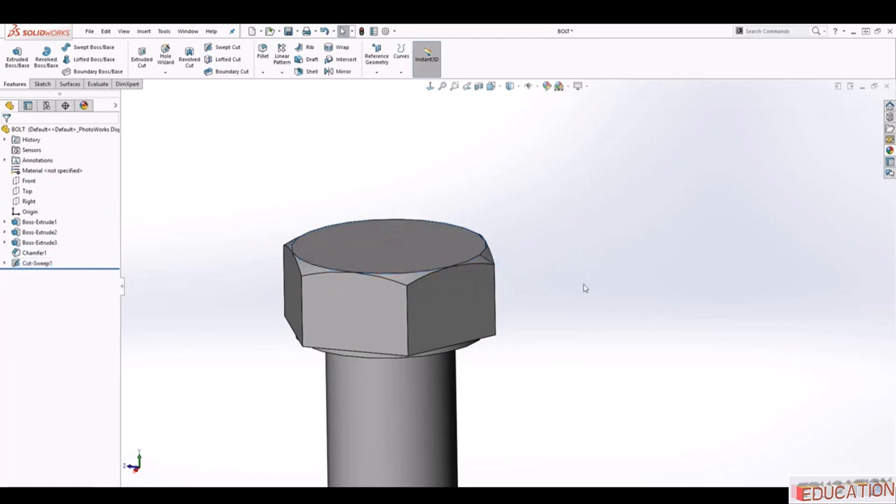
Examine the bevelled corners of the hex head and the whole bolt from an angled and a side view.
middle_drag(583, 286, 509, 363)
scroll(509, 360, up, 3)
scroll(500, 352, down, 4)
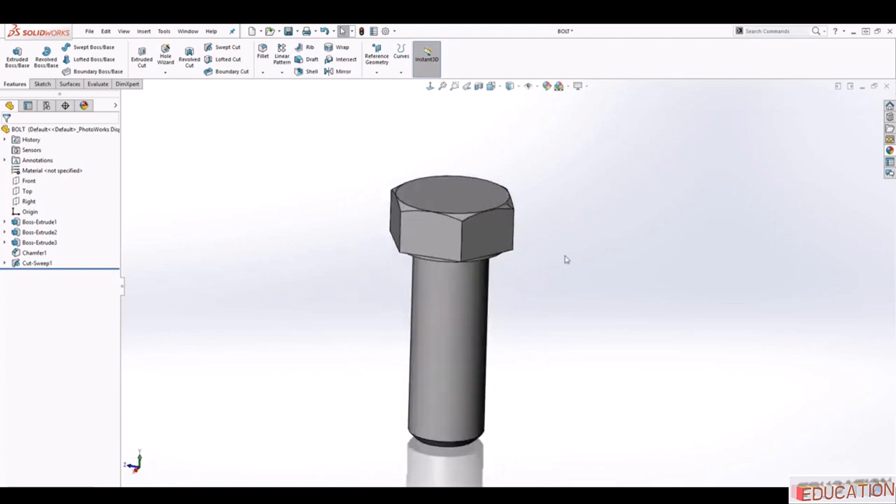
right_drag(565, 257, 635, 243)
scroll(654, 208, up, 2)
scroll(655, 210, down, 1)
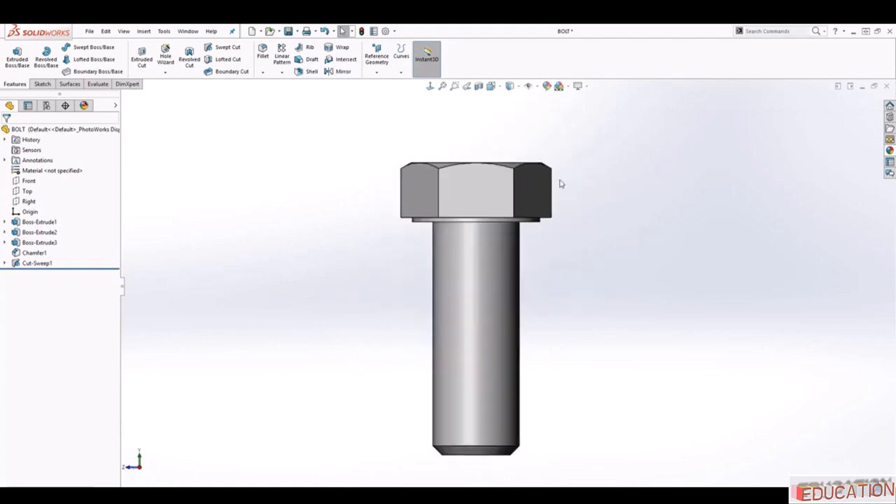
scroll(566, 243, up, 1)
scroll(546, 251, down, 1)
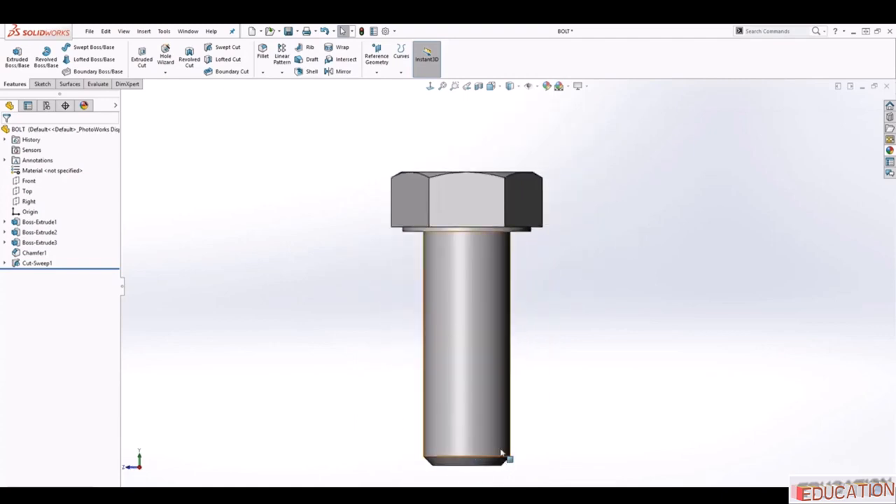
Start a sketch on the end face of the bolt shank and draw a circle of about 5.34 mm radius centred on the origin.
middle_drag(501, 454, 524, 340)
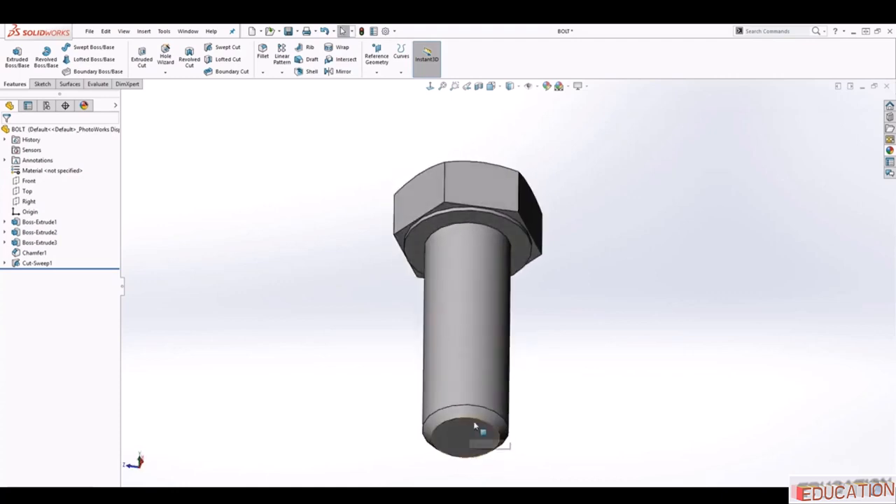
scroll(465, 438, down, 2)
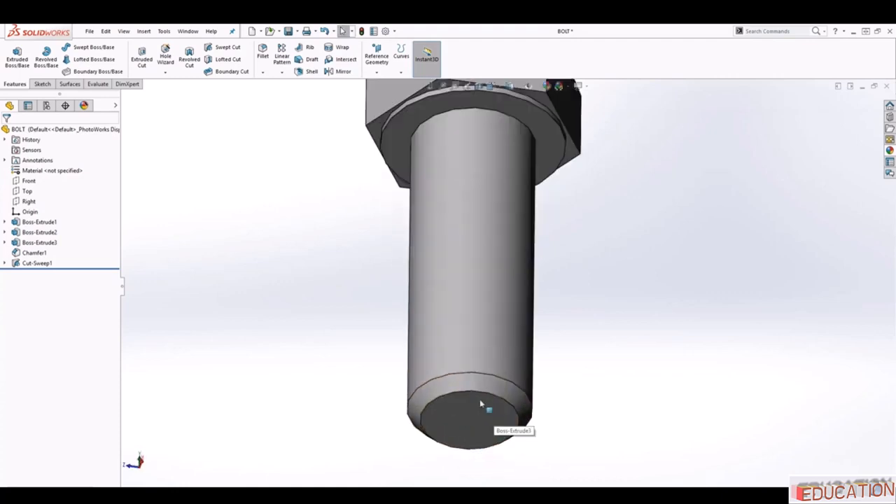
click(472, 408)
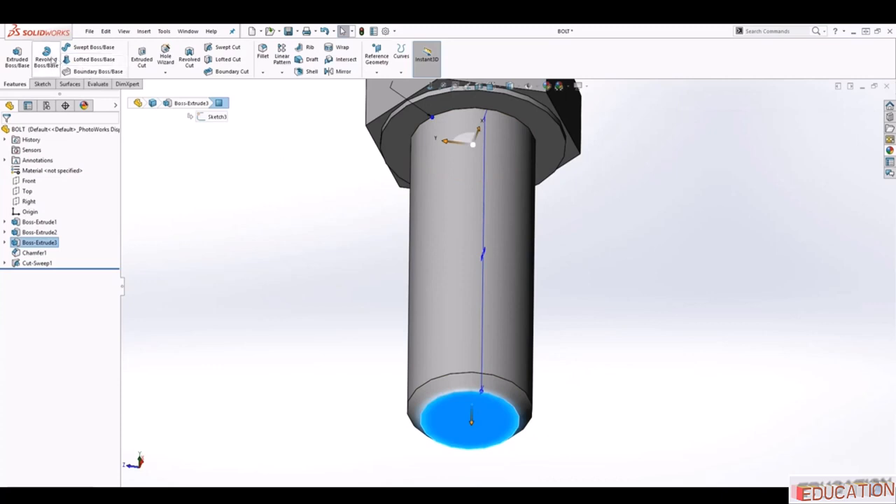
click(43, 84)
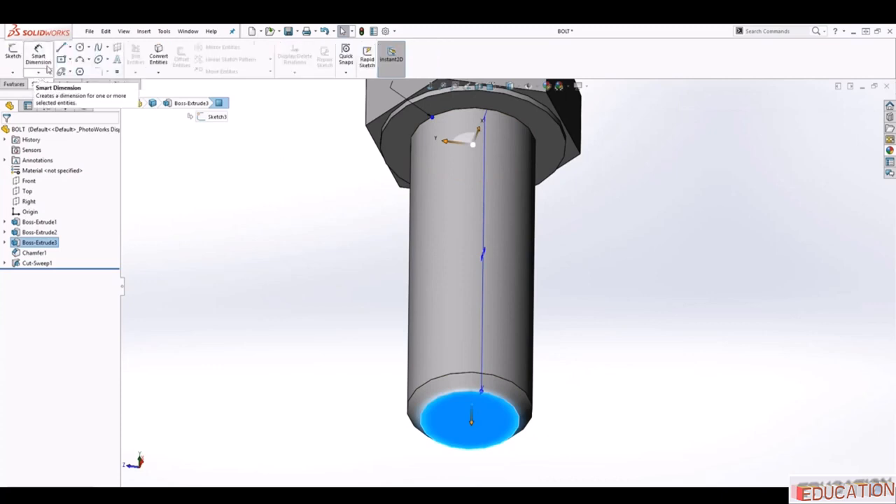
click(79, 48)
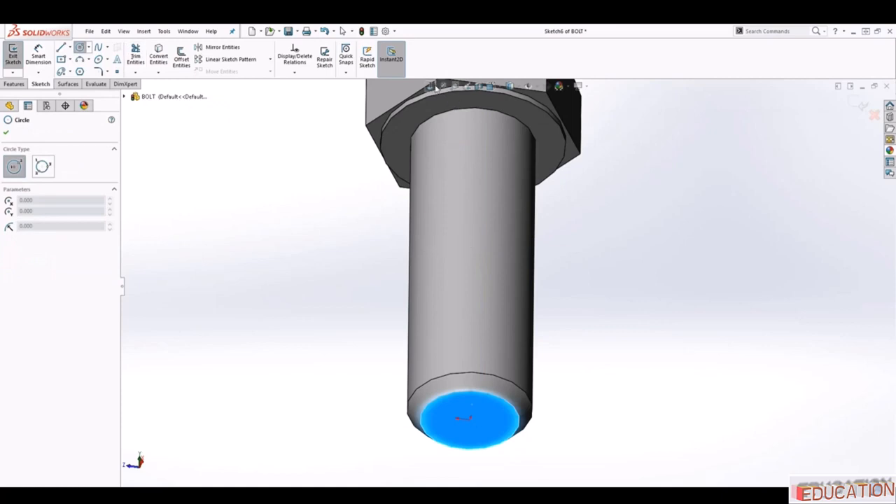
click(508, 280)
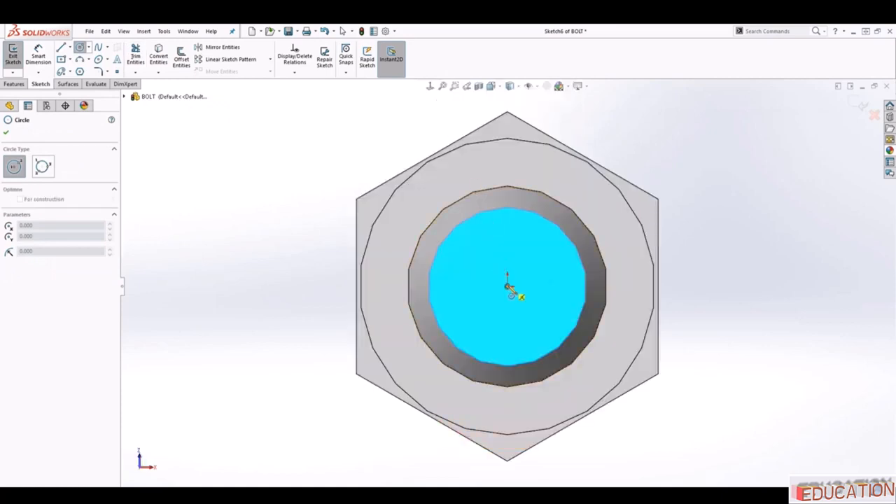
click(545, 195)
key(Escape)
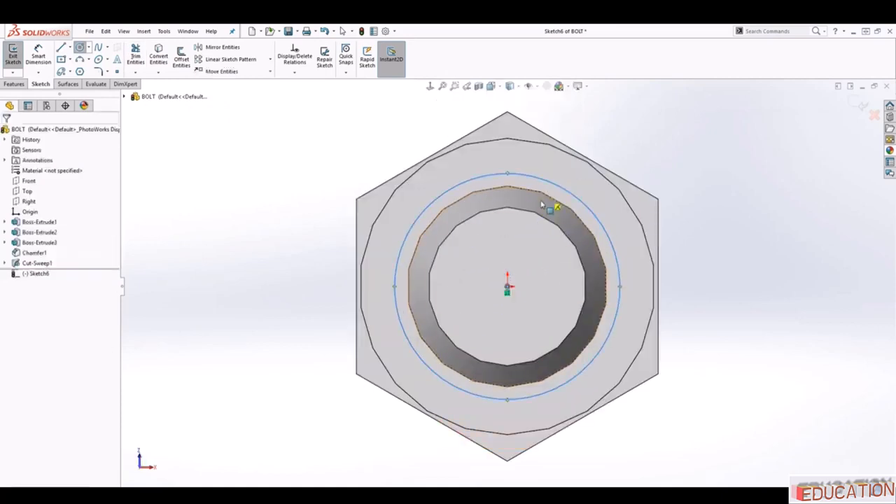
Make the circle coradial with the outer edge of the shank's end chamfer.
click(549, 186)
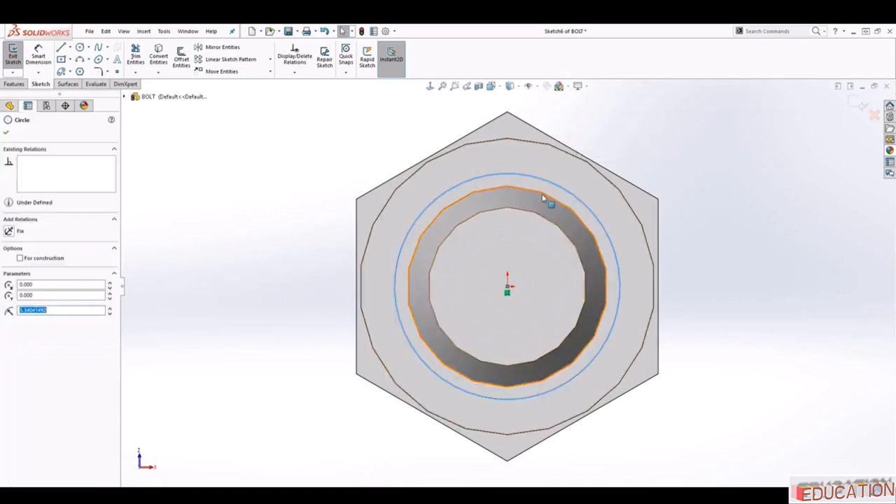
ctrl+click(544, 200)
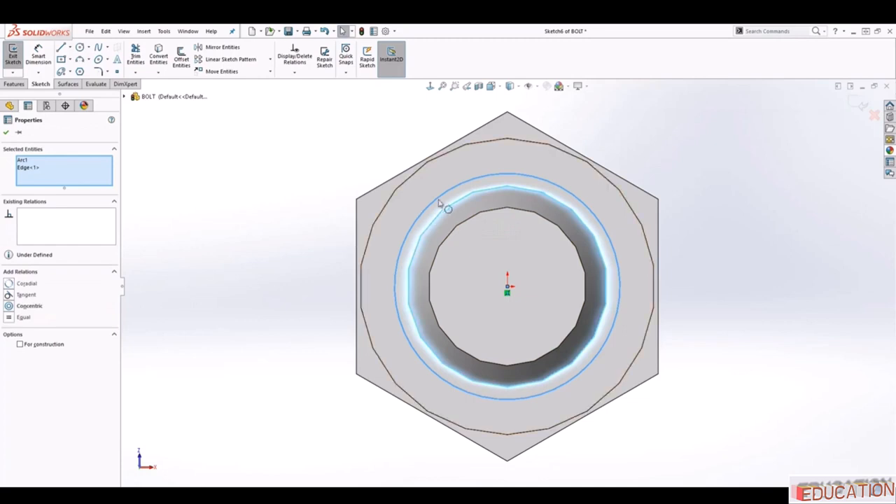
click(8, 283)
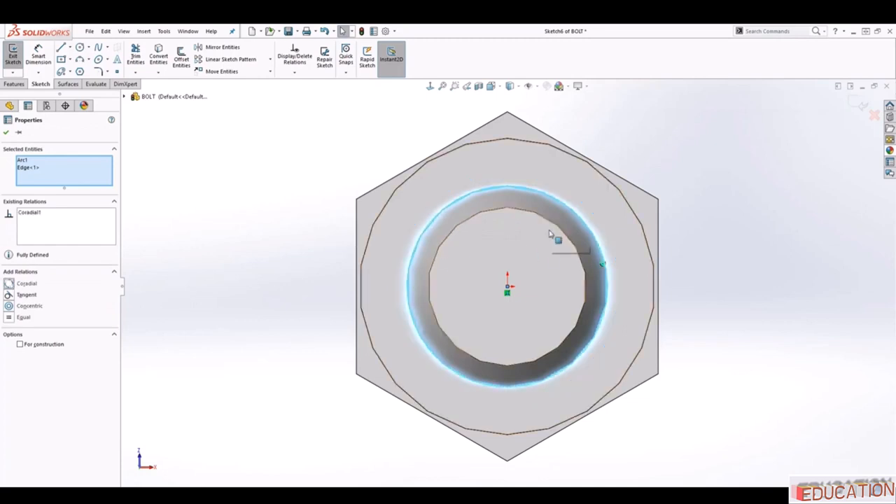
middle_drag(670, 241, 677, 259)
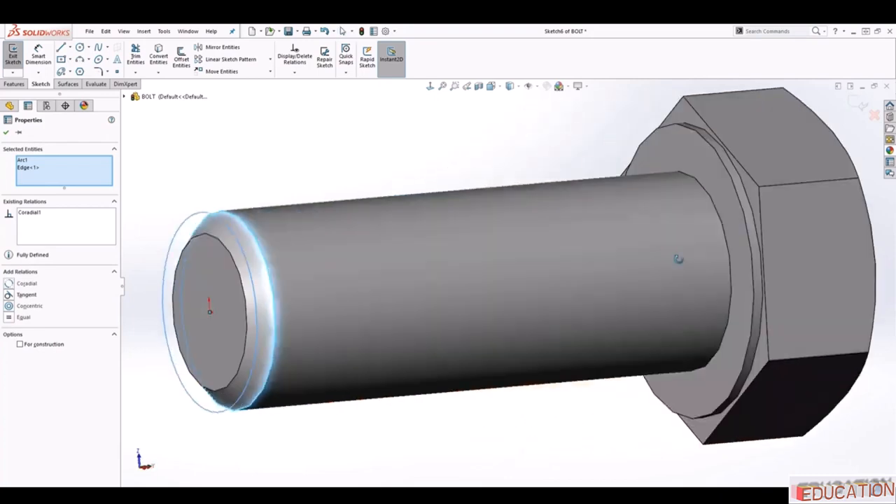
click(328, 161)
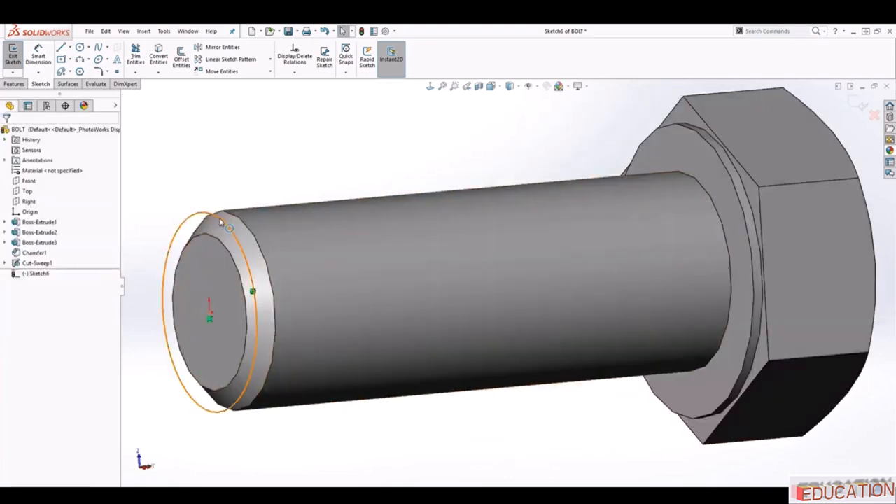
Finish the circle sketch on the shank's end face and turn the bolt so its chamfered end is in view.
scroll(266, 231, up, 3)
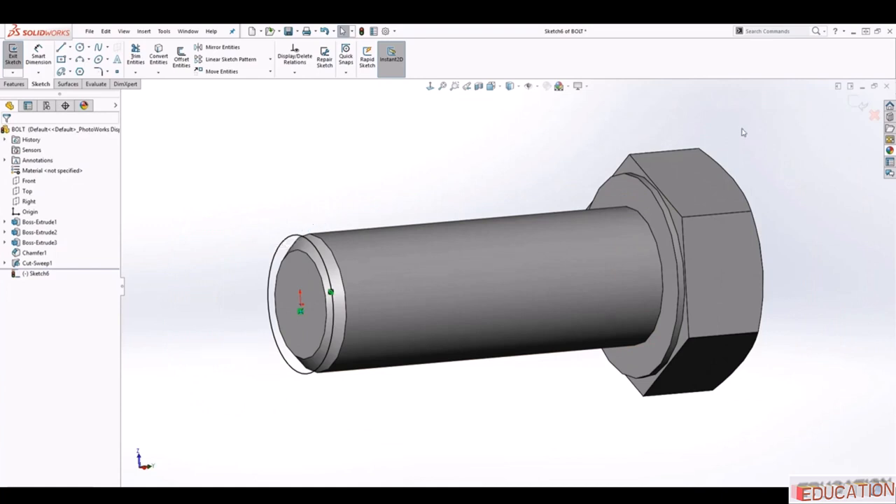
click(858, 105)
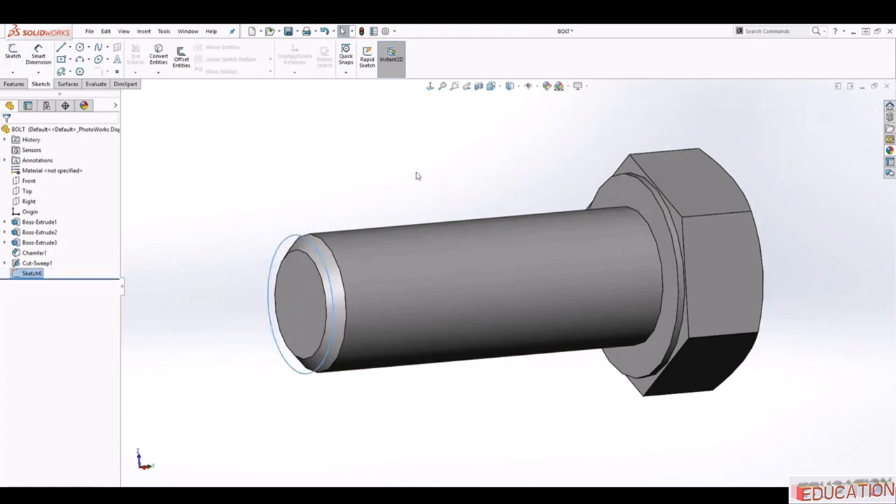
middle_drag(418, 176, 508, 370)
scroll(510, 371, up, 3)
scroll(539, 393, down, 2)
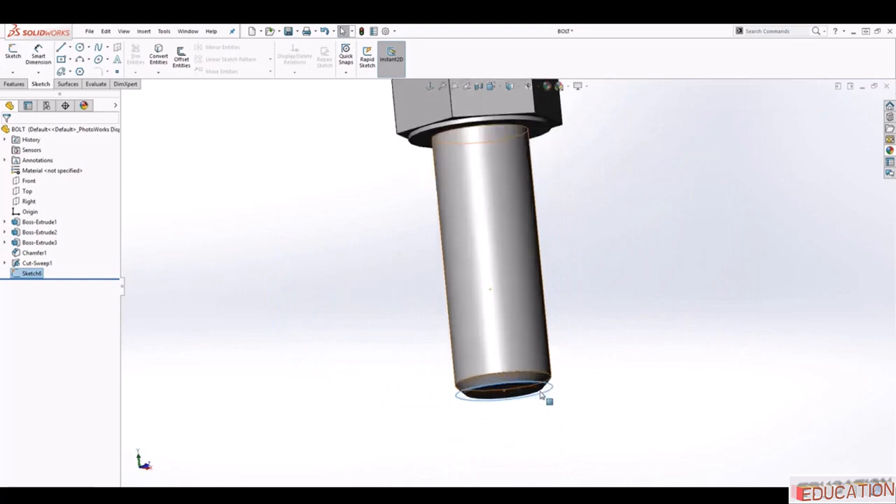
scroll(541, 395, down, 2)
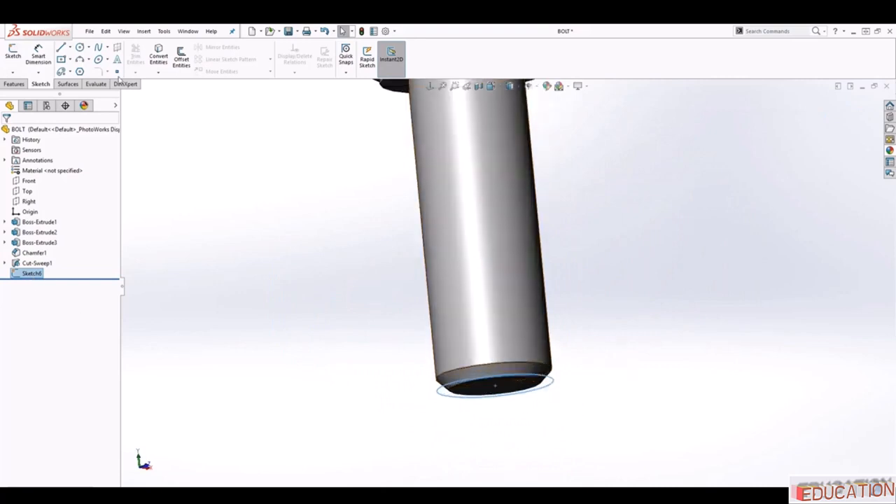
Create a clockwise, reversed helix from the circle with a constant pitch of 1.5875 mm, 11.5 revolutions and a 180° start angle.
click(68, 84)
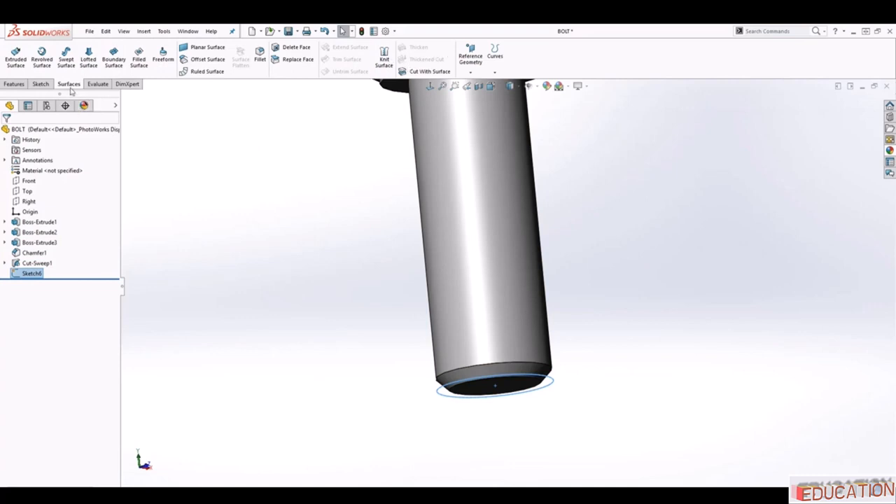
scroll(59, 85, up, 2)
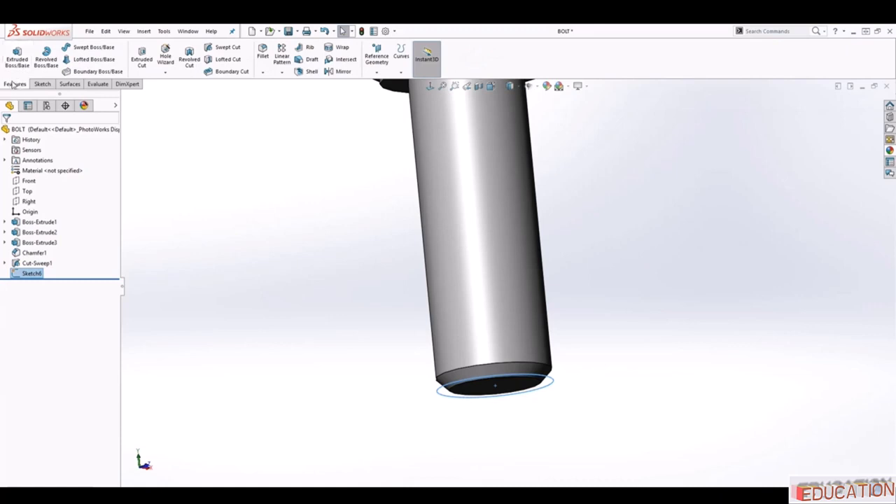
click(400, 69)
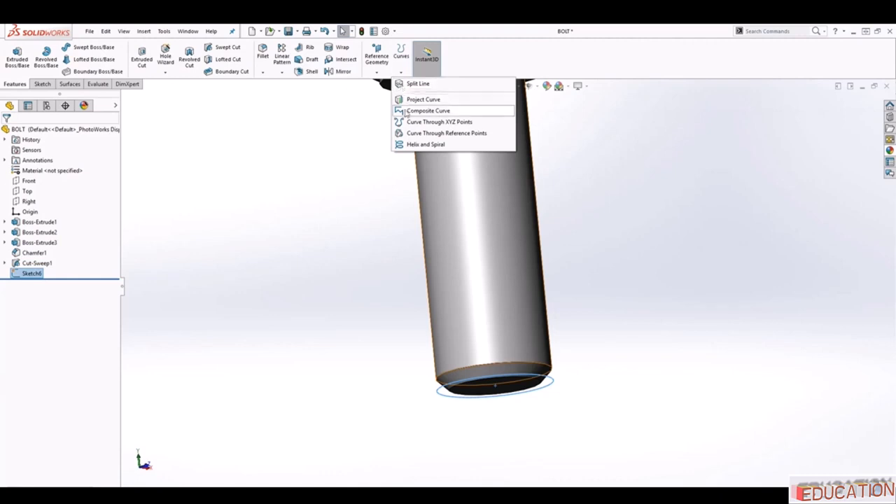
click(420, 144)
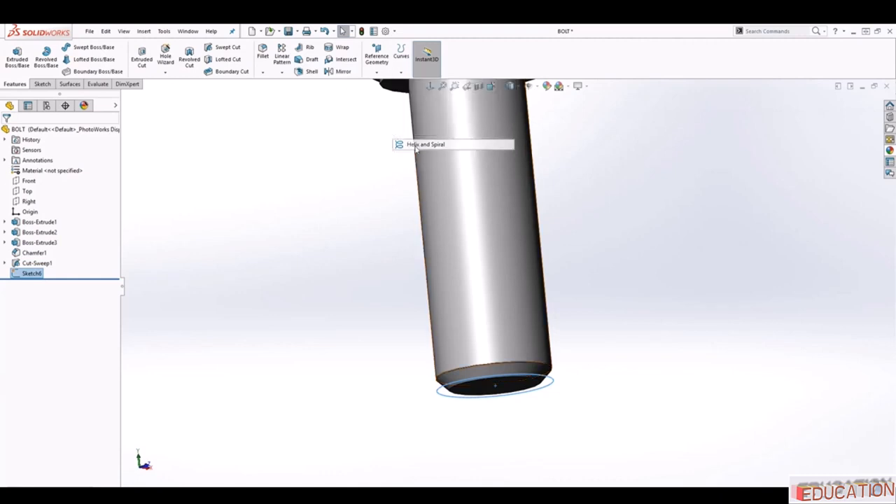
scroll(594, 260, up, 3)
scroll(638, 284, up, 7)
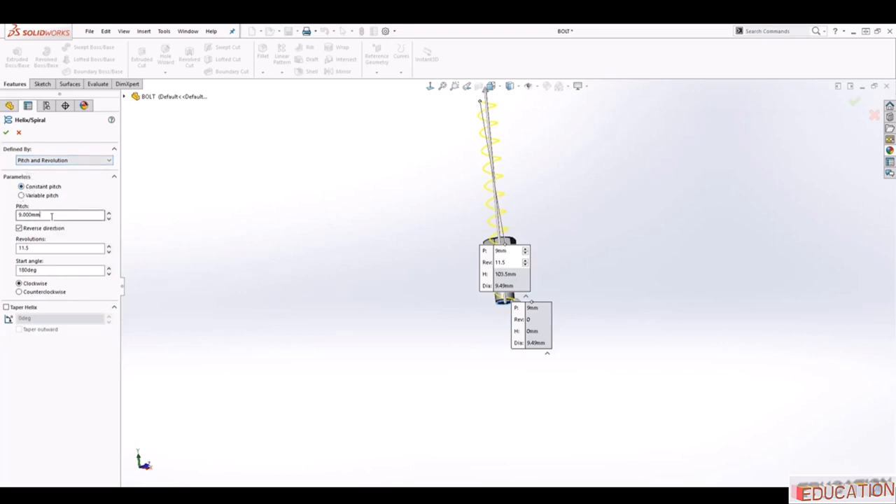
drag(52, 216, 10, 216)
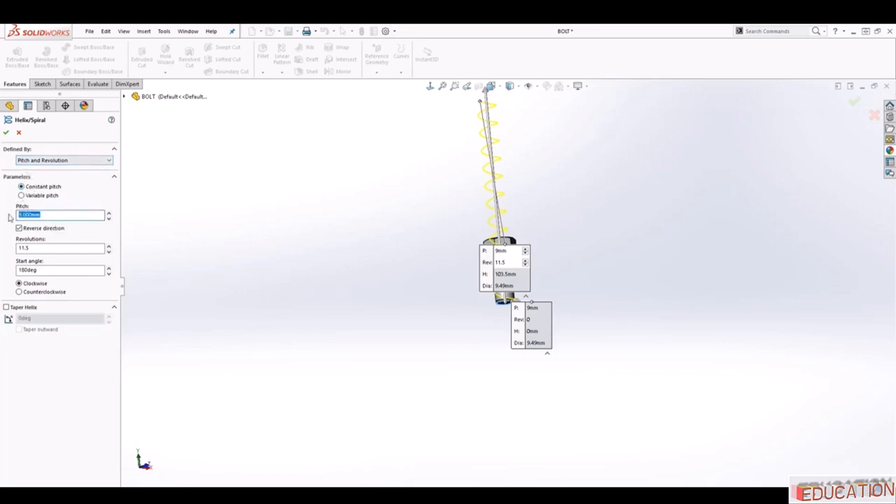
text(1)
scroll(545, 280, down, 5)
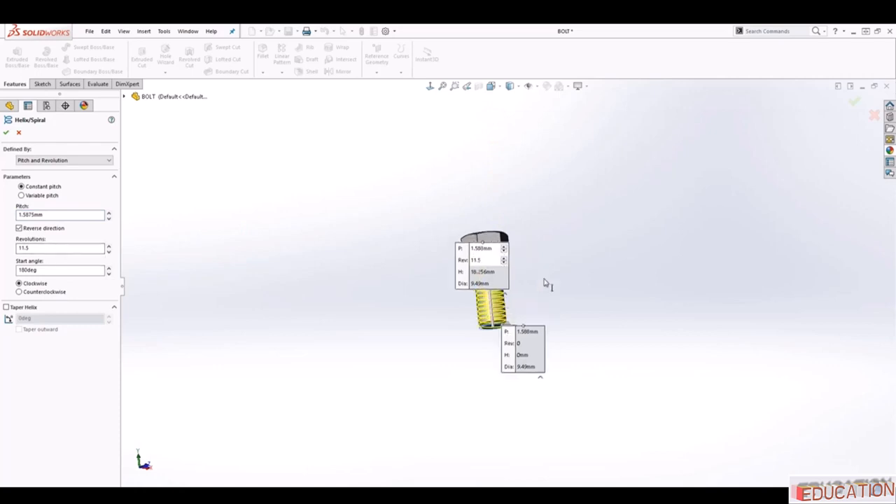
scroll(488, 295, down, 3)
scroll(513, 296, down, 3)
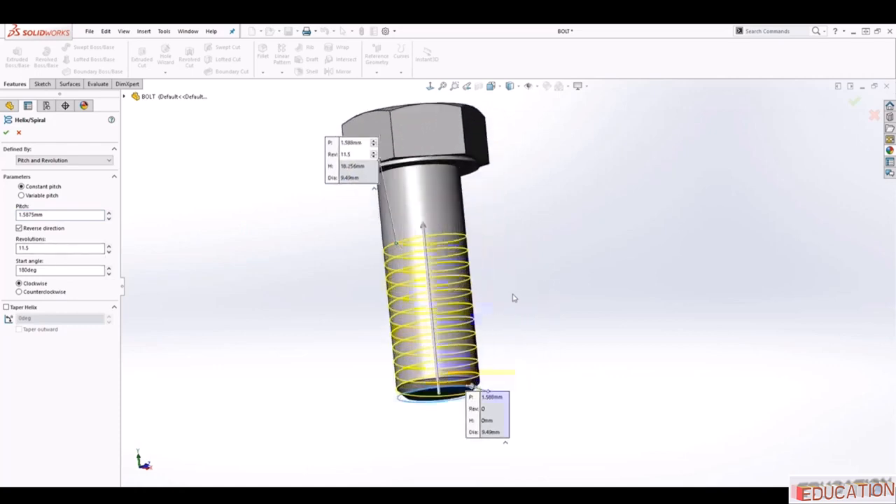
click(42, 248)
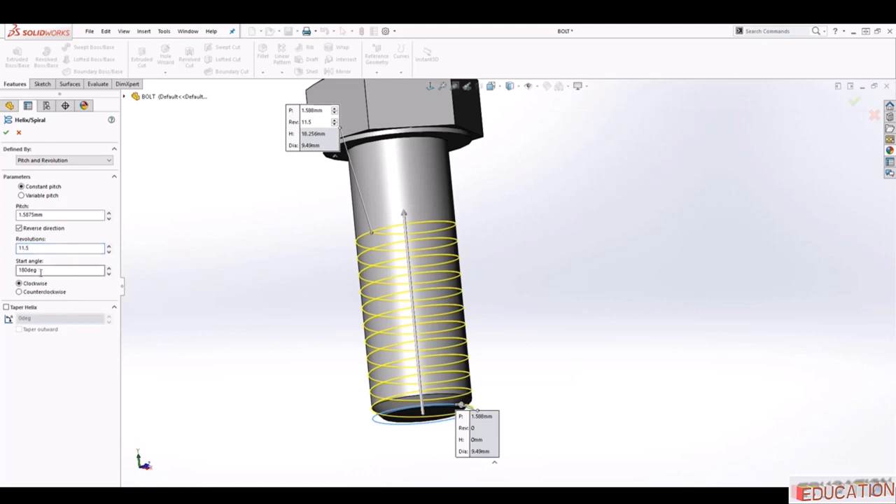
middle_drag(243, 331, 232, 373)
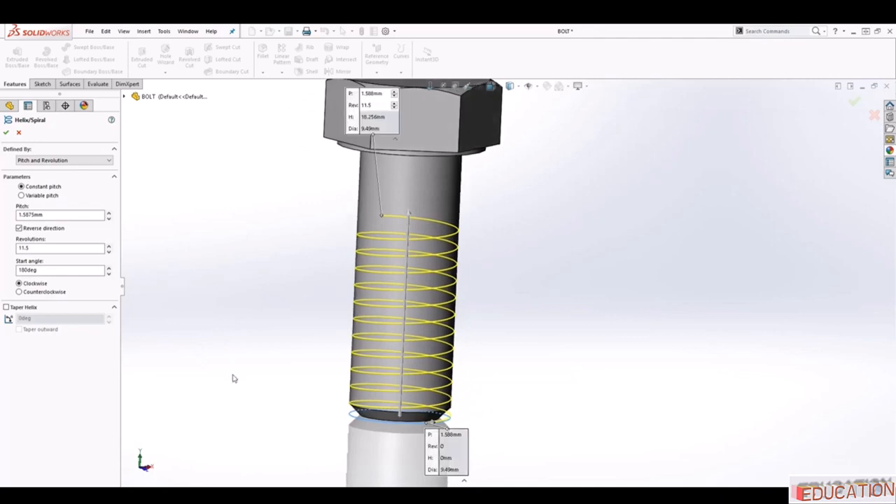
click(6, 132)
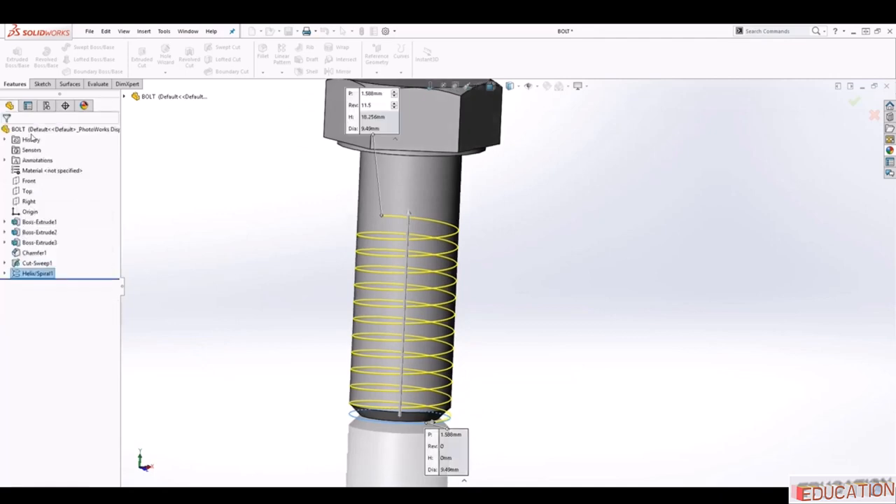
click(609, 329)
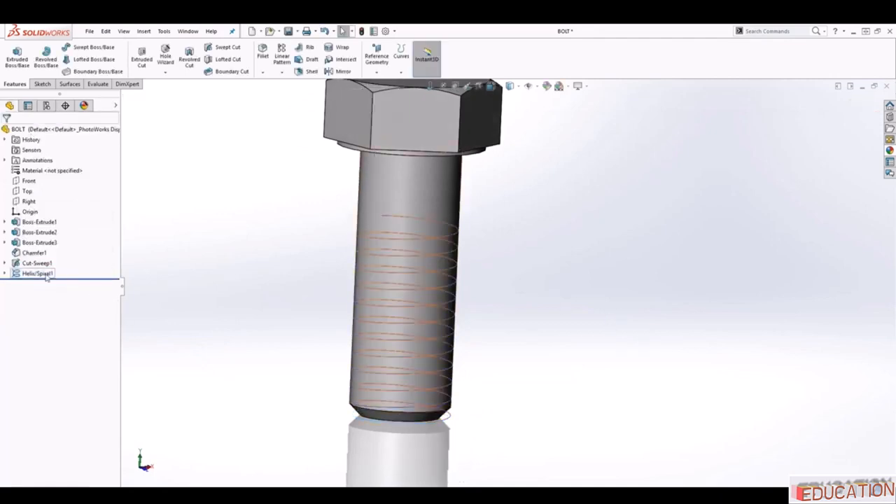
Start a sketch on the Right plane and view it straight on.
mouse_move(556, 340)
middle_down()
mouse_move(459, 316)
mouse_move(558, 321)
mouse_move(584, 336)
mouse_move(560, 329)
middle_up()
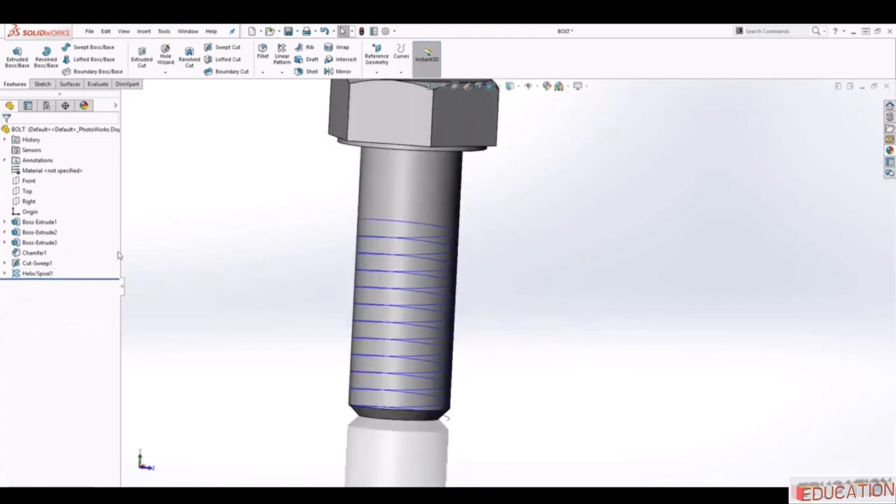
click(31, 202)
scroll(568, 384, up, 5)
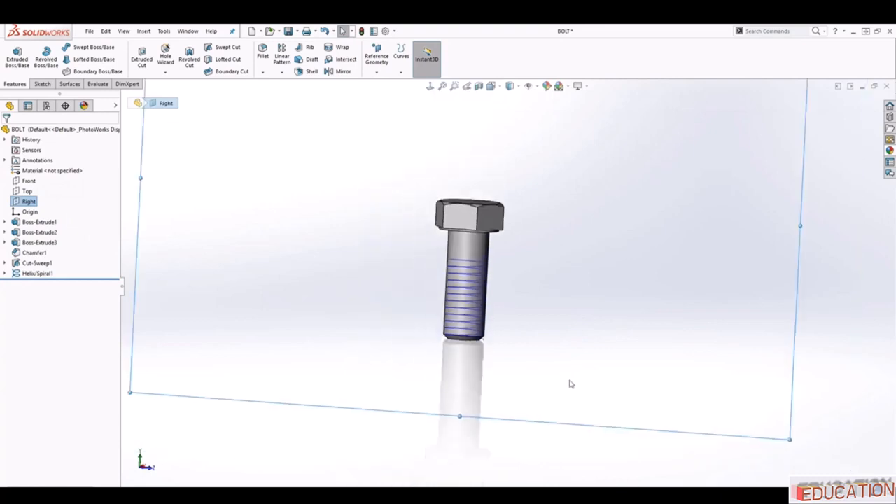
click(40, 84)
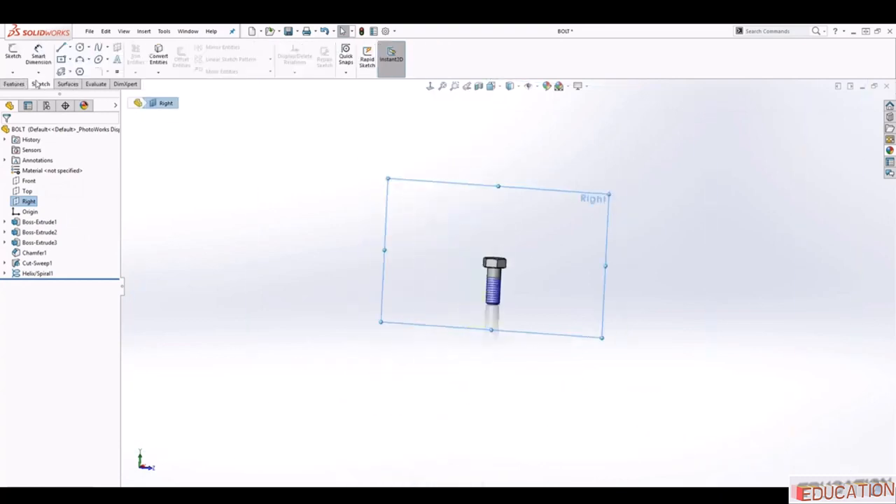
click(13, 56)
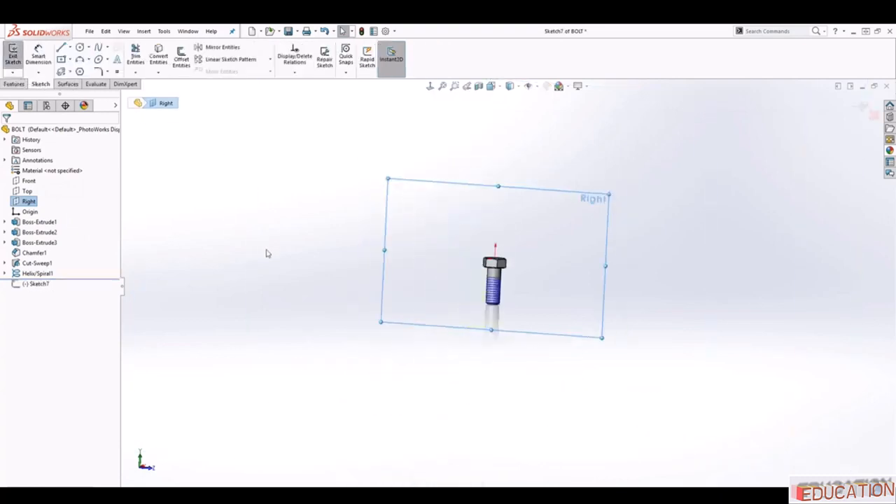
click(430, 87)
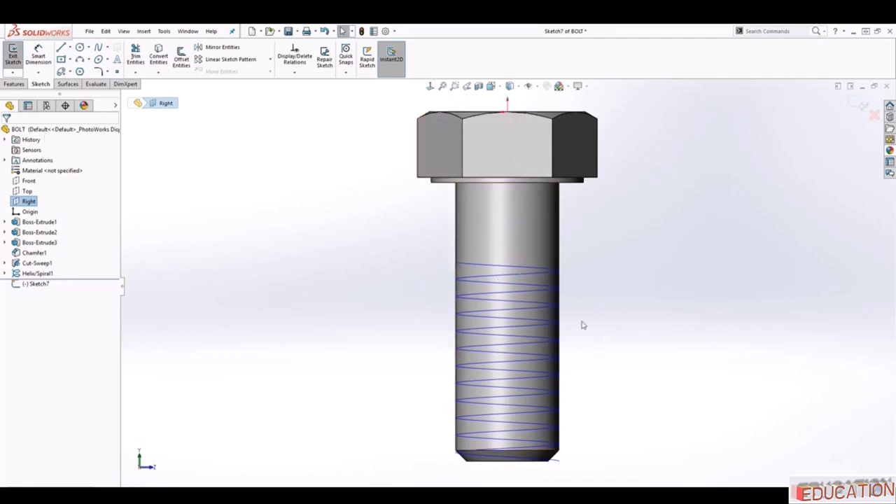
Examine the helix along the shank and where it begins at the chamfered end.
scroll(564, 456, down, 1)
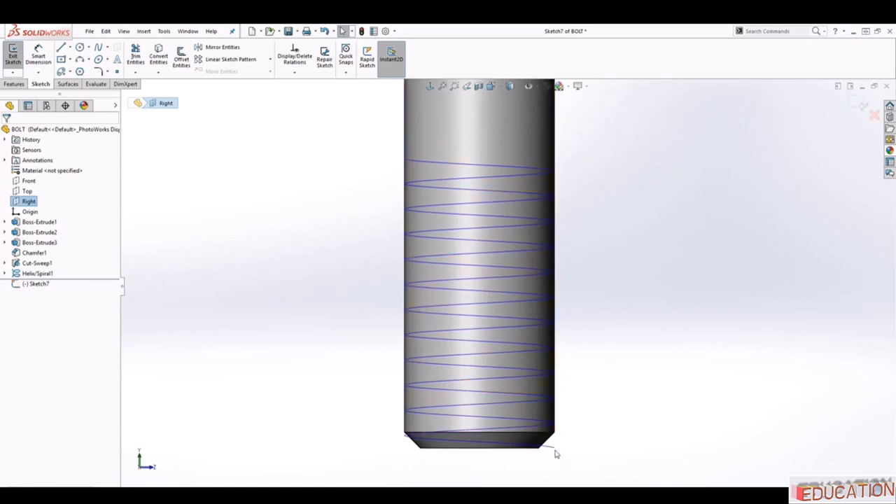
scroll(535, 376, up, 3)
scroll(540, 378, down, 4)
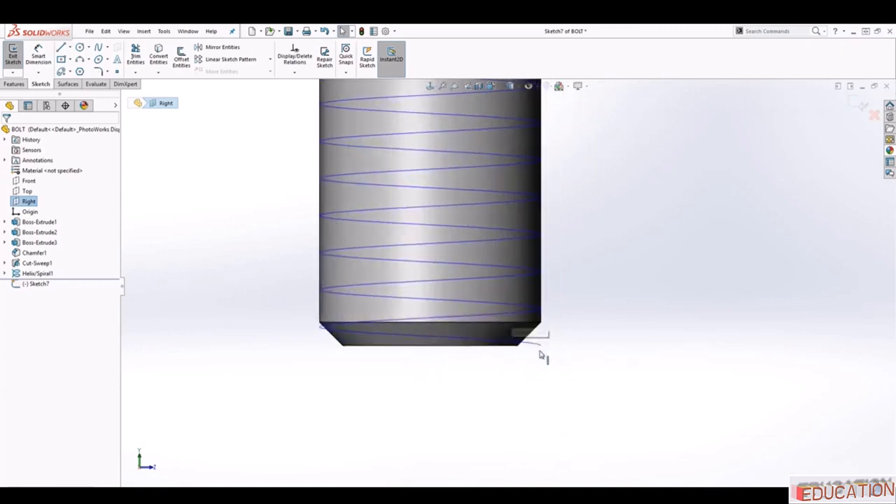
scroll(536, 334, up, 3)
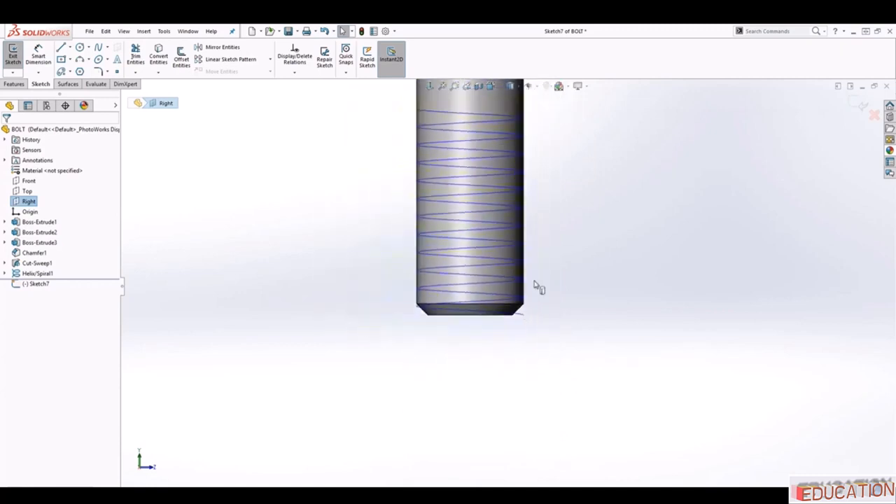
scroll(529, 240, down, 1)
scroll(516, 196, up, 1)
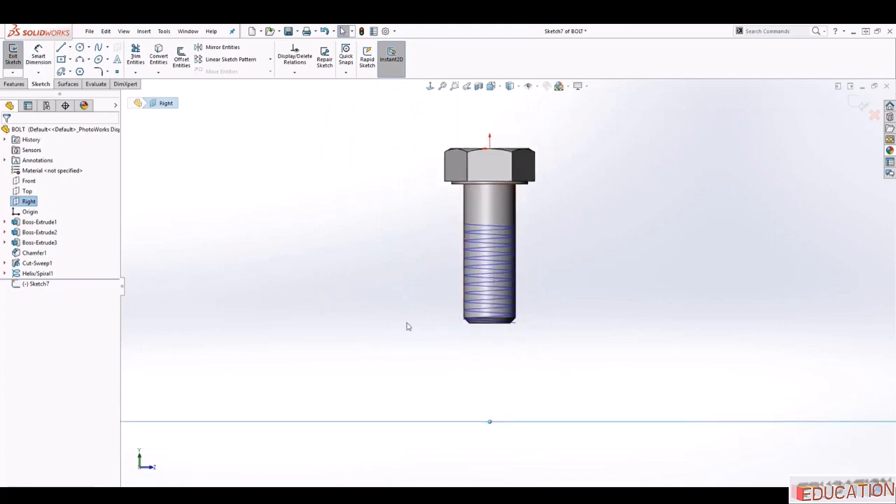
scroll(517, 328, down, 2)
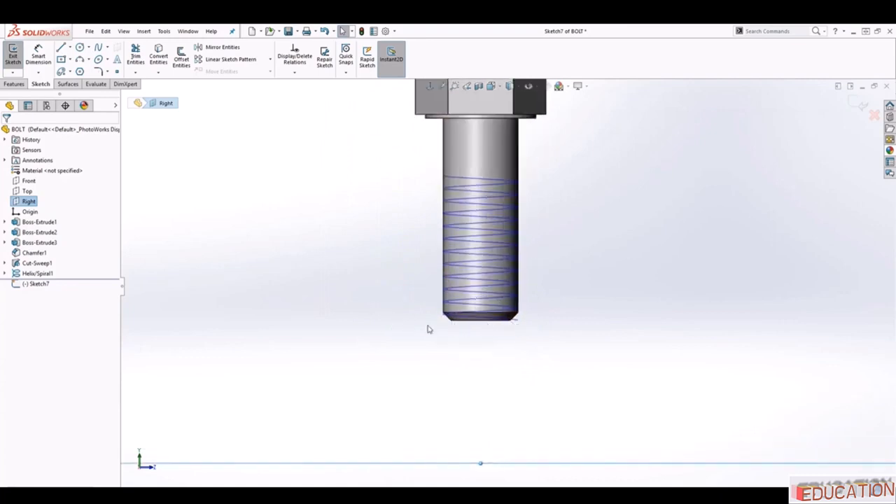
scroll(508, 287, up, 2)
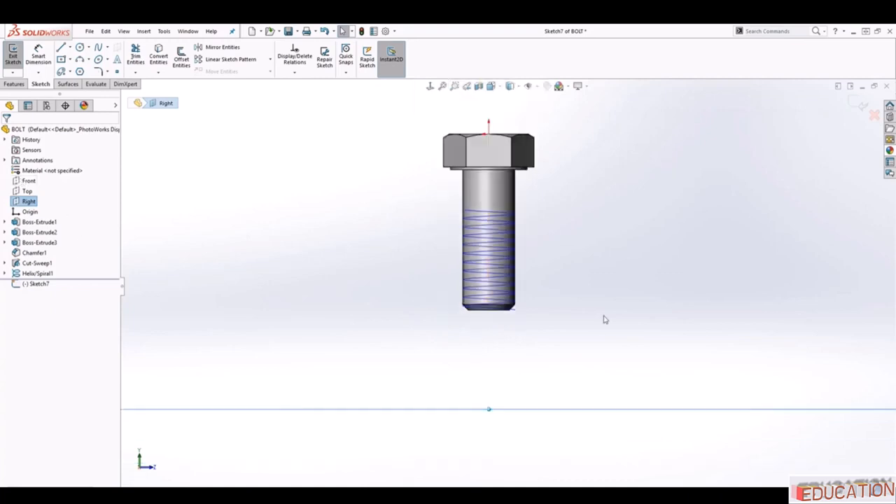
scroll(511, 266, up, 2)
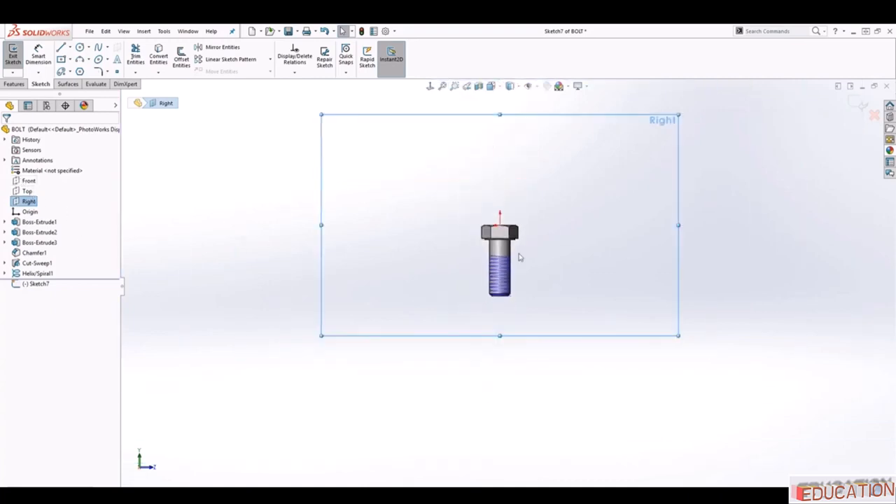
scroll(448, 210, down, 2)
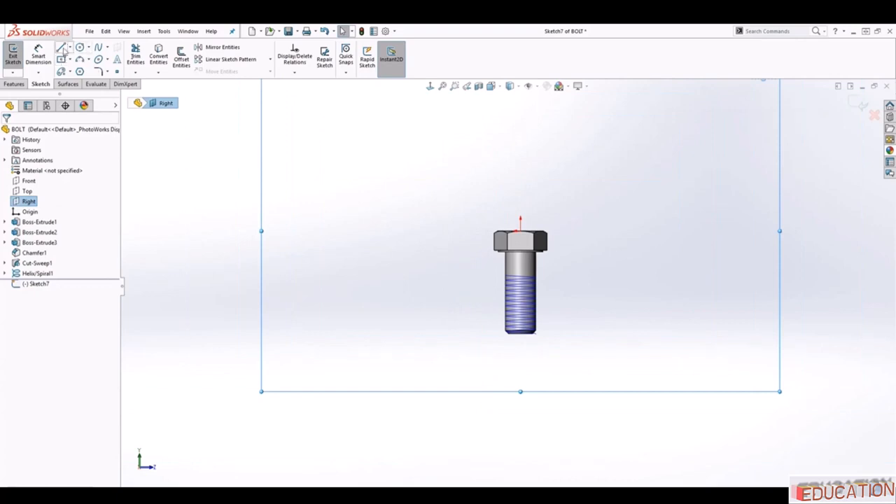
Sketch a closed trapezoid just below the helix's start at the chamfered end, with two vertical sides, the shorter about 1.6 mm long.
click(61, 47)
scroll(490, 303, down, 5)
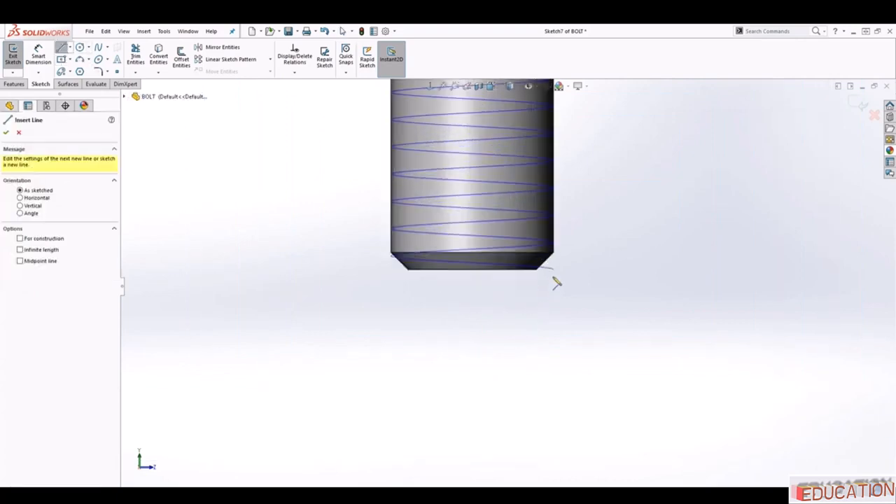
click(552, 278)
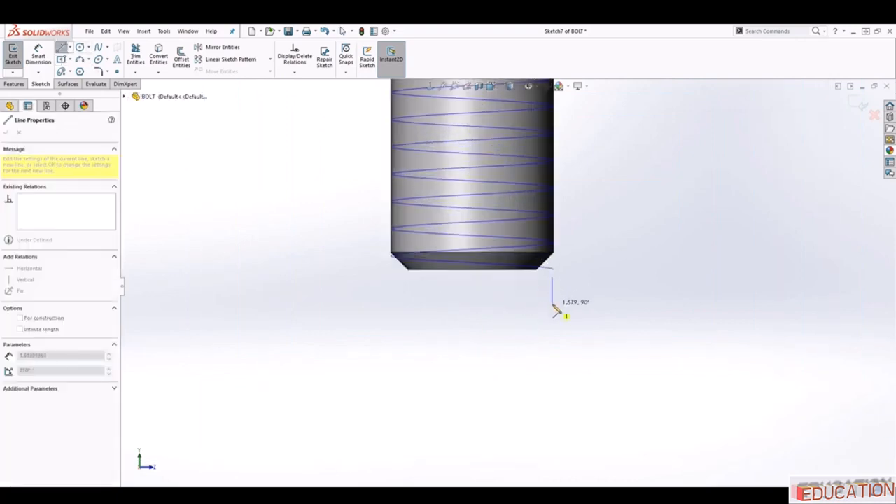
click(552, 304)
click(592, 324)
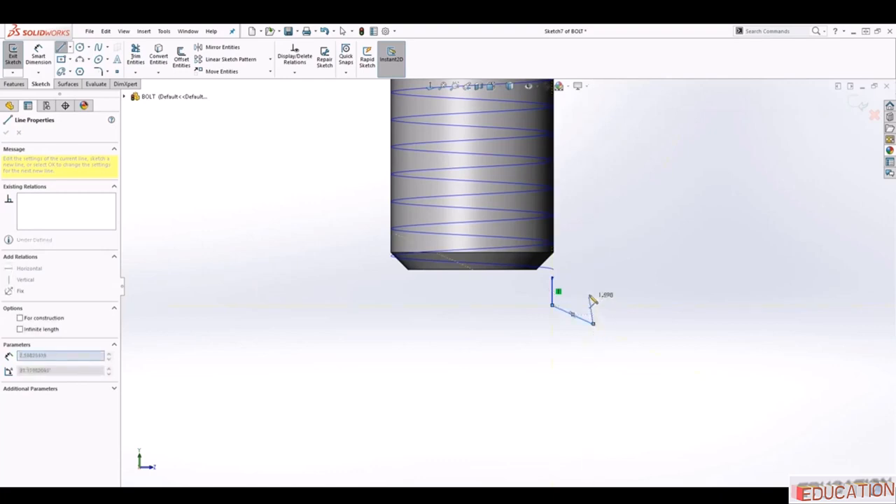
click(593, 266)
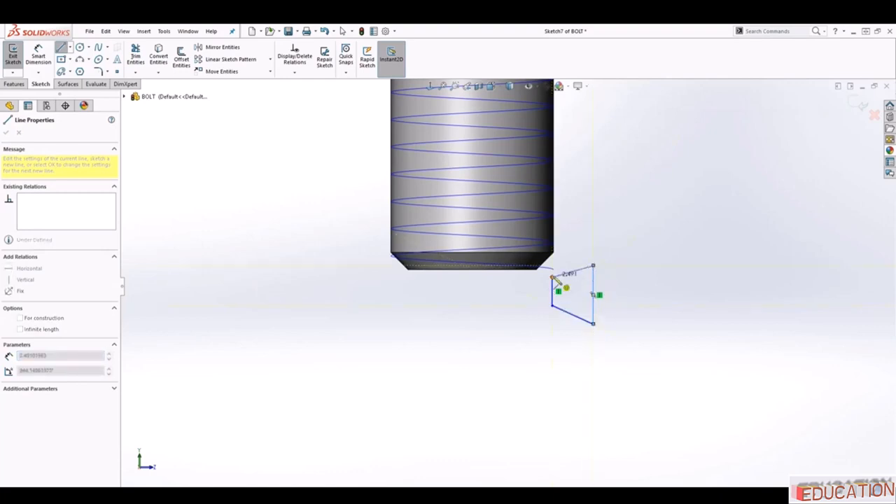
click(553, 278)
key(Escape)
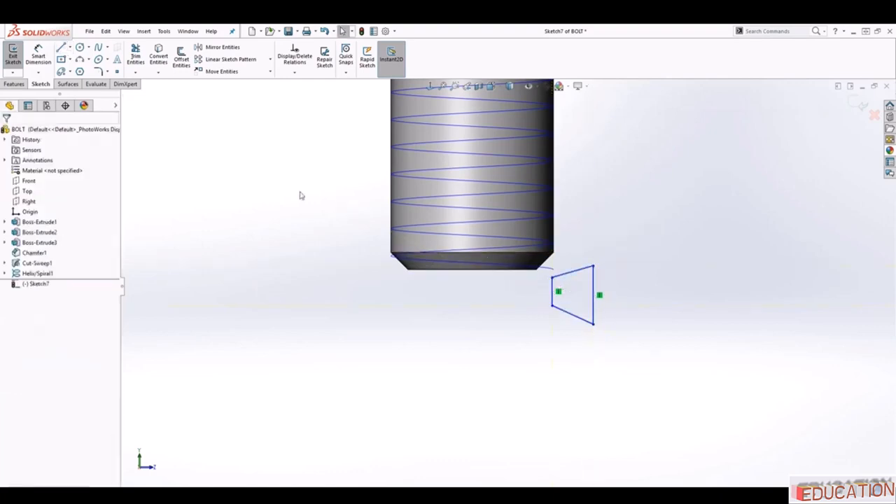
Draw a line joining the midpoints of the trapezoid's two vertical sides.
click(61, 49)
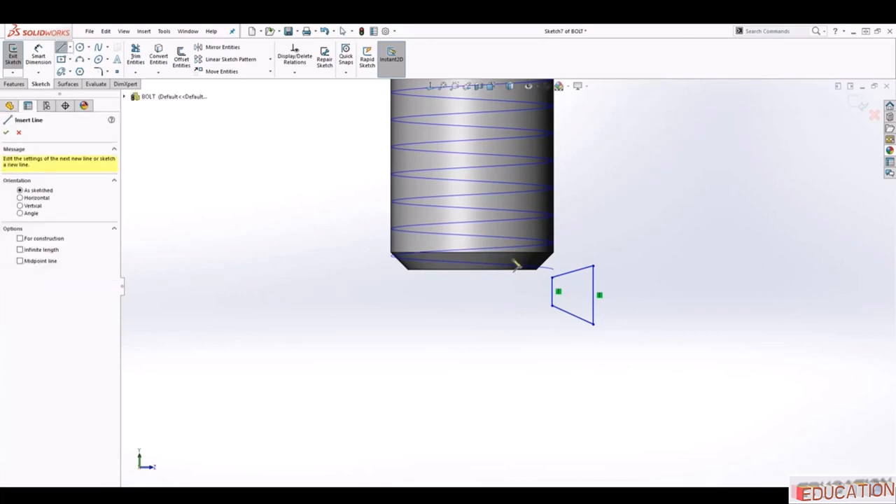
click(557, 292)
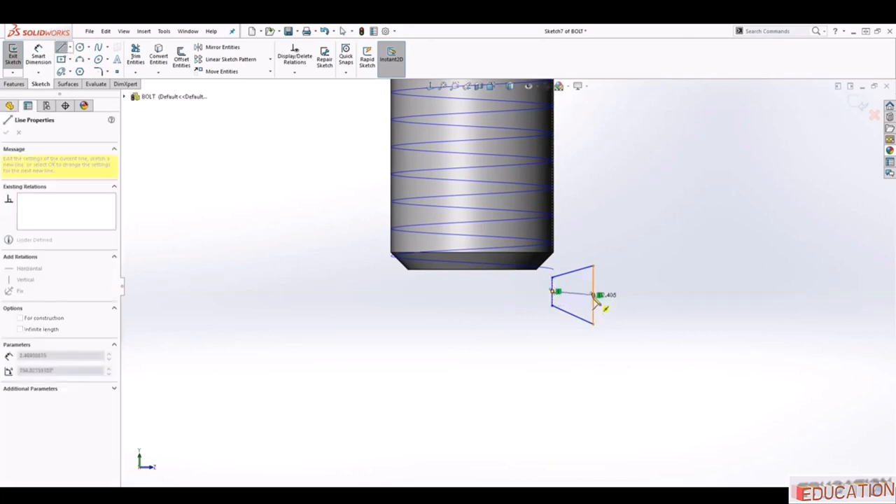
click(599, 295)
key(Escape)
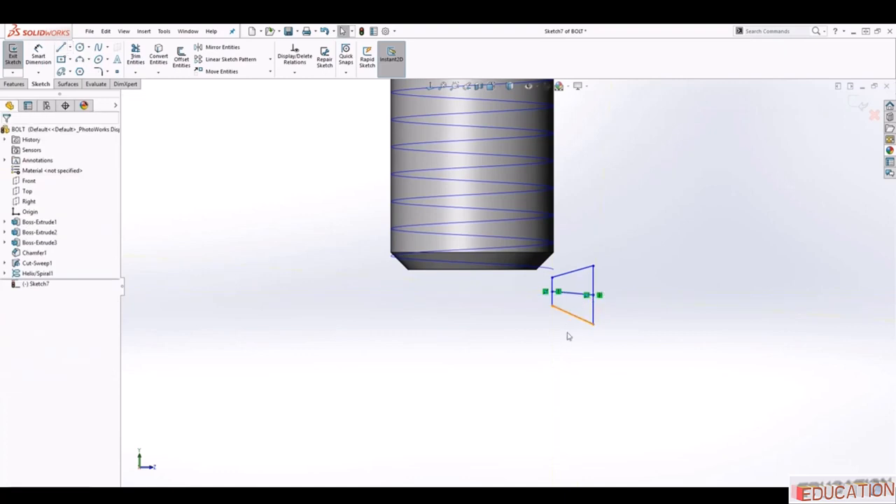
Make the line between the trapezoid's midpoints horizontal and convert it to construction geometry.
click(573, 295)
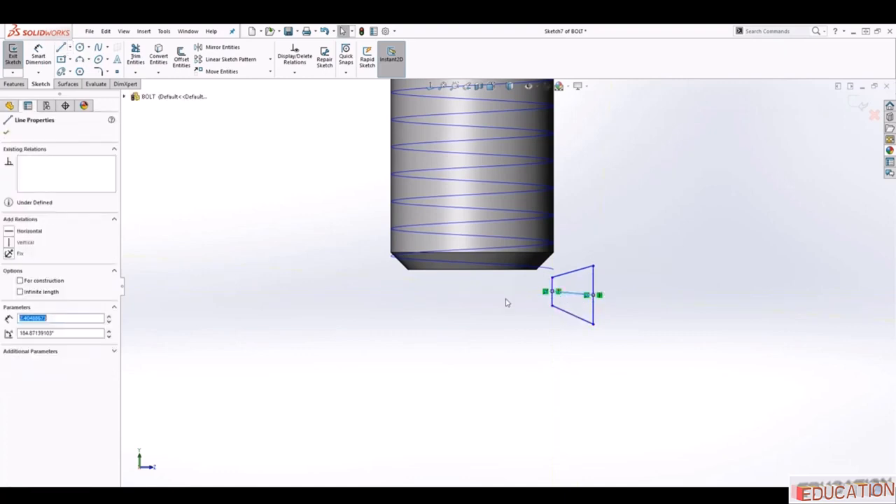
click(29, 231)
key(Escape)
scroll(580, 305, down, 3)
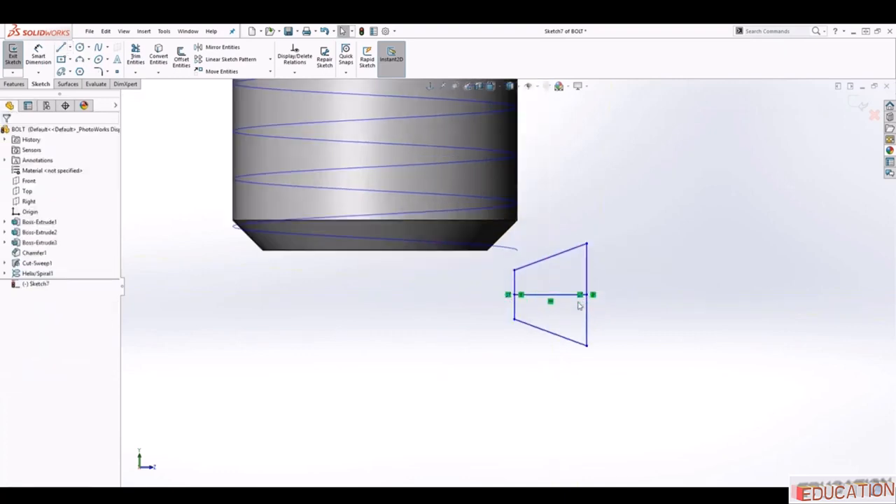
click(551, 297)
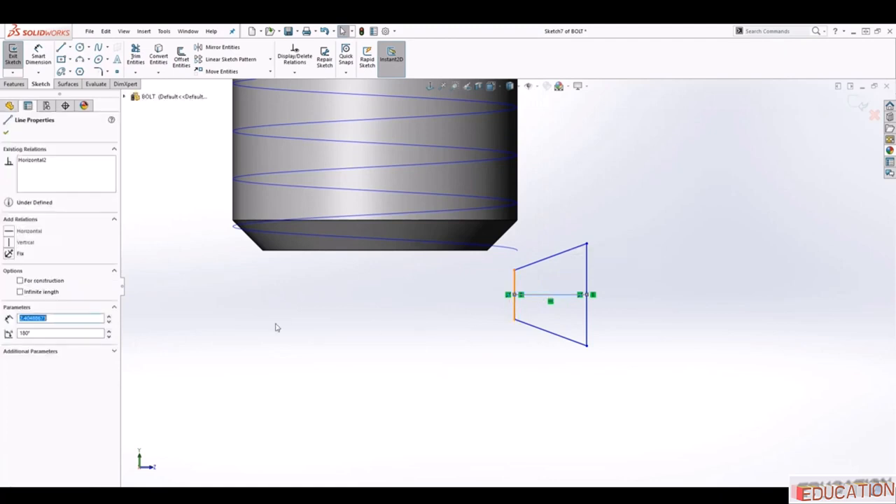
click(20, 280)
key(Escape)
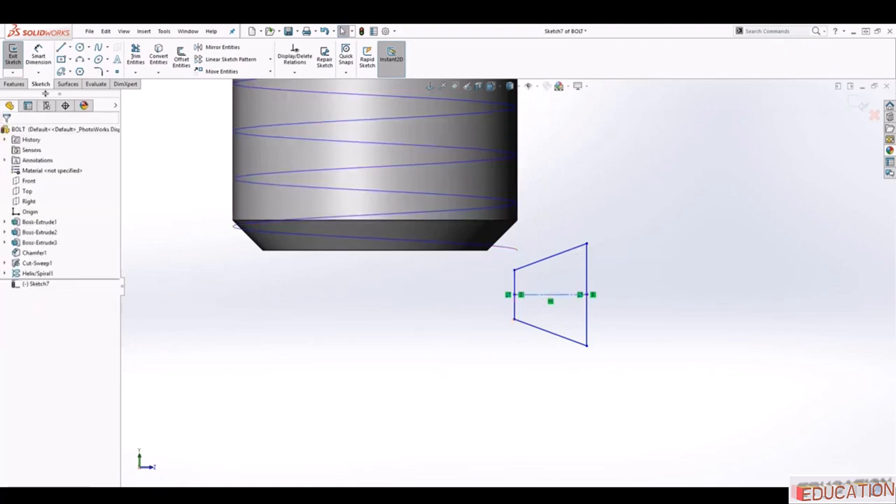
Dimension the trapezoid's shorter vertical side to 0.41 mm.
click(38, 56)
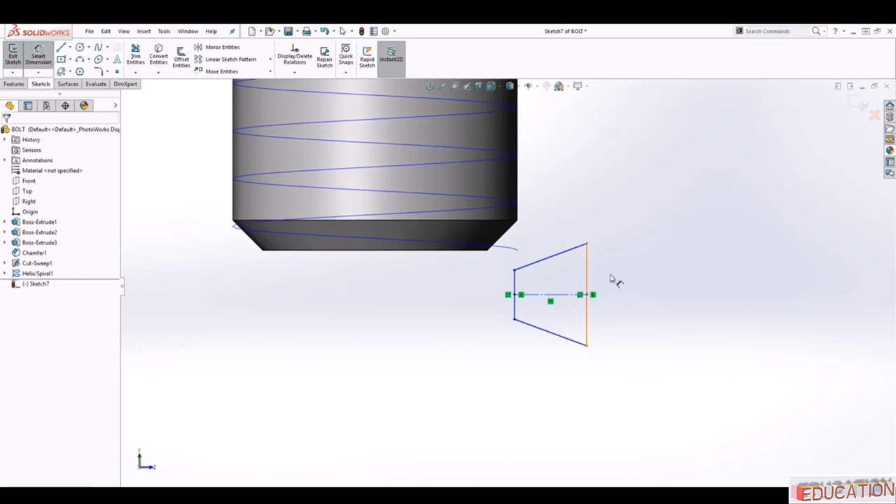
click(516, 282)
click(463, 290)
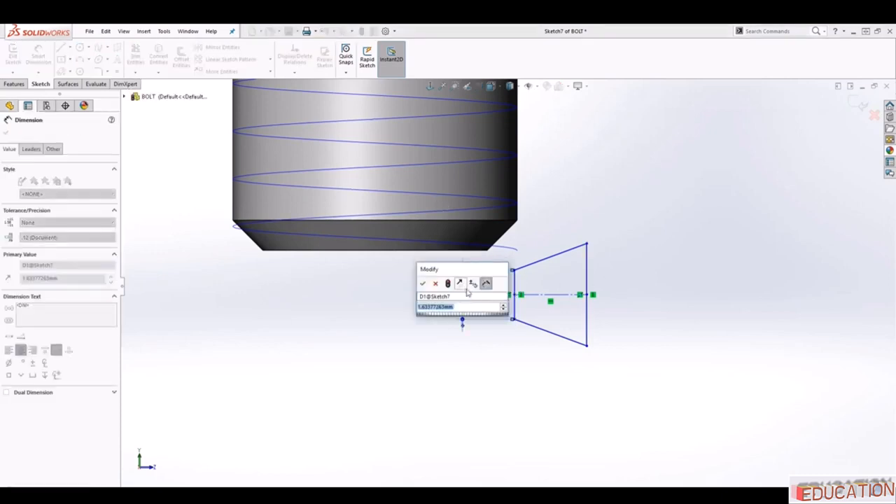
text(45)
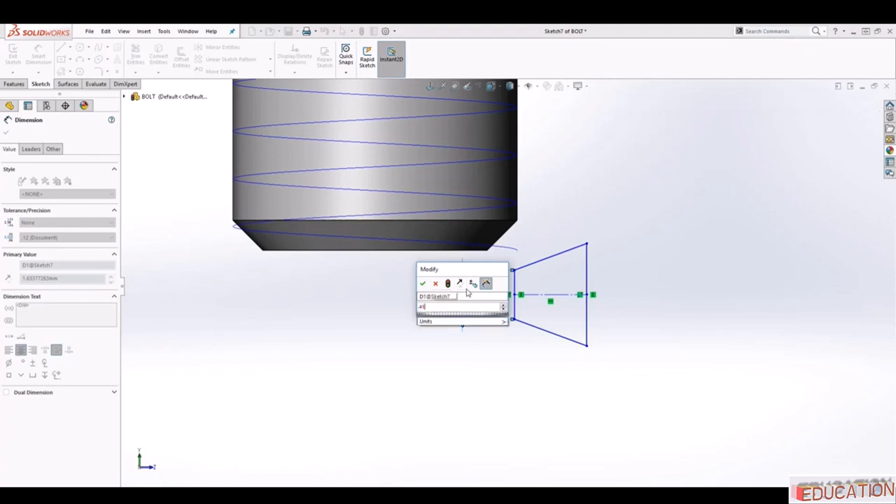
click(423, 283)
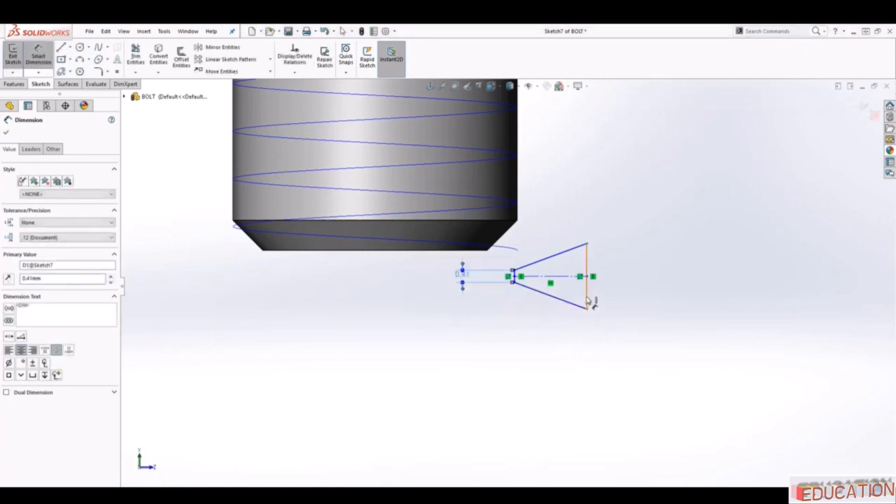
Dimension the horizontal distance between the trapezoid's two vertical sides to 0.85 mm.
click(588, 301)
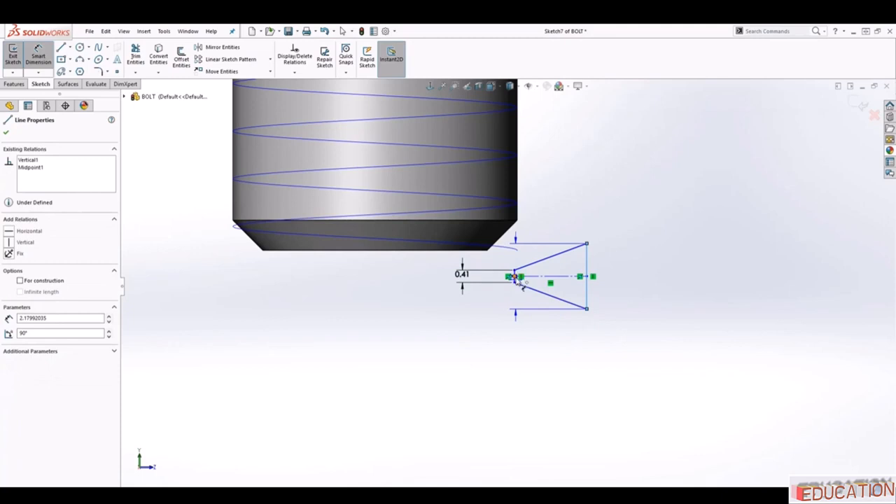
click(517, 277)
click(558, 335)
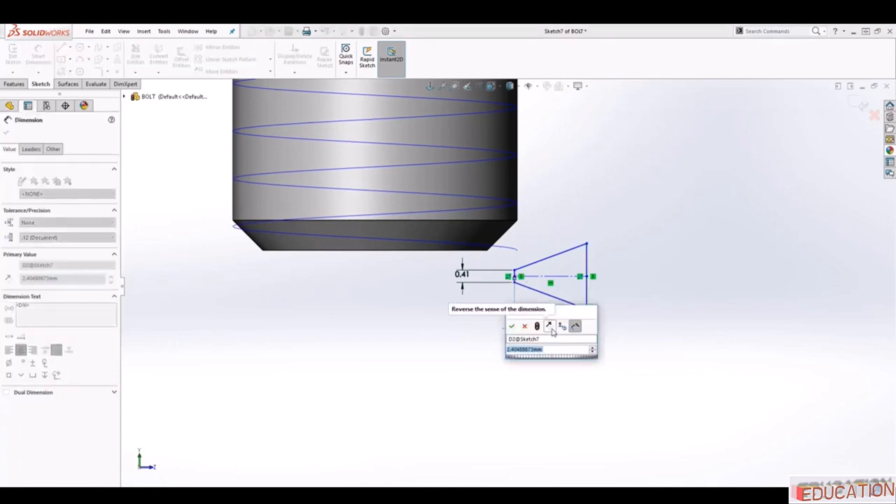
text(0.85)
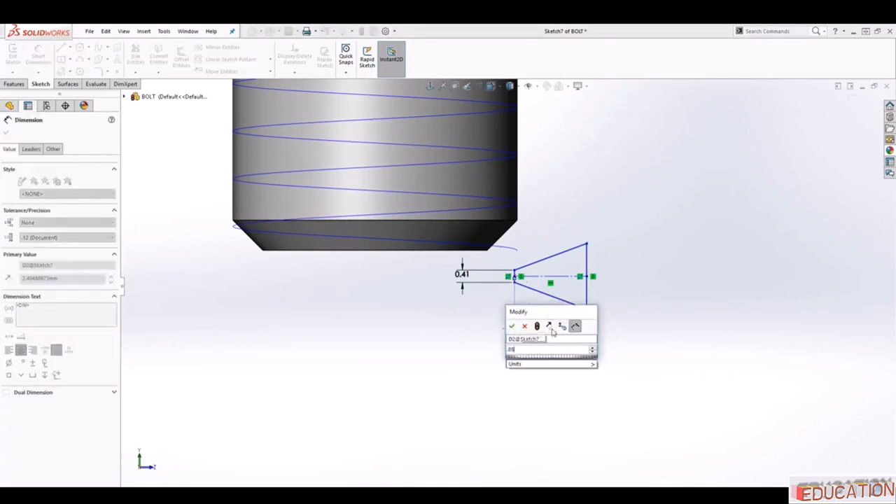
key(Return)
Dimension the angle between the trapezoid's two slanted sides to 60°.
scroll(558, 297, down, 3)
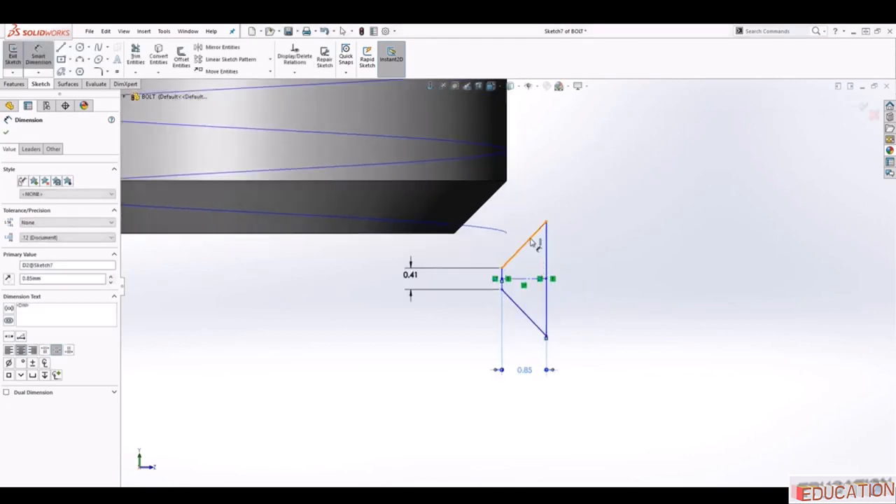
click(524, 244)
click(532, 320)
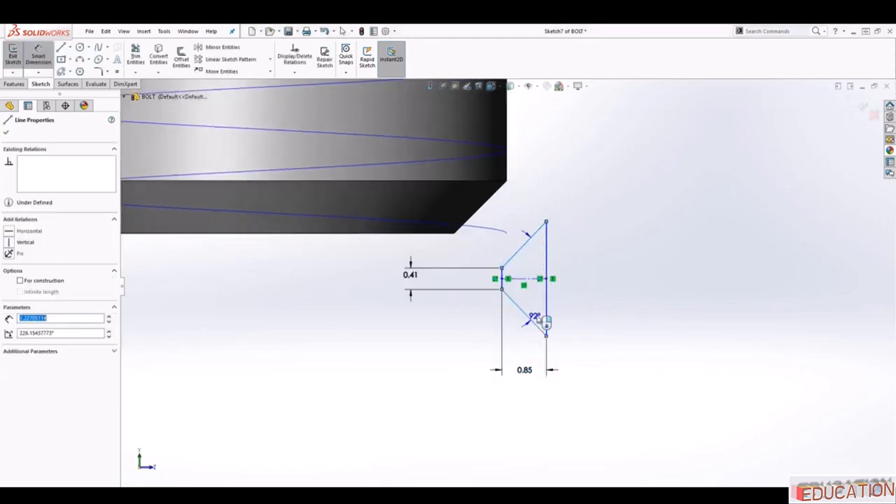
click(598, 283)
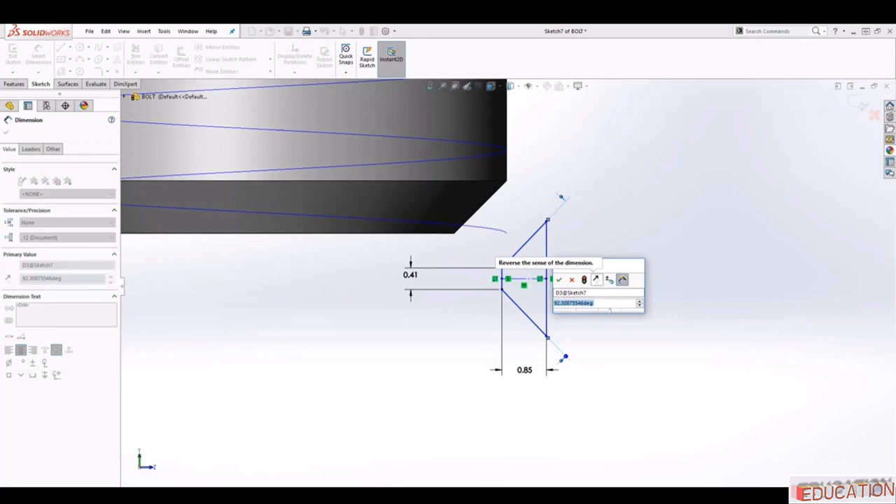
text(60)
key(Return)
key(Escape)
scroll(542, 325, up, 3)
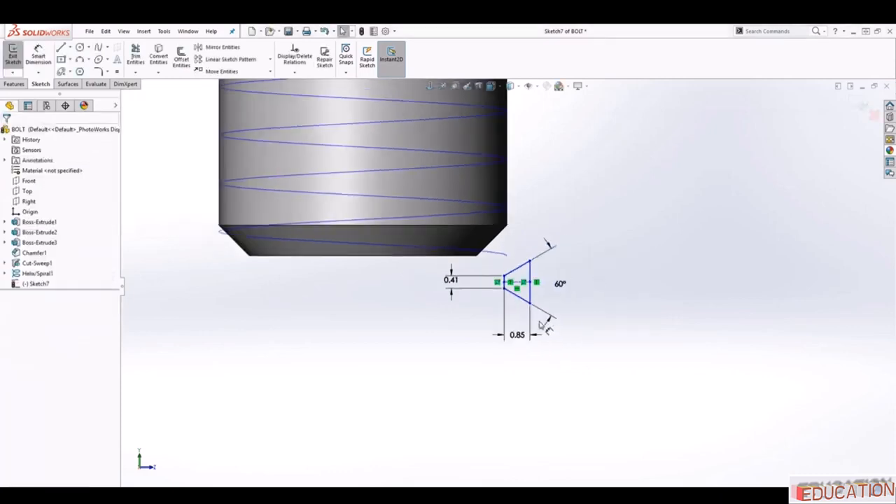
scroll(525, 277, down, 3)
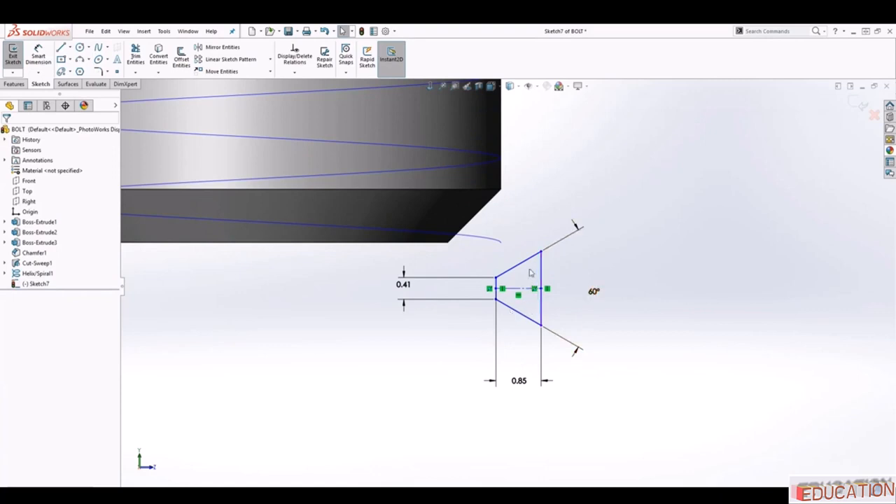
click(496, 278)
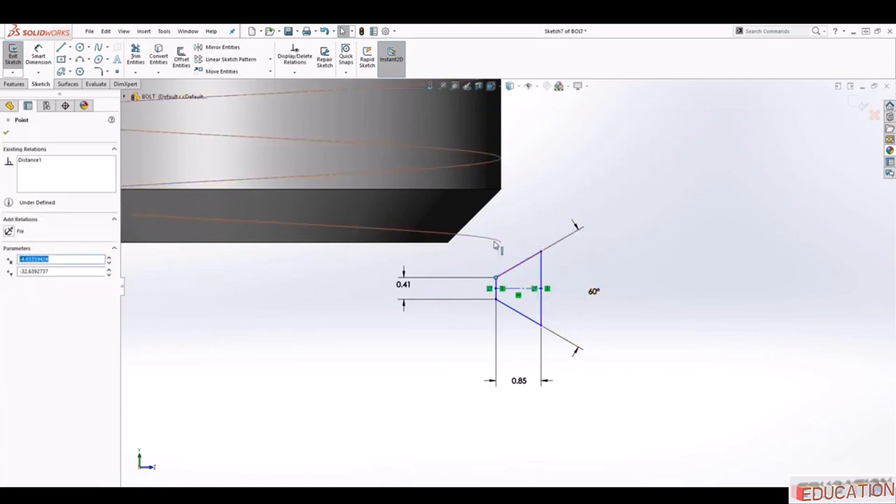
ctrl+click(500, 242)
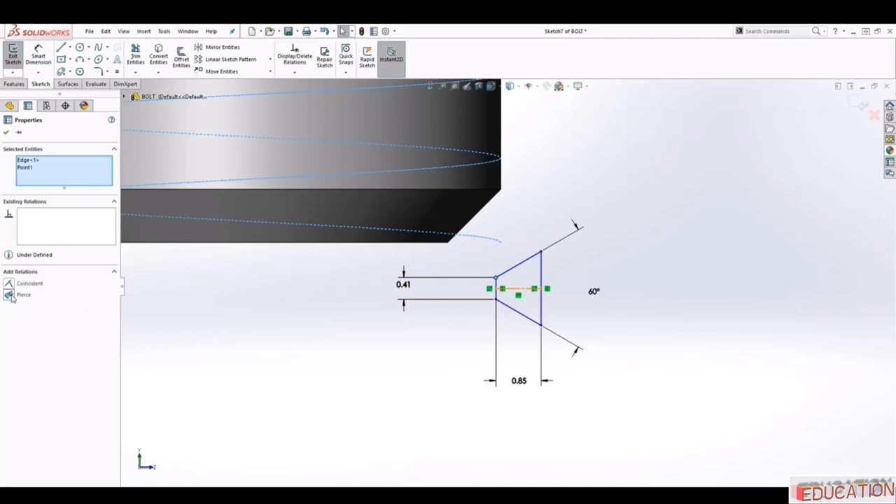
key(Escape)
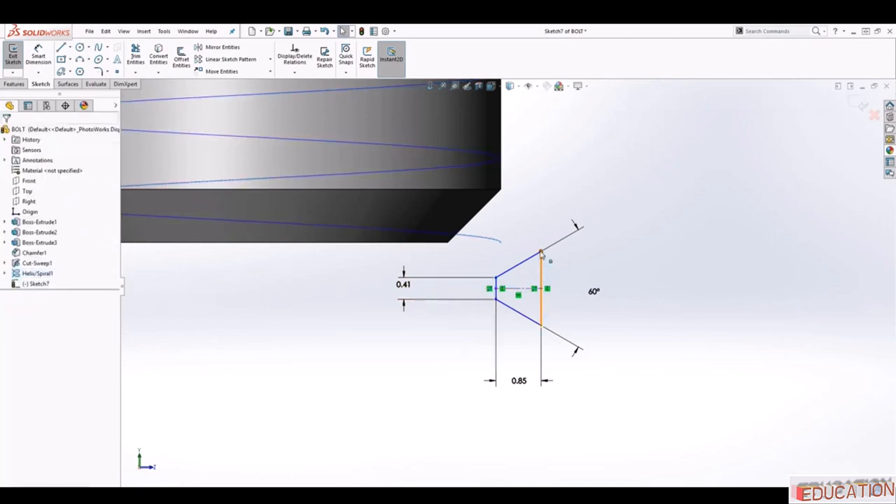
Add a Pierce relation between the upper corner of the trapezoid's longer side and the helix, and finish the sketch.
click(541, 253)
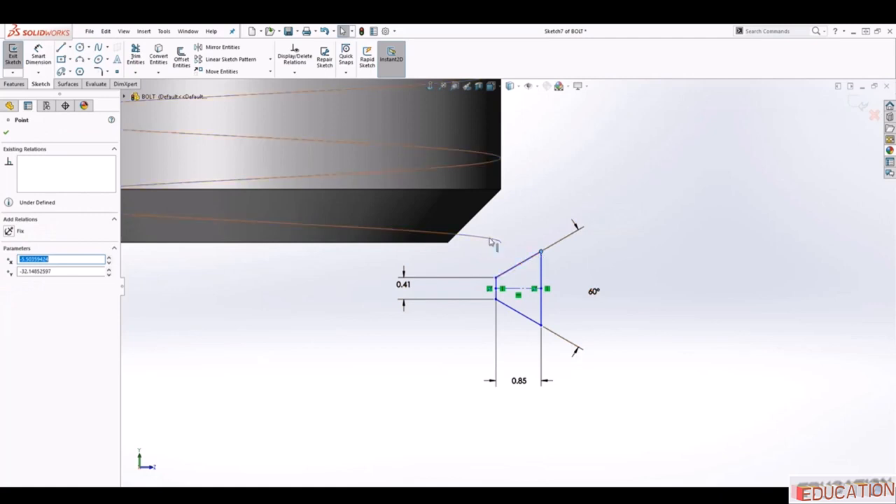
ctrl+click(492, 242)
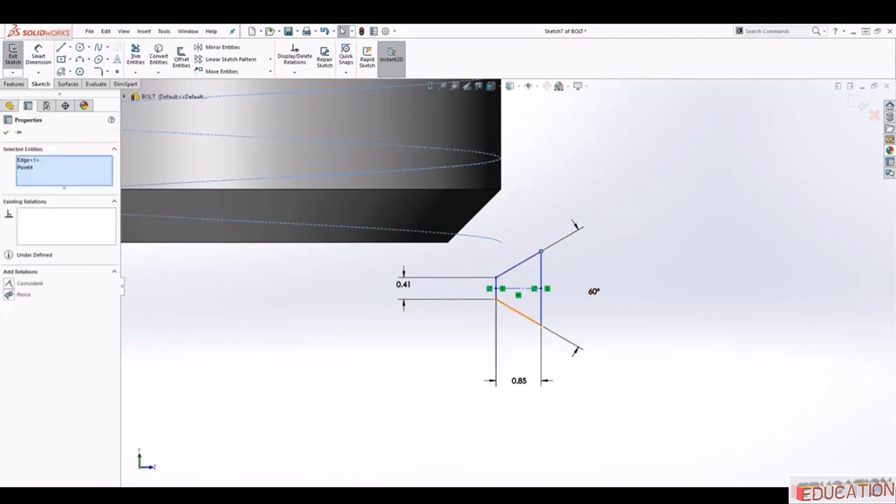
click(8, 294)
scroll(649, 310, up, 2)
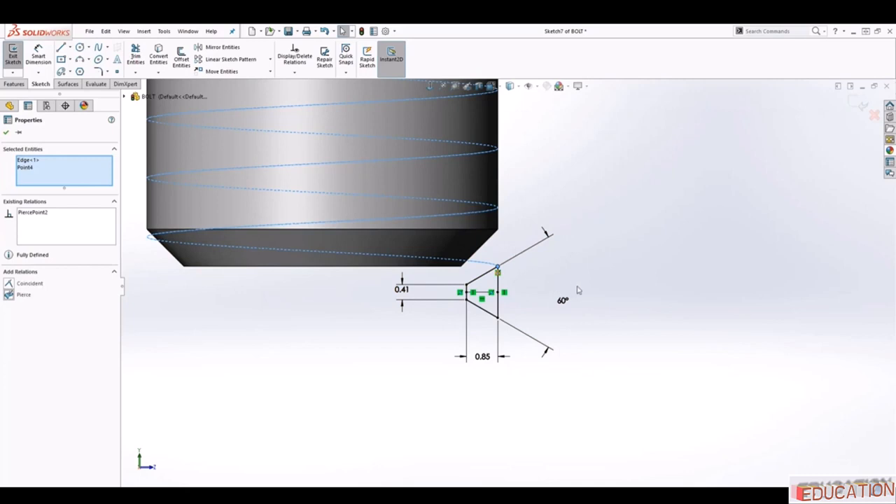
click(7, 133)
scroll(506, 285, up, 5)
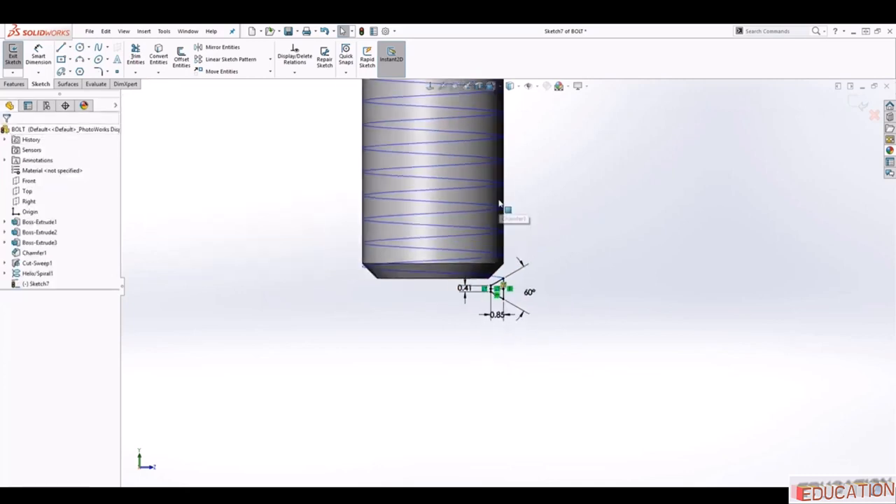
scroll(499, 204, down, 2)
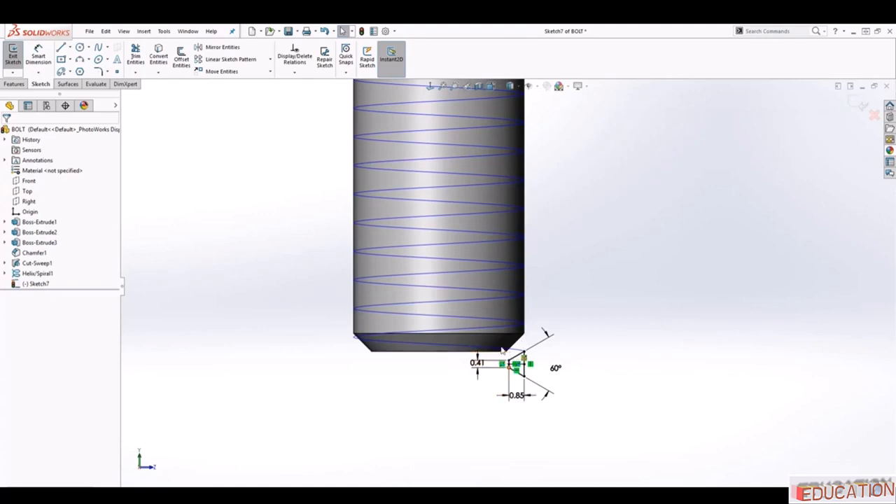
click(861, 106)
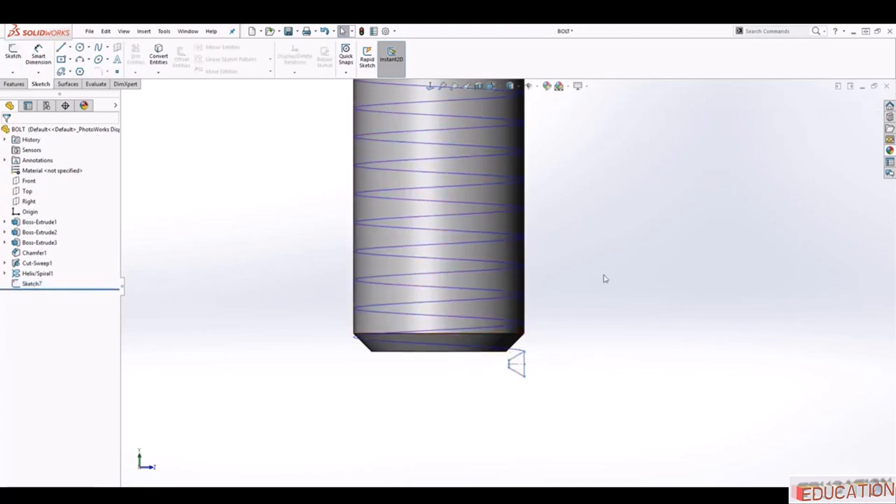
Cut the thread into the shank with a Swept Cut, using the trapezoid sketch as profile and the helix as path.
click(458, 157)
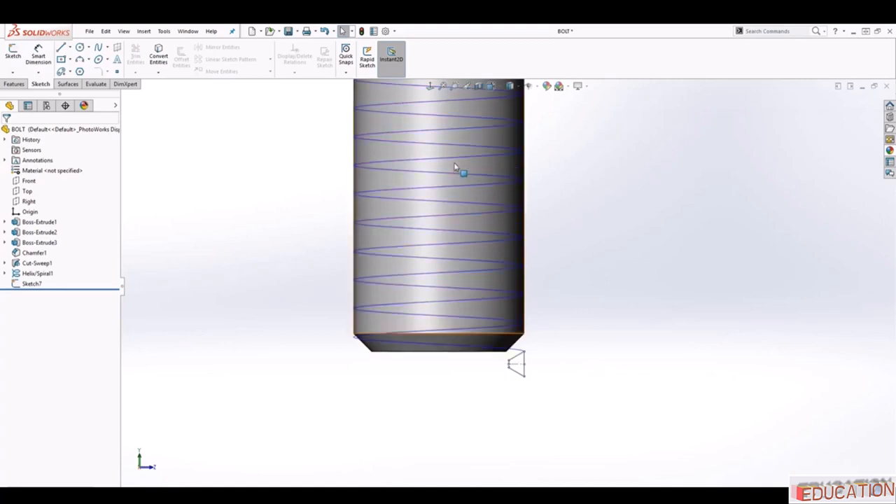
click(13, 84)
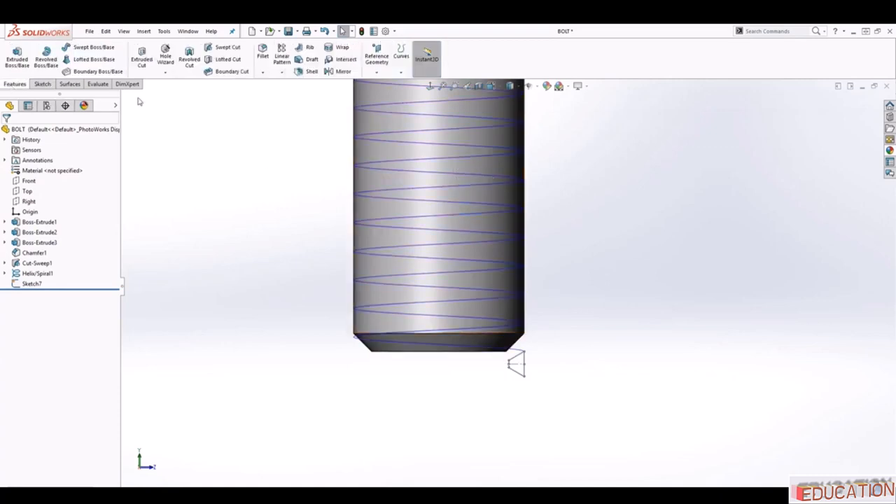
click(224, 47)
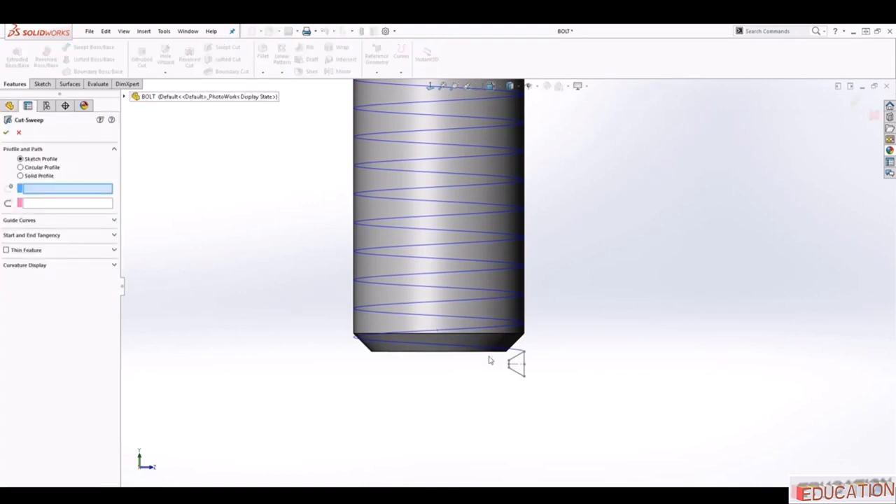
scroll(513, 373, down, 2)
click(517, 371)
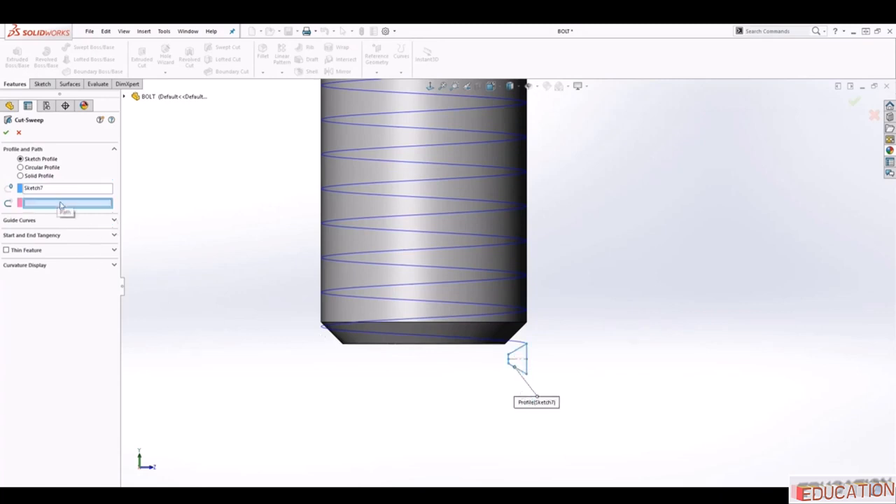
click(412, 221)
scroll(584, 276, up, 5)
scroll(578, 238, down, 2)
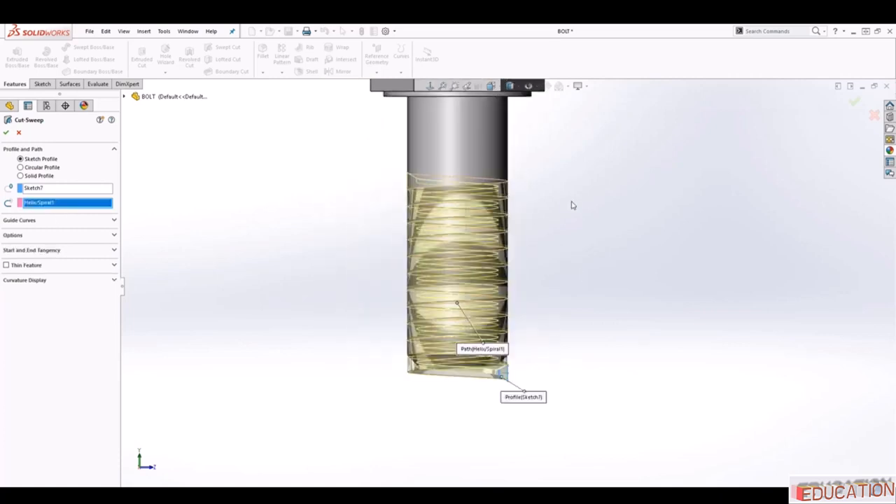
middle_drag(572, 203, 539, 201)
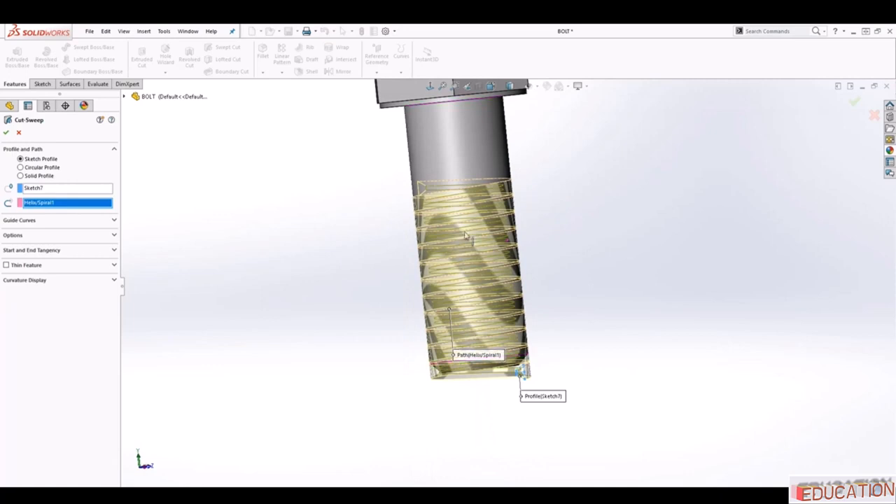
key(Return)
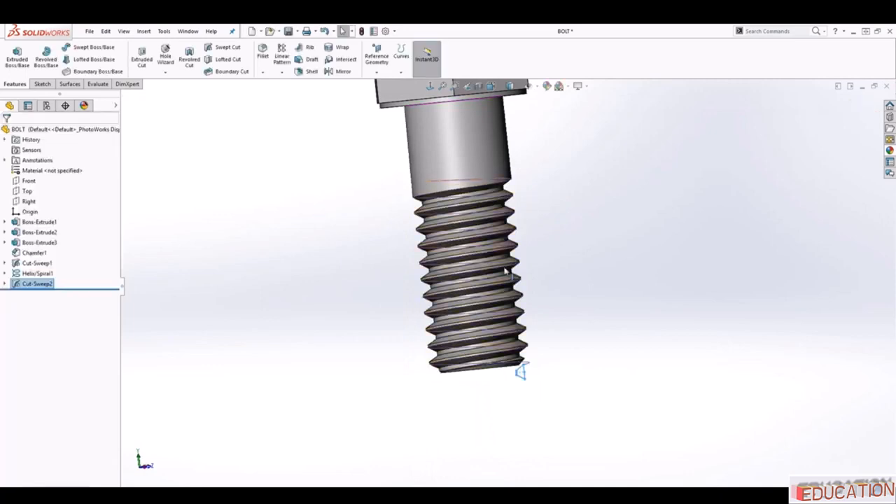
Hide the helix curve on the threaded shank.
scroll(570, 260, down, 3)
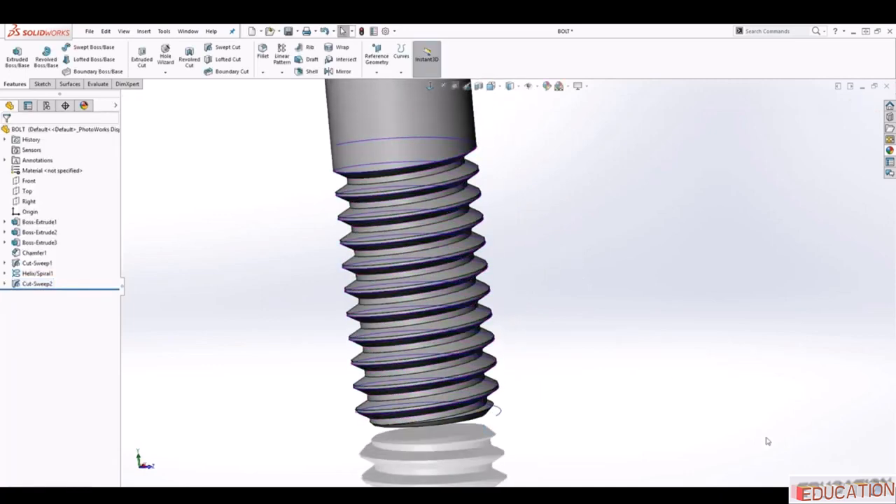
right_click(37, 274)
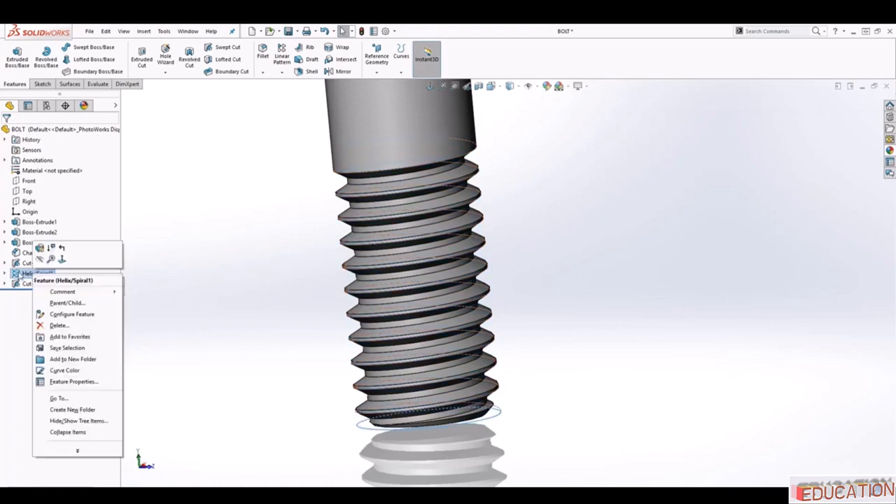
click(40, 260)
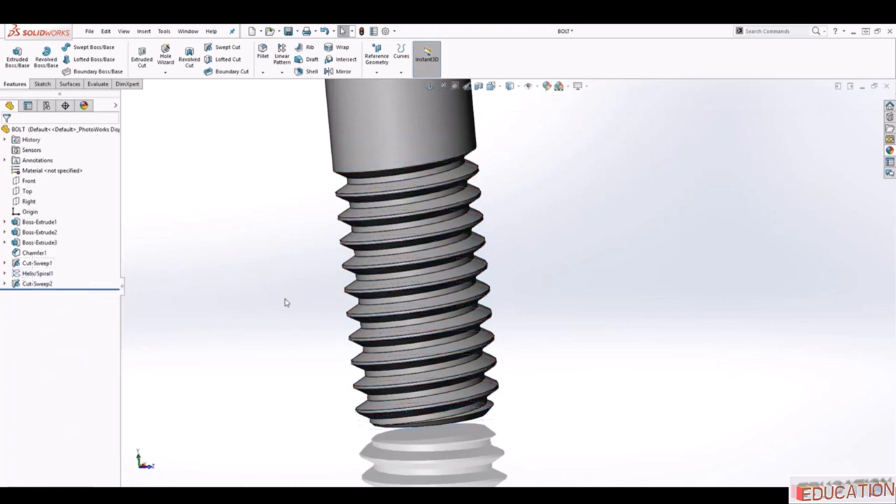
Examine the cut thread along the shank from several sides, including where it ends below the plain shank.
scroll(286, 303, up, 2)
middle_drag(480, 324, 459, 254)
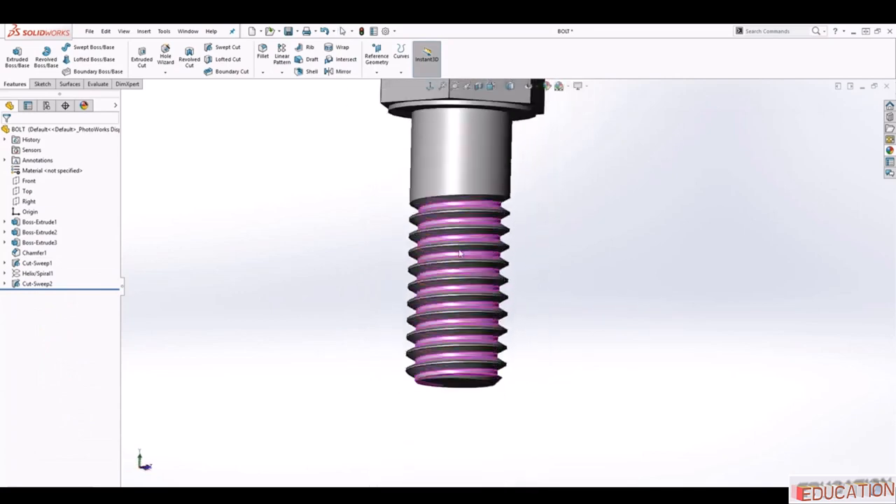
scroll(540, 320, down, 3)
middle_drag(539, 320, 521, 296)
middle_drag(486, 293, 531, 348)
scroll(536, 356, up, 4)
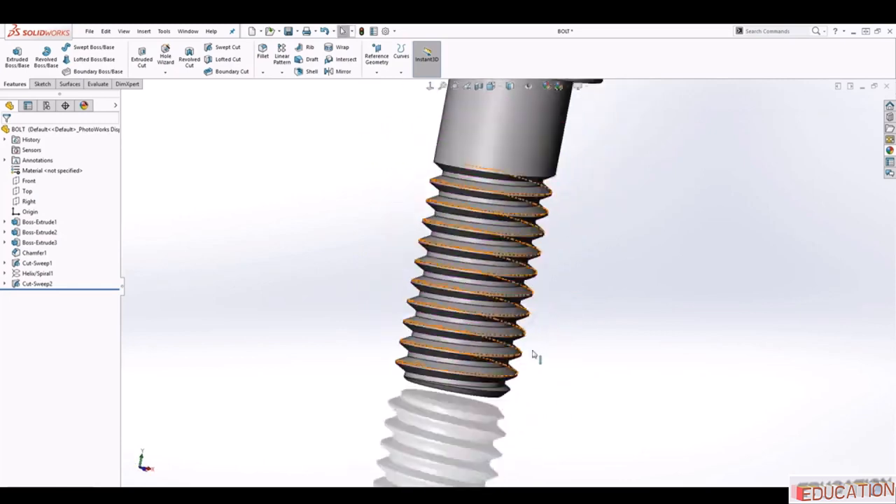
scroll(562, 301, down, 1)
middle_drag(563, 303, 782, 460)
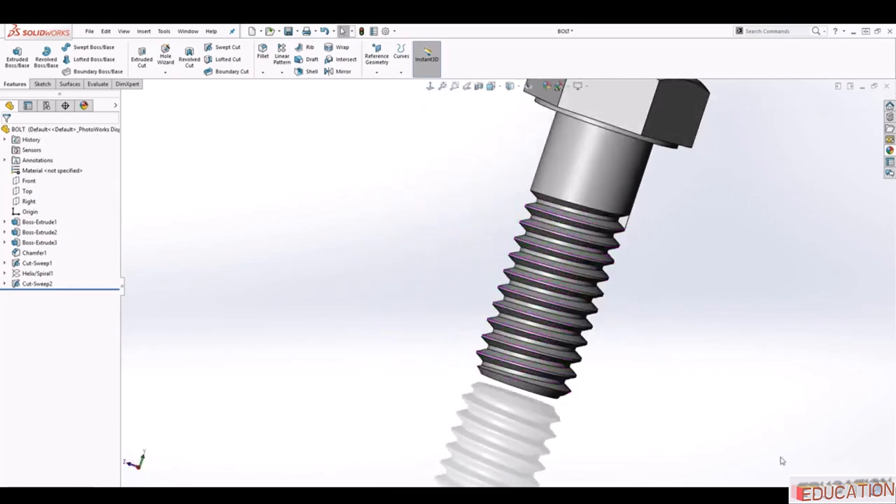
Start a sketch on the flat trapezoidal face at the thread's upper end and convert its edges into sketch entities.
scroll(638, 231, down, 1)
scroll(638, 231, up, 2)
scroll(562, 222, down, 5)
scroll(551, 284, down, 1)
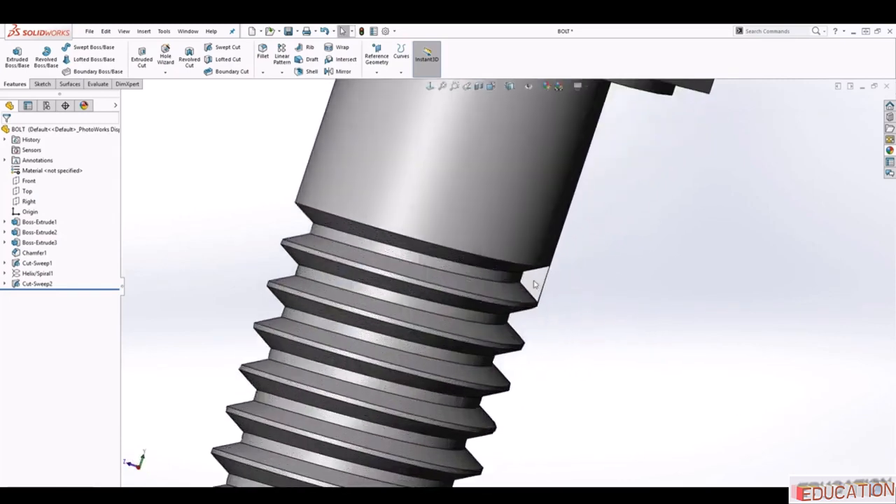
click(536, 280)
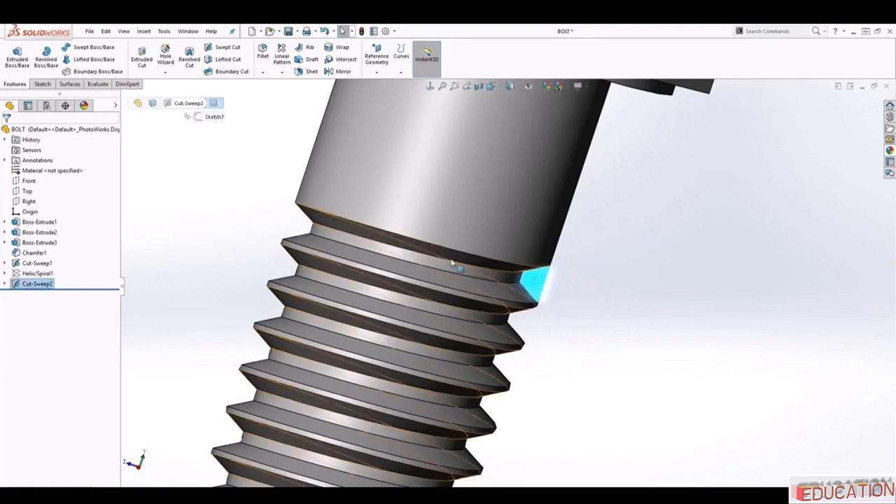
click(40, 85)
click(12, 54)
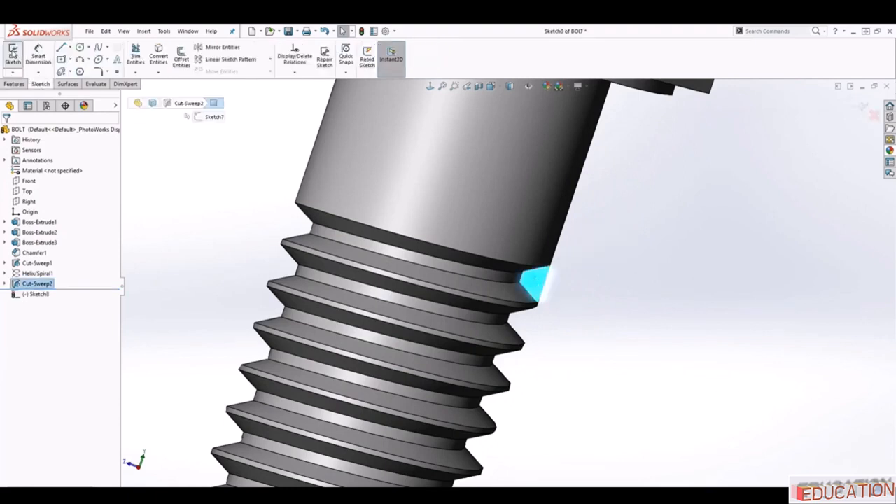
click(160, 56)
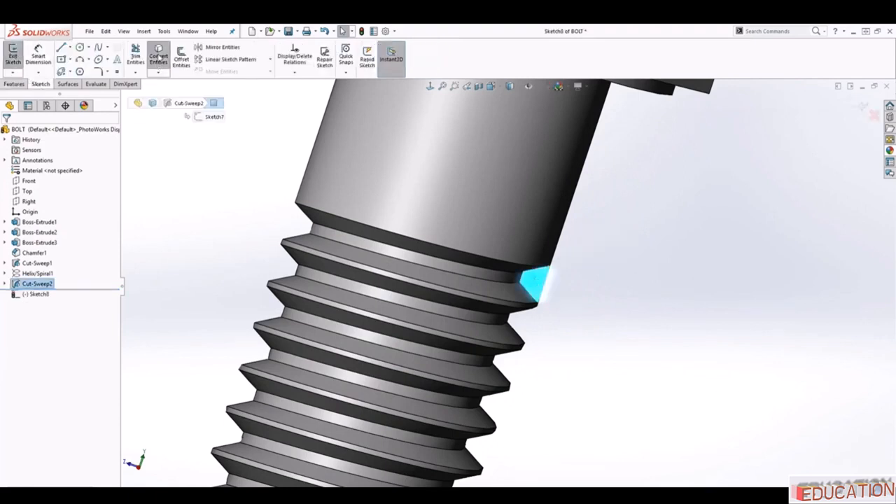
scroll(504, 259, down, 3)
scroll(501, 257, down, 2)
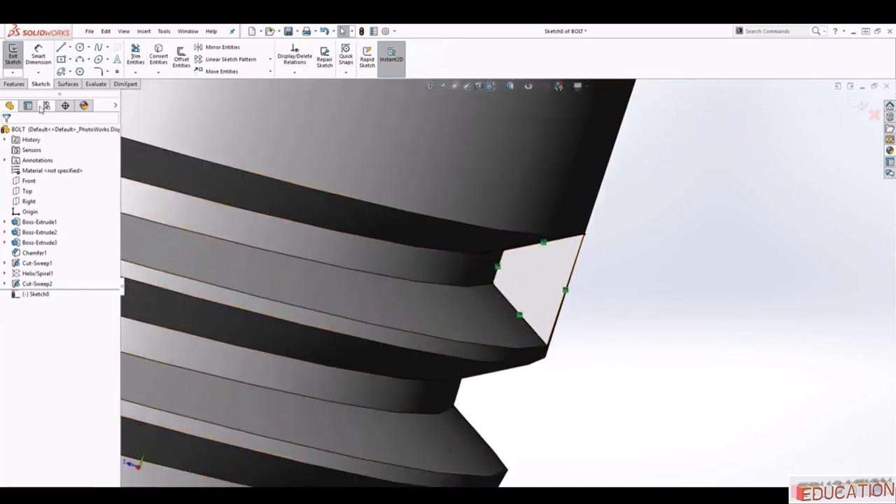
Cut the converted trapezoid out of the shank with an Extruded Cut set to Through All.
click(15, 84)
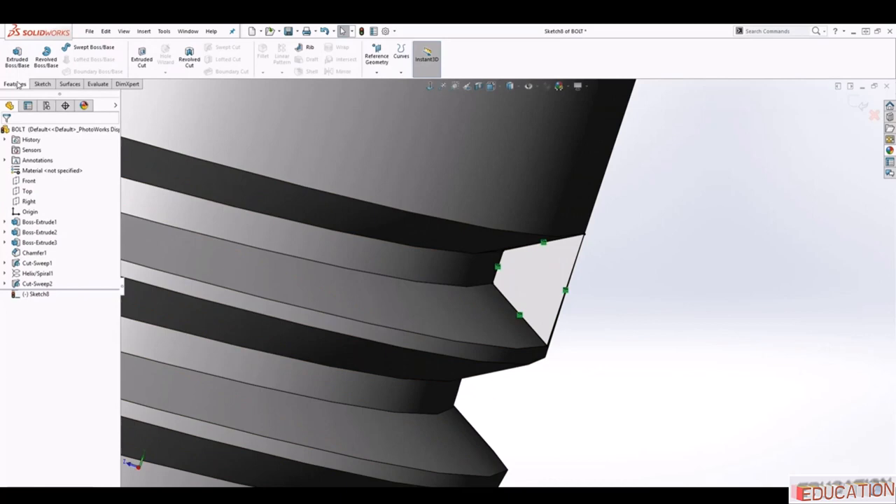
click(141, 56)
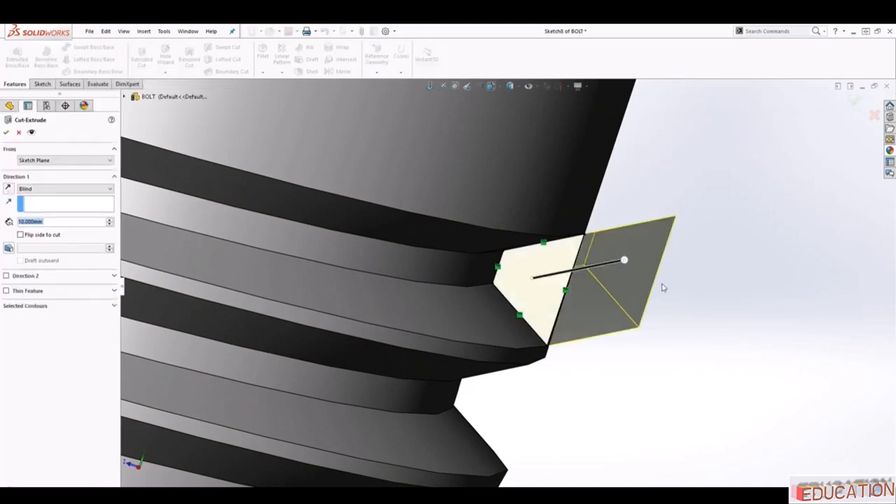
middle_drag(712, 309, 575, 260)
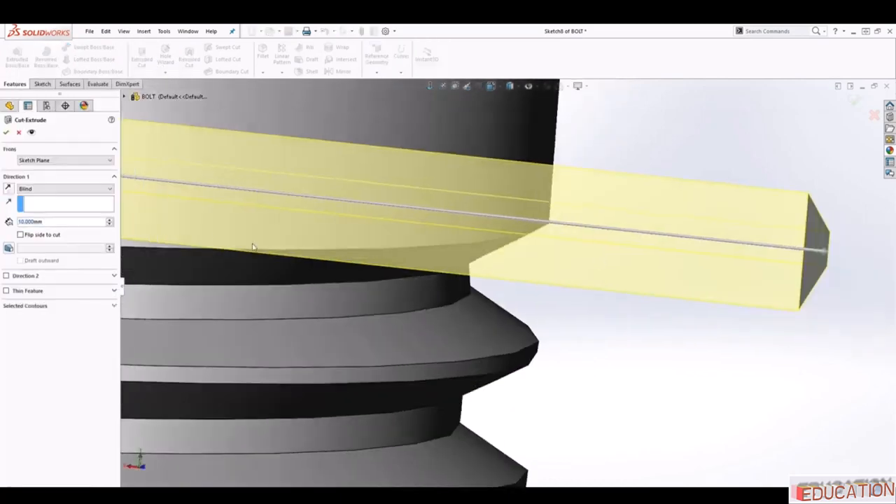
click(51, 189)
click(49, 197)
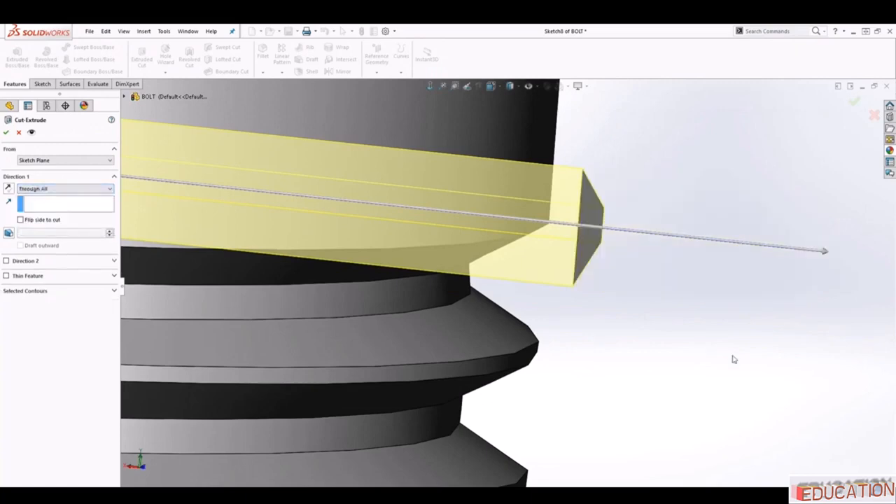
mouse_move(734, 359)
middle_down()
mouse_move(628, 352)
mouse_move(726, 337)
mouse_move(743, 364)
middle_up()
scroll(686, 388, up, 6)
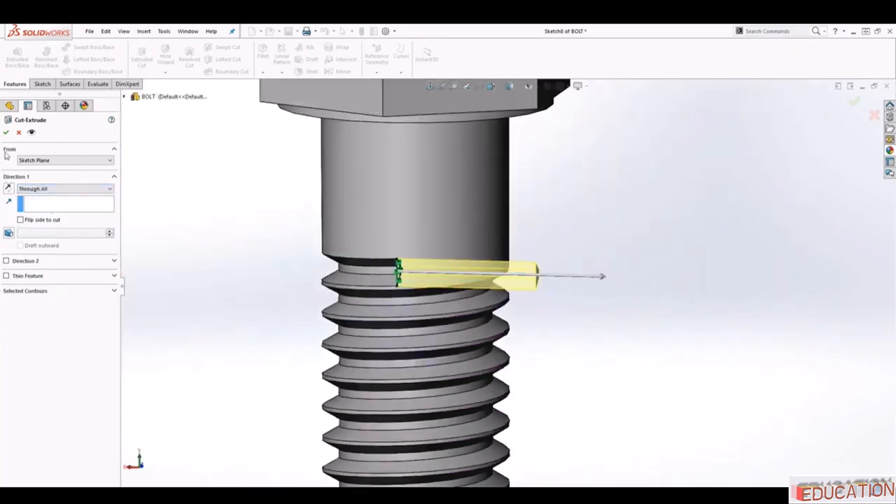
click(5, 131)
scroll(534, 357, up, 3)
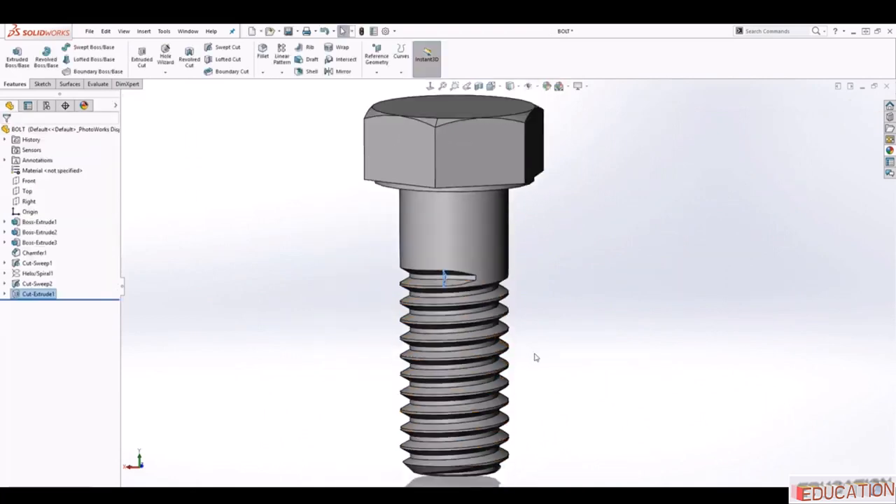
click(562, 347)
Inspect the finished bolt from above and below, checking the head, the shank and the thread run-out.
scroll(562, 347, up, 2)
middle_drag(563, 348, 315, 374)
middle_drag(553, 200, 476, 243)
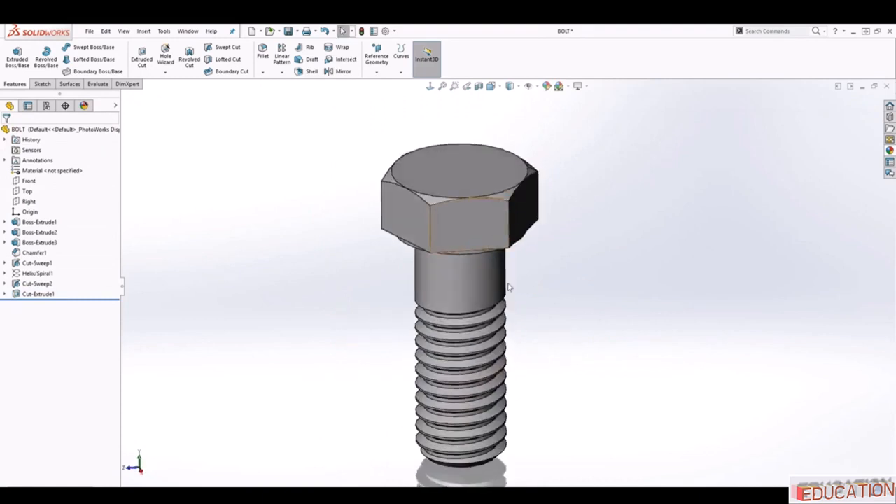
scroll(522, 364, up, 2)
middle_drag(522, 364, 440, 366)
scroll(394, 344, down, 3)
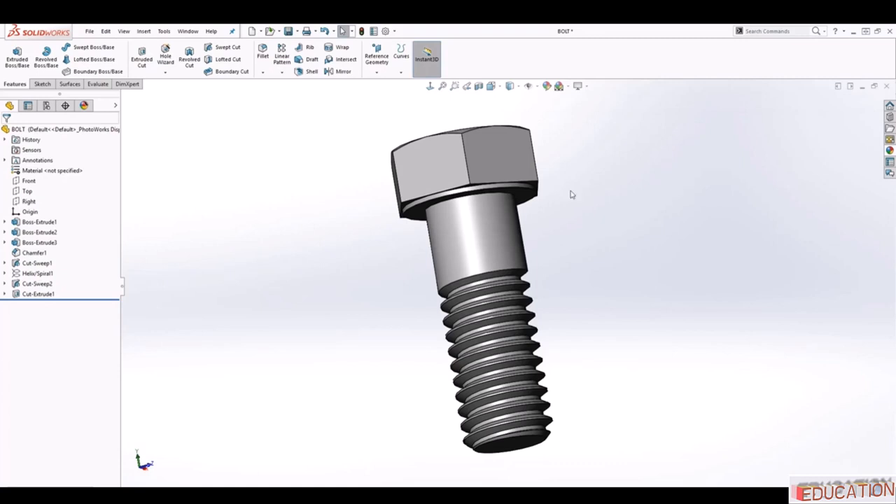
middle_drag(572, 197, 493, 267)
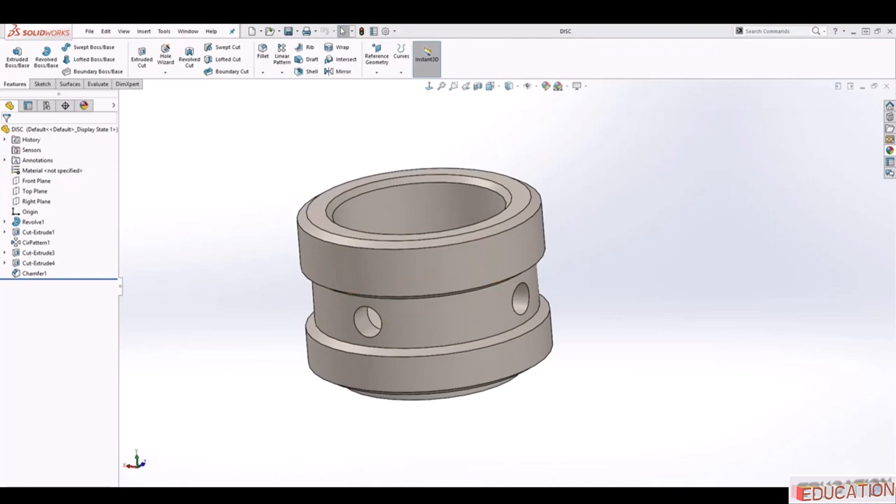
Switch to the GASKET part and review the part files in the Check Valve folder in File Explorer.
mouse_move(262, 494)
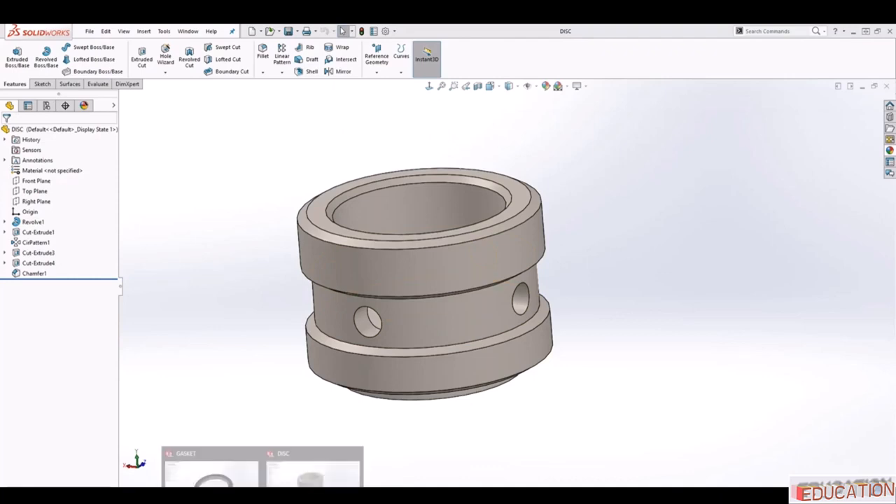
click(212, 470)
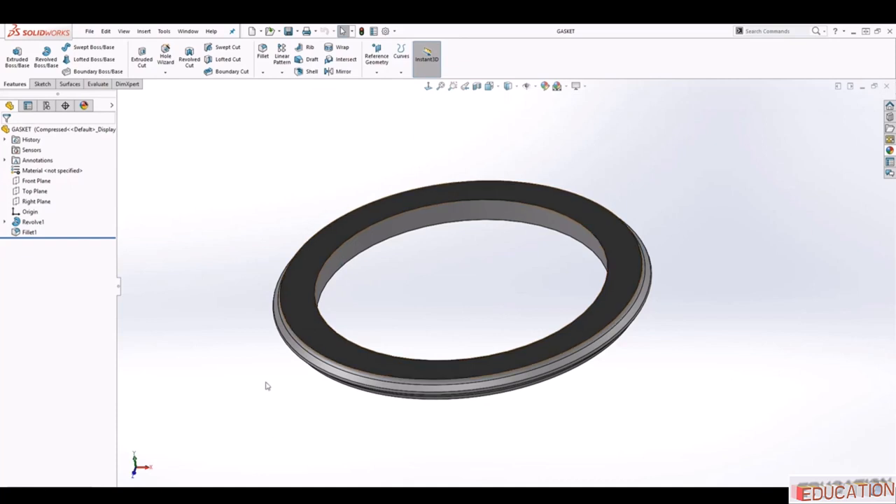
click(199, 494)
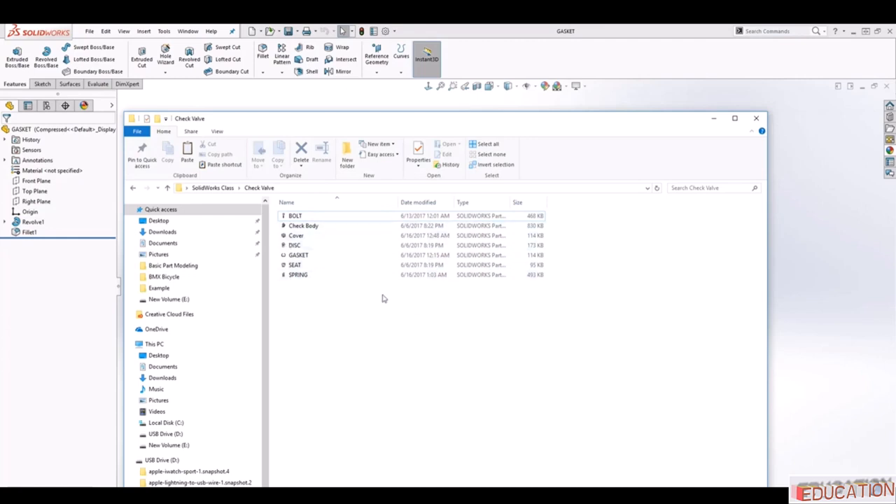
click(713, 118)
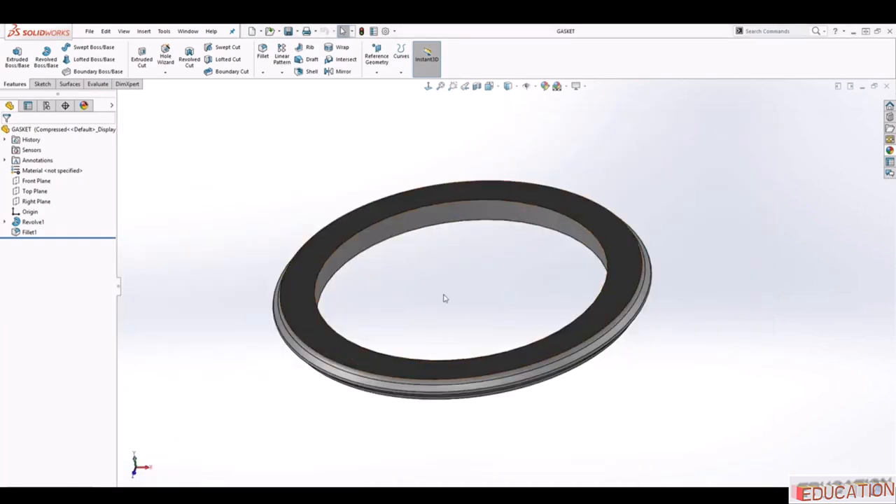
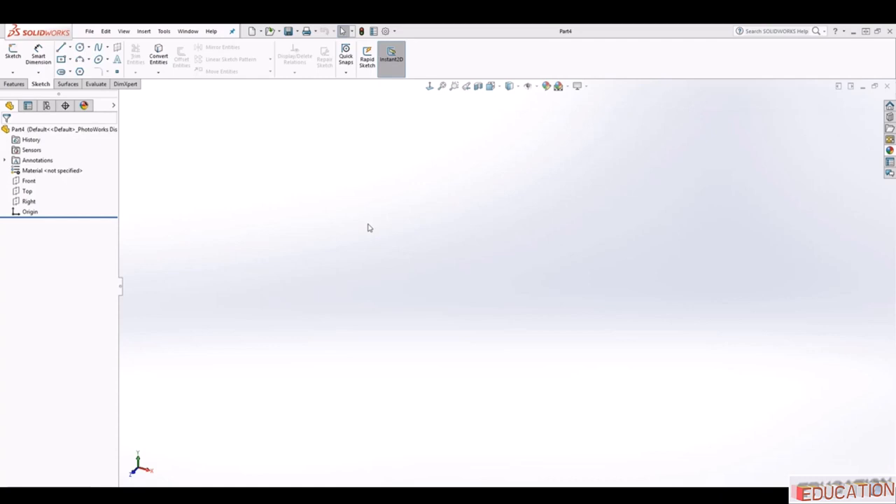
Sketch an ellipse centred on the origin on the Top plane, with a horizontal half-axis of about 1.42.
click(26, 194)
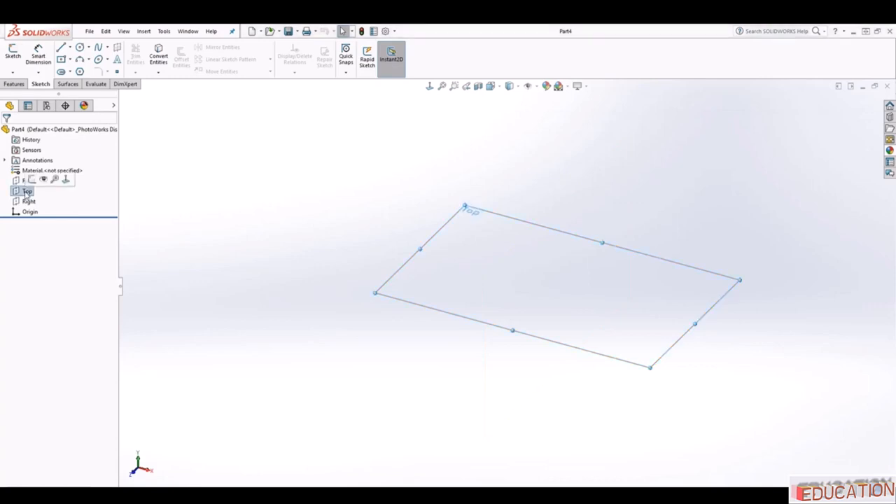
click(14, 52)
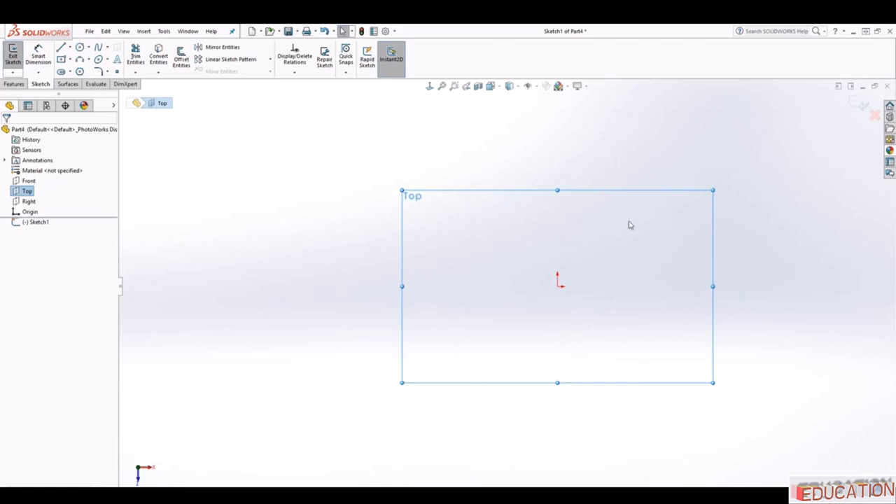
scroll(658, 269, down, 1)
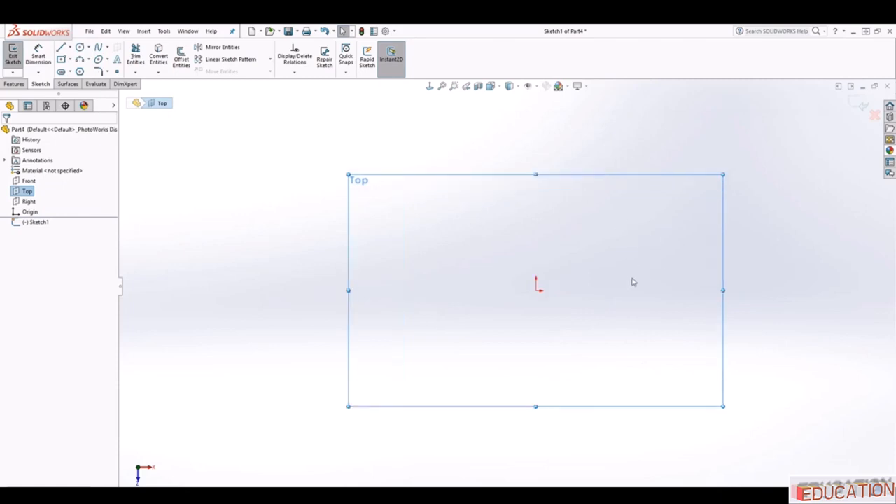
scroll(587, 230, down, 1)
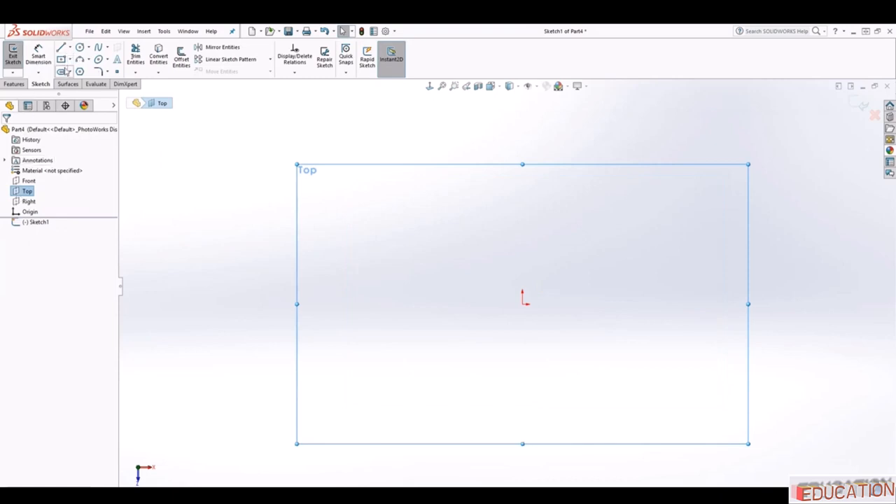
click(99, 59)
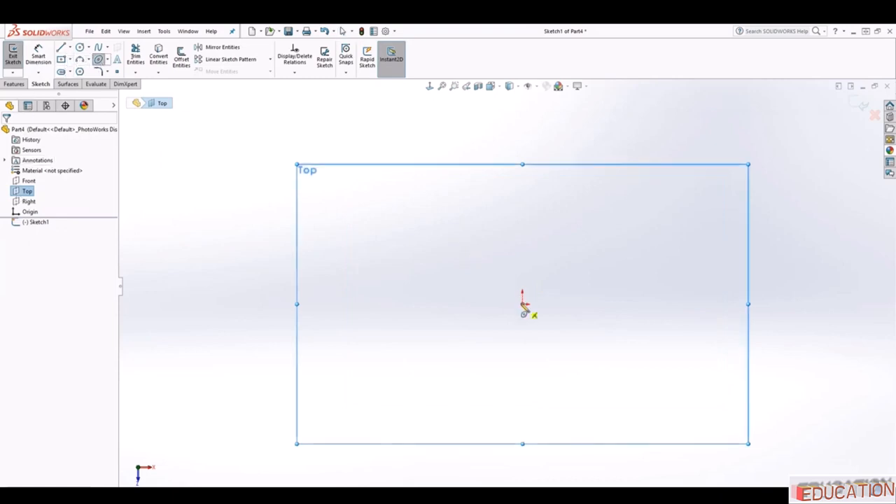
click(523, 304)
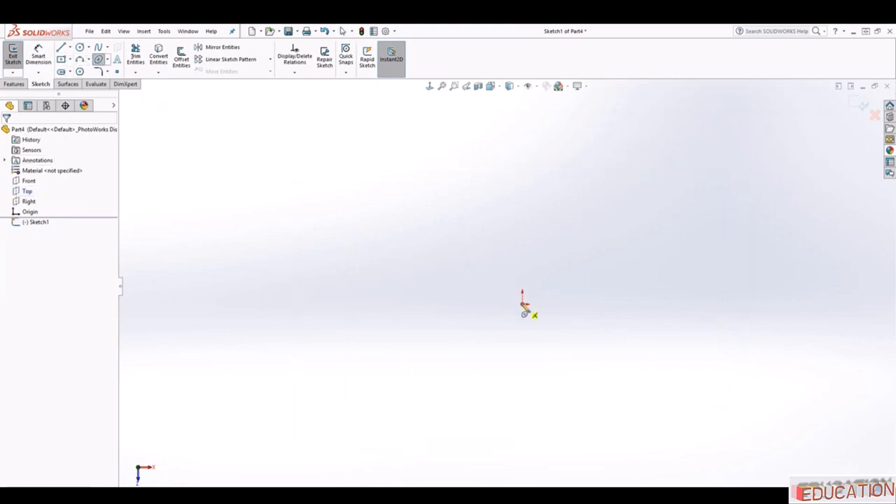
click(625, 304)
click(534, 223)
key(Escape)
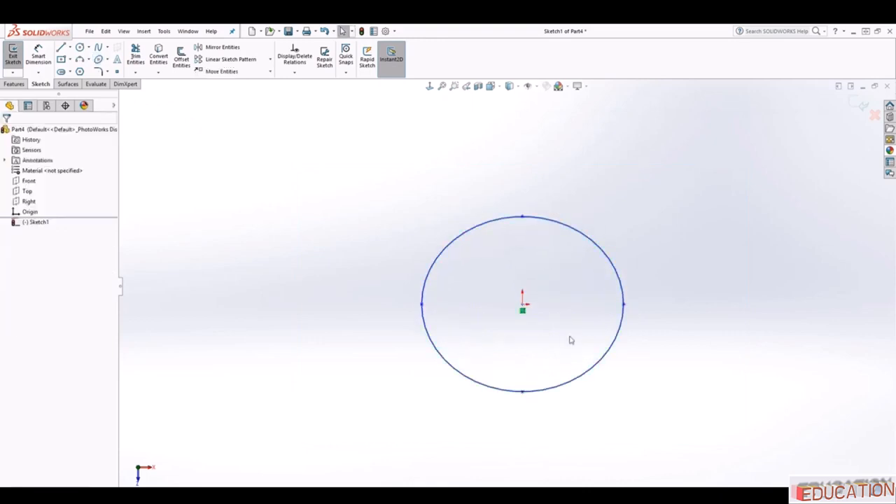
Add a Horizontal relation between the ellipse's right axis point and its centre.
click(624, 305)
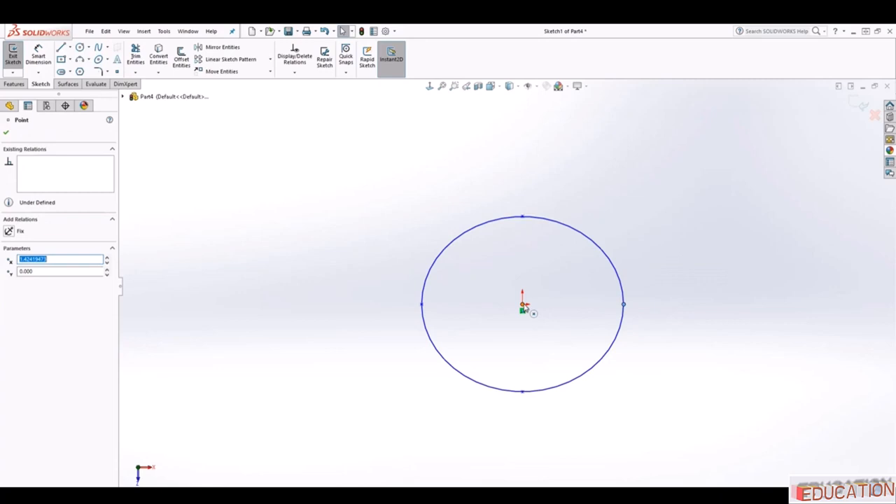
ctrl+click(523, 306)
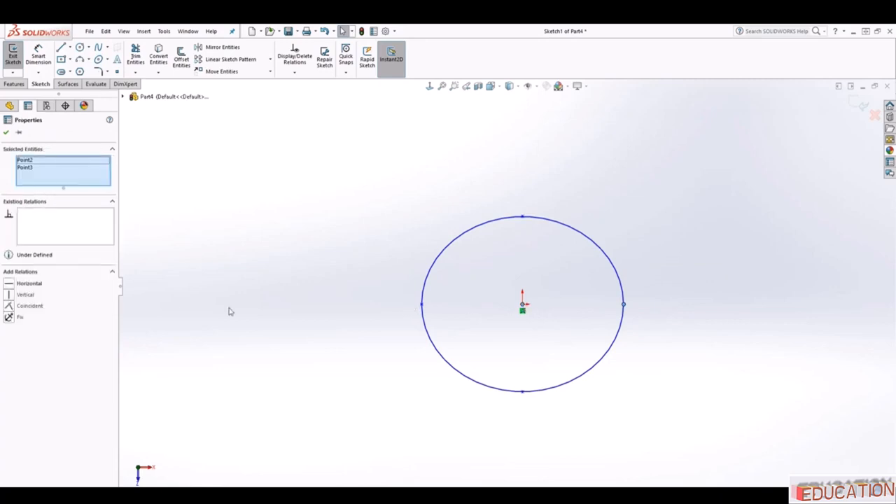
click(14, 284)
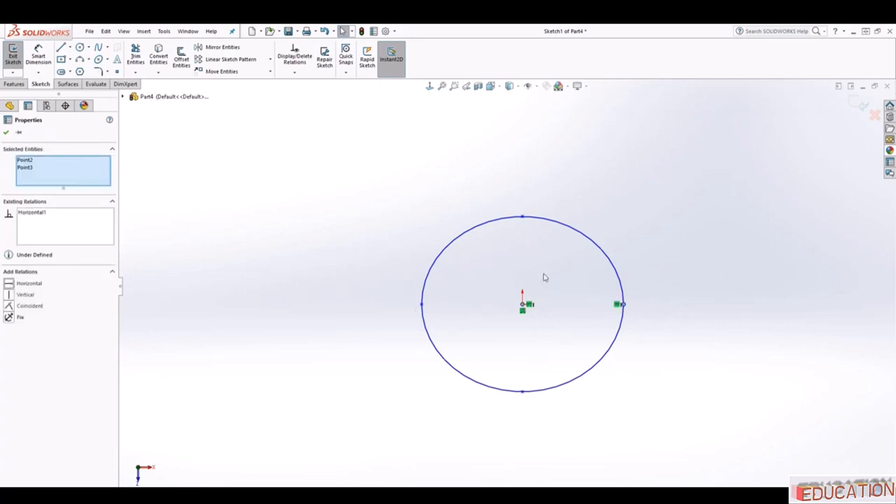
Dimension the ellipse's overall width between its two horizontal axis points at 1.00 in.
click(500, 237)
click(38, 56)
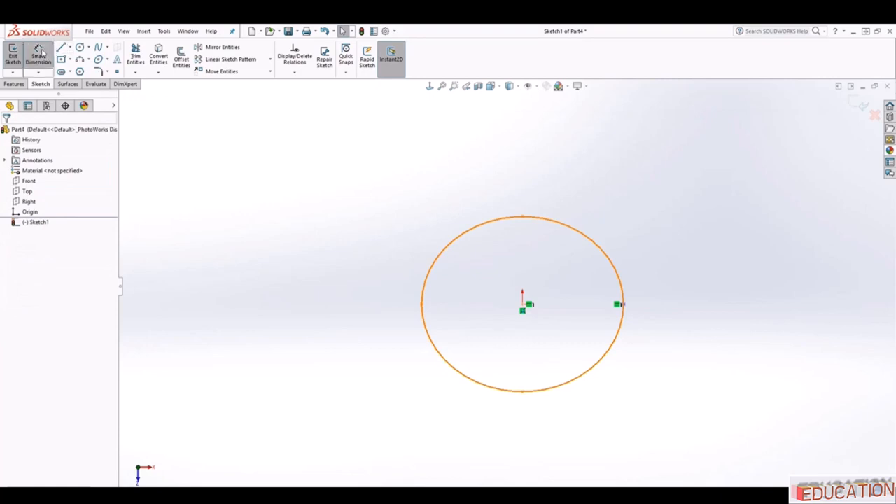
key(Escape)
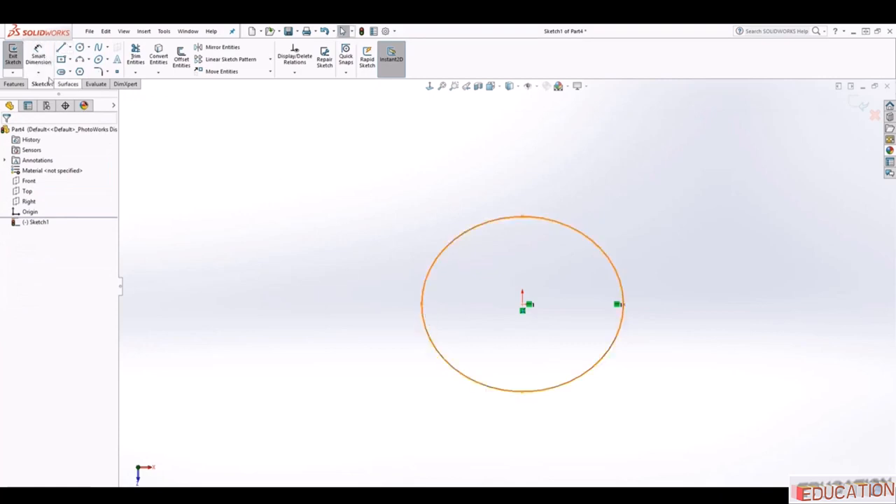
click(39, 56)
click(421, 304)
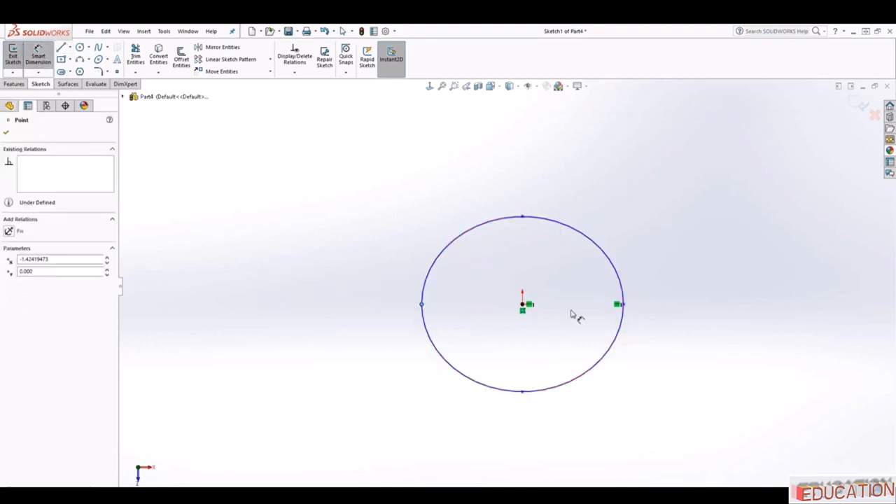
click(628, 310)
click(562, 427)
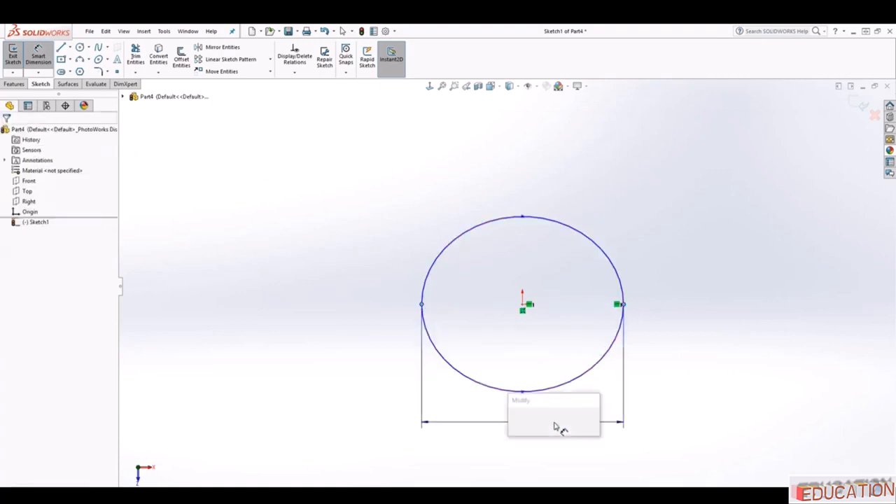
text(1)
key(Return)
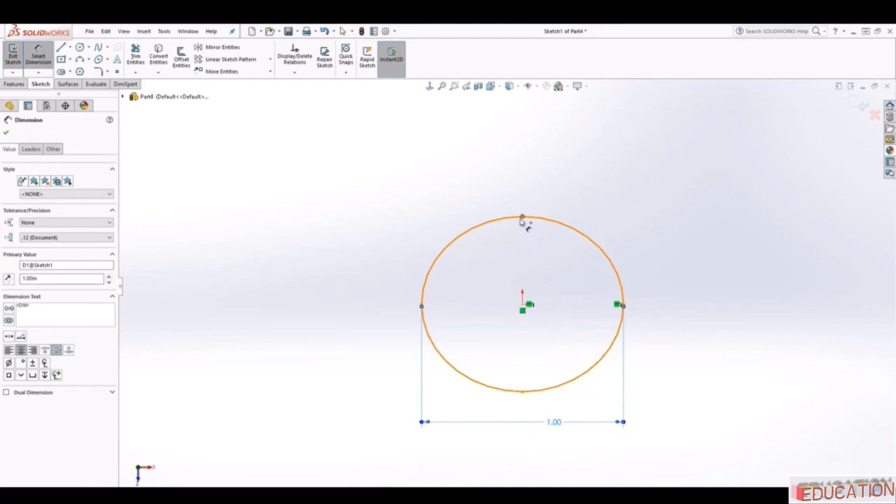
Dimension the ellipse's overall height between its two vertical axis points at 0.75 in and exit the sketch.
key(Escape)
right_drag(533, 353, 538, 271)
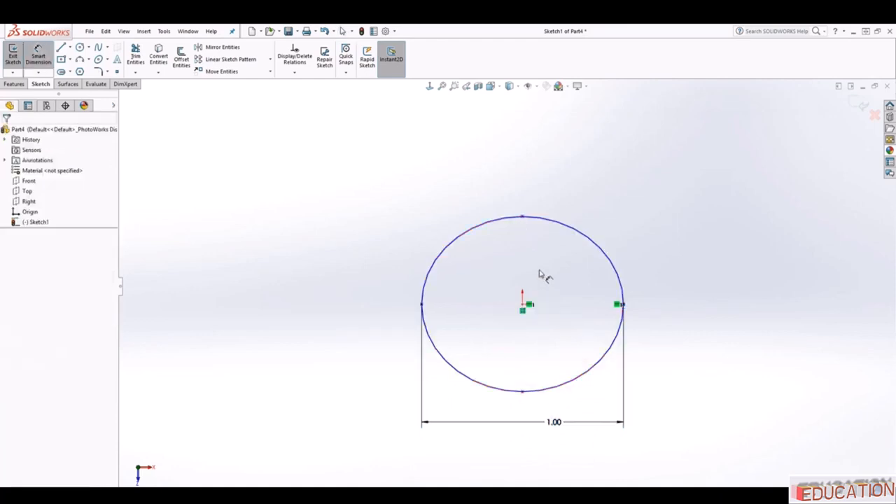
click(523, 217)
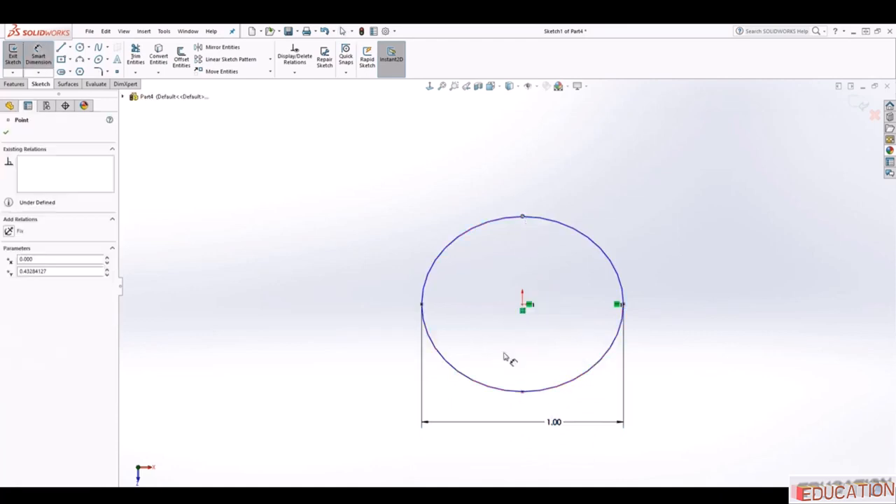
click(523, 391)
click(673, 315)
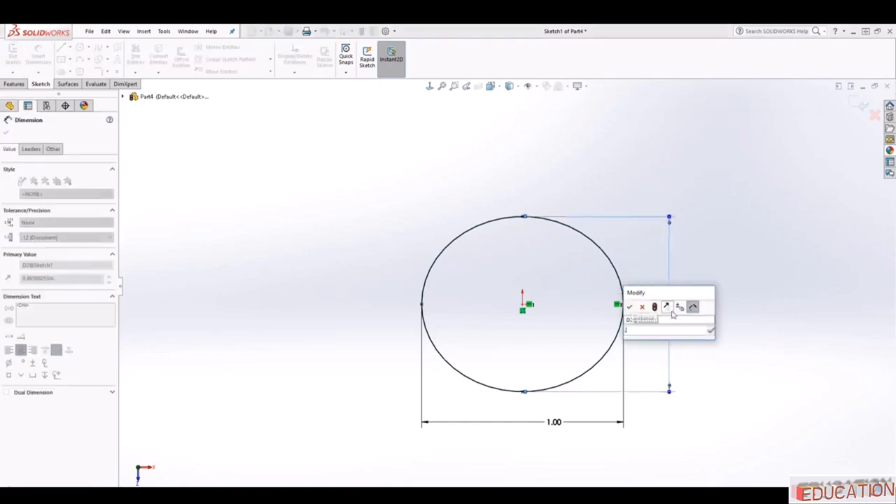
key(Return)
click(672, 315)
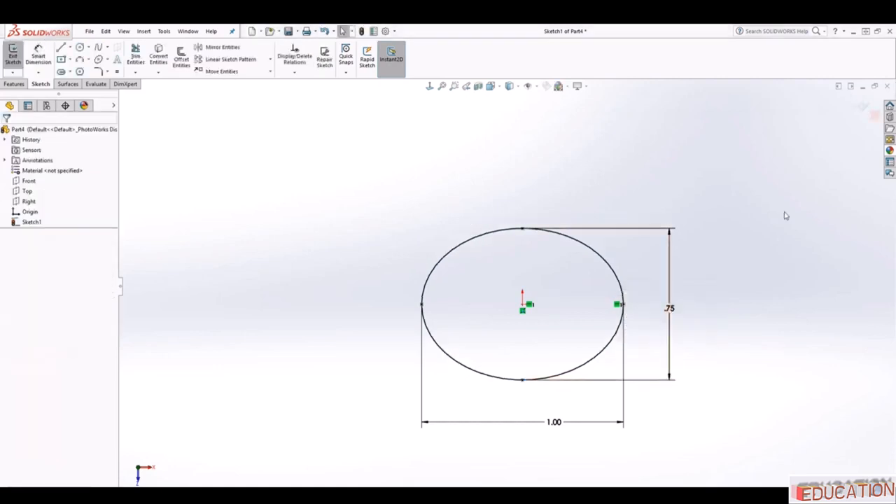
click(859, 105)
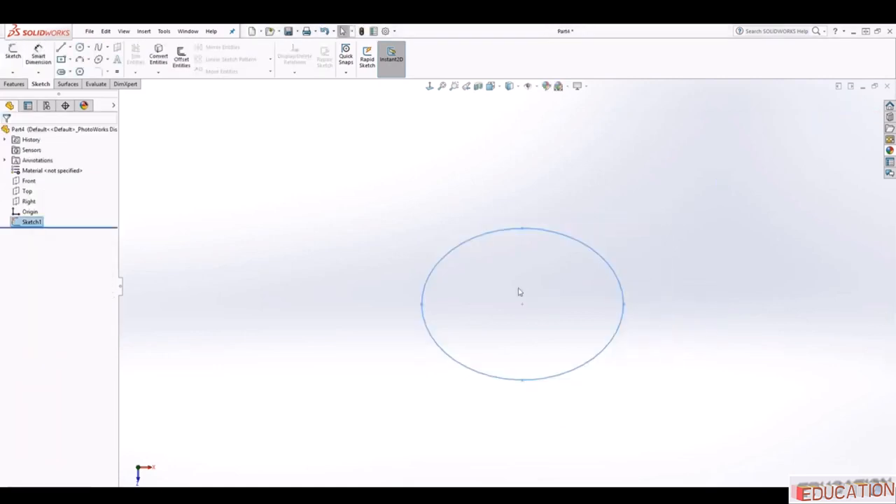
Create a reference plane parallel to the Top plane, offset 1.25 in above it.
middle_drag(349, 270, 347, 171)
click(346, 172)
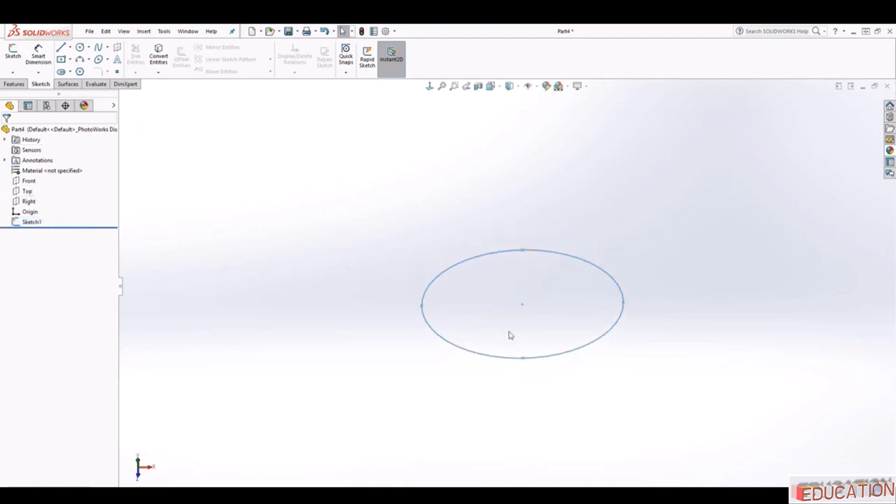
scroll(511, 294, up, 3)
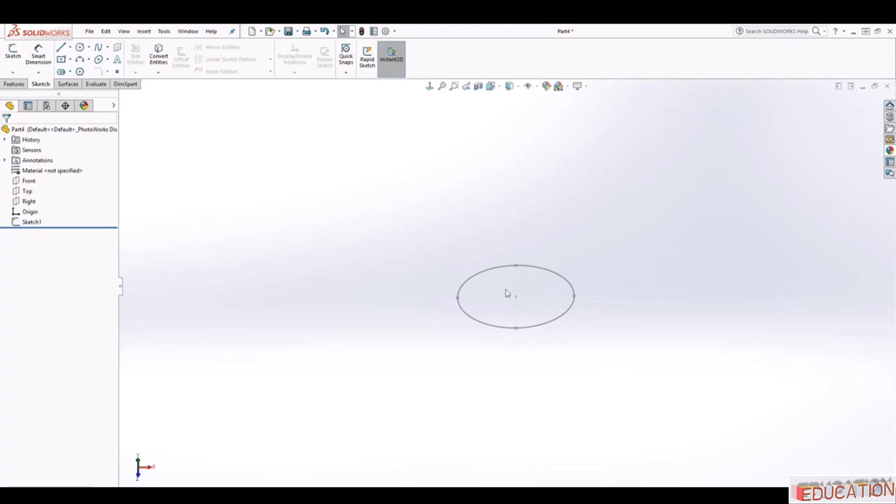
click(14, 84)
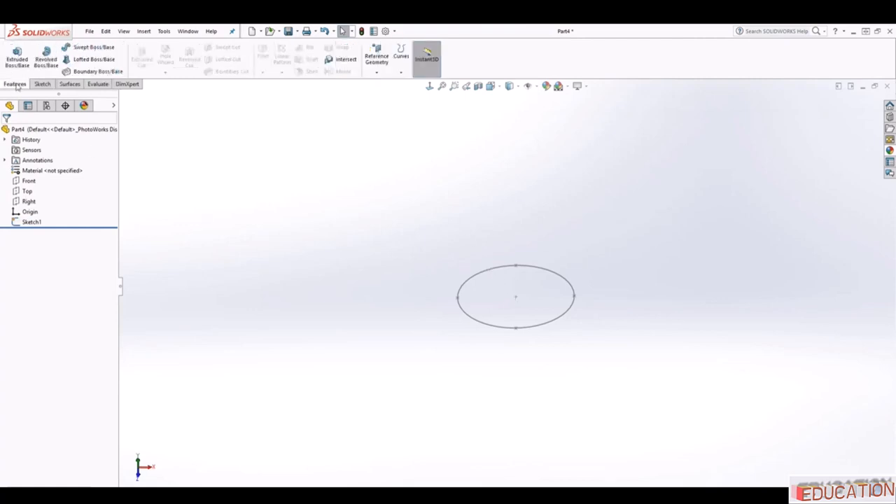
click(381, 67)
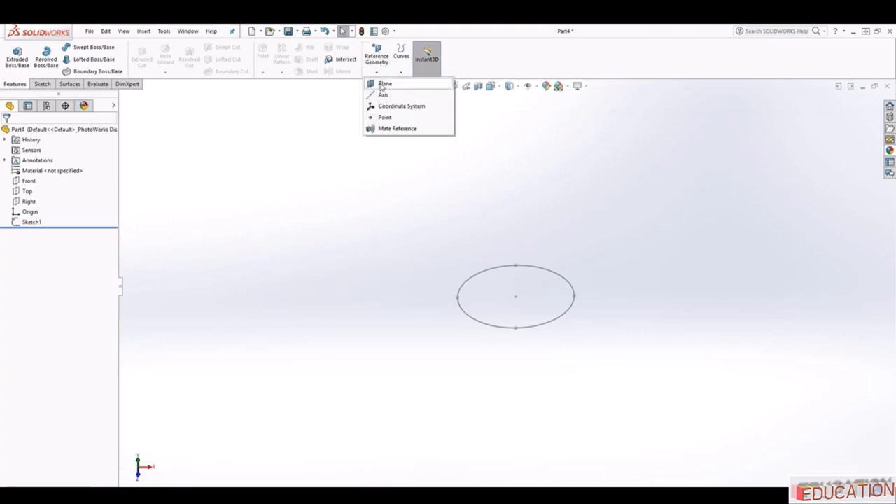
click(381, 82)
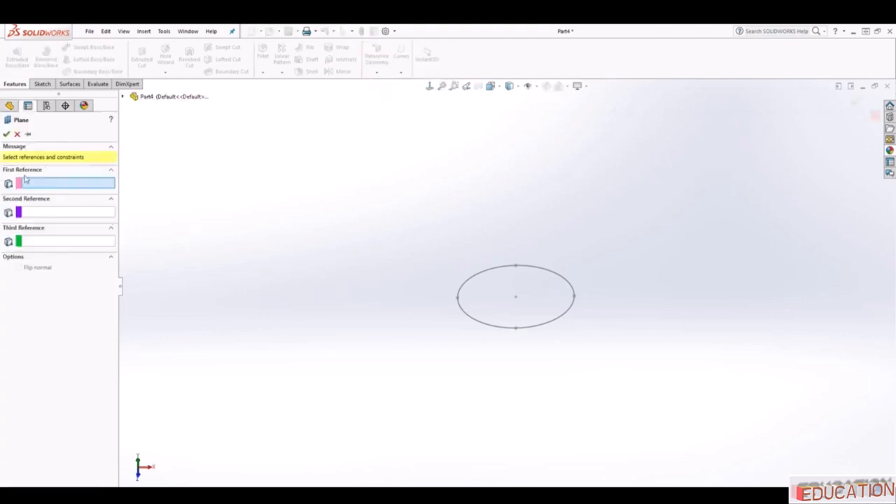
click(123, 97)
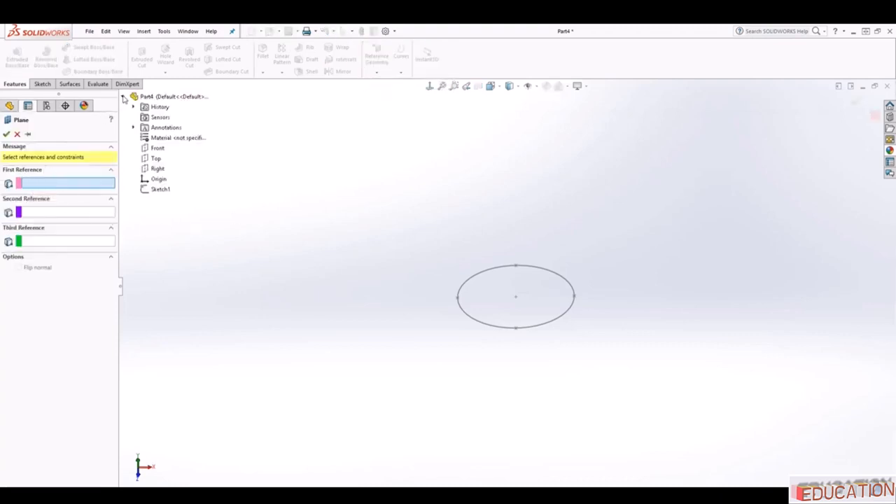
click(155, 161)
scroll(506, 376, up, 4)
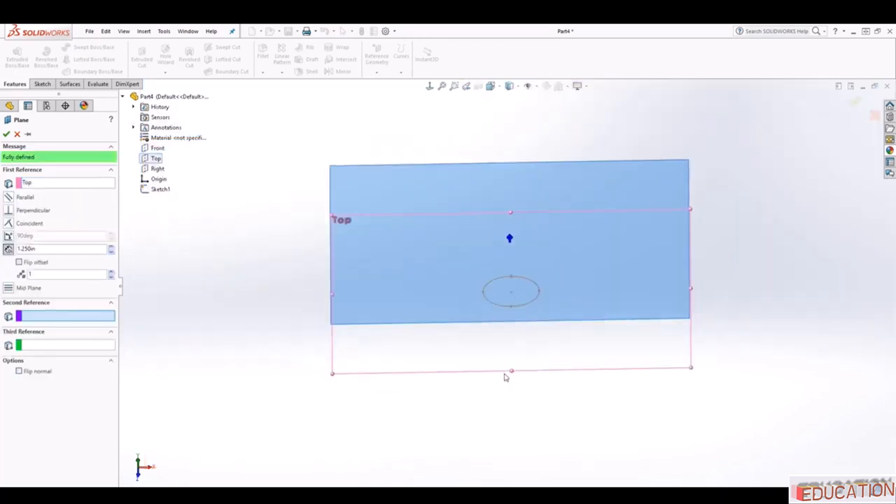
middle_drag(506, 377, 510, 301)
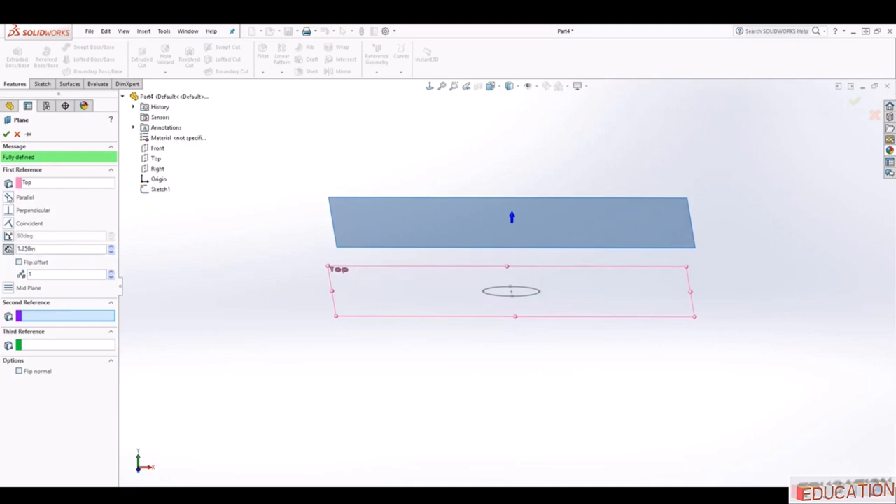
click(6, 134)
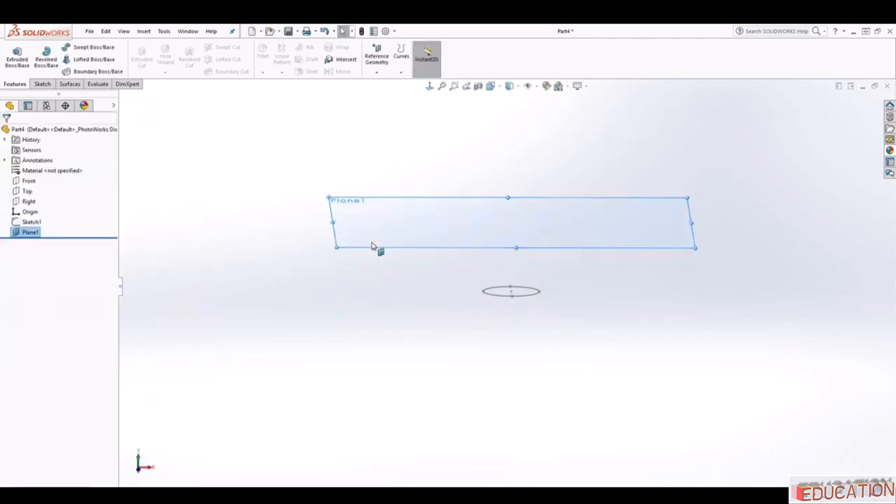
Start a sketch on the new offset plane and draw an origin-centred ellipse with half-axes of about 1.32 and 0.70 in.
click(41, 84)
click(13, 55)
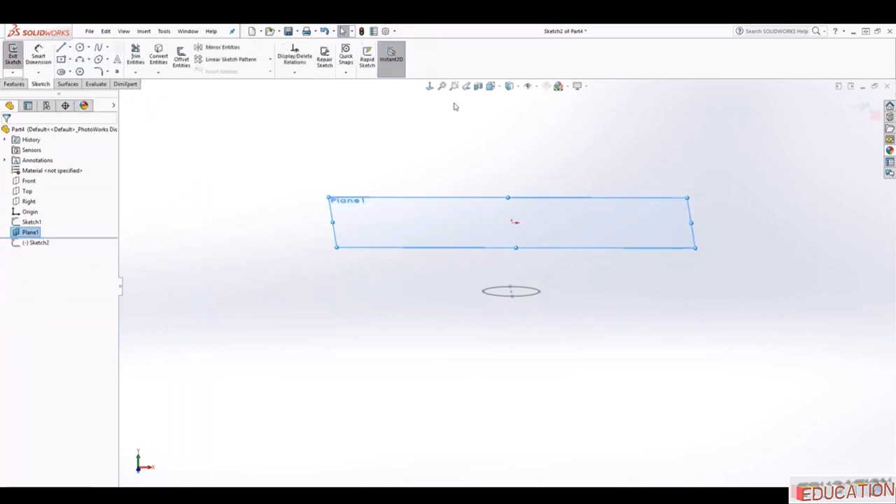
click(429, 86)
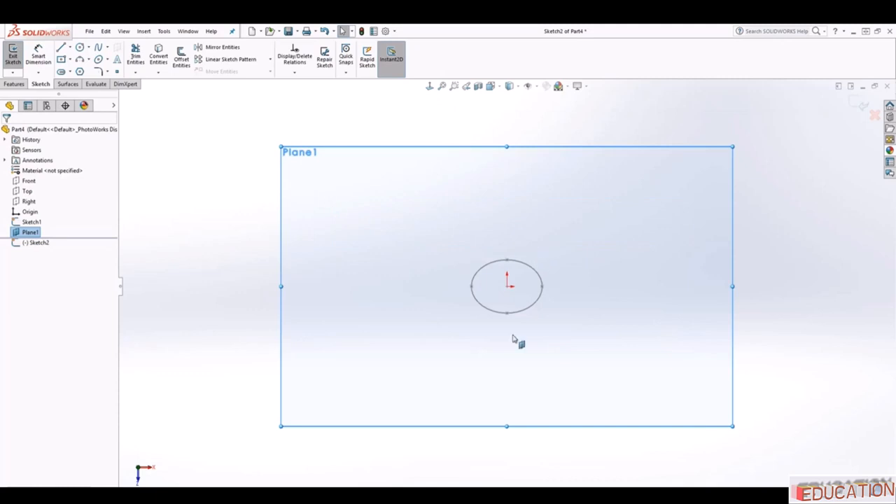
click(98, 59)
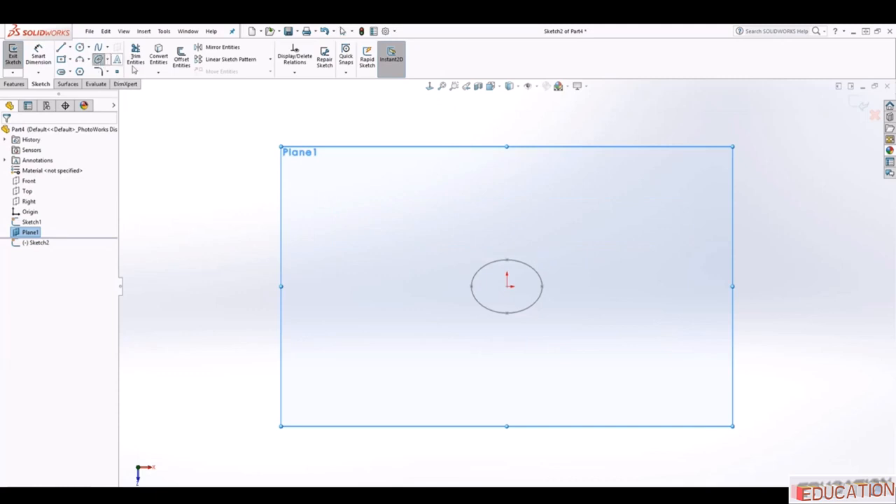
click(508, 287)
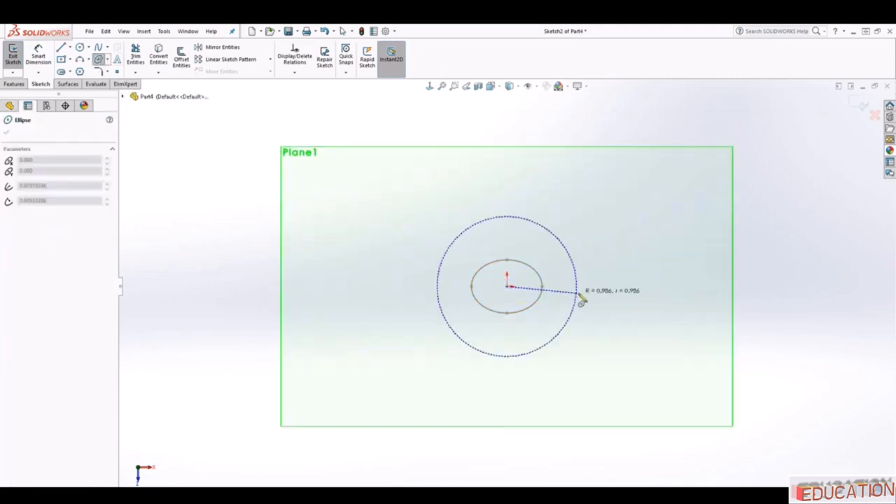
click(600, 288)
click(569, 248)
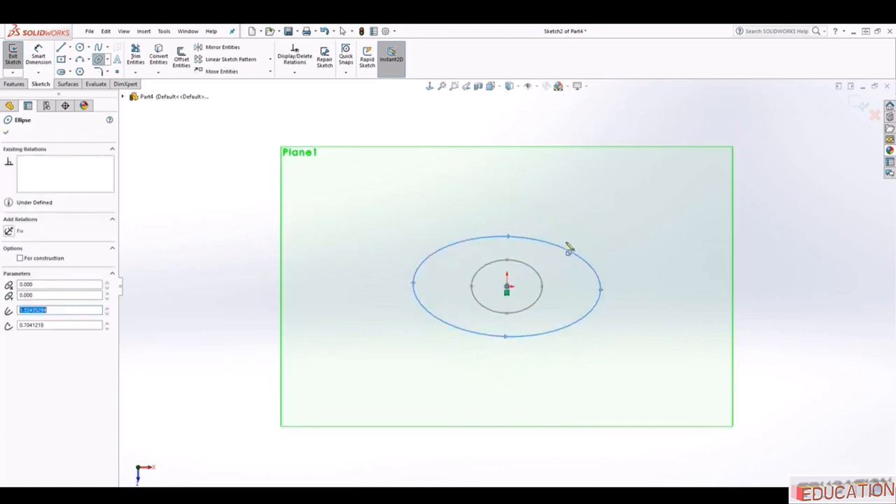
key(Escape)
Apply a Horizontal relation to the larger ellipse's right axis point and its centre.
click(601, 289)
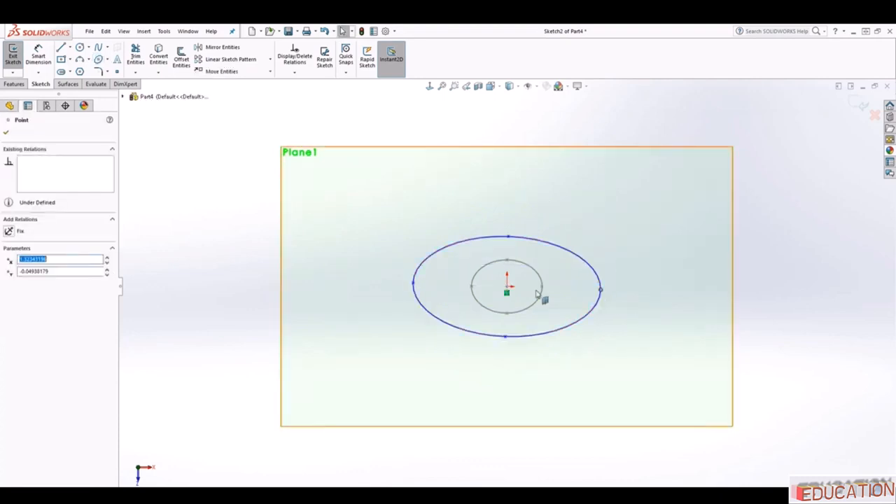
ctrl+click(508, 291)
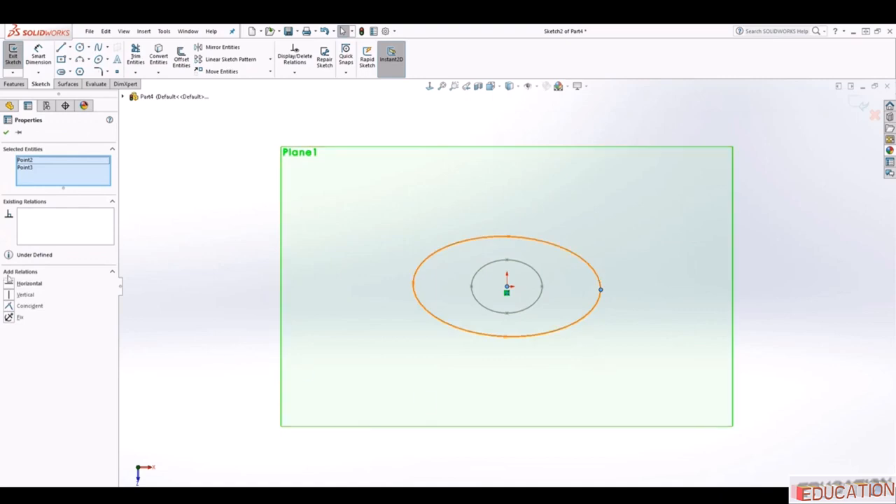
click(10, 282)
Dimension the larger ellipse's overall width between its horizontal axis points at 1.50 in.
scroll(453, 297, down, 3)
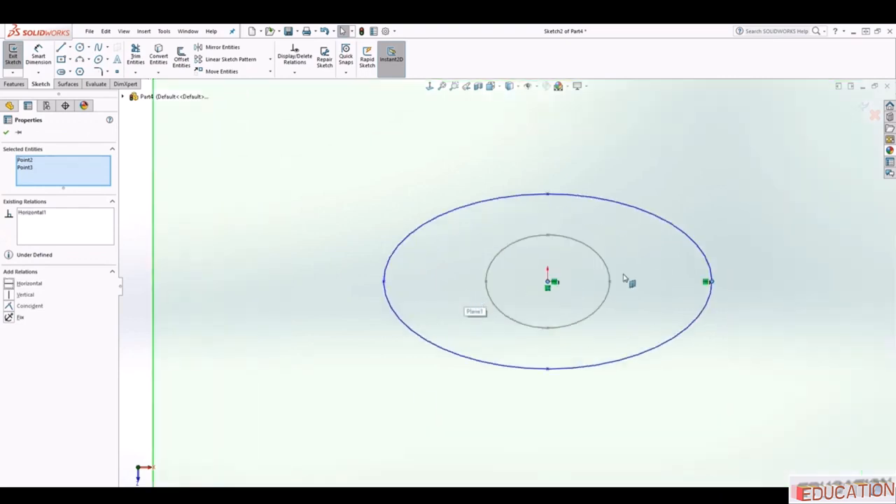
scroll(644, 273, down, 1)
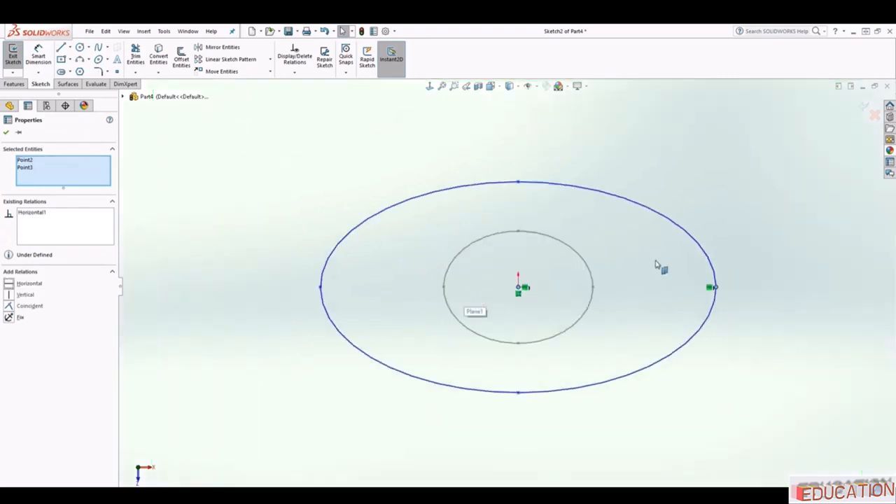
click(39, 51)
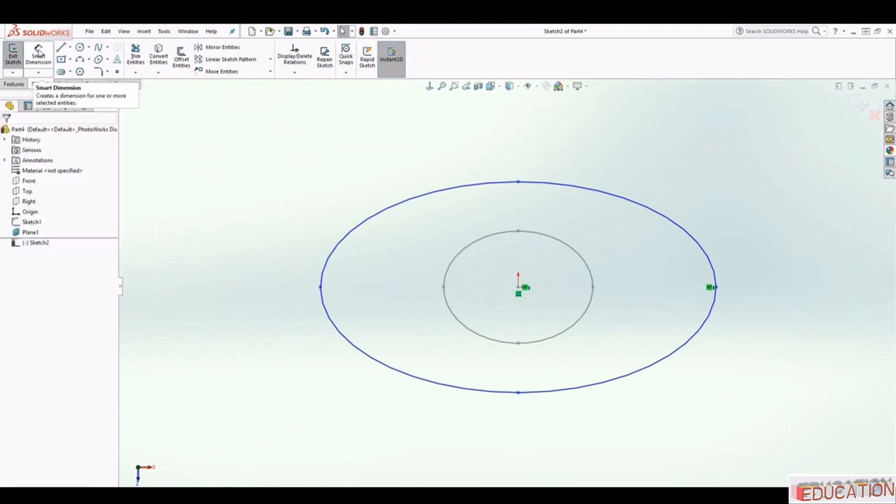
click(321, 289)
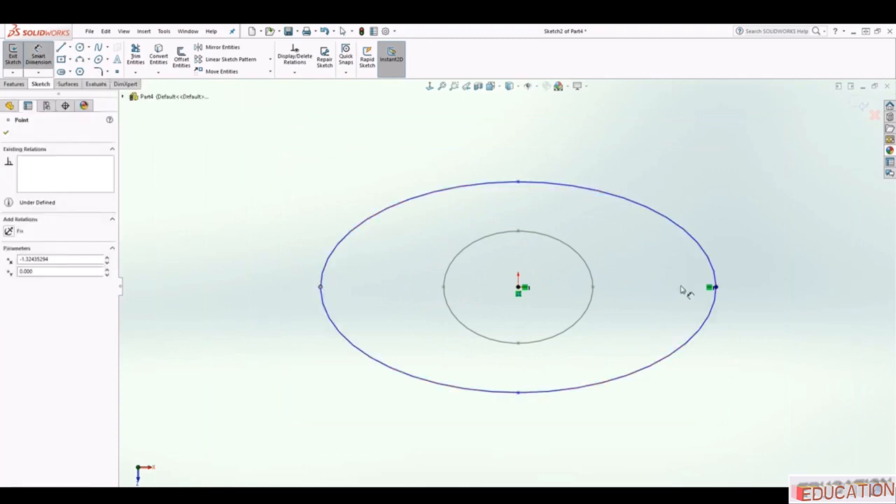
click(715, 289)
click(574, 433)
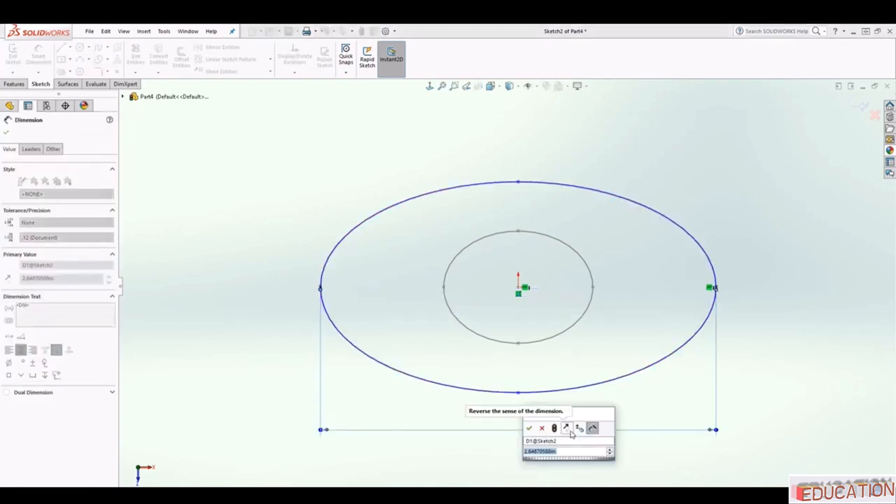
text(1.5)
key(Return)
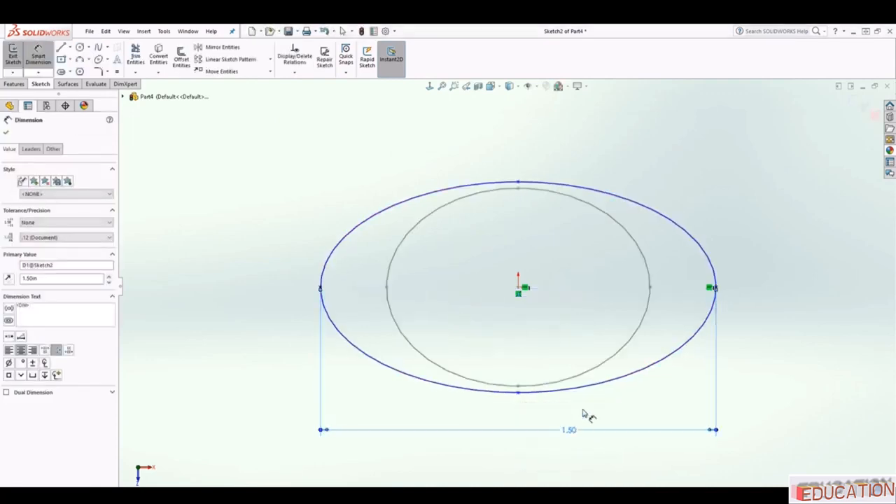
Dimension the larger ellipse's overall height between its vertical axis points at 1.00 in.
click(518, 183)
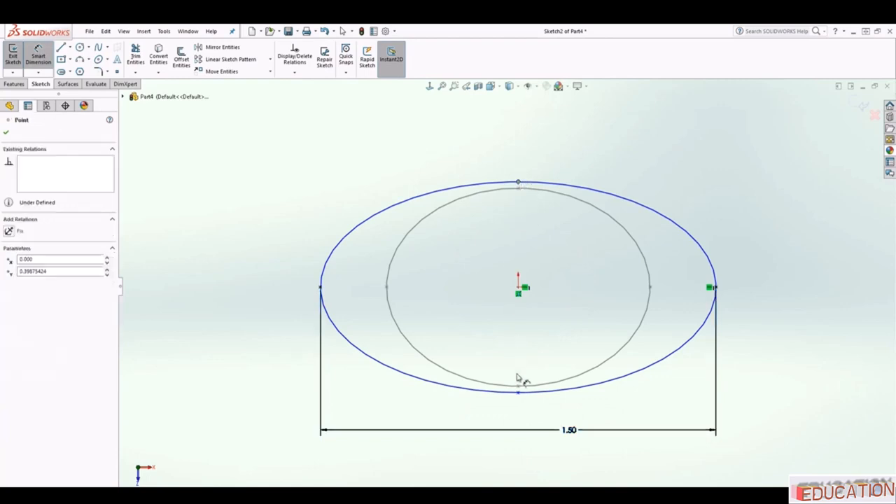
click(518, 391)
click(773, 311)
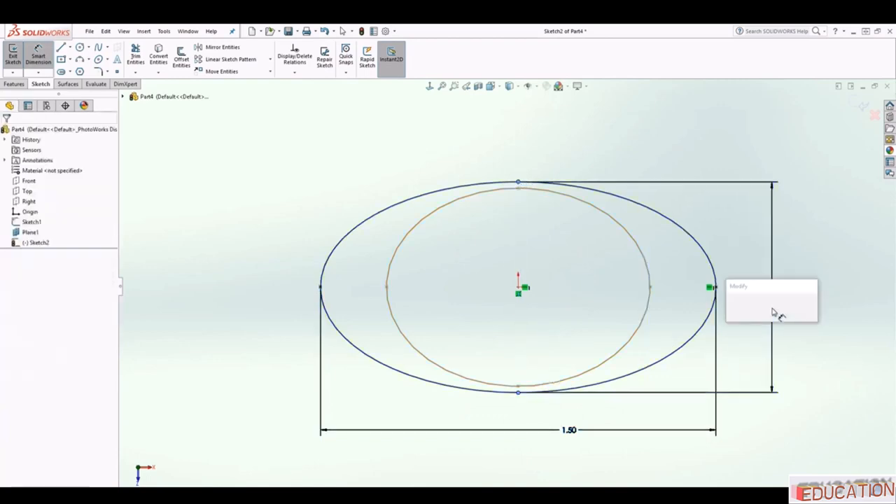
text(1)
key(Return)
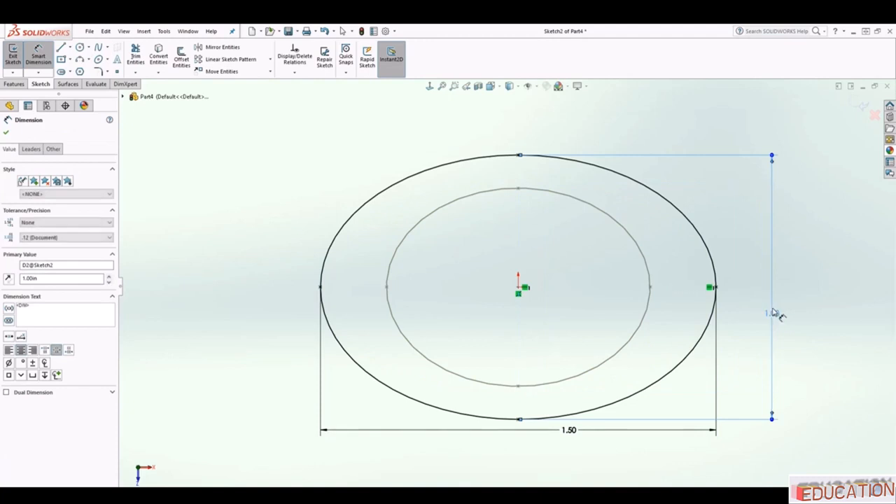
Finish the larger ellipse's sketch and hide the offset plane.
mouse_move(822, 323)
middle_down()
mouse_move(819, 220)
mouse_move(836, 136)
middle_up()
click(860, 109)
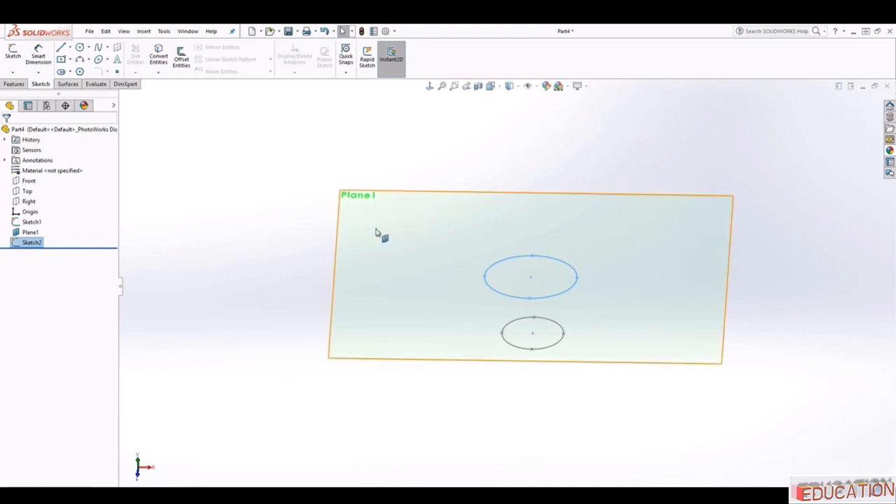
right_click(378, 227)
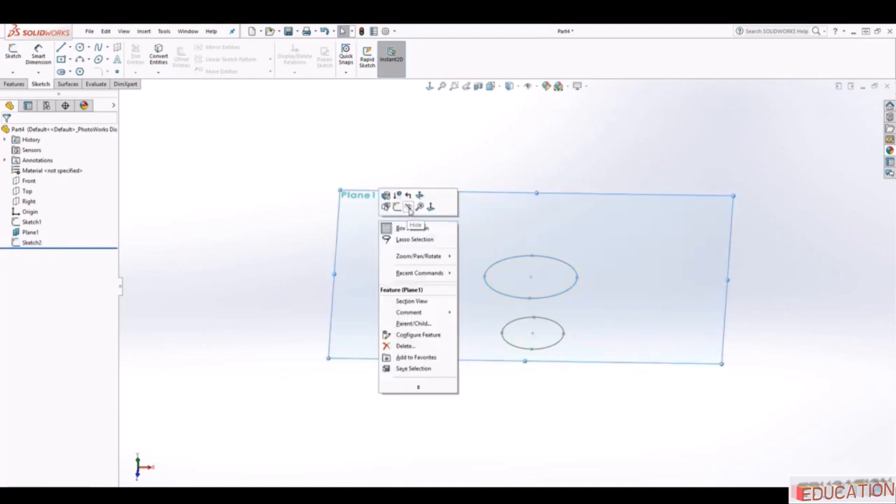
click(408, 207)
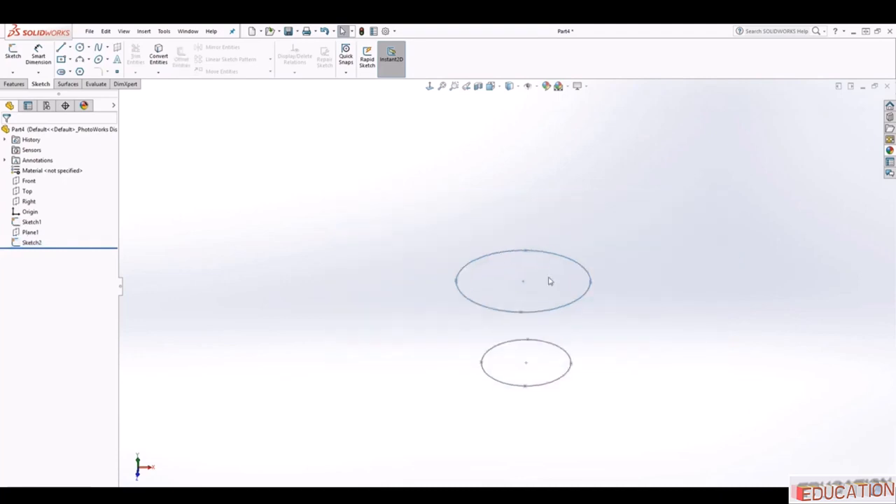
mouse_move(618, 298)
middle_down()
mouse_move(567, 336)
mouse_move(483, 274)
mouse_move(478, 234)
middle_up()
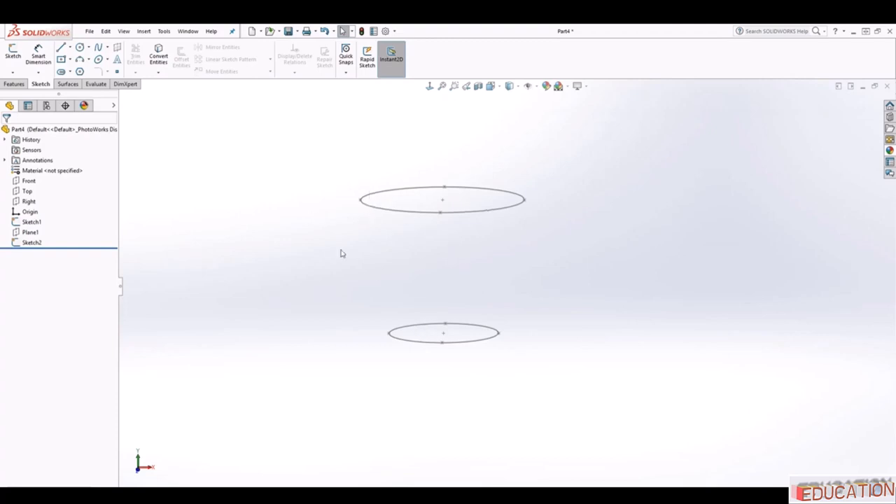
click(14, 84)
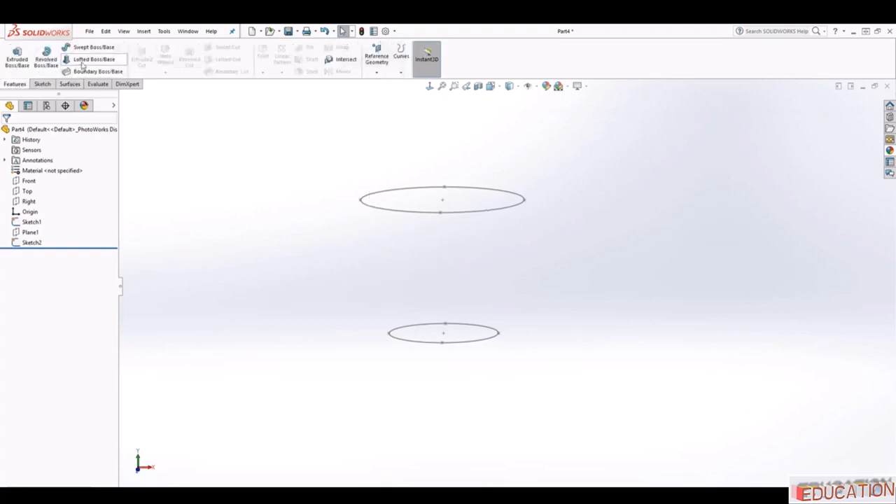
click(84, 60)
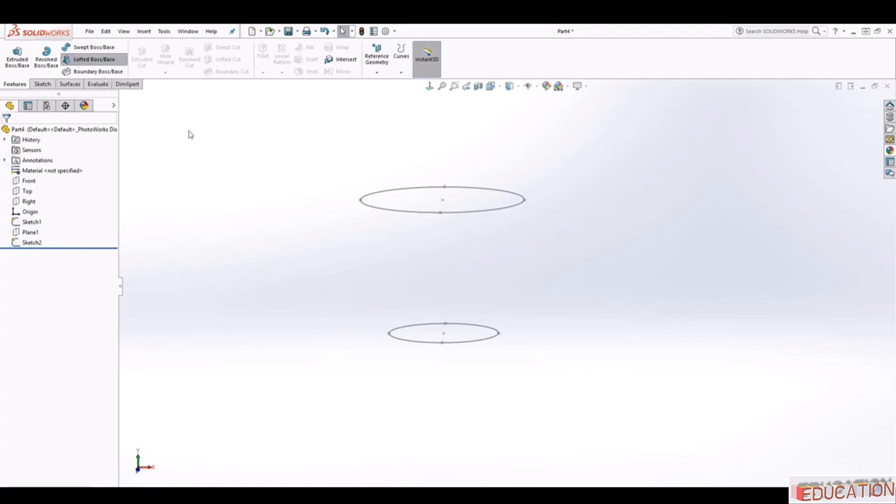
click(396, 341)
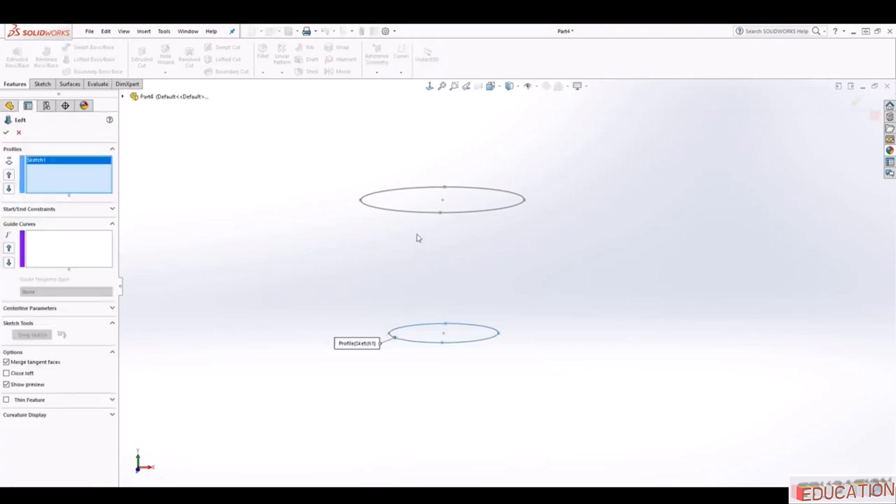
click(422, 211)
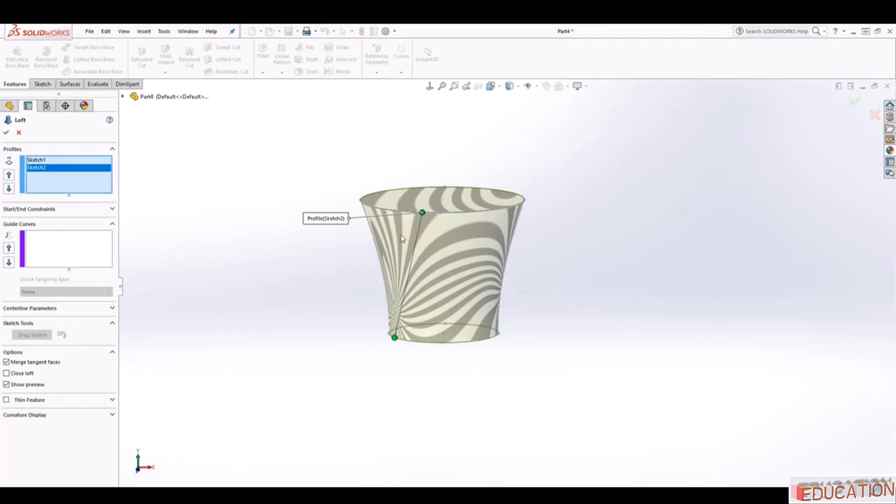
middle_drag(534, 292, 542, 313)
scroll(424, 226, down, 2)
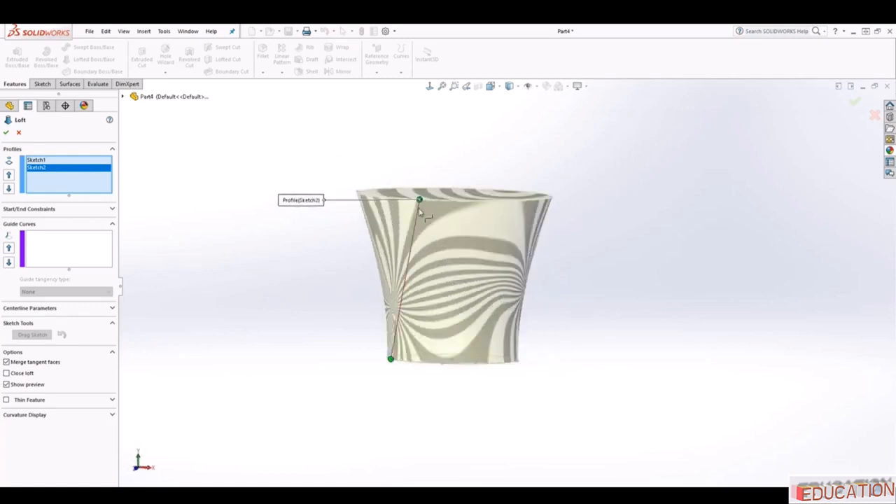
drag(419, 201, 356, 193)
middle_drag(465, 249, 493, 239)
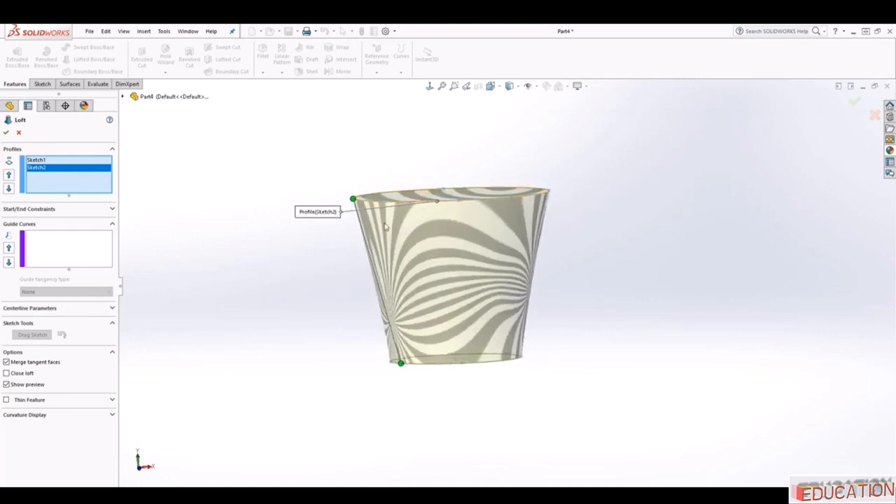
mouse_move(584, 323)
middle_down()
mouse_move(481, 381)
mouse_move(587, 315)
mouse_move(568, 283)
middle_up()
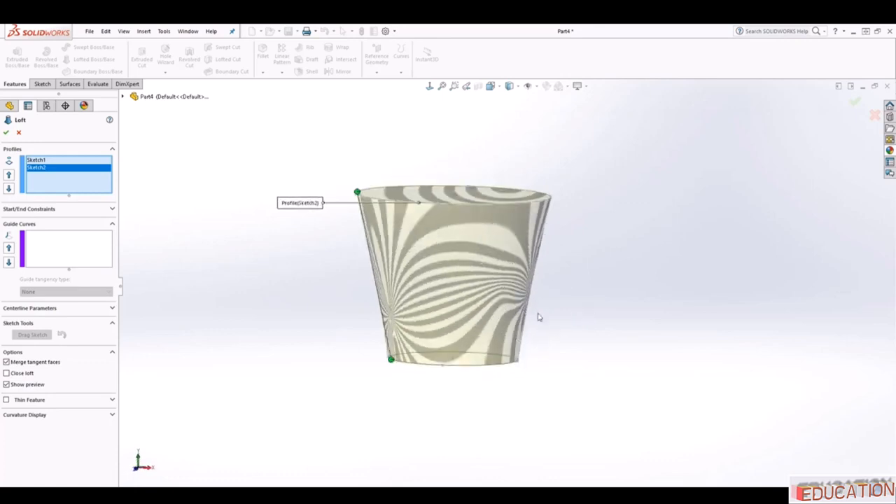
mouse_move(539, 317)
middle_down()
mouse_move(562, 296)
mouse_move(544, 268)
middle_up()
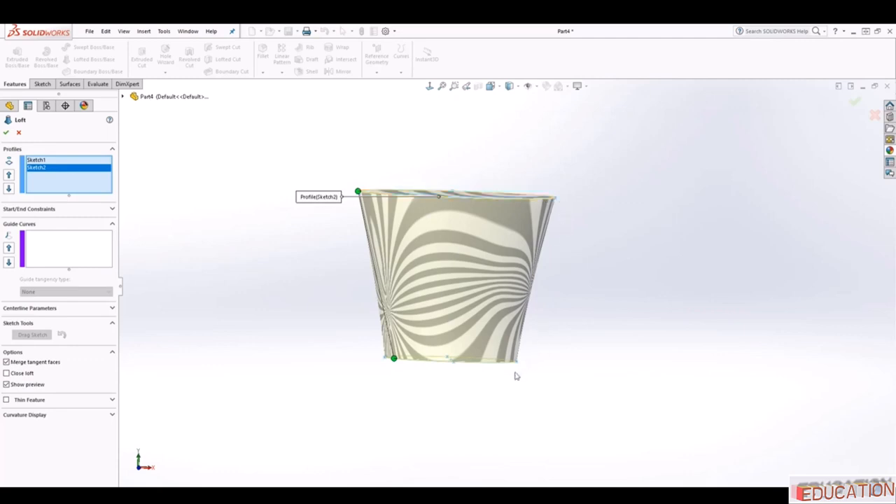
scroll(498, 286, down, 3)
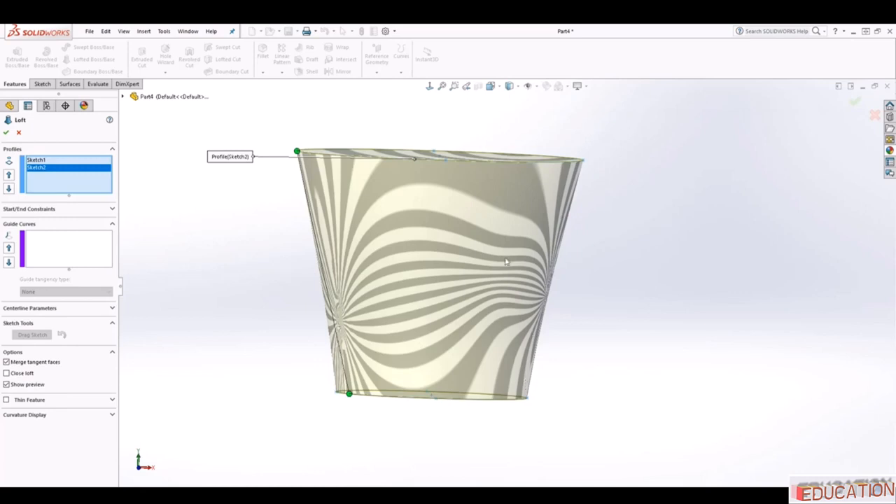
key(Escape)
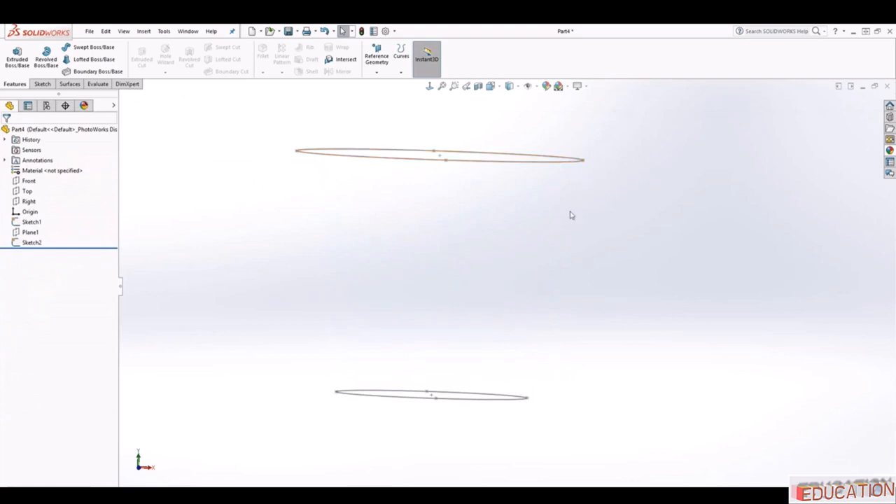
ctrl+click(375, 395)
Start a sketch on the Front plane and draw an outward-bulging three-point arc just beyond the ellipses' right ends, radius about 0.94 in.
scroll(485, 310, up, 4)
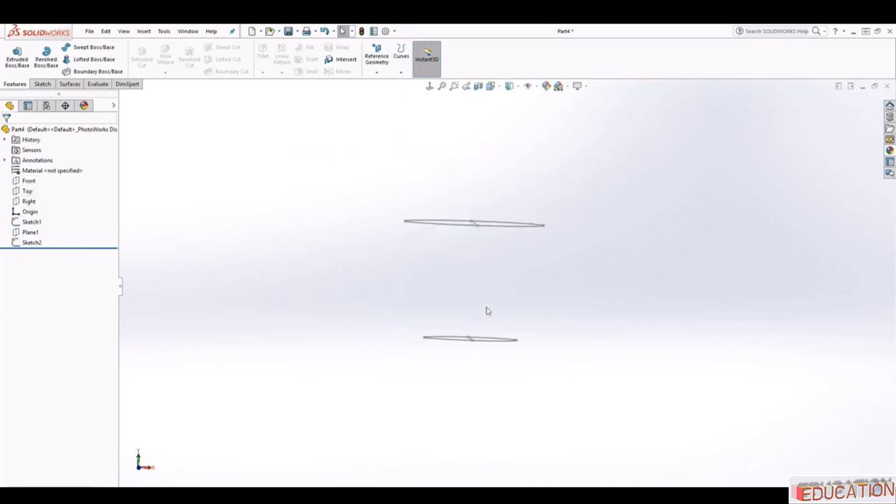
click(29, 181)
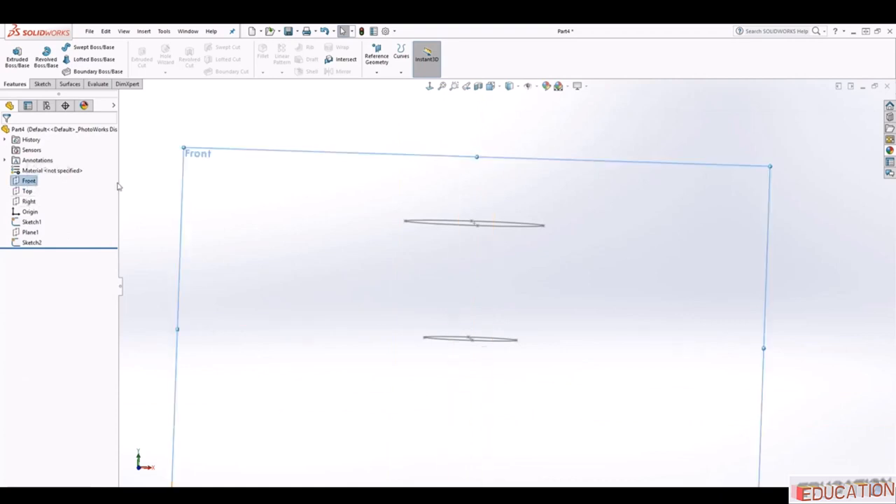
click(43, 84)
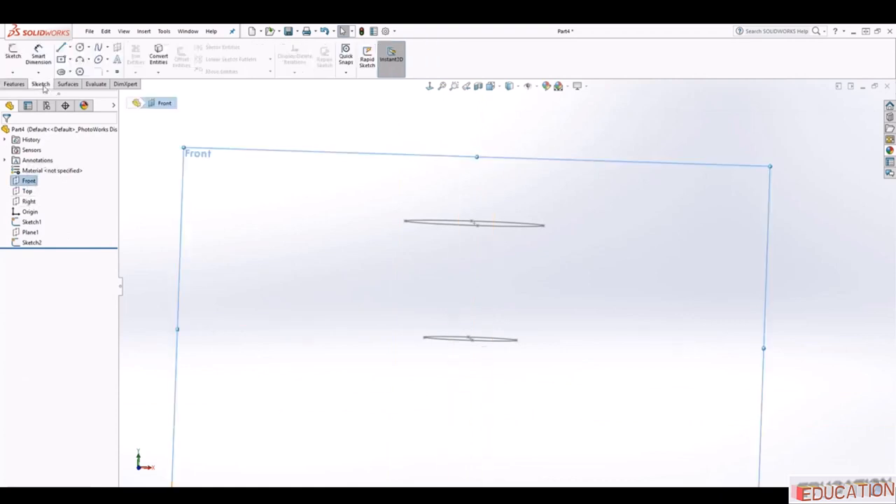
click(14, 54)
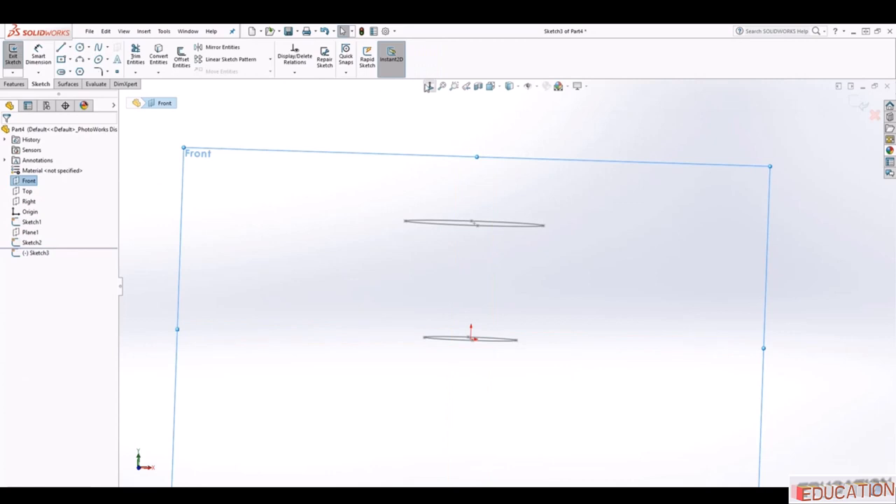
click(429, 85)
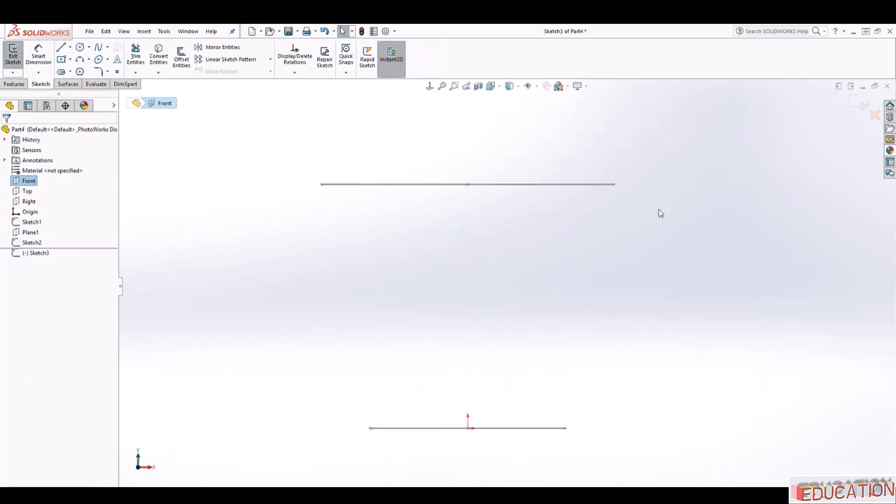
click(80, 59)
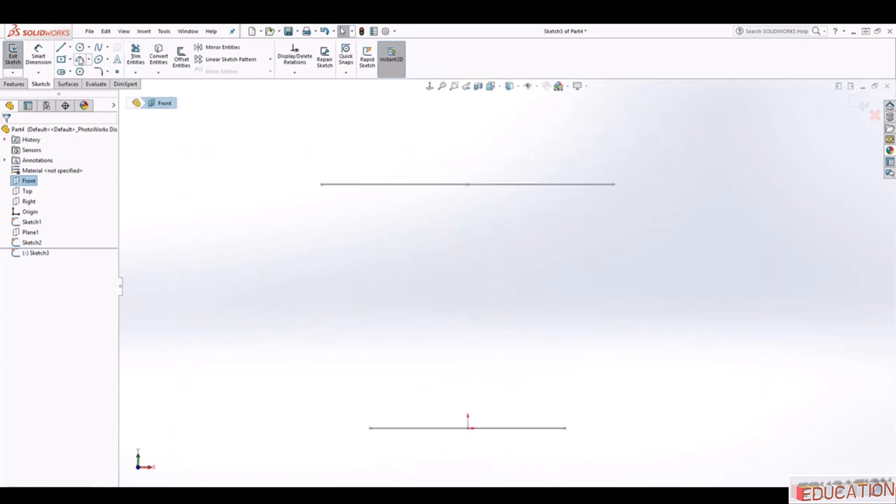
click(629, 187)
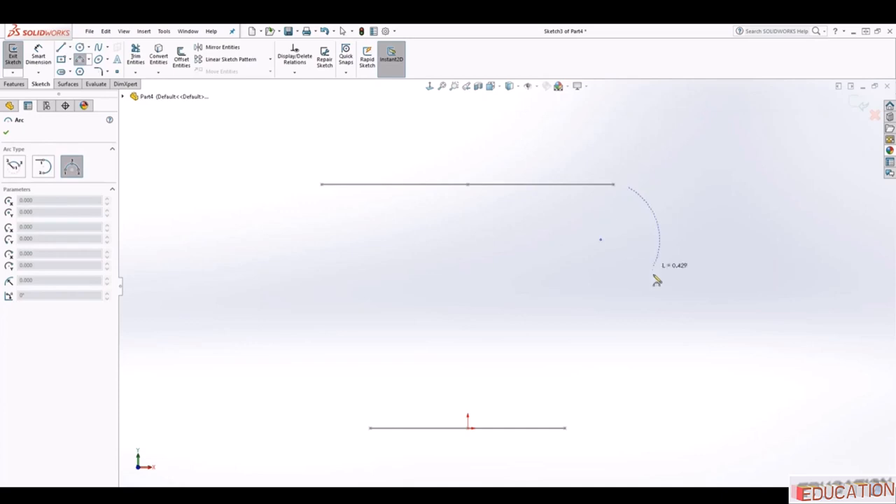
click(594, 428)
click(660, 292)
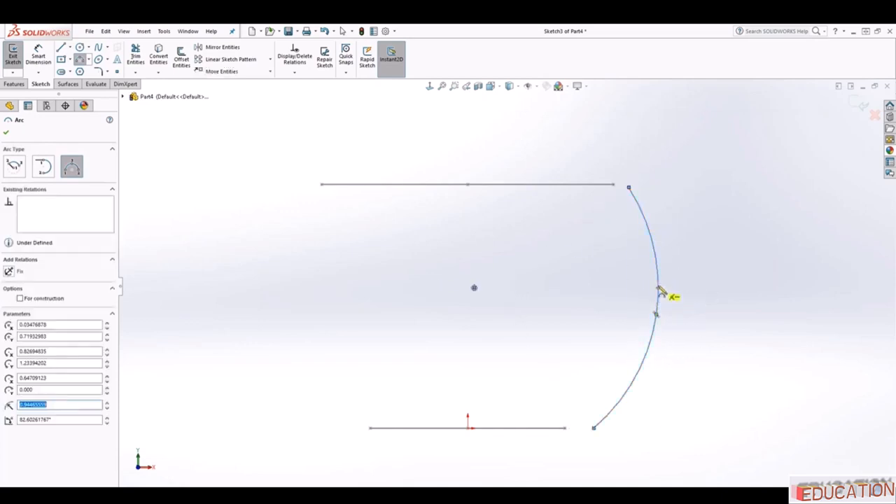
key(Escape)
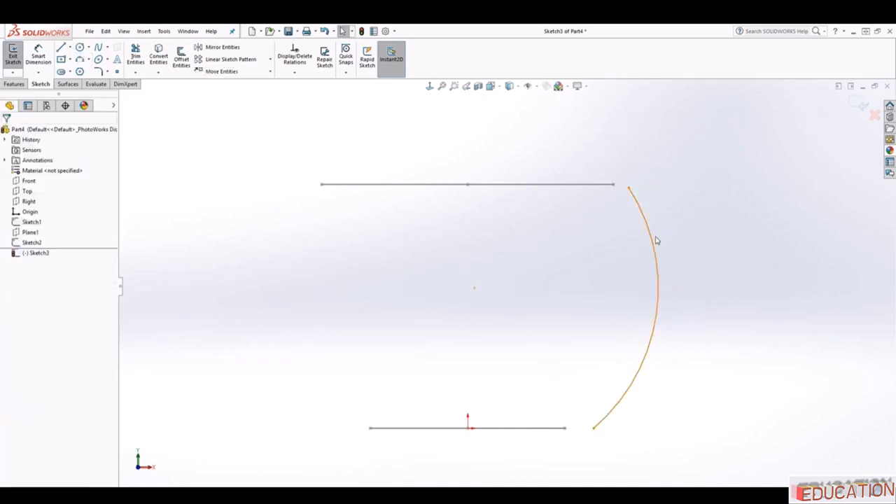
Apply a Pierce relation between the arc's upper endpoint and the larger ellipse.
click(629, 188)
middle_drag(653, 215, 605, 232)
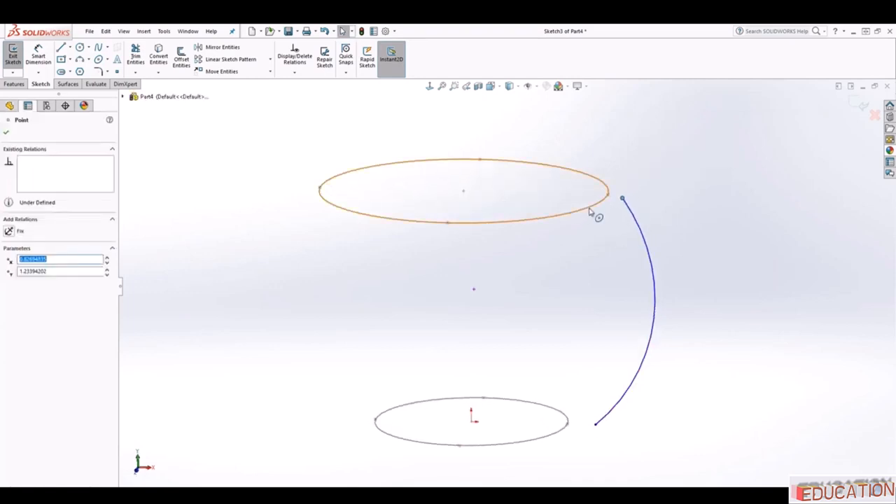
ctrl+click(589, 211)
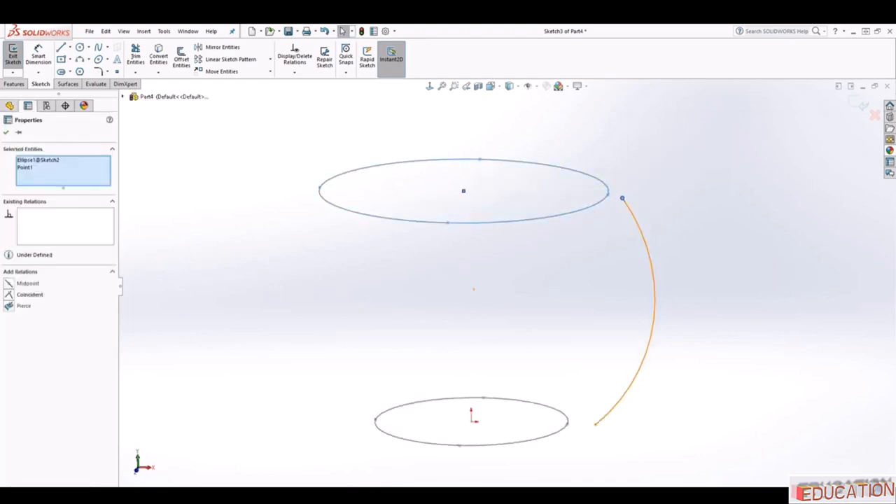
click(8, 306)
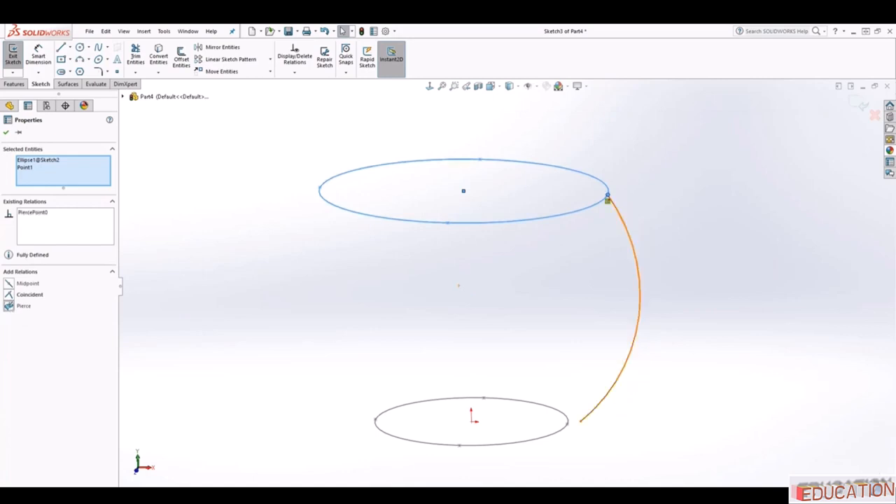
Apply a Pierce relation between the arc's lower endpoint and the smaller ellipse.
click(580, 422)
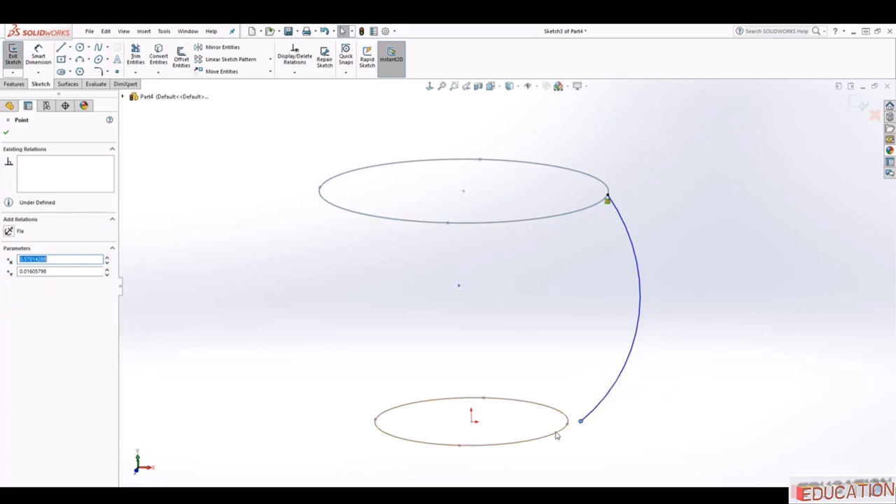
ctrl+click(554, 437)
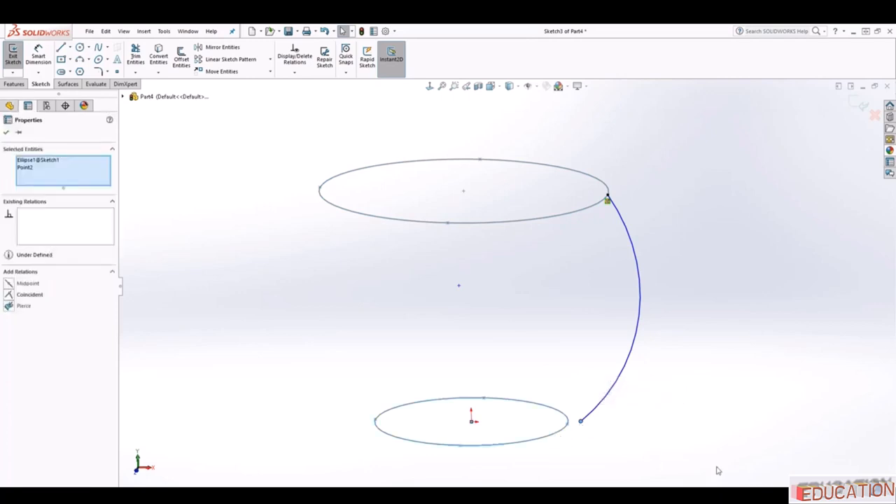
click(8, 306)
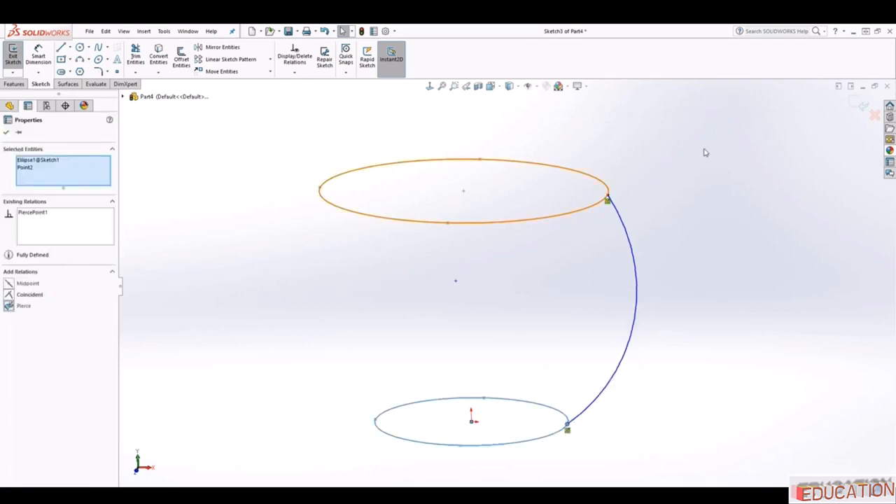
key(Escape)
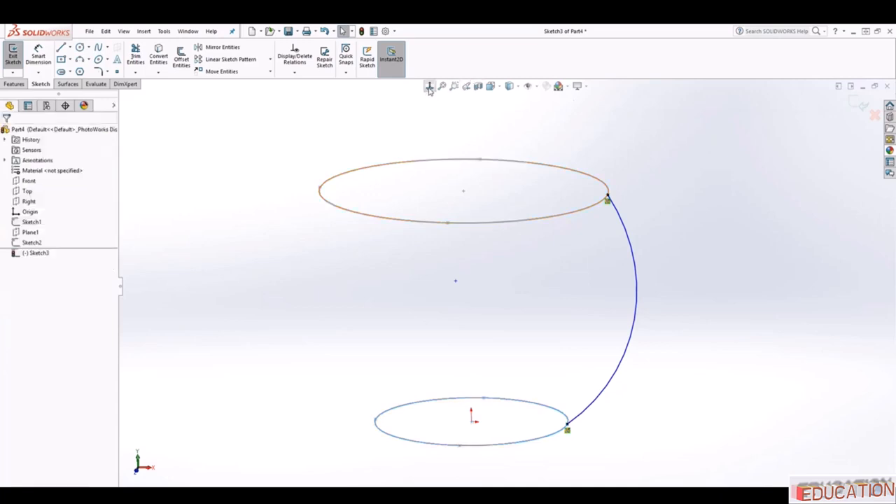
Dimension the arc's radius at 5.00 in.
click(430, 87)
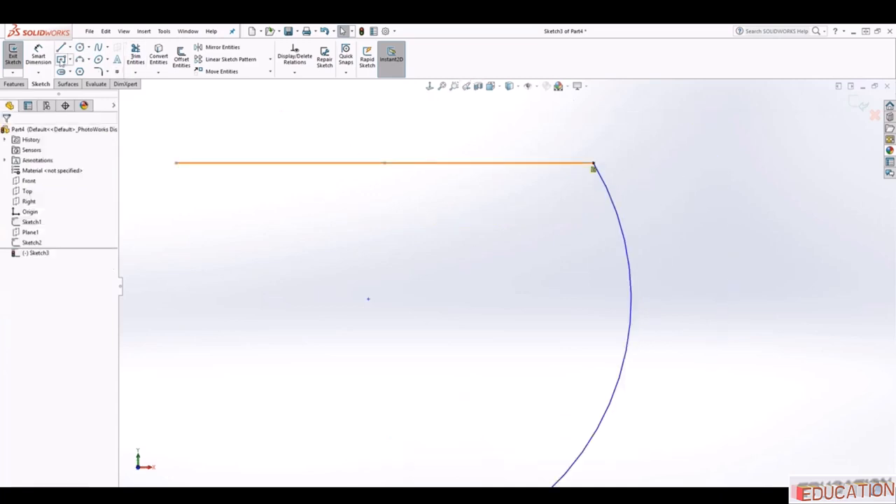
click(41, 56)
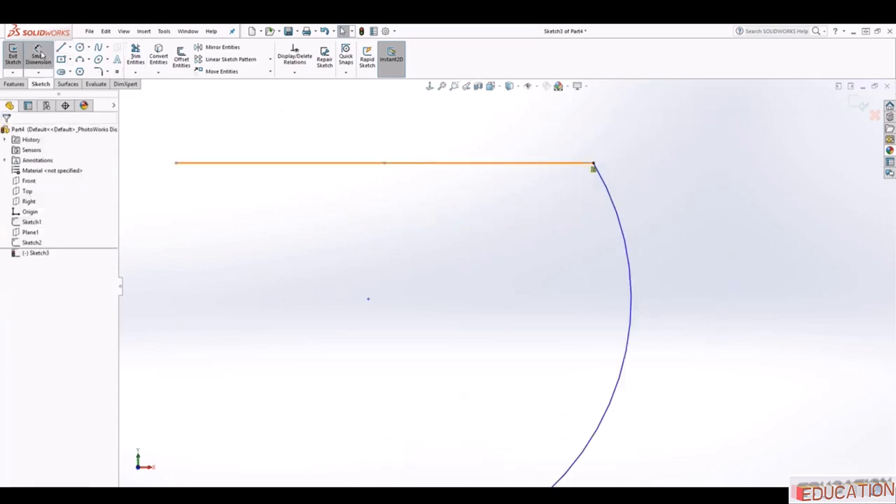
click(627, 246)
click(770, 330)
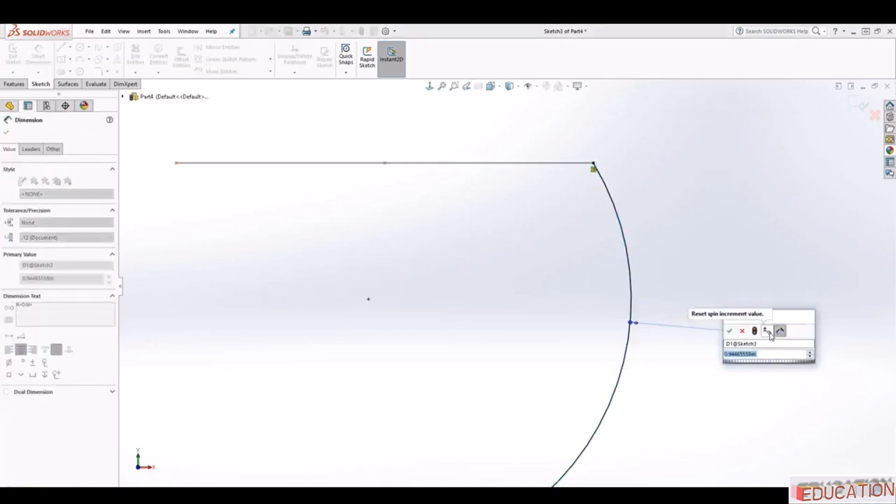
text(5)
key(Return)
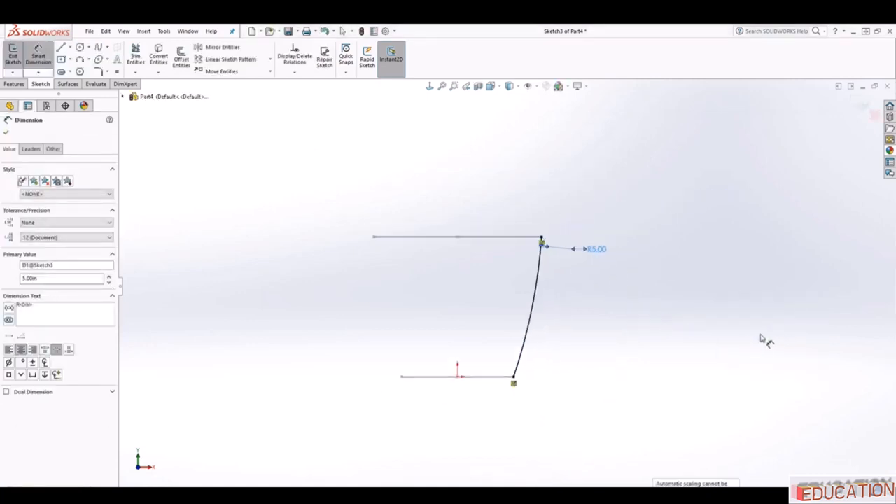
scroll(588, 343, down, 2)
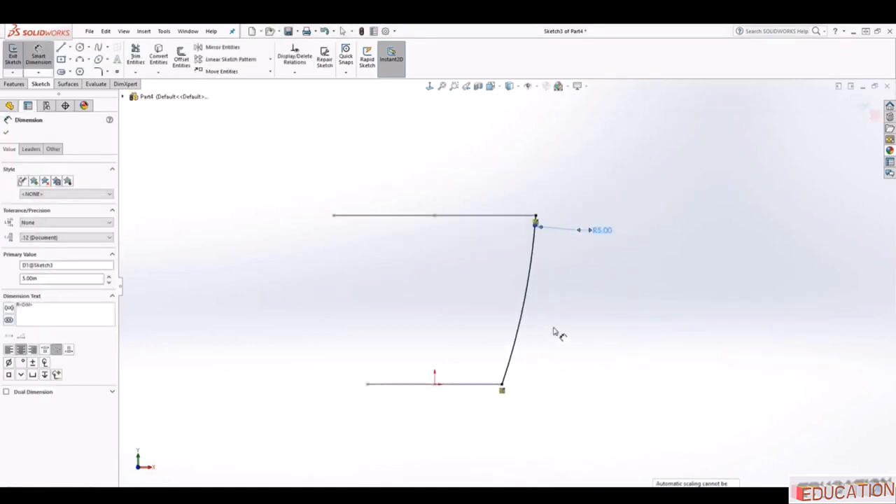
Close the guide arc sketch, start a new sketch on the Front plane and draw an outward-bulging three-point arc just beyond the ellipses' left ends.
click(861, 105)
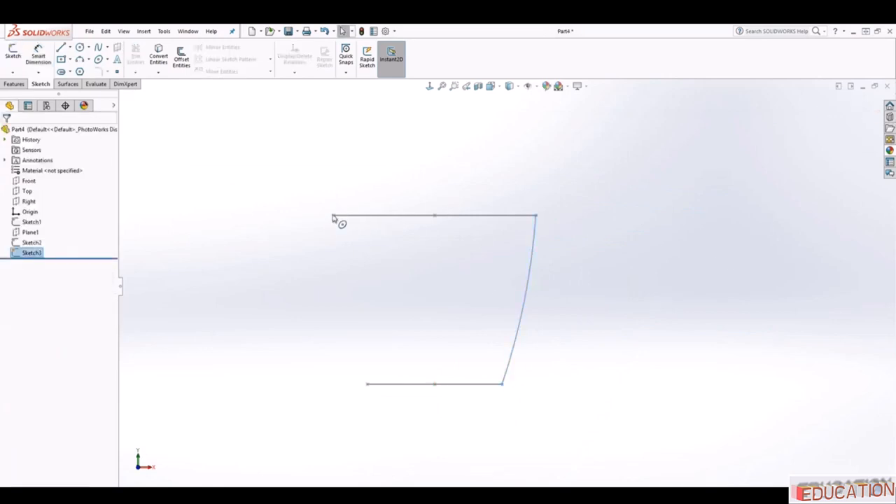
click(29, 181)
scroll(406, 245, up, 2)
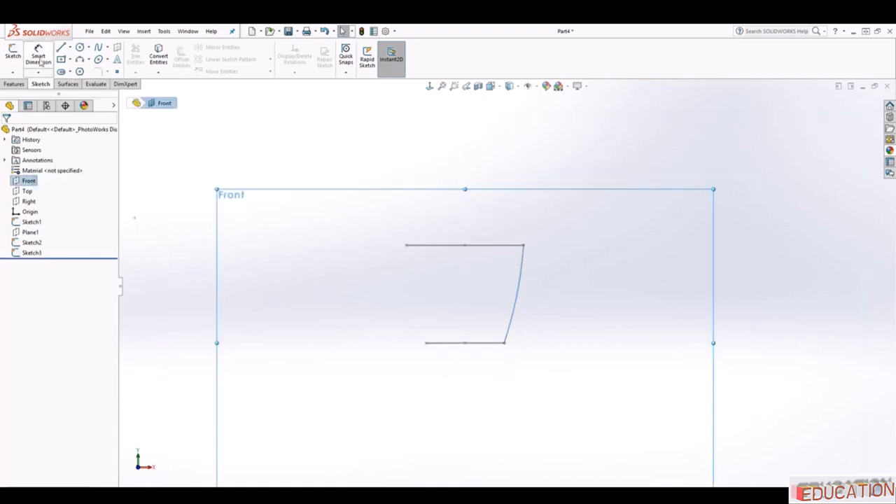
click(13, 53)
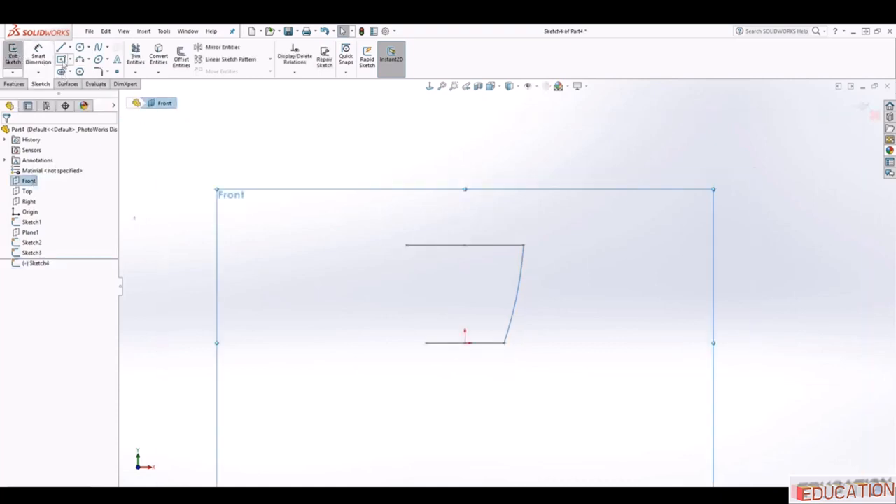
scroll(378, 257, down, 3)
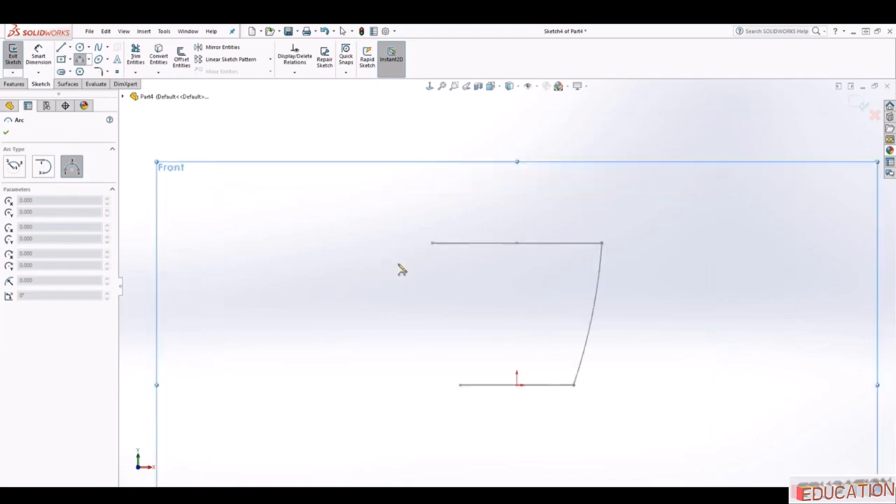
click(441, 242)
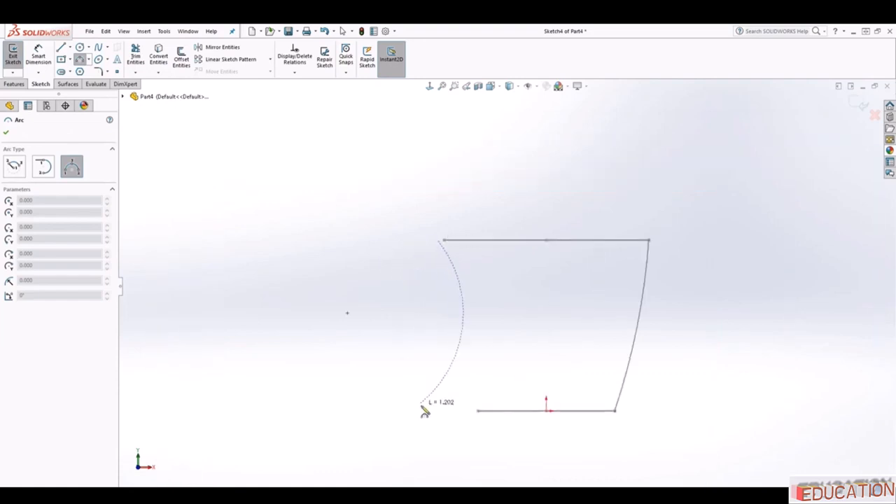
click(463, 411)
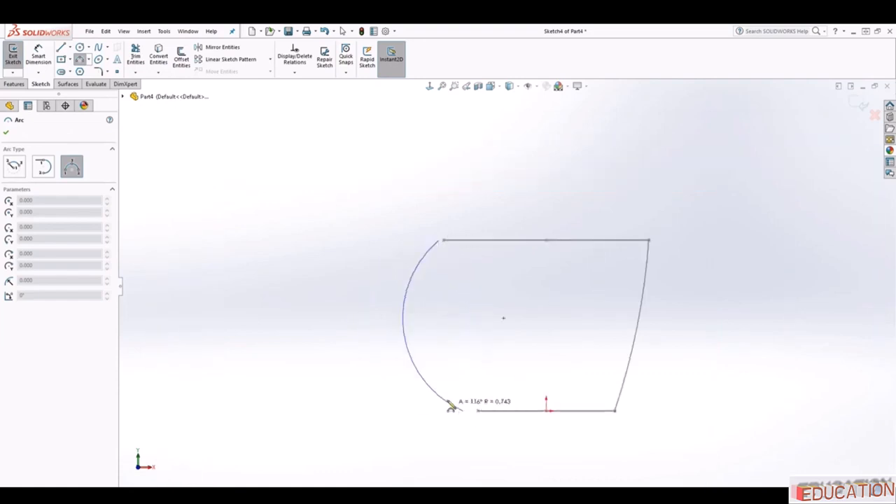
click(412, 308)
key(Escape)
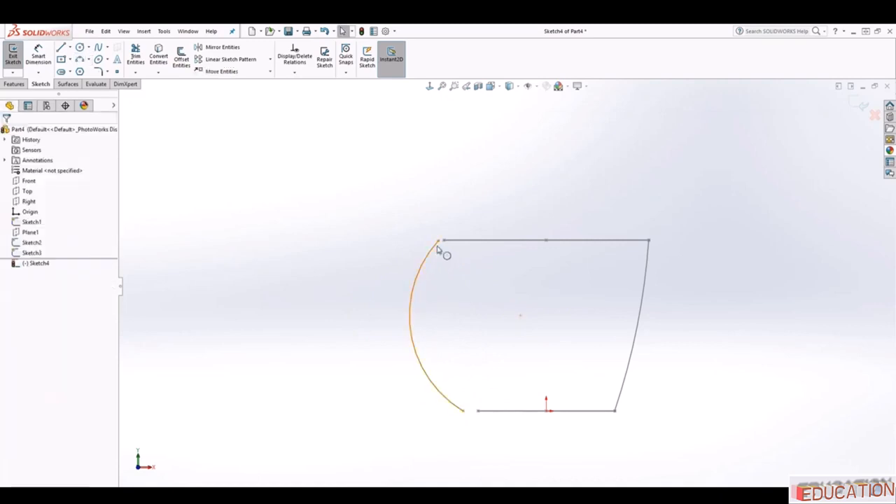
Apply a Pierce relation between the left arc's upper endpoint and the larger ellipse.
click(439, 243)
middle_drag(448, 250, 452, 274)
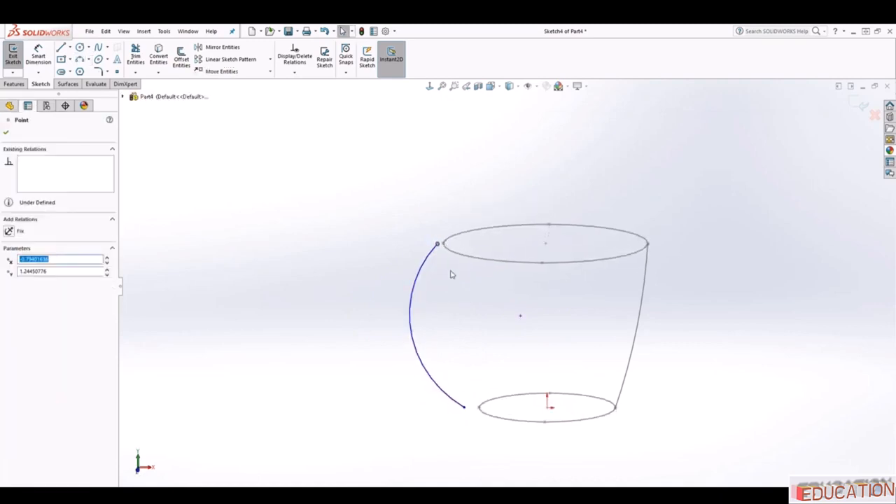
ctrl+click(457, 258)
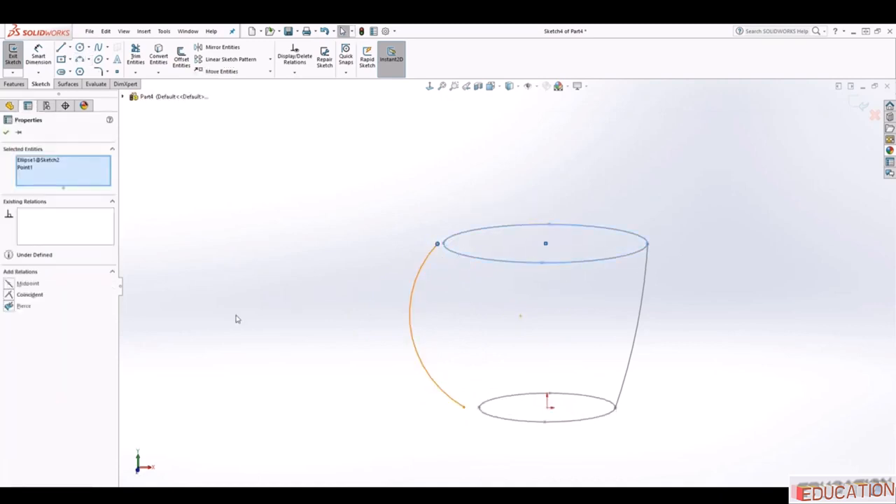
click(8, 306)
key(Escape)
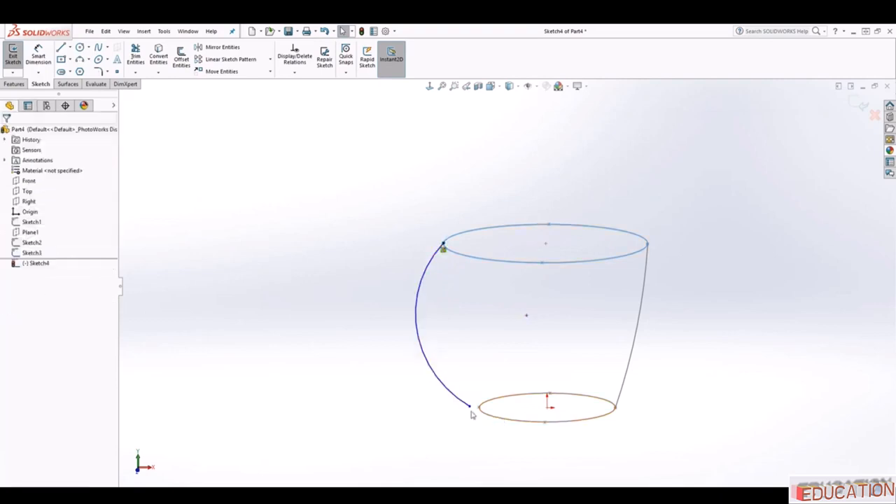
Apply a Pierce relation between the left arc's lower endpoint and the smaller ellipse.
click(469, 407)
ctrl+click(485, 419)
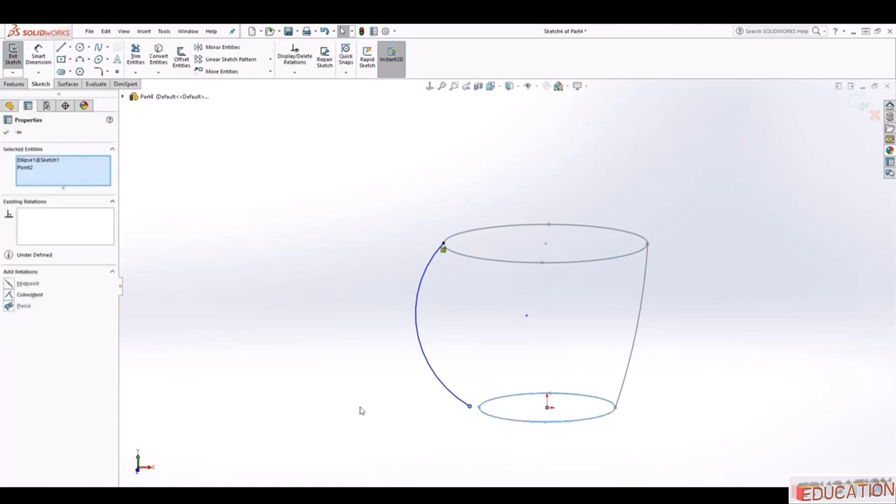
click(23, 306)
key(Escape)
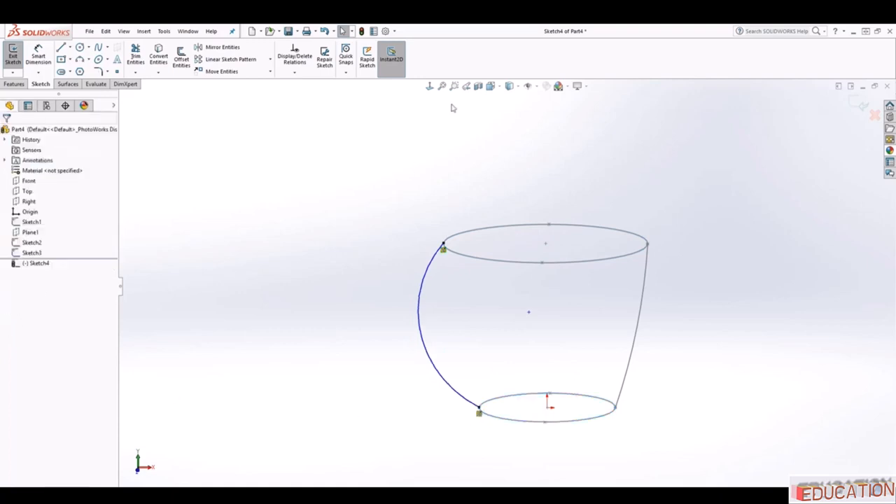
Dimension the left arc's radius at 5.00 in and close the sketch.
click(429, 86)
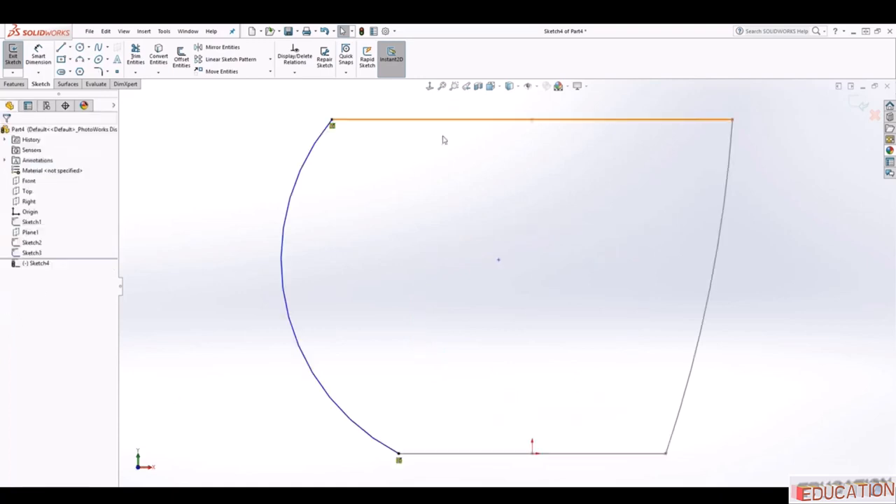
click(38, 56)
click(287, 210)
click(397, 272)
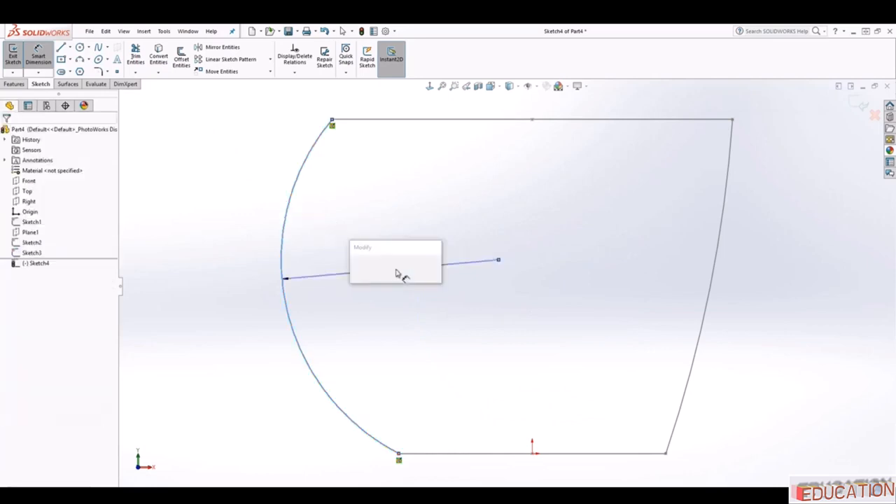
key(Return)
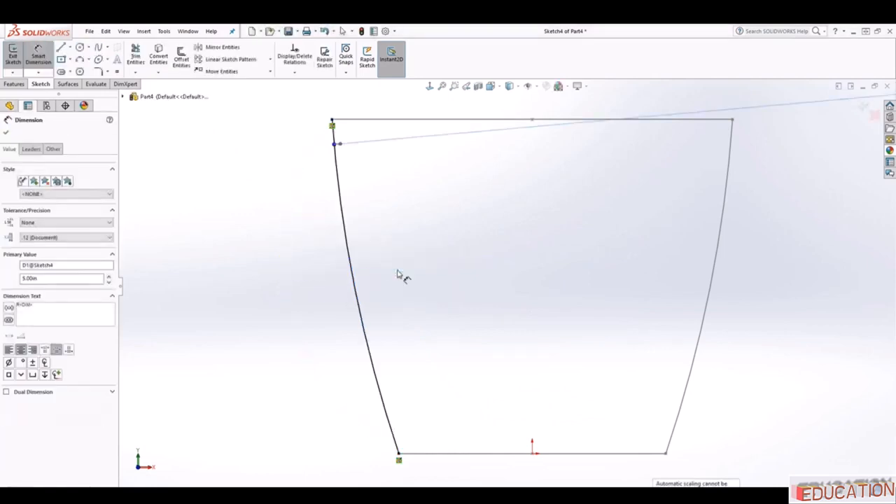
scroll(518, 326, up, 7)
drag(656, 228, 653, 263)
key(Escape)
scroll(551, 257, down, 1)
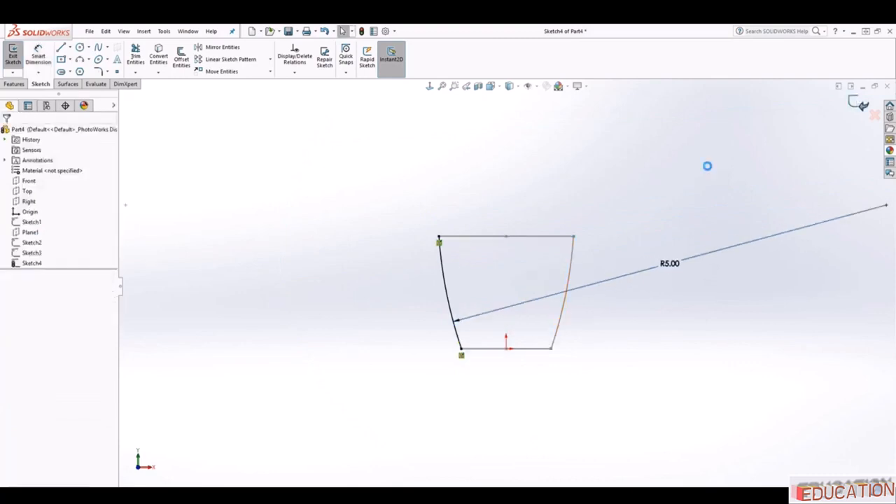
mouse_move(594, 246)
middle_down()
mouse_move(516, 297)
mouse_move(414, 276)
mouse_move(500, 339)
mouse_move(586, 294)
mouse_move(592, 346)
mouse_move(576, 371)
mouse_move(622, 338)
mouse_move(494, 320)
middle_up()
click(493, 320)
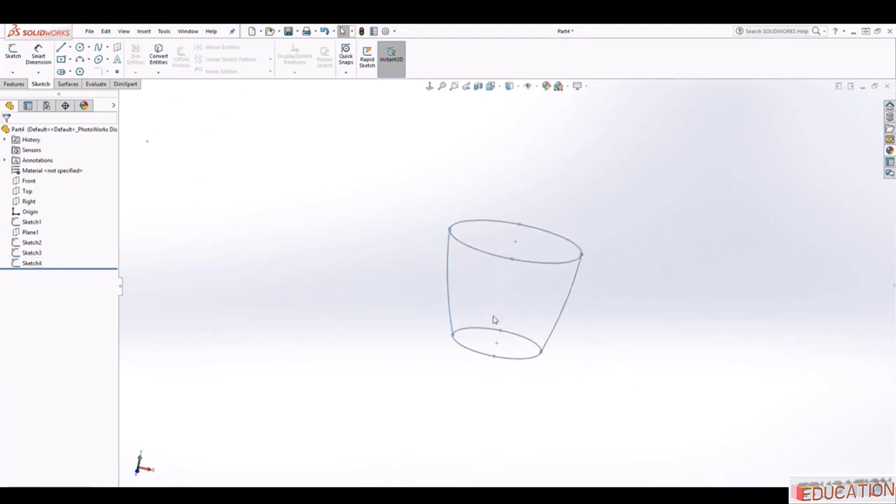
Start a Lofted Boss/Base with the smaller ellipse and the larger ellipse as its profiles.
click(12, 85)
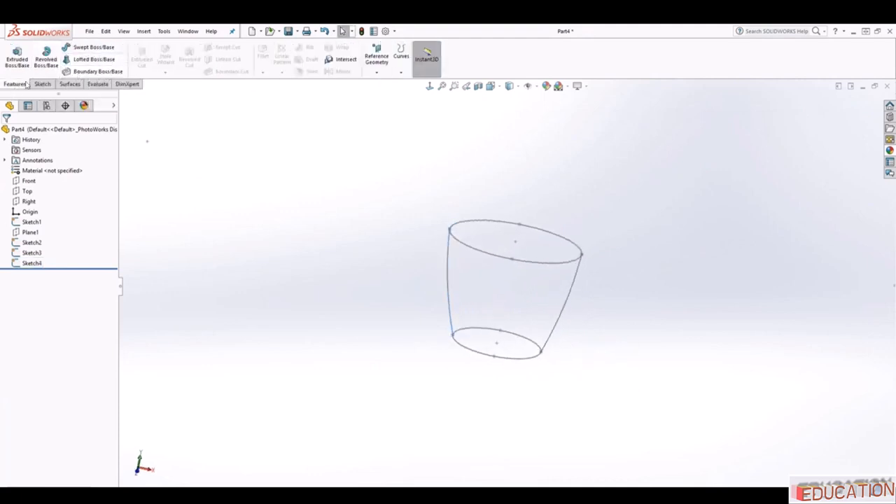
click(89, 60)
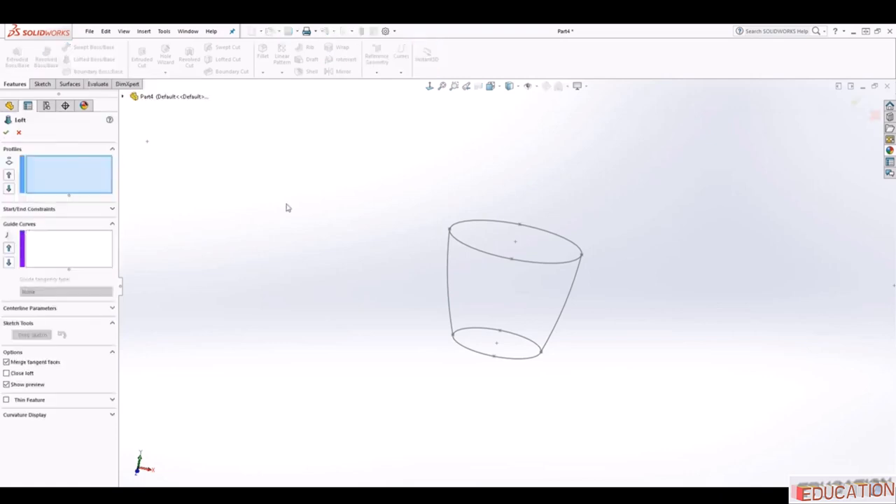
click(464, 347)
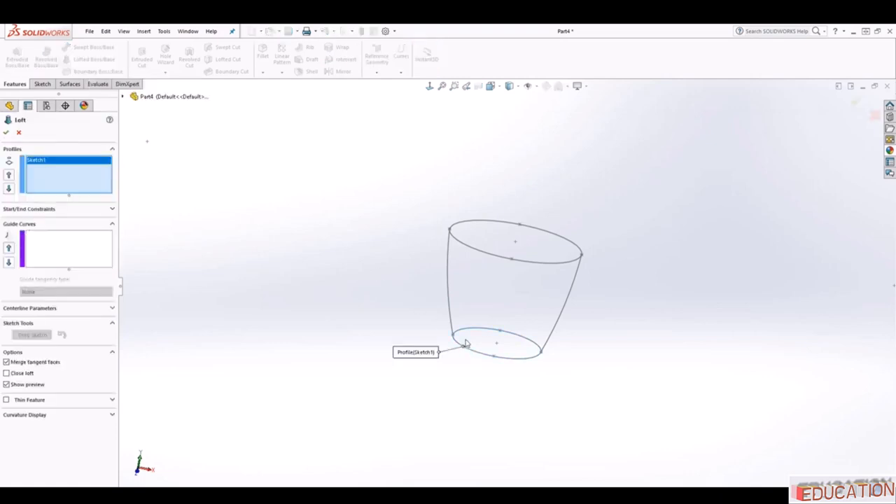
click(491, 258)
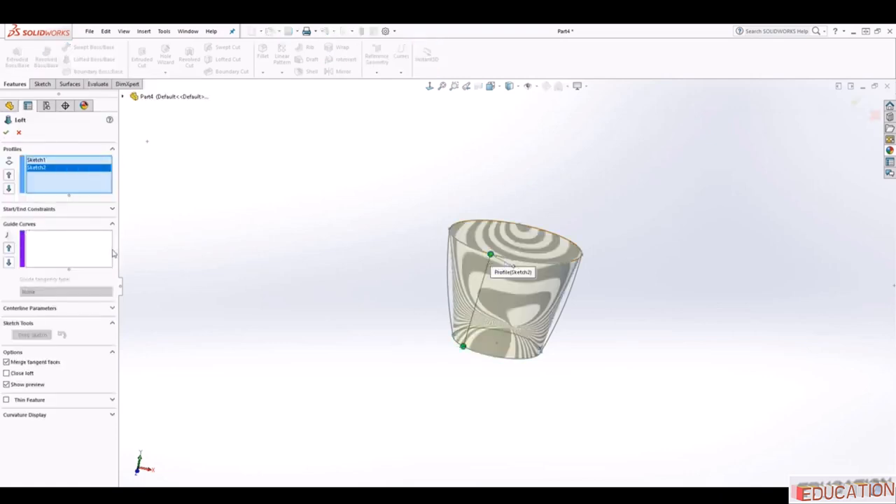
Add the left and right arcs as the loft's guide curves and complete the loft.
click(57, 253)
click(449, 292)
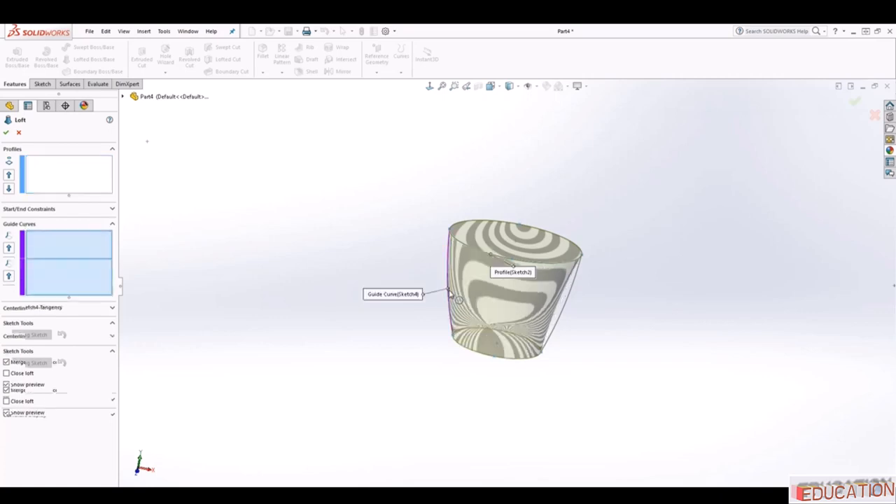
mouse_move(456, 298)
middle_down()
mouse_move(524, 261)
mouse_move(544, 285)
middle_up()
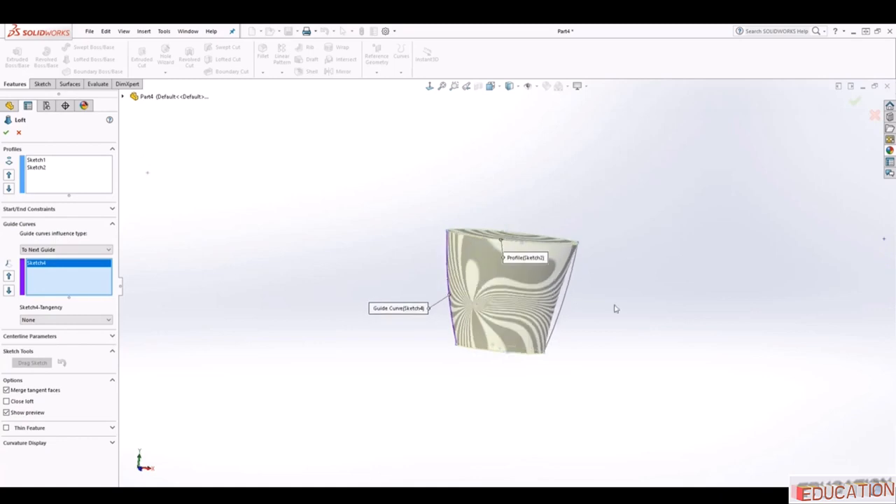
scroll(448, 259, down, 4)
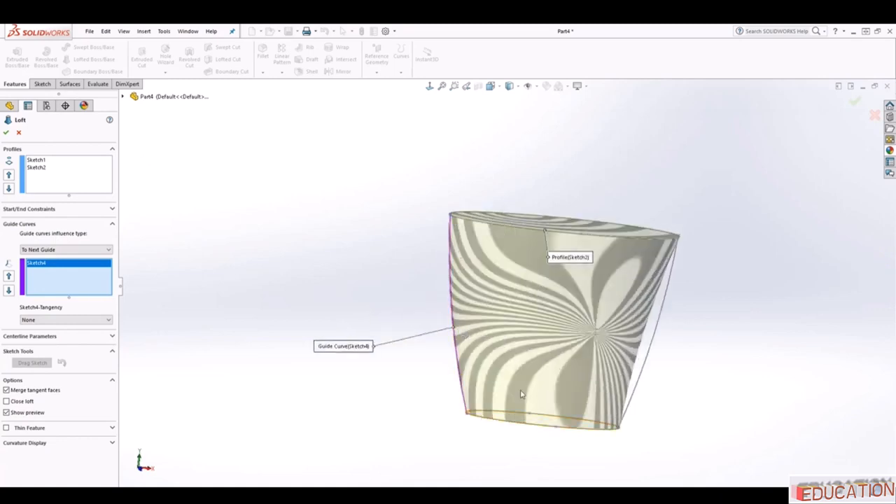
middle_drag(667, 342, 632, 317)
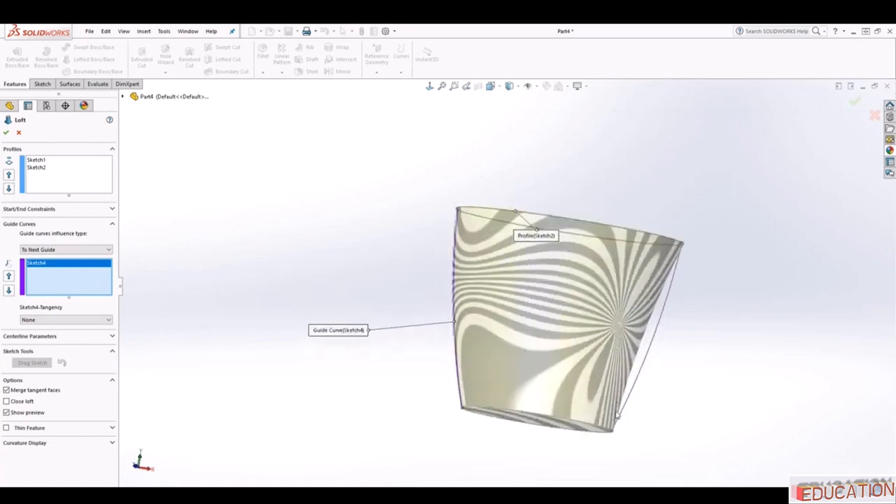
click(656, 325)
middle_drag(703, 344, 619, 377)
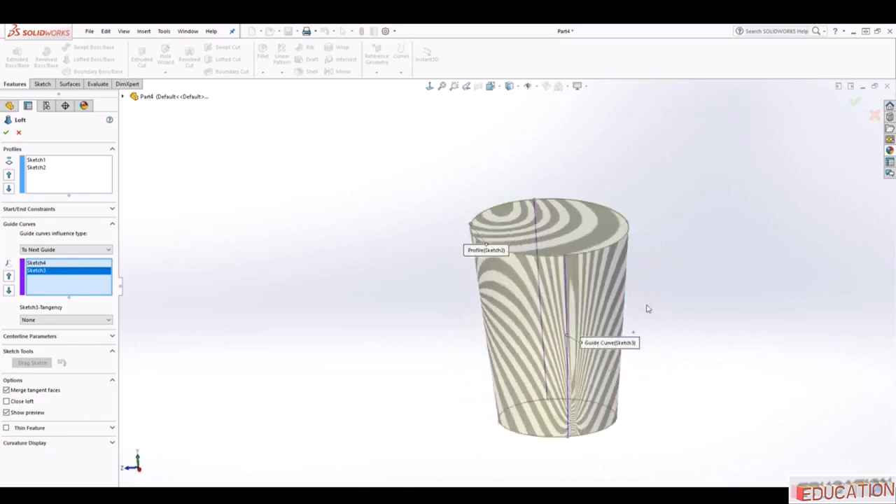
click(6, 132)
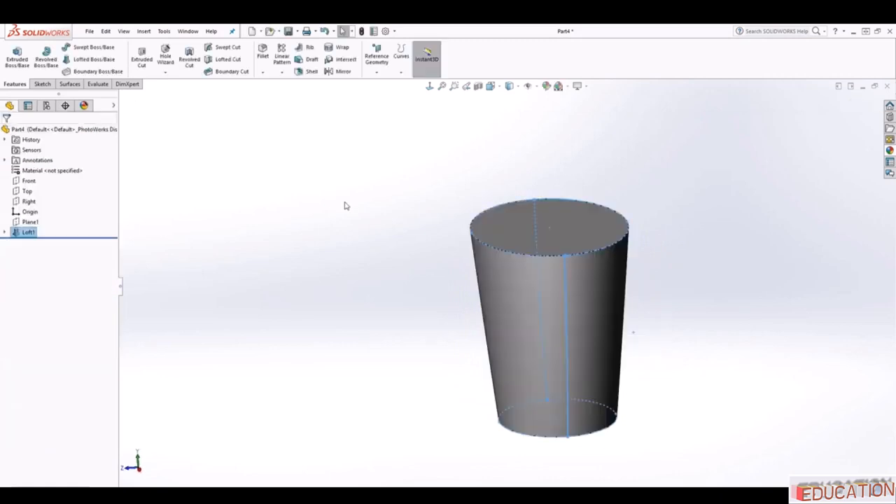
Start a sketch on the loft's larger top face and convert the face's elliptical edge into sketch geometry.
middle_drag(346, 204, 462, 223)
click(462, 222)
mouse_move(610, 280)
middle_down()
mouse_move(626, 250)
mouse_move(662, 247)
mouse_move(622, 266)
mouse_move(618, 282)
mouse_move(600, 236)
mouse_move(608, 266)
middle_up()
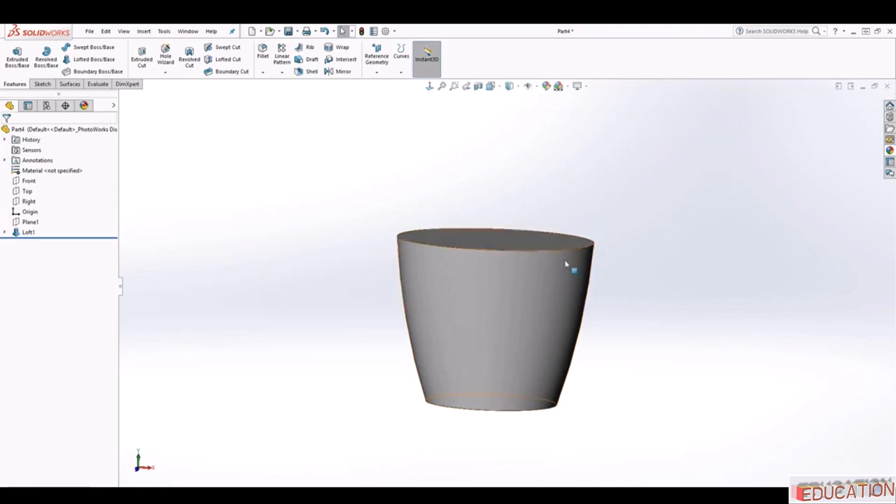
middle_drag(597, 270, 603, 316)
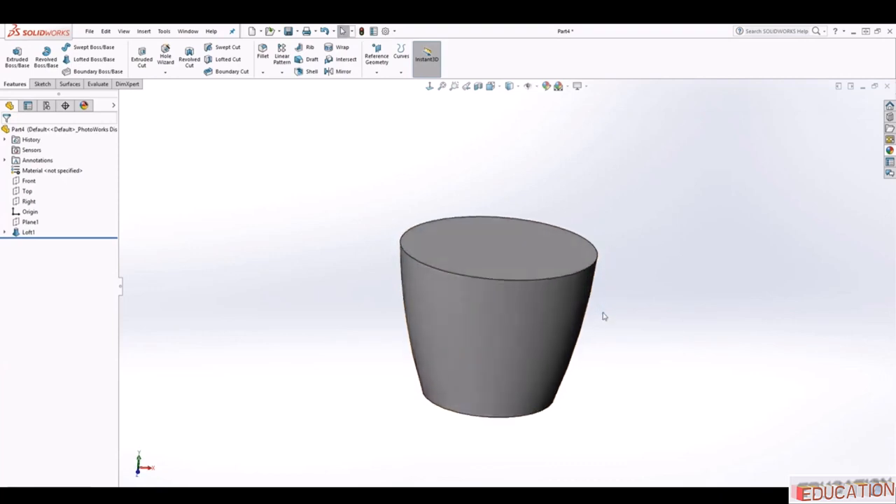
click(494, 241)
click(41, 84)
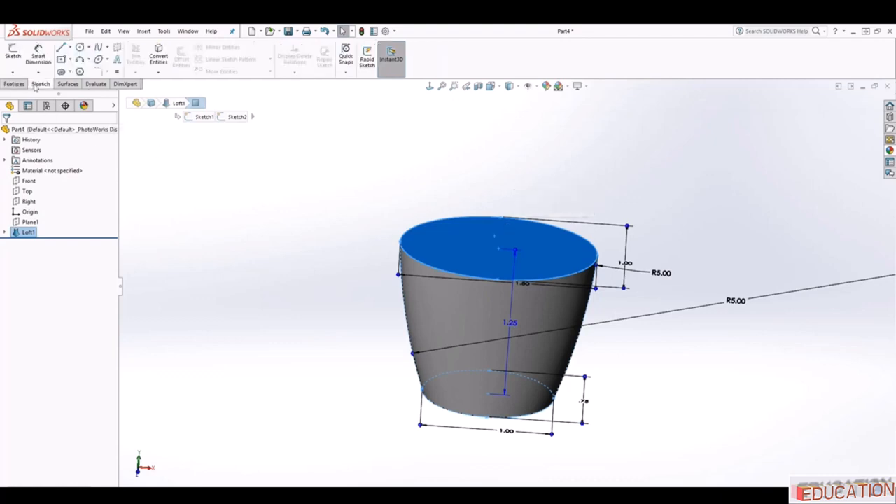
click(13, 56)
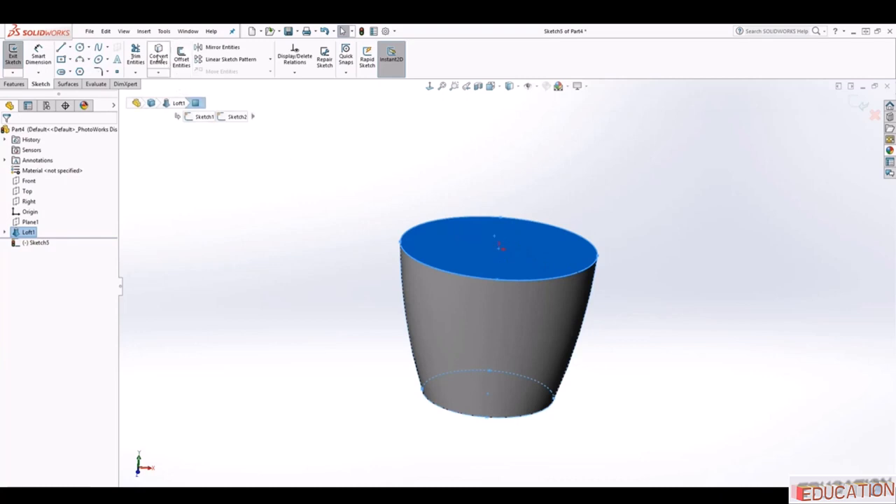
click(158, 59)
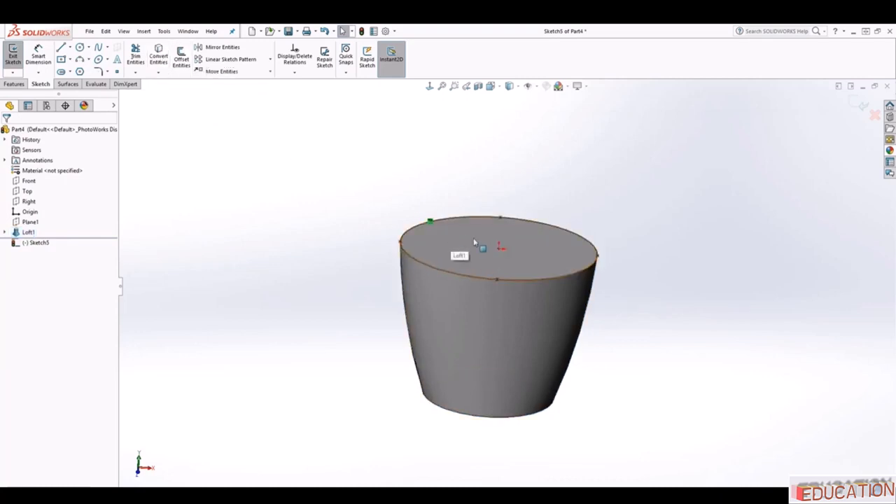
Draw a horizontal line across the converted ellipse, joining its two end points on the long axis.
click(430, 86)
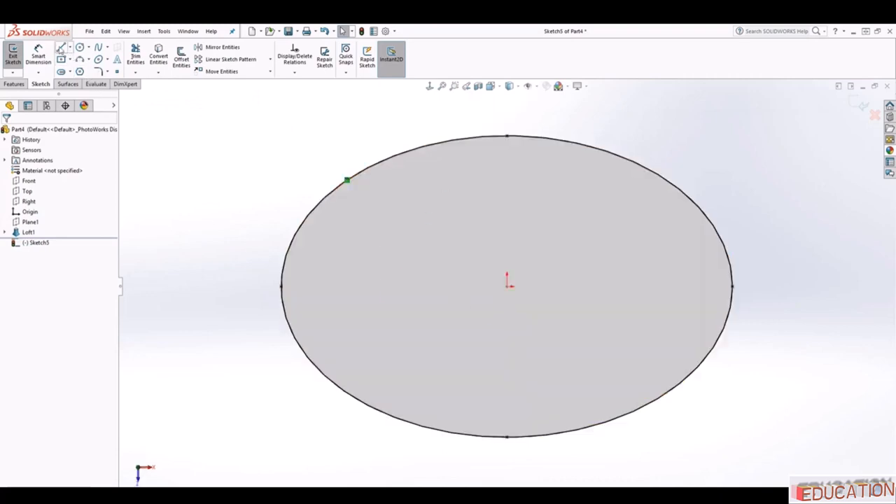
click(61, 48)
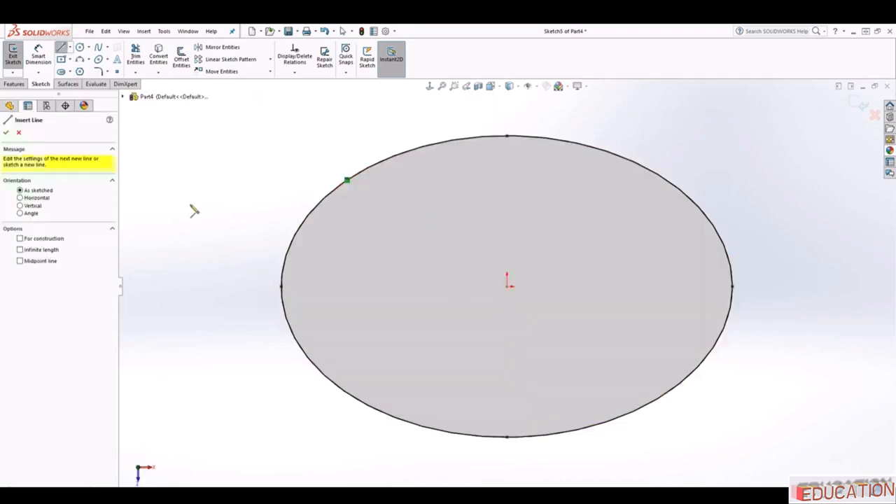
click(282, 289)
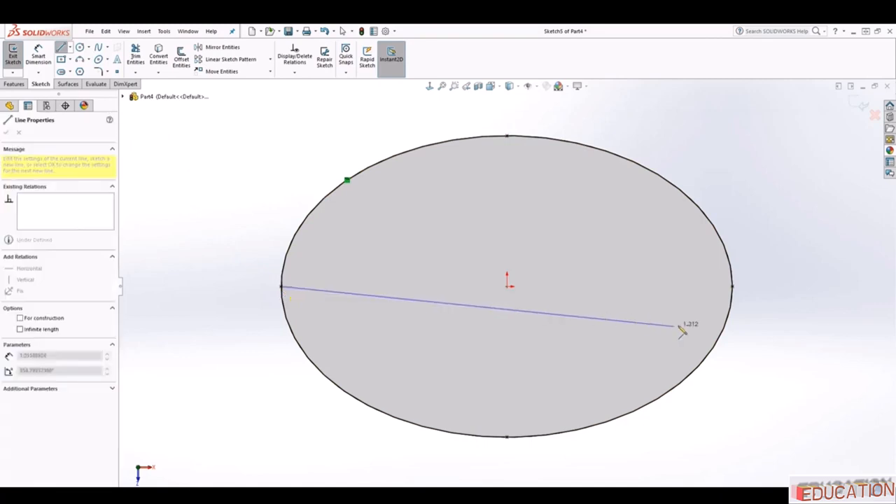
click(733, 288)
key(Escape)
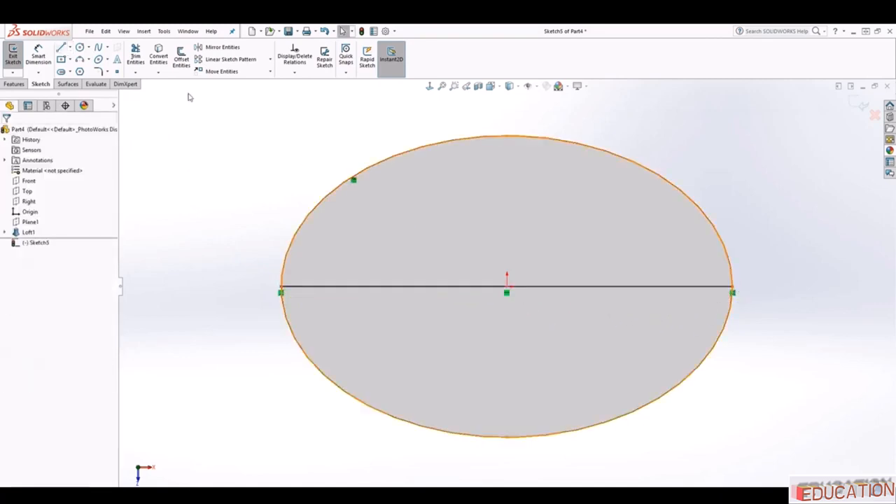
Trim away the front half of the ellipse below the line, leaving a closed half-ellipse, and close the sketch.
click(137, 58)
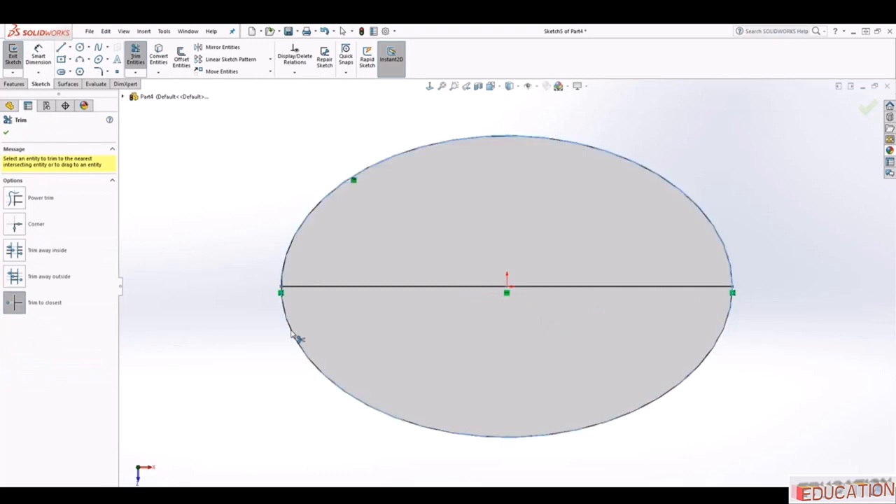
mouse_move(423, 427)
middle_down()
mouse_move(458, 366)
mouse_move(456, 334)
mouse_move(466, 327)
middle_up()
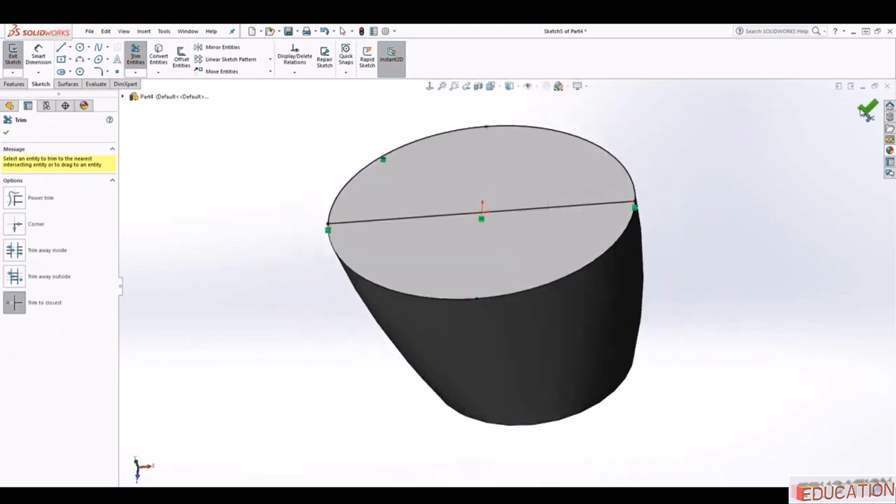
click(867, 111)
scroll(603, 220, up, 3)
scroll(595, 221, down, 2)
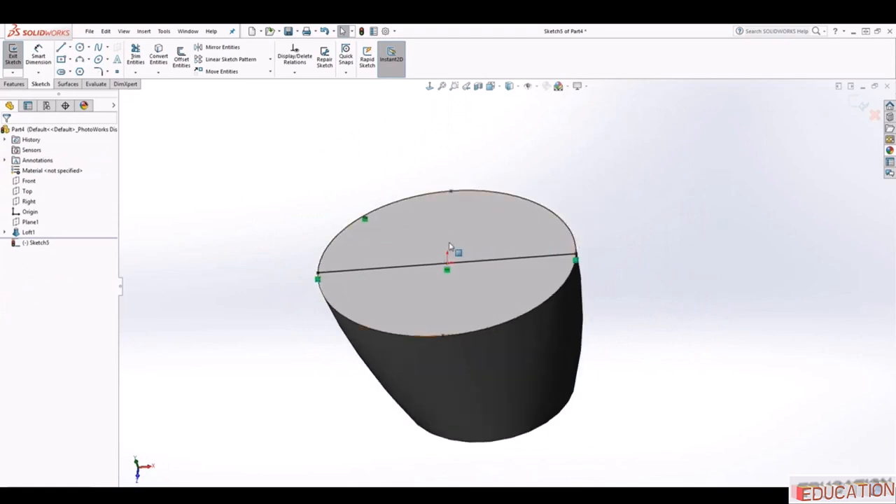
click(857, 105)
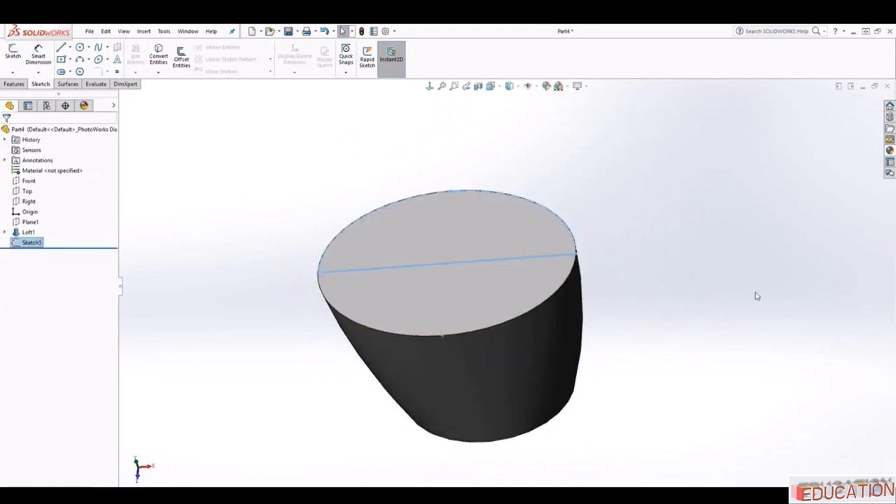
click(132, 161)
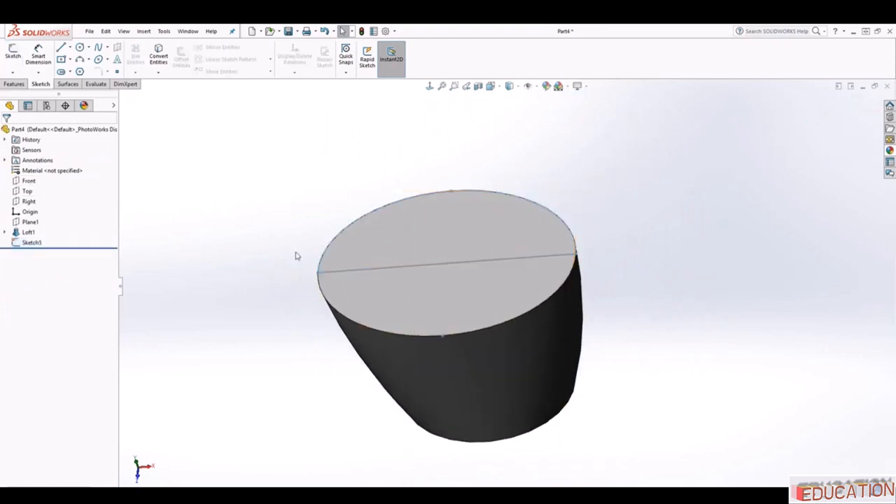
Start a sketch on the Front plane and draw an upward three-point arc of about 1.2 in radius between the top face's two ends.
scroll(494, 315, up, 5)
middle_drag(494, 314, 506, 216)
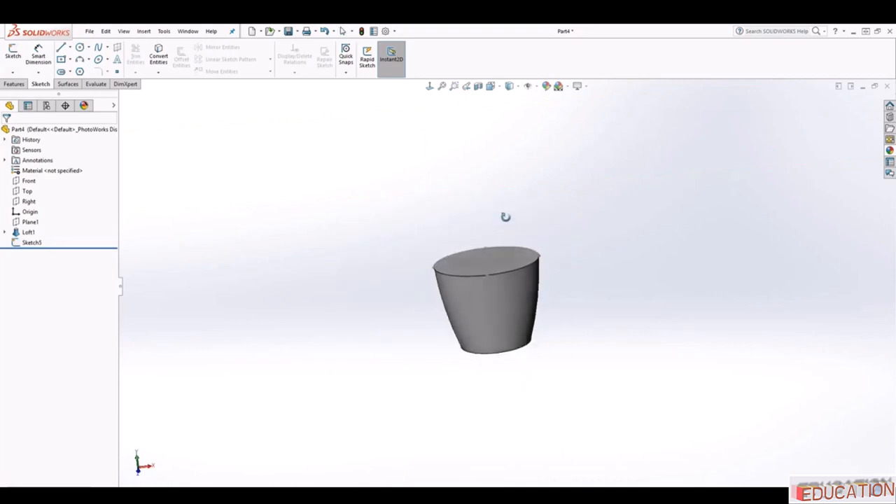
click(30, 182)
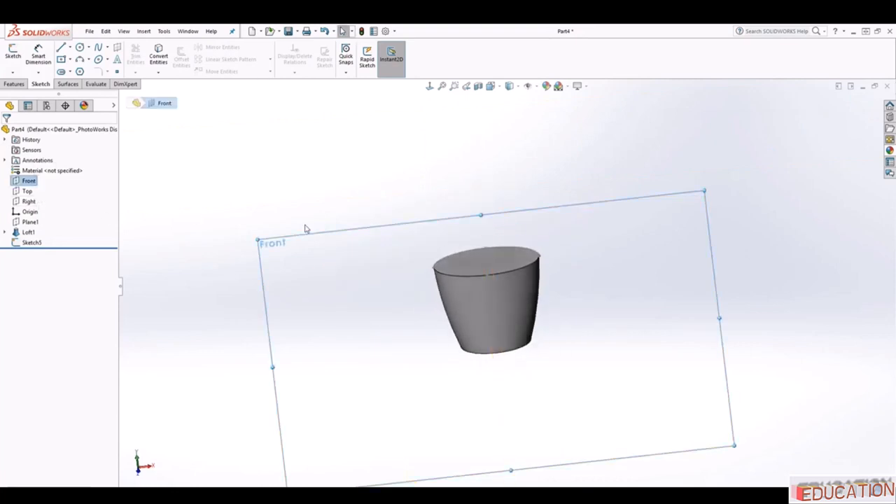
click(13, 55)
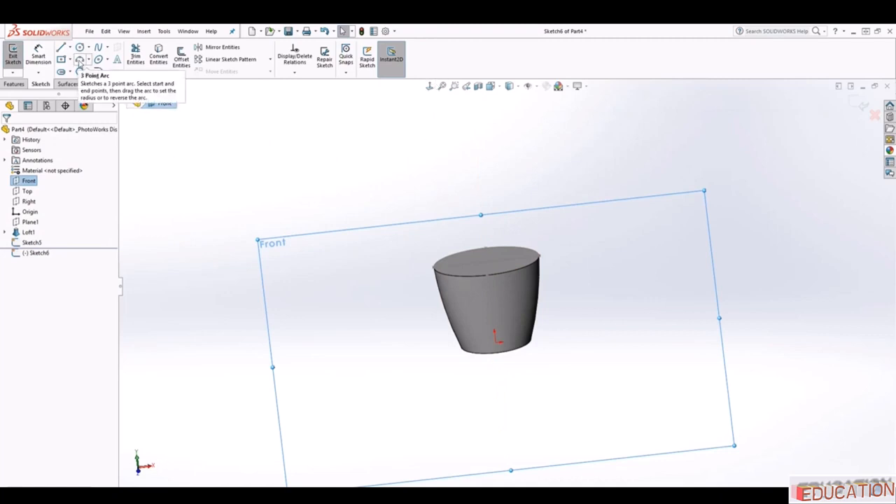
click(80, 60)
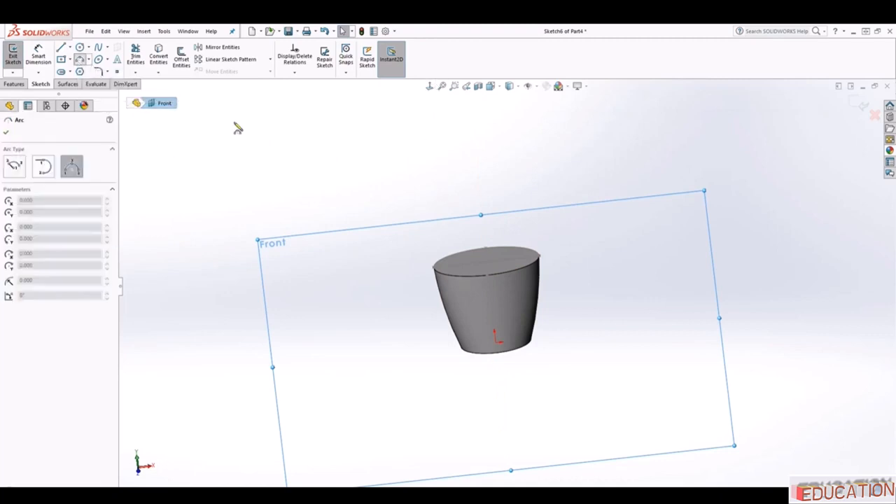
click(430, 86)
middle_drag(319, 145, 335, 184)
click(301, 119)
scroll(560, 178, up, 3)
scroll(603, 183, down, 4)
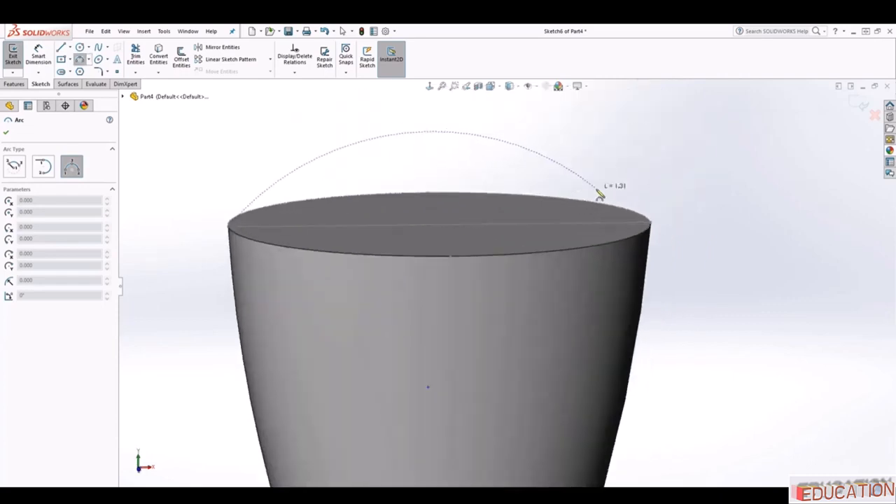
click(658, 238)
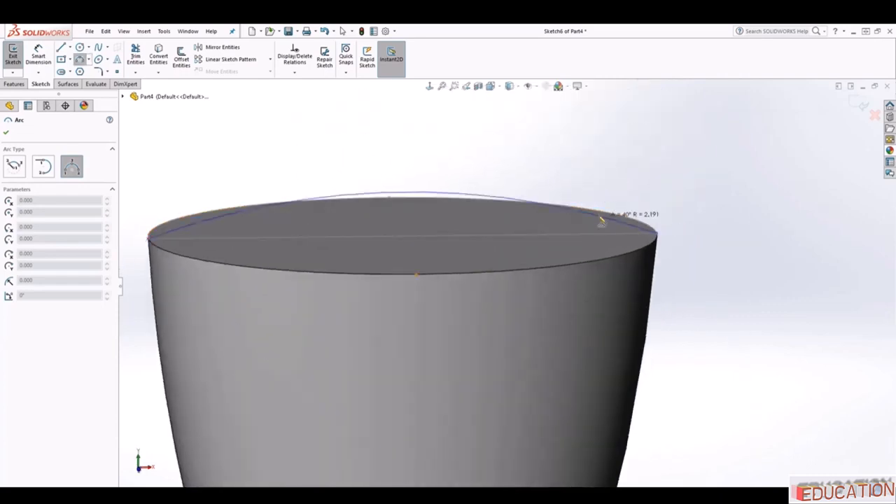
click(523, 161)
key(Escape)
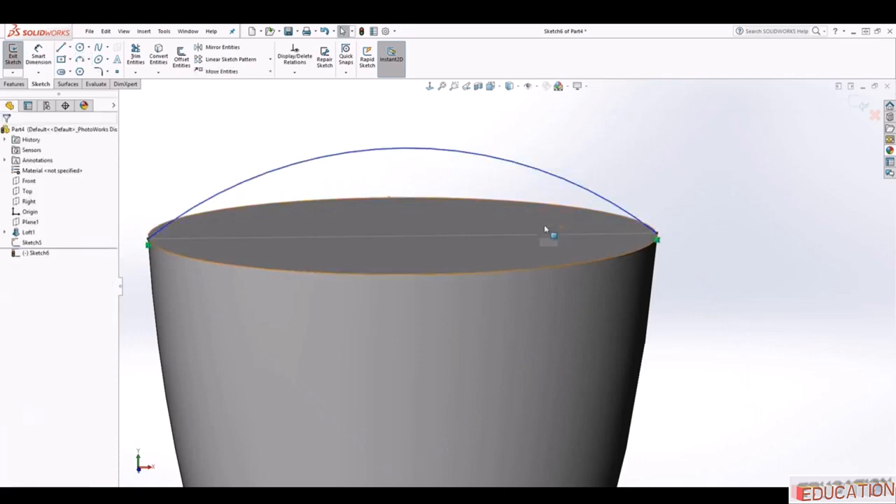
Close the arc with a horizontal line between its two end points along the loft's top face.
click(62, 47)
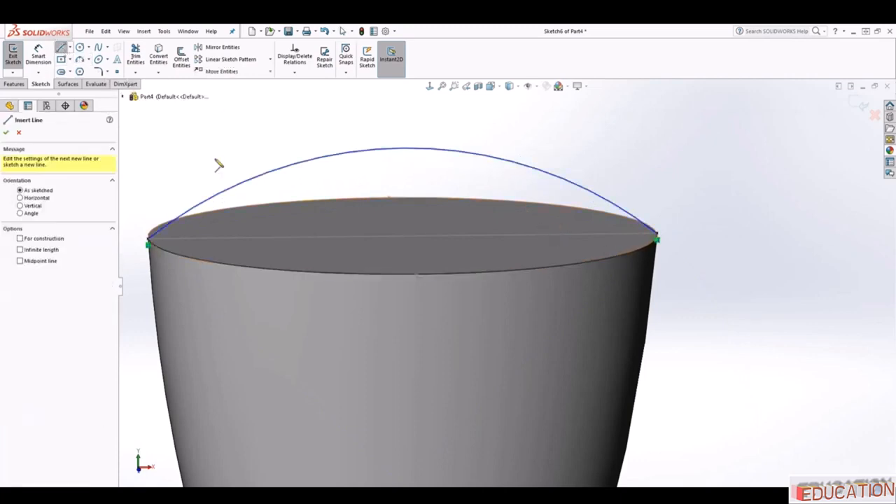
click(149, 242)
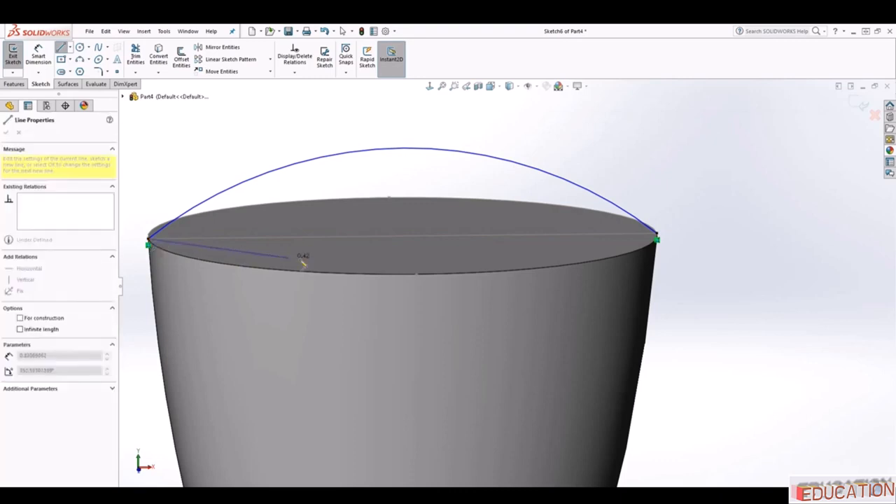
click(656, 238)
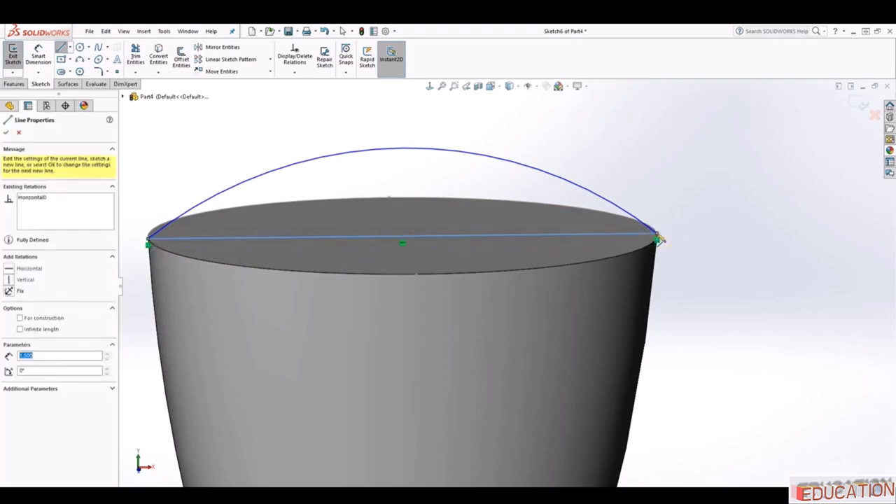
key(Escape)
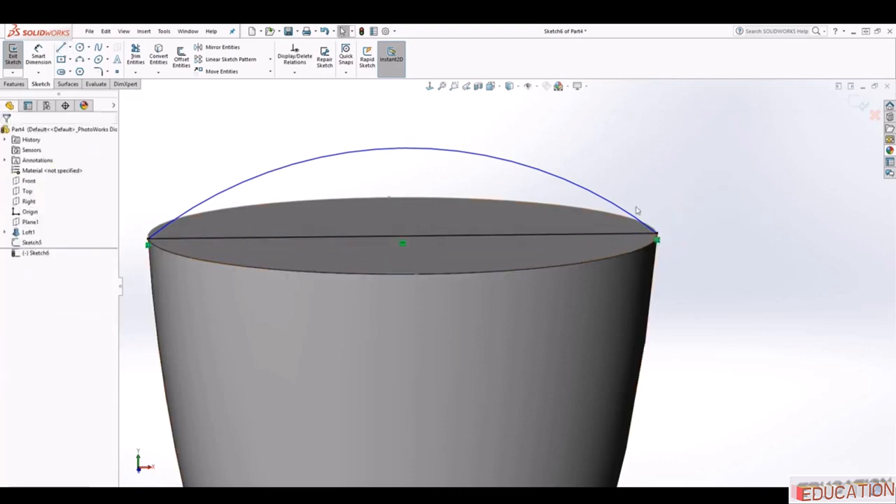
Dimension the arc's radius at 2 in and close the sketch.
click(434, 85)
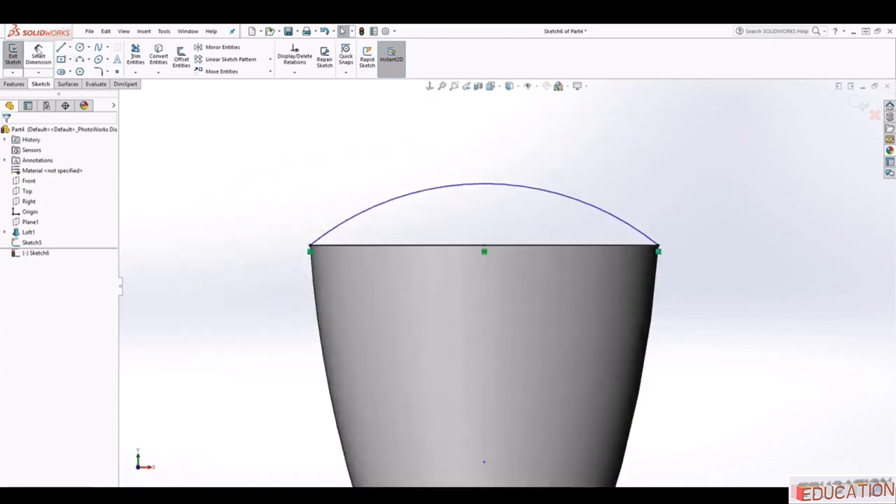
click(536, 194)
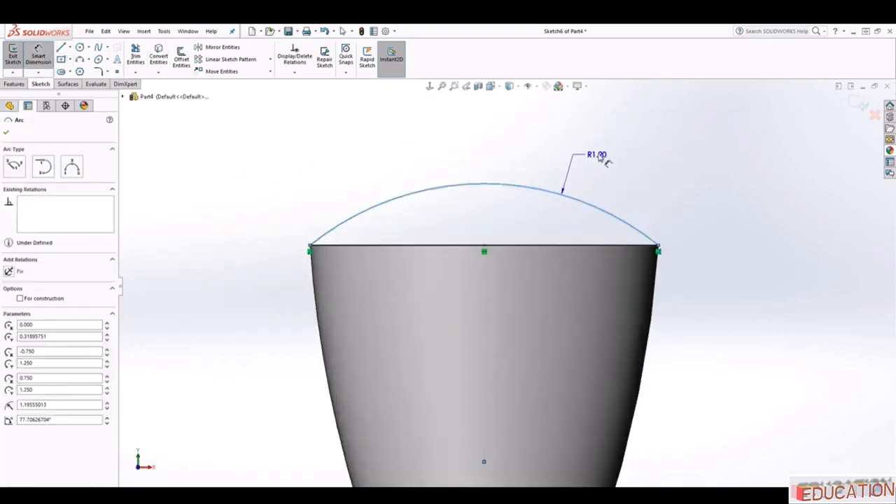
click(622, 148)
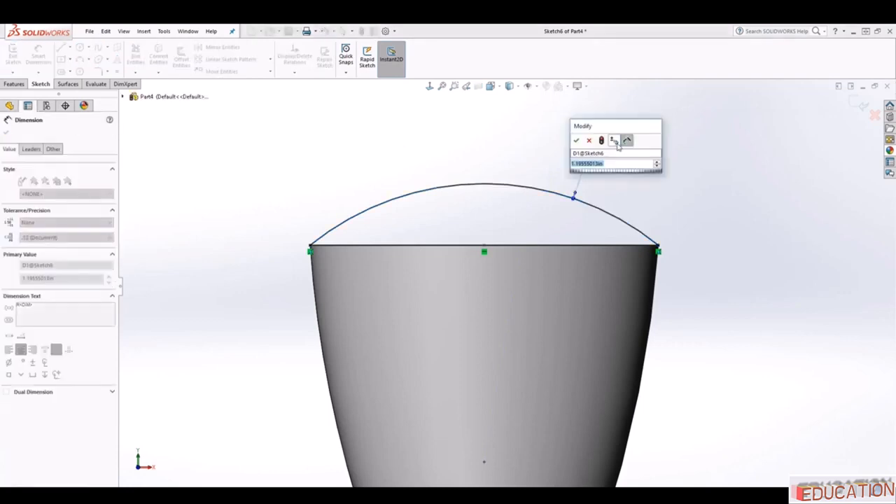
text(2)
key(Return)
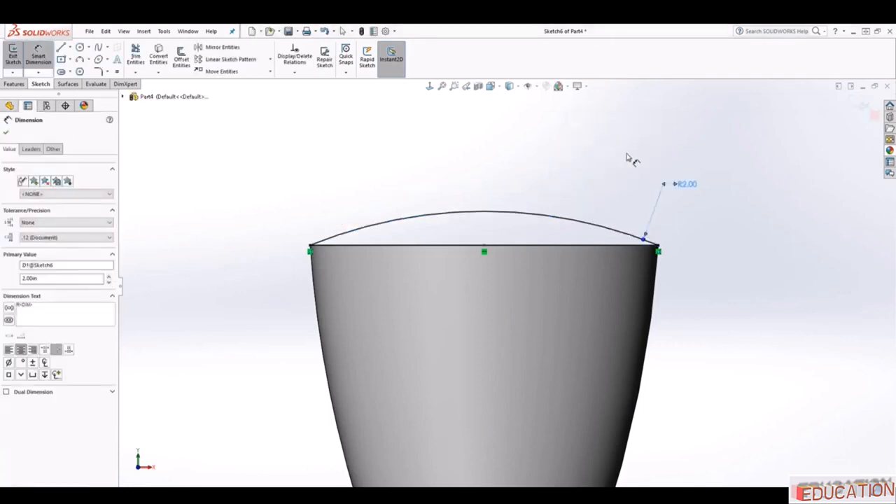
key(Escape)
mouse_move(651, 247)
middle_down()
mouse_move(584, 299)
mouse_move(600, 294)
middle_up()
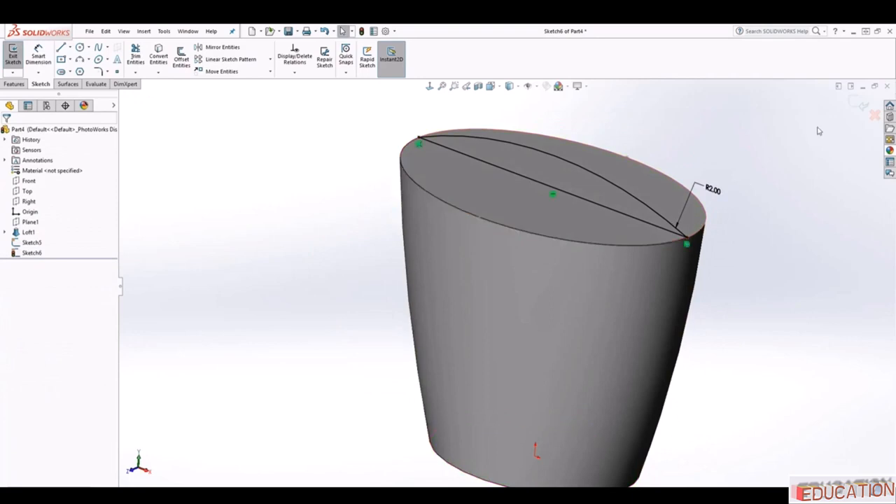
mouse_move(773, 141)
middle_down()
mouse_move(676, 202)
mouse_move(670, 130)
mouse_move(694, 186)
mouse_move(589, 235)
mouse_move(666, 196)
middle_up()
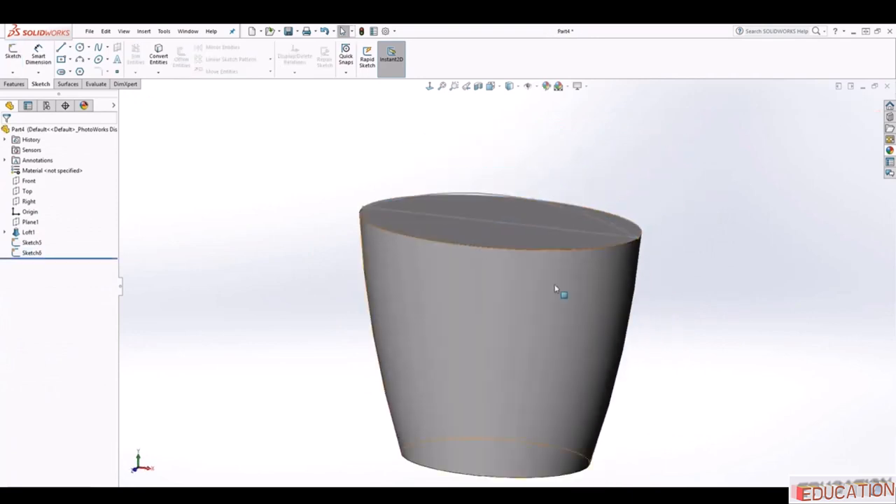
Hide the loft body temporarily to examine the half-ellipse and arc sketches, and show it again.
right_click(557, 236)
click(574, 253)
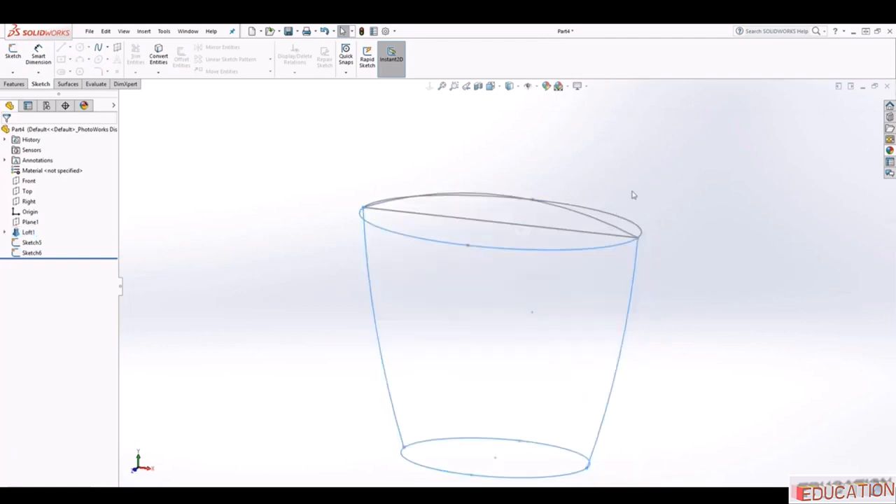
middle_drag(632, 194, 543, 269)
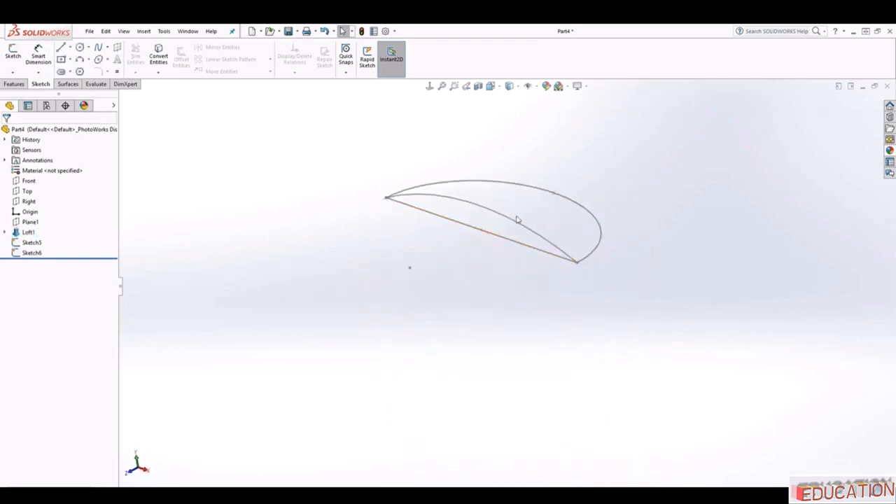
mouse_move(517, 220)
middle_down()
mouse_move(538, 186)
mouse_move(566, 207)
middle_up()
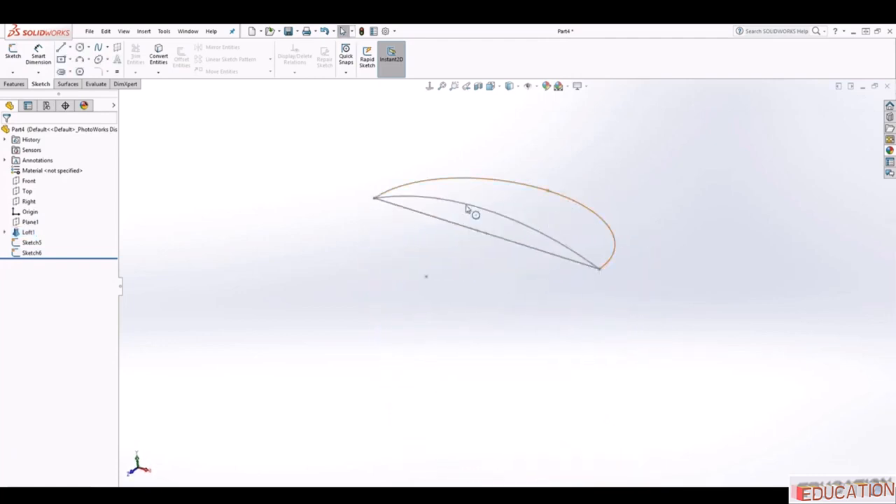
right_click(28, 234)
click(34, 219)
key(Escape)
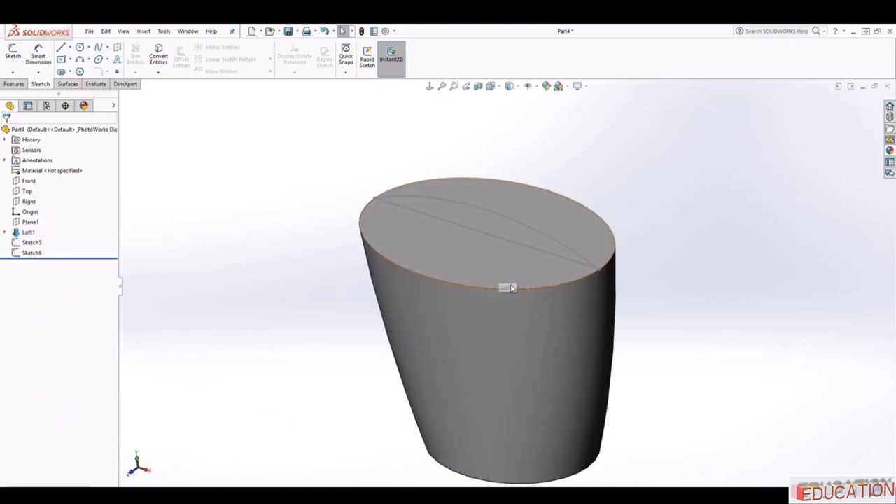
Start a sketch on the Right plane and draw a three-point arc of about 0.42 in radius from the front arc's apex to the top face's edge.
middle_drag(518, 244, 385, 255)
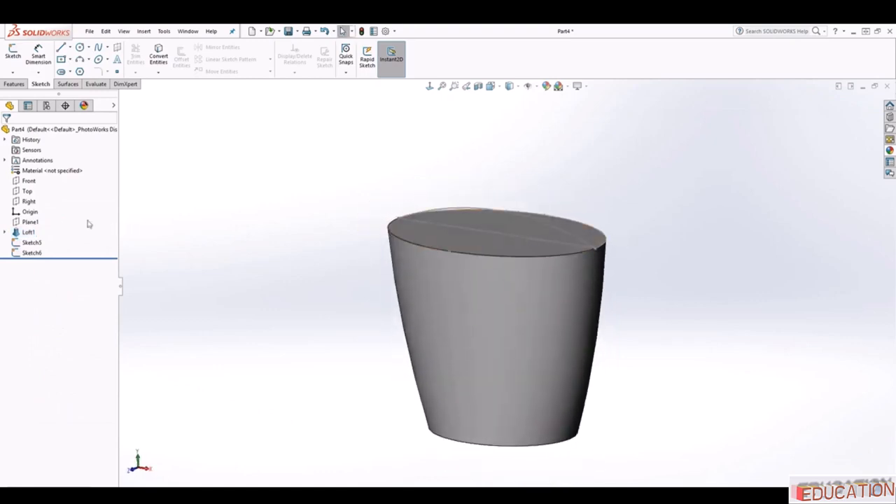
click(26, 203)
scroll(599, 359, up, 4)
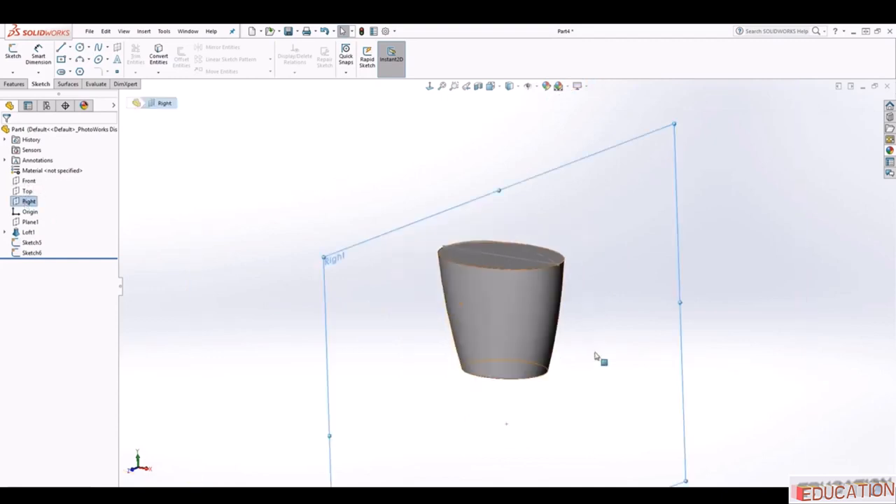
mouse_move(599, 359)
middle_down()
mouse_move(593, 341)
mouse_move(544, 353)
mouse_move(570, 387)
mouse_move(410, 296)
middle_up()
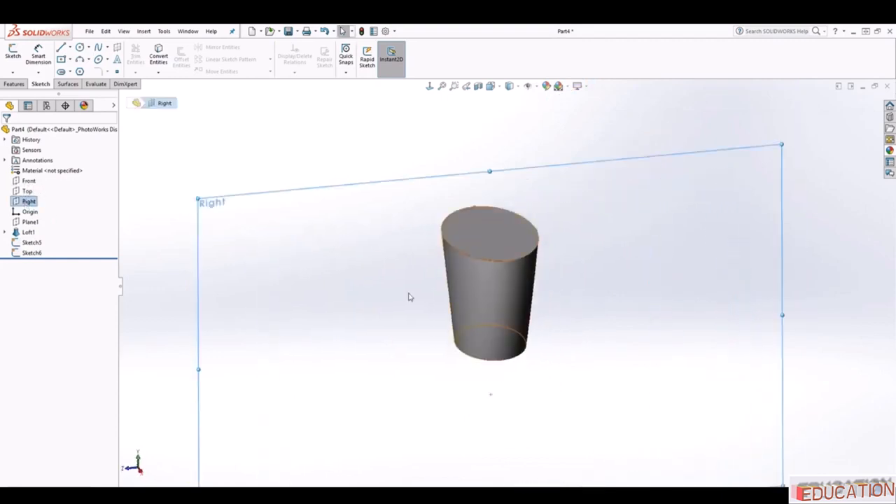
click(12, 53)
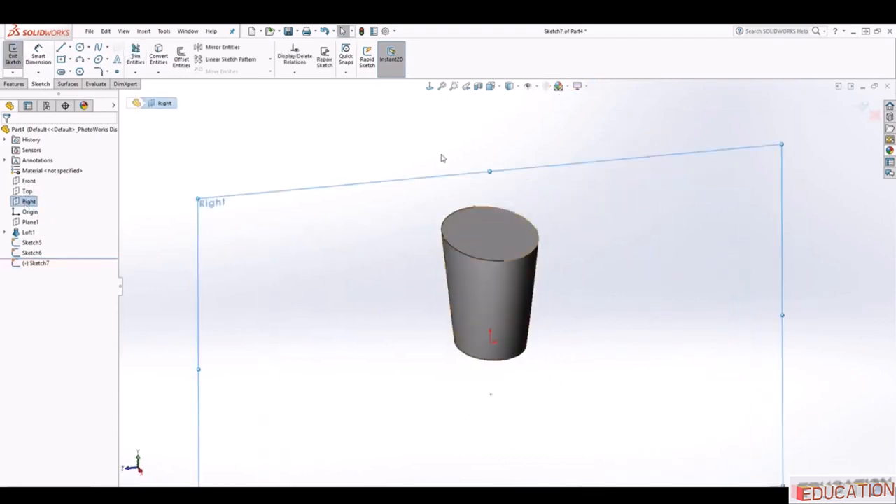
click(429, 85)
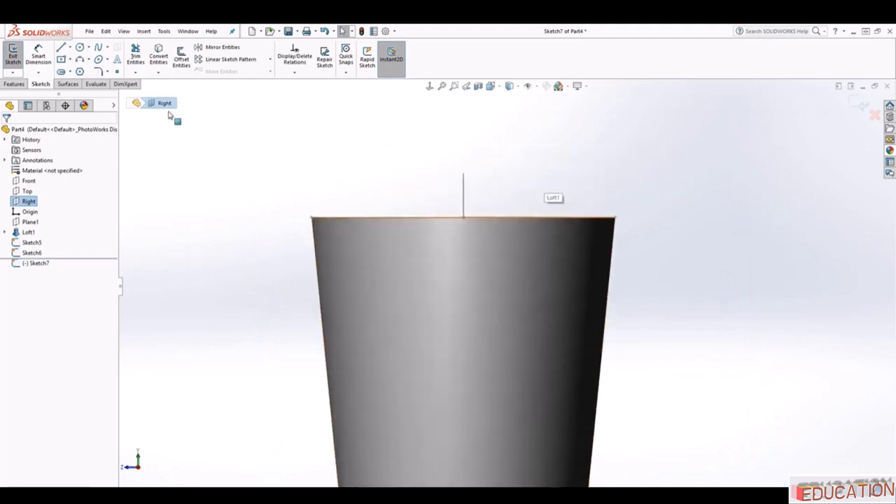
click(463, 174)
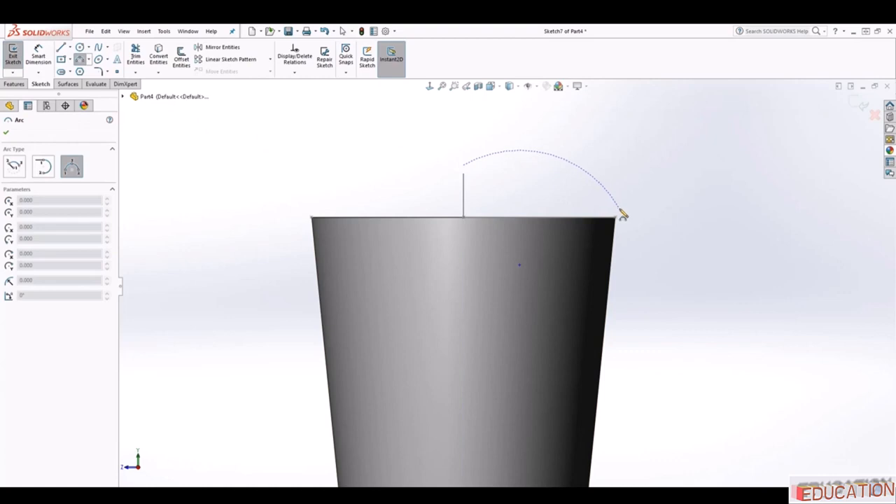
click(620, 210)
click(595, 187)
key(Escape)
Add Pierce relations tying the new arc's lower end to the half-ellipse and its upper end to the Front-plane arc.
middle_drag(633, 234, 632, 273)
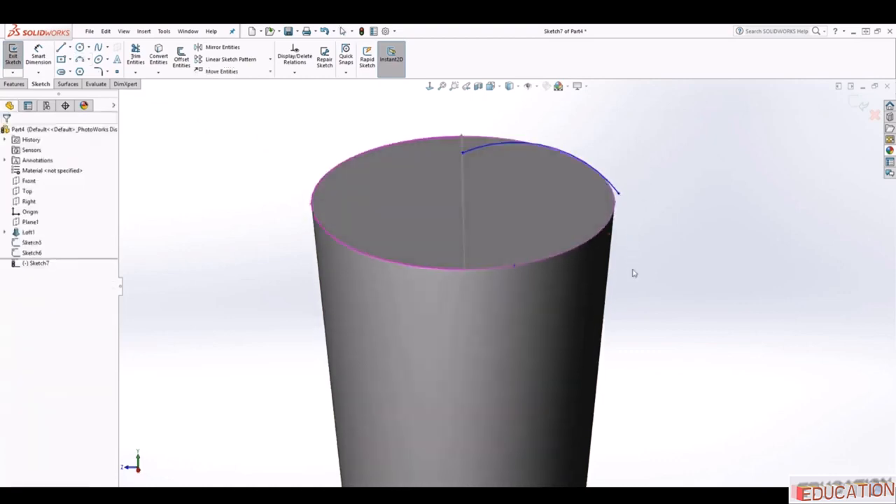
click(617, 194)
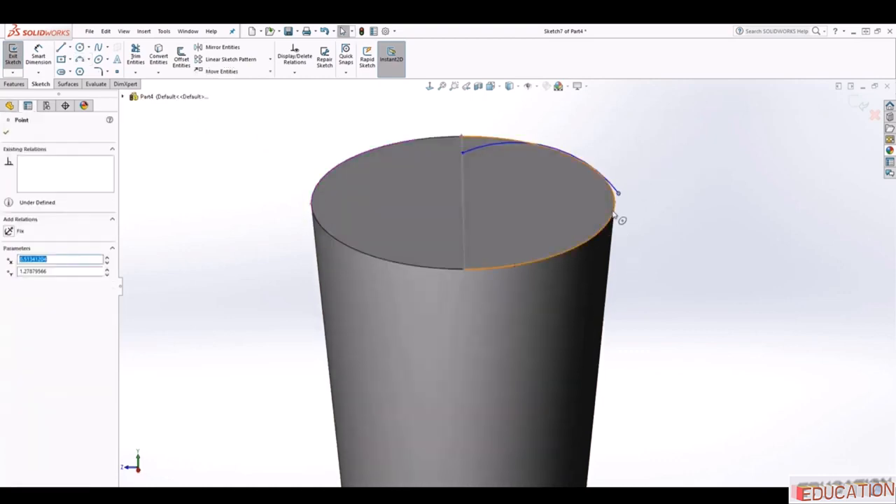
ctrl+click(613, 215)
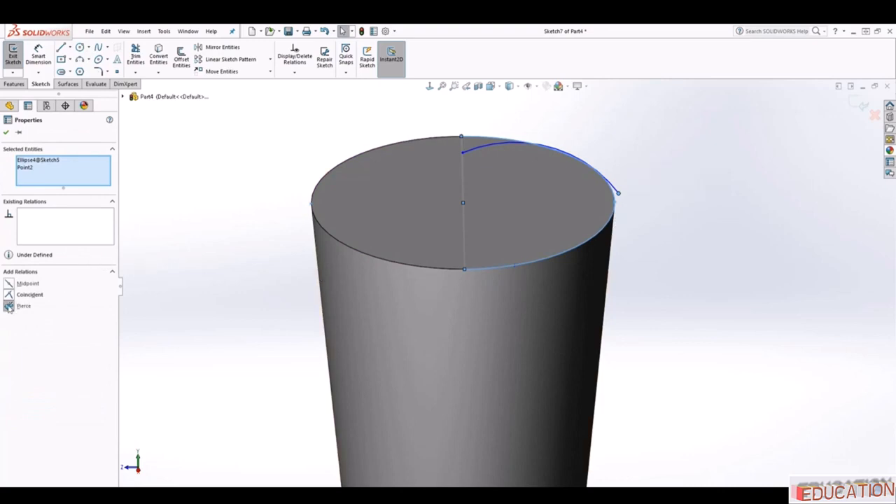
click(8, 306)
click(458, 161)
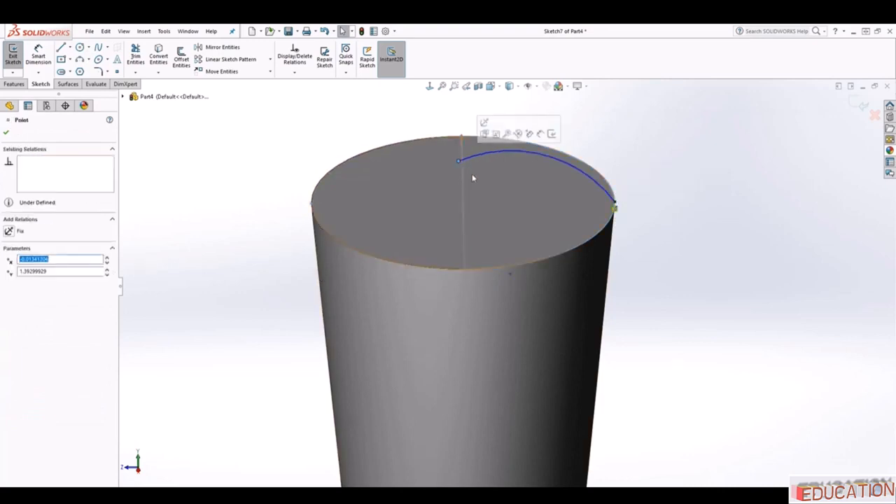
middle_drag(469, 187, 445, 170)
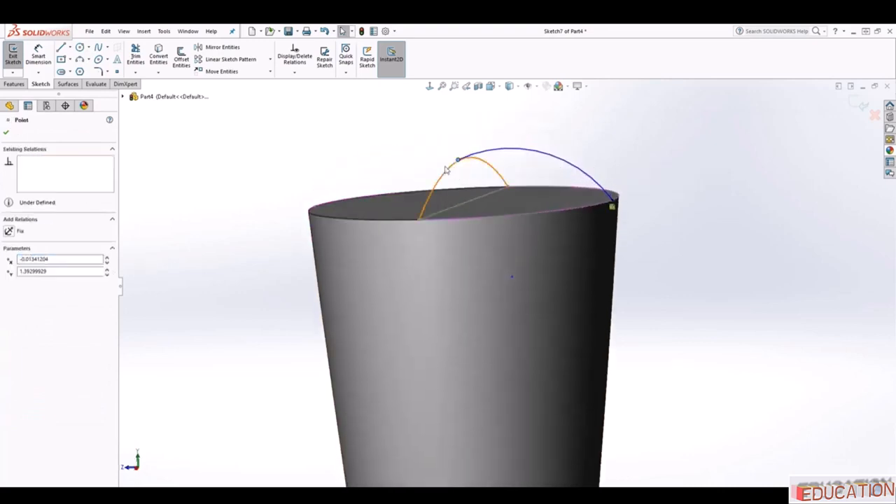
ctrl+click(452, 170)
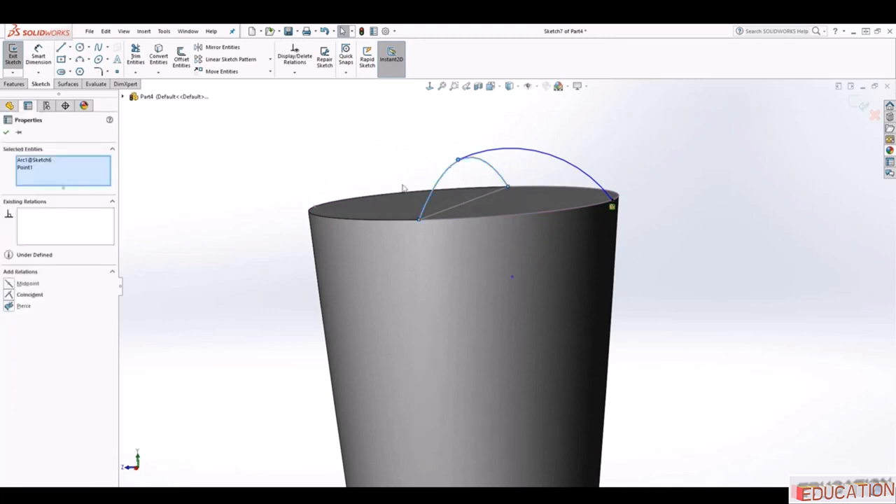
click(9, 306)
click(535, 124)
scroll(458, 113, up, 2)
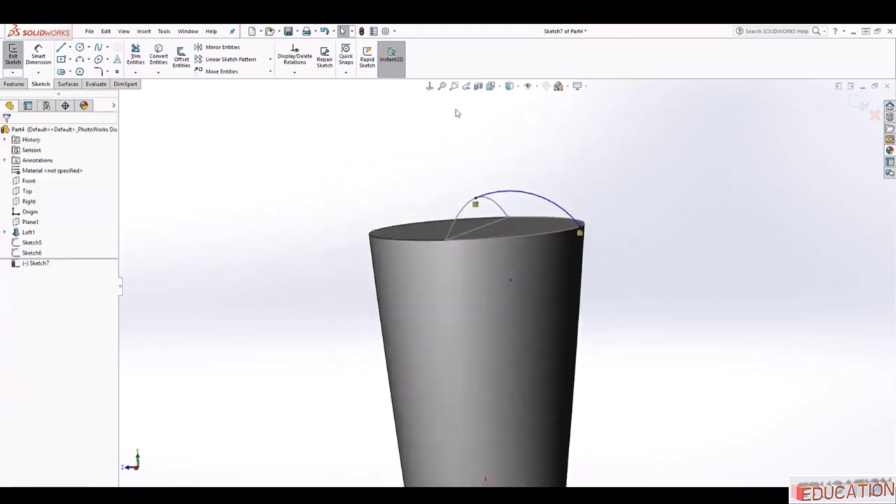
Dimension the guide arc's radius at 1.50 in and close the sketch.
click(430, 85)
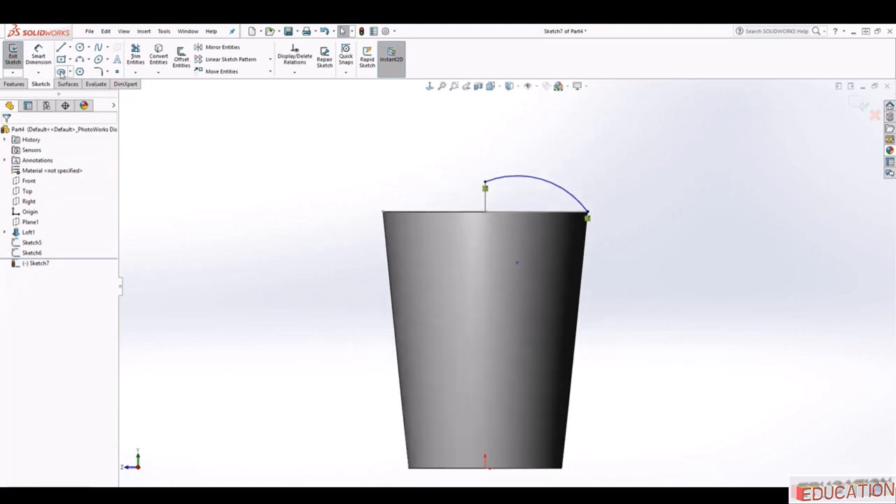
click(39, 54)
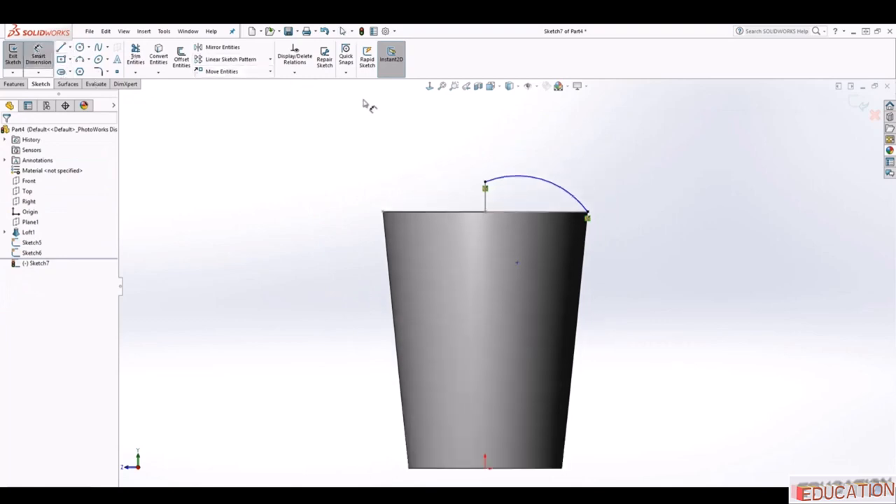
click(576, 198)
click(601, 156)
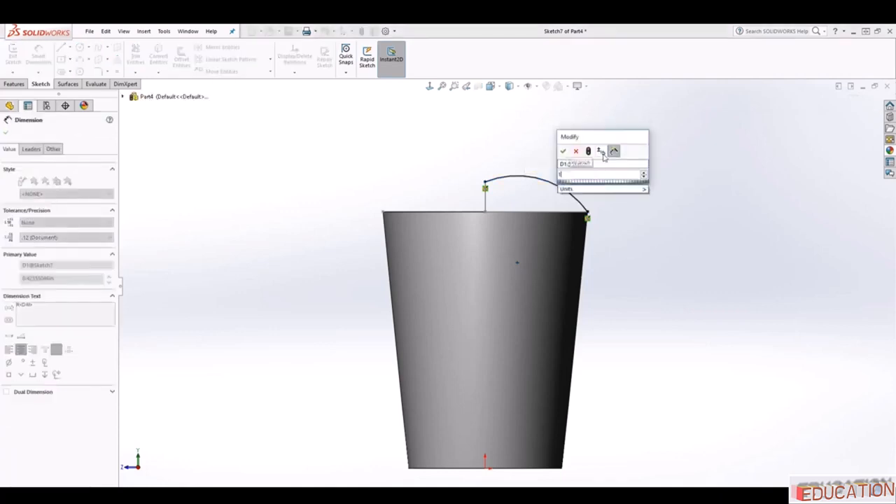
key(Return)
key(Escape)
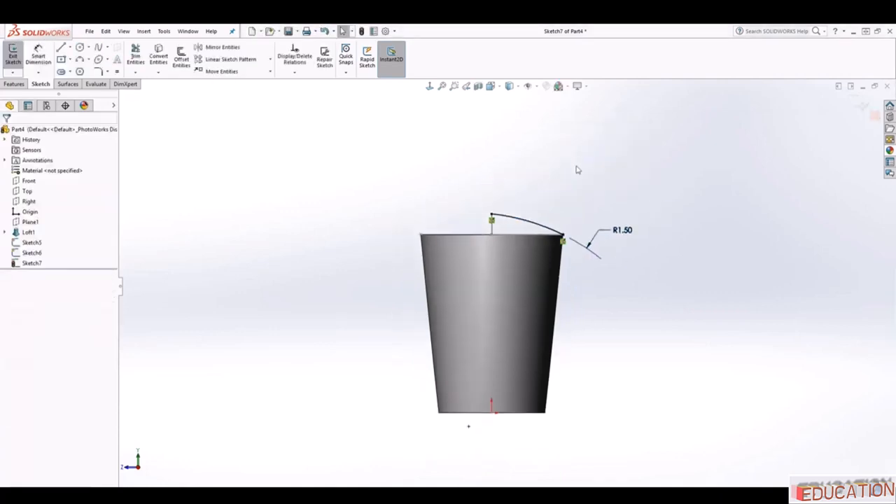
middle_drag(604, 158, 786, 144)
click(855, 102)
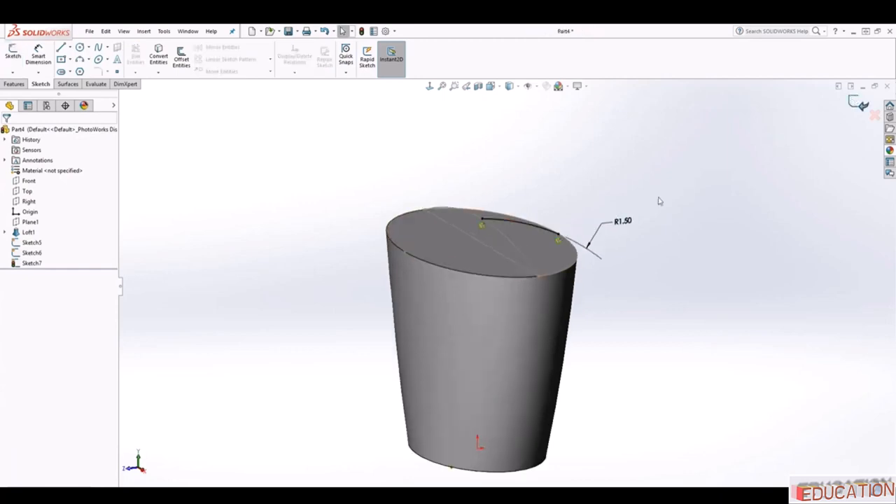
Loft between the half-ellipse Sketch5 and the arc profile Sketch6, using Sketch7 as the guide curve.
scroll(427, 249, down, 2)
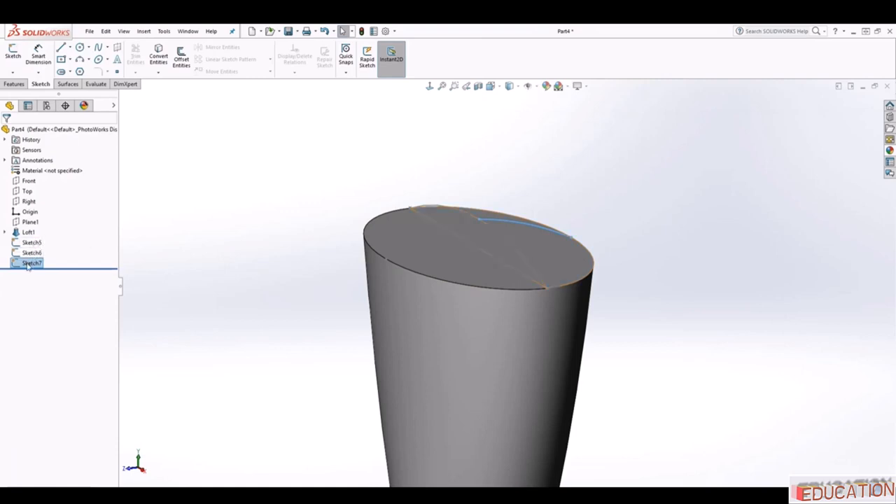
click(15, 84)
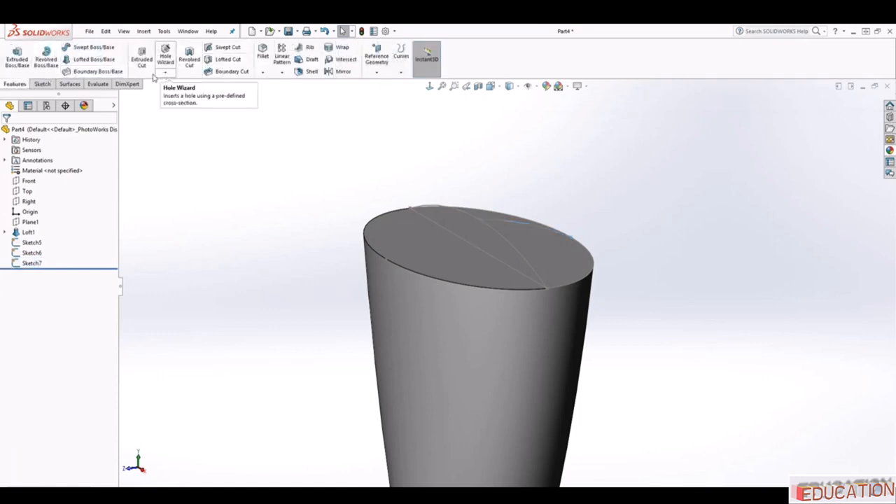
click(87, 59)
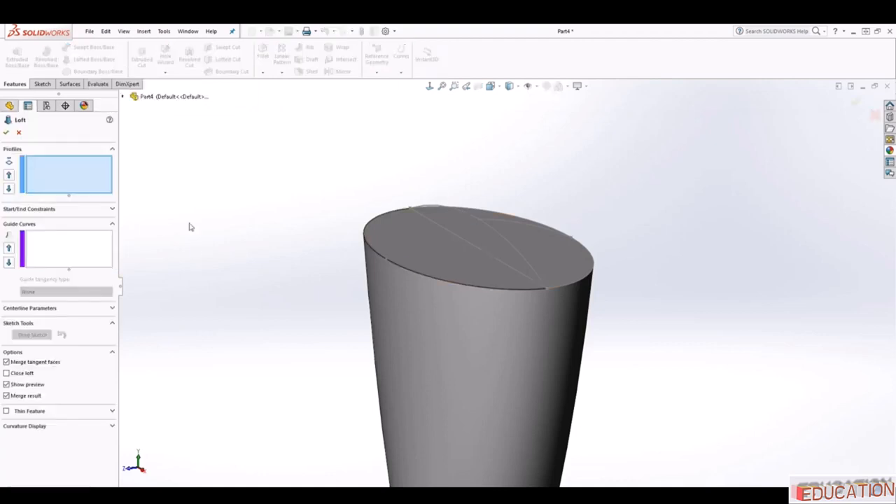
click(124, 97)
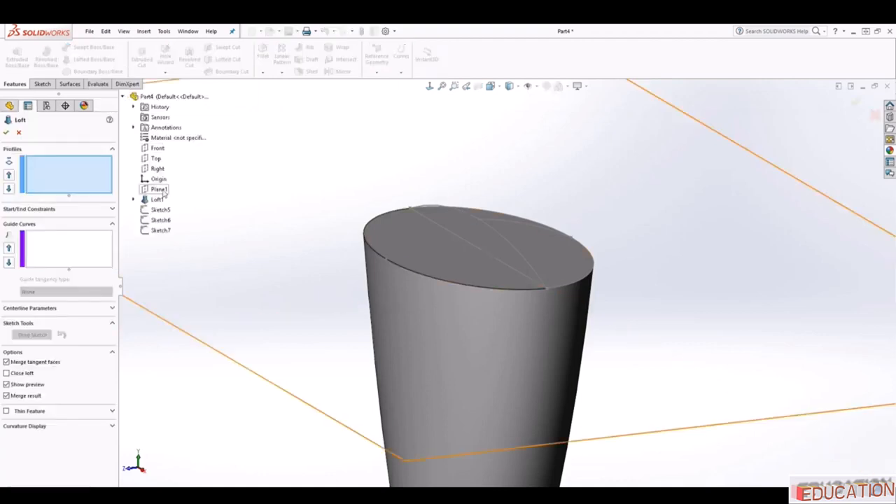
click(160, 209)
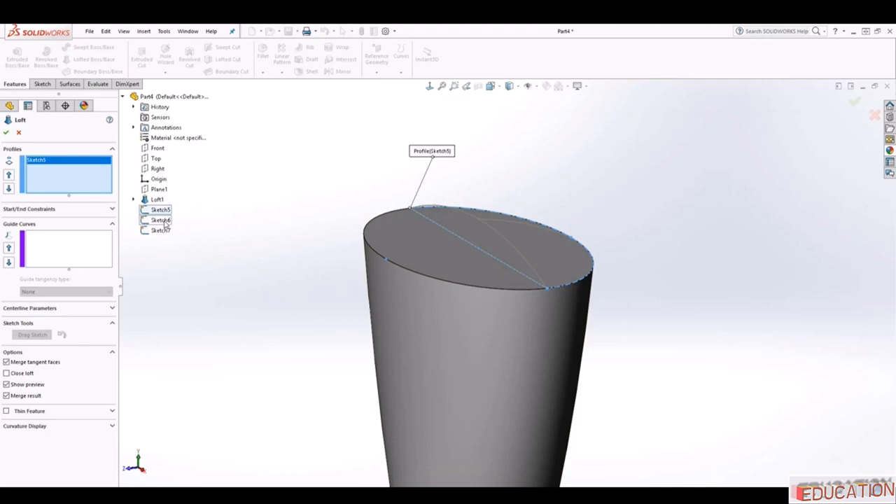
click(161, 220)
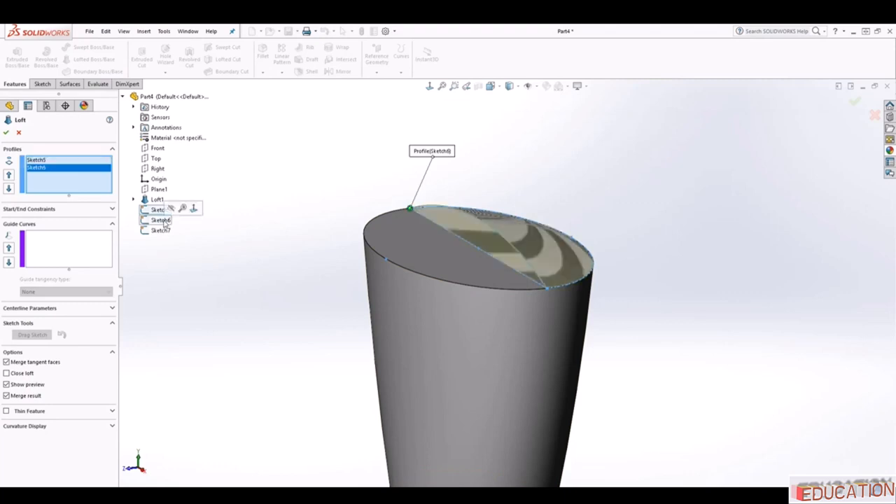
click(92, 250)
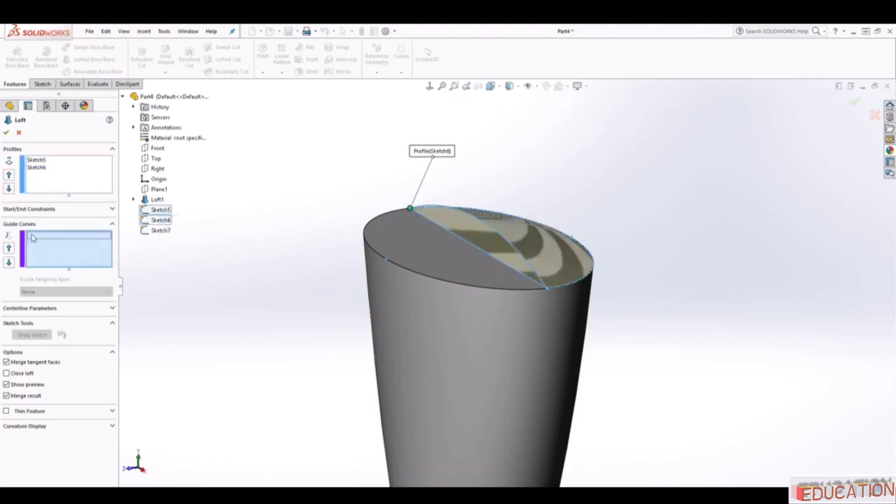
click(159, 231)
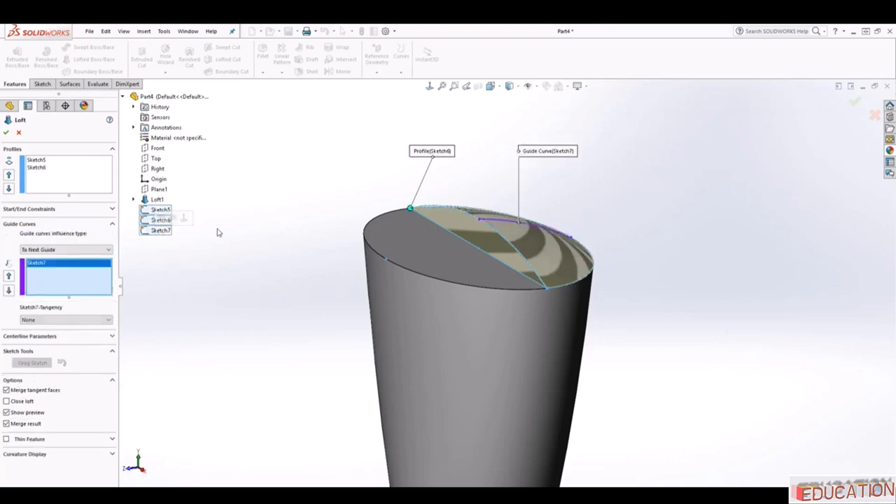
middle_drag(646, 258, 611, 291)
click(6, 133)
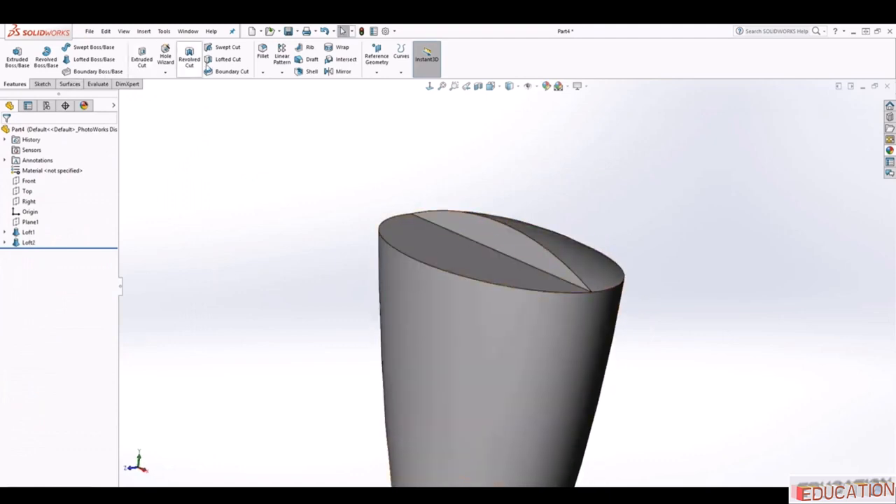
Mirror the Loft2 half dome about the Front plane.
click(342, 71)
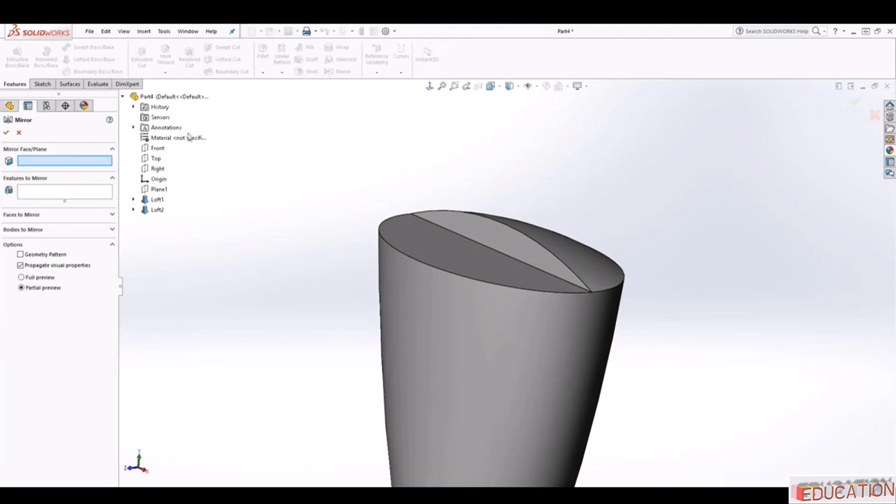
scroll(366, 240, up, 4)
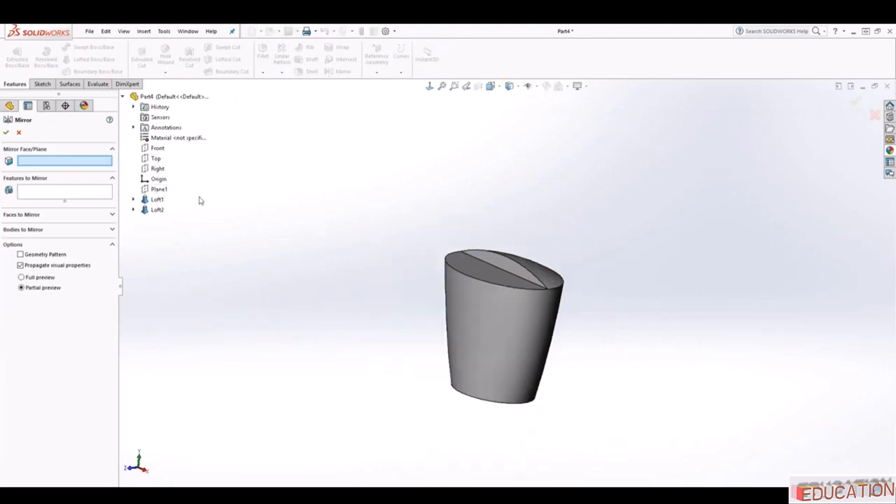
click(157, 147)
middle_drag(582, 263, 535, 268)
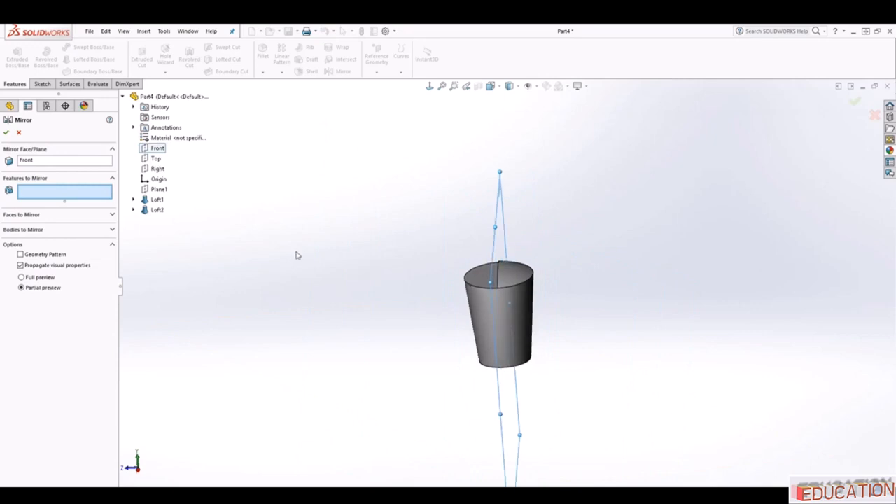
click(157, 210)
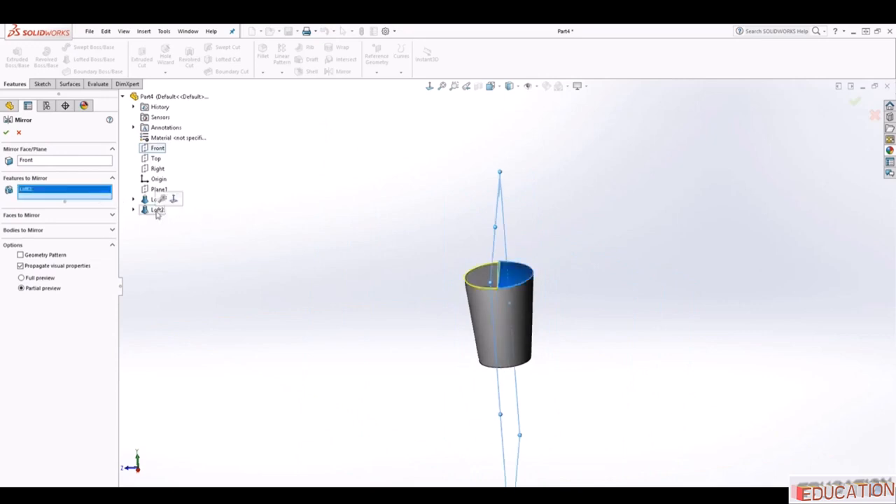
click(6, 133)
Fillet the edge between the domed top and the lofted body with a symmetric 0.1 in radius.
middle_drag(316, 209, 541, 283)
scroll(494, 236, up, 3)
scroll(522, 308, up, 2)
scroll(527, 329, down, 2)
mouse_move(545, 317)
middle_down()
mouse_move(398, 226)
mouse_move(355, 233)
mouse_move(459, 248)
mouse_move(568, 316)
mouse_move(550, 362)
mouse_move(586, 322)
mouse_move(550, 316)
middle_up()
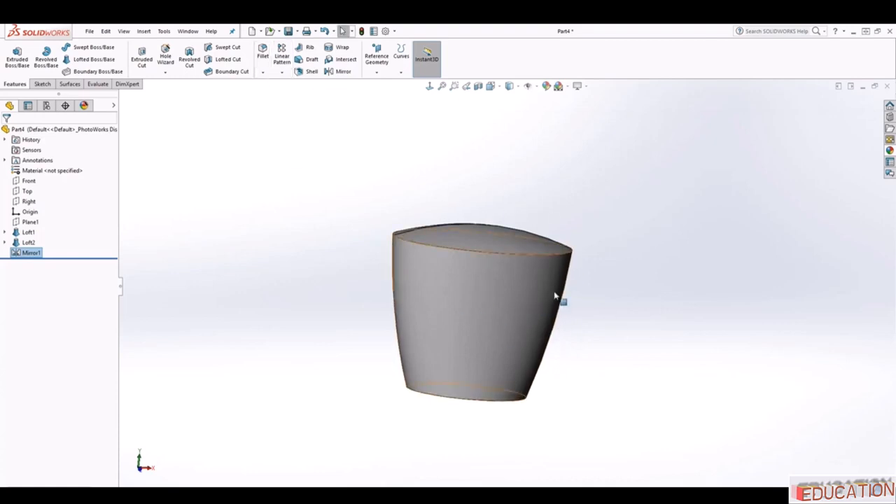
click(264, 54)
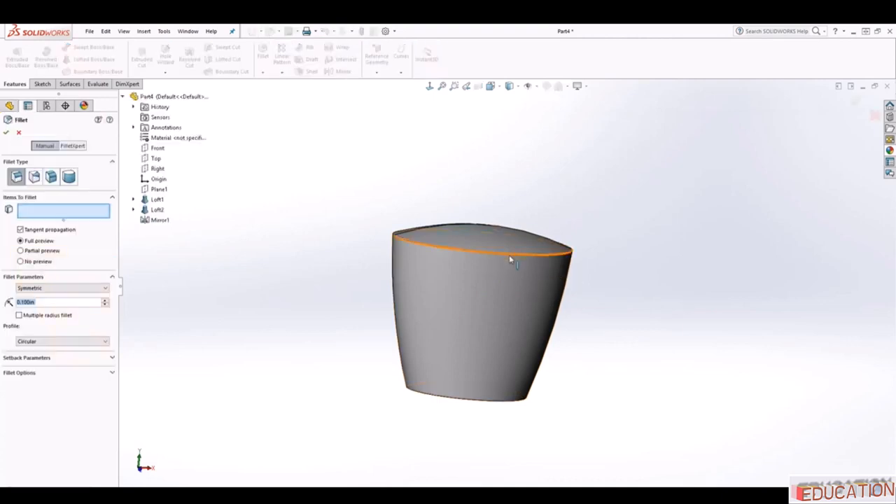
click(509, 255)
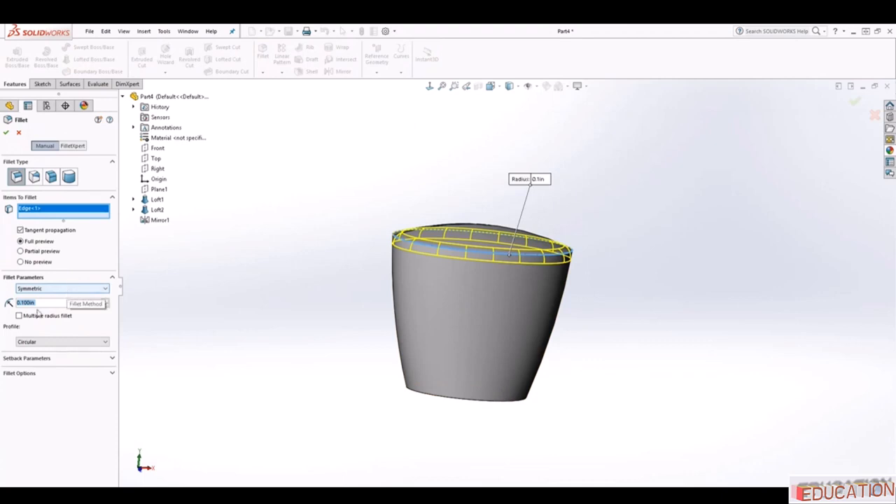
click(7, 133)
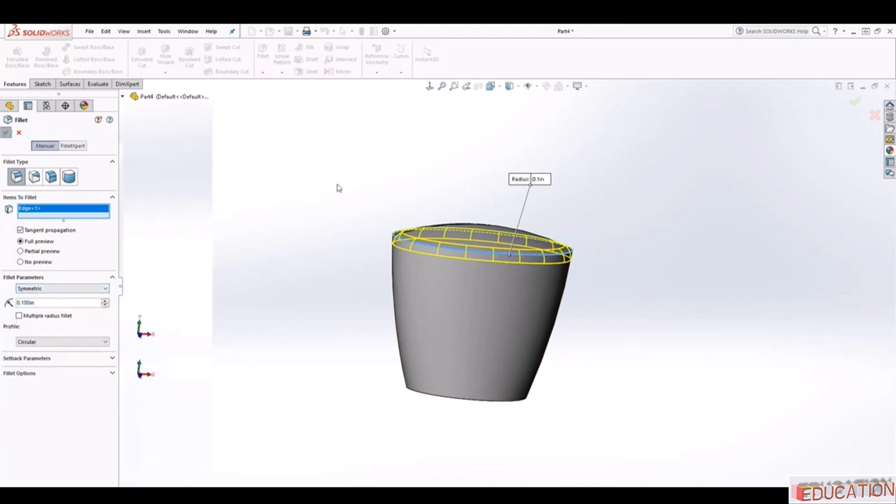
Sketch a circle about 0.56 in in diameter, centred on the origin, on the flat bottom face of the lofted body.
middle_drag(513, 229, 518, 173)
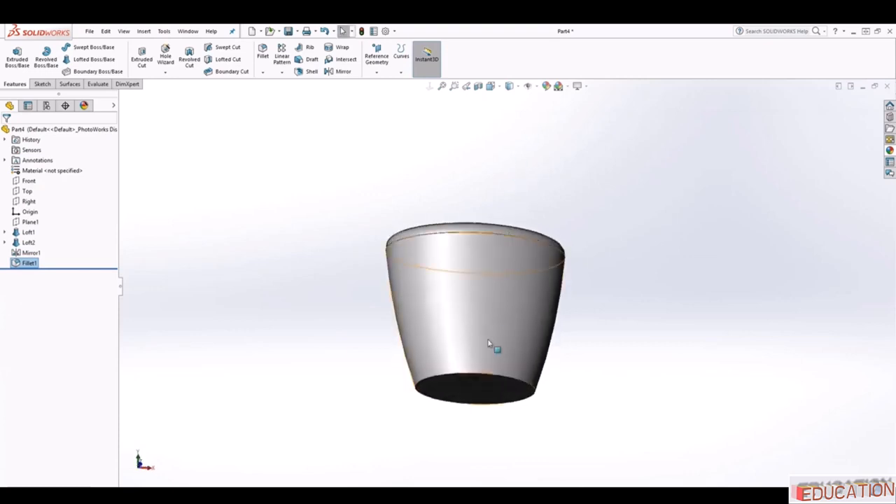
click(472, 392)
middle_drag(603, 392, 616, 299)
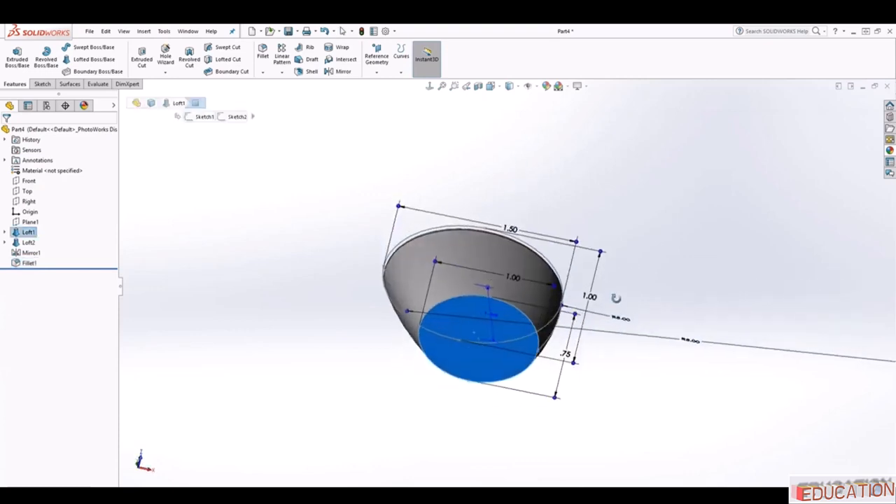
click(42, 84)
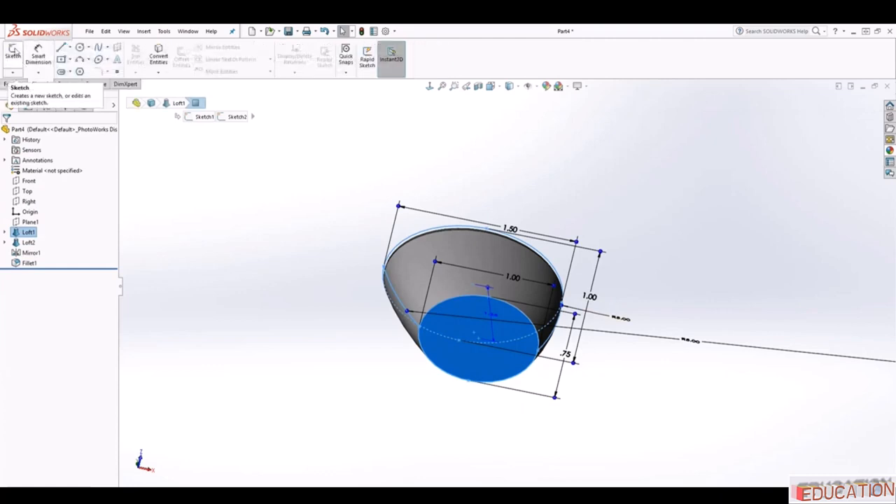
click(12, 55)
click(429, 85)
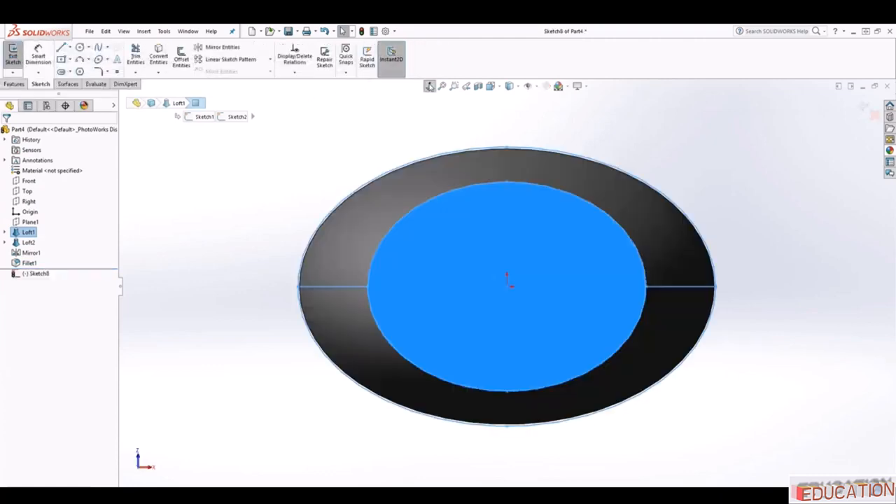
click(80, 48)
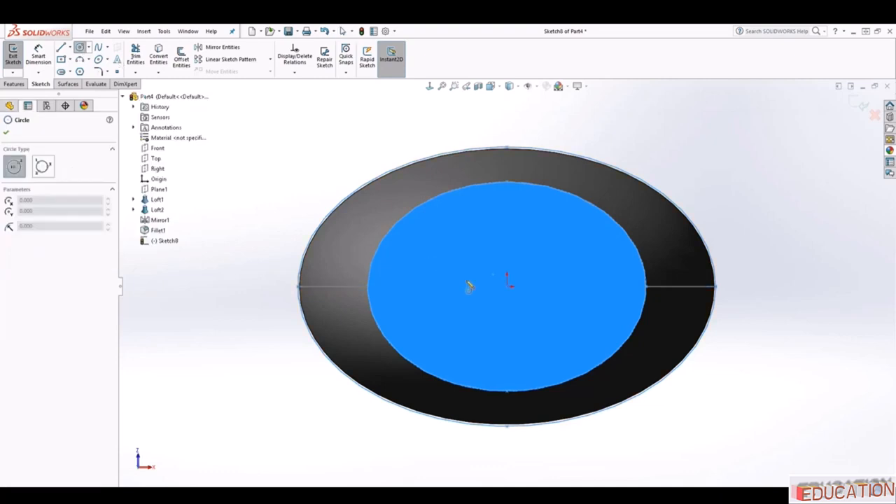
click(506, 287)
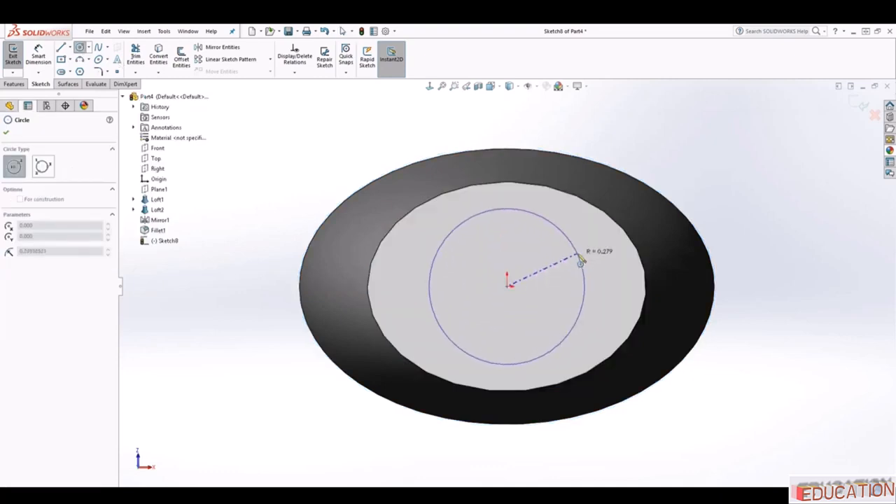
click(580, 258)
key(Escape)
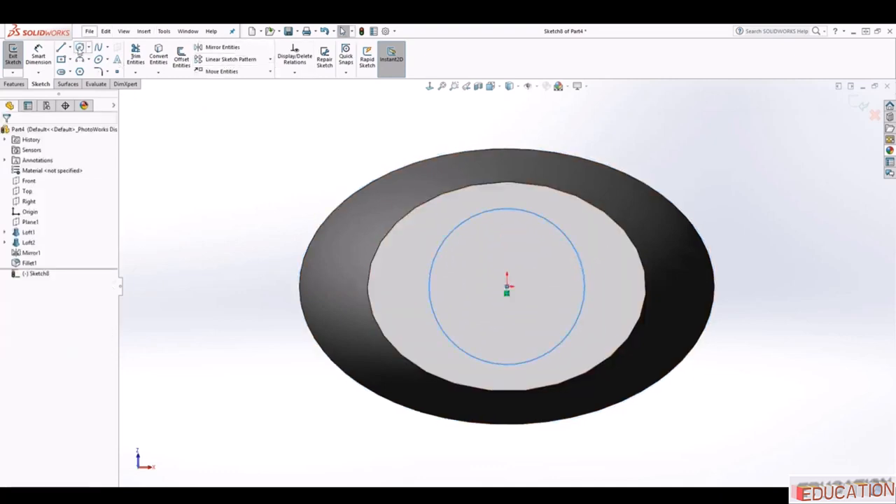
Dimension the circle's diameter at 0.50 in.
click(38, 58)
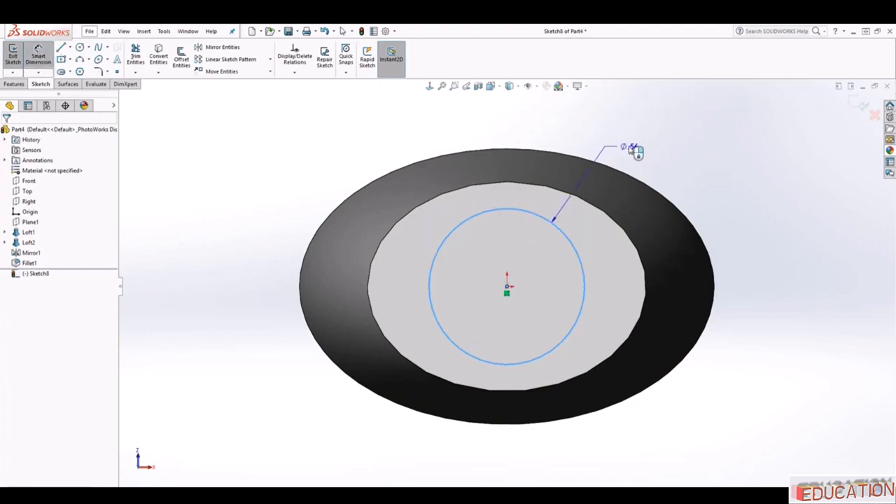
click(635, 151)
text(.5)
key(Return)
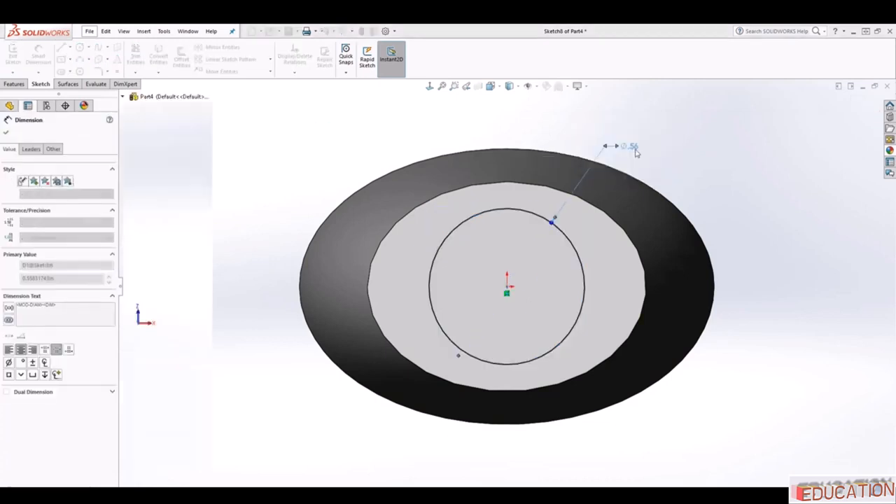
Extrude the 0.50 in circle as a blind boss 1.75 in deep, reversed upward through the body to form the neck.
scroll(635, 198, down, 2)
middle_drag(635, 198, 603, 429)
click(15, 84)
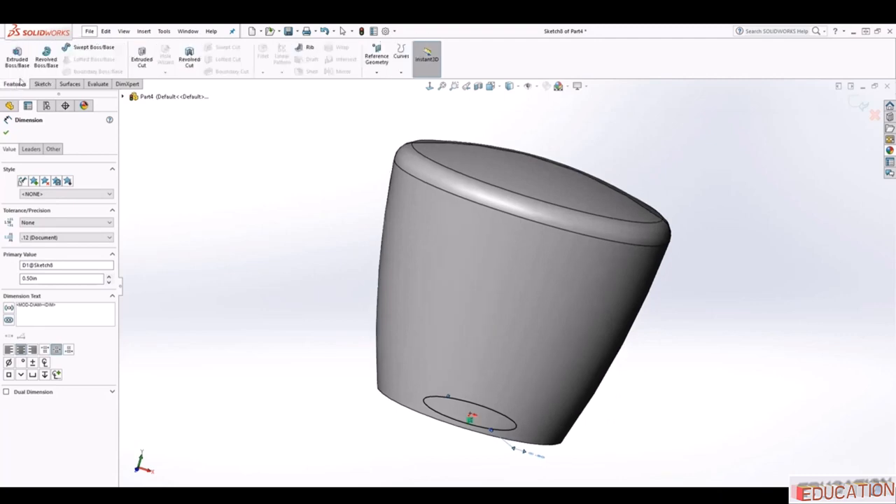
click(16, 56)
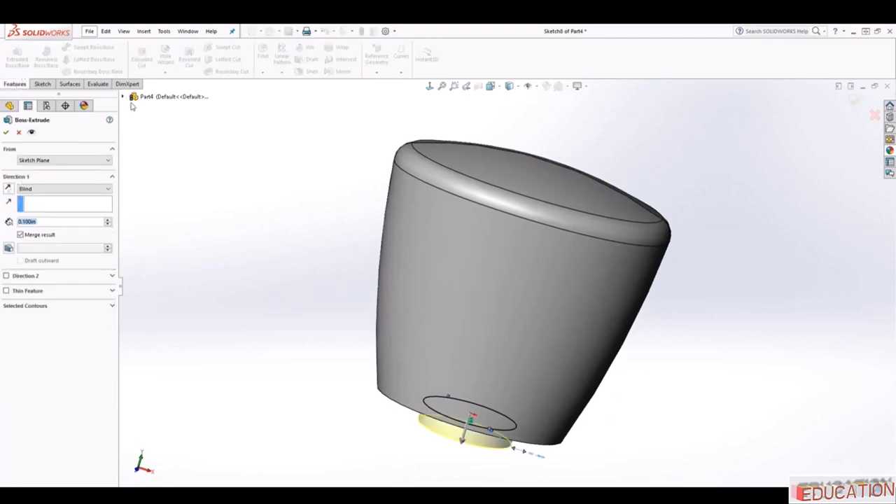
click(8, 189)
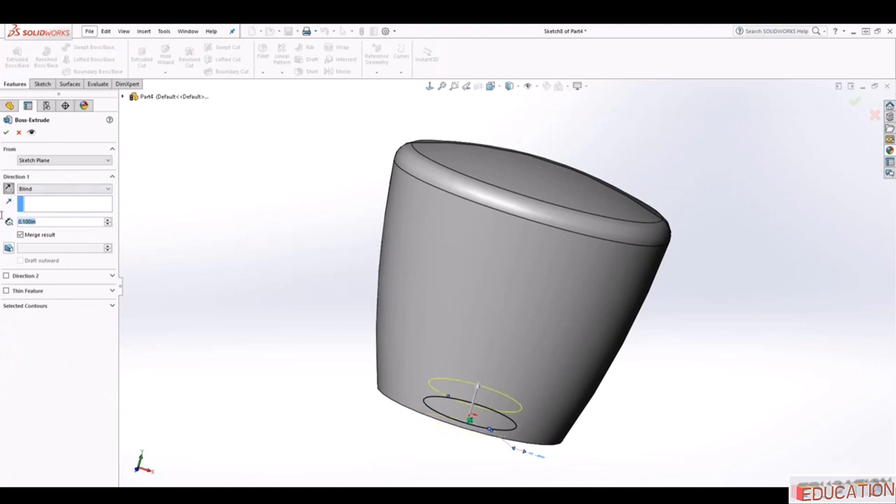
text(1.)
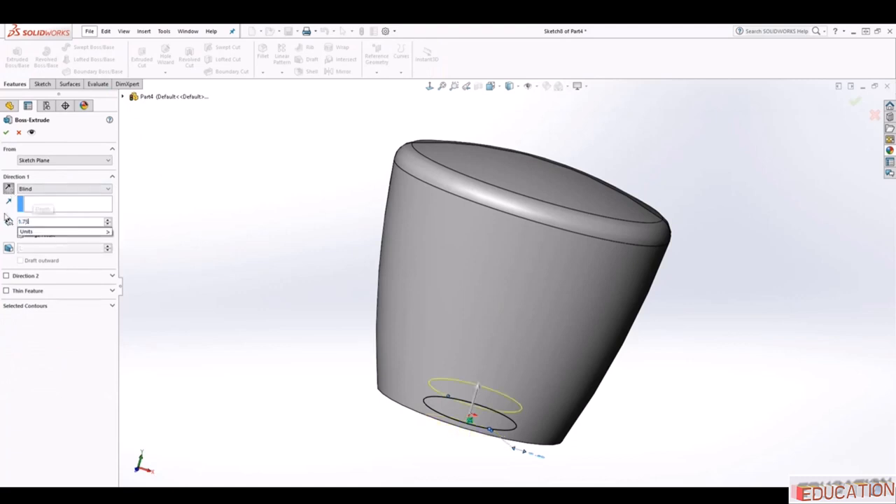
text(75)
key(Return)
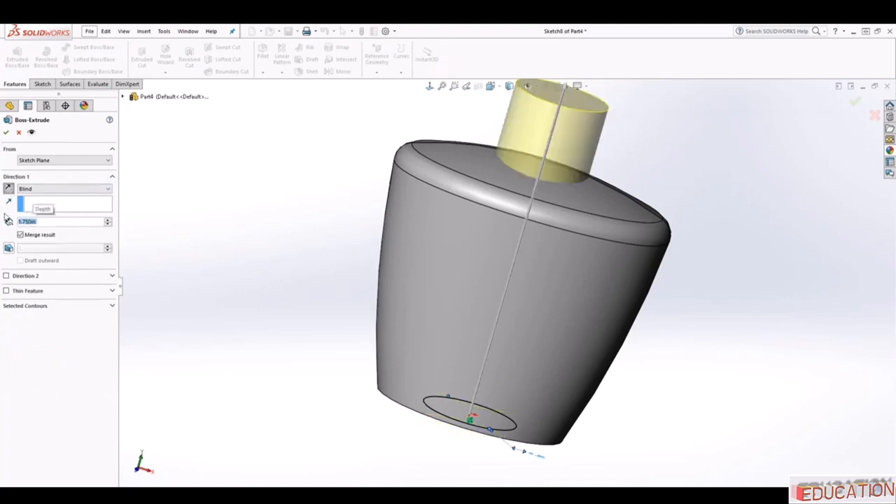
click(6, 132)
middle_drag(320, 316, 378, 231)
key(Escape)
On the body's bottom face, sketch a second circle about 0.53 in in diameter, centred on the origin.
scroll(516, 365, down, 1)
click(511, 343)
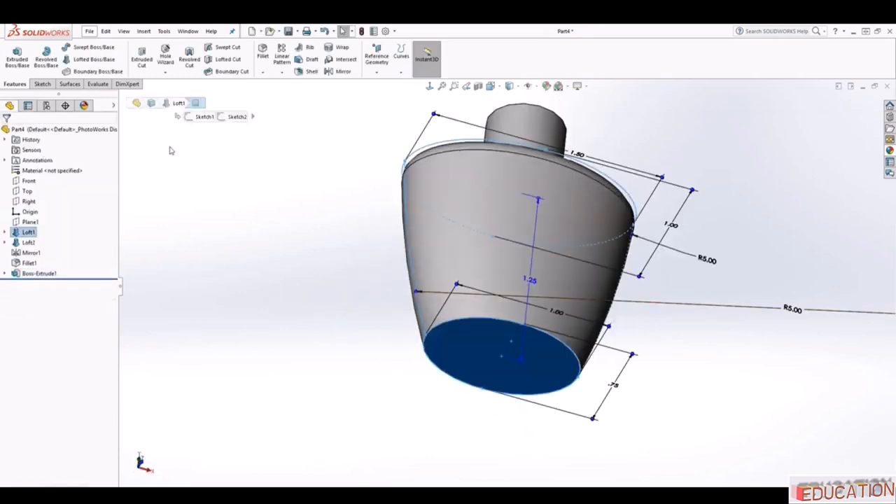
click(42, 84)
click(13, 56)
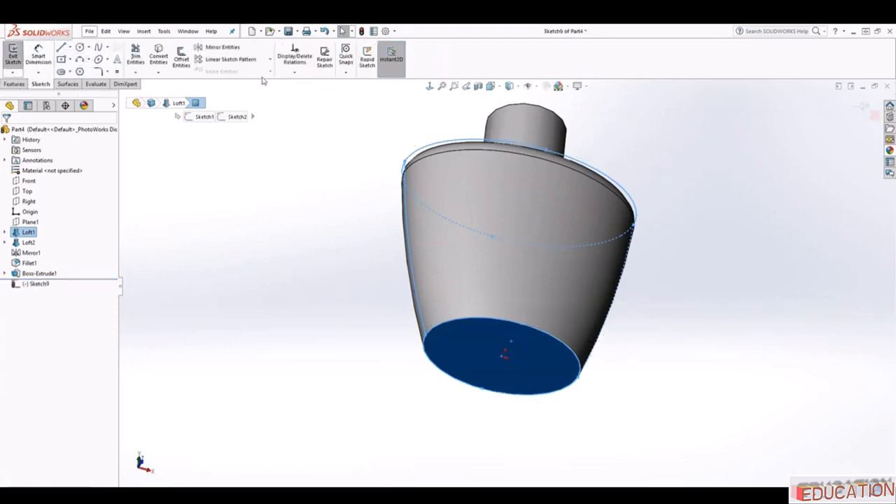
click(429, 87)
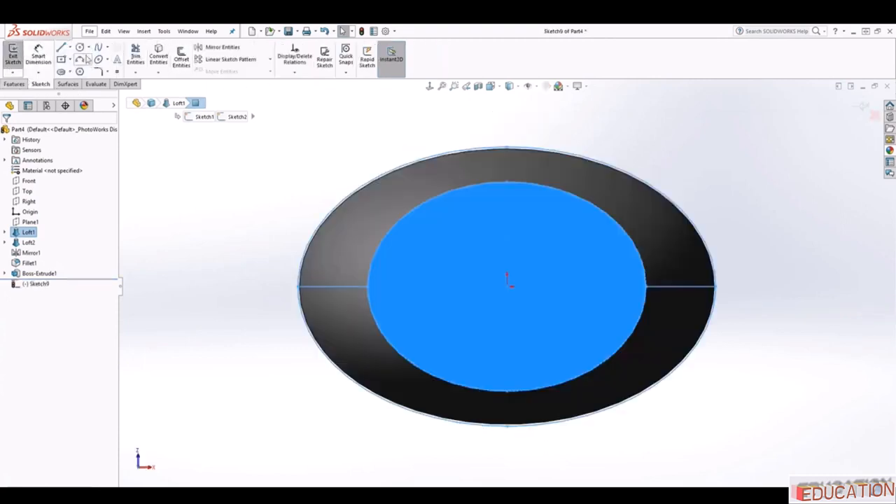
click(80, 48)
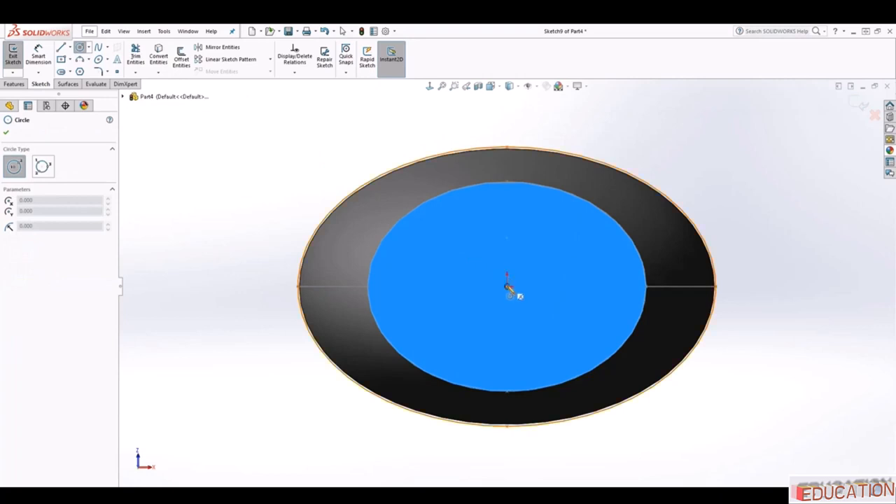
click(509, 285)
click(576, 256)
key(Escape)
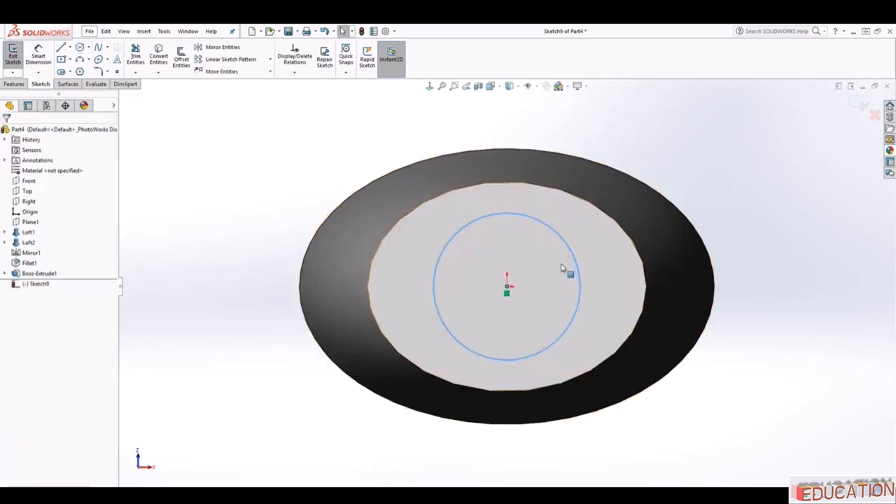
Dimension the second circle's diameter at 0.65 in.
click(42, 53)
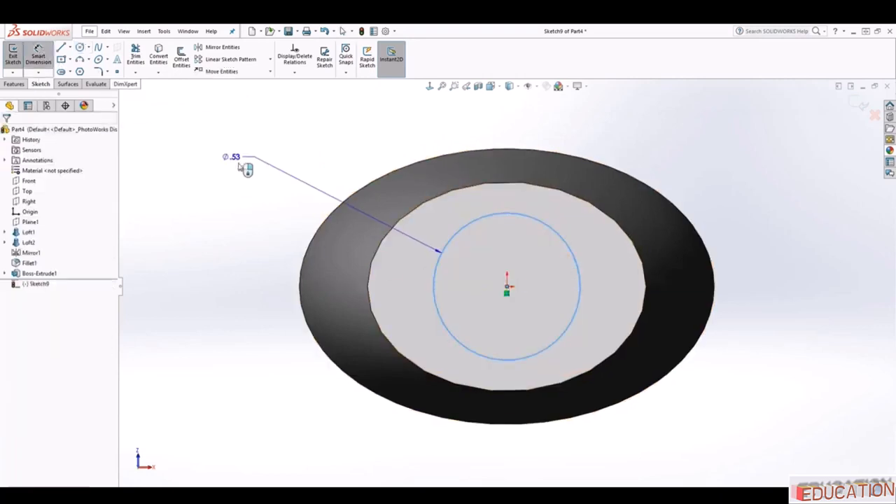
key(Escape)
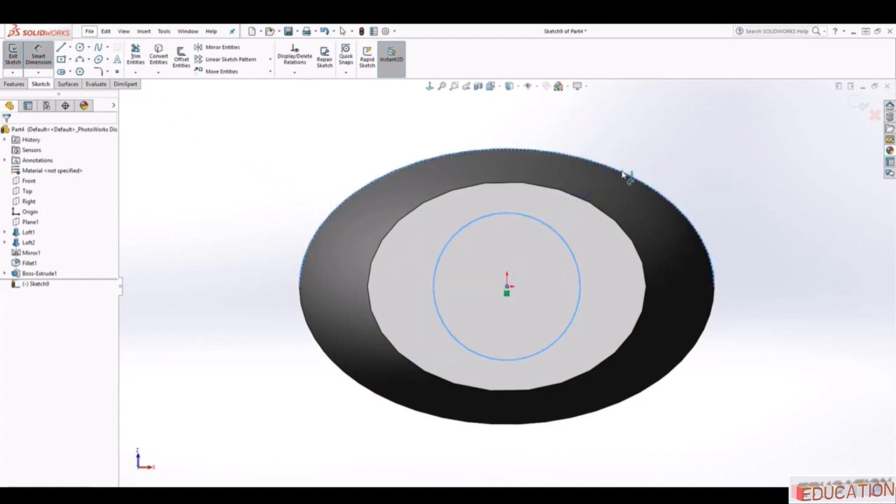
click(614, 167)
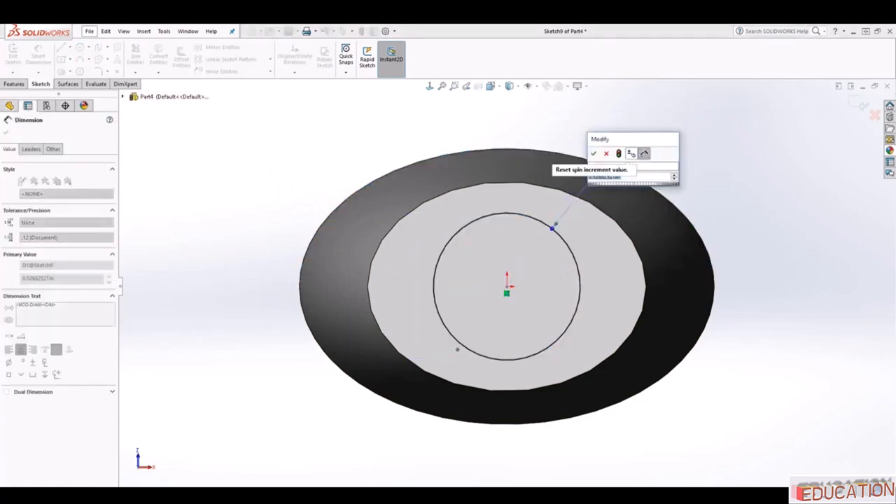
text(.65)
key(Return)
key(Escape)
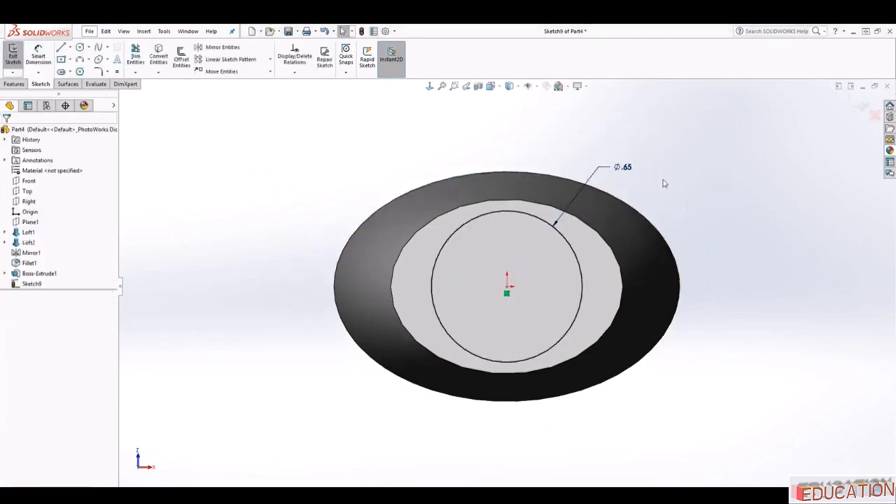
Start a boss extrusion of the 0.65 in circle, reversed upward into the body, beginning at a 0.3 in offset from the sketch plane.
mouse_move(664, 184)
middle_down()
mouse_move(609, 346)
mouse_move(640, 296)
middle_up()
click(14, 83)
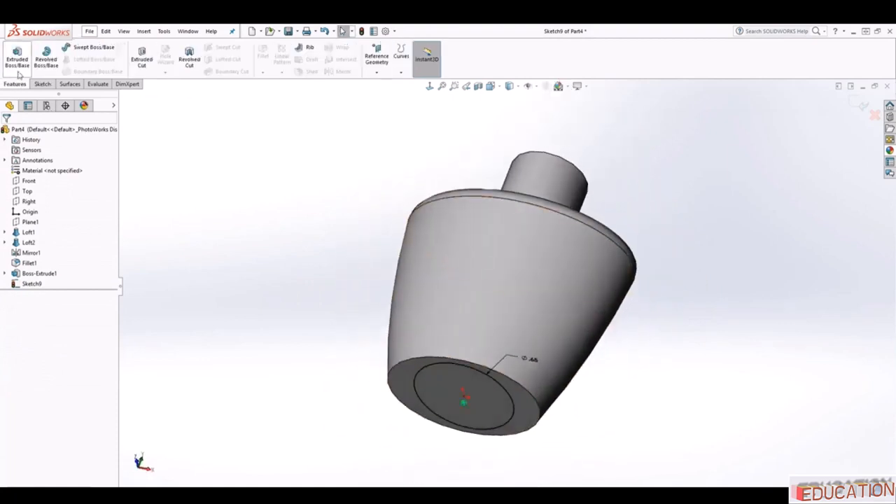
click(18, 70)
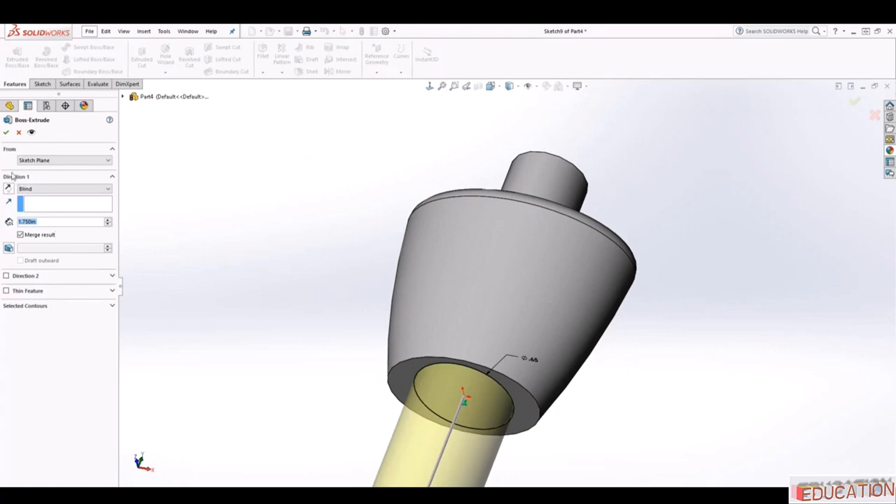
click(10, 189)
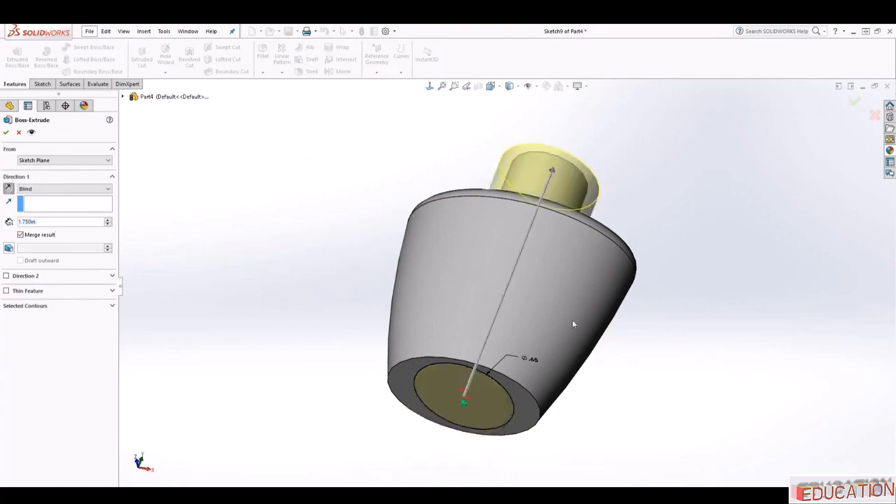
middle_drag(572, 323, 565, 285)
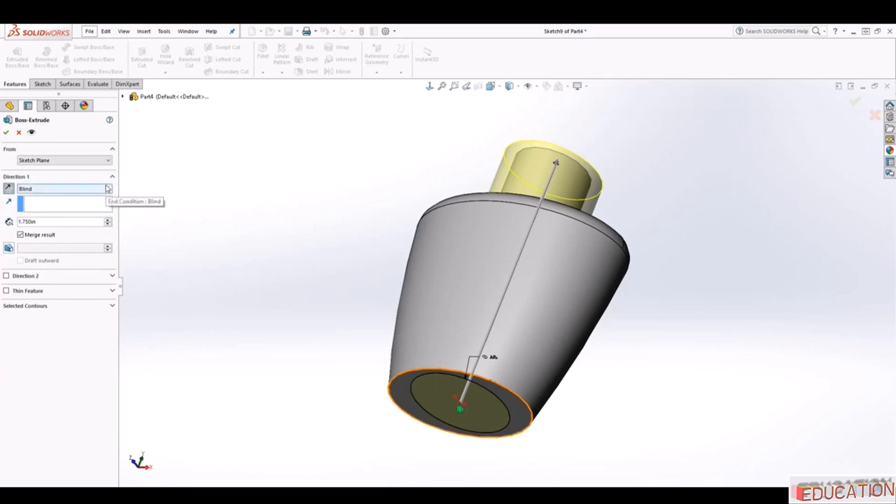
click(108, 161)
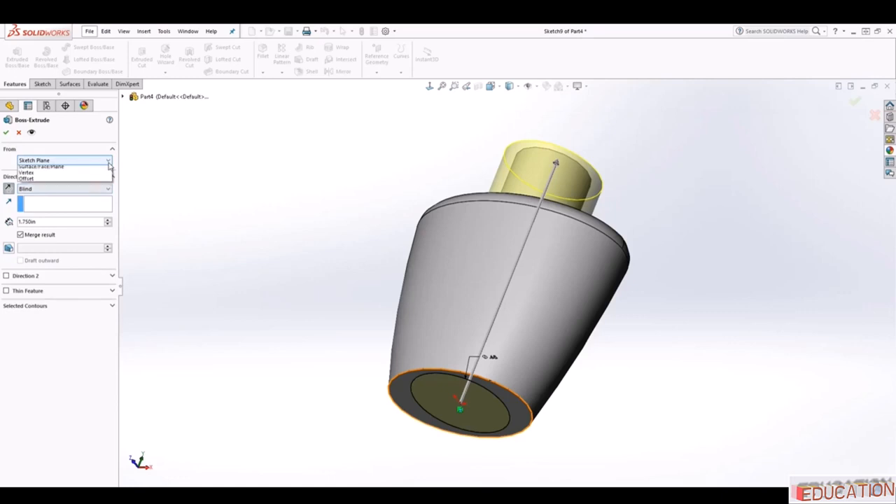
click(60, 188)
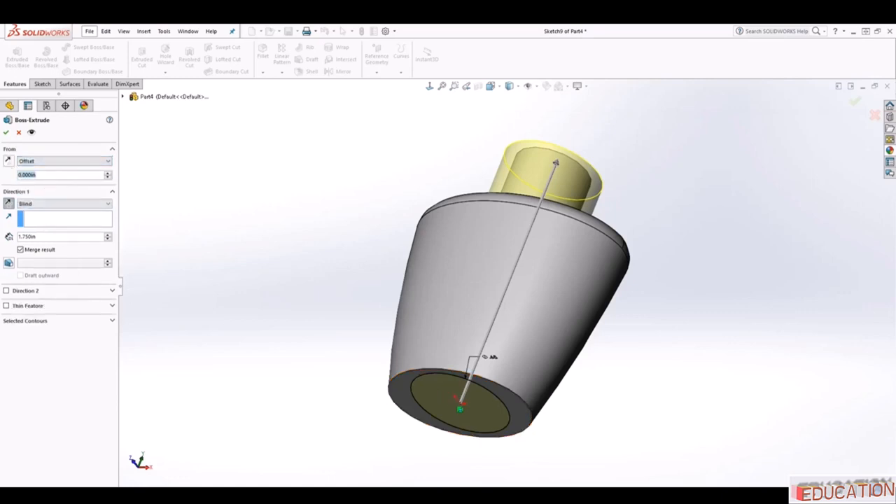
text(.3)
key(Return)
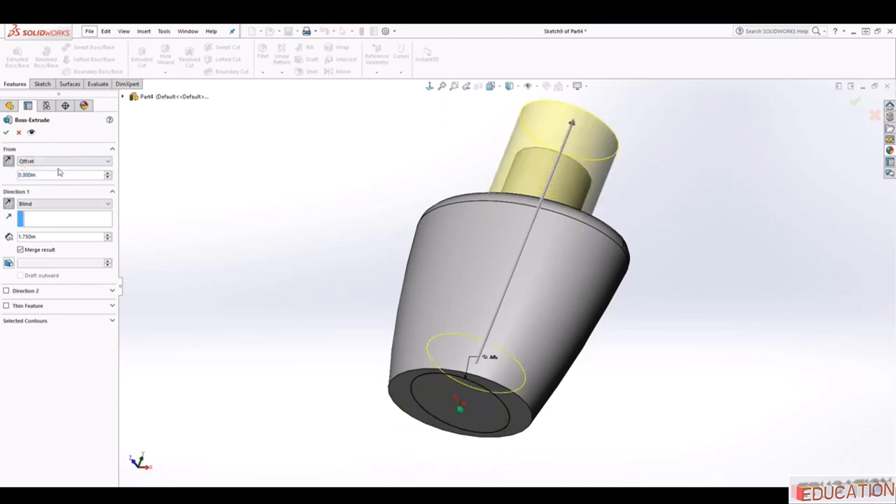
Set the offset extrusion's blind depth to 1.1 in and finish it as a collar around the neck.
middle_drag(612, 346, 508, 415)
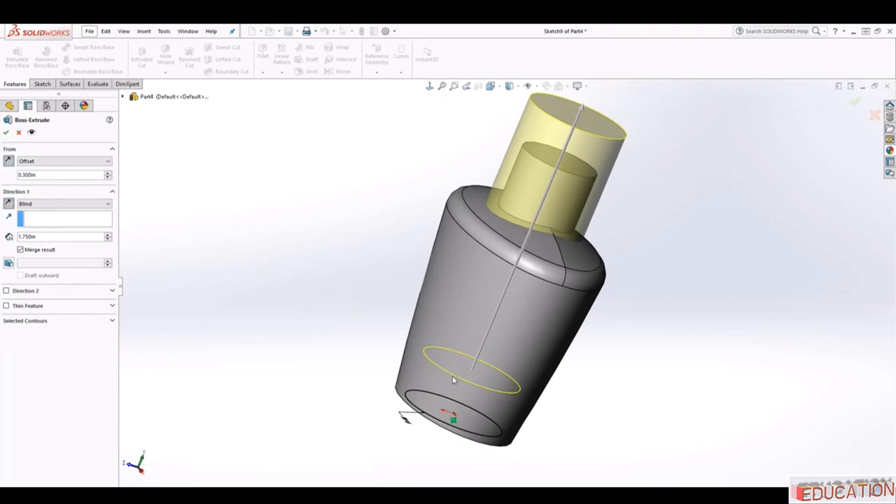
double_click(37, 237)
text(1.1)
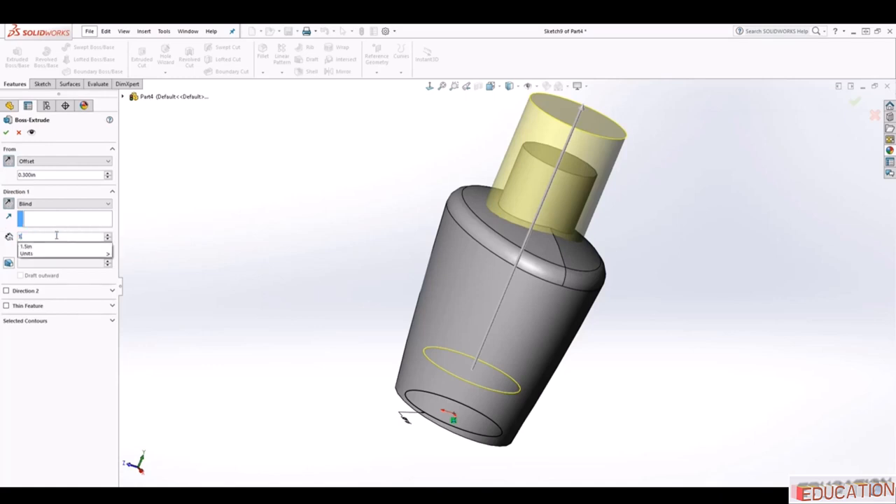
key(Return)
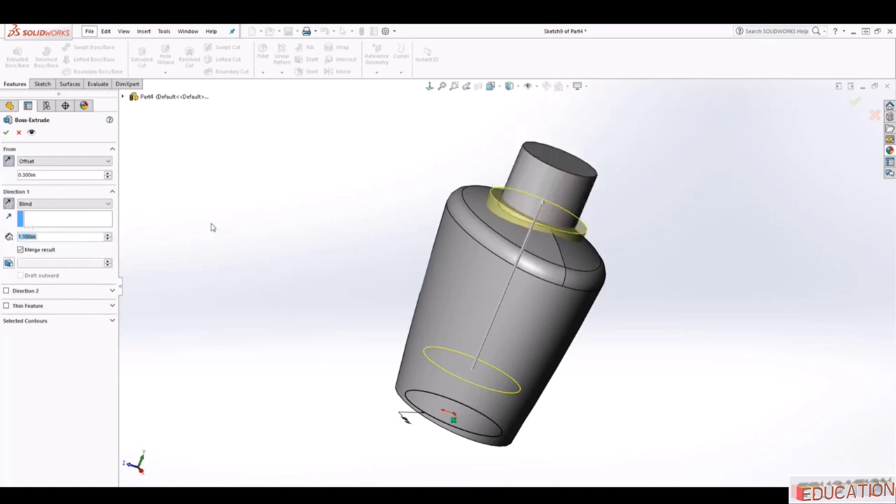
click(6, 133)
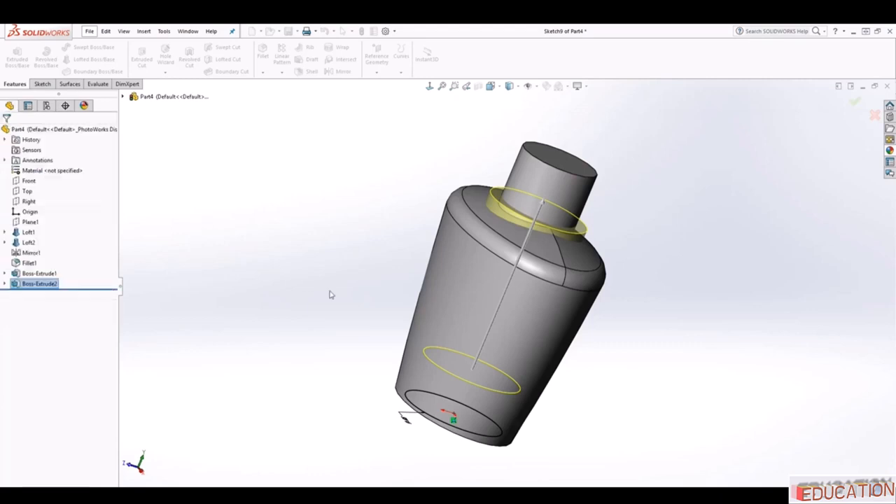
middle_drag(344, 304, 575, 356)
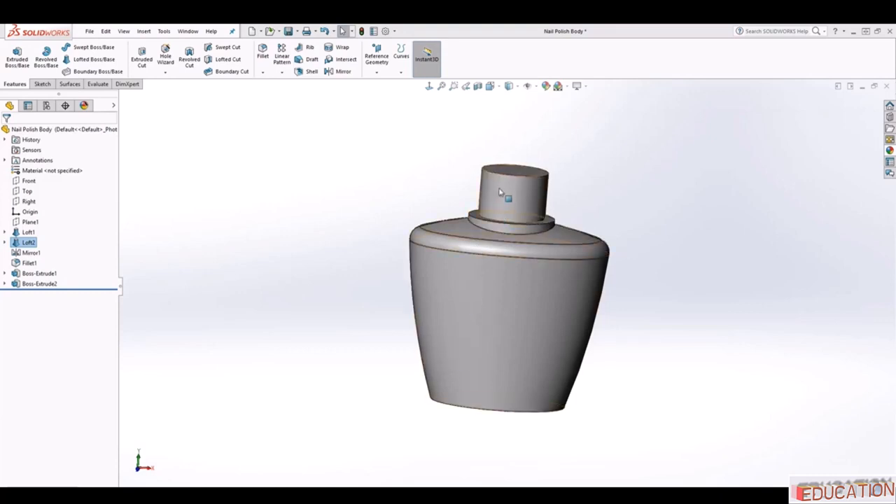
Inspect the body's interior with a section view through the Front plane, and return to the full view.
middle_drag(522, 204, 512, 133)
click(478, 85)
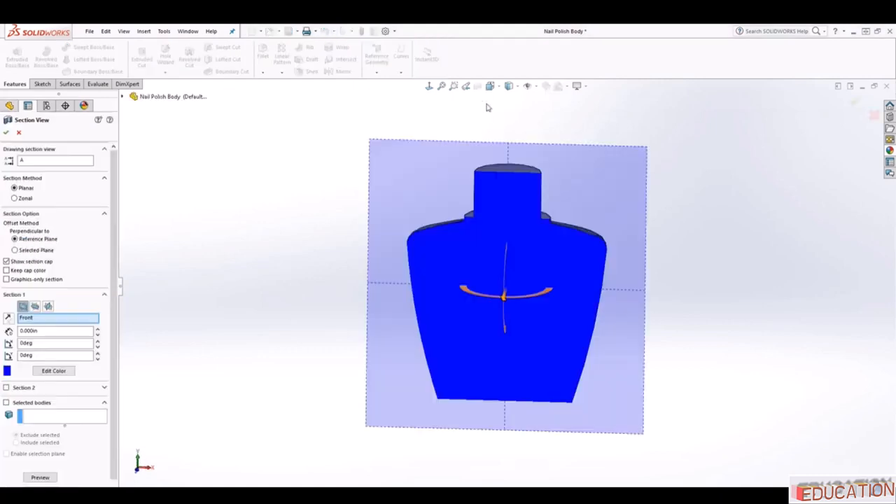
click(6, 131)
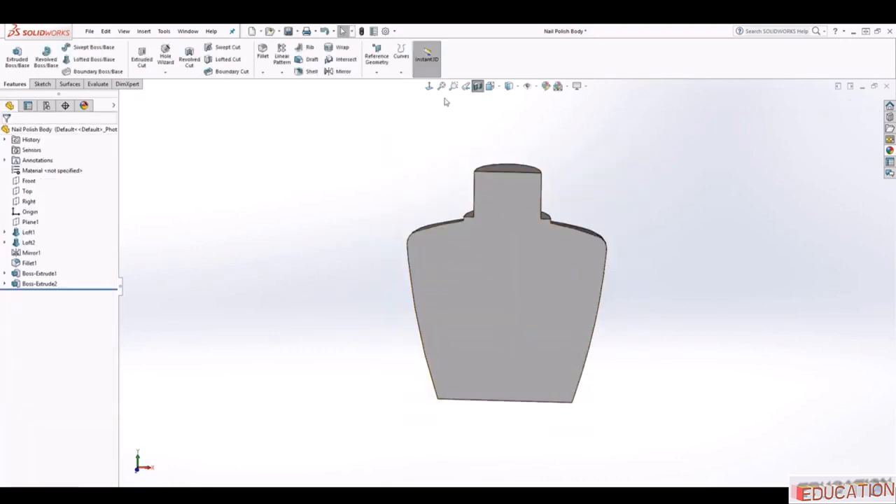
click(478, 85)
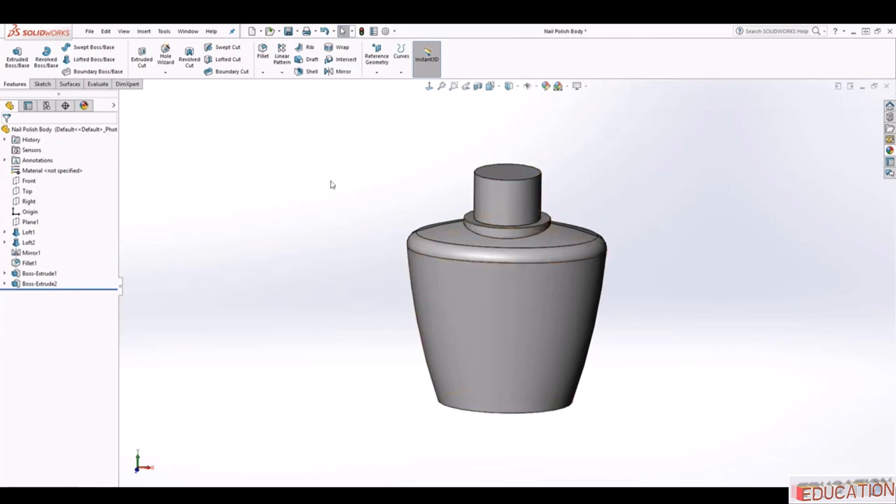
Shell the whole body to a 0.05 in wall thickness with no faces removed.
click(308, 71)
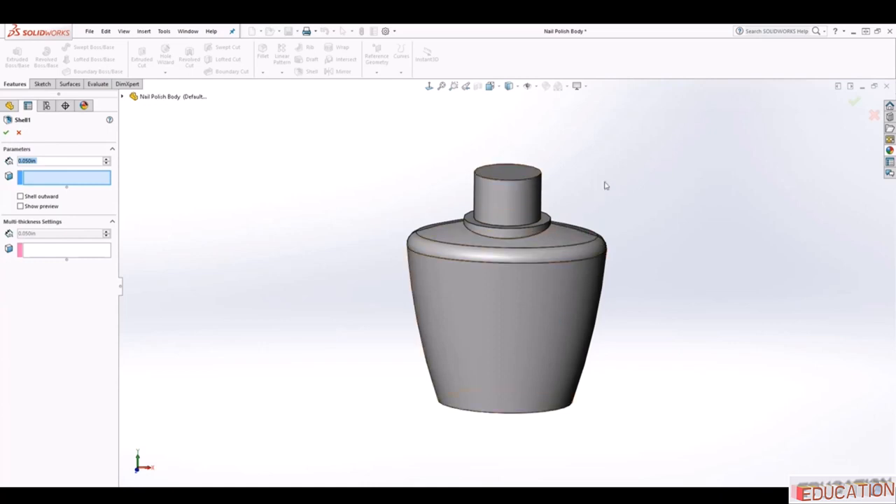
middle_drag(606, 184, 609, 217)
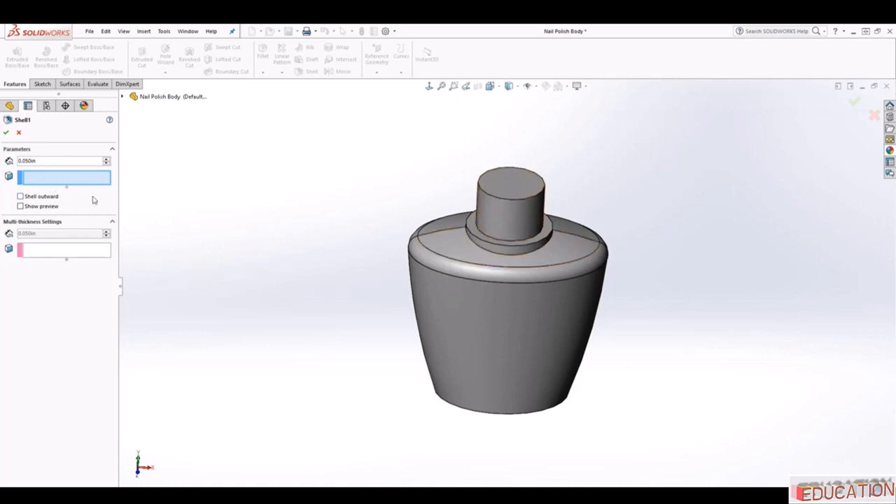
click(6, 133)
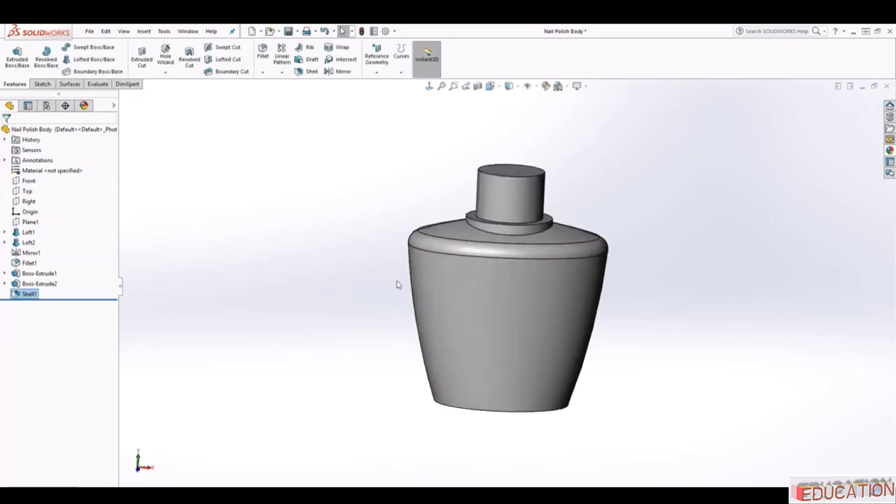
Check the shelled body's walls and neck in a Front-plane section preview, and leave it without applying the section.
scroll(517, 232, down, 1)
middle_drag(518, 232, 537, 214)
scroll(537, 213, down, 1)
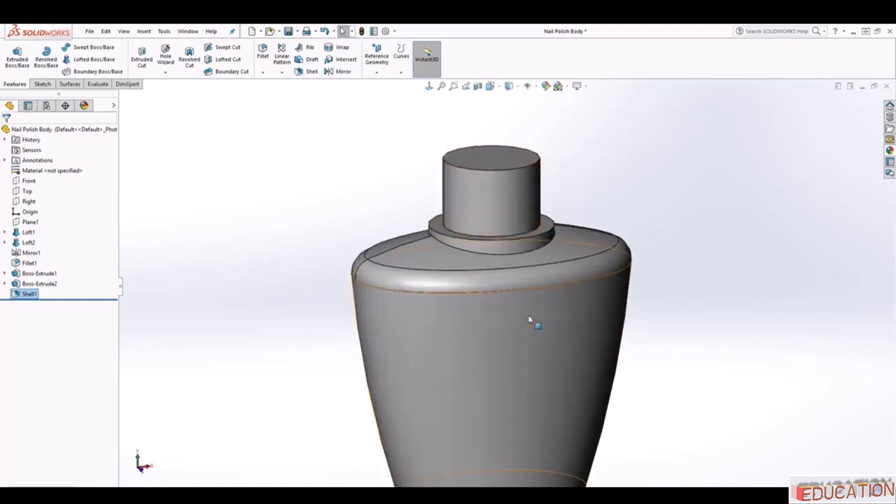
scroll(528, 317, up, 1)
middle_drag(529, 317, 522, 295)
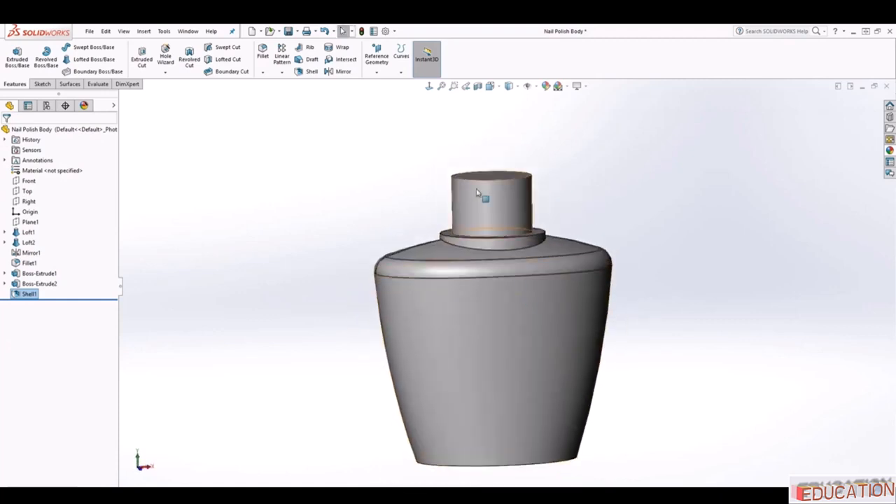
click(478, 86)
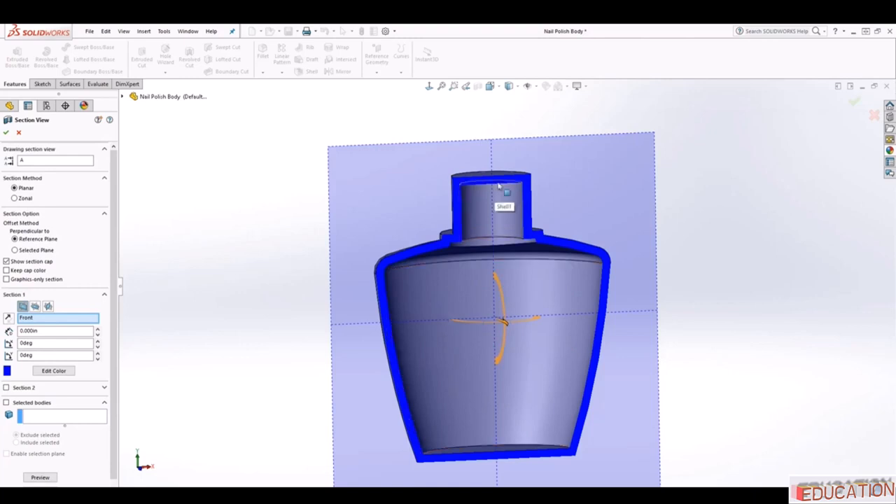
key(Escape)
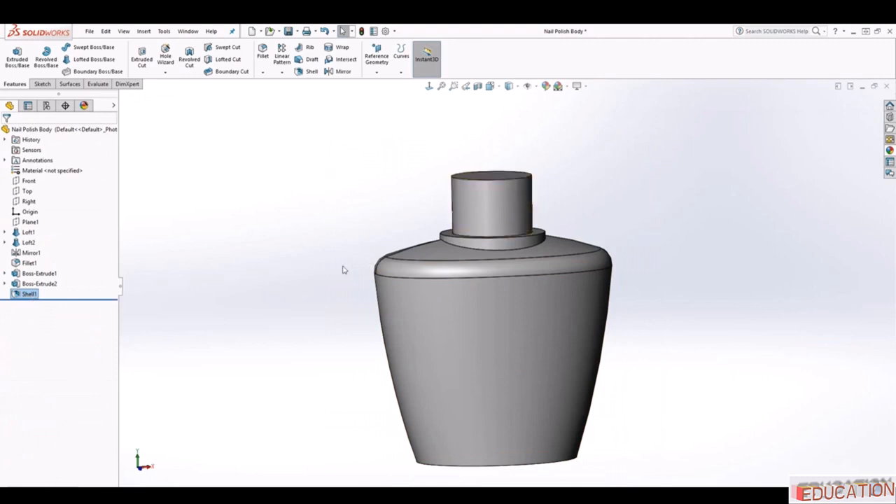
Edit the shell to remove the neck's top face, keeping the 0.05 in wall thickness.
right_click(31, 293)
click(37, 269)
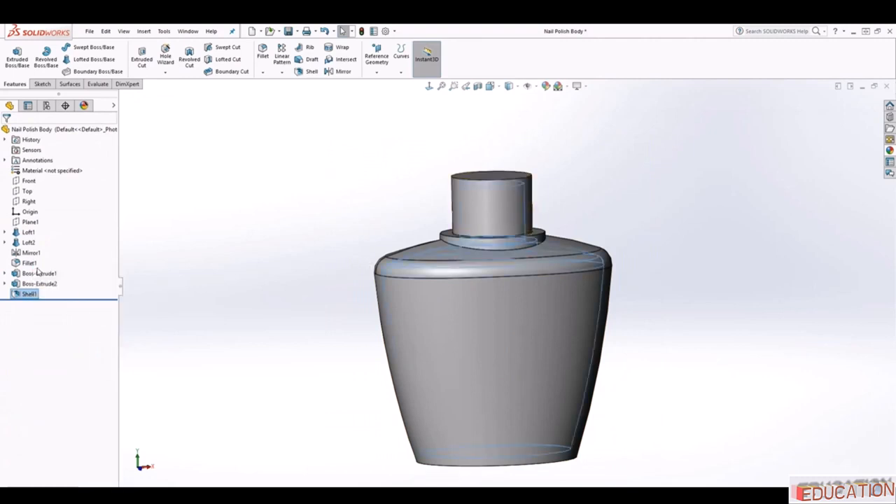
middle_drag(220, 214, 304, 273)
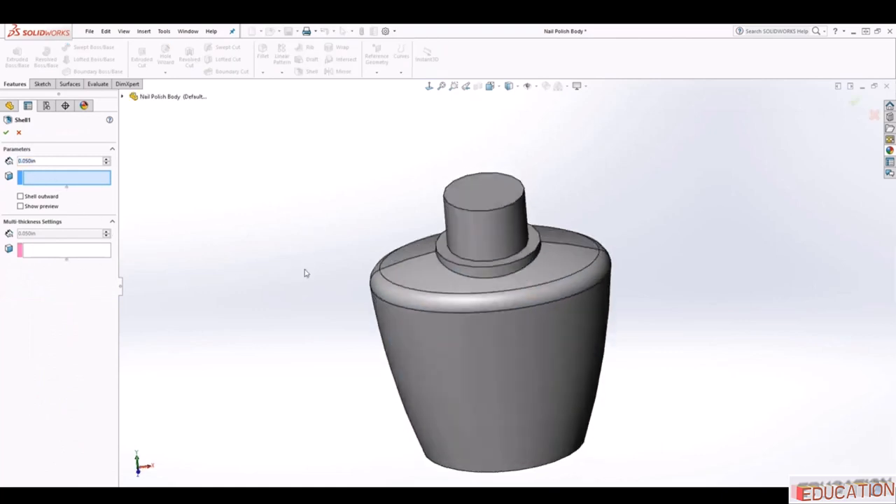
click(482, 190)
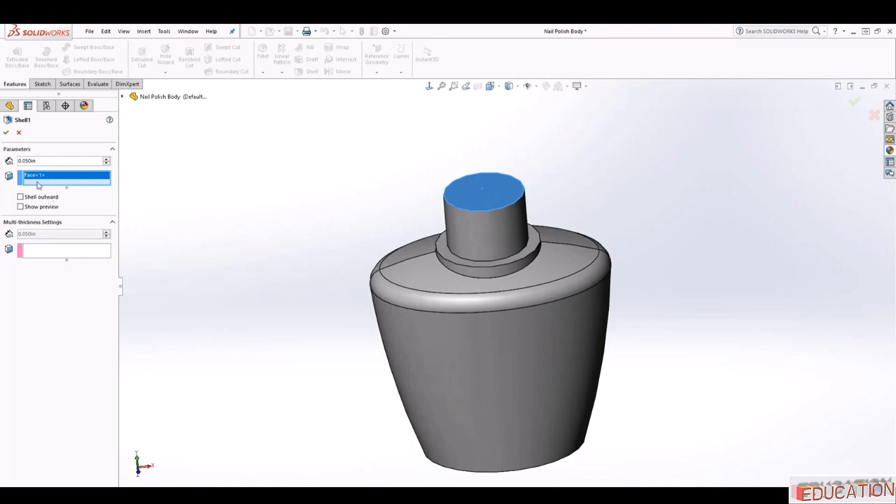
click(7, 134)
scroll(481, 357, up, 2)
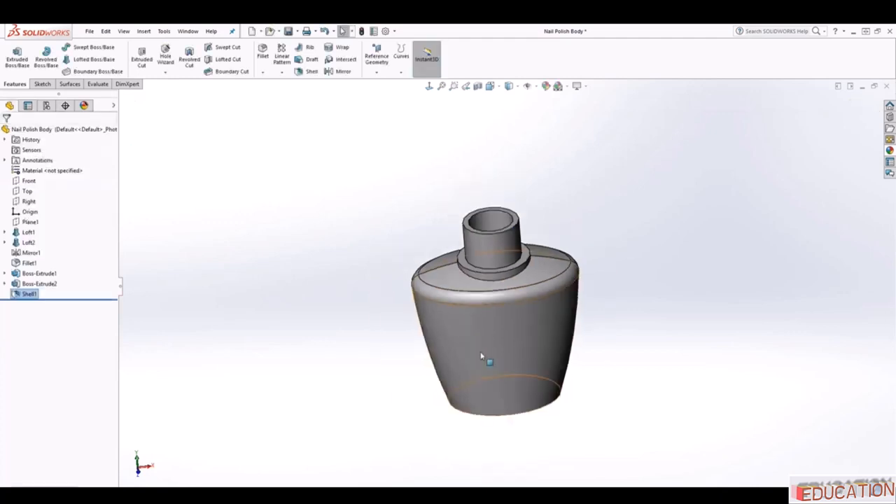
middle_drag(566, 364, 570, 346)
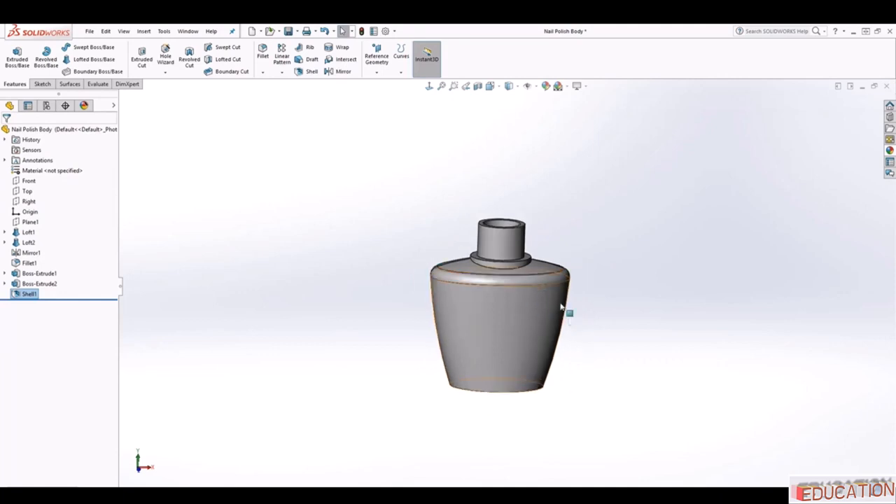
Fillet the outer edge around the bottle's base with a 0.1 in radius.
scroll(545, 256, down, 2)
middle_drag(571, 370, 562, 339)
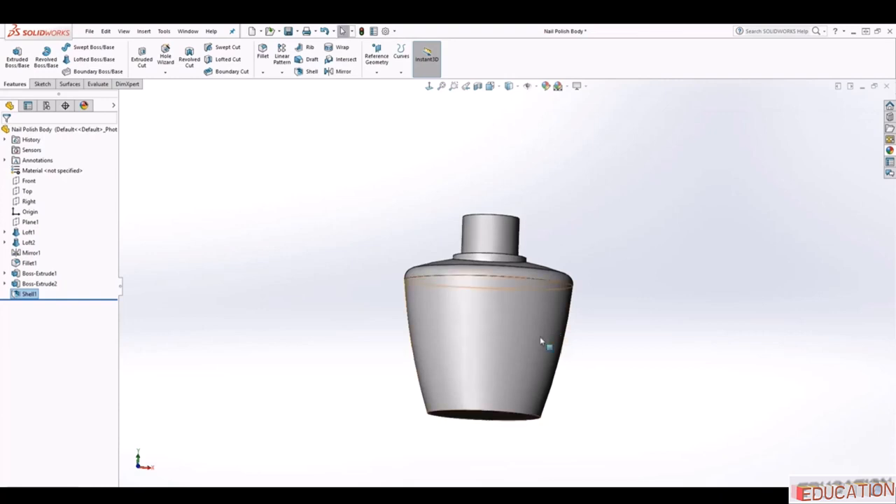
click(264, 53)
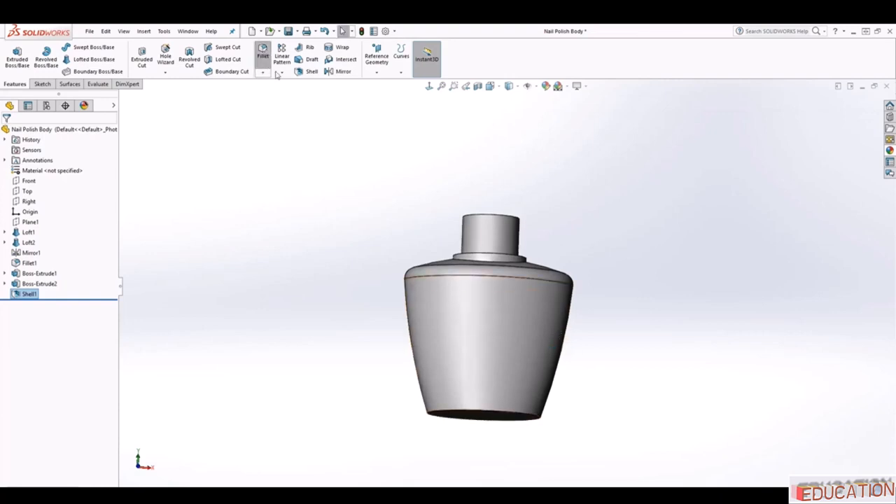
click(450, 415)
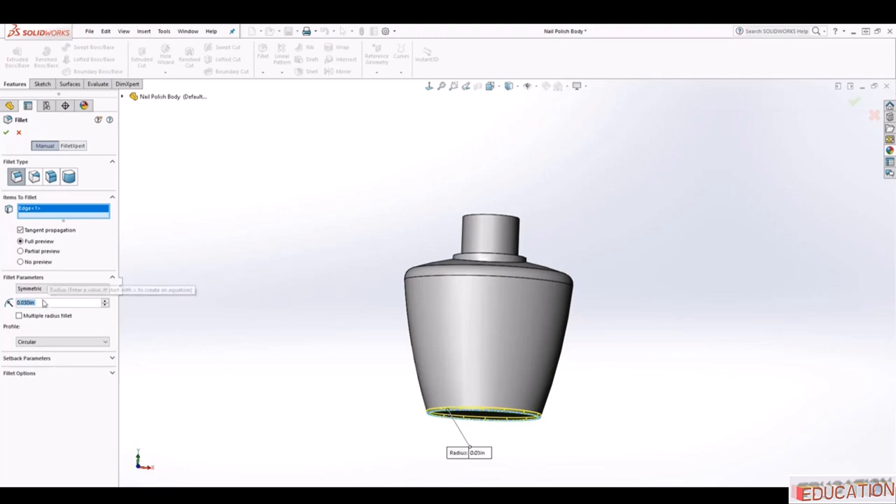
text(1)
key(Return)
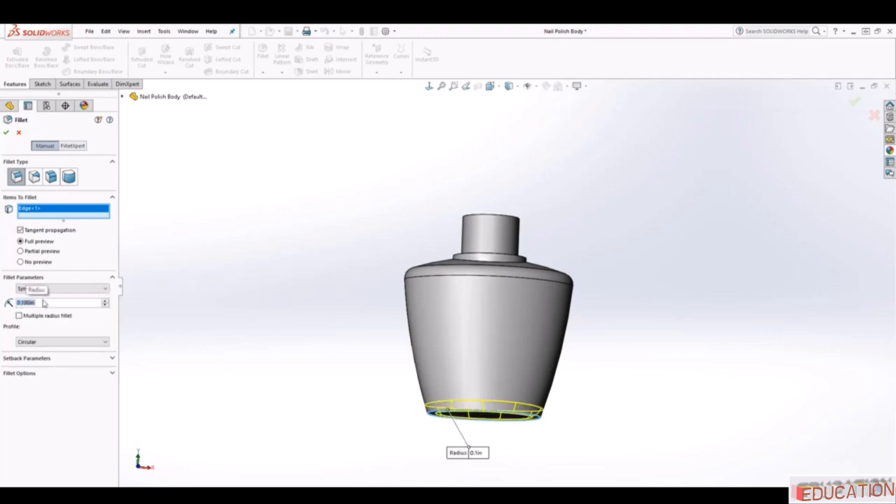
click(5, 132)
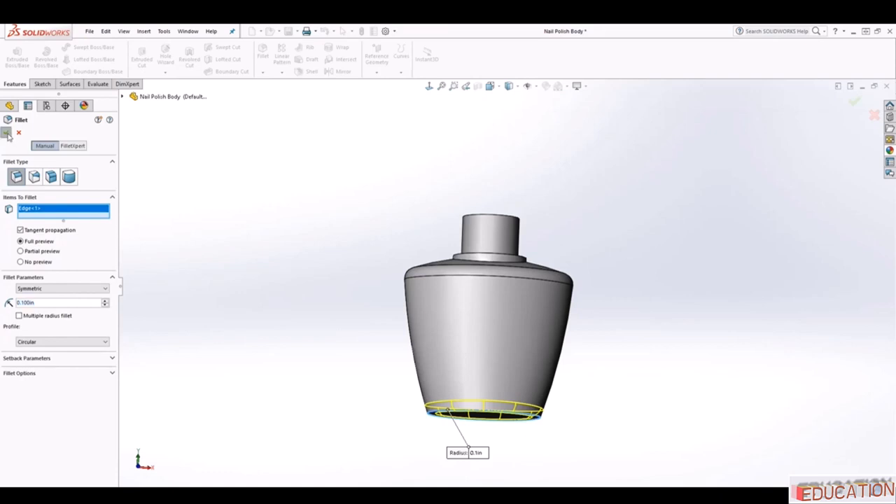
Start another symmetric, constant-size fillet on the bottle body.
middle_drag(548, 272, 528, 302)
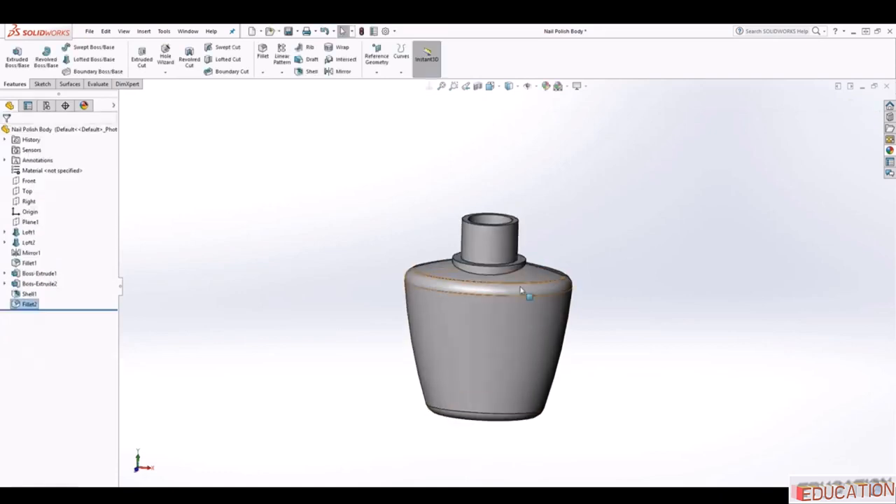
scroll(516, 281, down, 1)
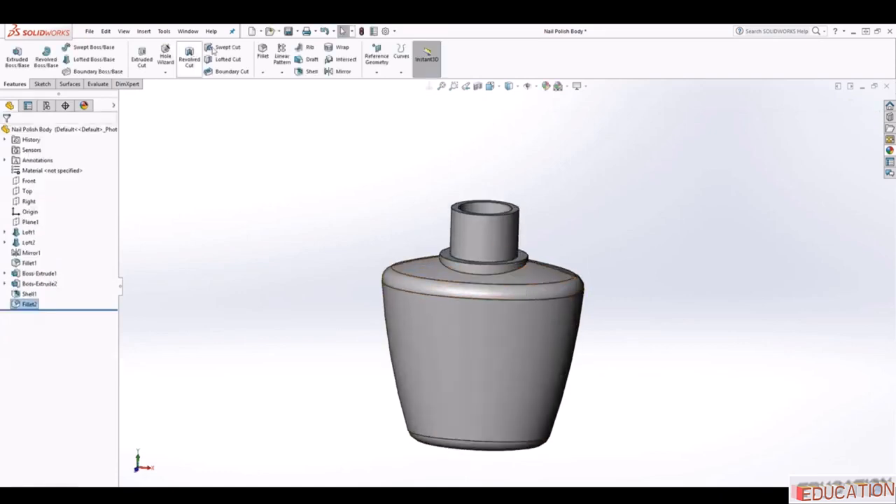
click(263, 54)
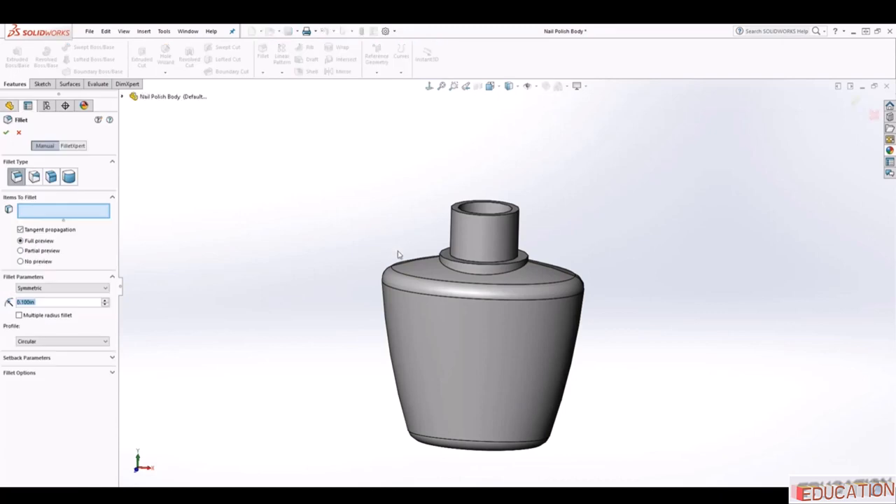
Fillet the front and rear edges where the neck's collar meets the bottle's shoulder with a 0.03 in radius.
click(458, 273)
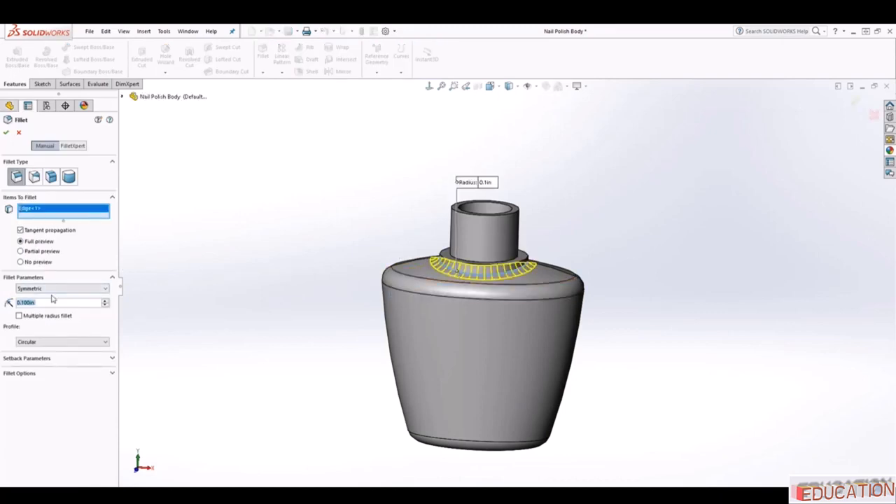
text(0.03)
key(Return)
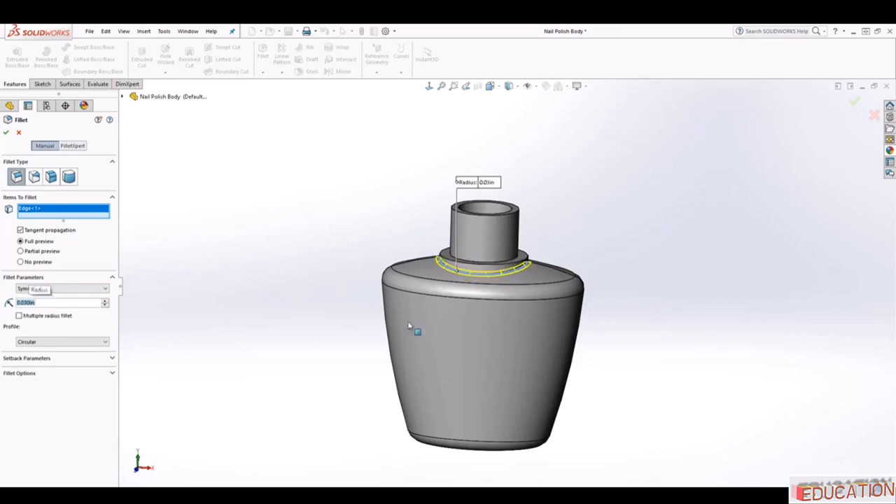
middle_drag(409, 325, 530, 294)
click(484, 282)
scroll(483, 290, down, 2)
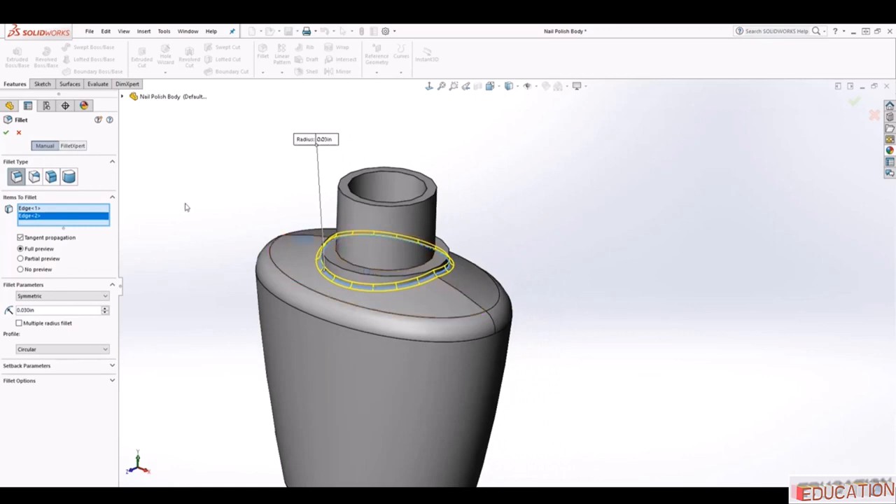
click(5, 132)
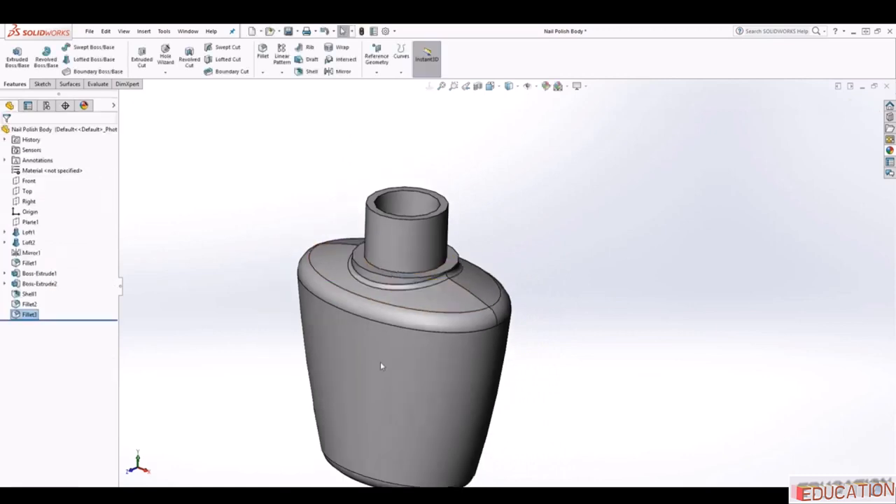
Chamfer the collar's upper outer edge and the neck's top outer rim with a 0.01 in distance at 45 degrees.
middle_drag(381, 363, 433, 468)
scroll(398, 394, up, 3)
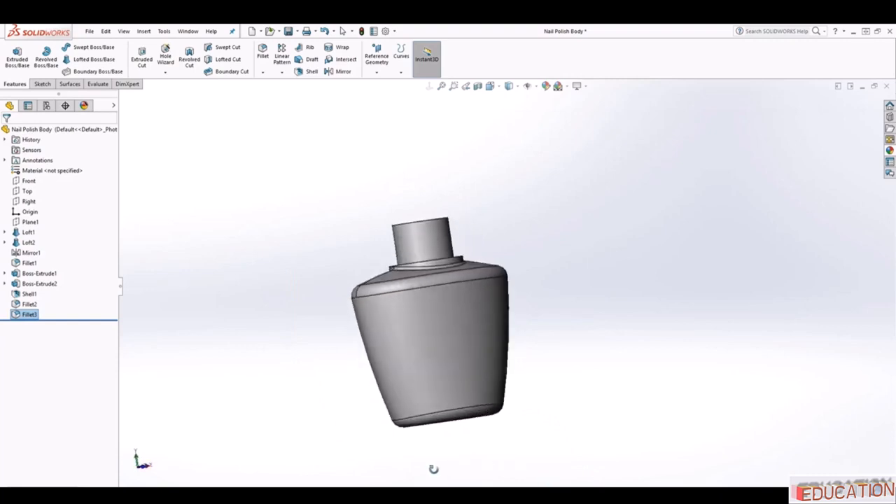
scroll(441, 427, down, 2)
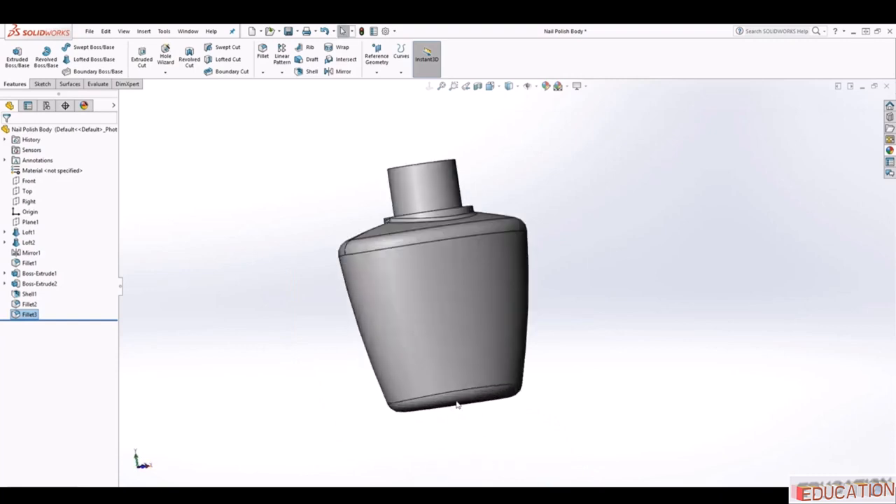
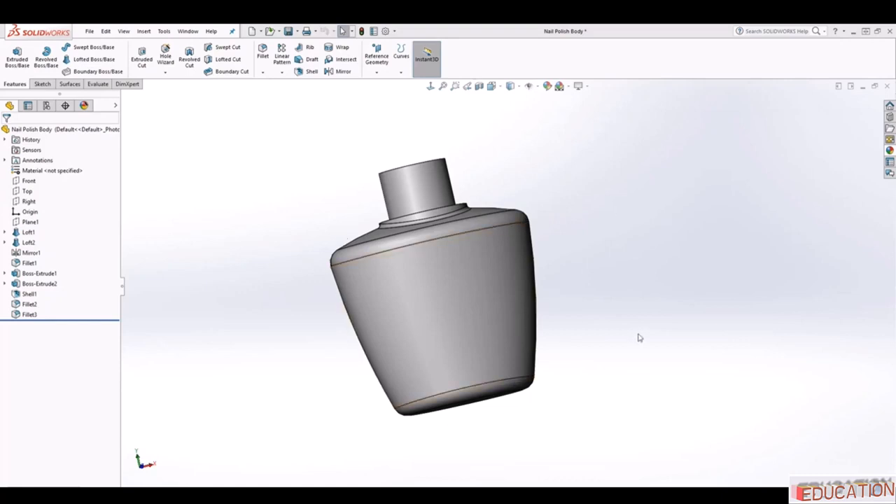
middle_drag(551, 222, 516, 304)
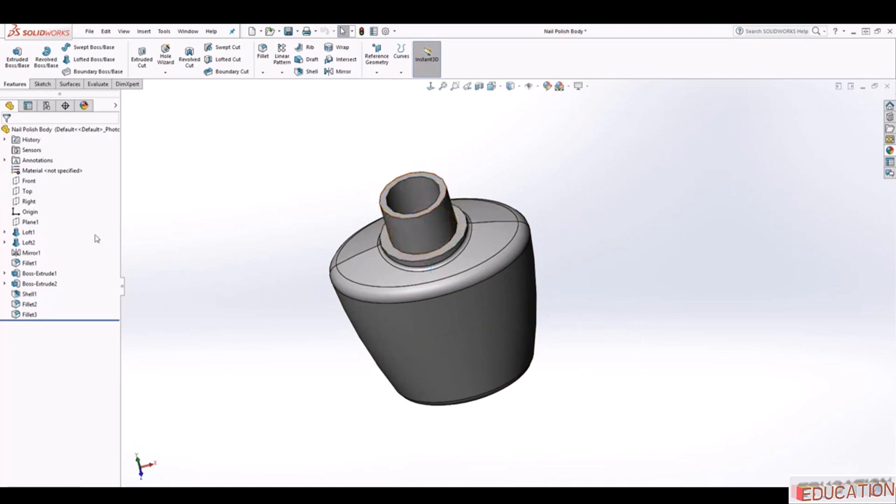
click(263, 72)
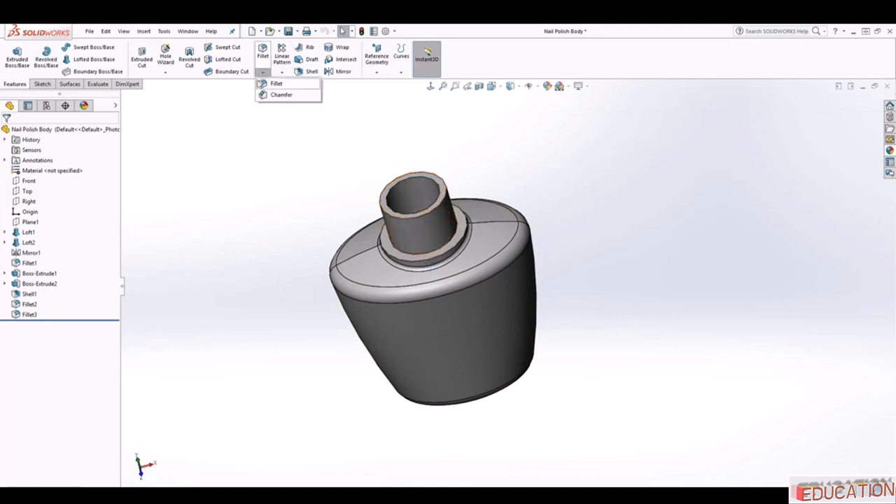
click(266, 97)
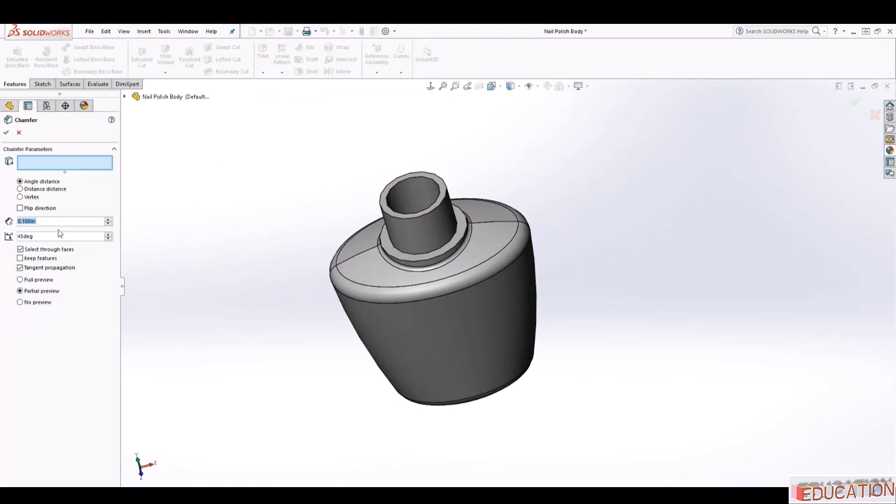
text(.01)
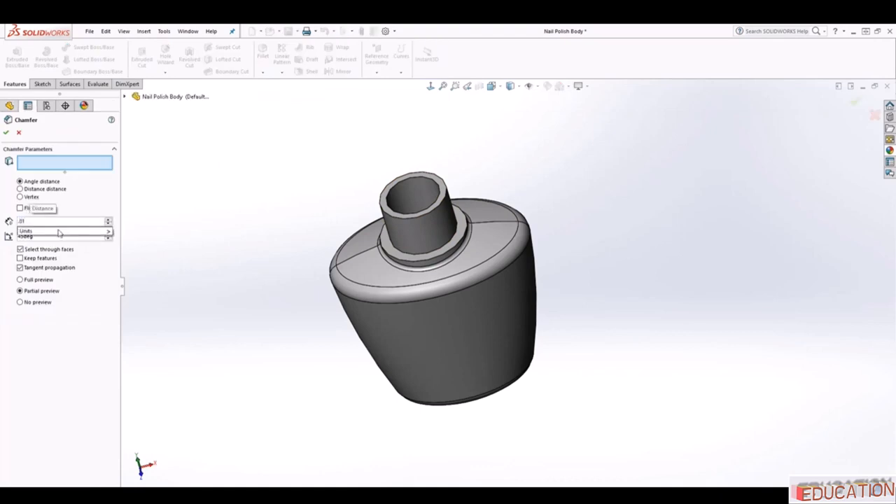
key(Return)
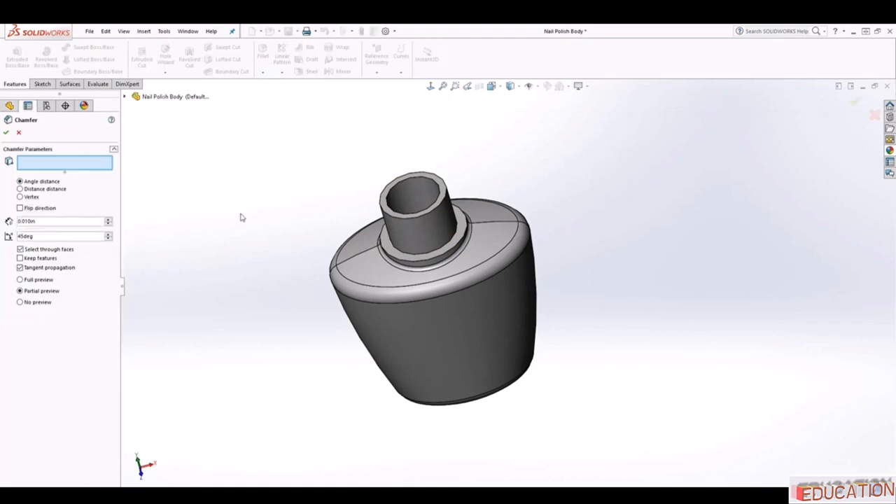
click(399, 259)
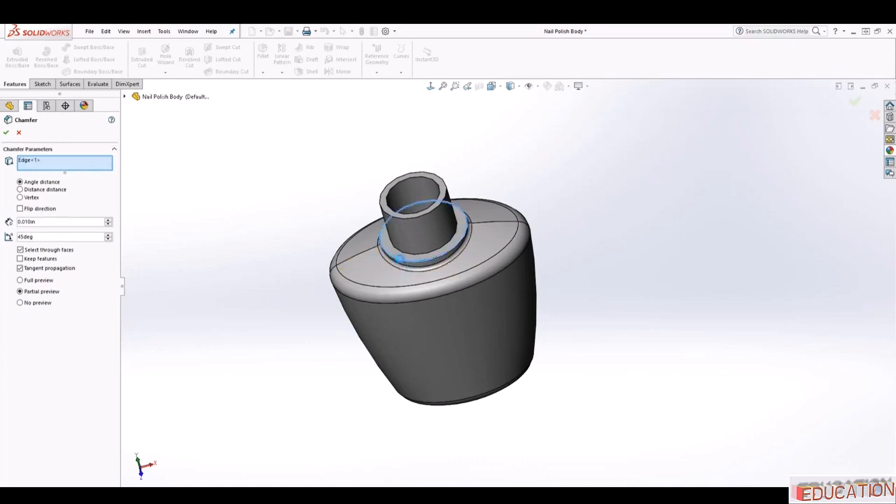
click(392, 229)
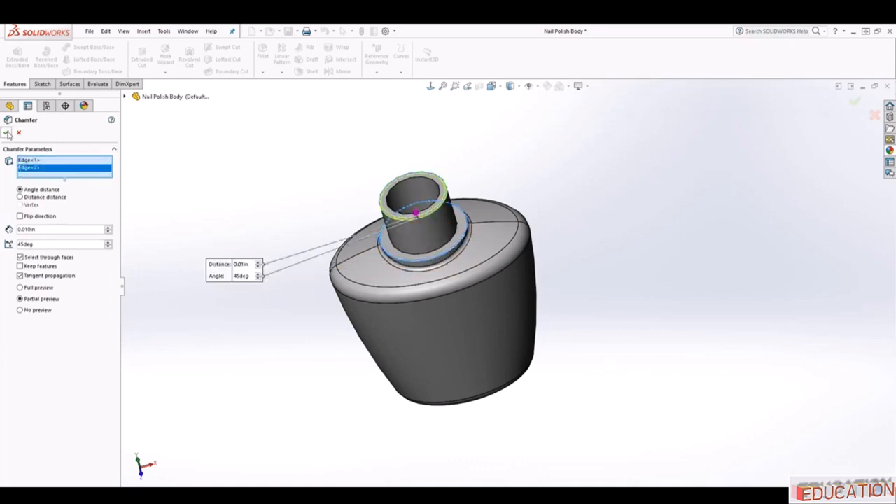
Apply a planar section view through the Front plane to expose the inside of the bottle.
scroll(482, 293, down, 1)
middle_drag(484, 295, 504, 168)
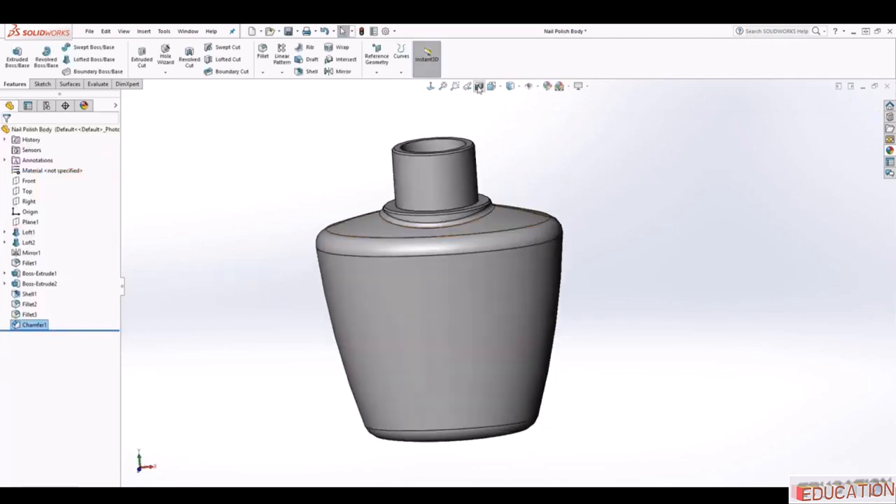
click(479, 85)
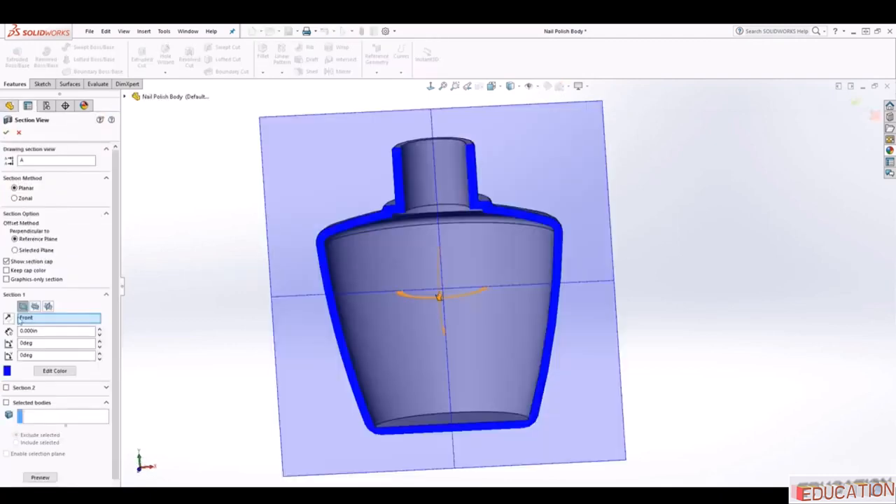
click(5, 132)
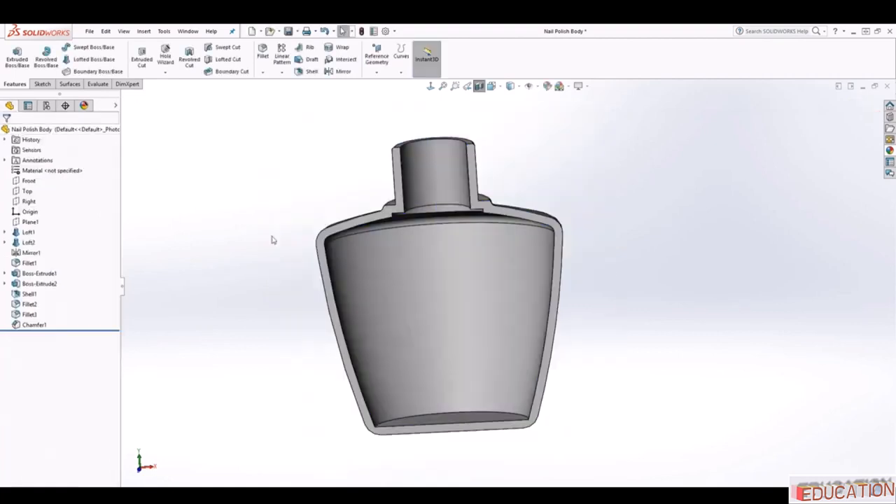
Fillet the inner bottom edge of the bottle cavity with a 0.25 in radius.
click(264, 54)
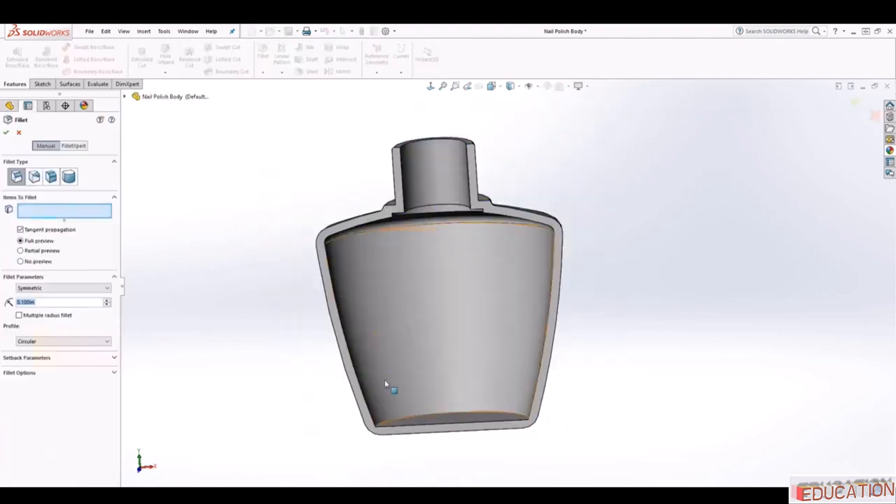
click(400, 424)
middle_drag(459, 383, 412, 412)
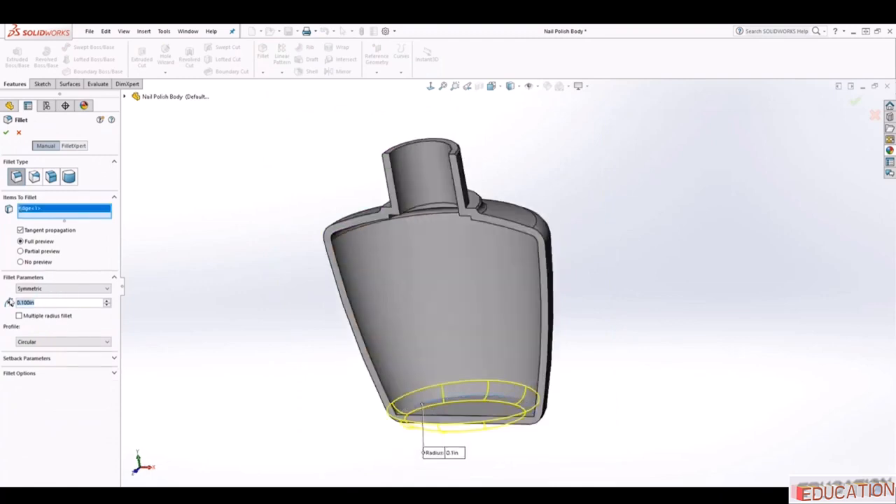
text(0.25)
key(Return)
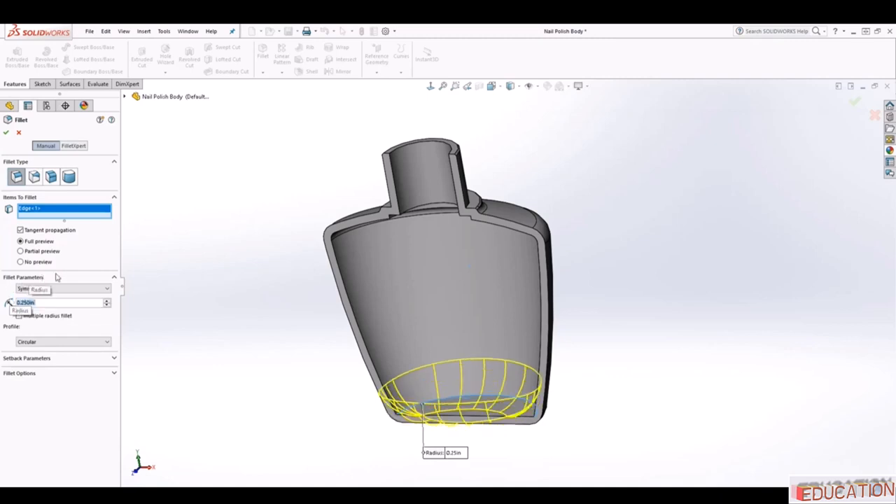
click(7, 134)
Start an Offset Surface and select the inner faces of the neck, the collar recess, the shoulder and the shoulder's rounded edge.
middle_drag(596, 344, 622, 300)
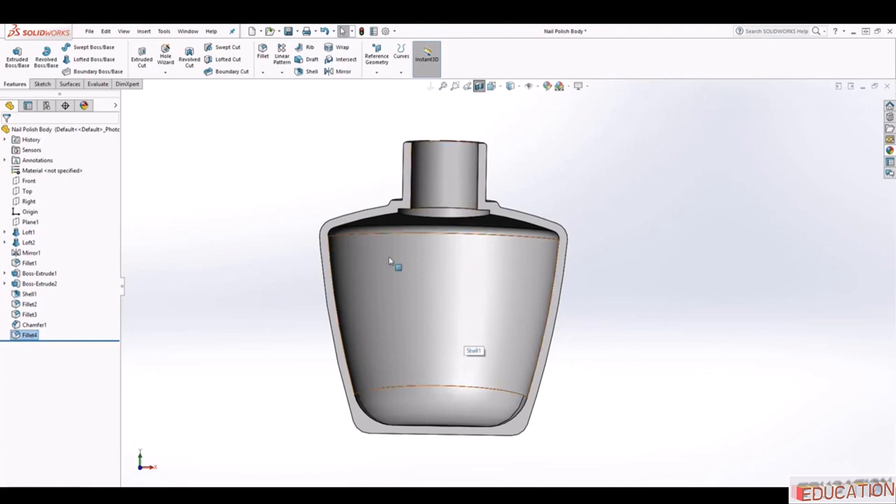
click(69, 85)
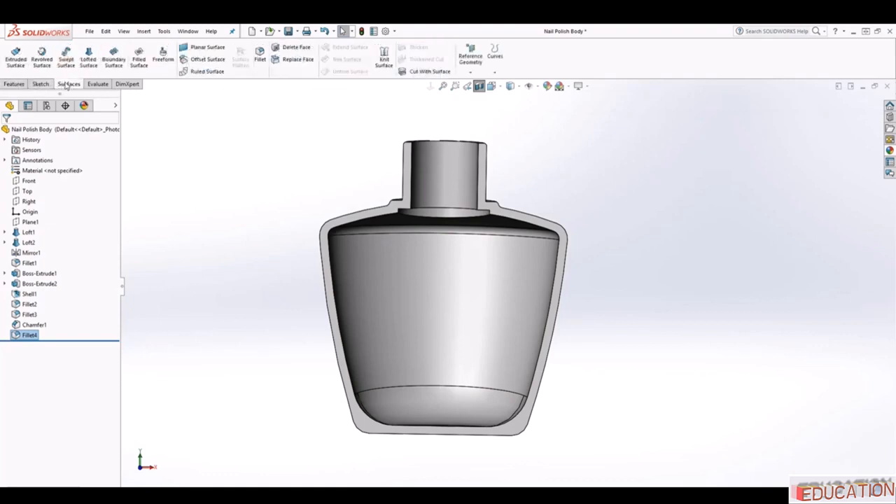
right_click(66, 84)
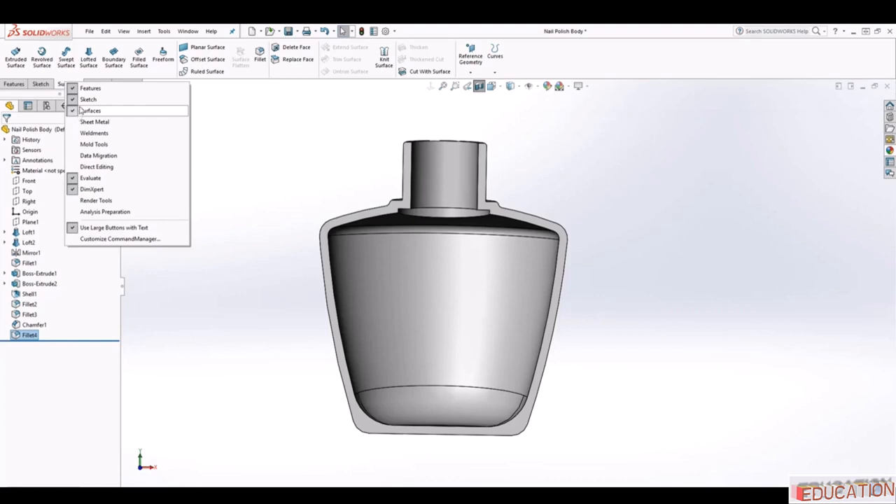
click(233, 111)
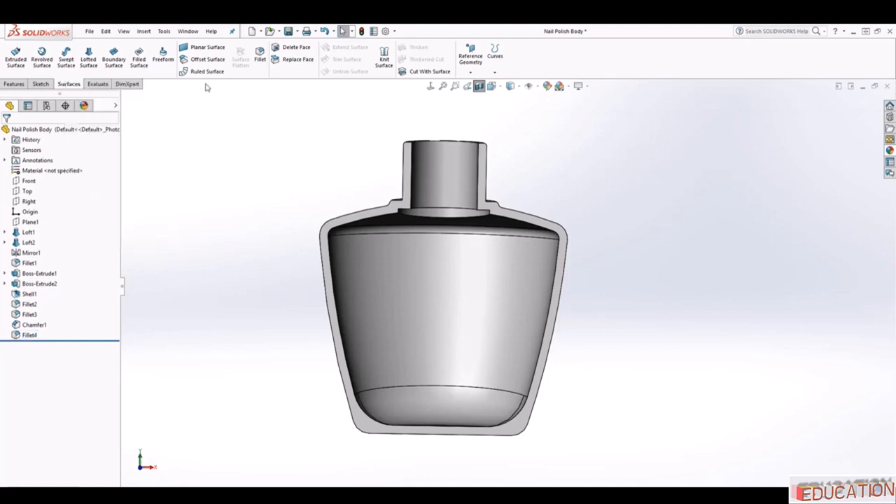
click(214, 61)
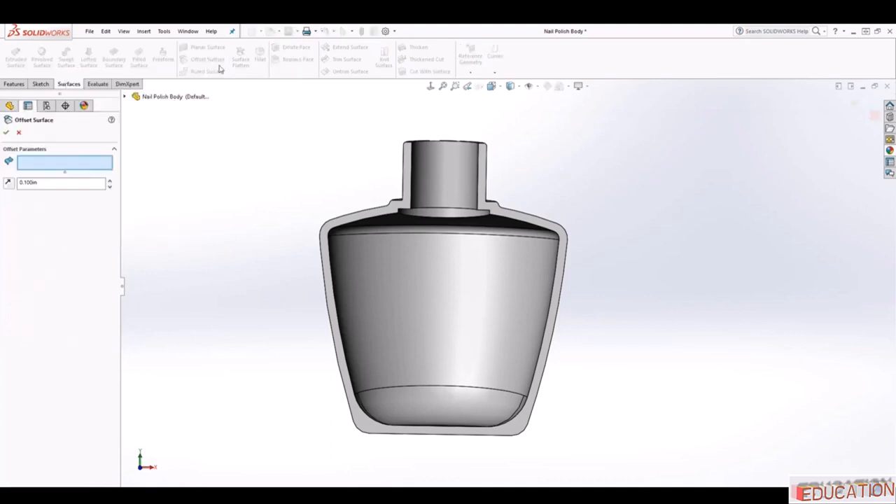
middle_drag(420, 260, 386, 270)
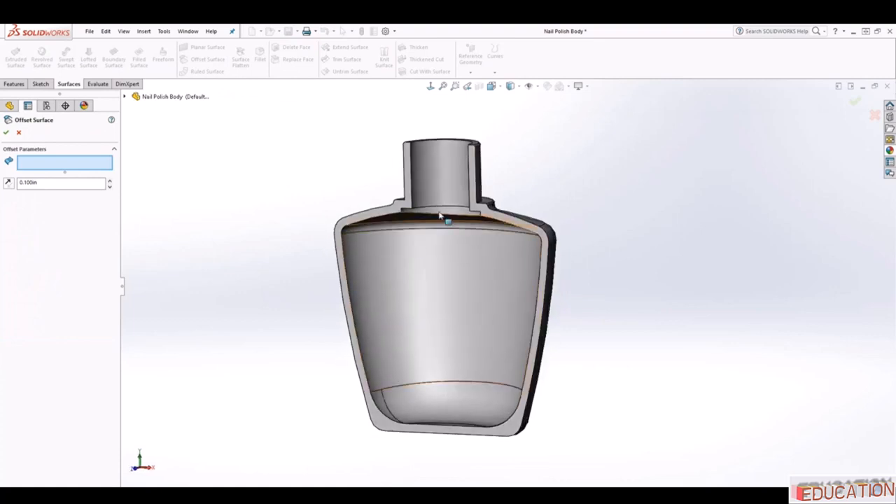
click(438, 186)
scroll(501, 223, down, 5)
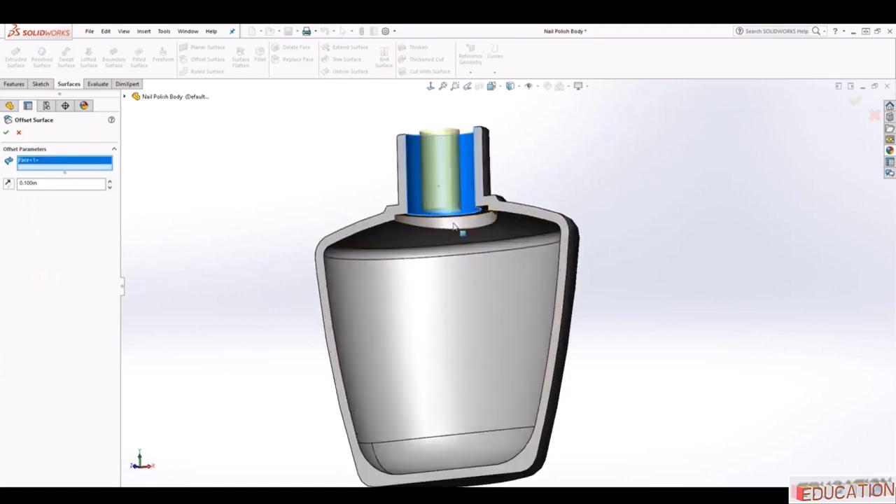
click(520, 219)
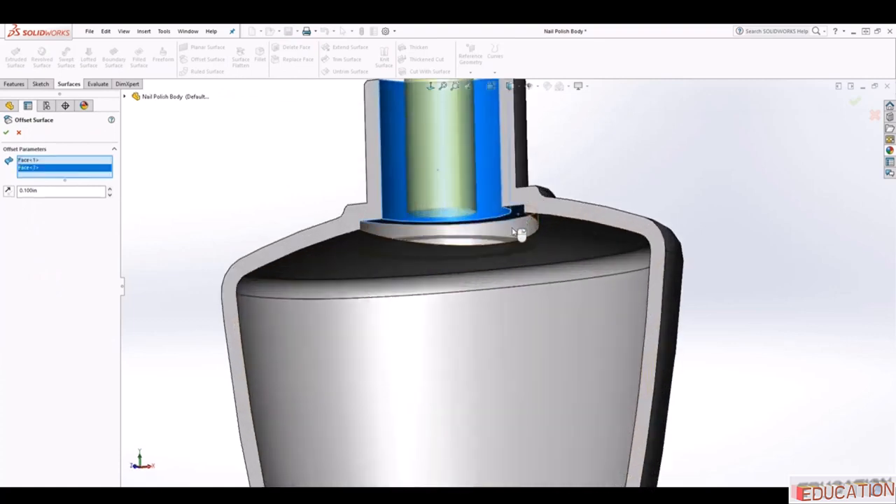
click(526, 232)
click(560, 255)
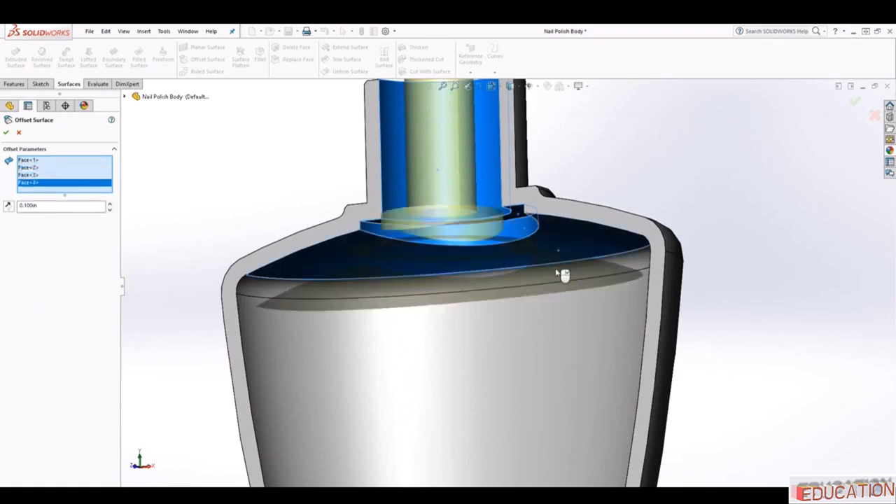
click(644, 266)
Add the cavity's side wall, the bottom fillet faces and the floor to the Offset Surface selection.
scroll(574, 366, up, 2)
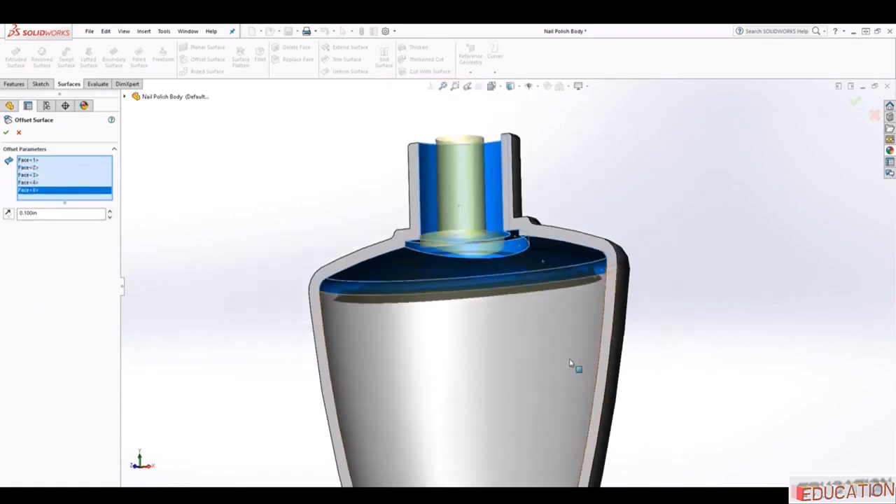
click(550, 360)
scroll(532, 369, up, 2)
middle_drag(504, 385, 439, 446)
scroll(439, 446, down, 1)
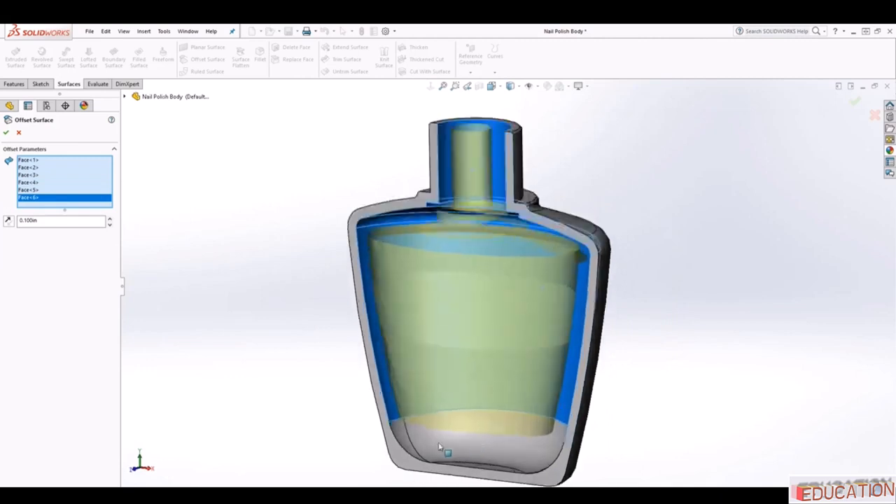
click(406, 448)
click(467, 451)
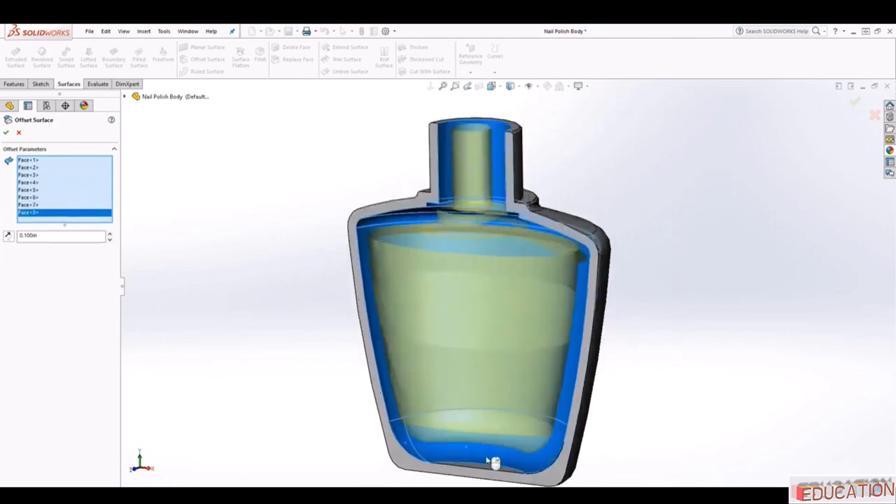
middle_drag(570, 480, 552, 479)
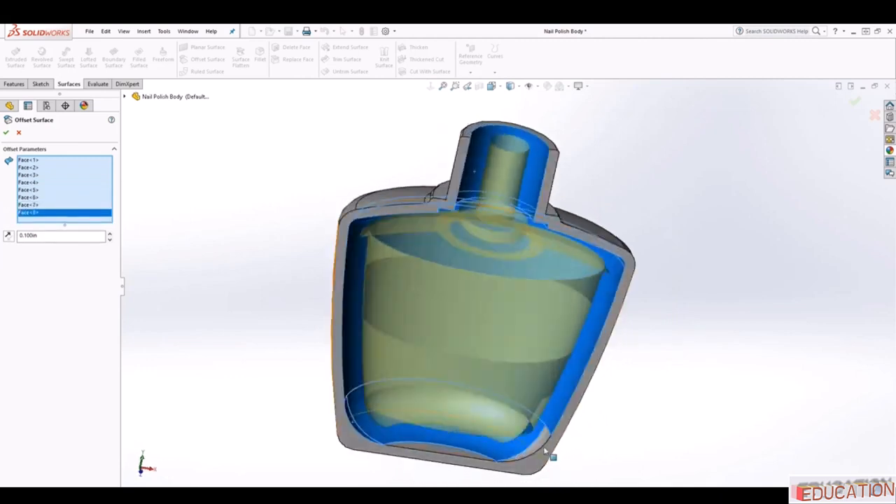
click(545, 451)
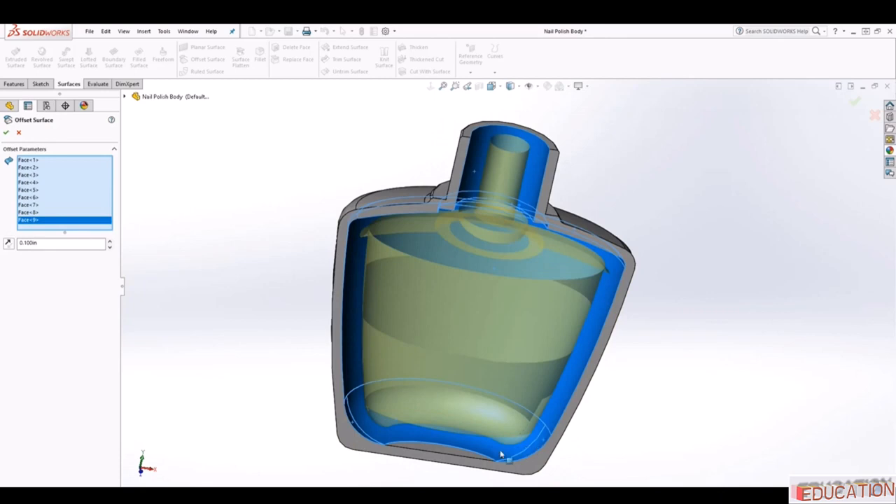
click(436, 452)
Set the offset distance to 0.001 in and create the offset surface.
double_click(28, 250)
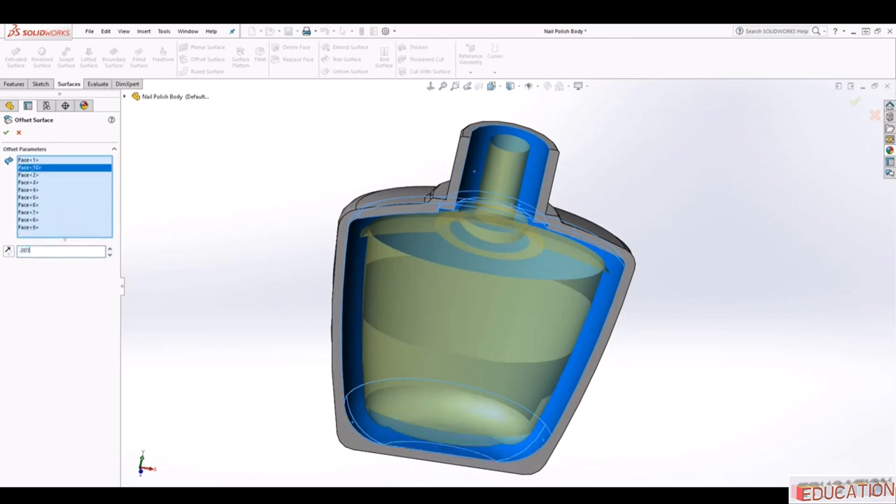
text(.001)
key(Return)
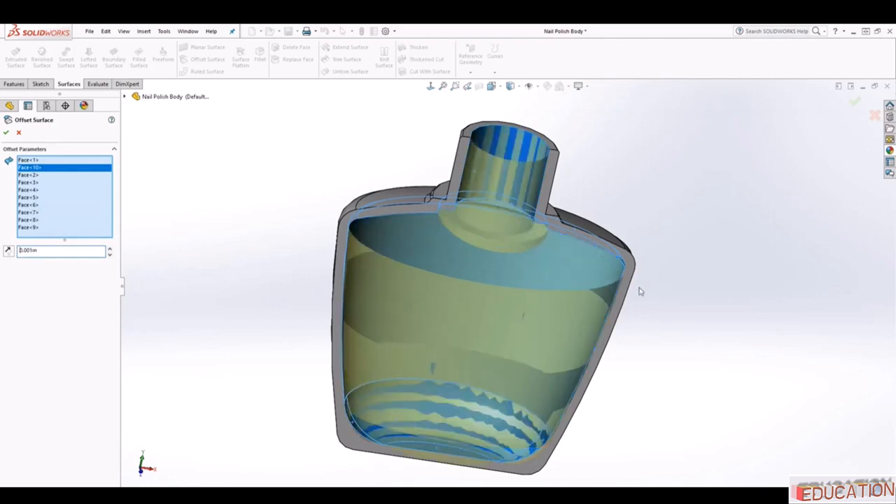
Turn off the section view and hide the solid bottle body to inspect the offset surface for missing faces.
middle_drag(640, 291, 556, 247)
scroll(434, 226, down, 1)
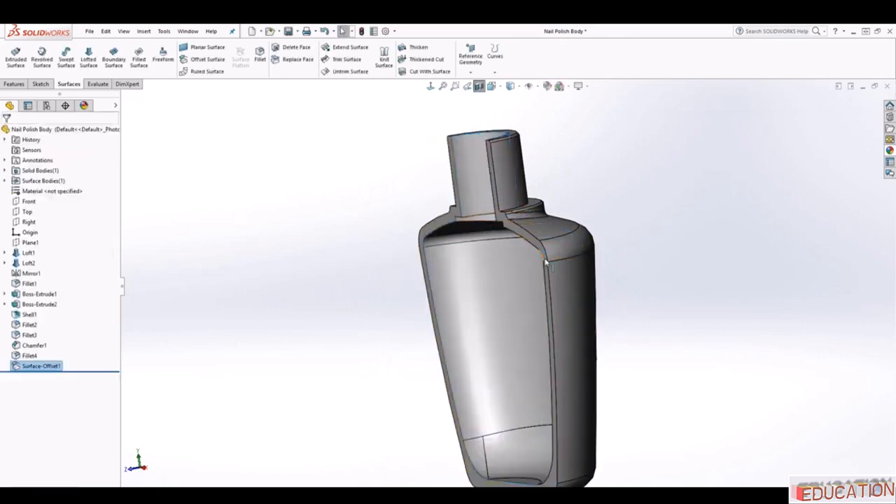
click(478, 87)
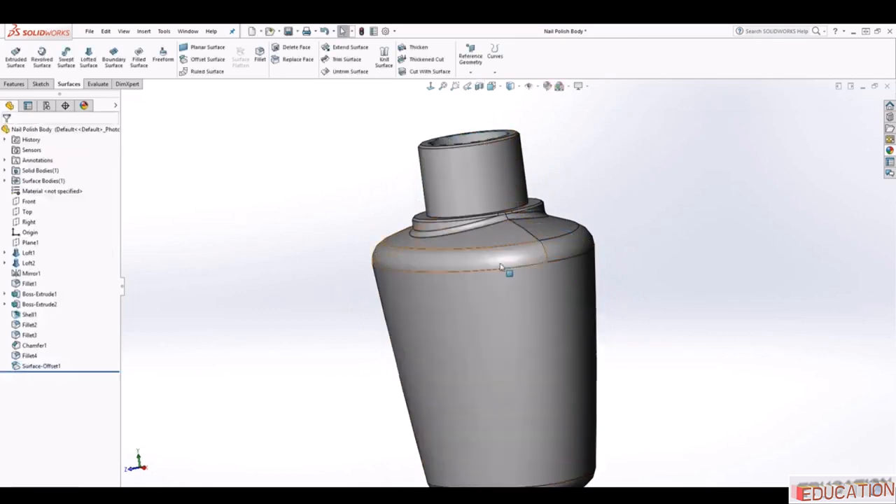
right_click(396, 244)
click(413, 226)
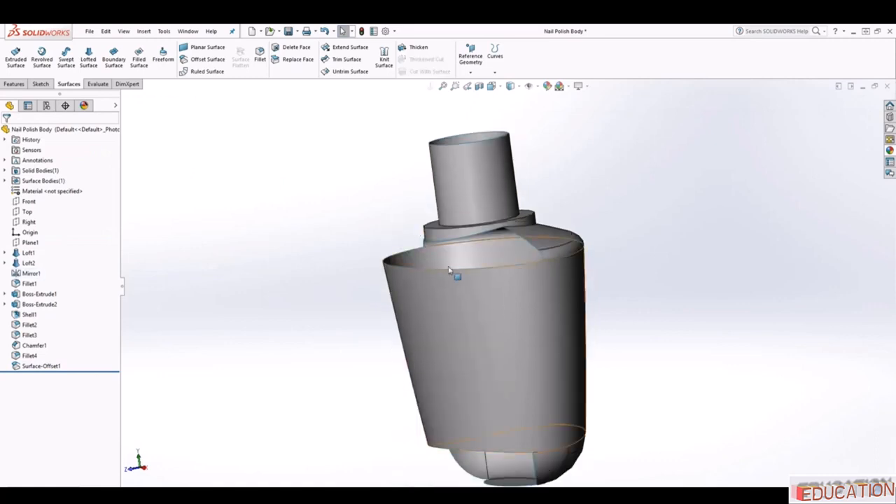
middle_drag(454, 279, 422, 289)
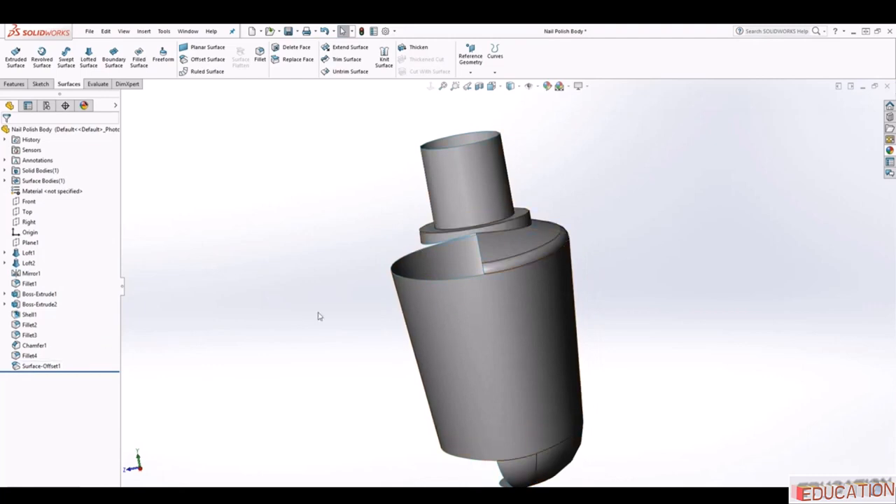
Show the solid bottle body again and section it through the Front plane with the cut direction reversed.
right_click(29, 265)
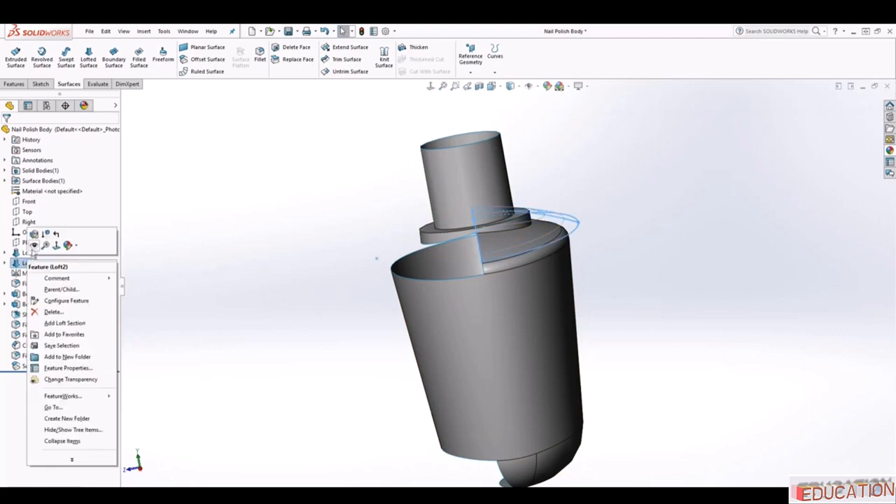
click(33, 245)
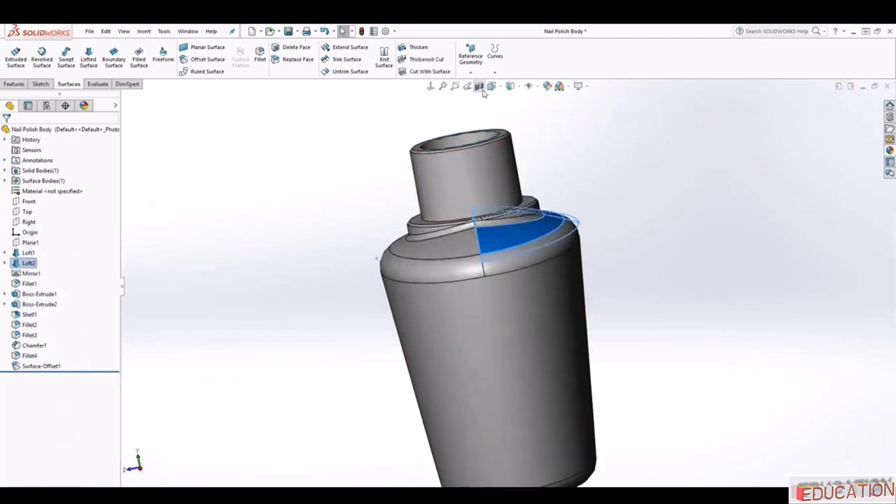
click(508, 119)
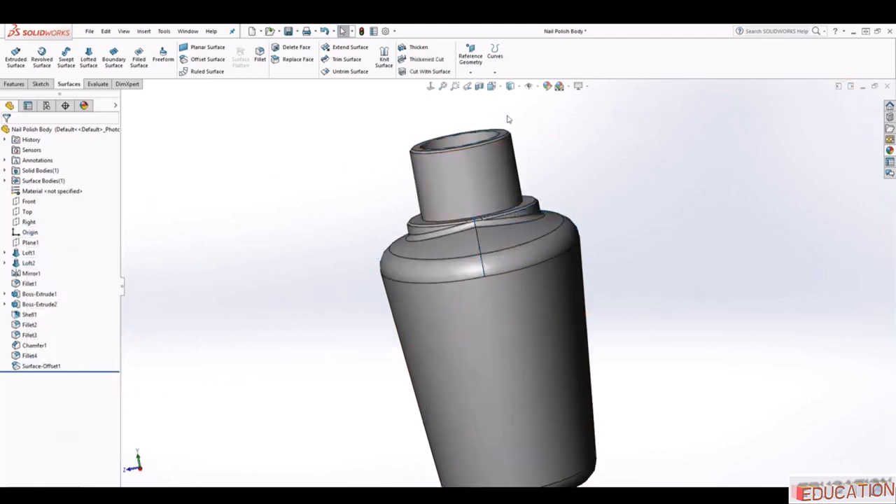
click(479, 86)
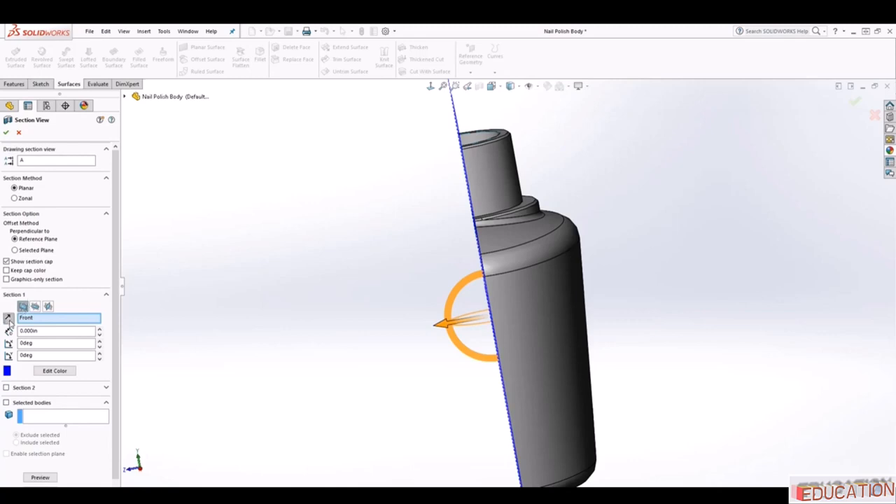
click(8, 318)
click(7, 135)
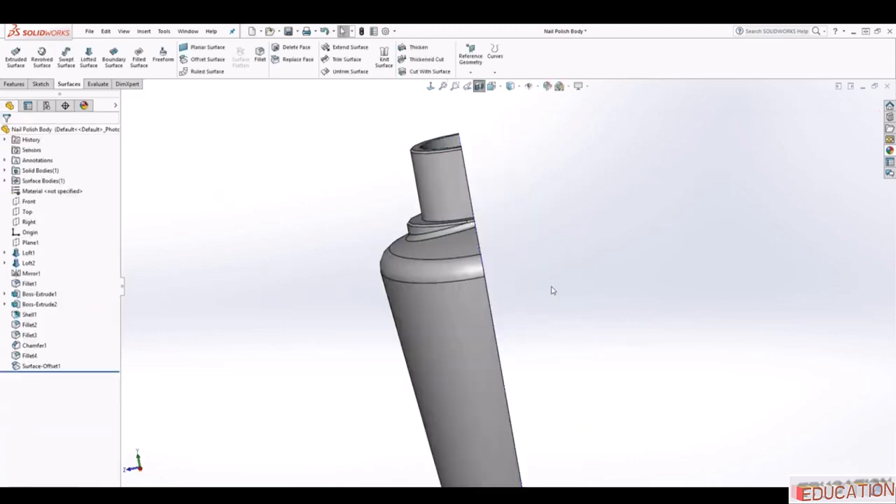
middle_drag(565, 290, 478, 297)
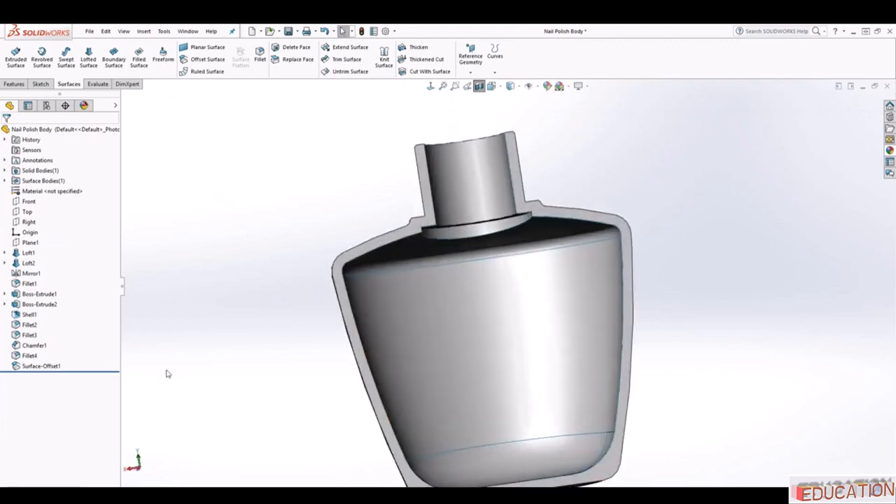
Edit the offset surface to include the missing inner shoulder face and bottom fillet face on the opposite half.
click(34, 366)
right_click(33, 366)
click(44, 321)
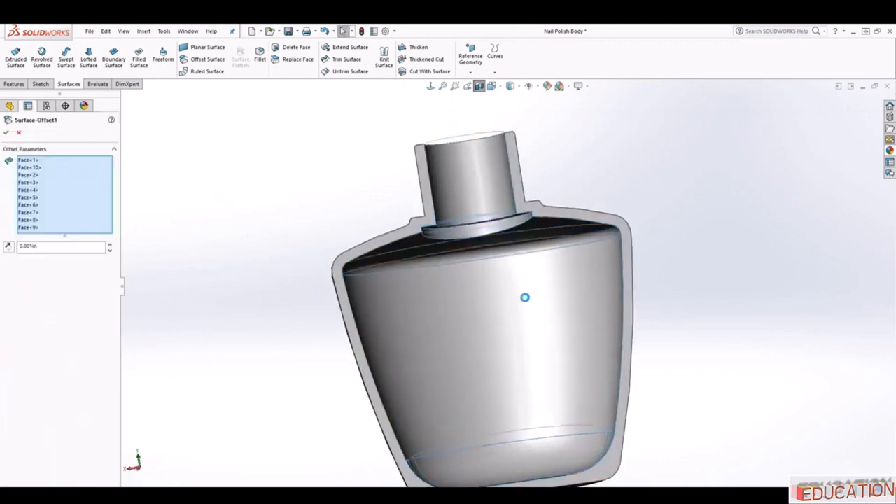
middle_drag(523, 298, 454, 264)
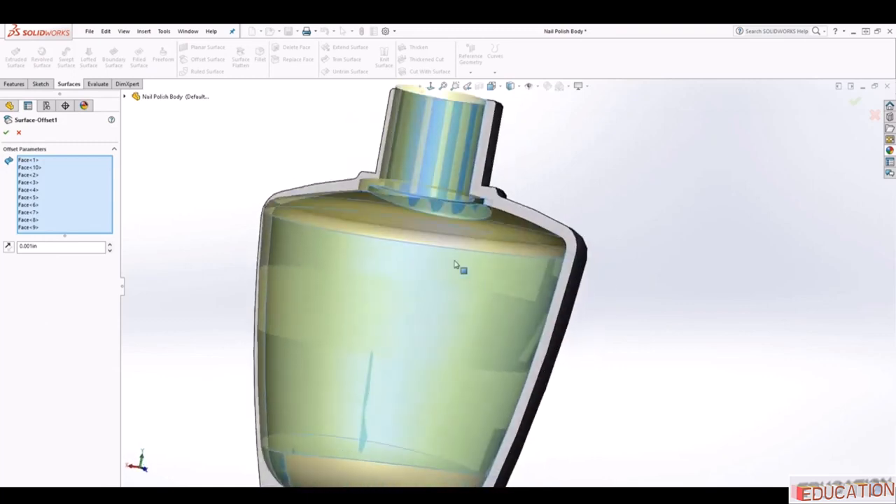
click(373, 203)
scroll(410, 318, up, 2)
scroll(406, 427, down, 2)
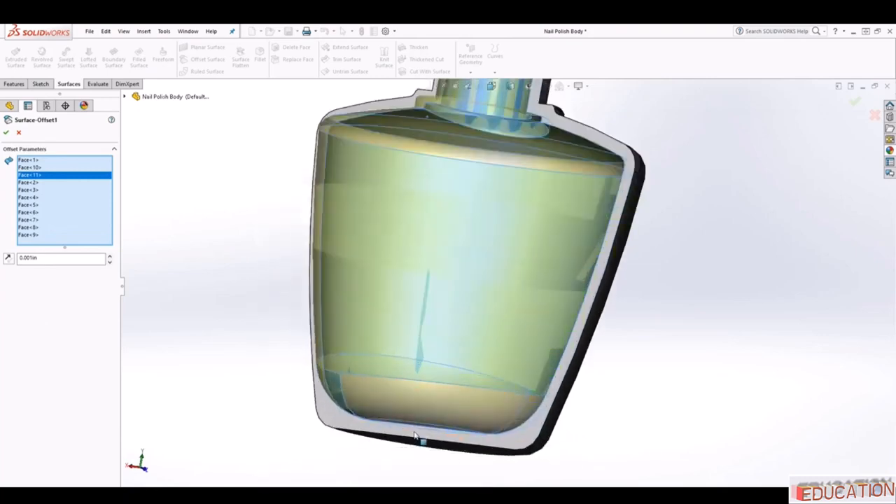
middle_drag(416, 437, 408, 472)
click(443, 409)
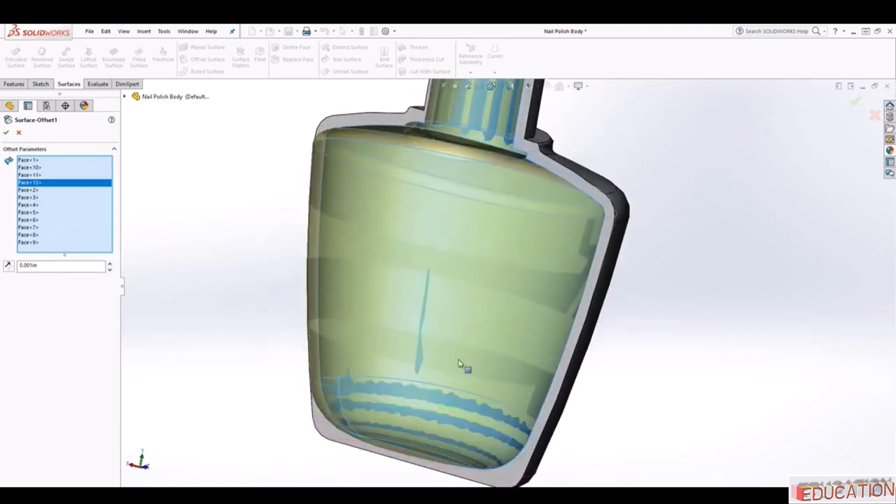
middle_drag(474, 273, 467, 254)
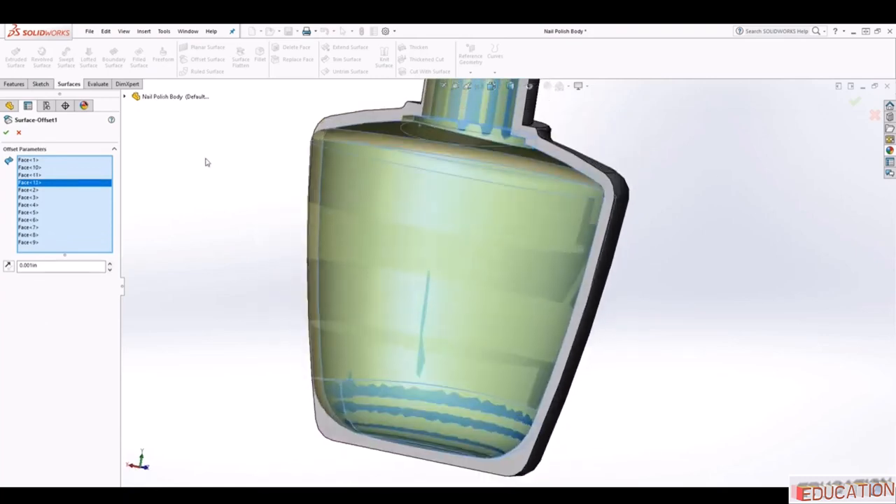
click(13, 131)
Remove the section view and hide the solid body again to check the shoulder and base of the updated offset surface.
scroll(536, 219, up, 3)
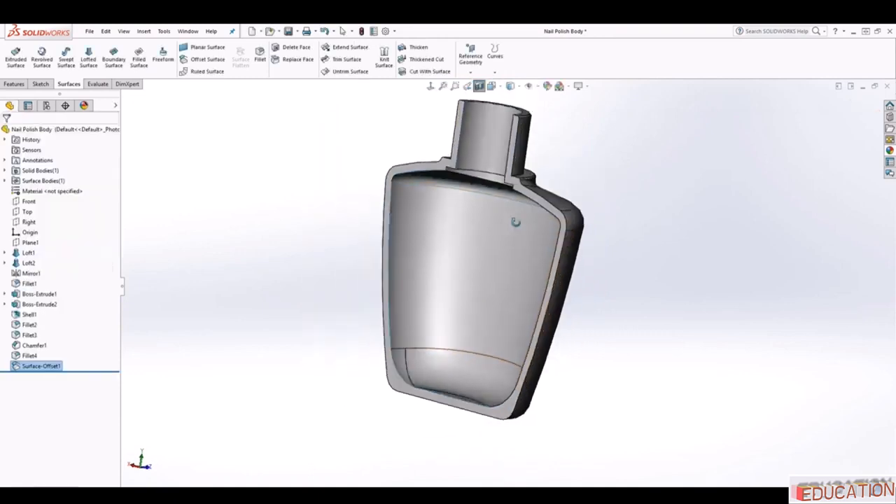
middle_drag(526, 194, 514, 235)
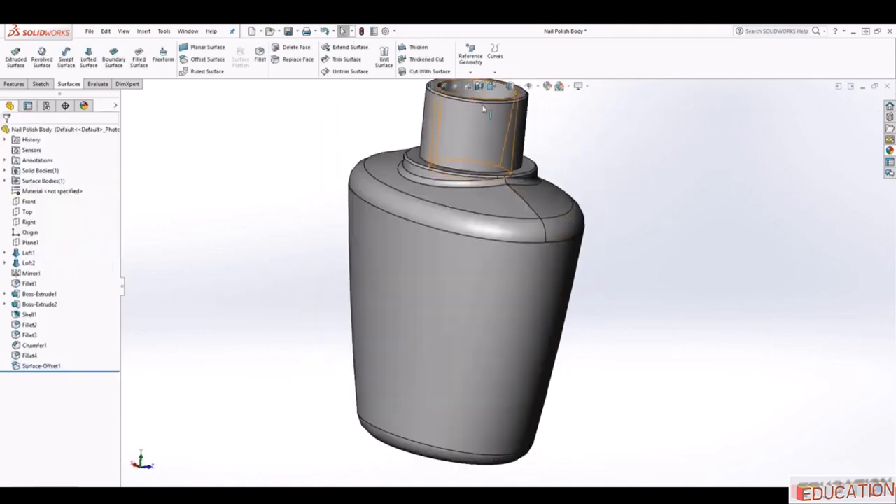
right_click(509, 206)
click(529, 194)
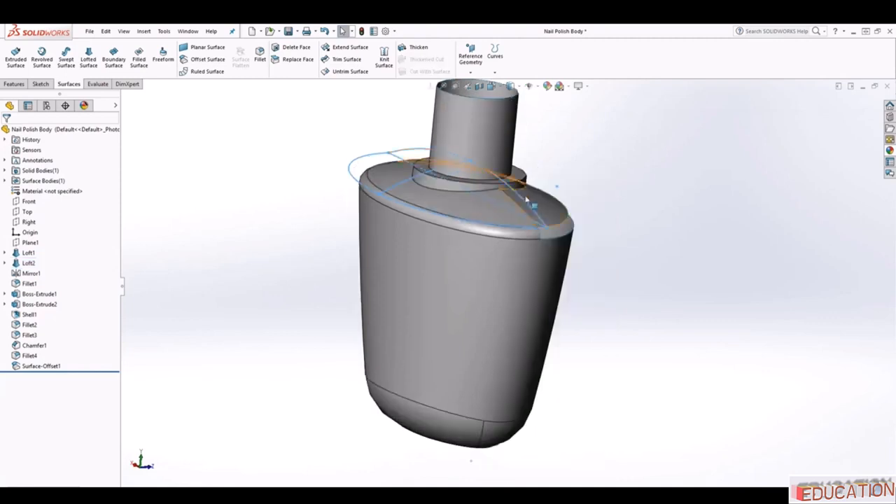
middle_drag(515, 241, 376, 250)
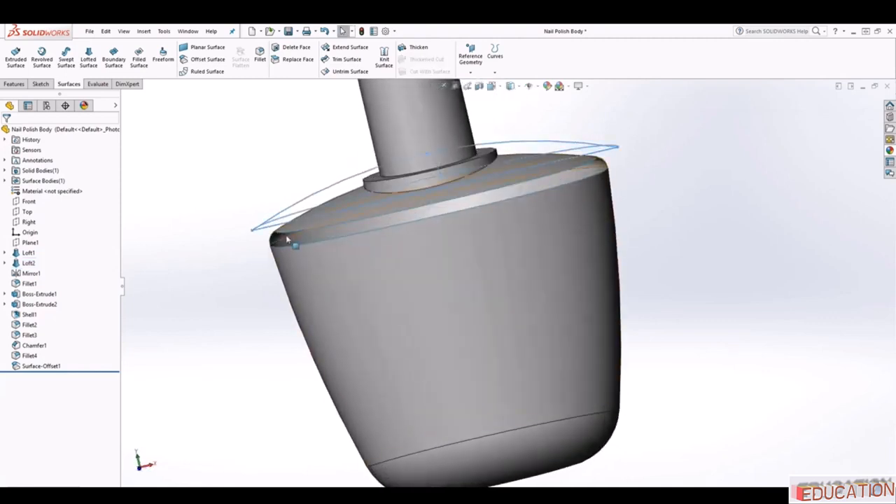
middle_drag(509, 232, 517, 271)
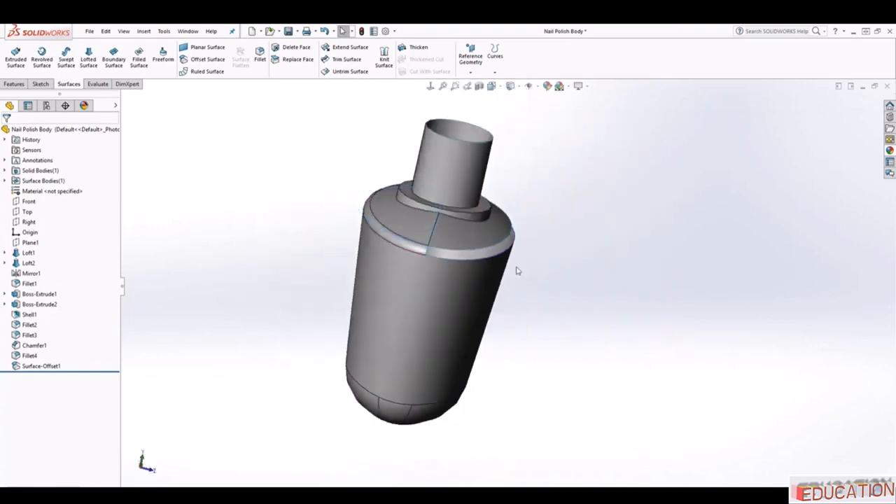
Bring back the solid body and apply a Front plane section view that exposes the cavity.
click(35, 294)
right_click(33, 295)
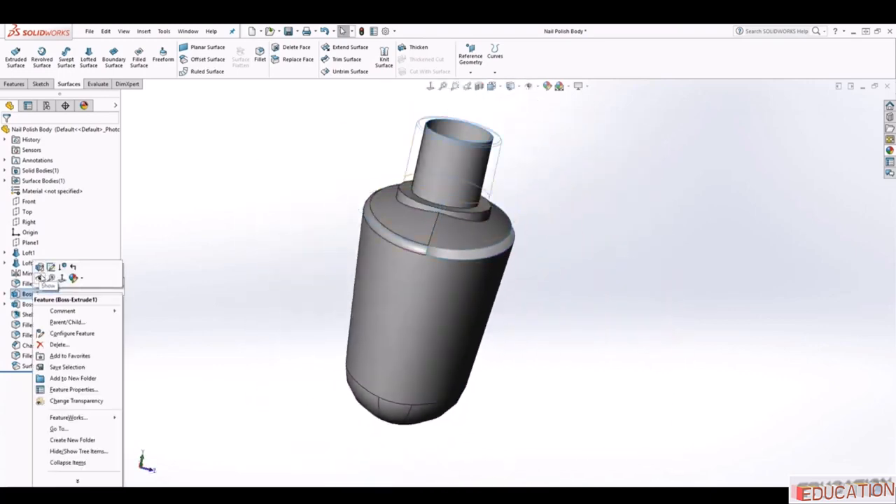
click(40, 278)
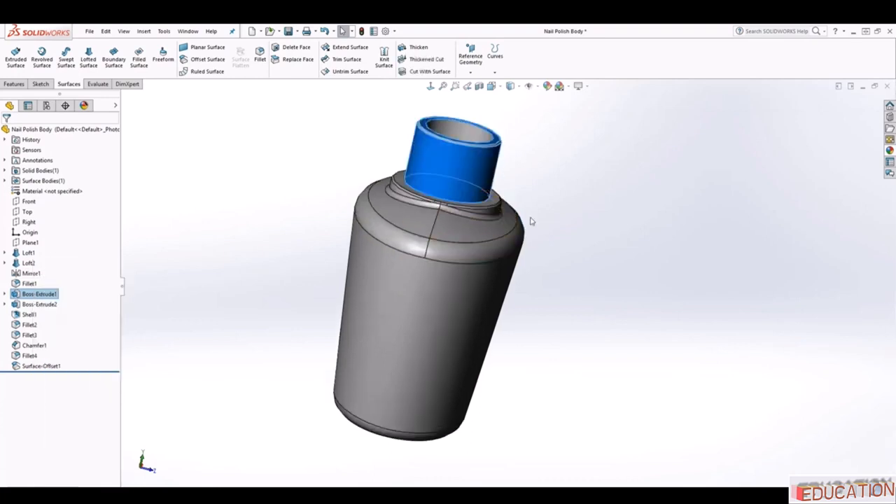
click(480, 86)
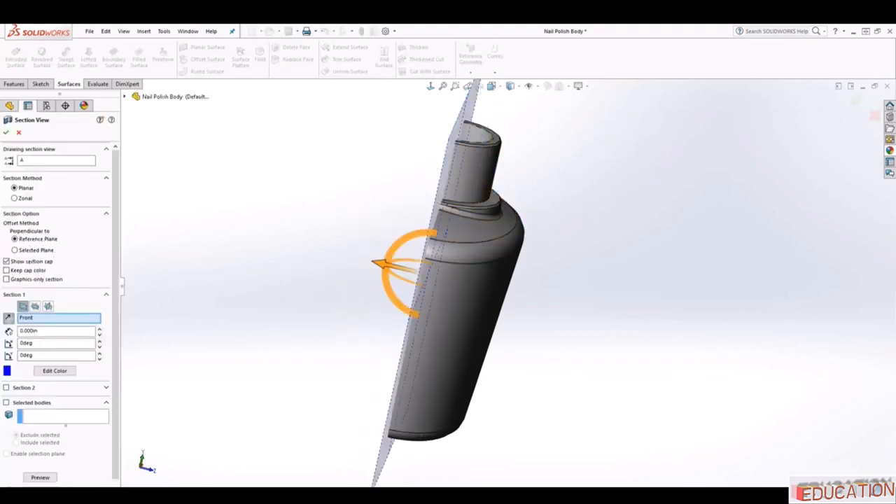
click(6, 133)
middle_drag(345, 302, 434, 313)
Edit the offset surface to add the missing rounded face along the inner shoulder edge.
right_click(39, 366)
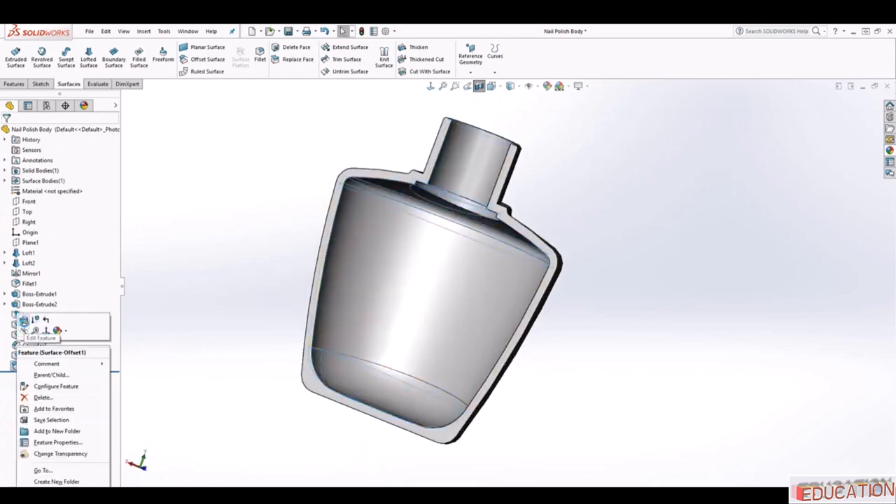
click(25, 324)
click(543, 271)
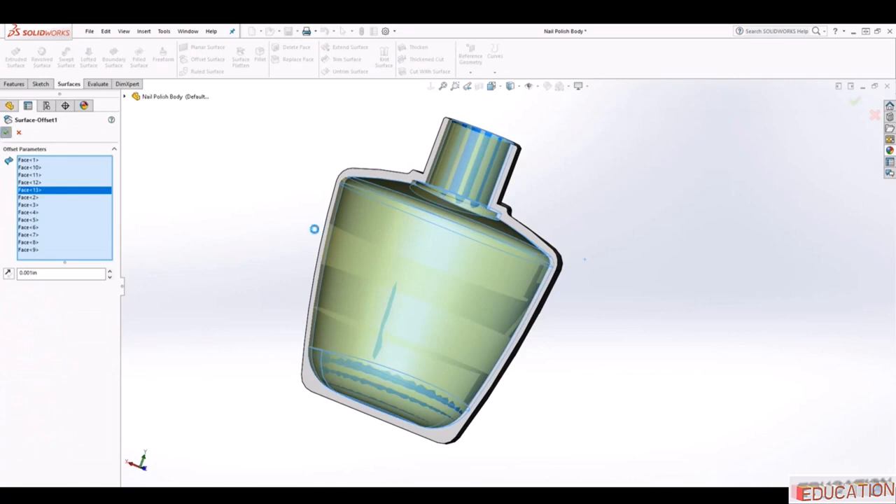
Turn off the section view and hide the solid body so only the offset surface is displayed.
middle_drag(588, 289, 506, 304)
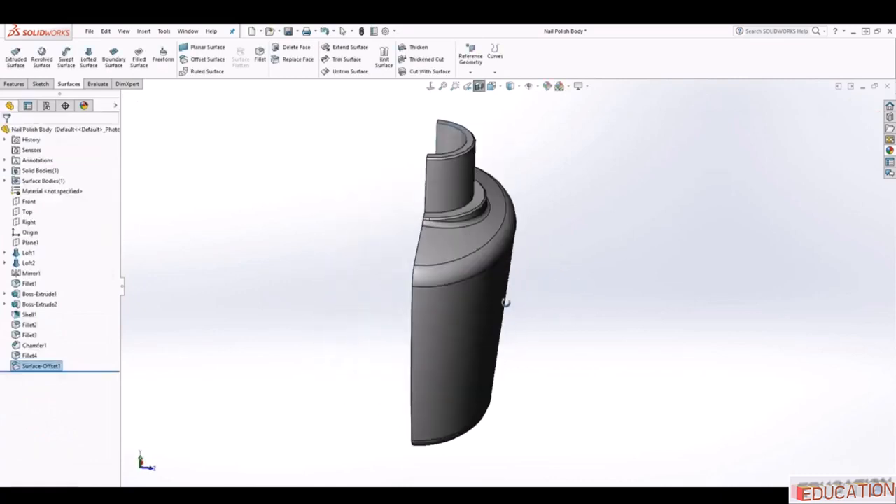
click(478, 86)
right_click(449, 250)
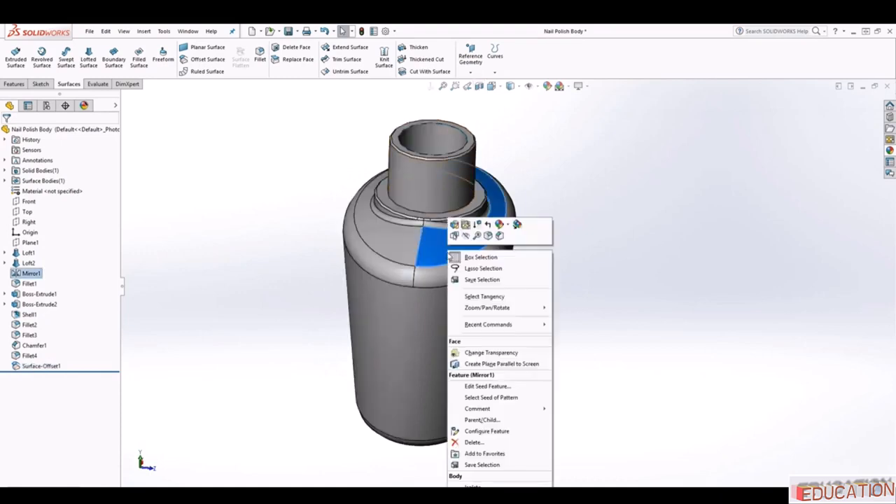
click(468, 238)
scroll(479, 275, down, 2)
mouse_move(588, 357)
middle_down()
mouse_move(516, 301)
mouse_move(476, 314)
mouse_move(494, 231)
mouse_move(525, 228)
mouse_move(506, 326)
mouse_move(492, 334)
mouse_move(639, 304)
mouse_move(657, 269)
mouse_move(626, 306)
mouse_move(602, 360)
middle_up()
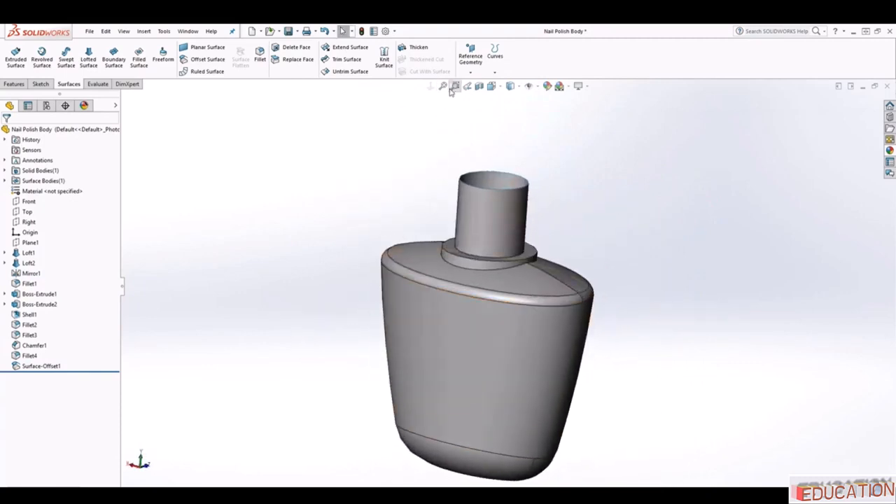
Show the hidden solid body of the nail polish bottle again.
right_click(26, 254)
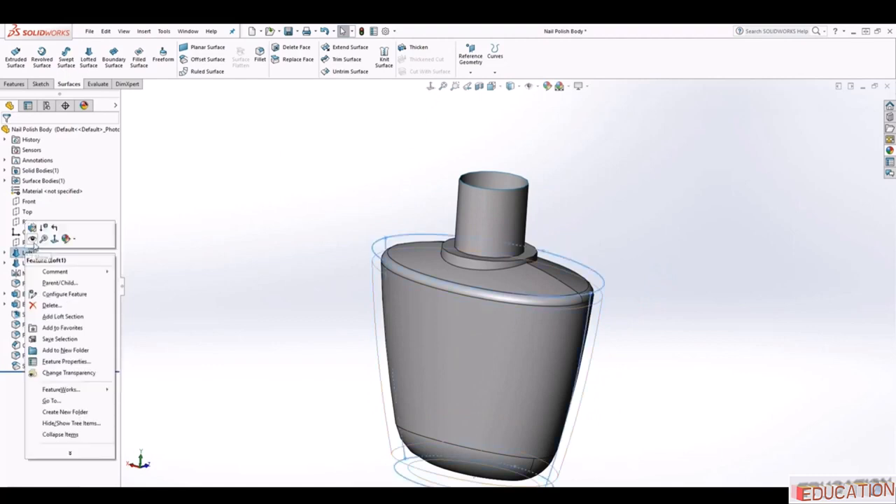
click(33, 241)
scroll(544, 389, up, 2)
click(604, 379)
Examine the bottle's neck opening and overall shape with the solid body and offset surface both shown.
scroll(604, 379, down, 1)
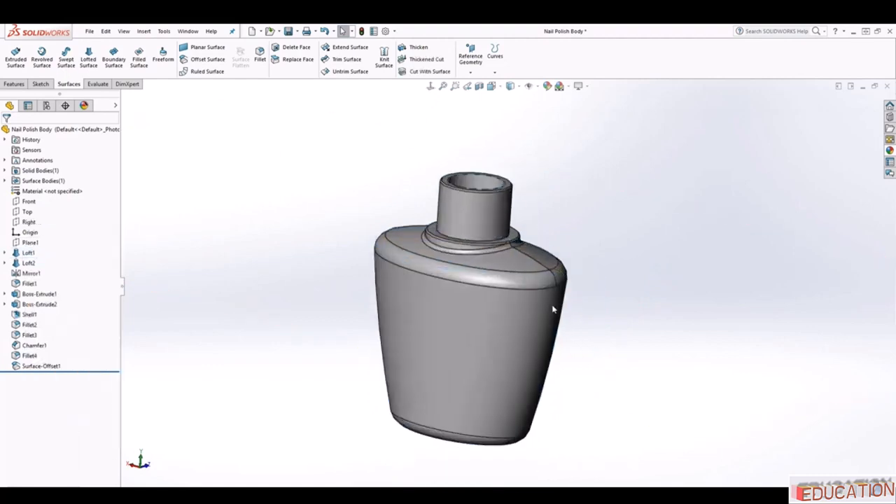
scroll(504, 252, down, 3)
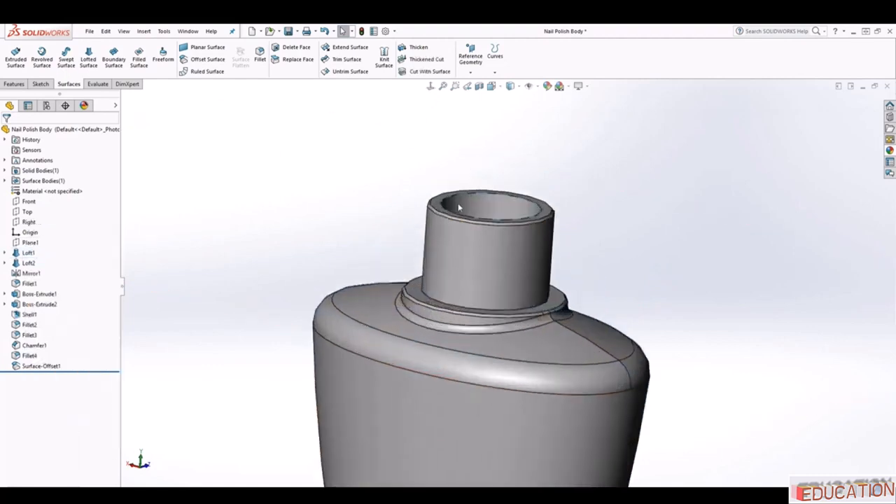
scroll(454, 207, down, 2)
scroll(455, 208, down, 1)
click(515, 222)
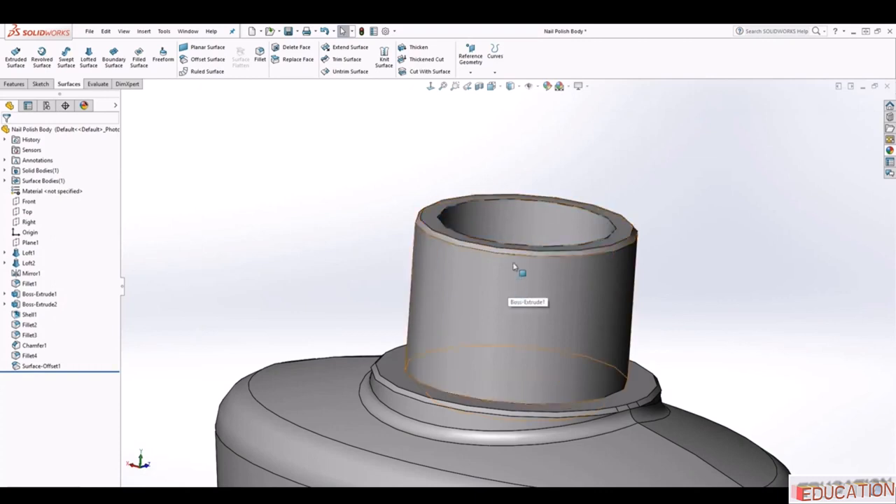
scroll(456, 318, up, 3)
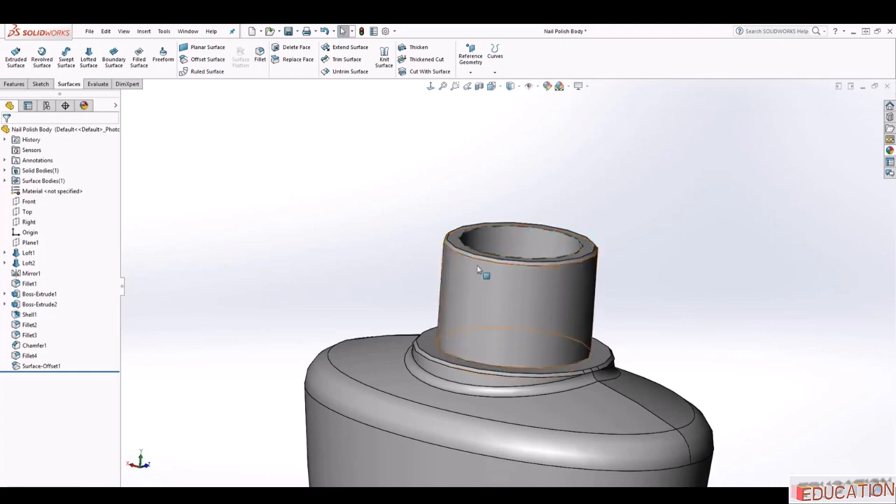
scroll(532, 343, up, 2)
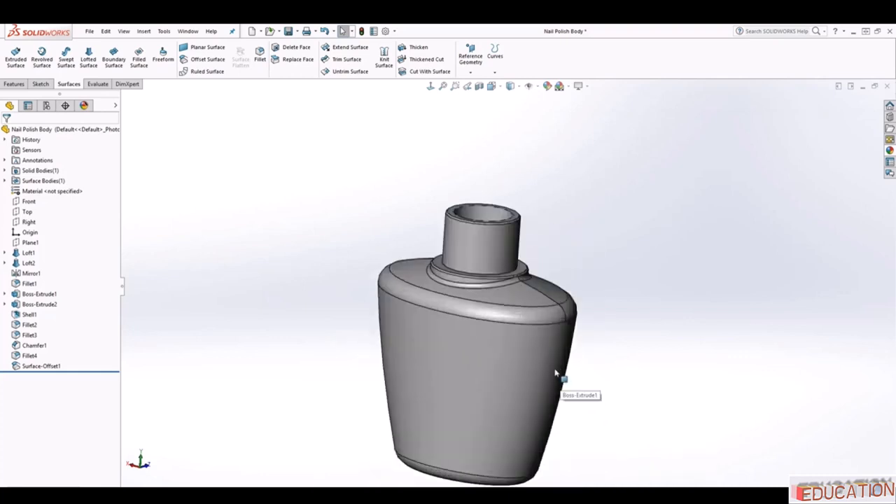
middle_drag(563, 377, 589, 424)
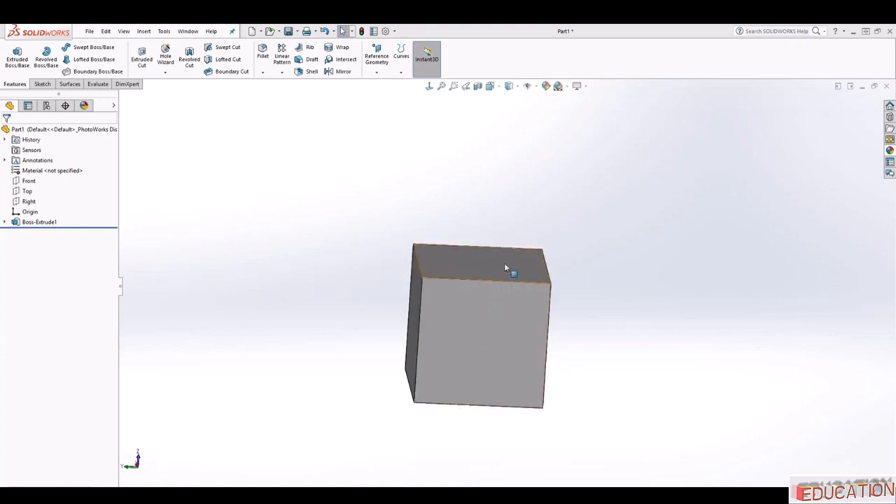
In the cube part, start a sketch on the top face and draw a circle centred on the origin.
middle_drag(529, 324, 506, 356)
middle_drag(468, 402, 483, 306)
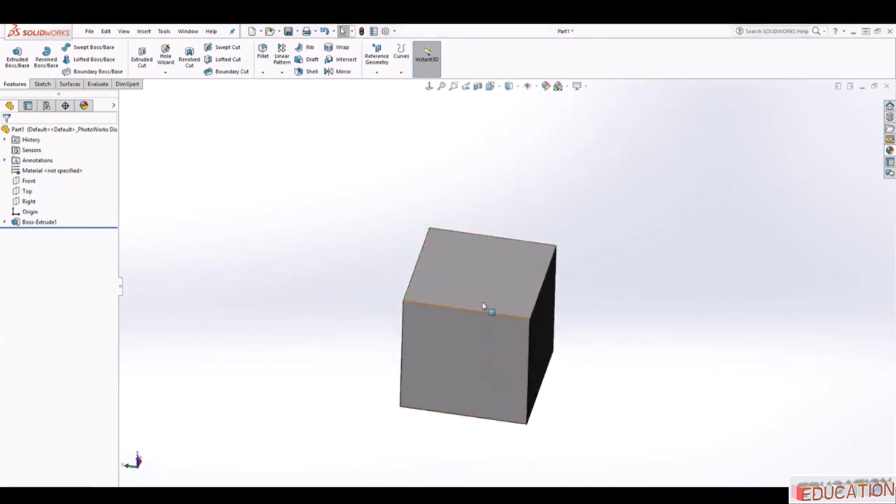
click(479, 275)
click(41, 84)
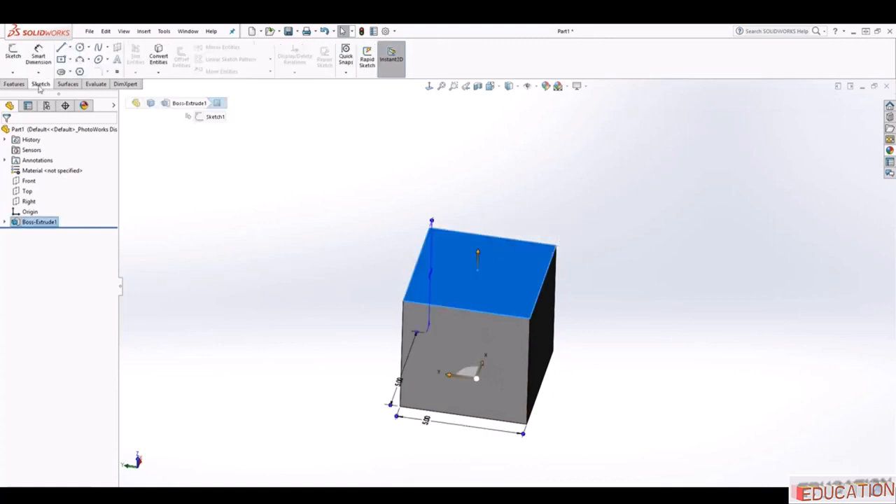
click(79, 48)
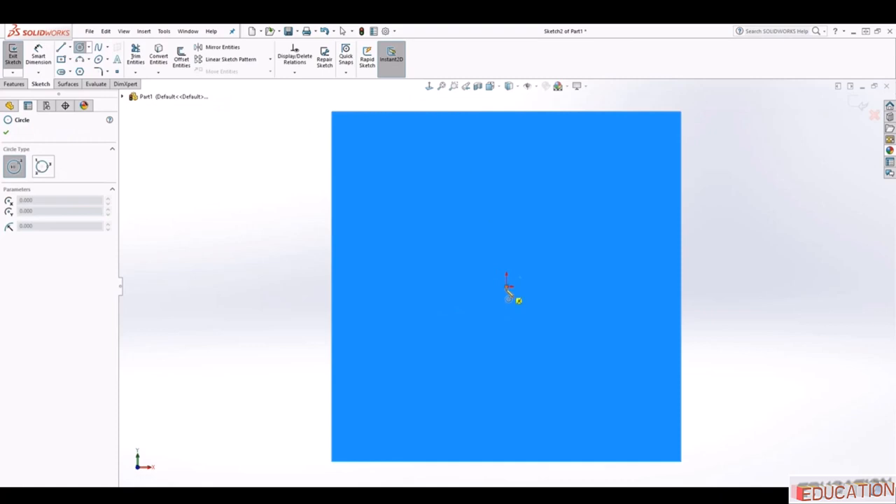
click(509, 294)
click(571, 200)
key(Escape)
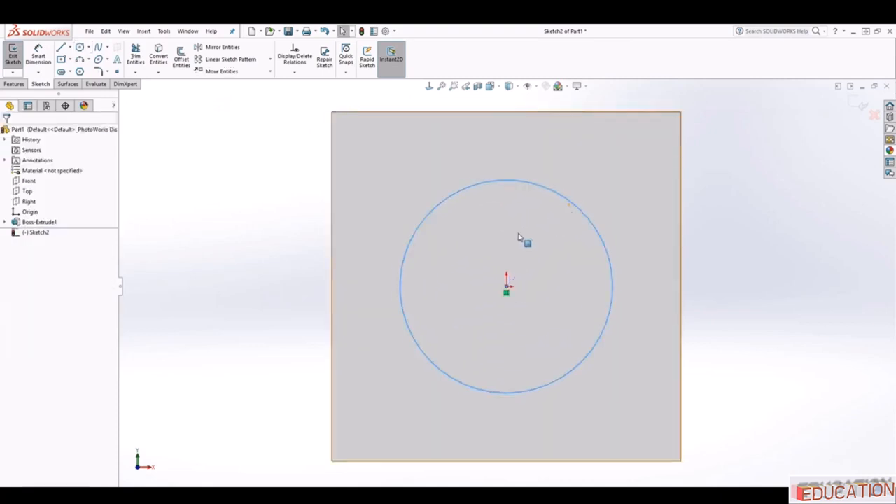
Dimension the circle's diameter to 3 in and exit the sketch.
click(38, 56)
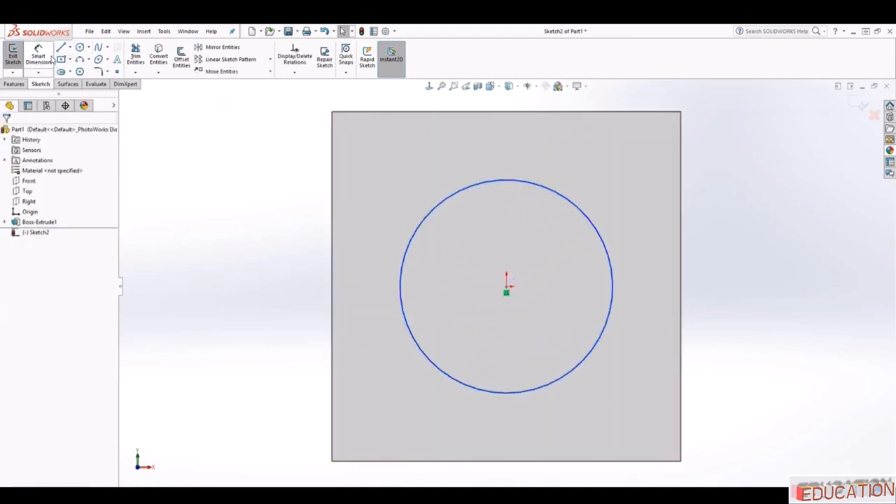
click(574, 204)
click(644, 154)
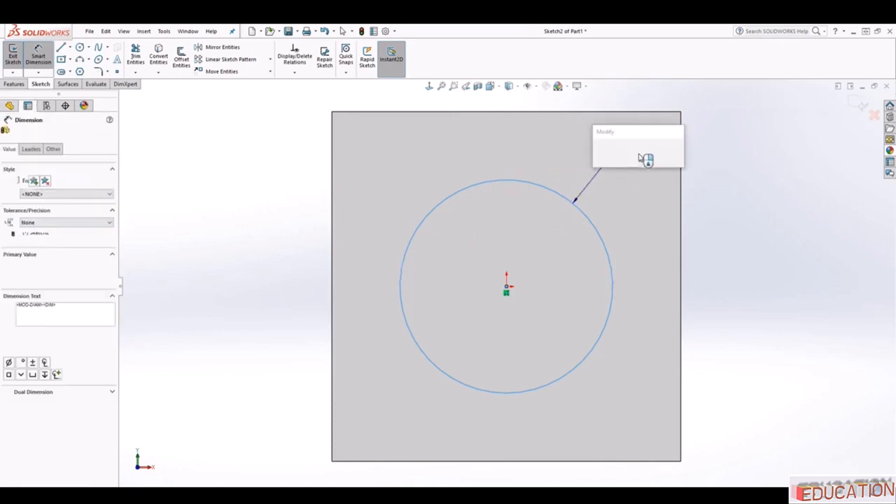
click(639, 153)
key(Escape)
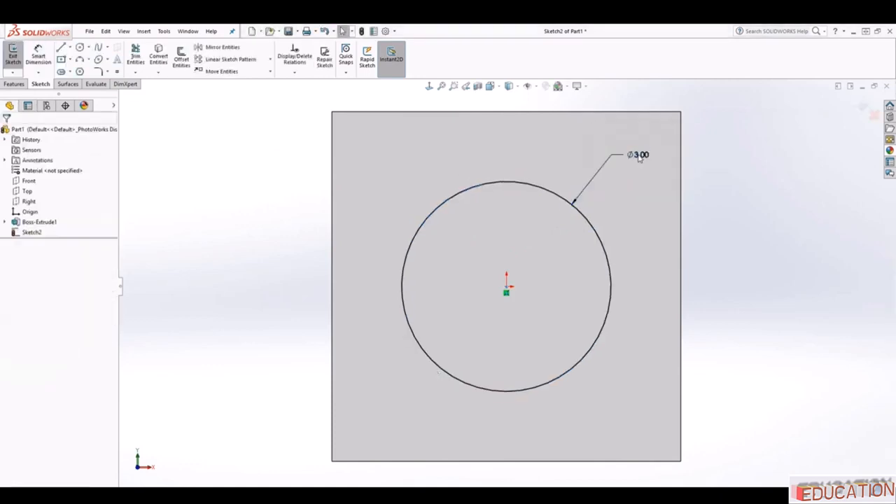
scroll(644, 189, up, 2)
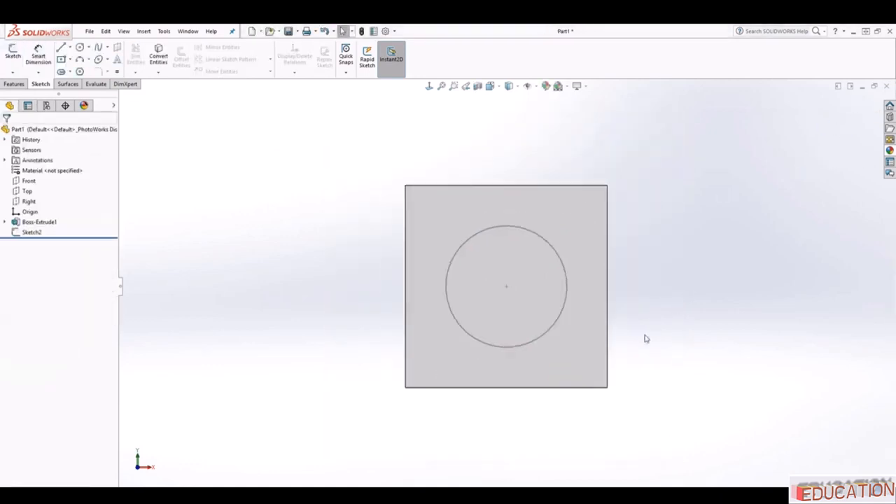
Sketch a center rectangle about 3.36 in wide on the cube's bottom face, centred on the origin.
middle_drag(645, 338, 615, 203)
scroll(599, 340, up, 2)
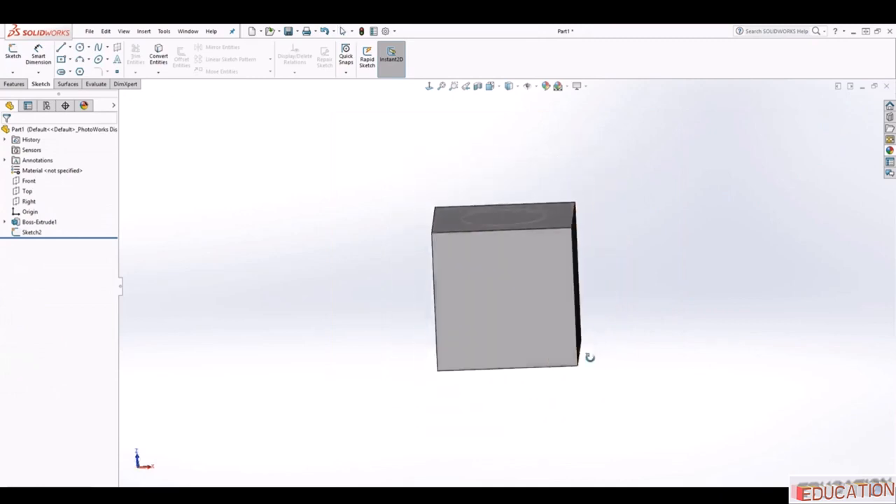
middle_drag(590, 356, 576, 266)
click(514, 350)
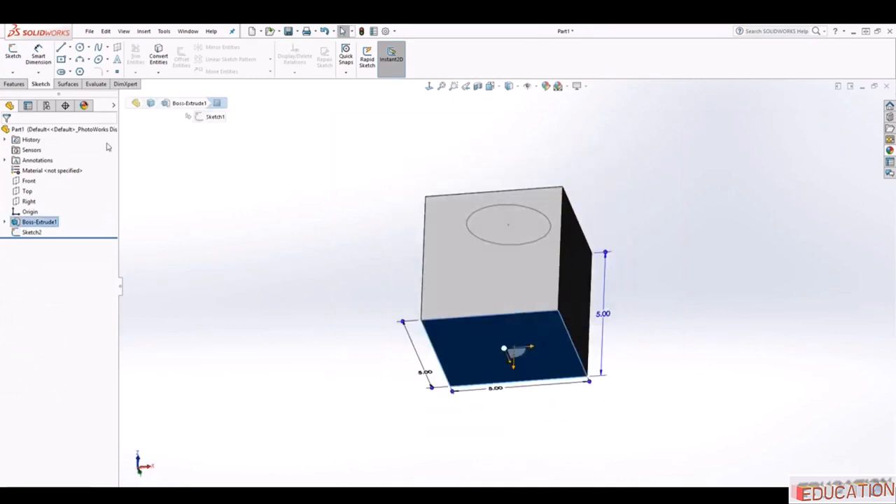
click(13, 54)
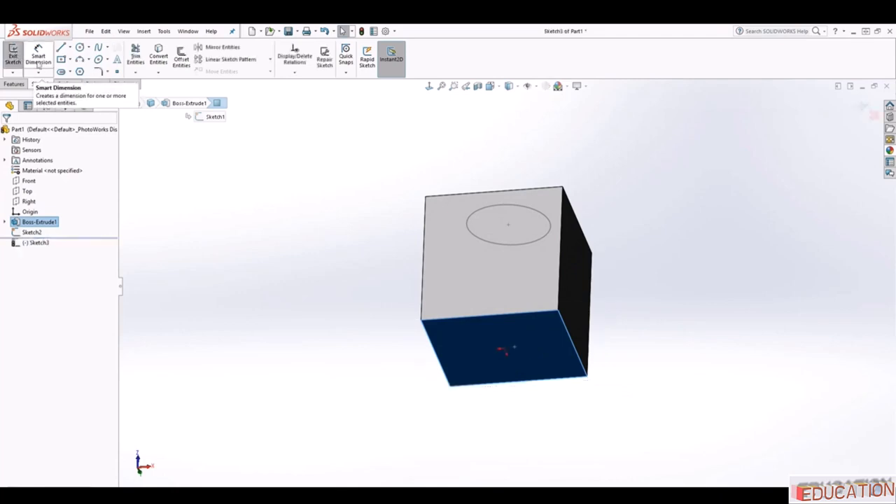
click(429, 85)
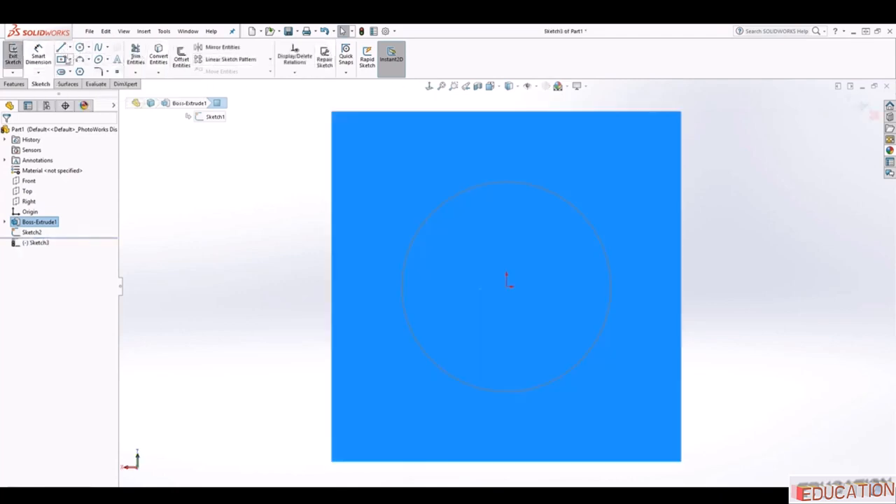
click(61, 59)
mouse_move(507, 287)
mouse_down()
mouse_move(574, 216)
mouse_move(626, 180)
mouse_up()
key(Escape)
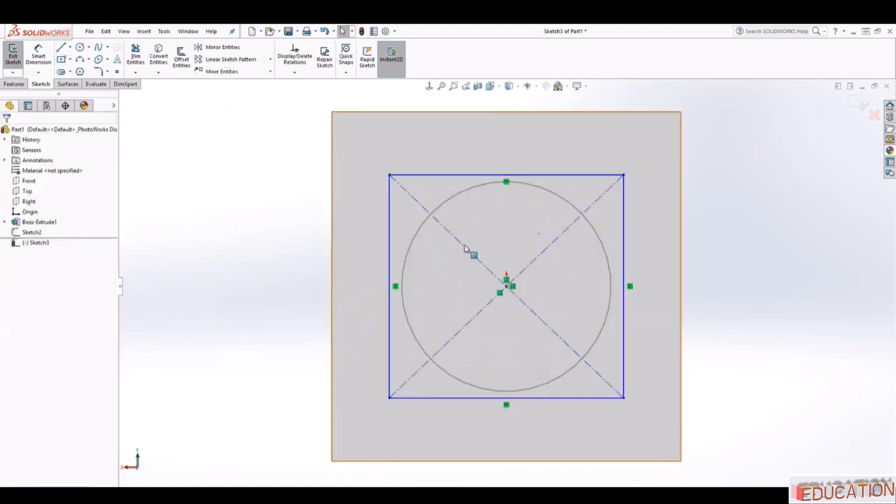
Dimension the rectangle's horizontal side and set its length to 3.5 in.
click(38, 56)
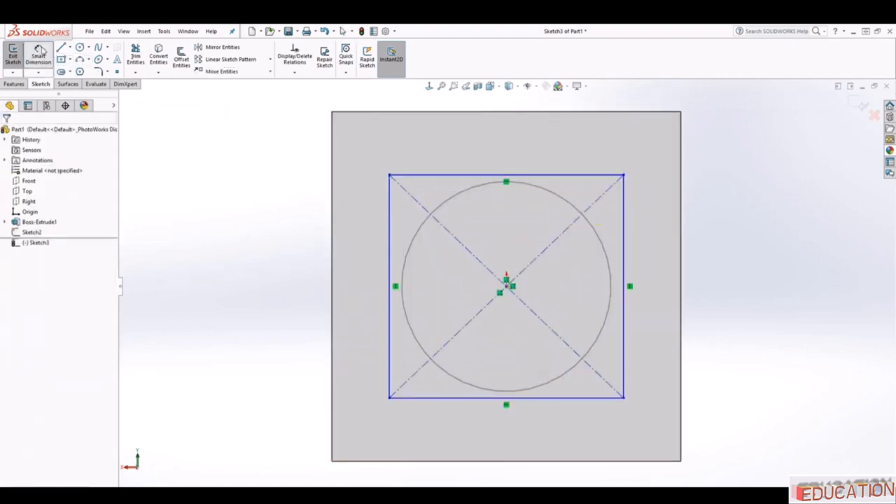
click(550, 179)
click(546, 157)
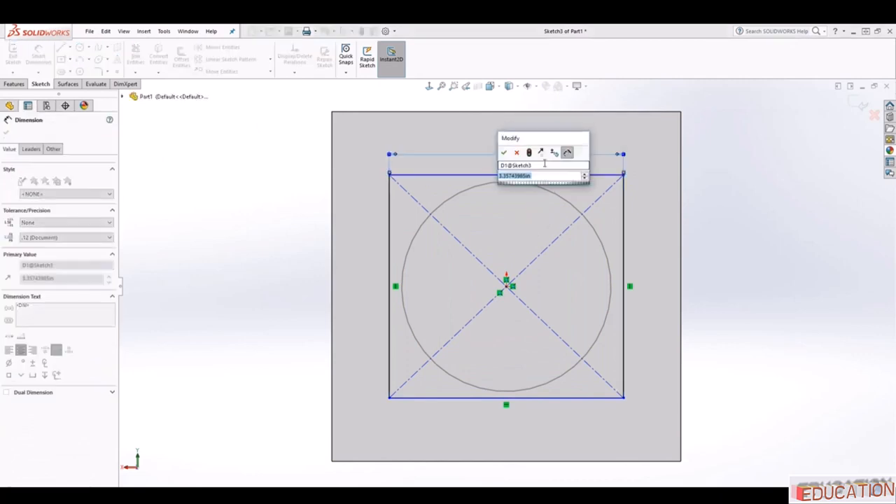
text(5)
key(Return)
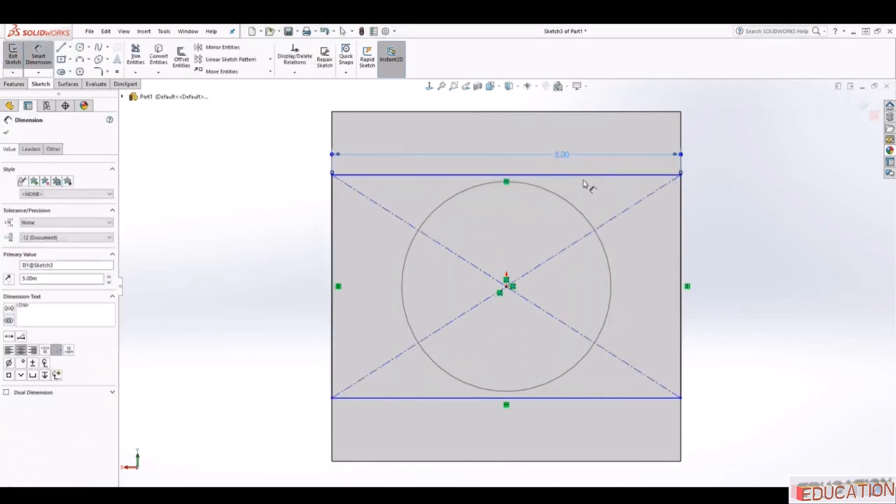
click(567, 155)
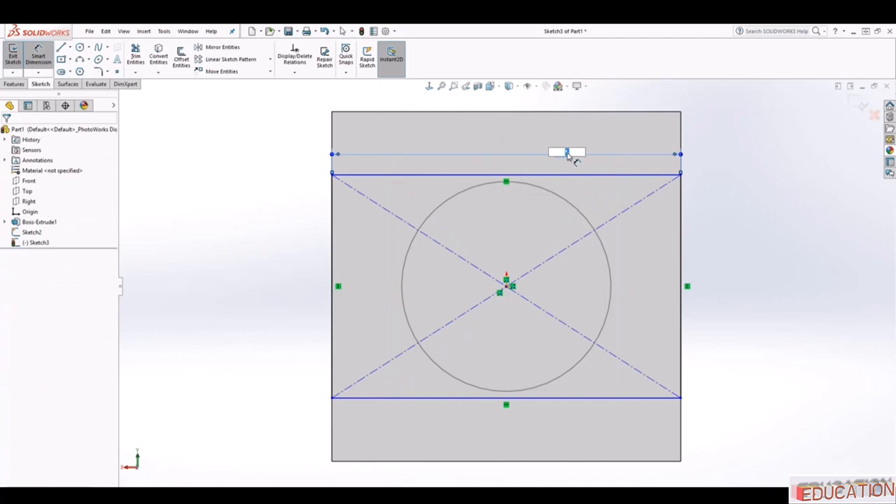
text(3.5)
key(Return)
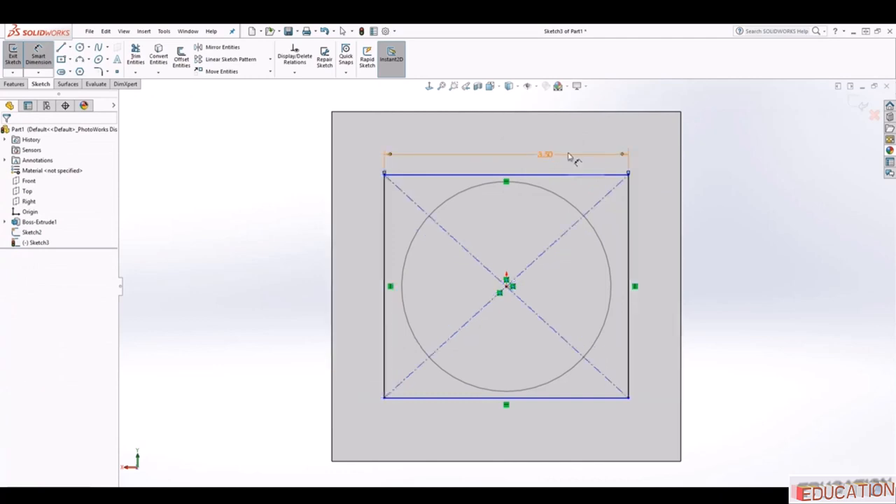
Dimension the rectangle's vertical side to 3.5 in and exit the sketch.
click(630, 206)
click(660, 214)
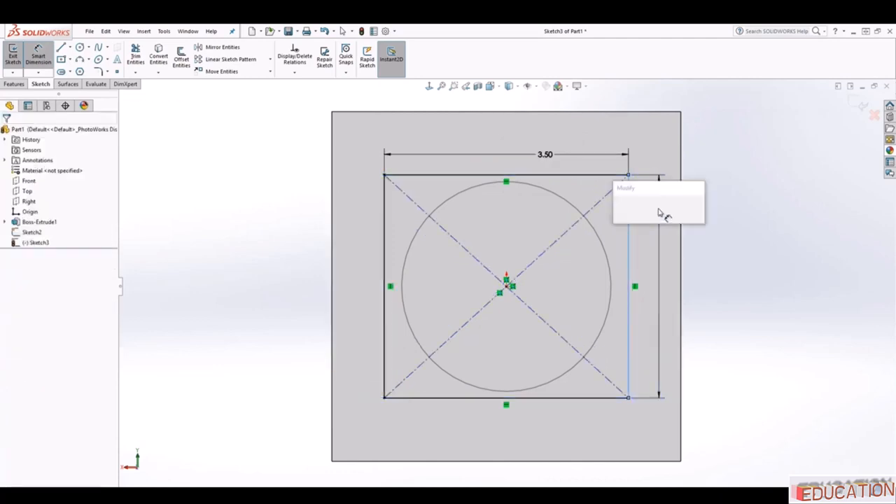
text(3.5)
key(Return)
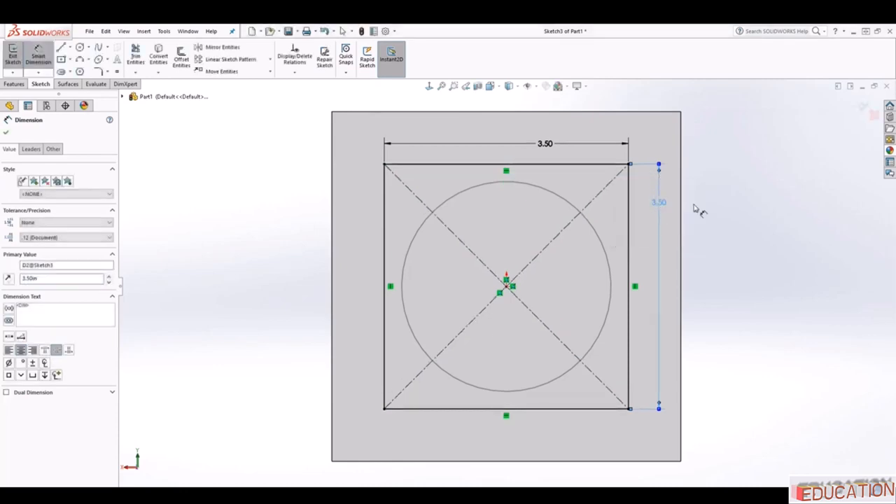
key(Escape)
mouse_move(707, 235)
middle_down()
mouse_move(639, 295)
mouse_move(545, 208)
mouse_move(628, 257)
mouse_move(631, 269)
middle_up()
click(858, 105)
mouse_move(858, 105)
middle_down()
mouse_move(764, 248)
mouse_move(709, 252)
mouse_move(702, 228)
mouse_move(575, 206)
middle_up()
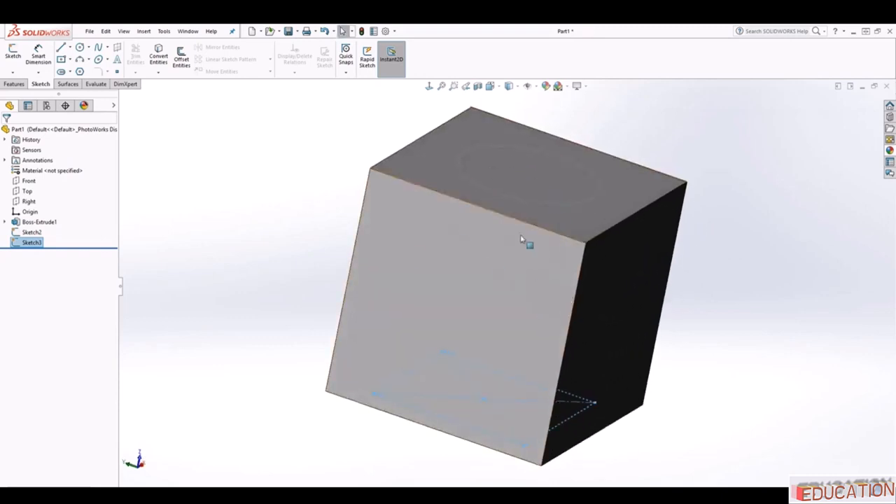
Create a lofted cut through the cube from the rectangle sketch on the bottom face to the circle sketch on top.
click(12, 85)
click(216, 62)
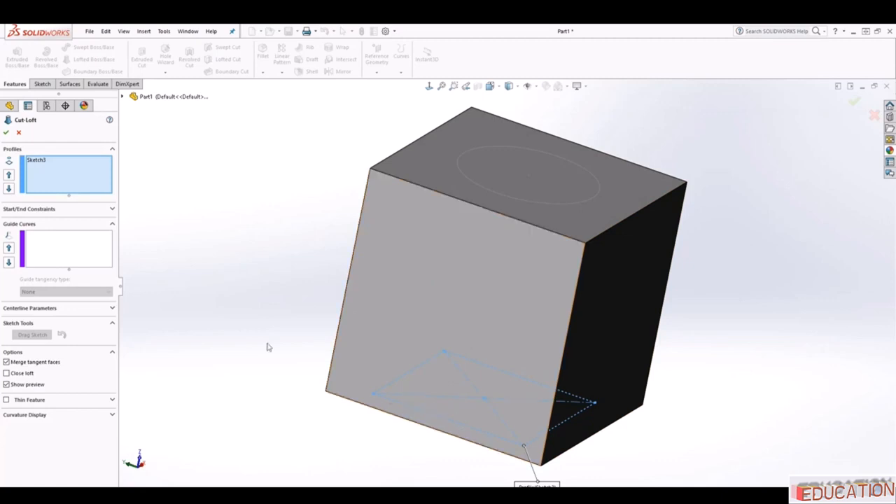
click(465, 177)
mouse_move(500, 194)
middle_down()
mouse_move(660, 273)
mouse_move(640, 238)
mouse_move(631, 296)
middle_up()
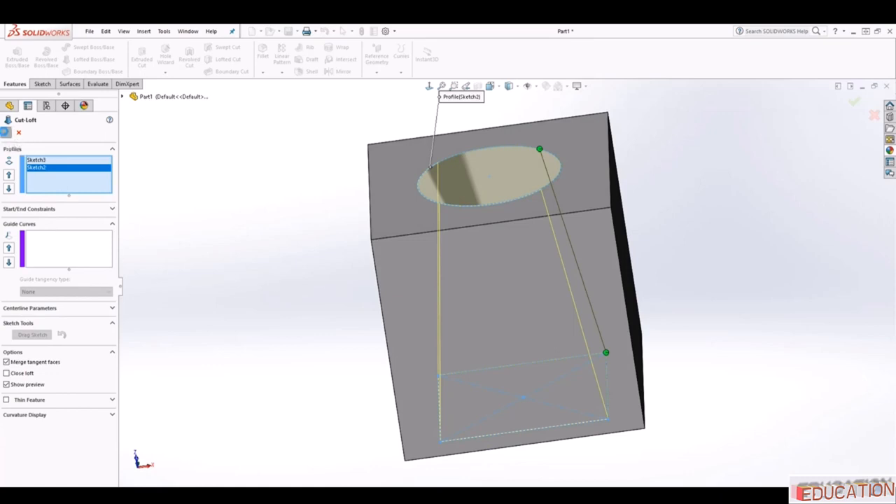
middle_drag(480, 260, 469, 155)
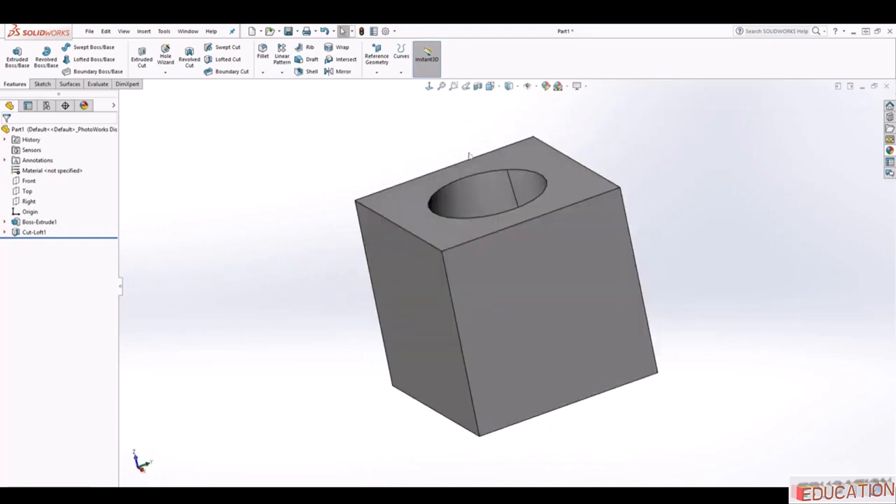
Apply a Right plane section view with 0 in offset to expose the lofted cavity inside the cube.
click(430, 87)
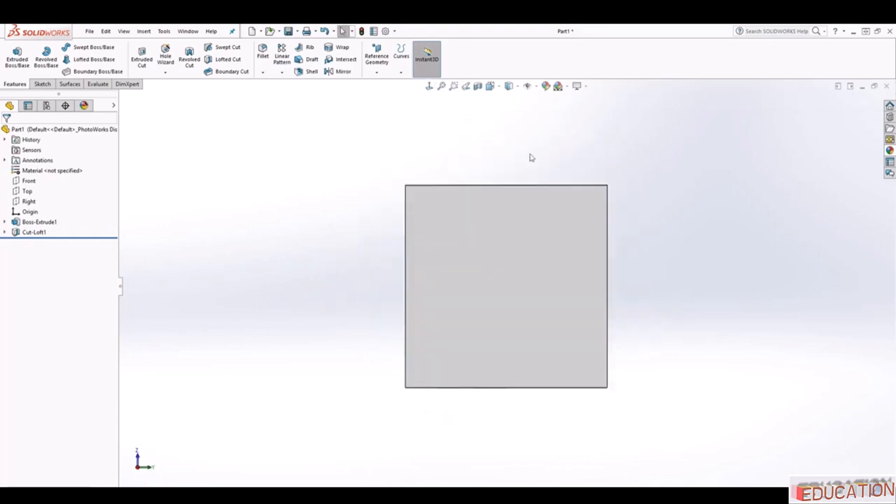
click(489, 86)
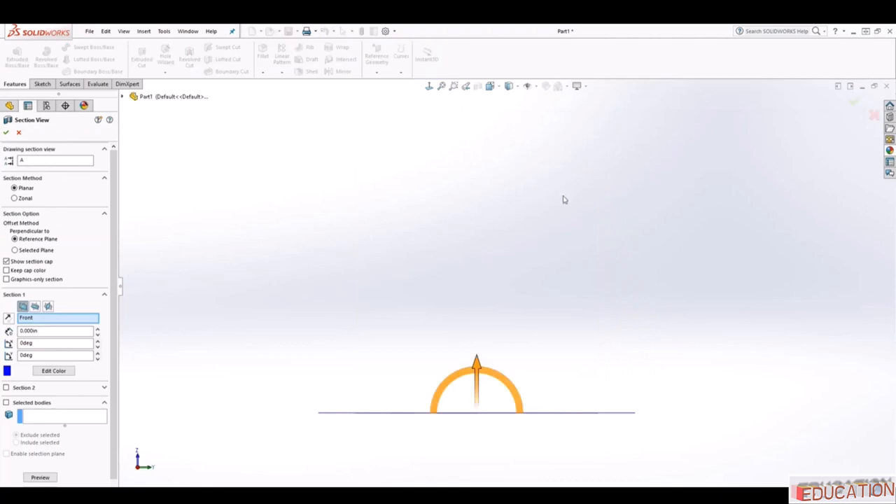
click(35, 306)
click(48, 306)
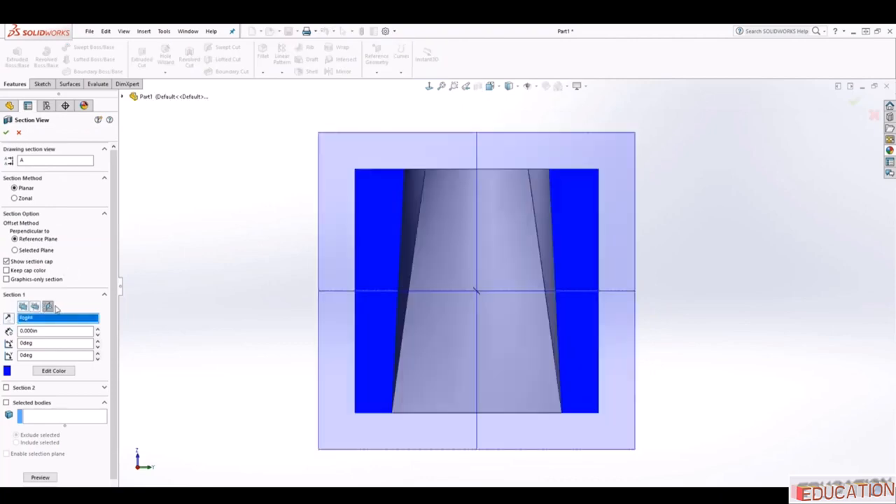
click(5, 132)
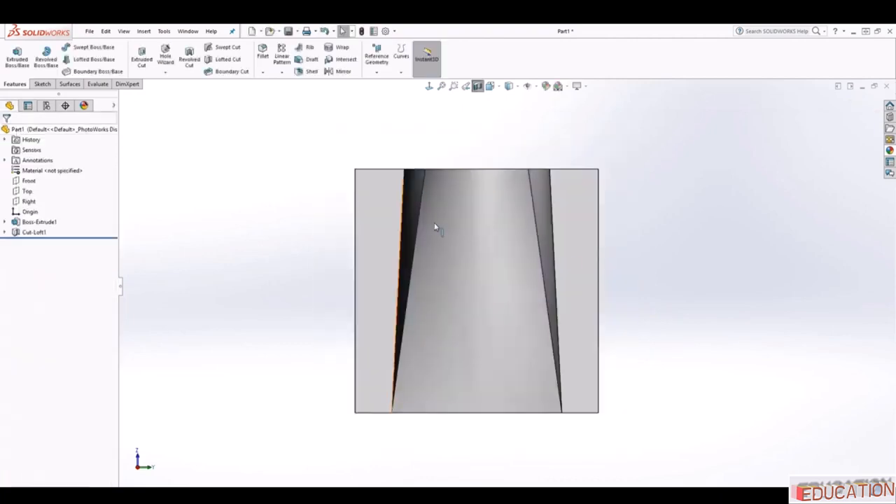
Start a Hole Wizard tapered pipe tap hole and place its centre point on the cube's top face.
middle_drag(539, 336, 527, 419)
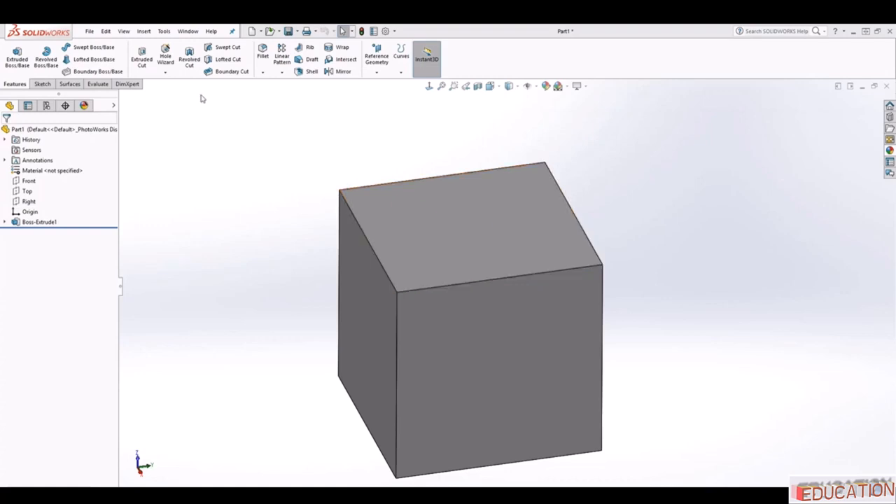
click(165, 73)
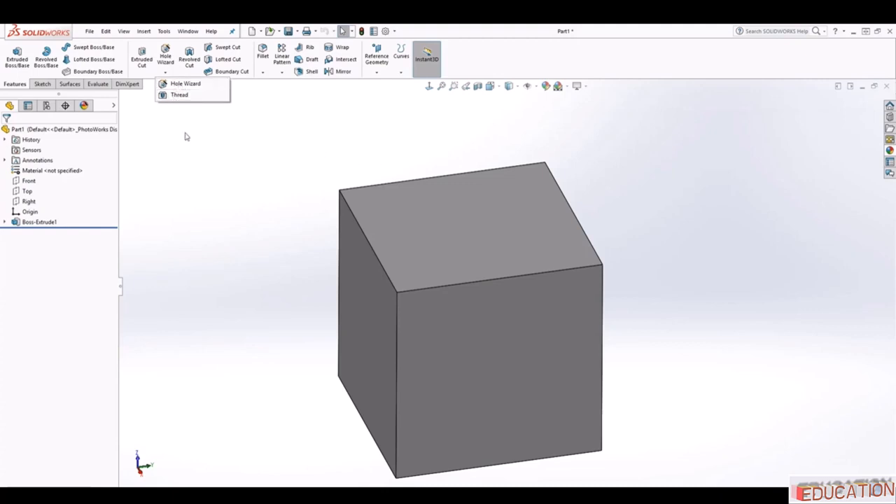
click(167, 55)
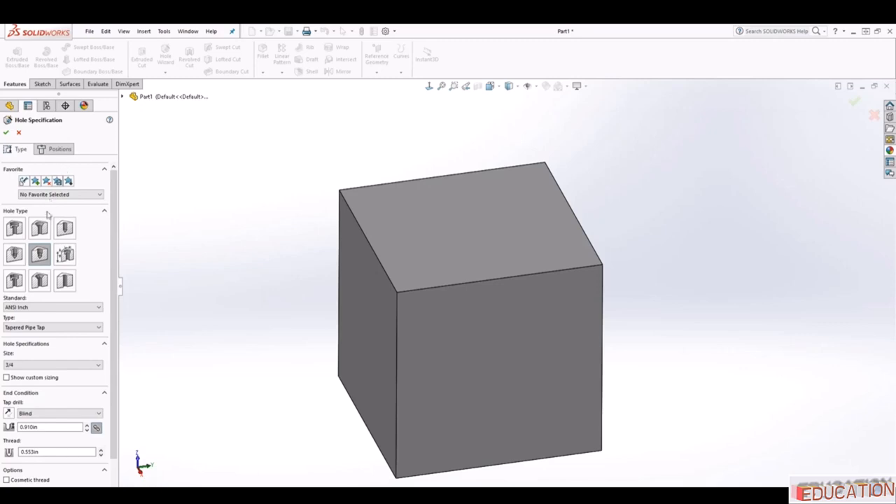
click(59, 150)
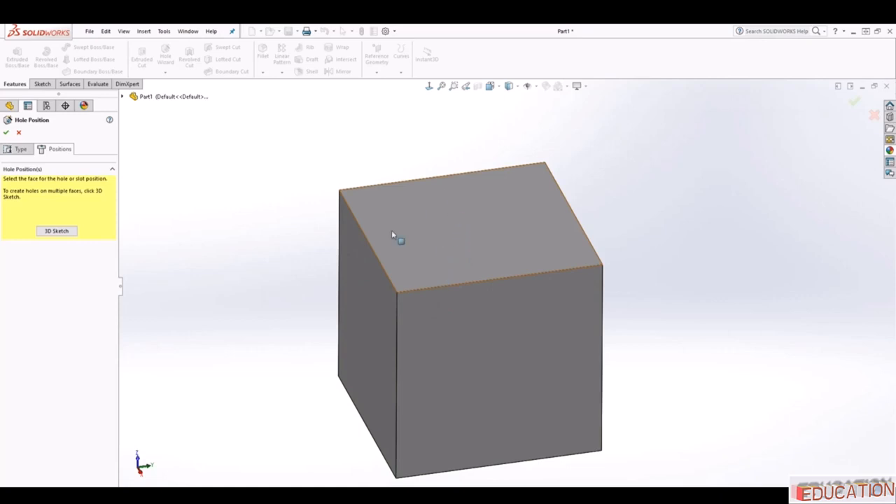
click(443, 208)
middle_drag(458, 249, 445, 227)
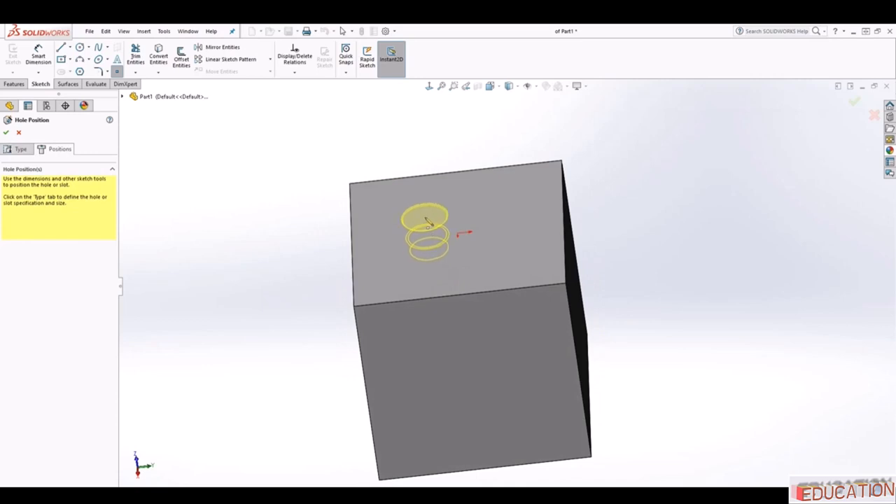
click(425, 218)
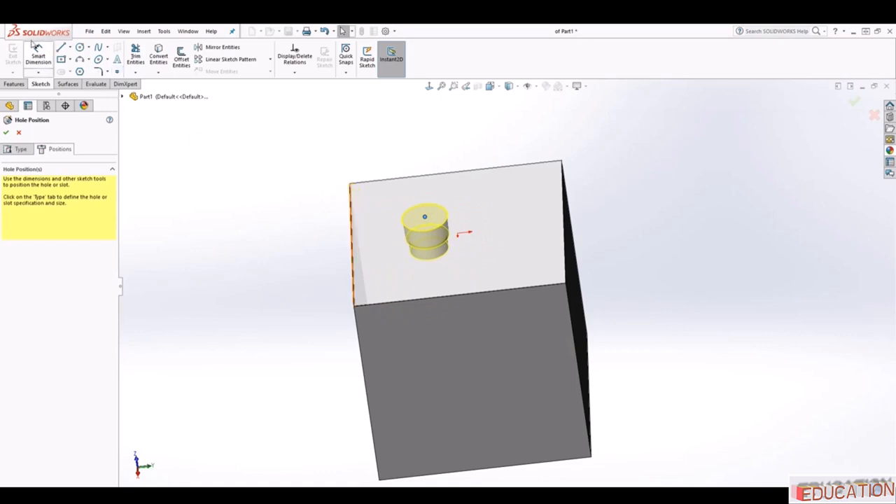
Dimension the hole centre from the left edge of the top face and set the distance to 2 in.
click(37, 51)
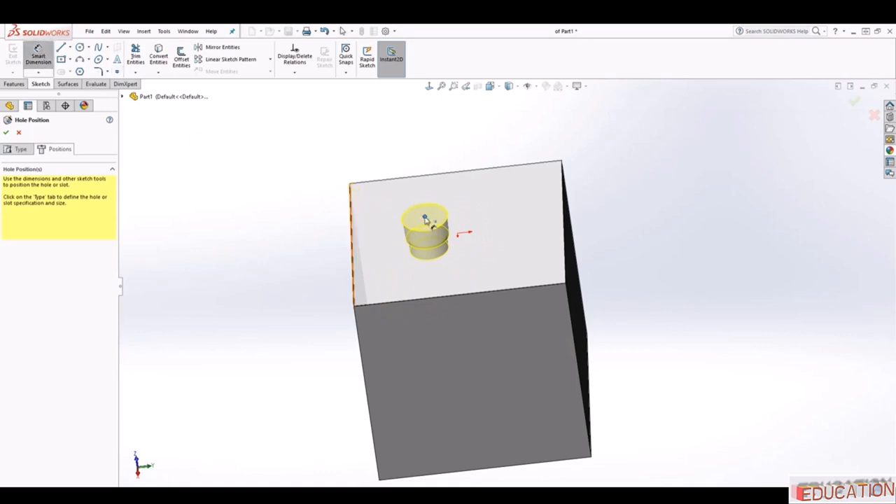
click(351, 184)
click(387, 144)
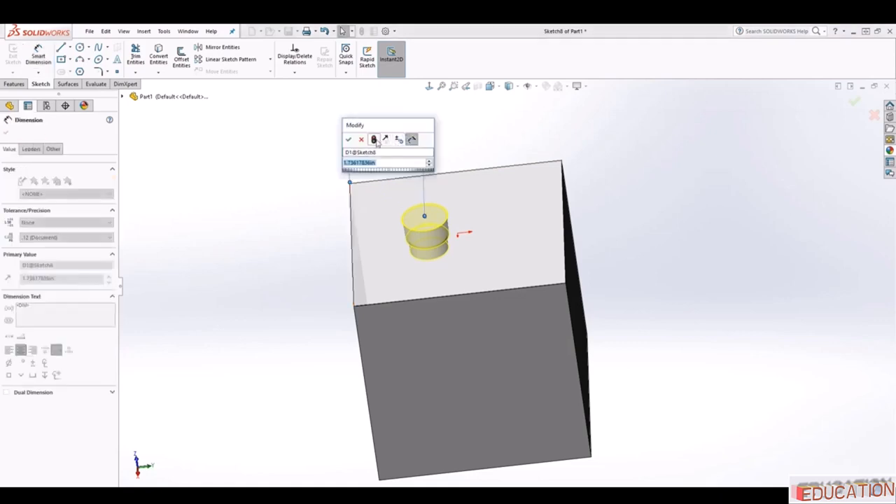
text(2)
key(Return)
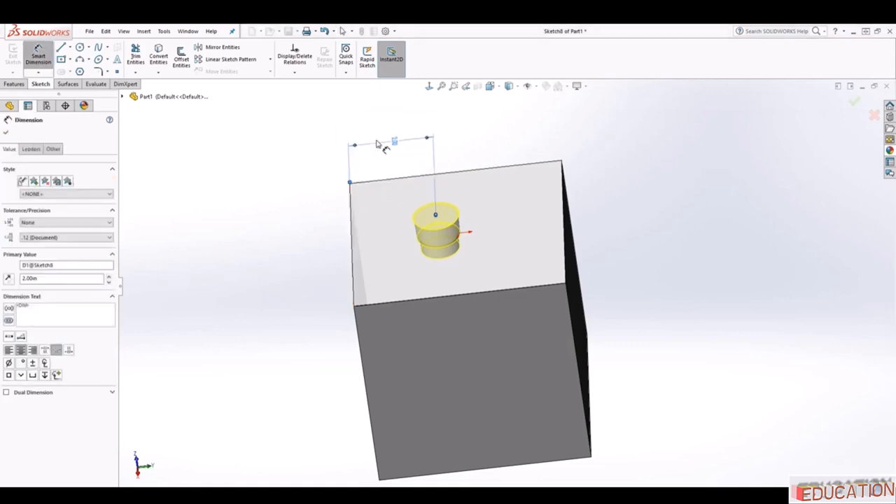
Dimension the hole centre from the front edge of the top face and set the distance to 3 in.
middle_drag(415, 173, 427, 281)
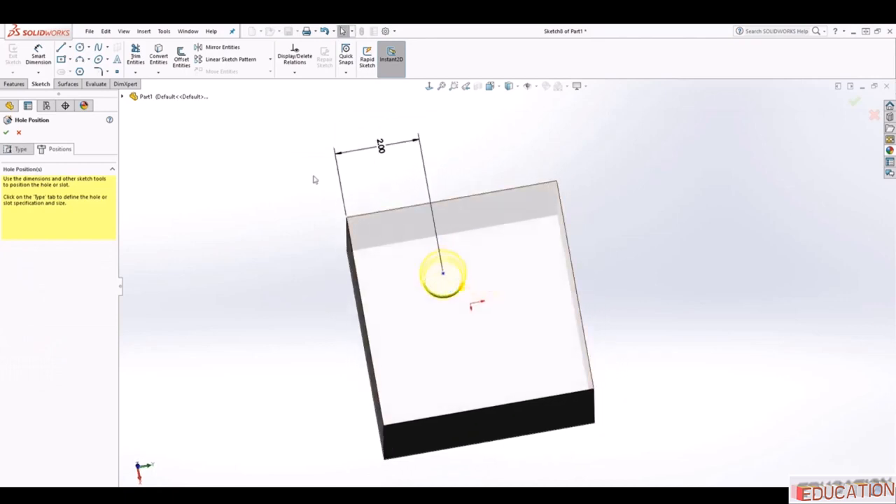
click(38, 56)
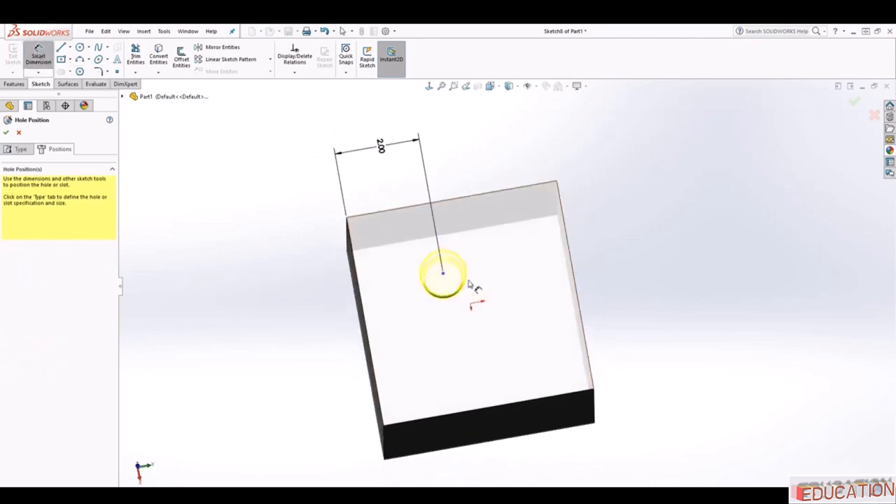
click(443, 275)
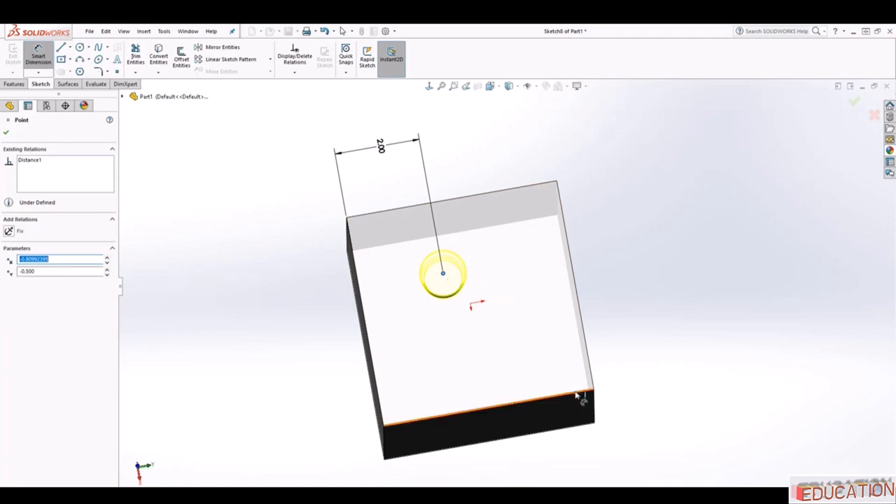
click(578, 400)
click(648, 319)
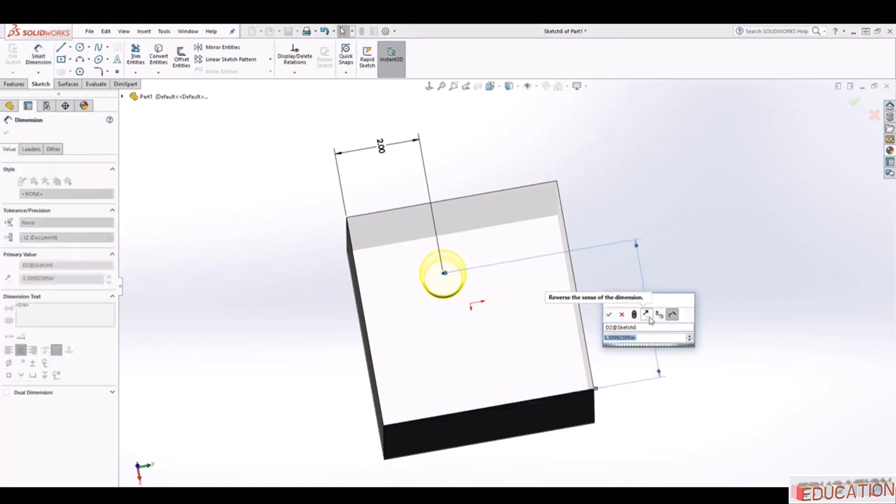
text(3)
key(Return)
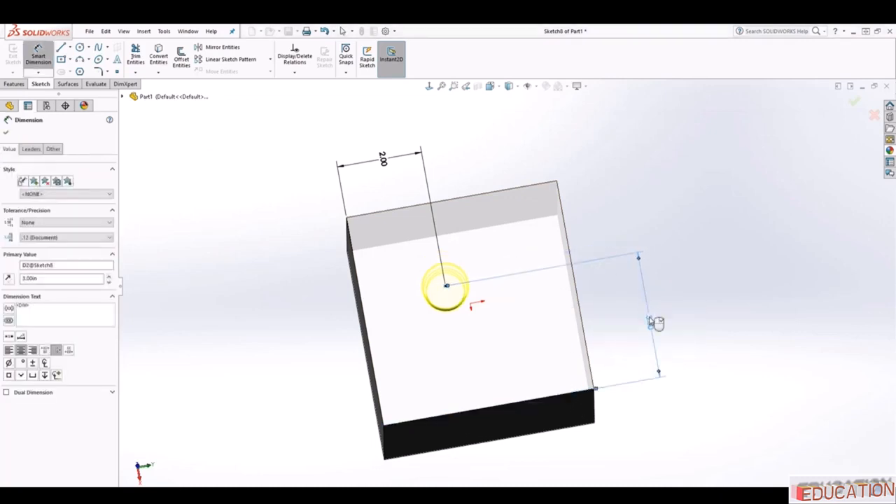
key(Escape)
In the hole specification, select the ANSI Inch standard and set the tapered pipe tap size to 1.
scroll(605, 322, up, 1)
middle_drag(499, 315, 445, 280)
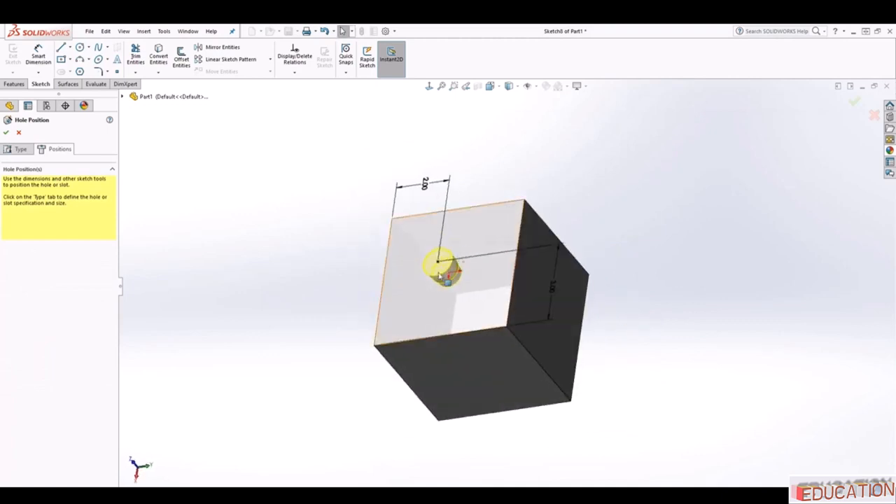
scroll(453, 295, down, 1)
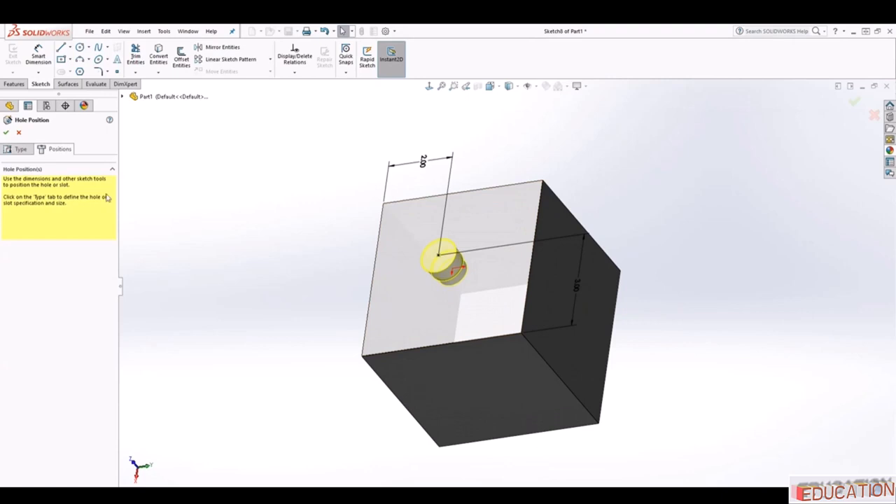
click(15, 150)
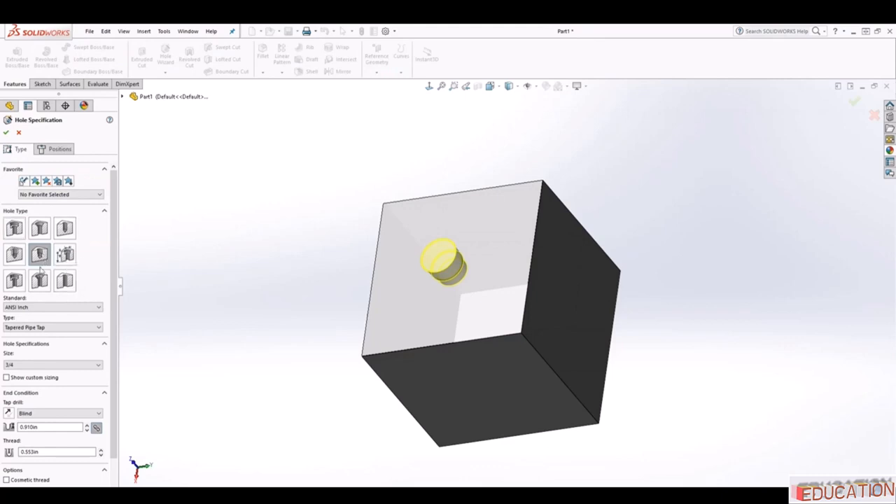
click(62, 307)
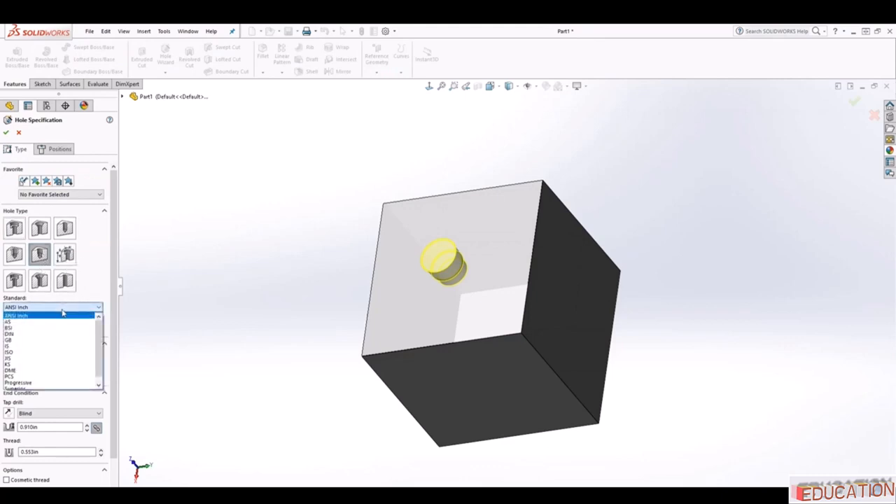
scroll(30, 381, down, 1)
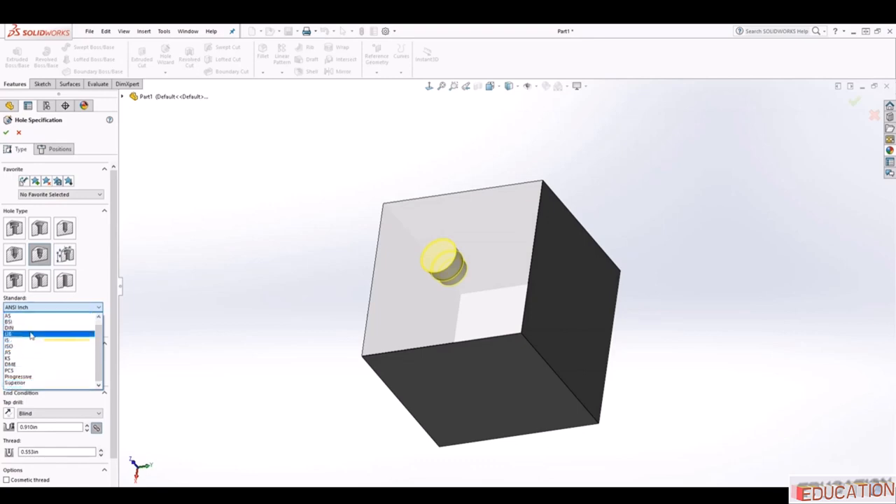
scroll(24, 324, up, 1)
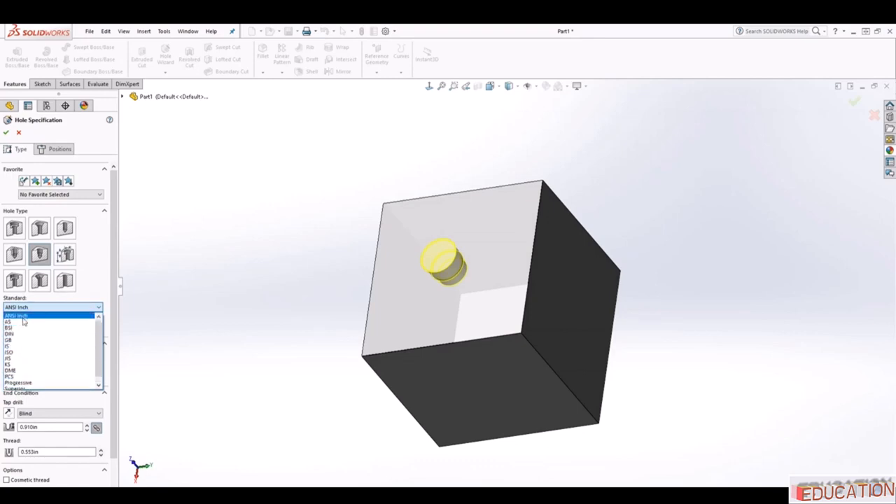
click(27, 316)
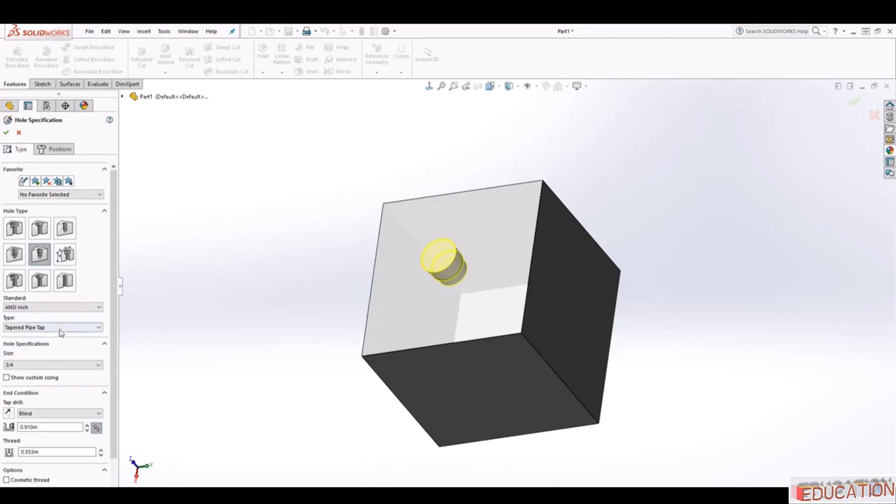
click(39, 365)
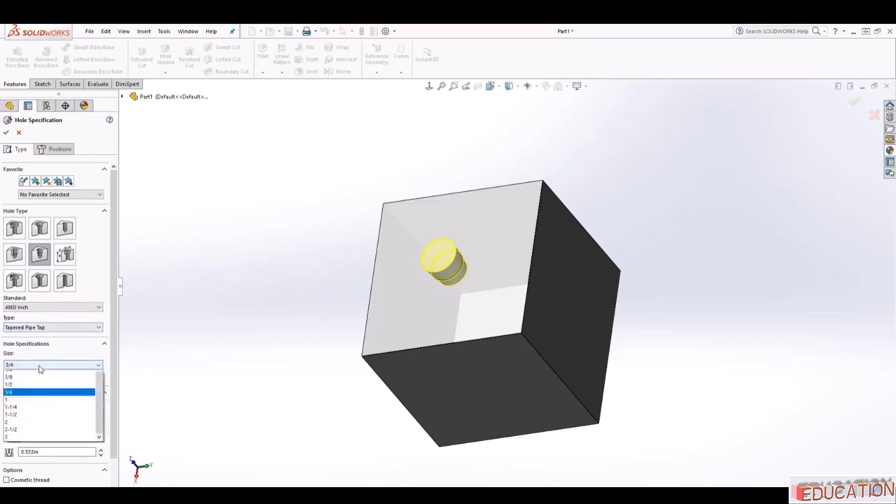
click(24, 413)
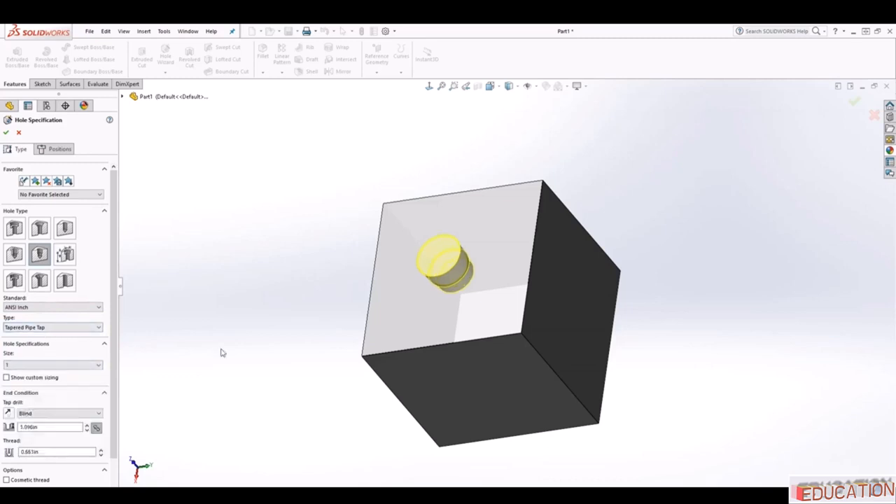
Enable the cosmetic thread option for the hole and create the tapped hole.
scroll(29, 390, down, 1)
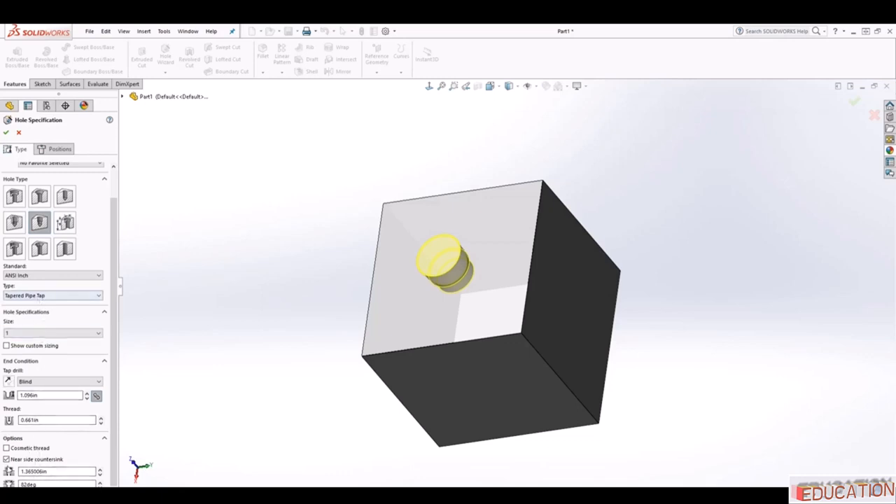
click(7, 448)
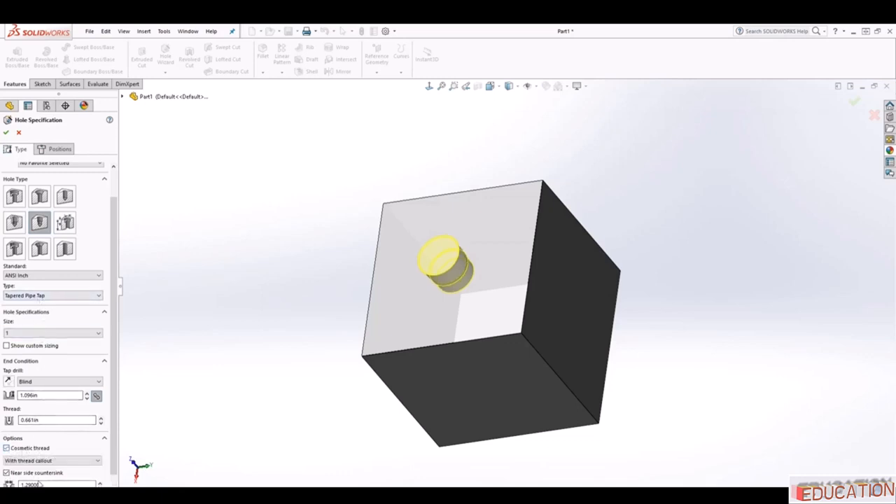
scroll(102, 459, down, 1)
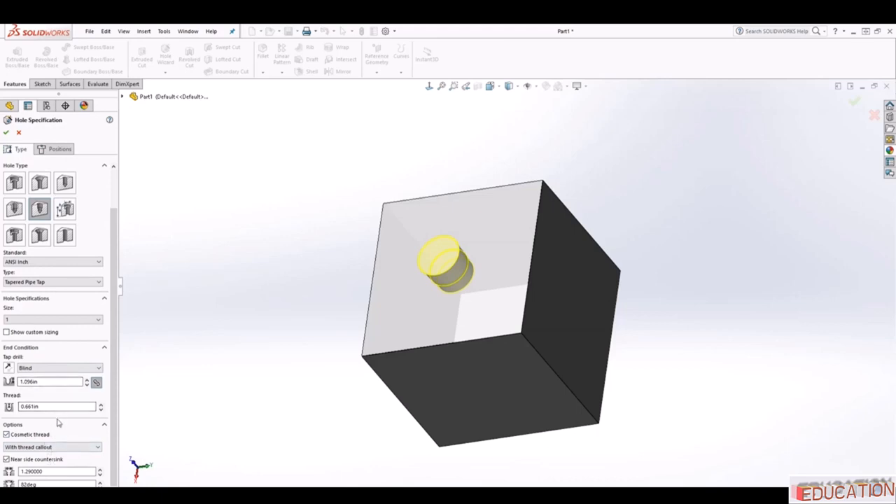
click(5, 133)
Apply a section view through the cube in a straight-on orientation and examine the tapped hole's thread and drill profile.
middle_drag(279, 317, 371, 277)
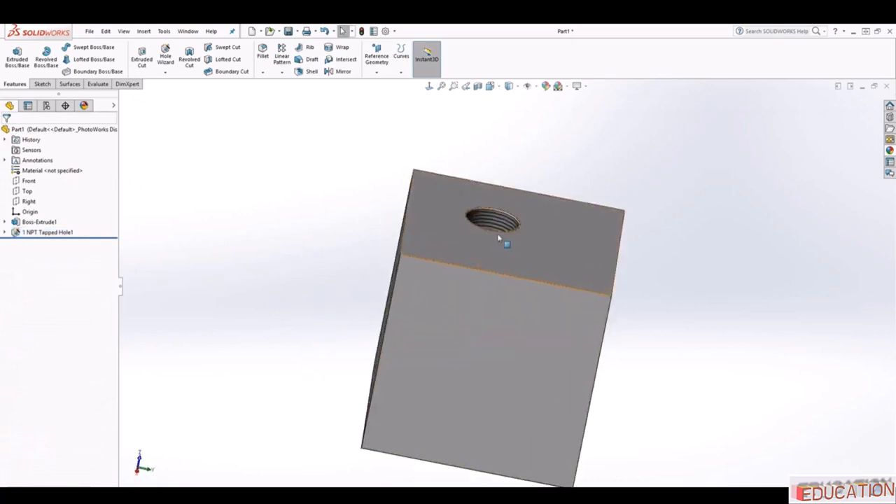
mouse_move(498, 238)
middle_down()
mouse_move(427, 254)
mouse_move(387, 310)
mouse_move(494, 243)
middle_up()
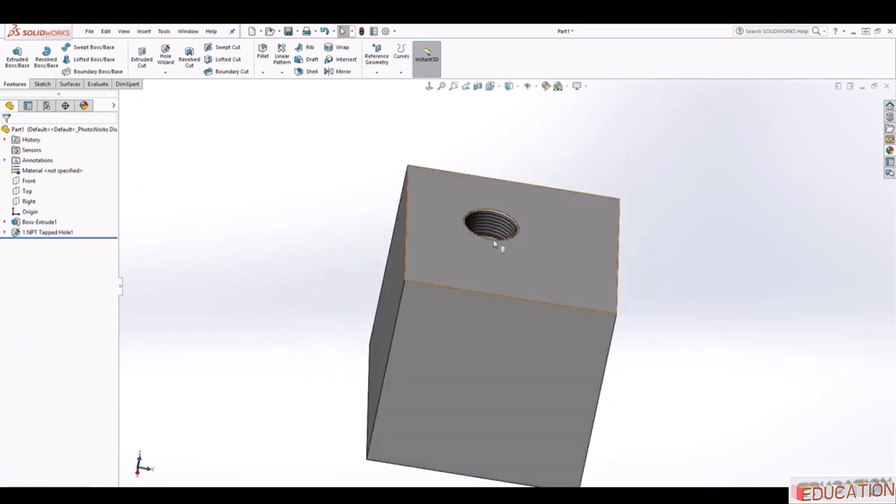
click(430, 86)
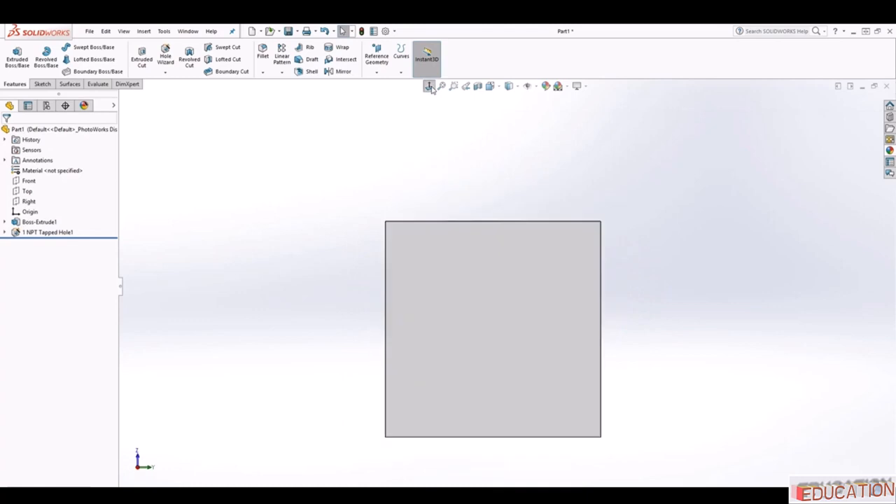
click(478, 86)
click(9, 133)
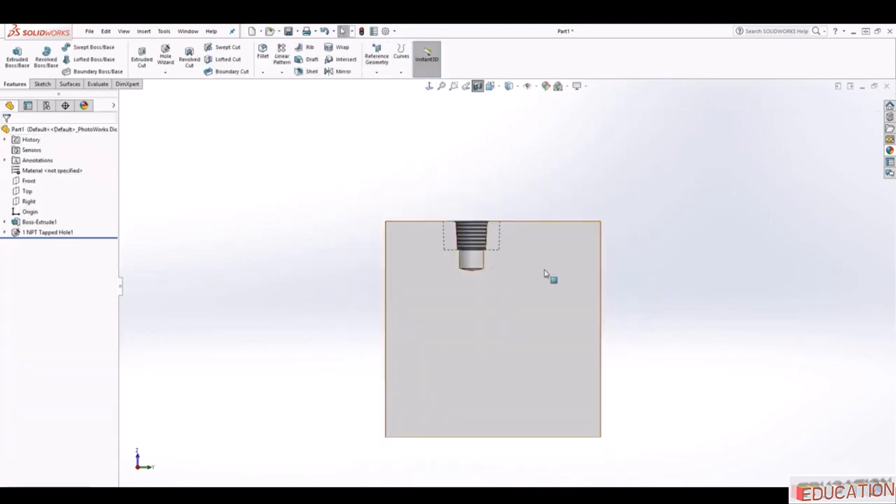
scroll(486, 252, up, 5)
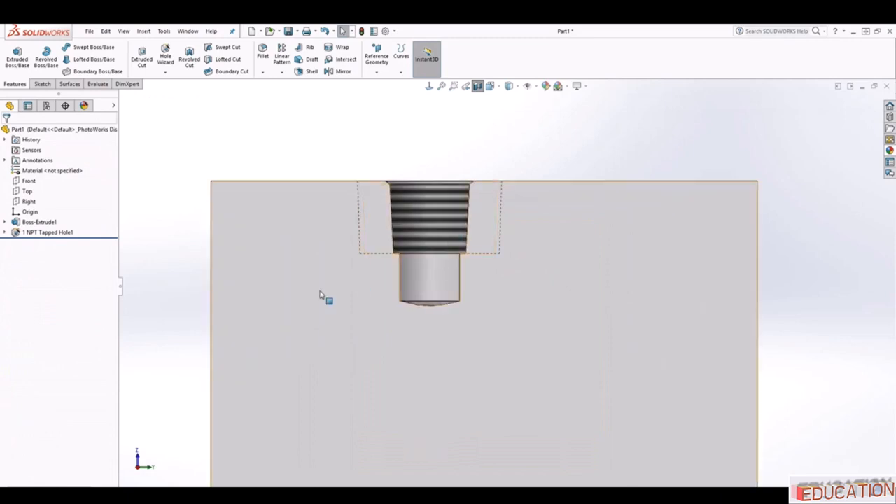
scroll(560, 301, down, 2)
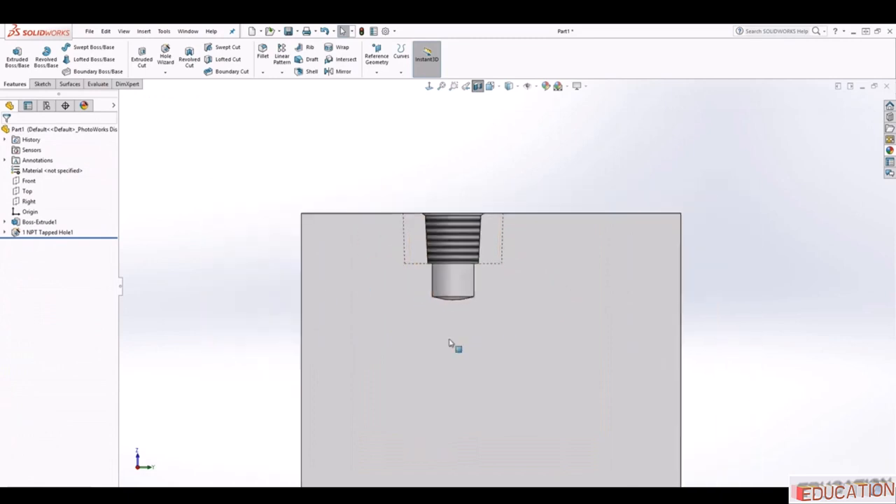
Edit the 1 NPT tapped hole and set its tap drill end condition to Through All.
right_click(54, 238)
click(63, 206)
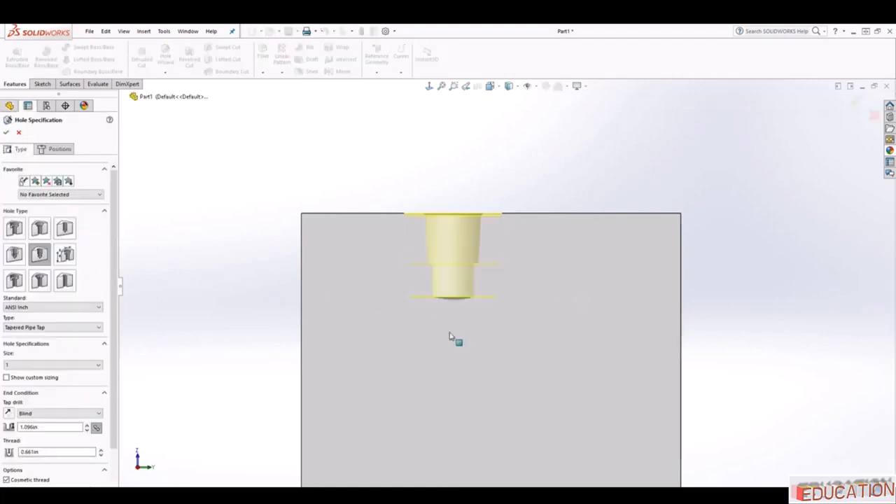
scroll(449, 336, down, 2)
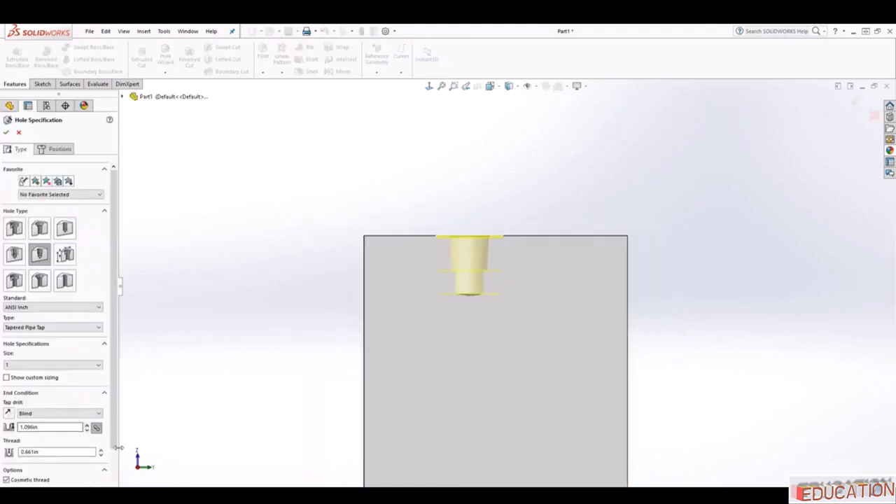
scroll(121, 407, down, 2)
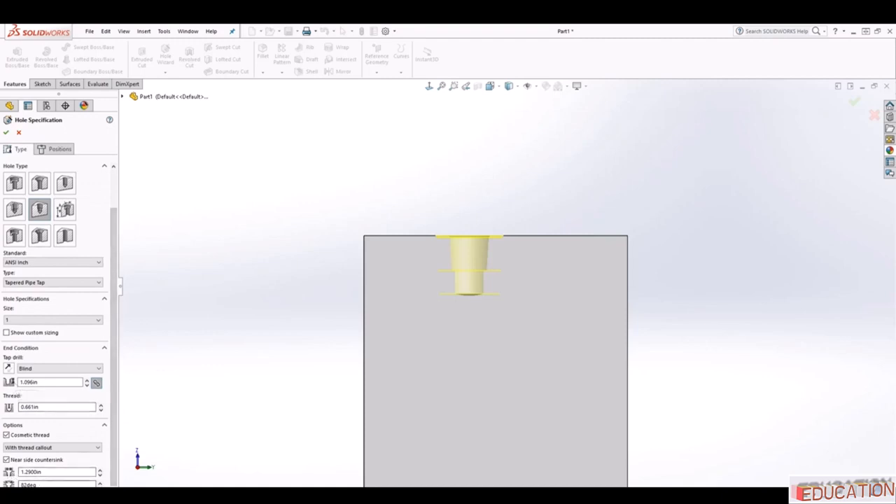
click(80, 368)
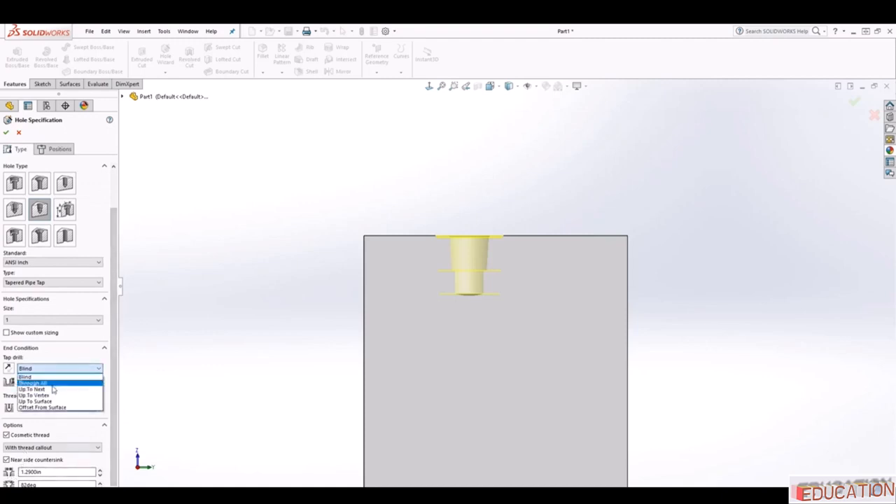
click(53, 384)
scroll(420, 389, up, 3)
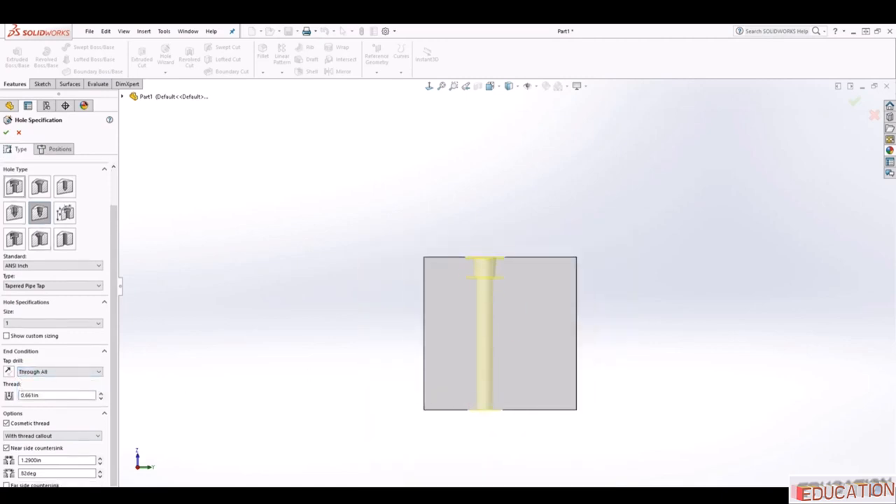
click(6, 133)
Inspect the through hole in the sectioned cube, turn off the section view and examine the hole's top opening.
middle_drag(480, 316, 462, 405)
scroll(499, 271, down, 5)
middle_drag(506, 280, 420, 161)
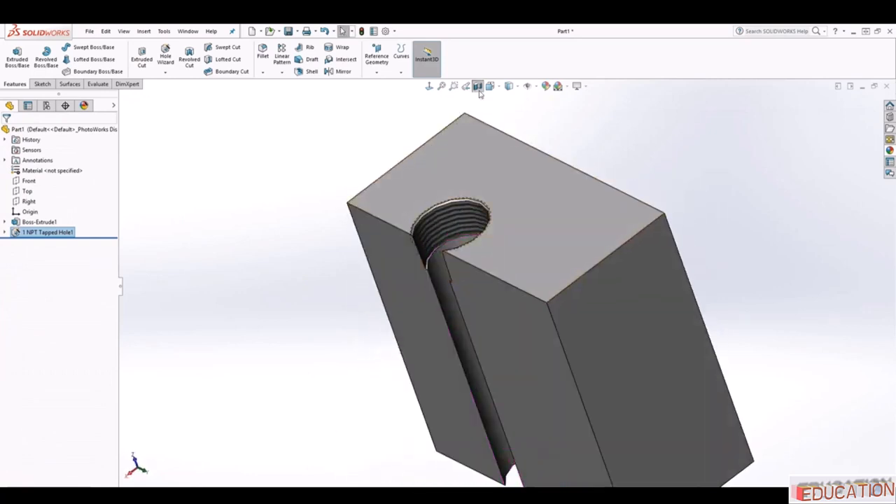
middle_drag(480, 98, 499, 248)
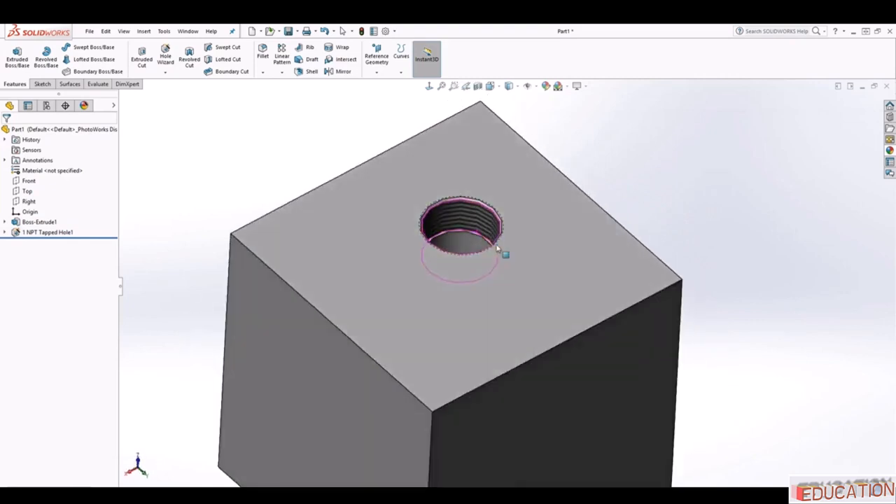
middle_drag(476, 280, 449, 252)
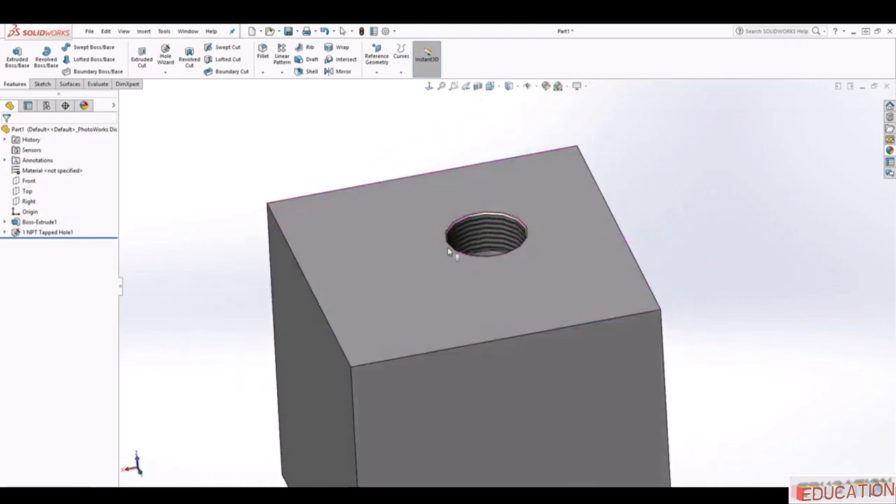
Start a Thread feature and select the hole's circular edge on the cube's bottom face as the thread location.
click(166, 73)
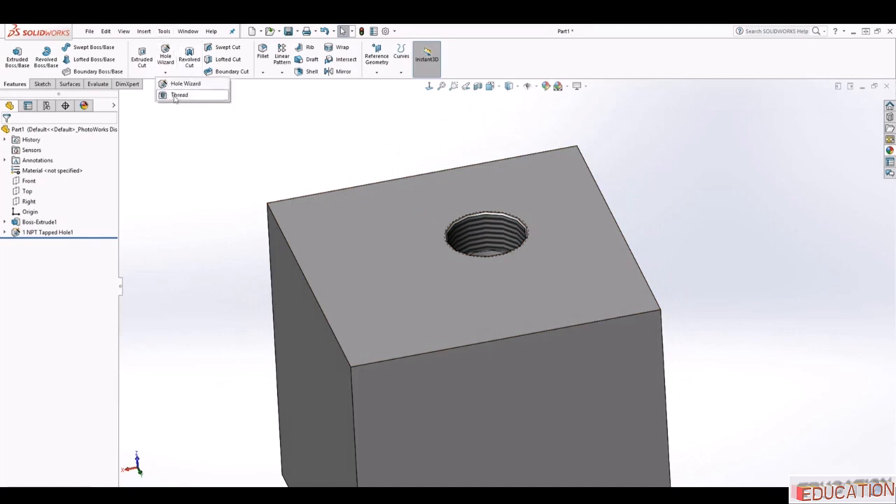
click(177, 95)
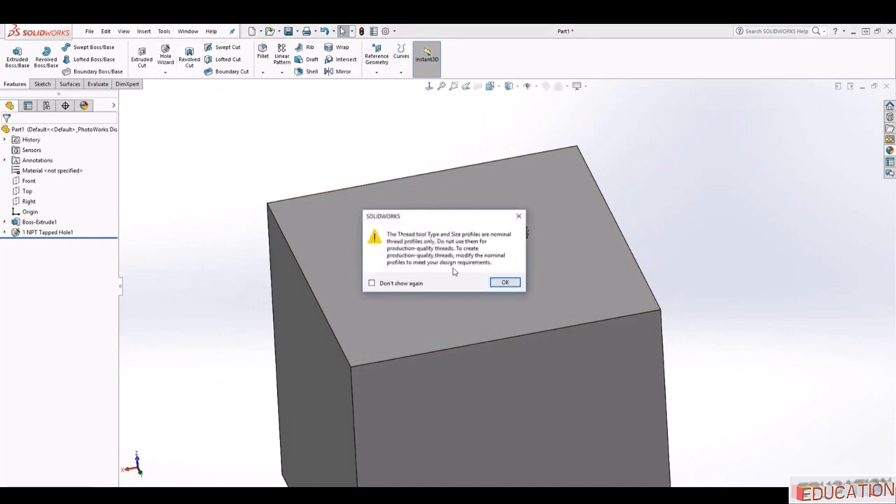
click(497, 283)
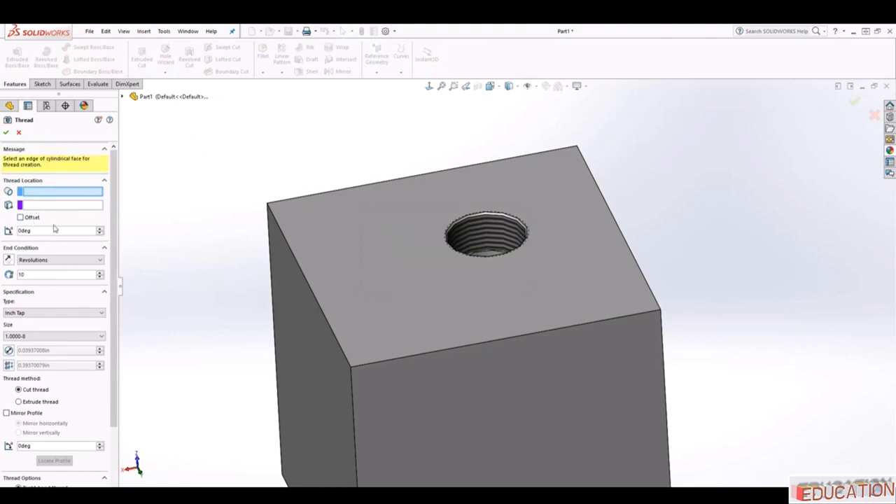
scroll(341, 360, up, 2)
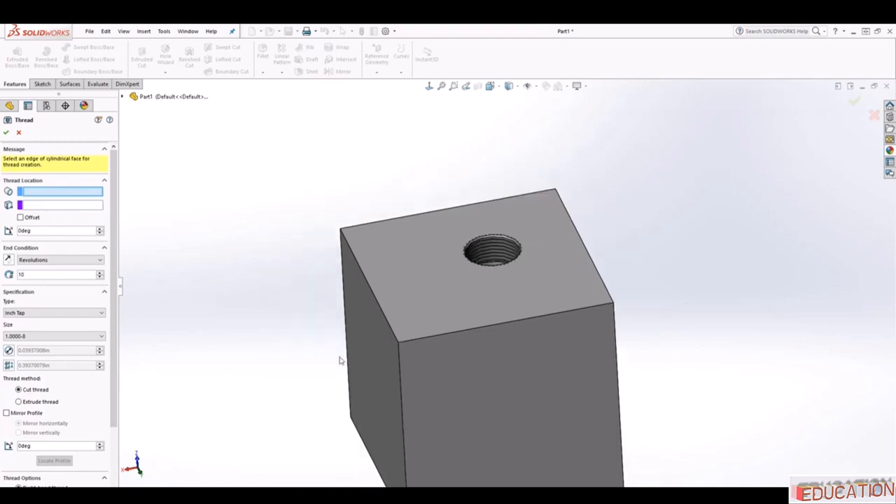
middle_drag(490, 406, 437, 352)
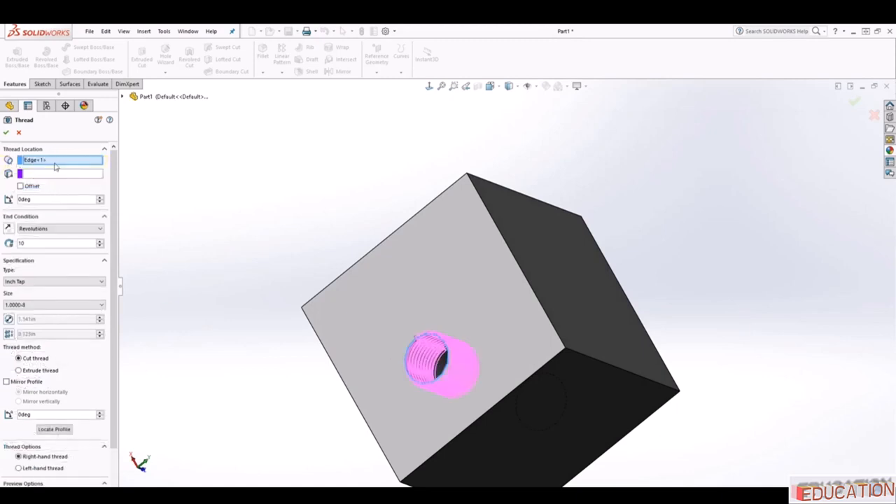
middle_drag(313, 334, 460, 259)
scroll(462, 287, down, 5)
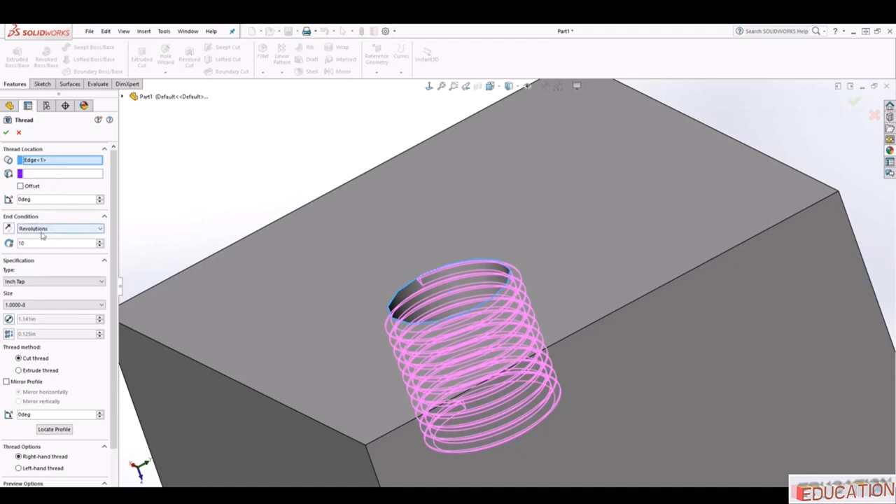
Try the Inch Tap thread size 1.1250-12 with the Revolutions end condition.
click(82, 232)
click(75, 241)
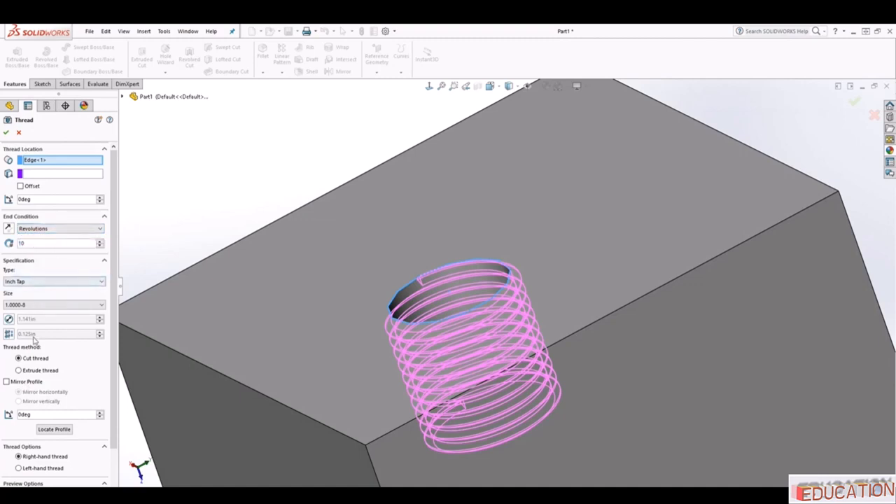
click(56, 305)
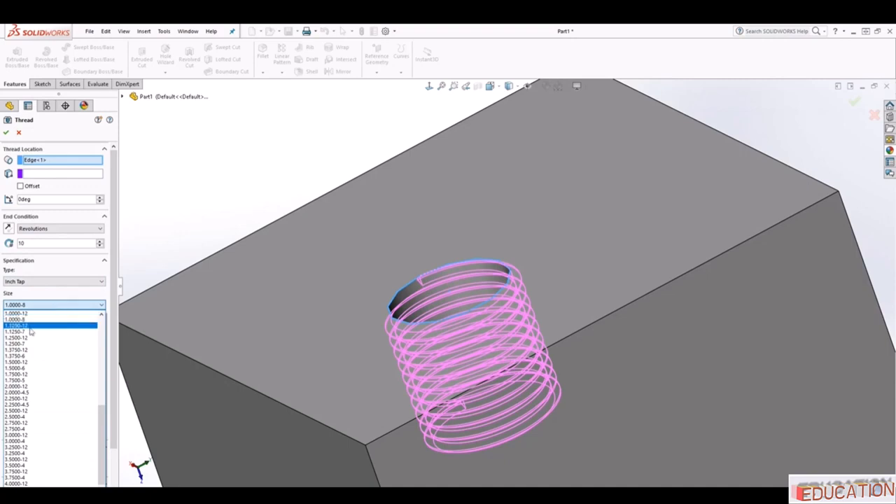
click(31, 326)
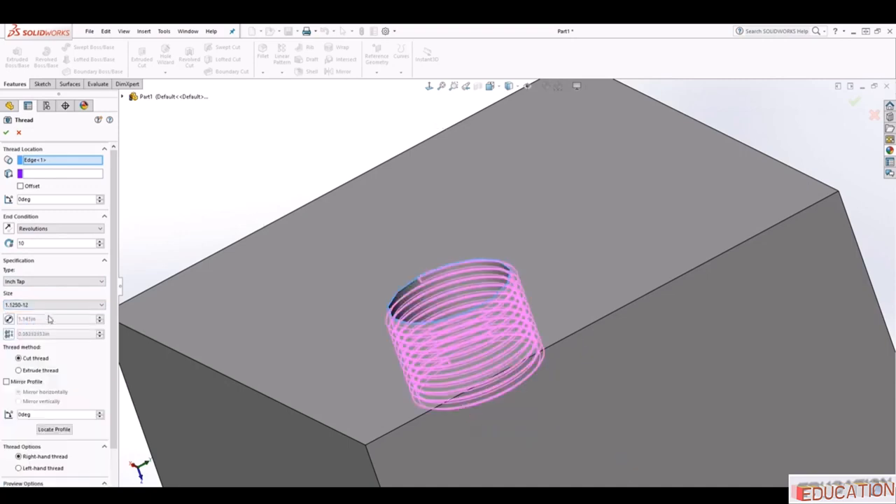
Set the Inch Tap size to 1.0000-8 and create the cut thread.
click(55, 305)
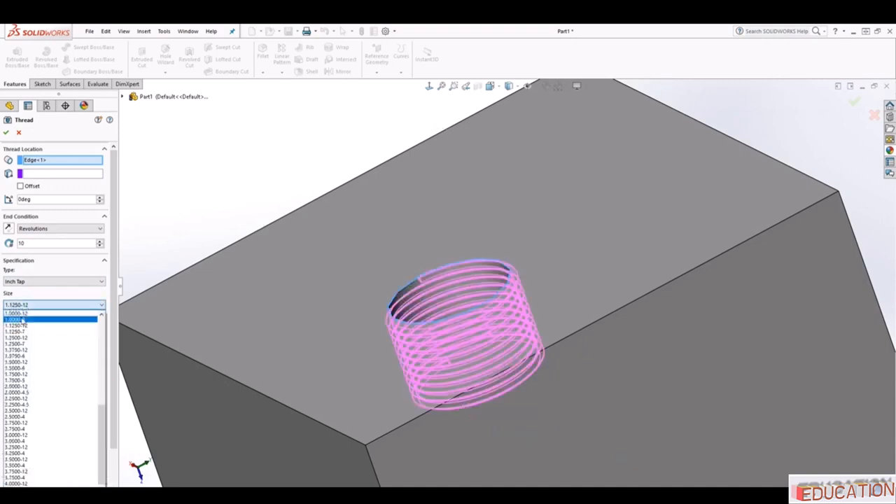
click(24, 319)
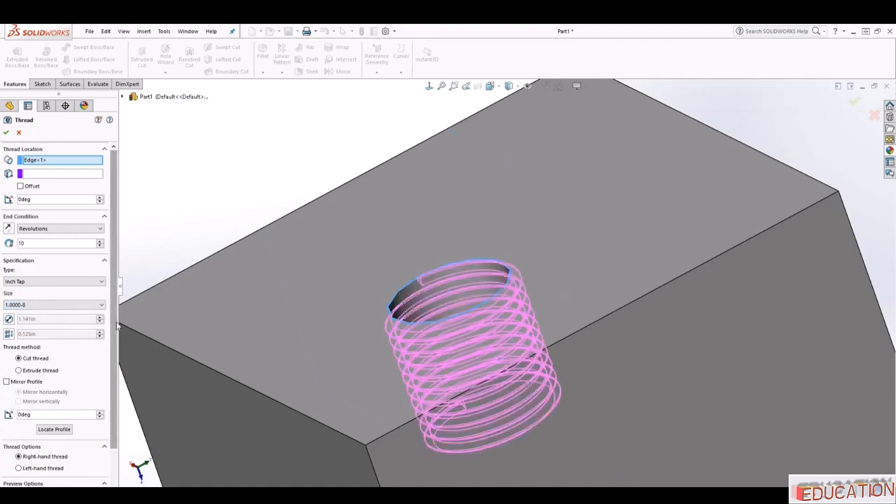
scroll(116, 329, down, 2)
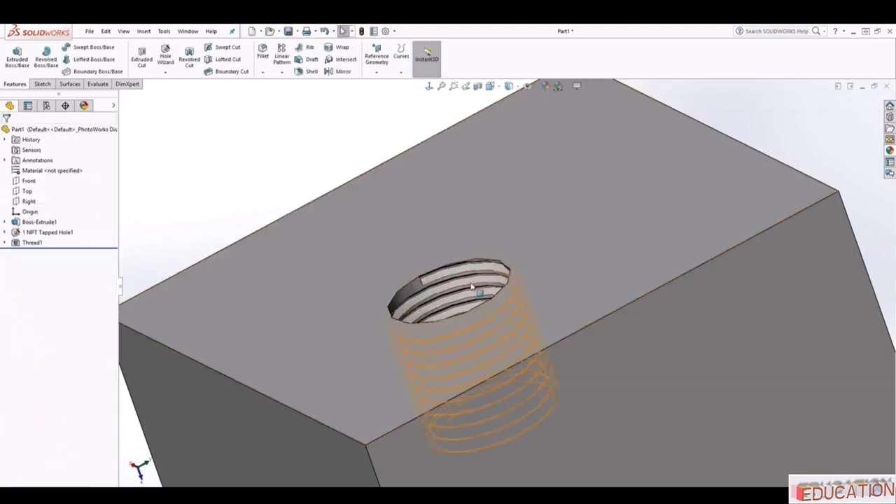
Examine the modelled thread at the bottom opening and compare it with the cosmetic thread at the hole's opposite end.
middle_drag(474, 290, 402, 263)
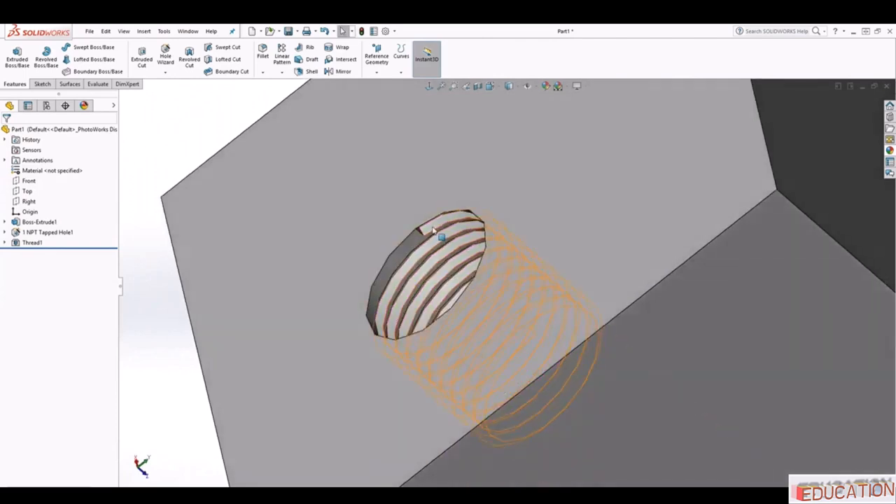
scroll(427, 259, up, 2)
scroll(427, 259, down, 6)
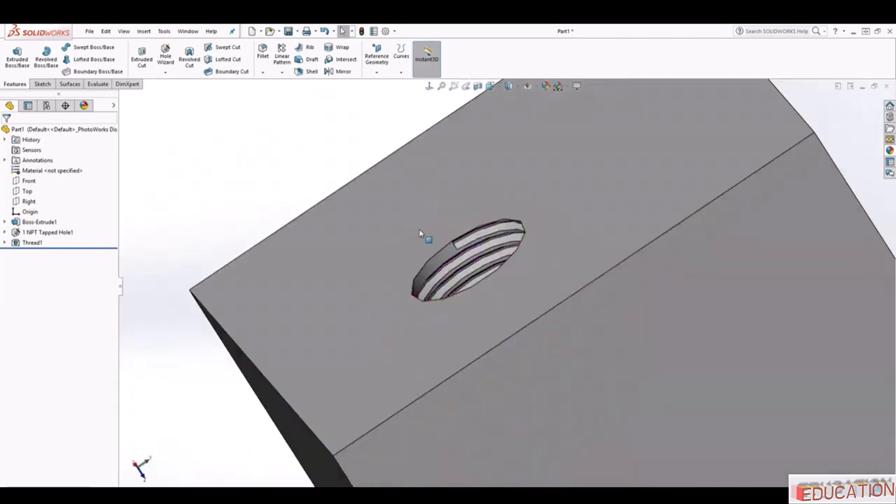
middle_drag(593, 369, 506, 212)
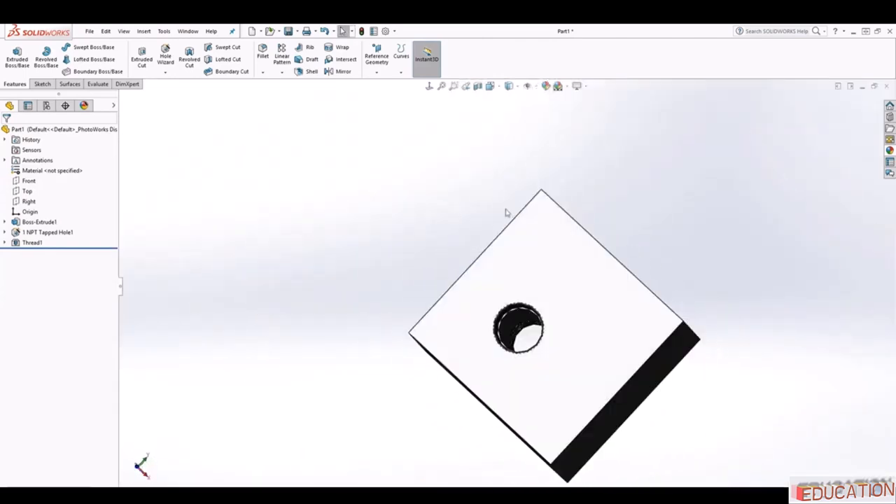
scroll(530, 322, down, 5)
middle_drag(538, 344, 493, 282)
scroll(483, 280, down, 1)
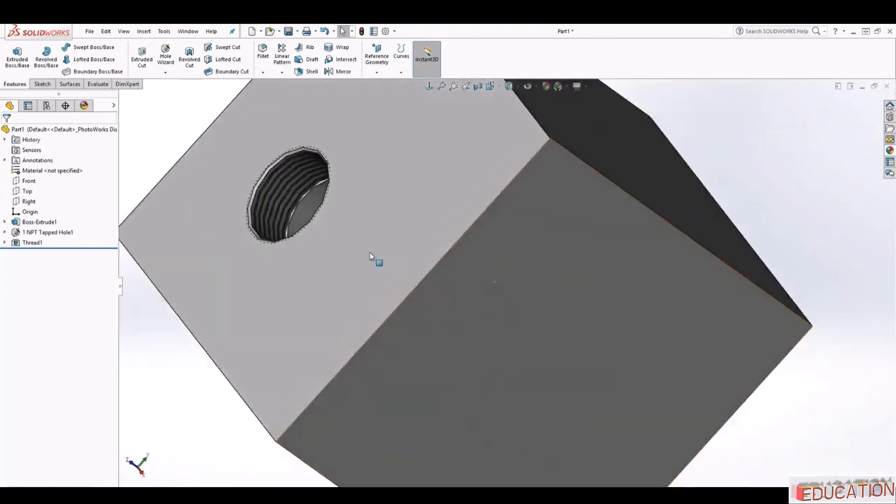
scroll(373, 257, down, 2)
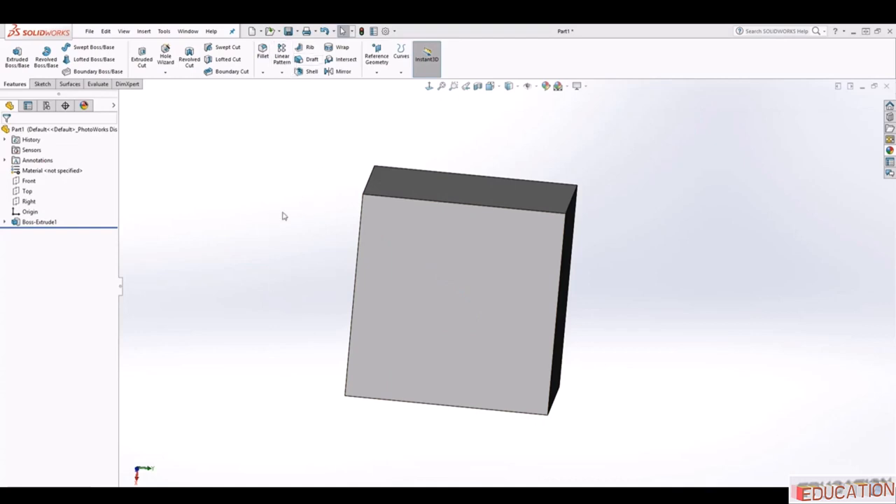
Start a draft with DraftXpert and choose the cube's left side face as the direction of pull.
click(308, 59)
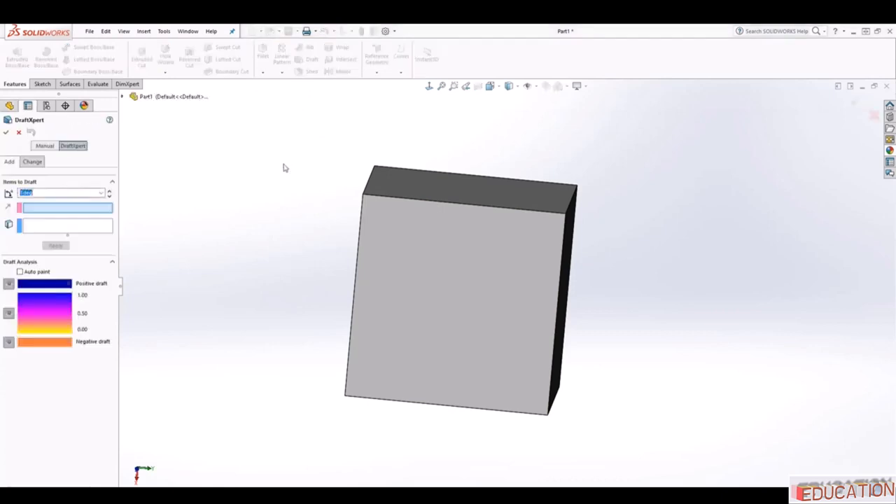
middle_drag(274, 201, 186, 220)
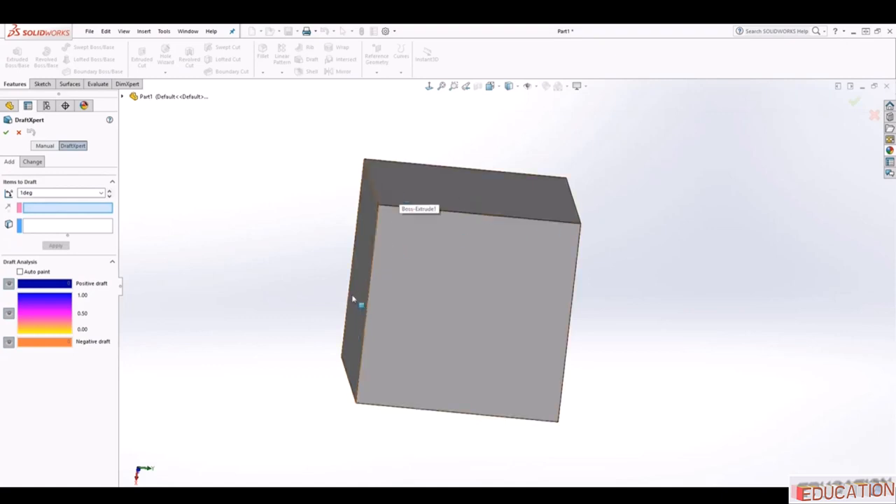
mouse_move(355, 303)
middle_down()
mouse_move(352, 266)
mouse_move(362, 296)
middle_up()
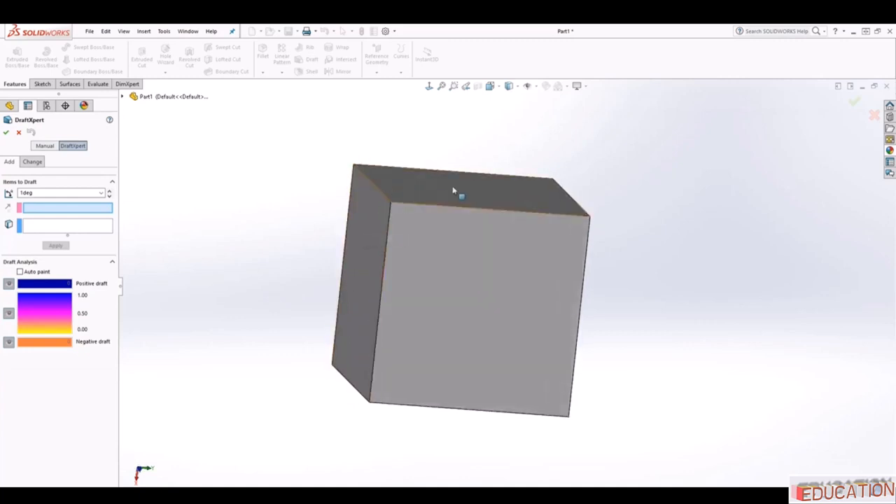
click(374, 224)
middle_drag(366, 274, 329, 326)
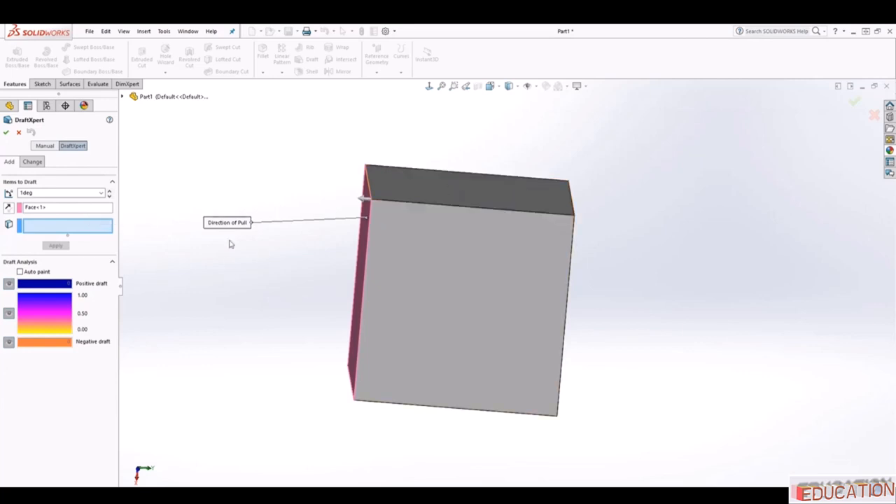
Select the adjacent upper face as the face to draft, set the draft angle to 25 degrees and apply the draft.
click(425, 182)
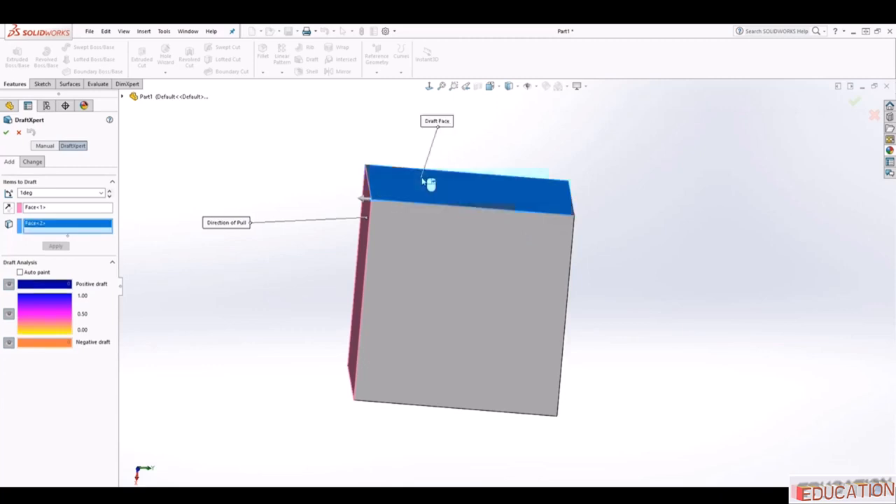
double_click(51, 191)
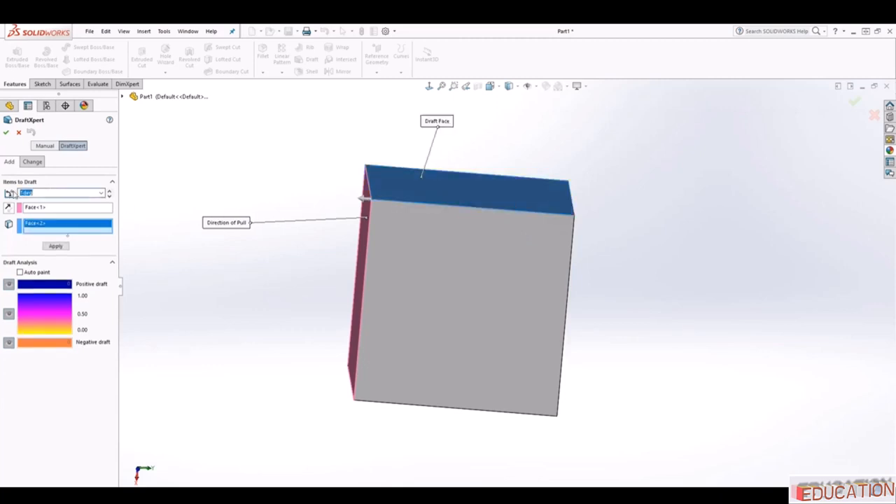
key(Return)
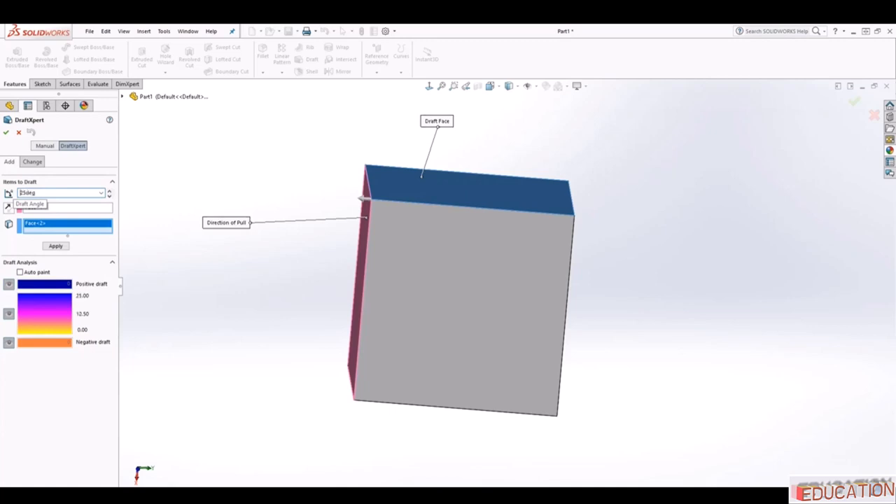
click(56, 246)
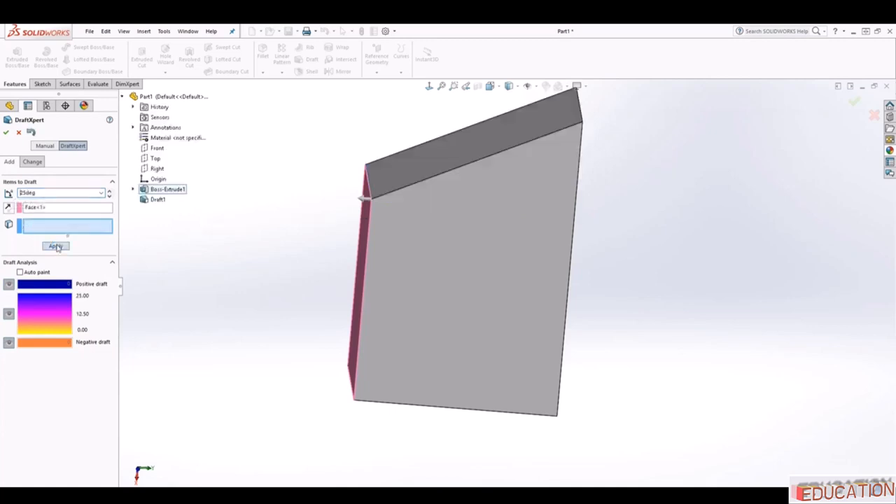
Reverse the direction of pull and apply a 25-degree draft to the sloped upper face.
middle_drag(452, 270, 435, 174)
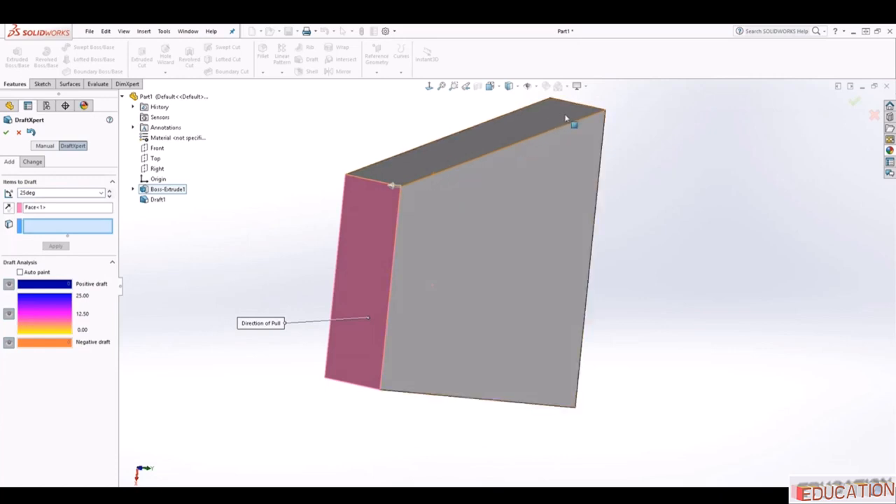
click(9, 209)
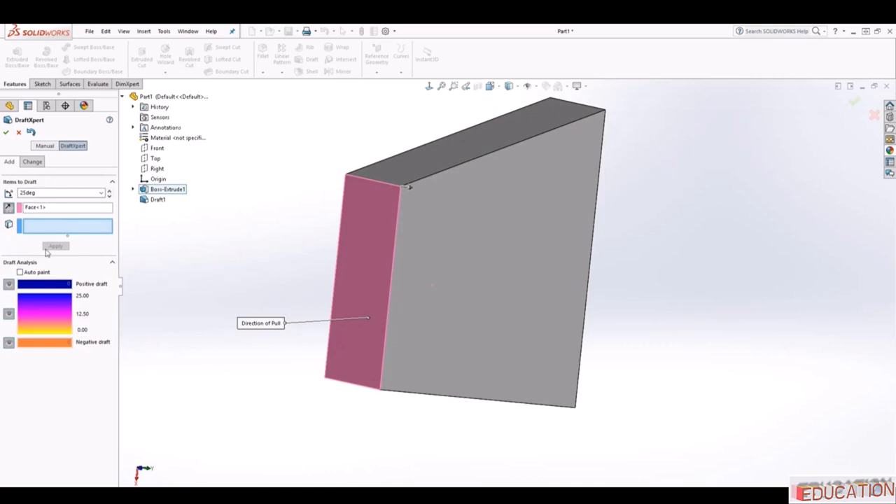
double_click(67, 194)
click(439, 157)
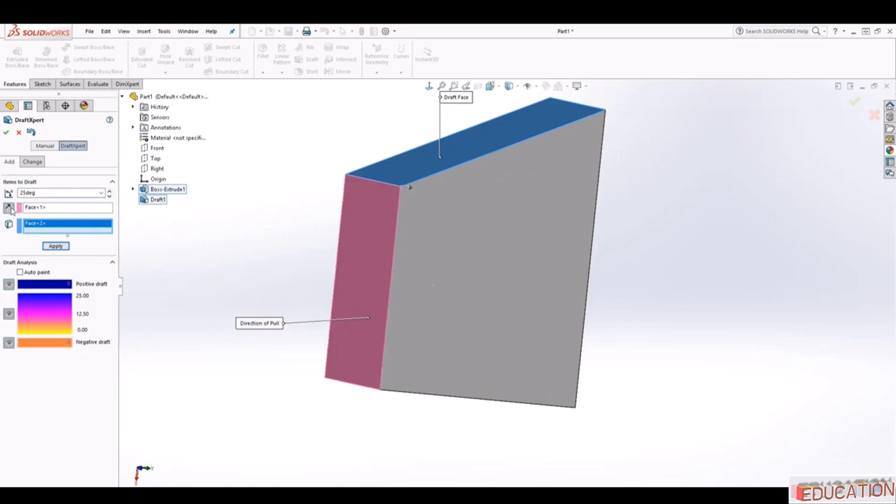
click(55, 246)
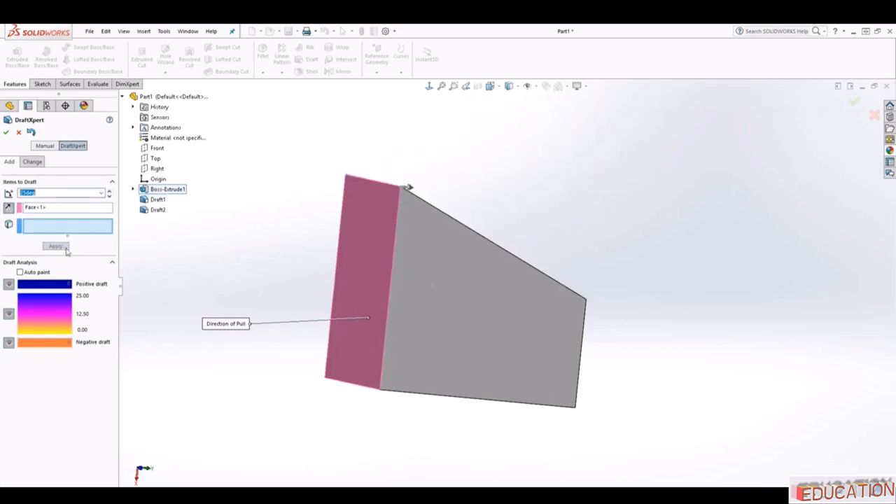
Select the block's bottom face as the face to draft and apply a 5-degree draft.
middle_drag(372, 264, 419, 356)
click(422, 353)
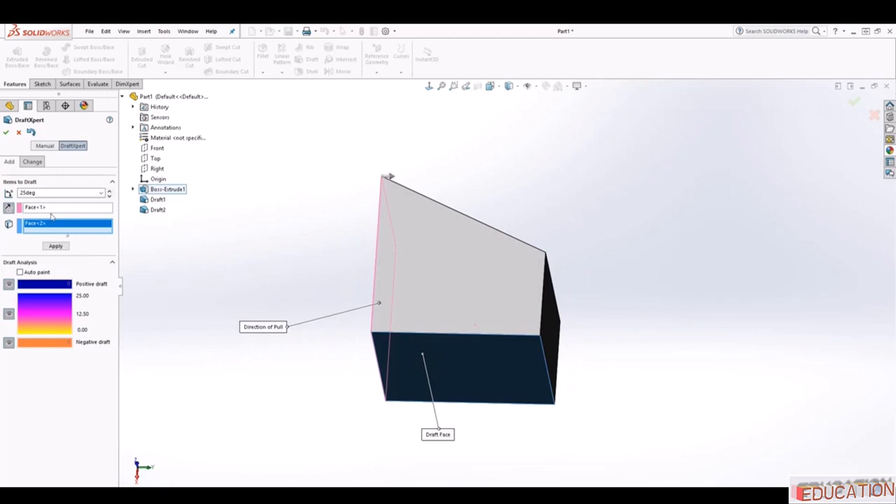
double_click(39, 193)
text(5)
key(Return)
click(63, 248)
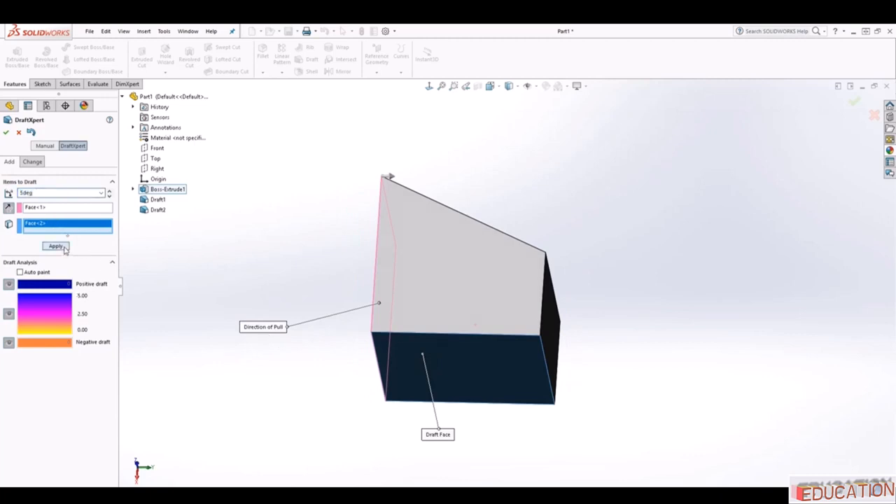
middle_drag(516, 290, 516, 350)
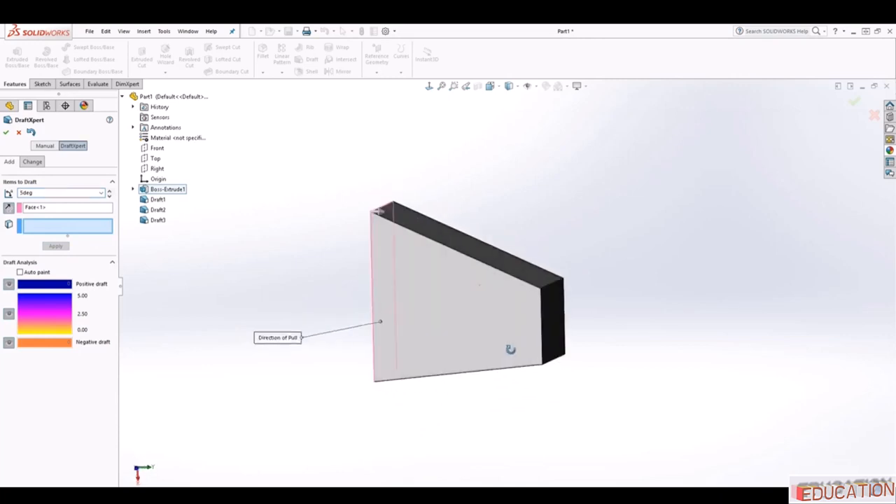
Redraft the bottom face at a draft angle of 10 degrees and finish DraftXpert.
drag(39, 195, 12, 194)
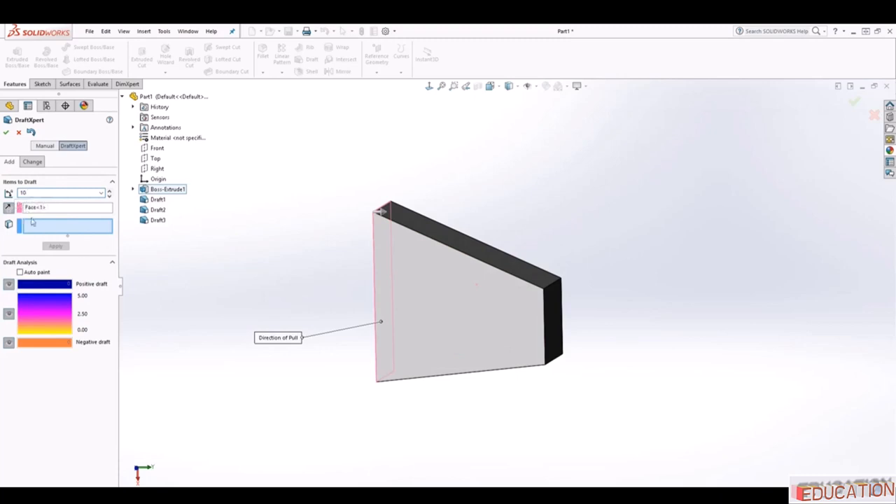
middle_drag(494, 392, 488, 346)
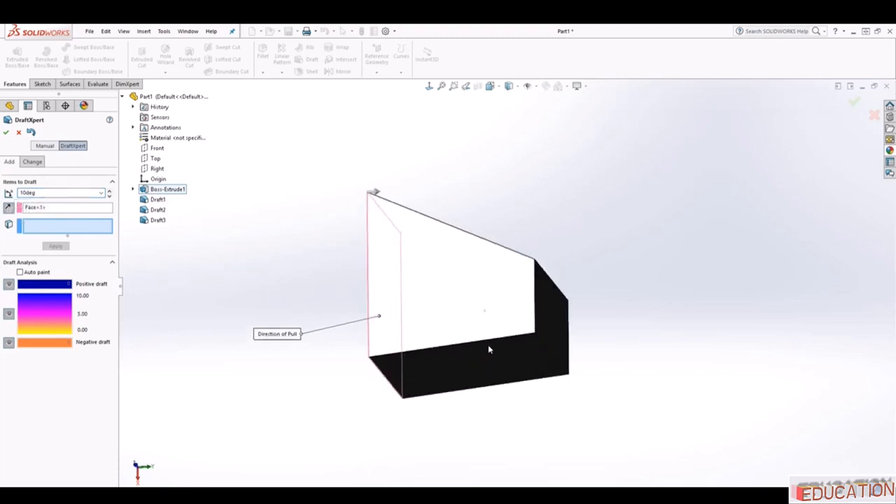
click(488, 366)
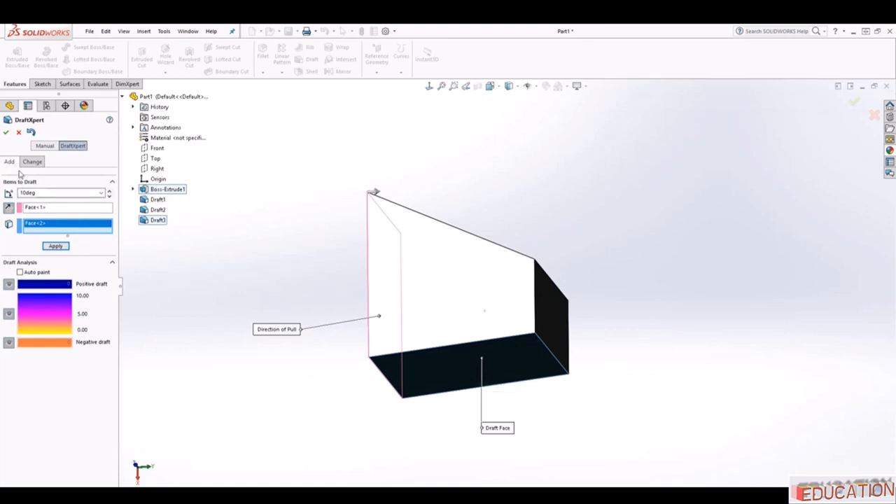
click(56, 247)
middle_drag(378, 294, 370, 341)
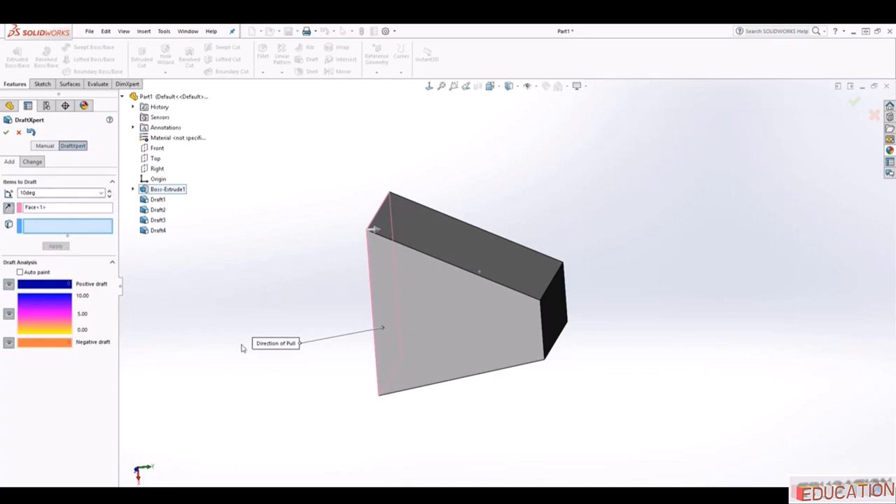
middle_drag(241, 348, 284, 335)
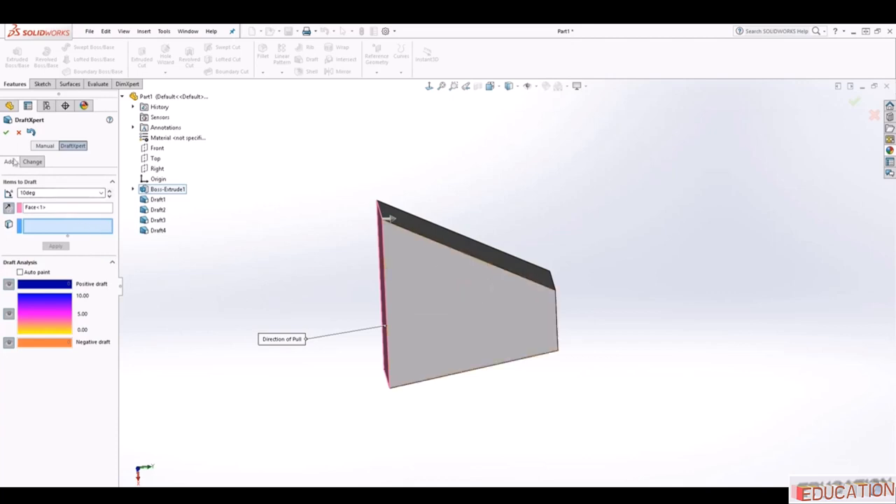
click(7, 132)
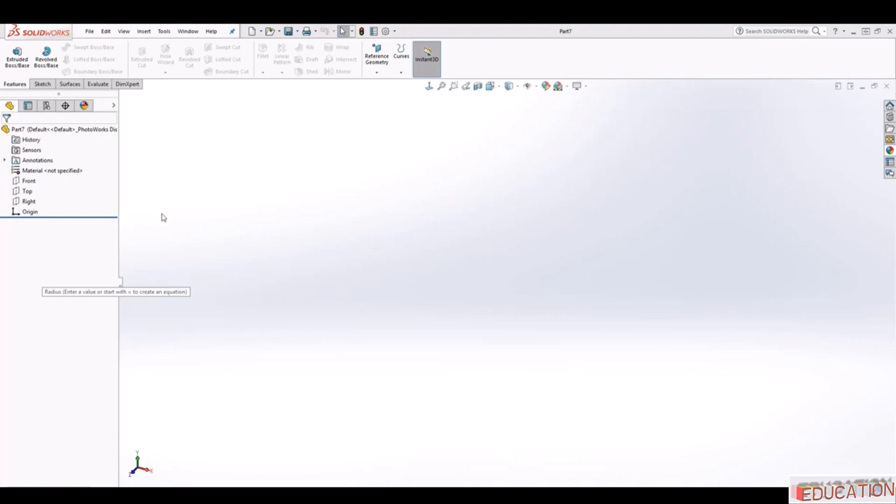
Start a sketch on the Top plane of the new part and draw a circle of about 1.54 in radius at the origin.
click(28, 190)
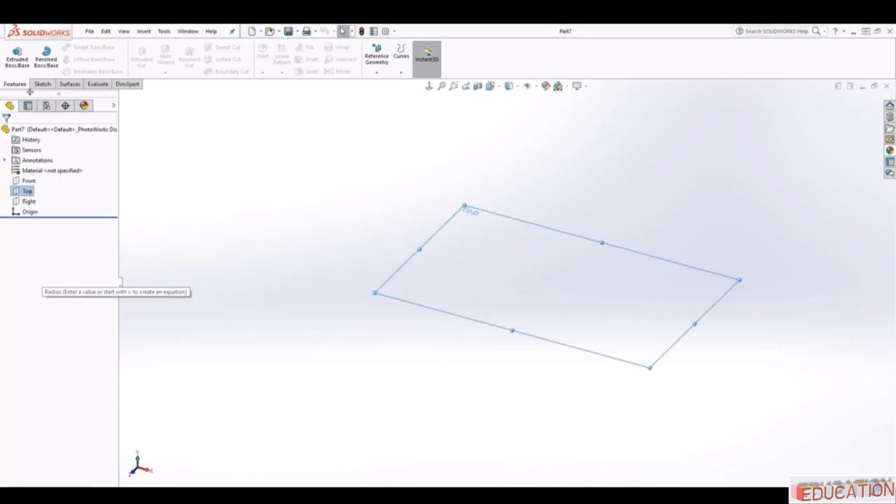
click(41, 85)
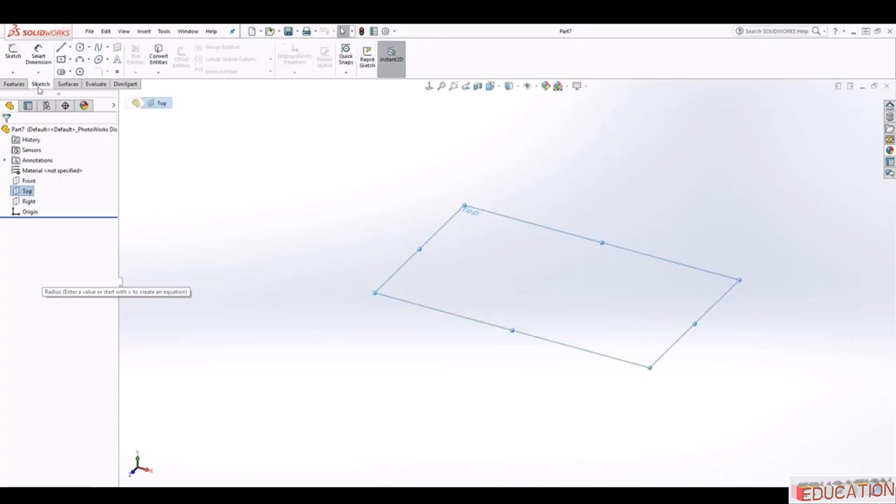
click(14, 55)
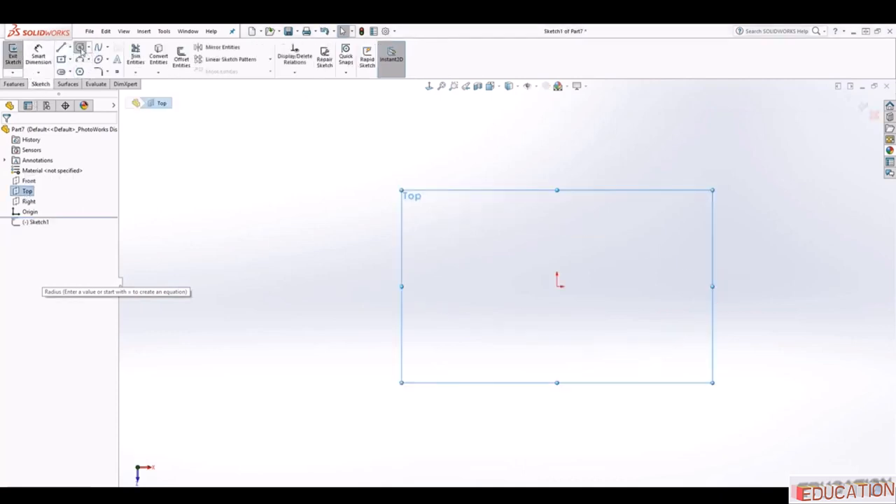
click(79, 47)
click(558, 286)
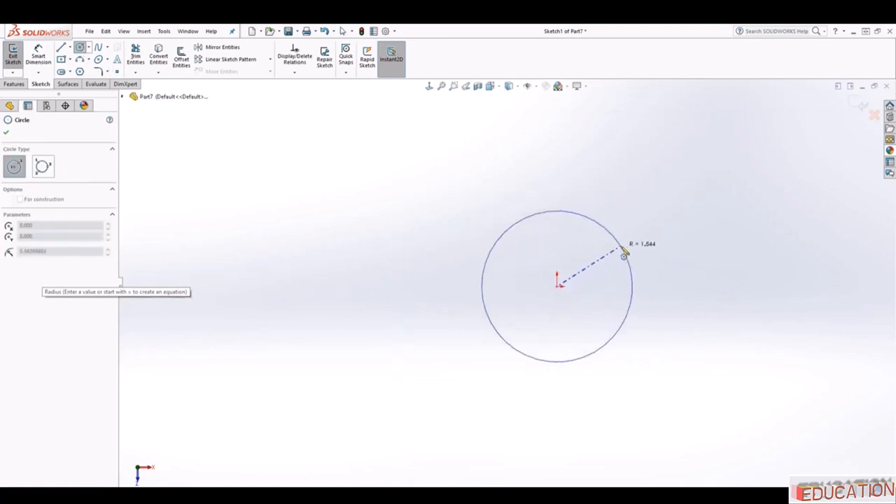
click(622, 250)
key(Escape)
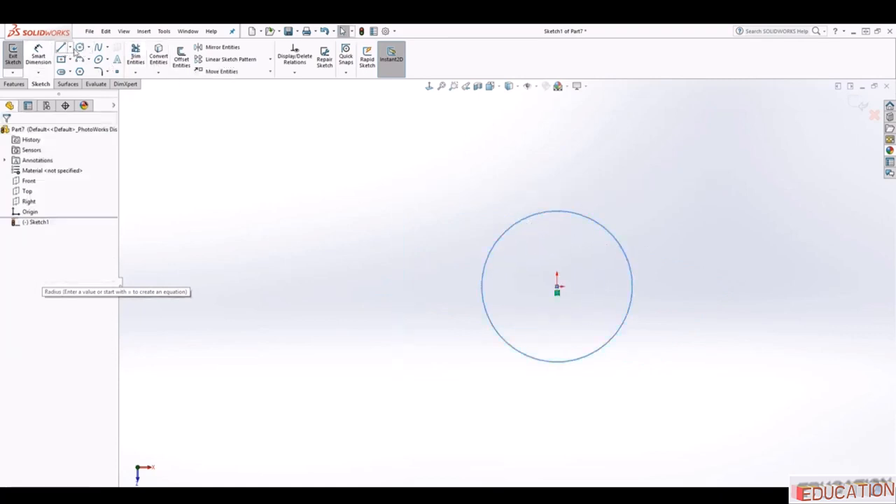
Dimension the circle's diameter and set it to .62 in.
click(38, 56)
click(503, 233)
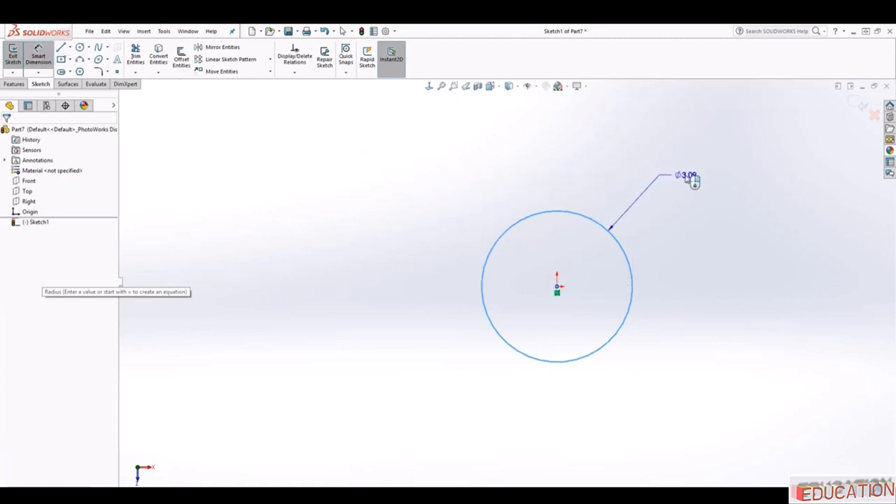
click(689, 179)
text(.62)
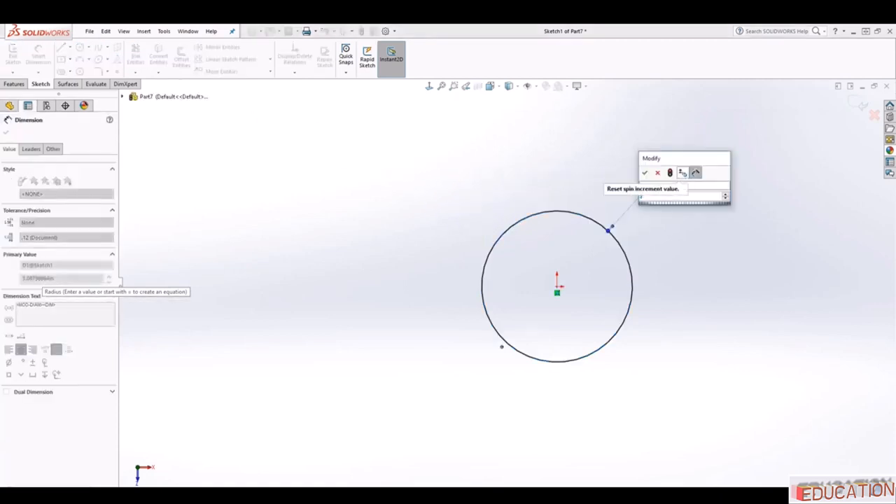
key(Return)
key(Escape)
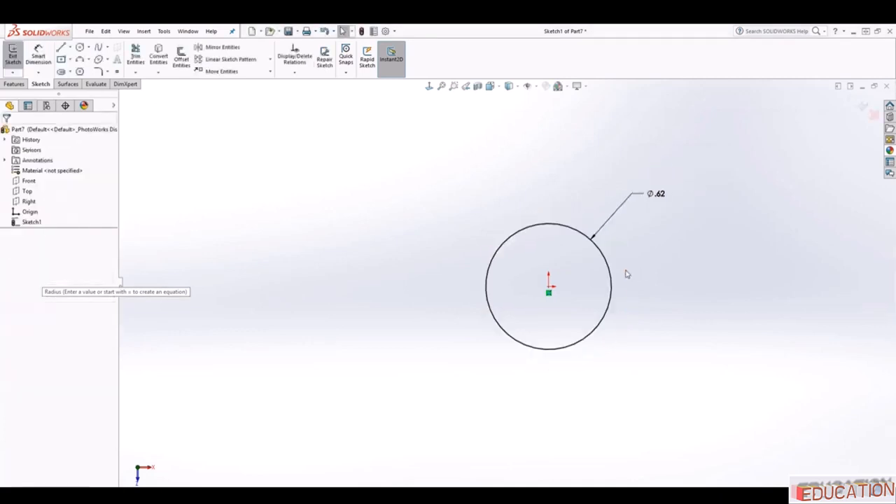
Extrude the circle 1.25 in blind in the reversed direction with a 2.5-degree inward draft.
mouse_move(629, 274)
middle_down()
mouse_move(626, 260)
mouse_move(586, 386)
middle_up()
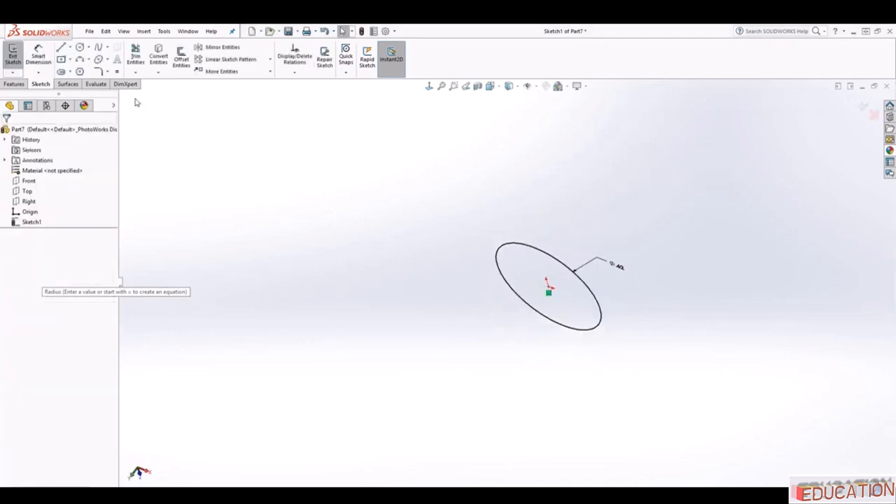
click(13, 84)
click(17, 57)
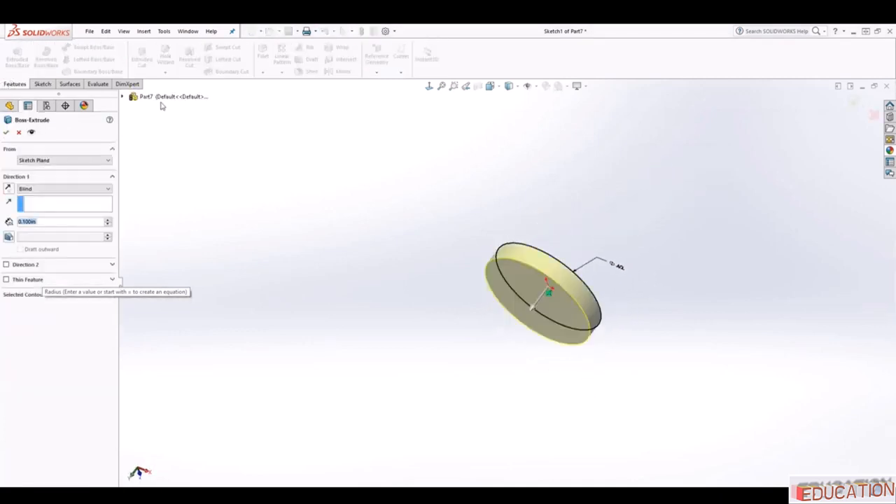
click(9, 188)
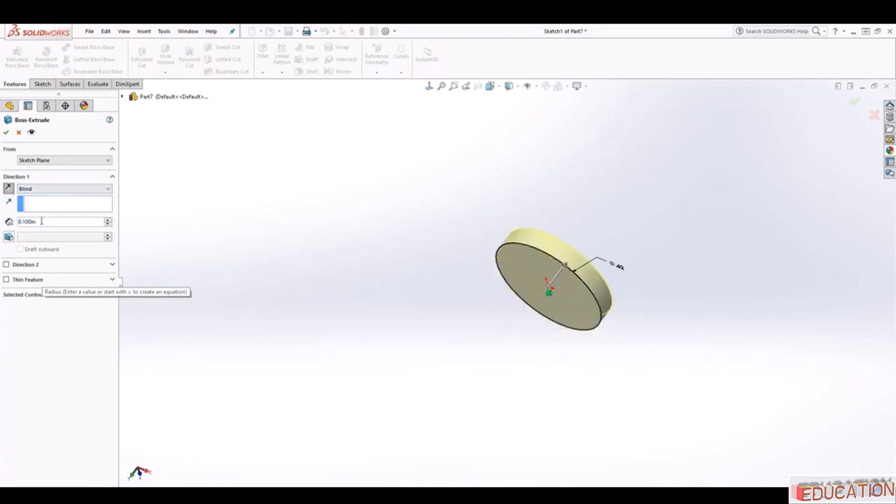
double_click(42, 221)
text(1.25)
key(Return)
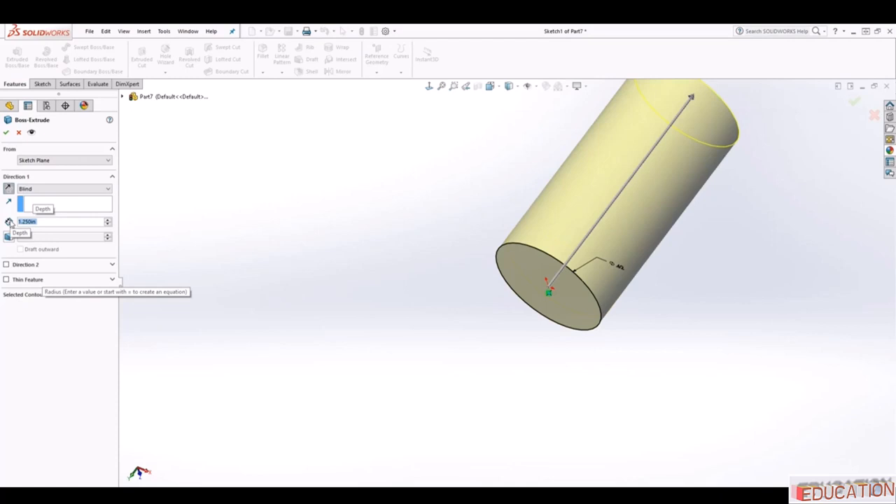
click(9, 237)
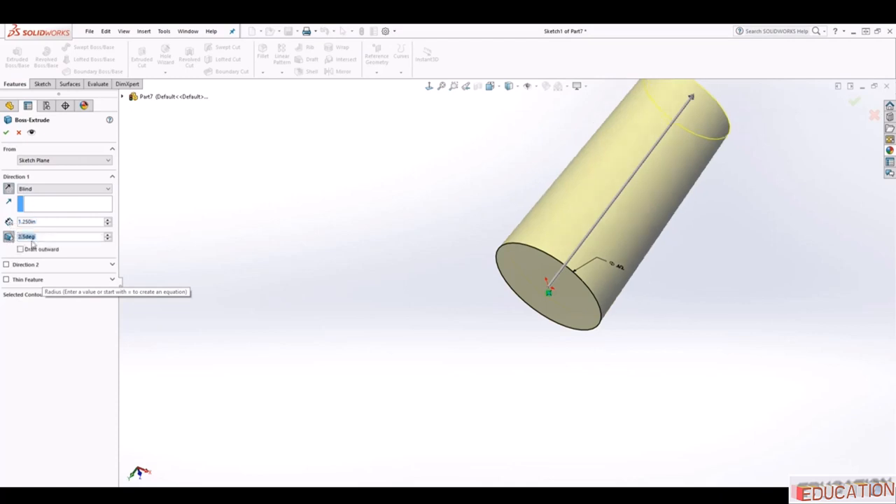
middle_drag(569, 279, 533, 170)
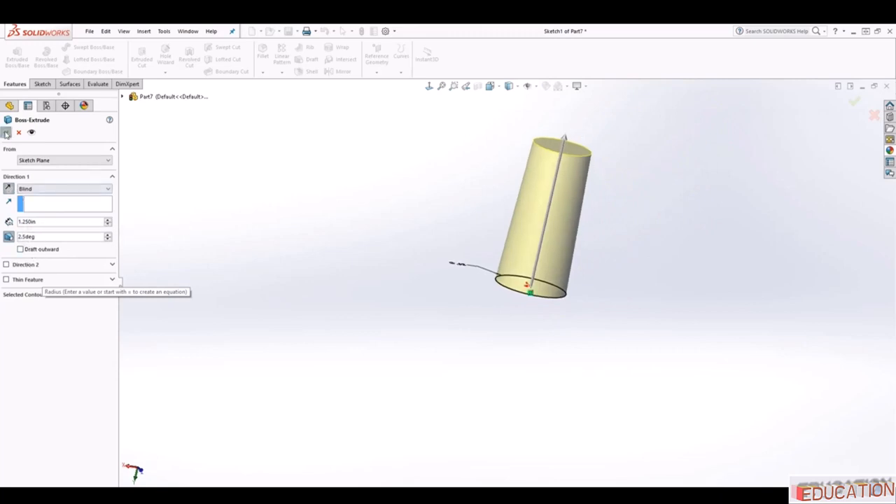
scroll(656, 258, down, 4)
scroll(560, 286, up, 5)
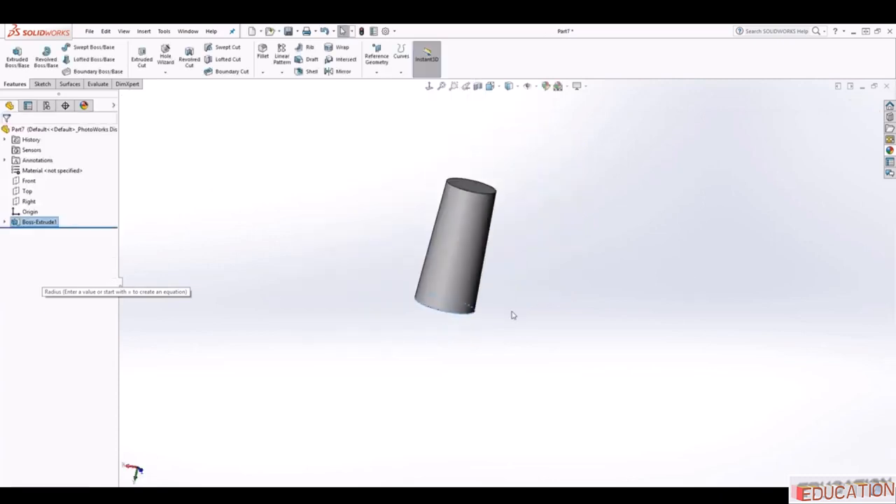
Sketch a circle of about 0.17 in radius centred on the origin on the tapered cylinder's larger end face.
middle_drag(513, 314, 526, 170)
click(466, 282)
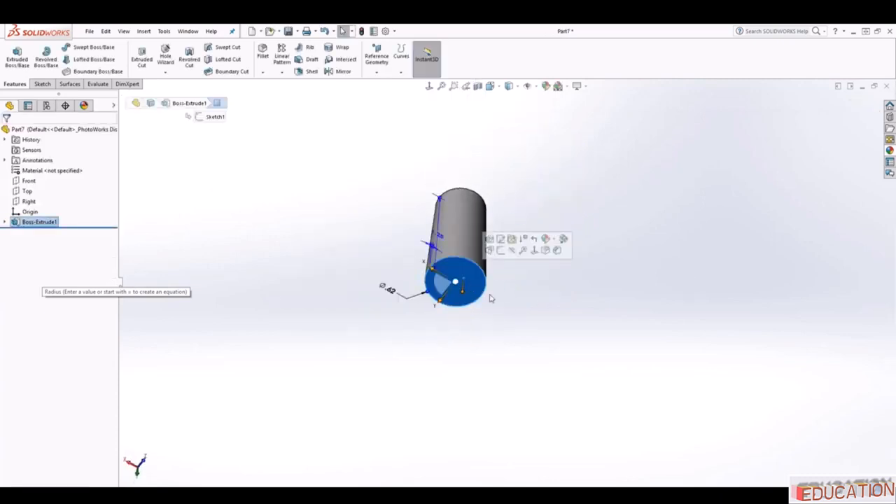
click(42, 85)
click(83, 49)
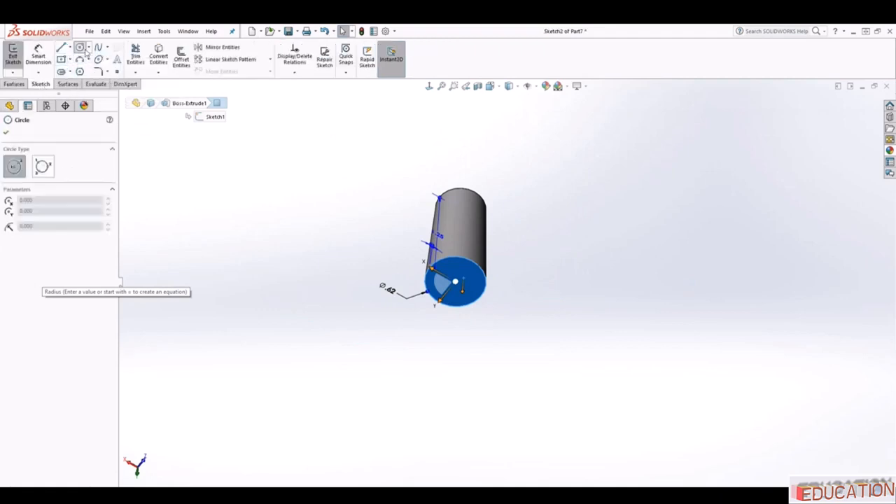
click(431, 85)
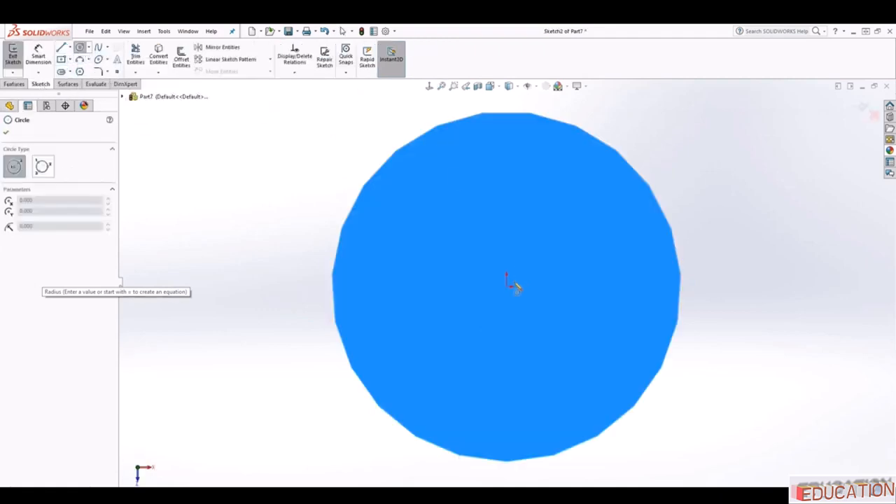
drag(509, 286, 567, 223)
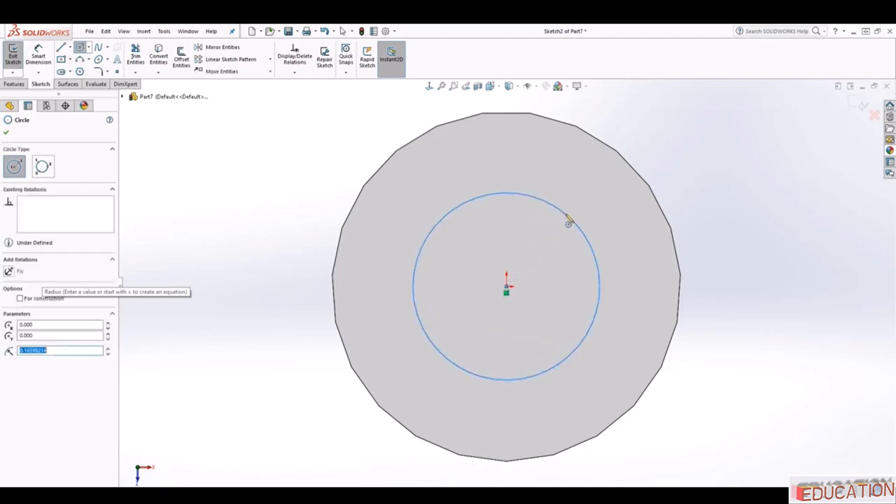
key(Escape)
Dimension the inner circle's diameter on the end face and set it to .5 in.
click(38, 55)
click(428, 234)
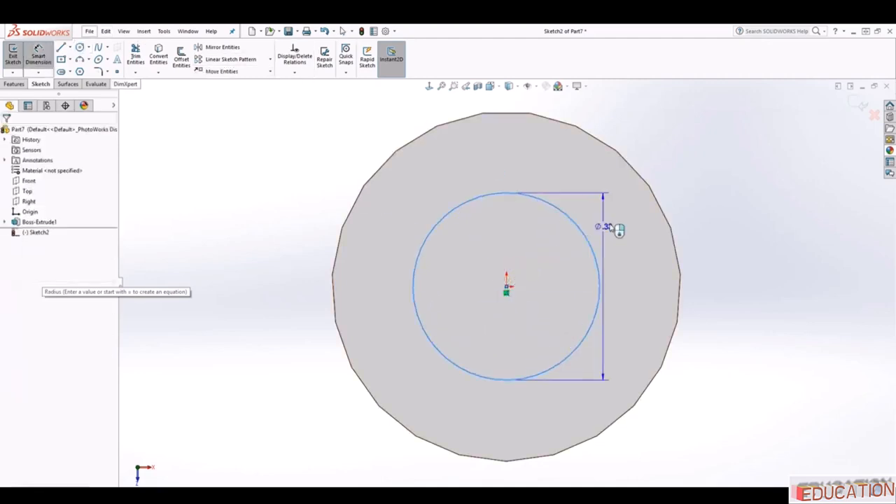
click(632, 163)
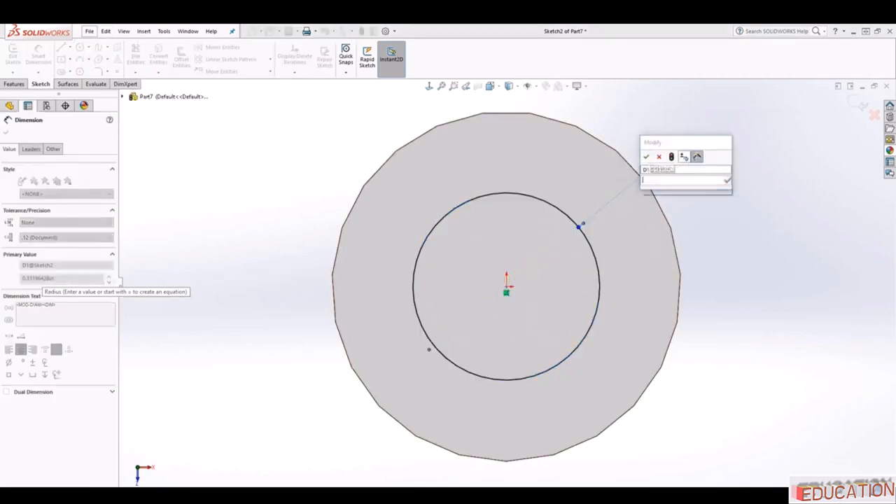
text(.5)
key(Return)
key(Escape)
scroll(676, 218, up, 1)
middle_drag(677, 218, 639, 306)
scroll(638, 305, down, 1)
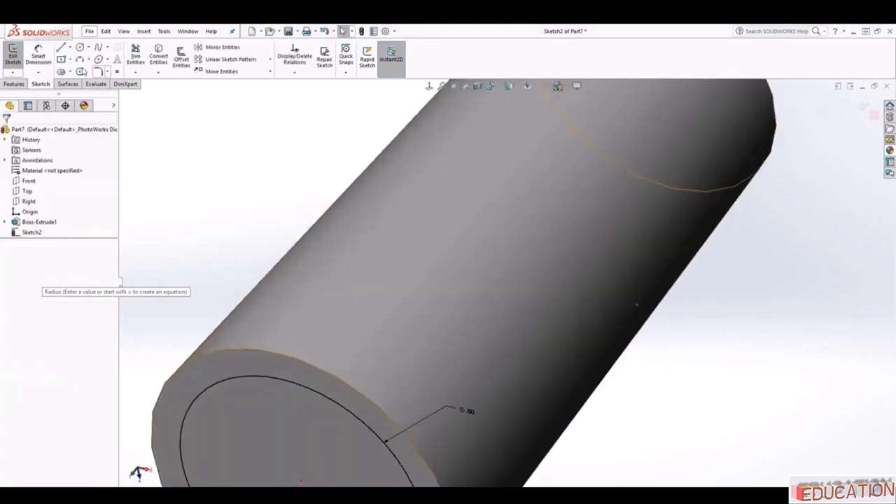
Cut-extrude the .5 in circle on the larger end face blind to a depth of .35 in.
click(14, 84)
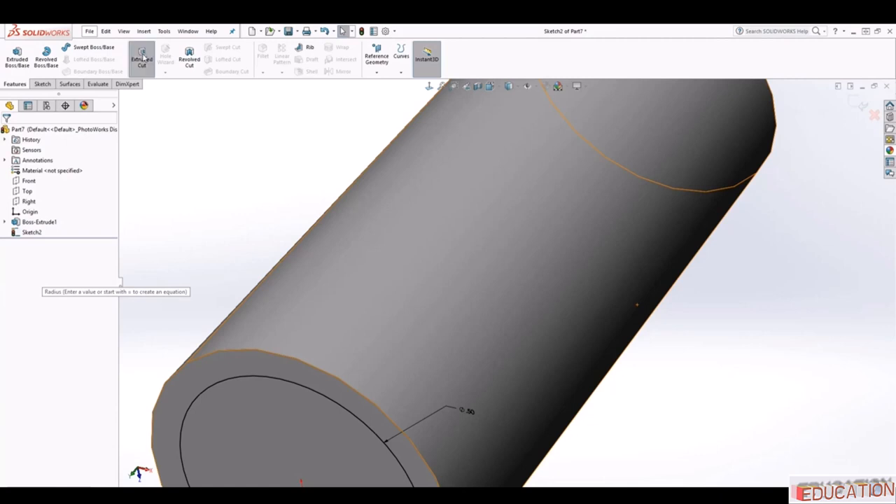
click(143, 57)
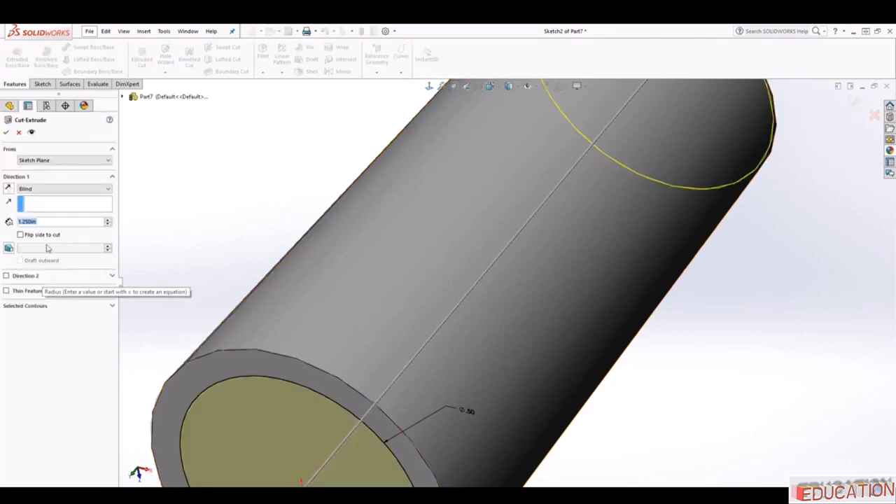
text(35)
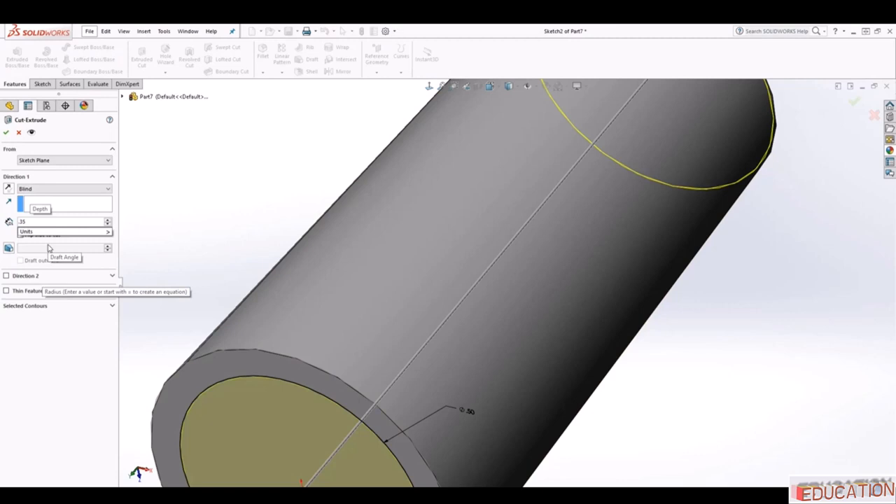
key(Return)
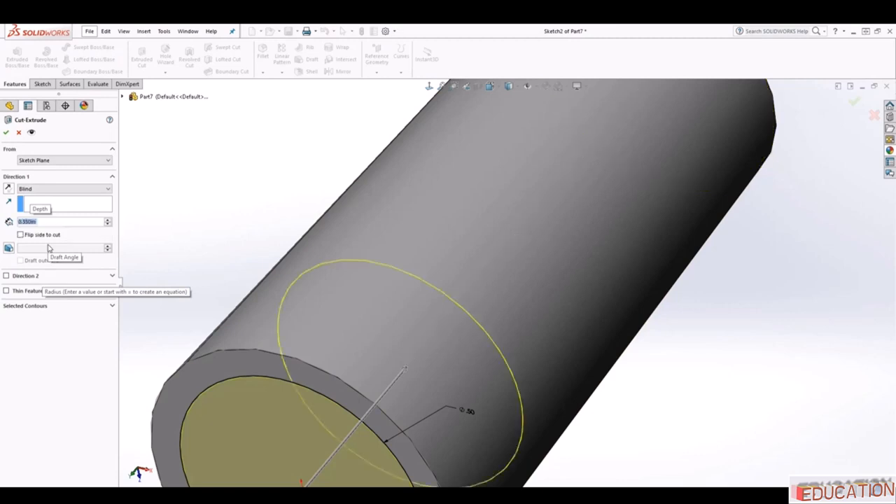
click(6, 133)
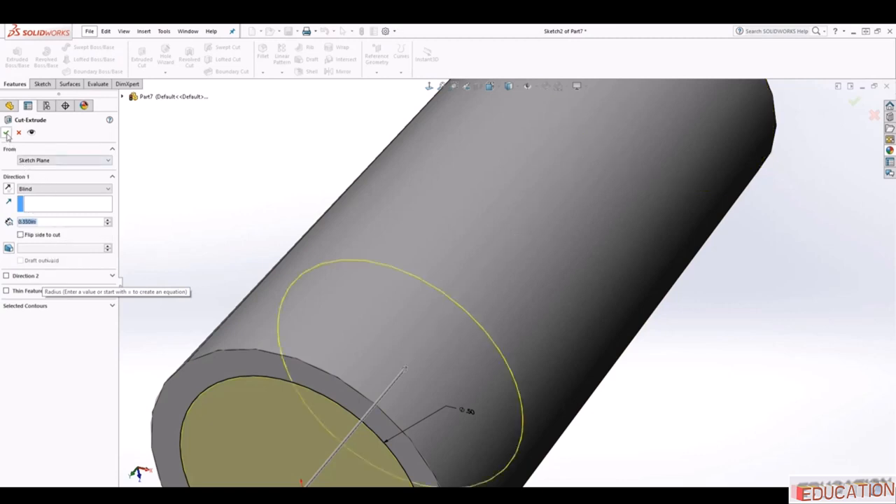
Fillet the edge of the tapered cylinder's smaller end face with a .05 in radius.
middle_drag(554, 265, 440, 256)
scroll(558, 214, down, 2)
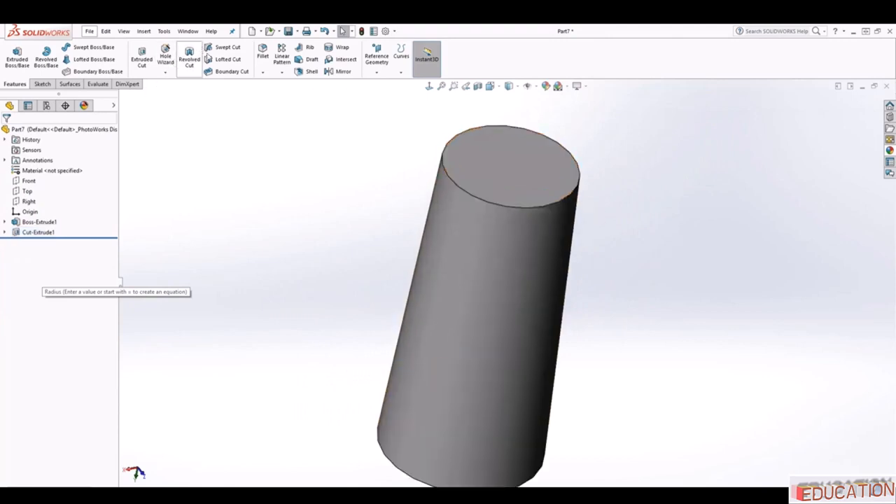
click(263, 53)
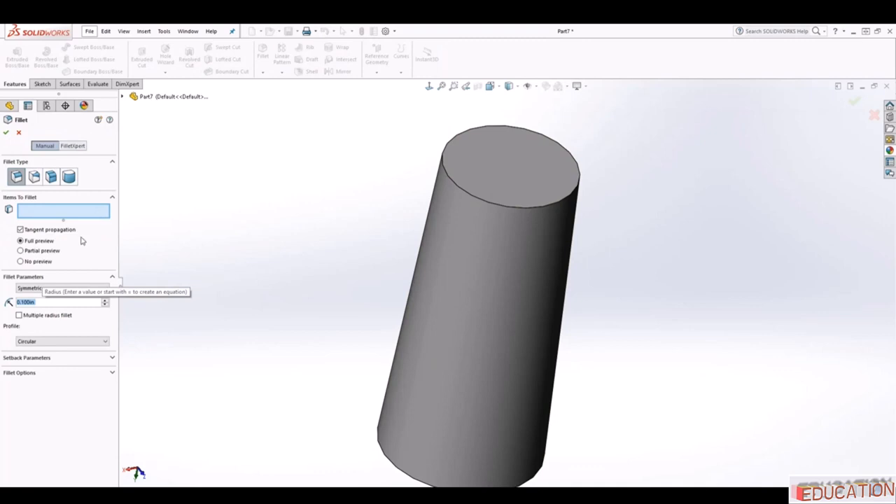
text(.05)
key(Return)
click(472, 206)
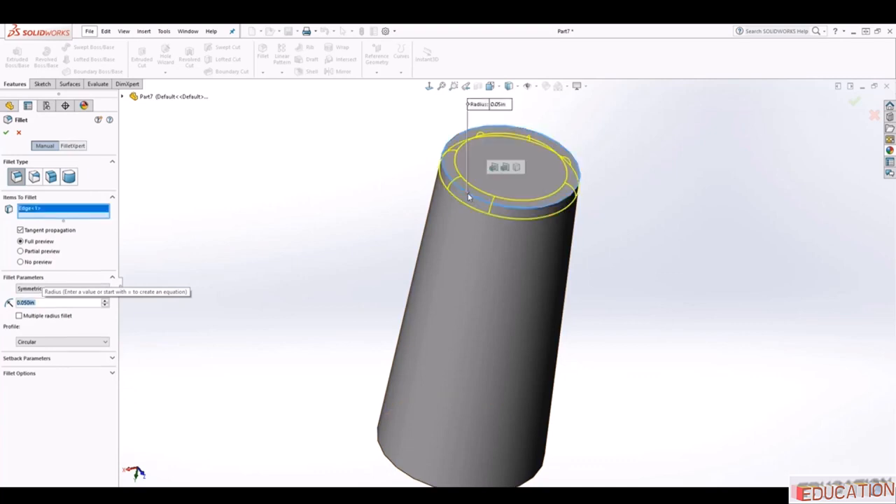
click(6, 134)
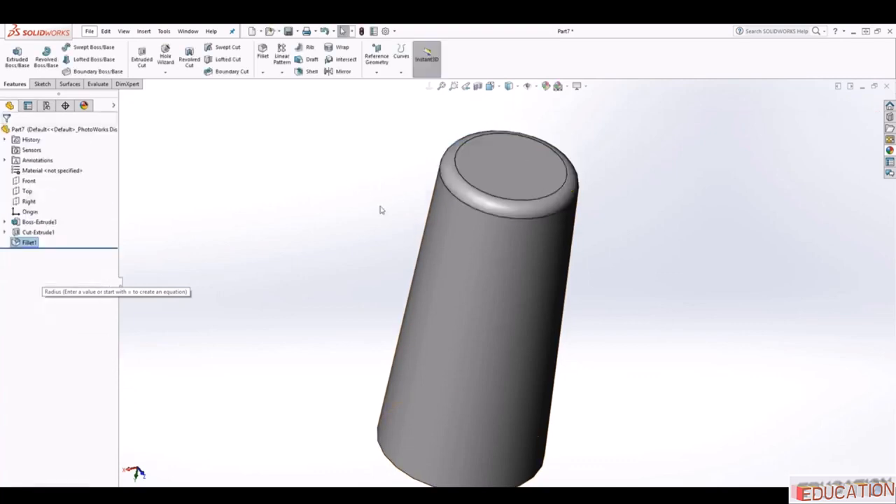
Start a sketch on the flat smaller end face of the tapered cylinder, viewed face-on.
scroll(514, 301, up, 4)
mouse_move(534, 320)
middle_down()
mouse_move(474, 208)
mouse_move(477, 330)
mouse_move(539, 322)
mouse_move(530, 250)
mouse_move(551, 170)
mouse_move(524, 310)
middle_up()
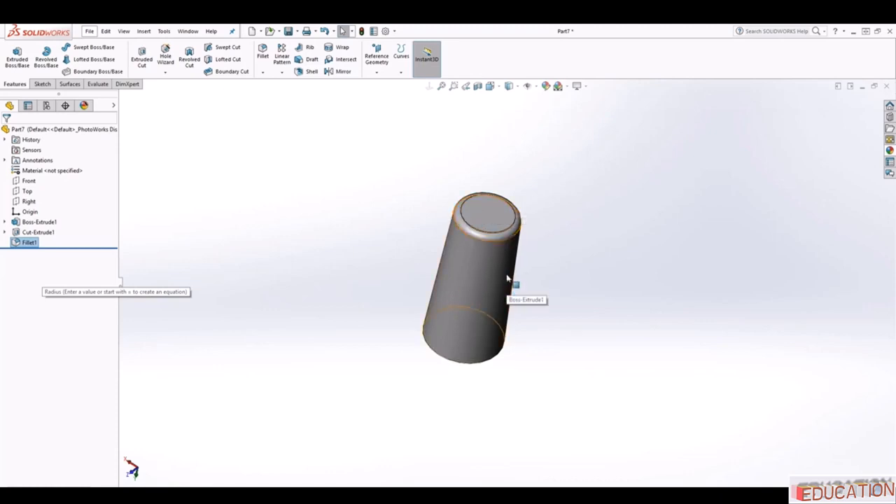
scroll(519, 242, down, 1)
scroll(563, 269, up, 1)
scroll(515, 224, down, 2)
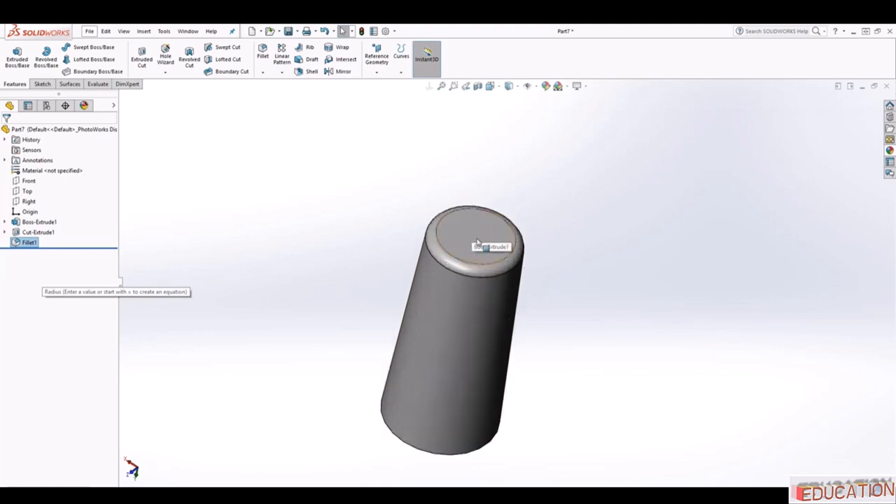
scroll(484, 265, up, 1)
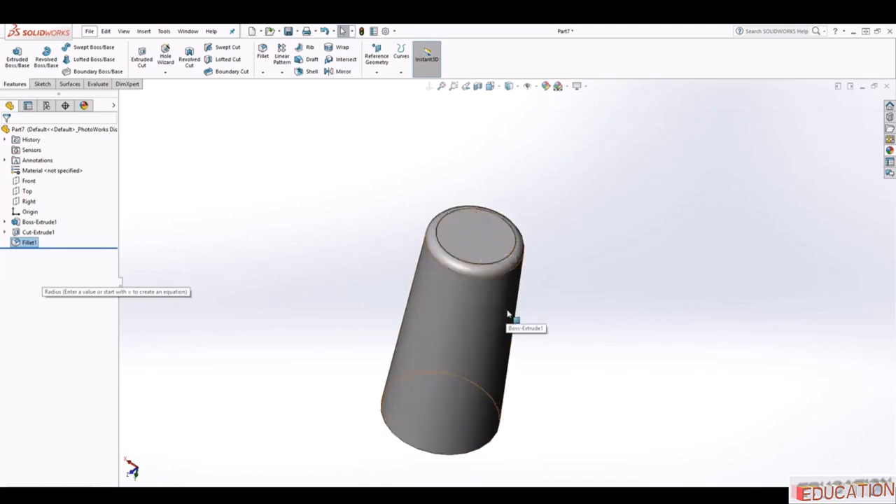
click(485, 258)
click(39, 84)
click(12, 54)
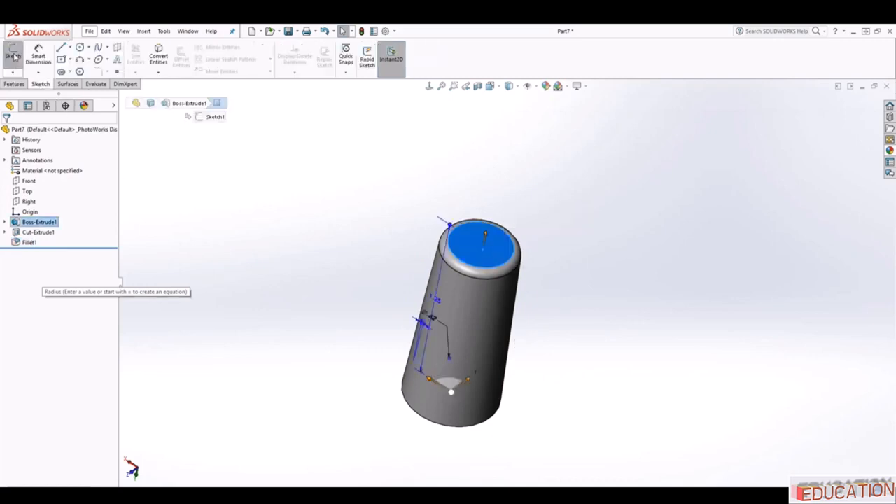
click(429, 85)
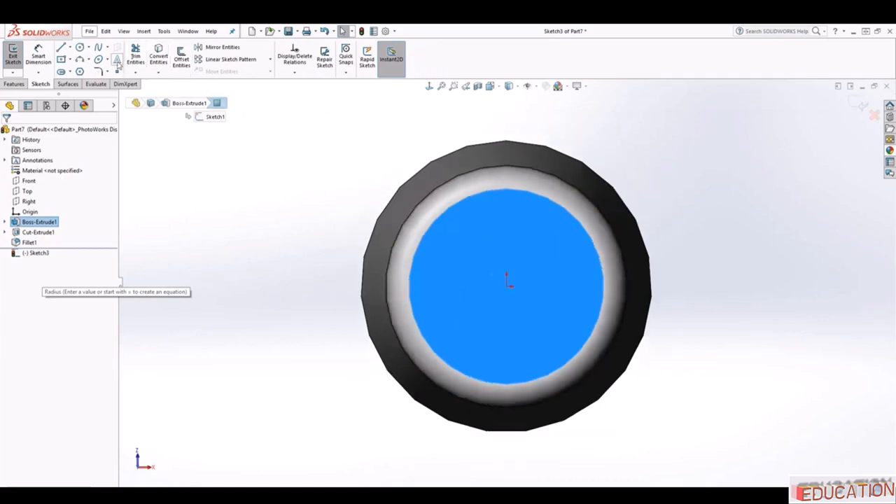
Add the sketch text "A" on the smaller end face.
click(117, 59)
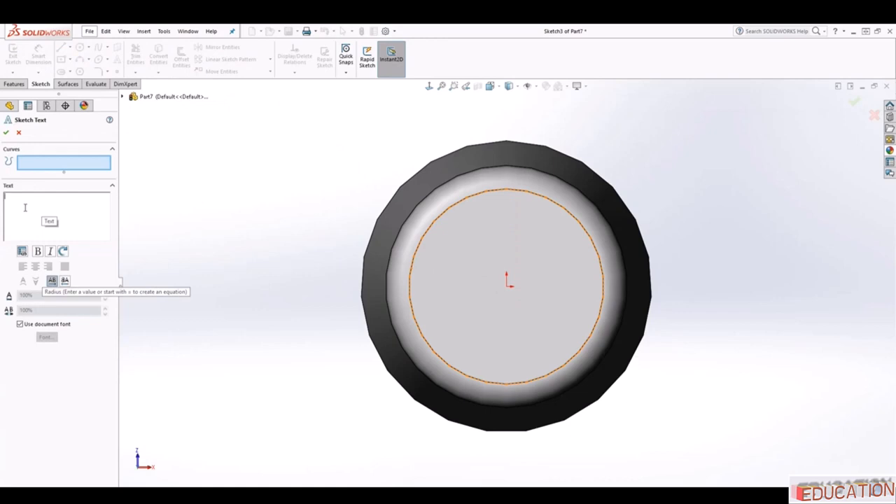
text(a)
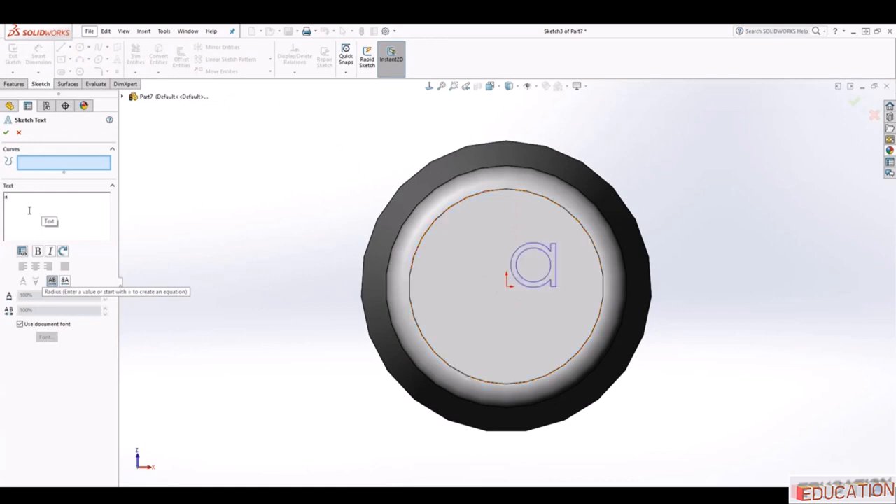
key(BackSpace)
text(A)
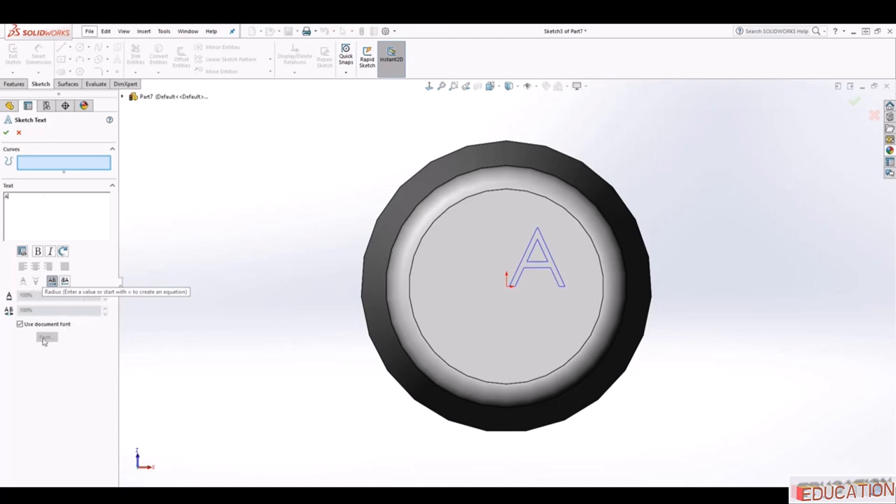
Override the document font for the letter, setting its height to .2 in, and finish the sketch text.
click(20, 324)
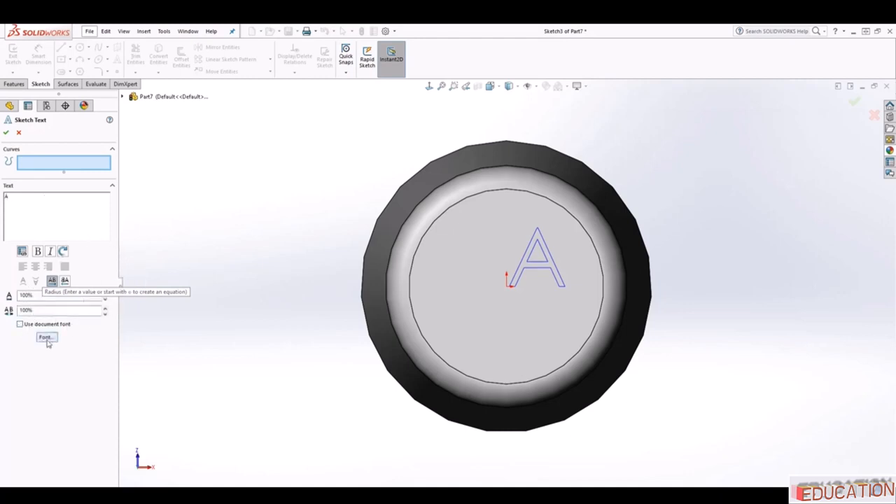
click(46, 337)
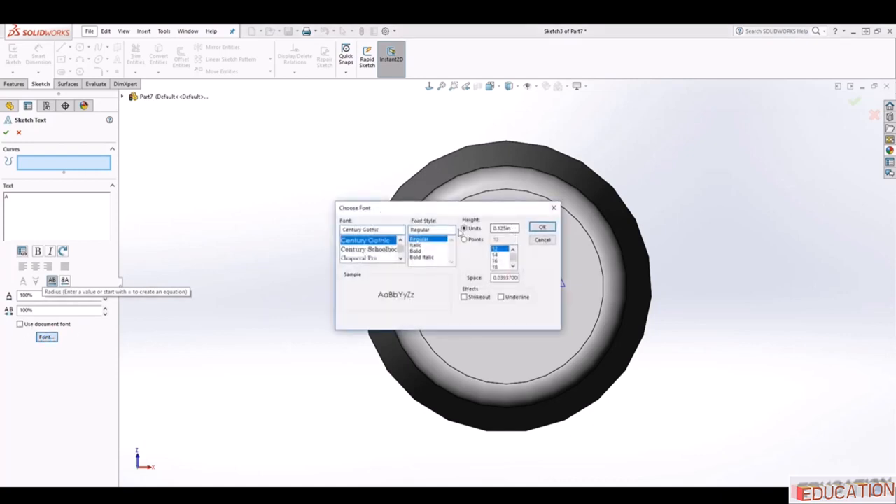
drag(513, 228, 495, 228)
text(2)
key(Return)
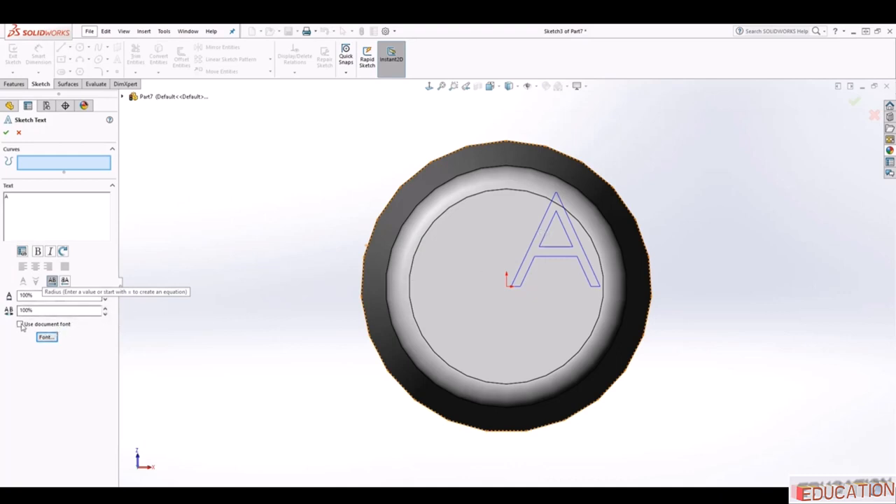
click(47, 338)
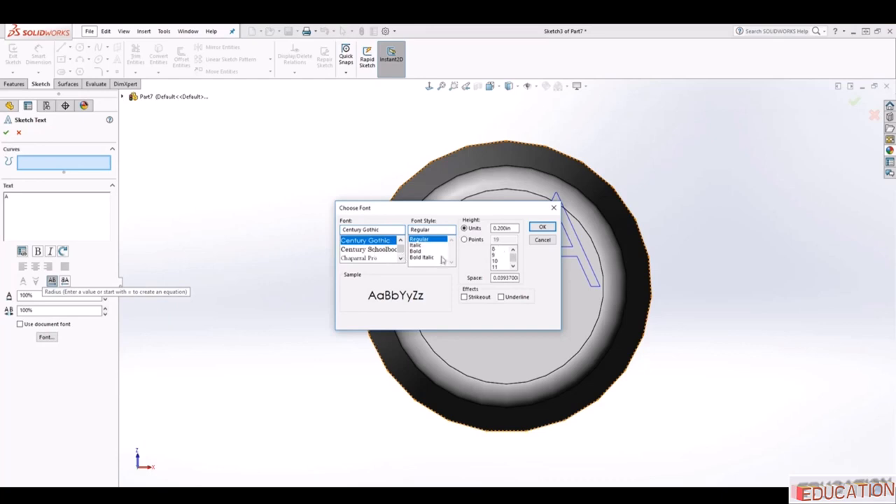
click(537, 229)
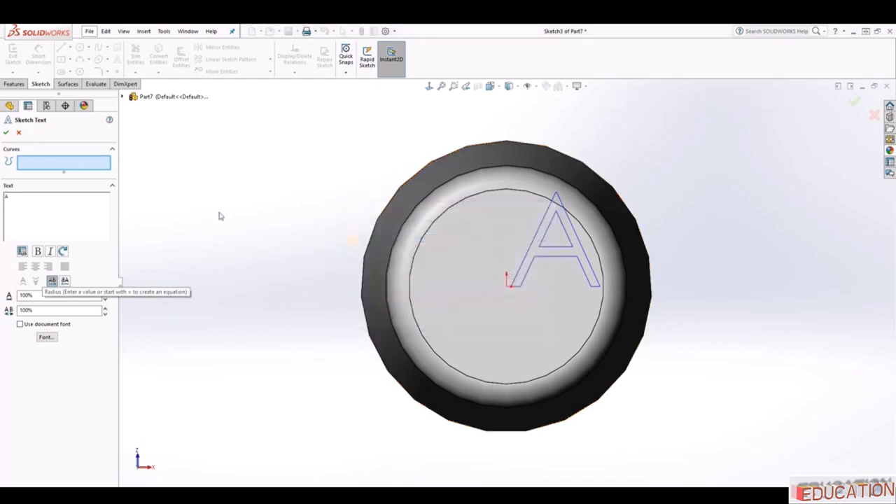
click(7, 133)
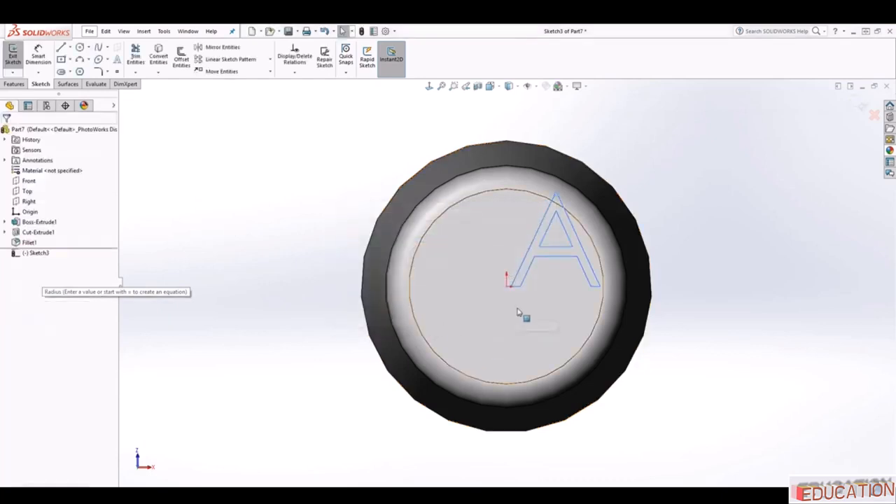
Move the letter A so it sits roughly centred over the origin on the end face.
drag(548, 251, 503, 287)
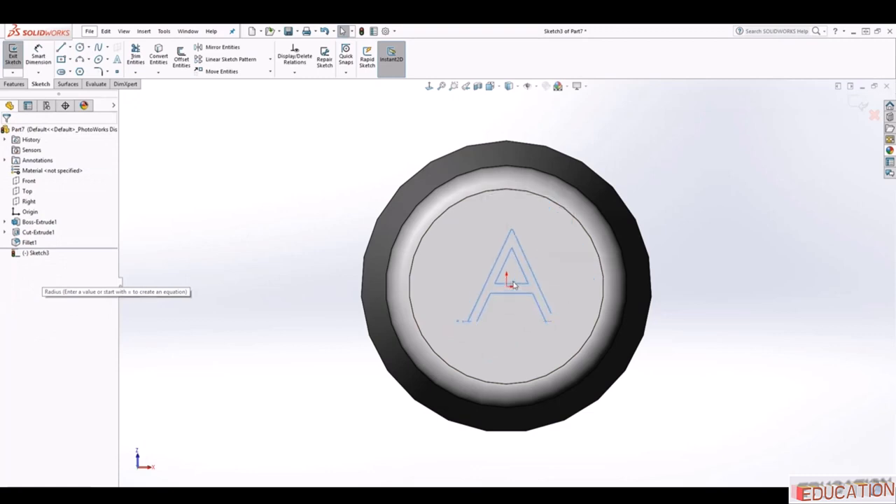
click(510, 285)
drag(512, 284, 515, 283)
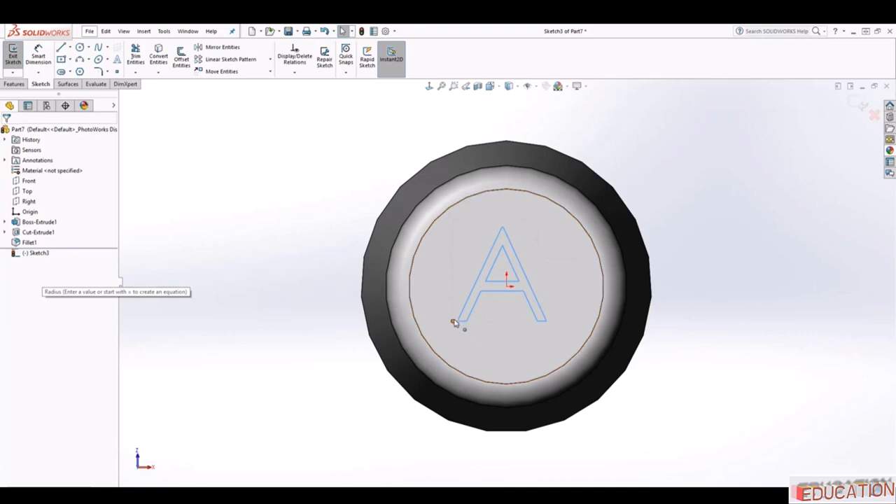
Dimension the horizontal distance from the origin to the text's anchor point and set it to .12 in.
click(43, 59)
click(507, 287)
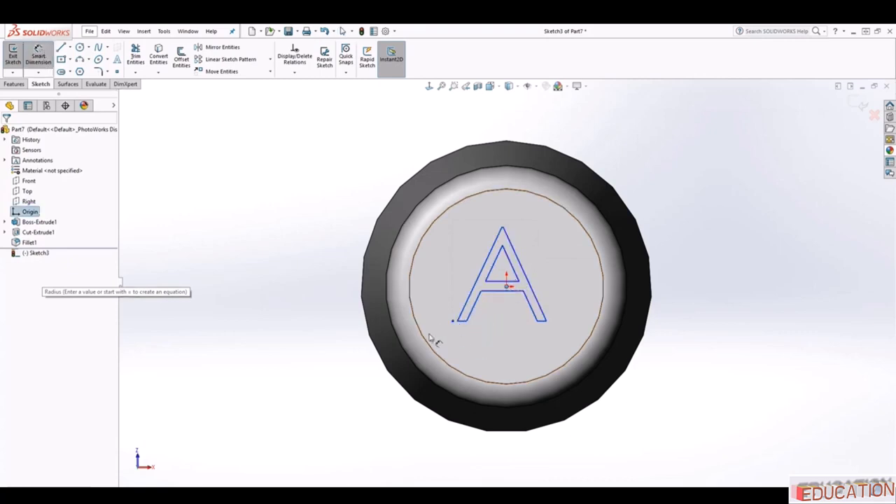
click(454, 323)
click(482, 445)
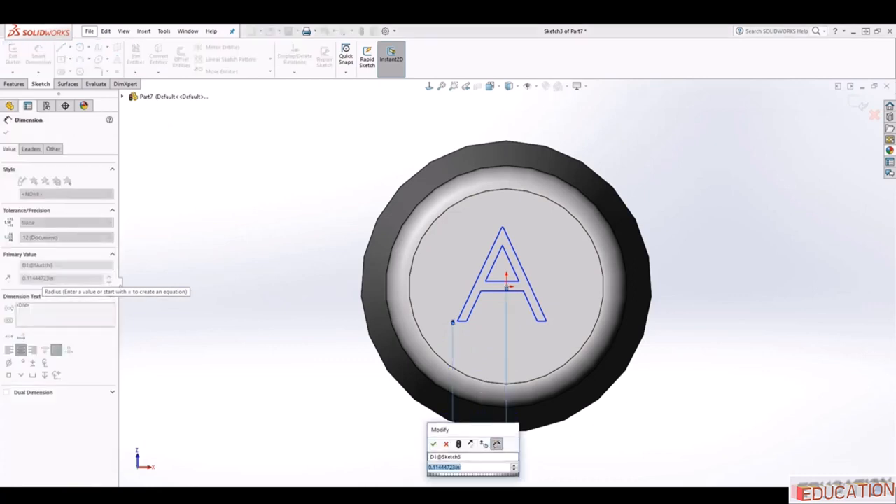
text(.12)
key(Return)
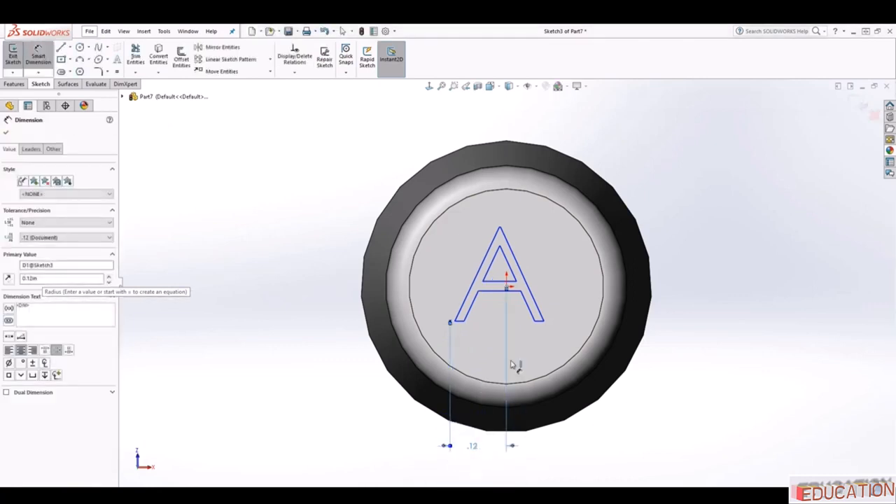
Try an aligned dimension between the origin and the text's anchor point, and undo it together with the last horizontal distance change.
click(507, 289)
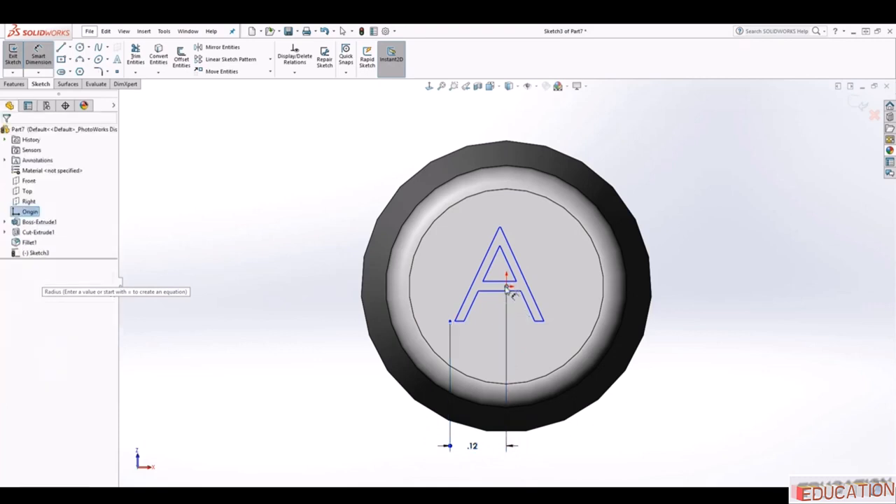
click(451, 322)
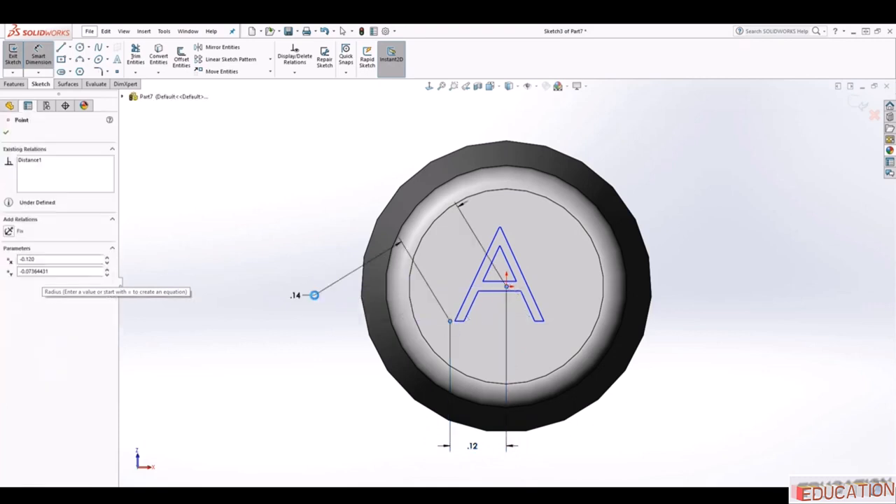
click(315, 296)
key(Return)
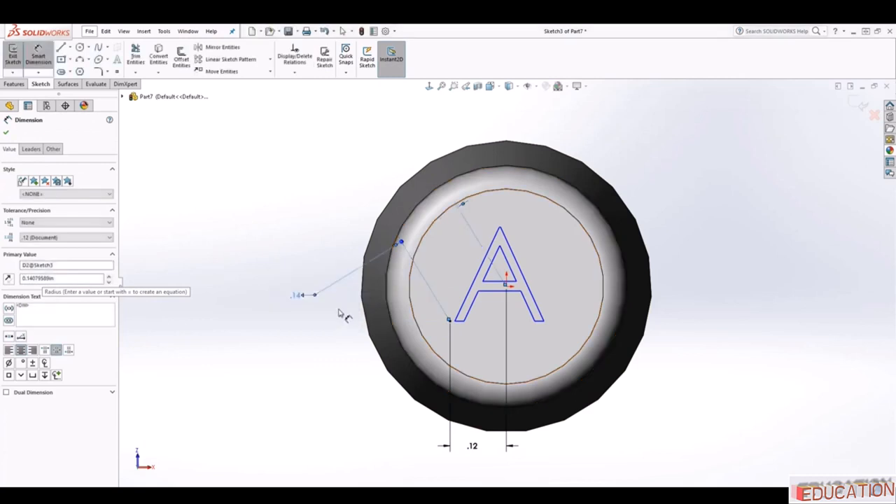
key(Escape)
key(ctrl+z)
key(ctrl+z)
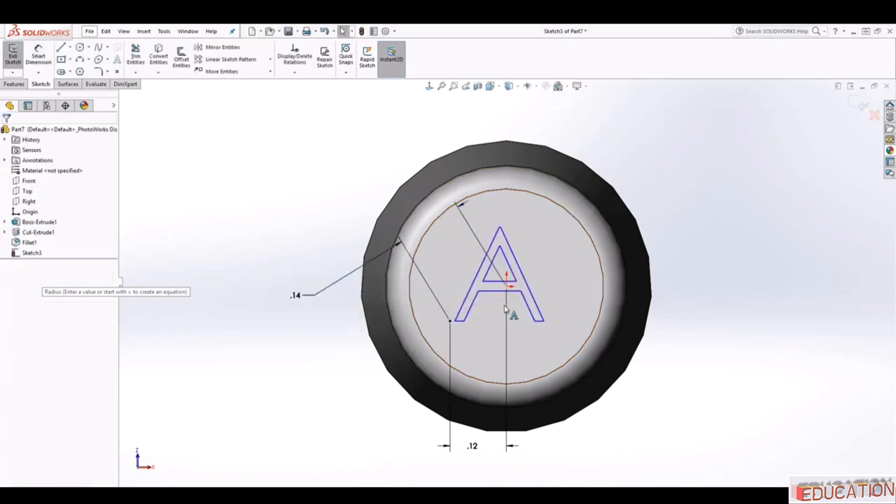
Dimension the vertical distance from the origin to the letter's anchor point and set it to .15 in.
click(39, 56)
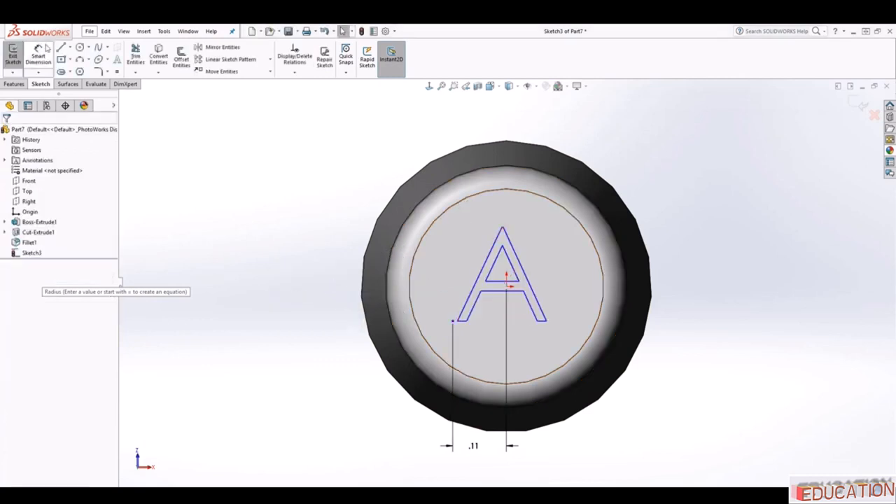
click(453, 324)
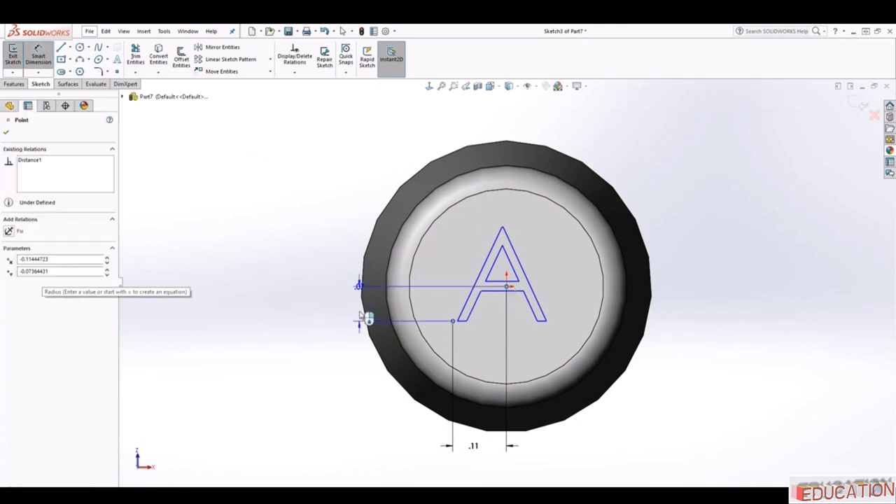
click(361, 315)
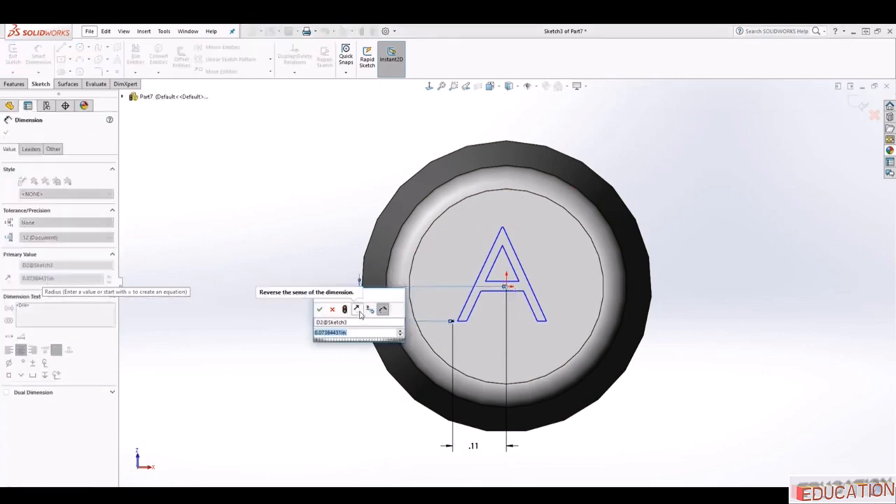
text(15)
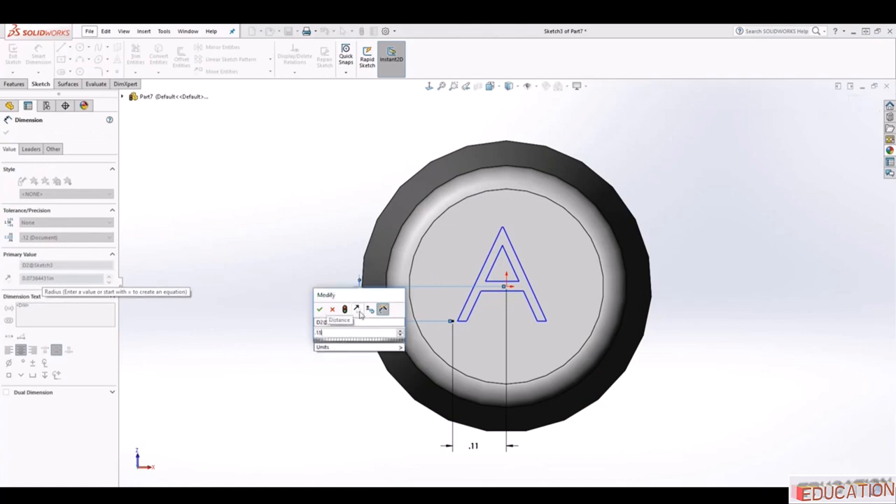
key(Return)
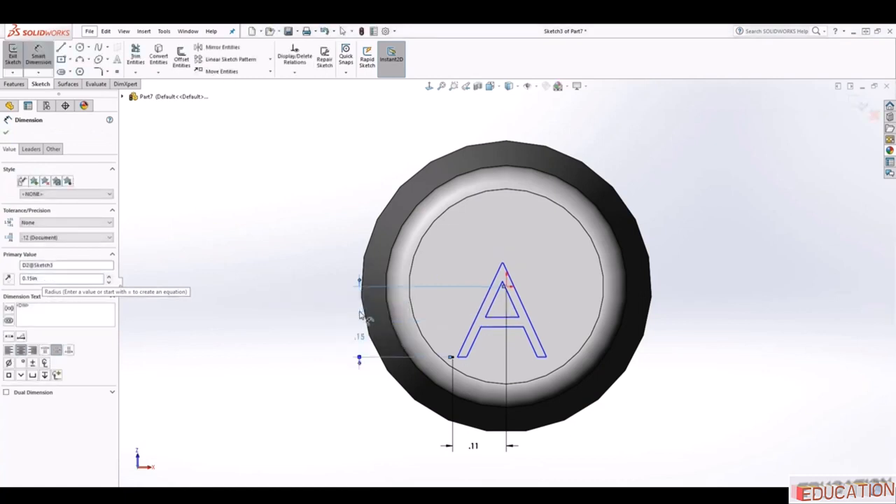
Undo the vertical distance change and move that dimension outward, clear of the cylinder's outline.
key(ctrl+z)
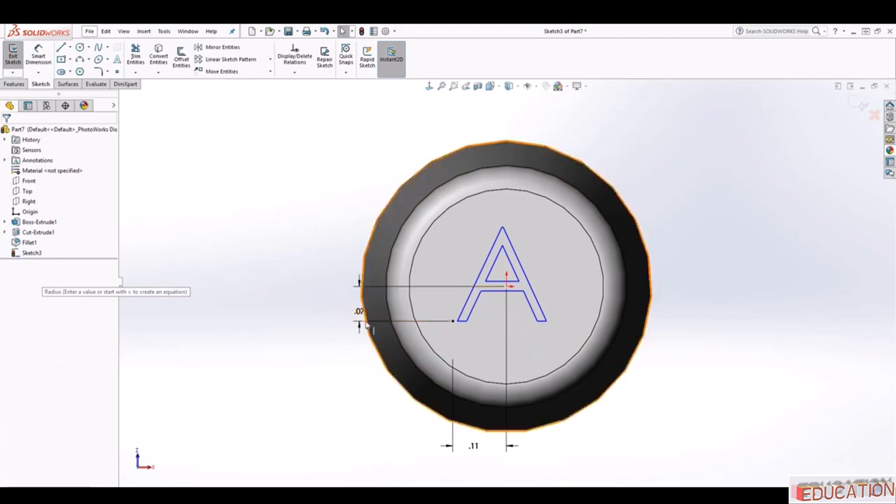
drag(360, 314, 336, 317)
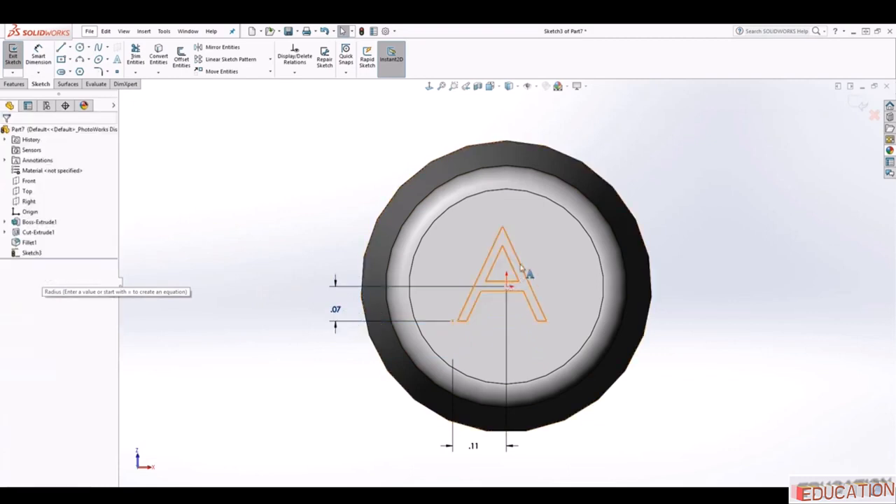
scroll(560, 371, up, 1)
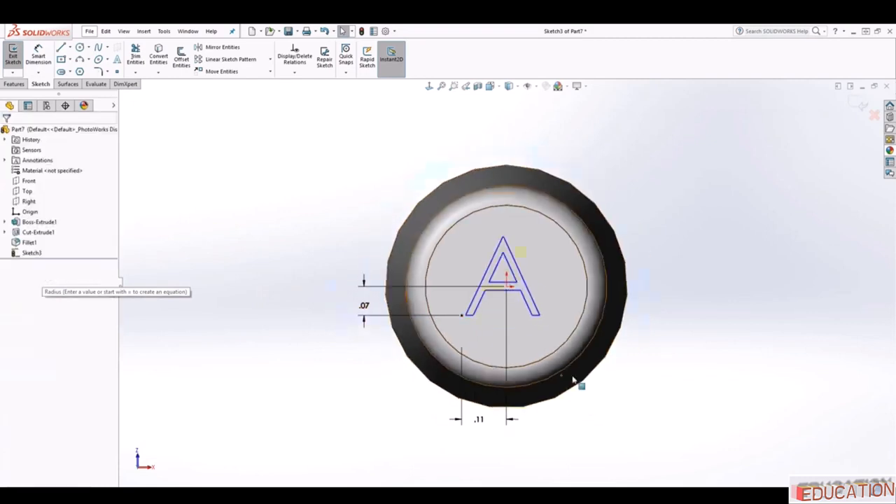
click(501, 290)
drag(503, 287, 492, 282)
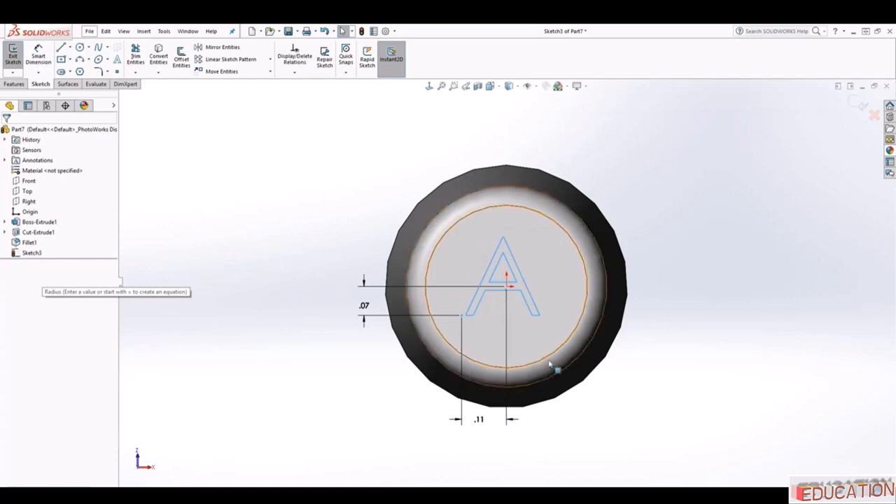
Exit the letter sketch to return to the part.
middle_drag(550, 366, 545, 304)
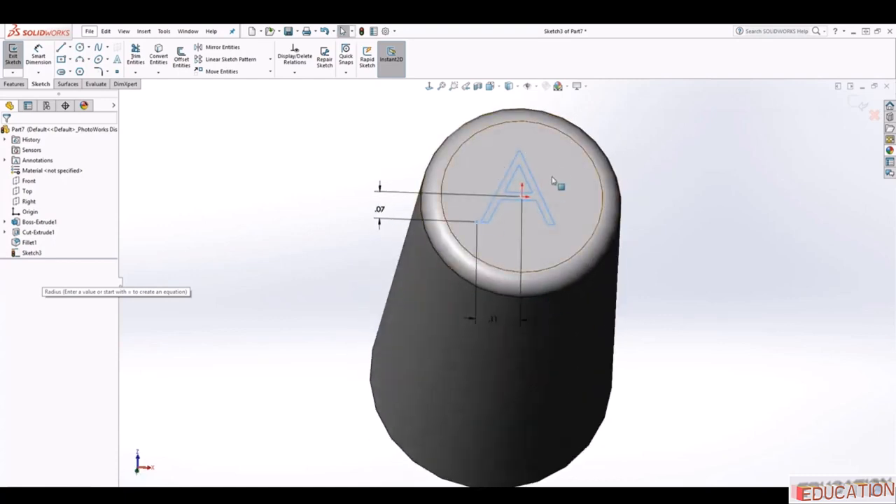
click(14, 84)
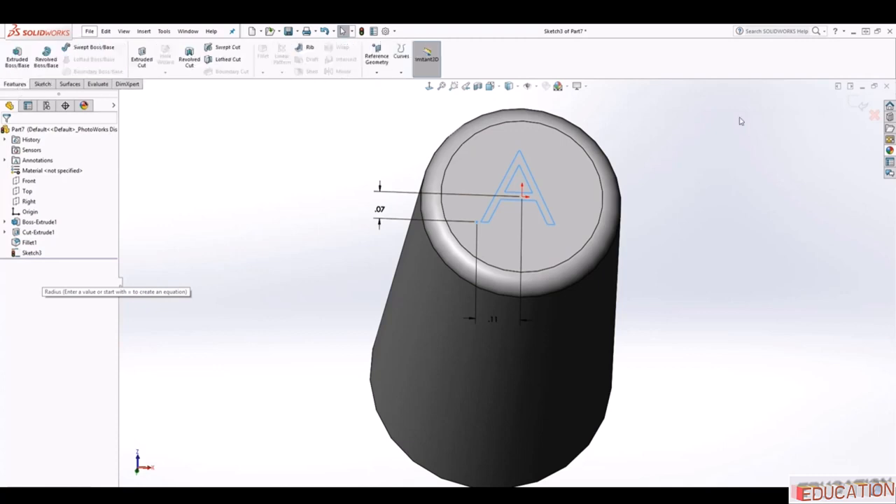
click(858, 107)
middle_drag(649, 270, 646, 245)
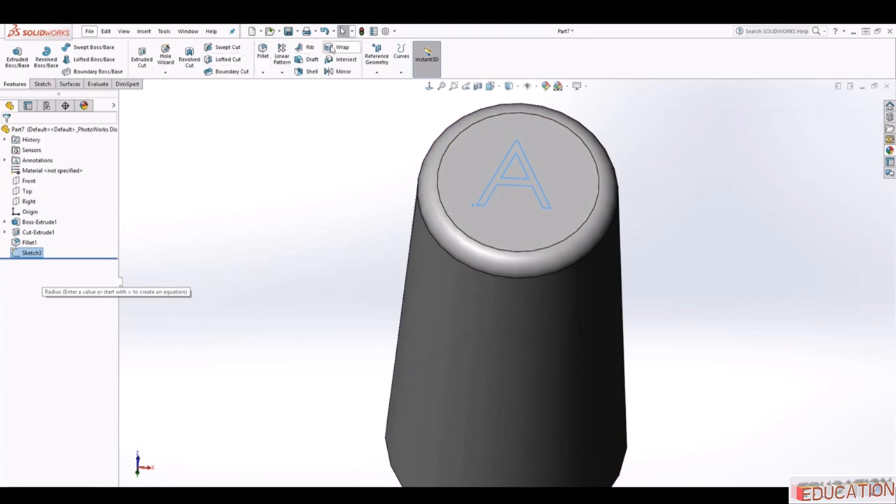
Start a Wrap feature with the letter A sketch as its source sketch.
click(334, 47)
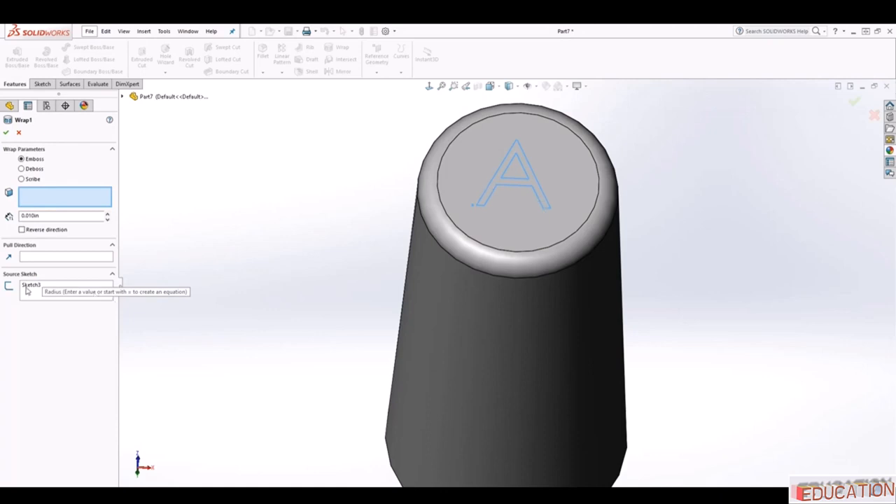
key(Escape)
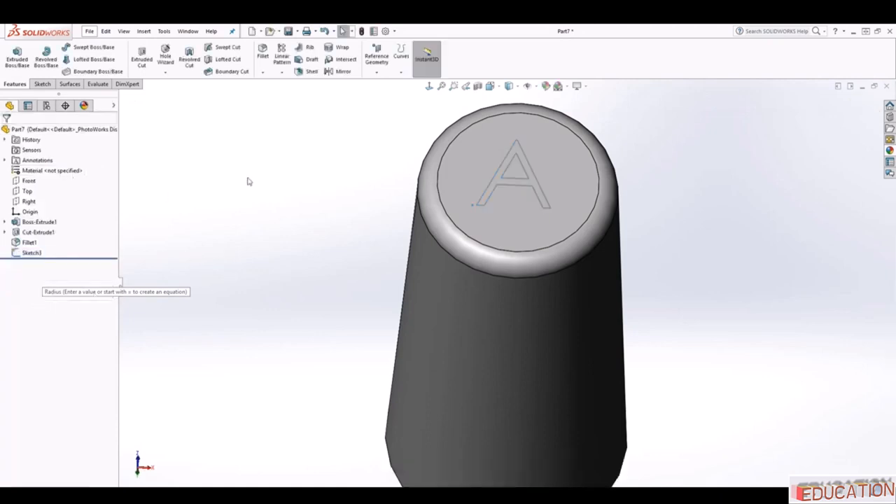
click(341, 49)
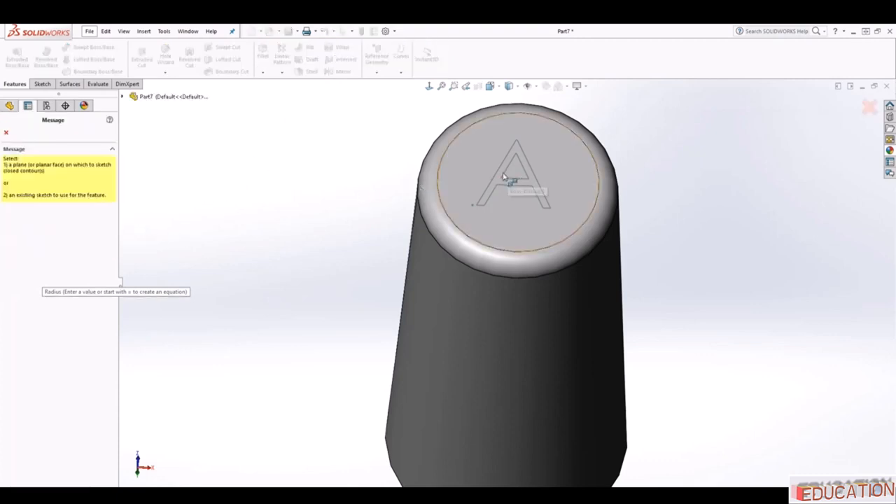
click(123, 97)
click(159, 220)
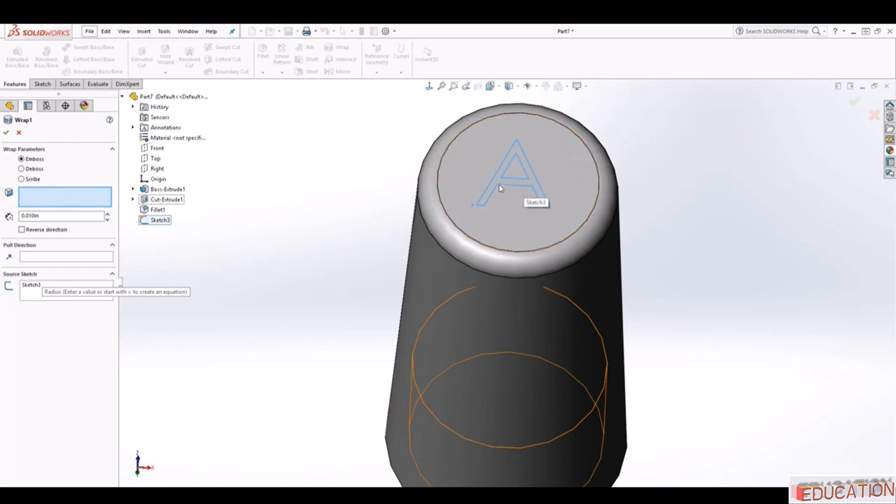
click(481, 163)
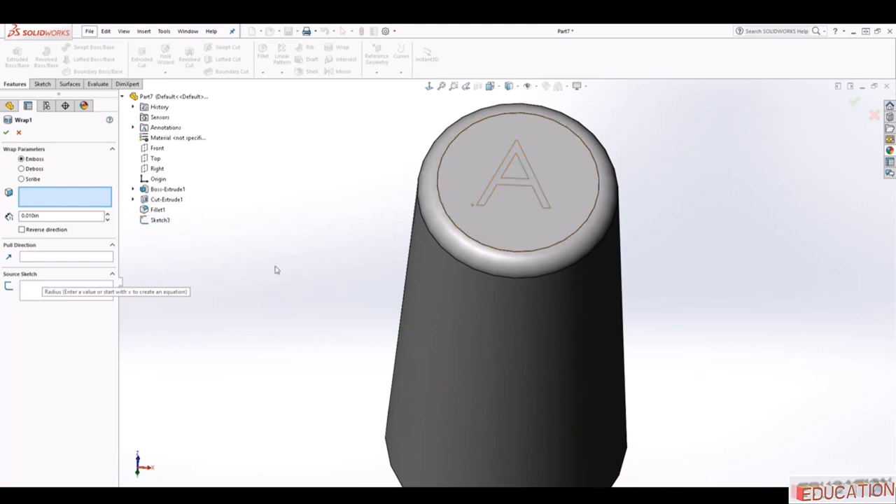
click(36, 293)
click(160, 221)
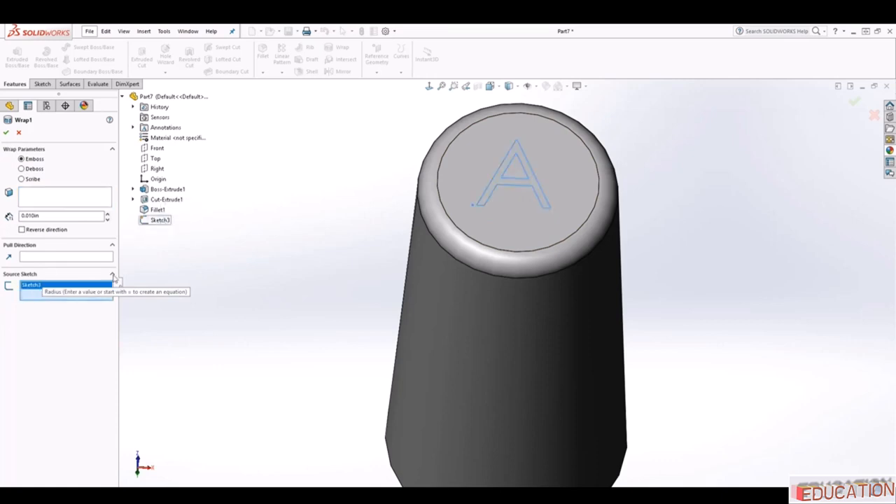
Choose the flat end face as the wrap face and emboss the letter A with a 0.010 in thickness.
click(49, 204)
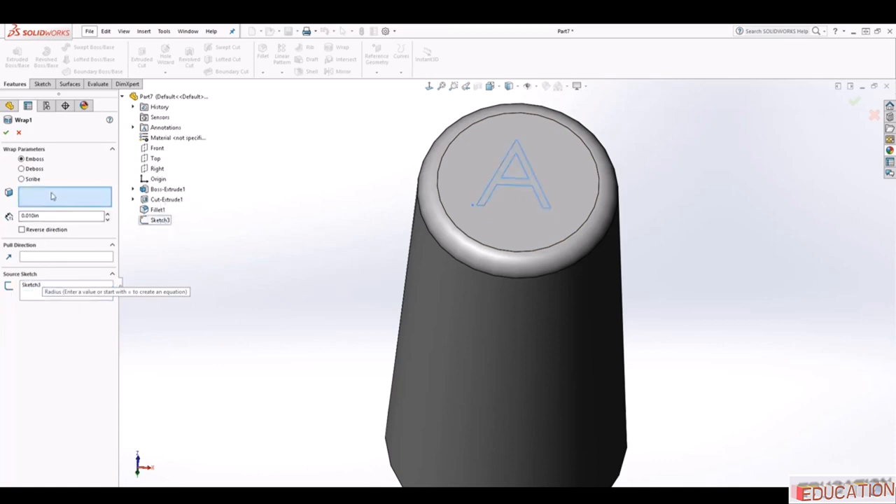
click(482, 158)
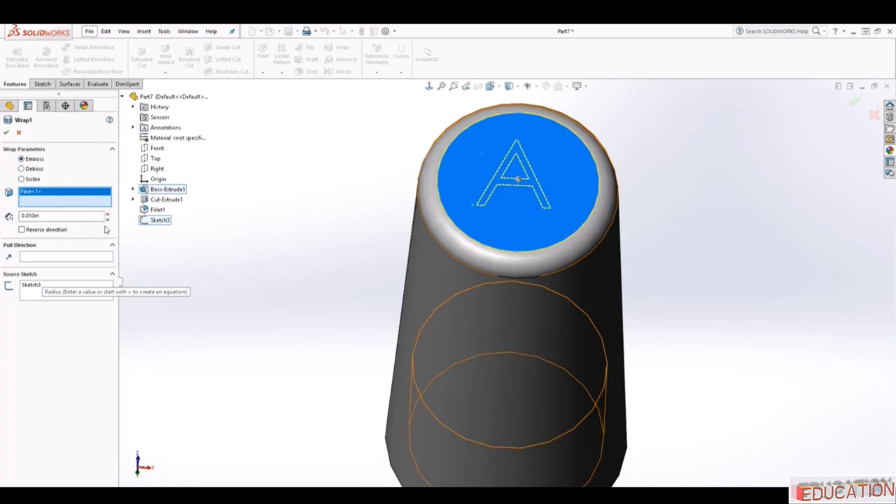
middle_drag(245, 295, 364, 249)
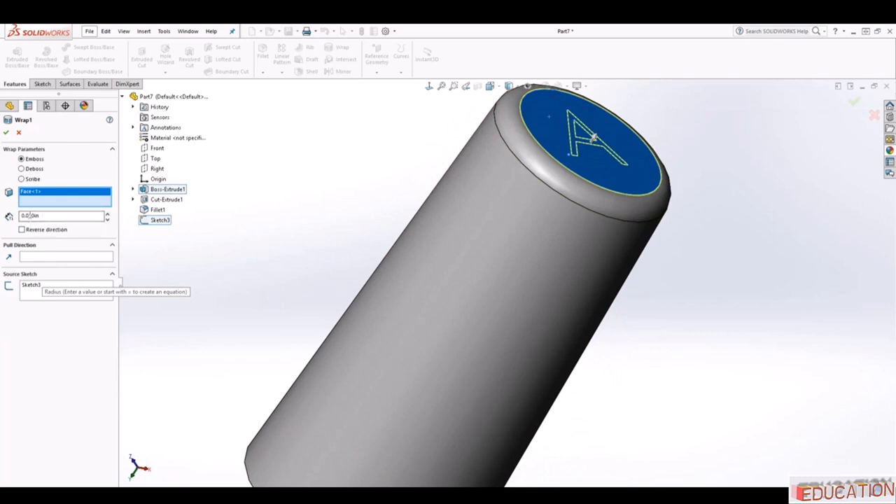
click(7, 132)
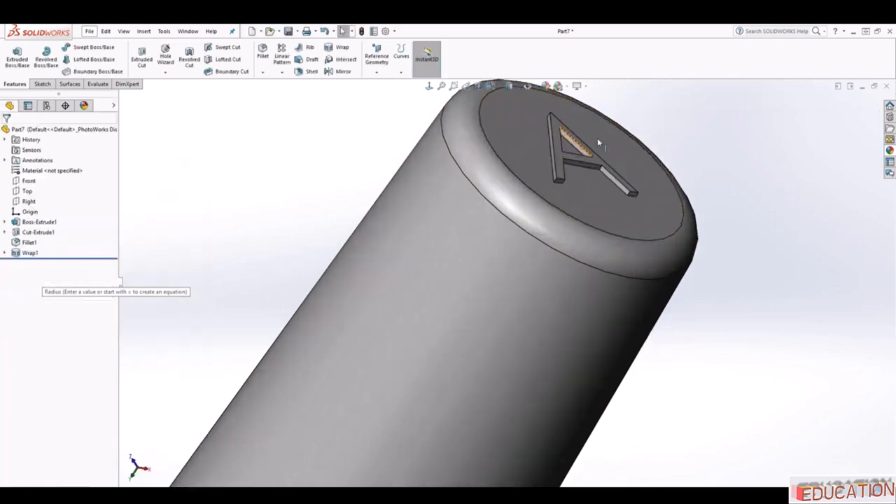
middle_drag(597, 138, 558, 279)
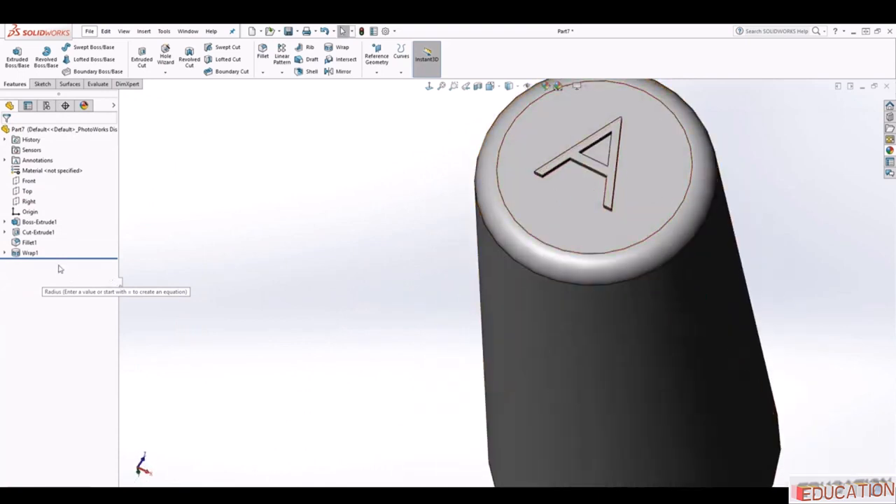
Edit the letter's wrap feature to use Deboss, and inspect the recessed letter on the end face.
right_click(28, 253)
click(29, 226)
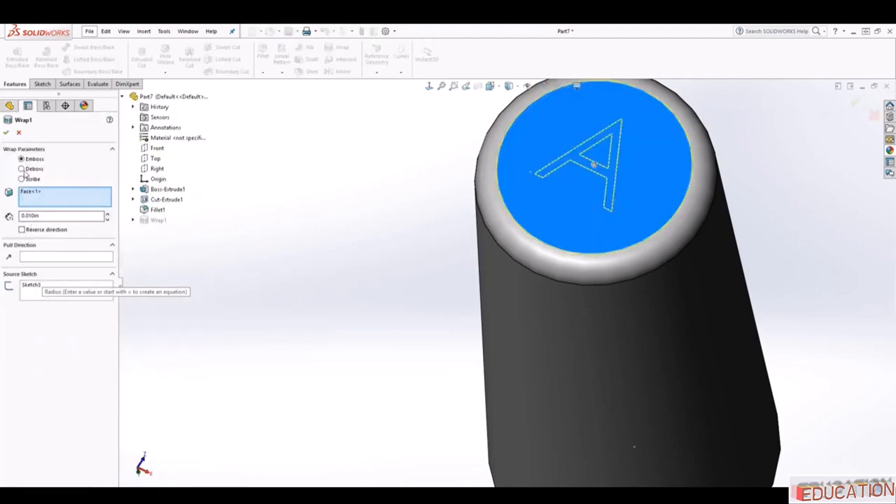
click(23, 169)
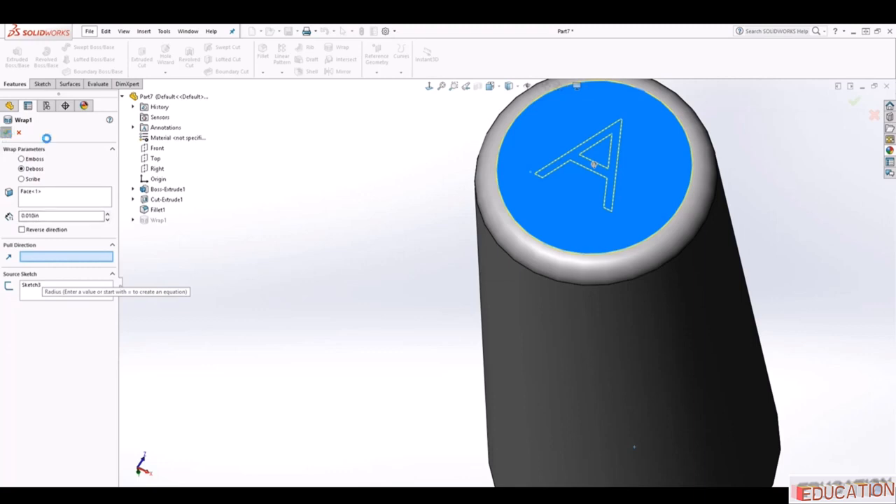
click(6, 133)
scroll(562, 215, up, 3)
scroll(562, 213, down, 3)
middle_drag(576, 296, 585, 266)
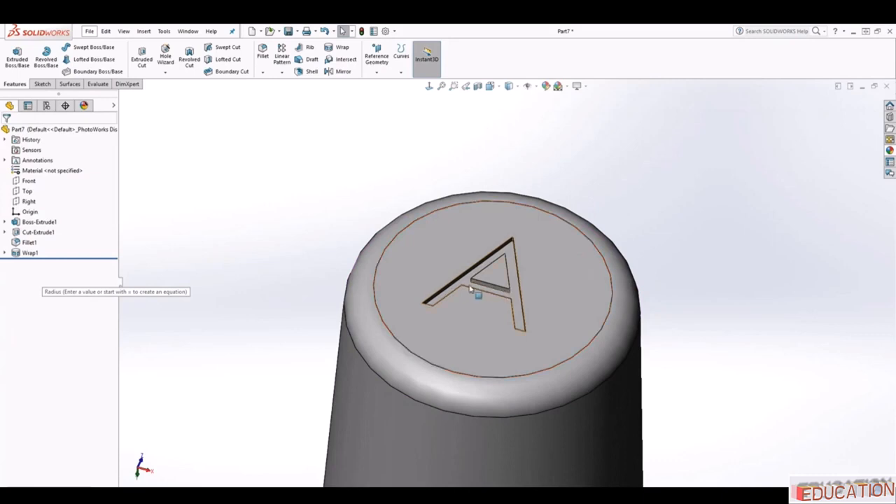
scroll(474, 290, down, 3)
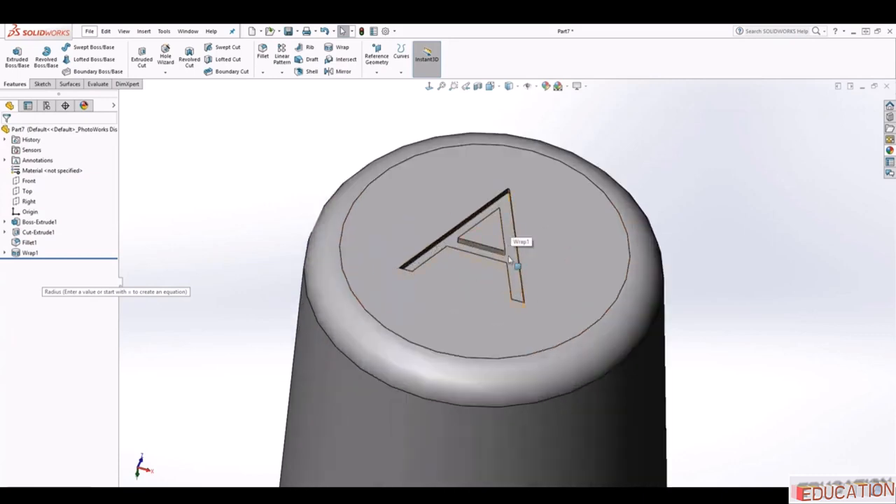
Edit the letter's wrap feature to use Scribe, and inspect the outlined letter on the end face.
right_click(23, 254)
click(31, 225)
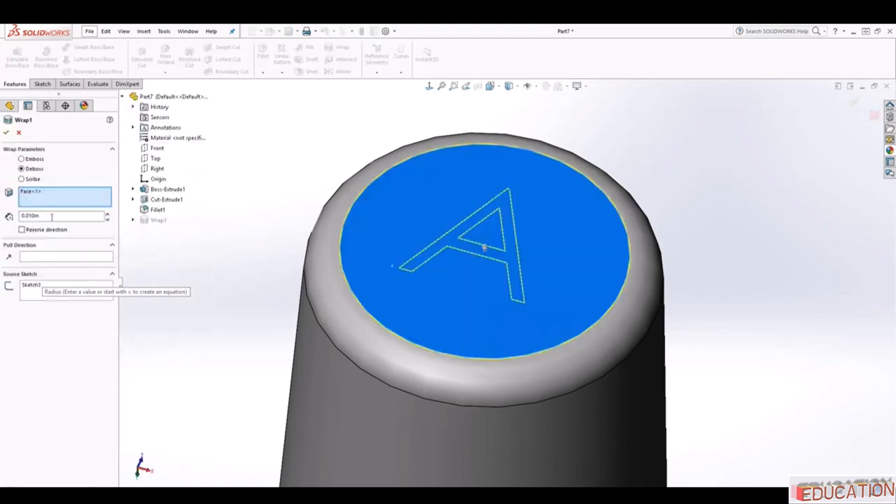
click(22, 179)
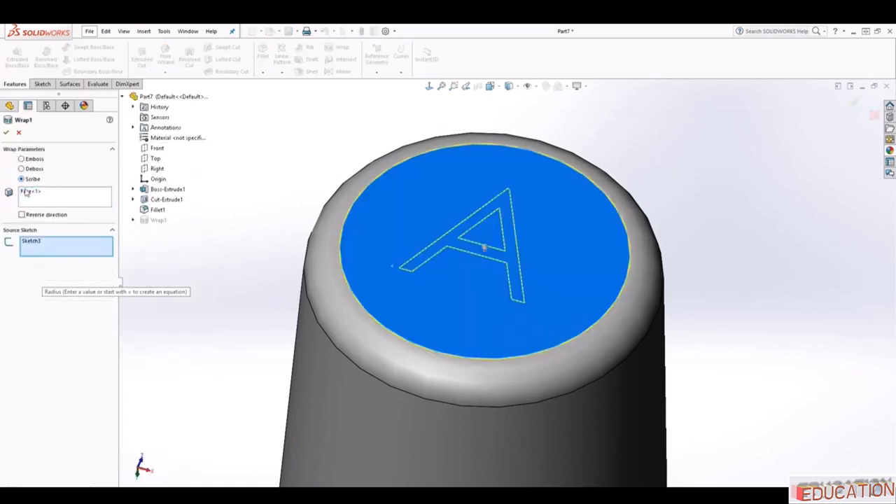
click(7, 133)
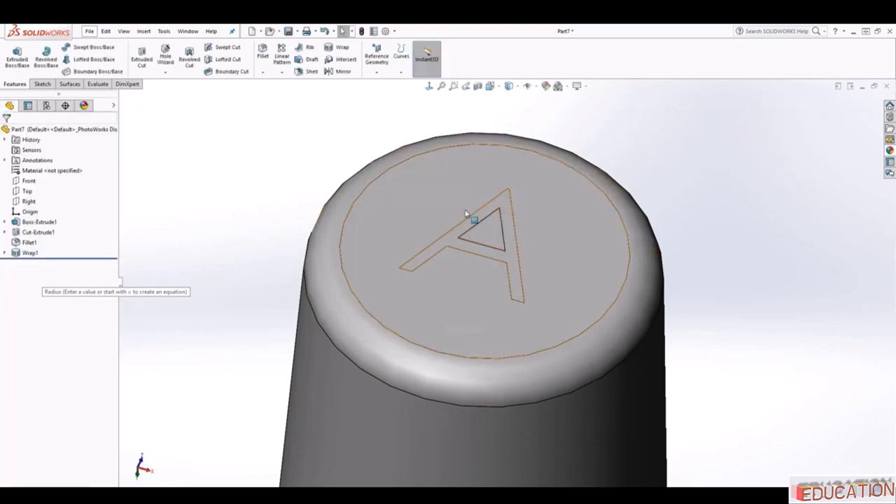
middle_drag(573, 326, 596, 371)
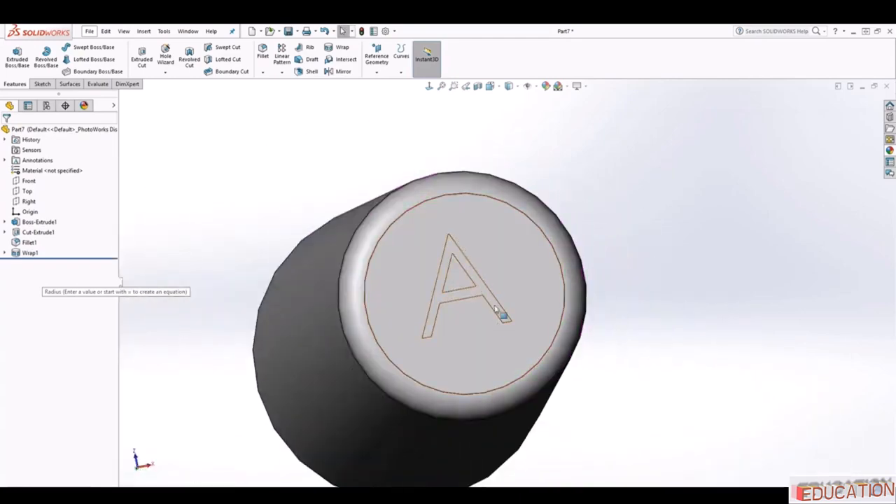
scroll(473, 358, up, 1)
middle_drag(472, 358, 476, 286)
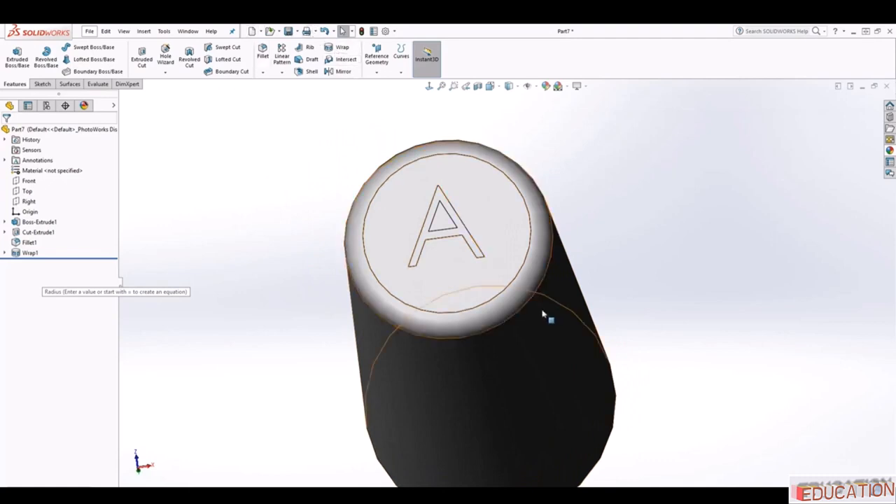
middle_drag(544, 315, 546, 221)
scroll(535, 344, up, 3)
scroll(535, 344, up, 5)
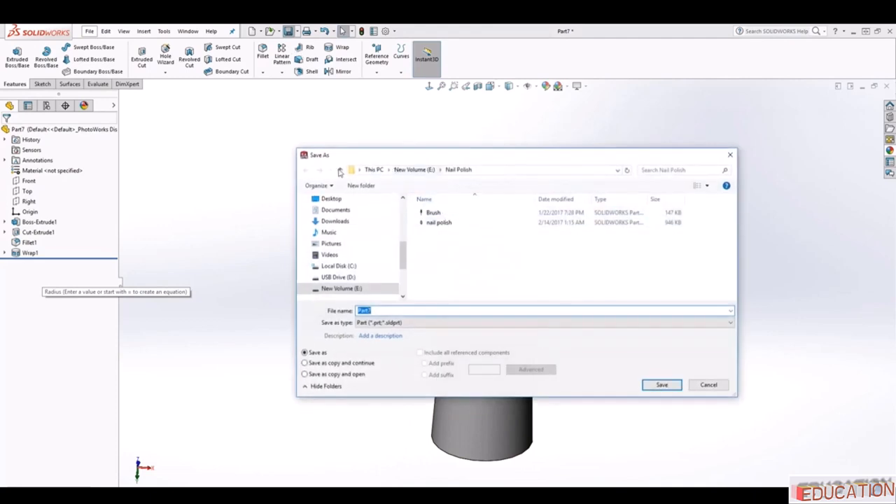
click(329, 209)
click(326, 199)
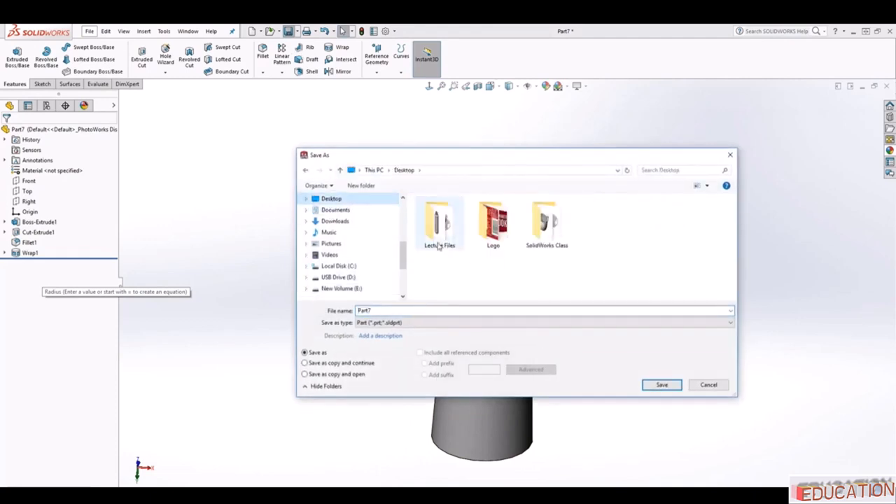
key(Escape)
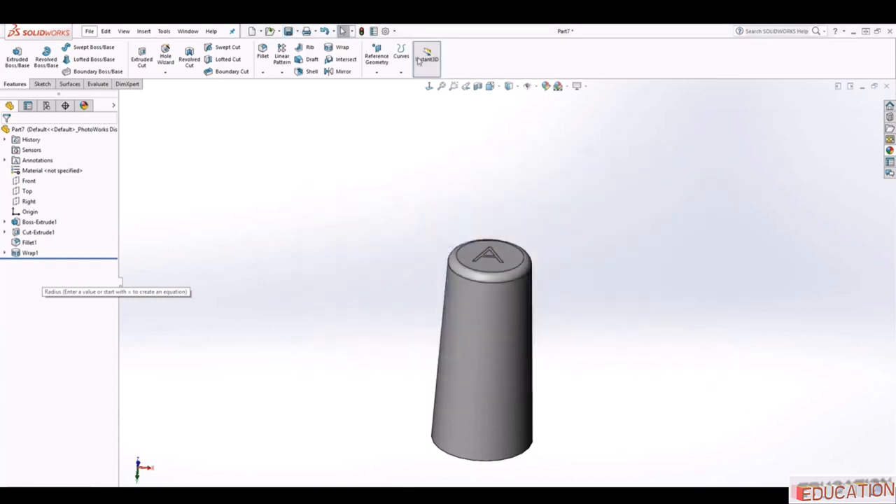
scroll(494, 435, down, 1)
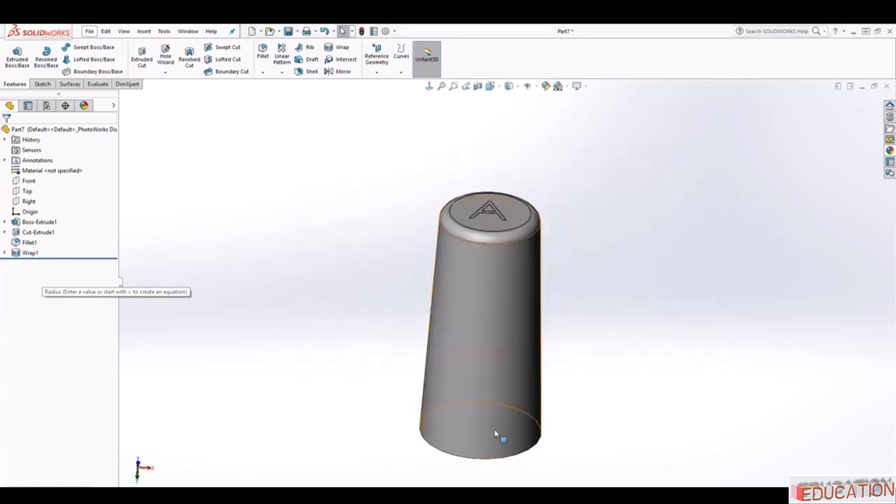
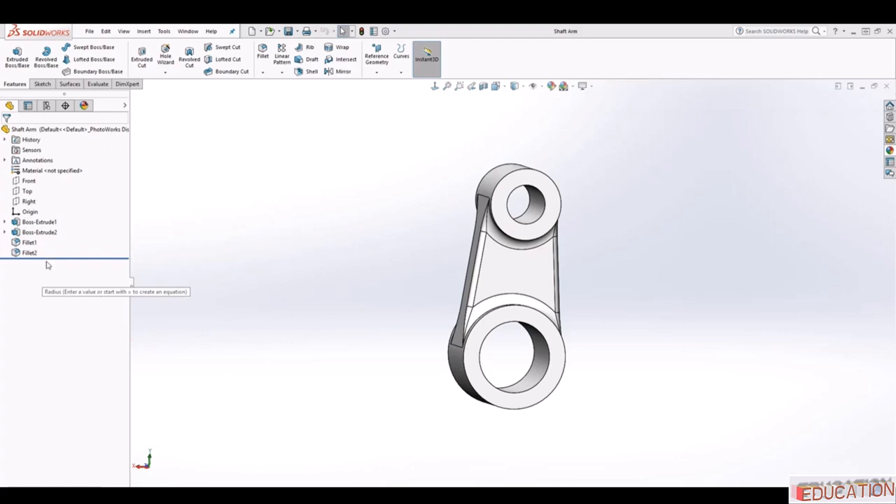
Edit the two-ring sketch of the first extrusion, facing its plane, and set the upper ring's inner diameter to 0.5 in.
click(5, 222)
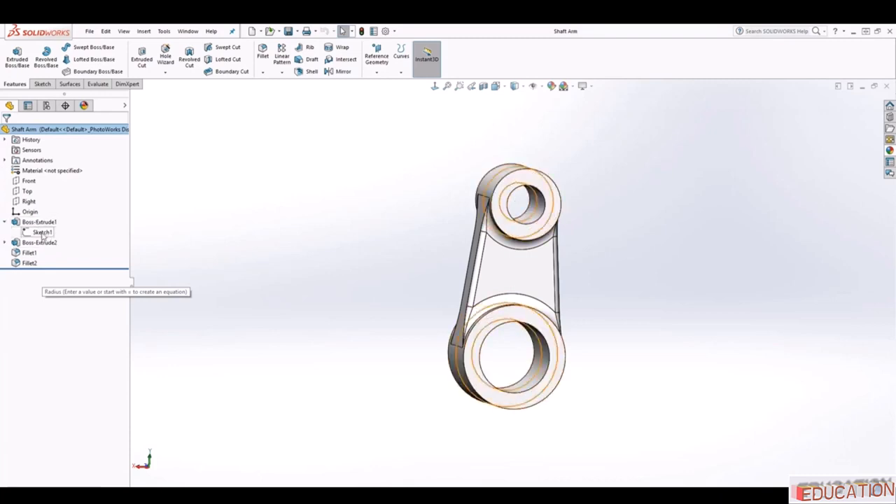
right_click(42, 234)
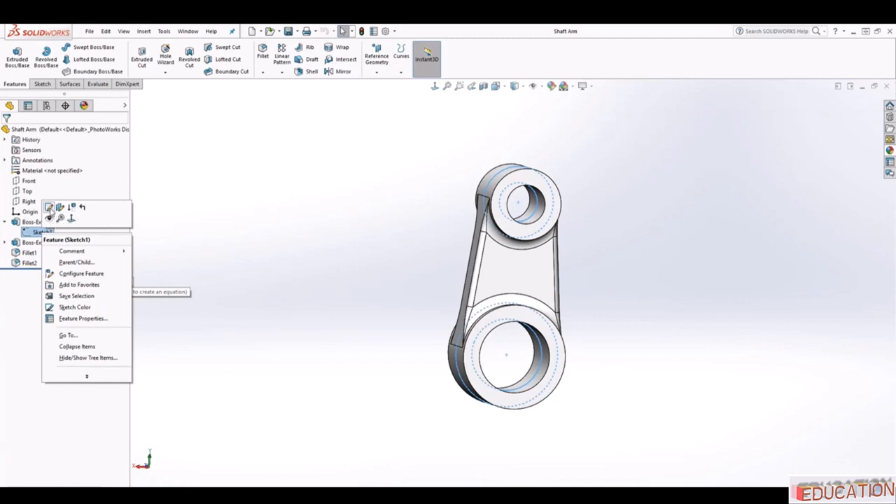
click(49, 208)
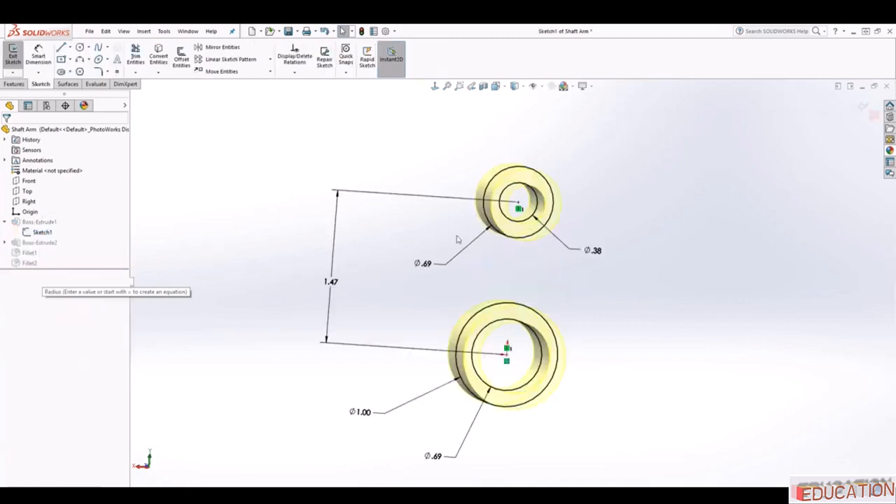
click(434, 87)
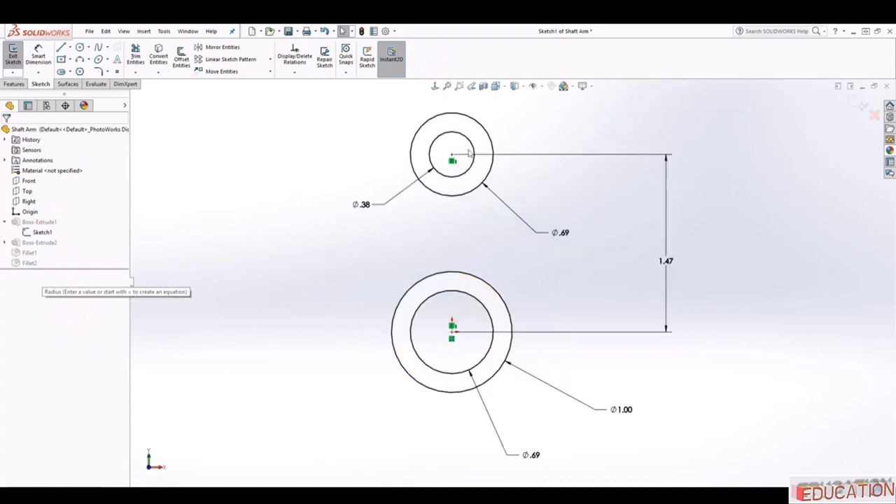
double_click(364, 204)
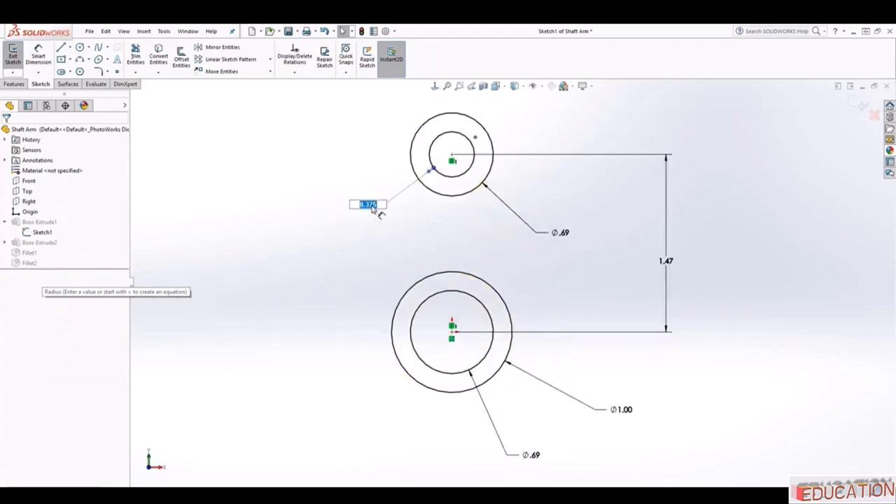
text(.5)
key(Return)
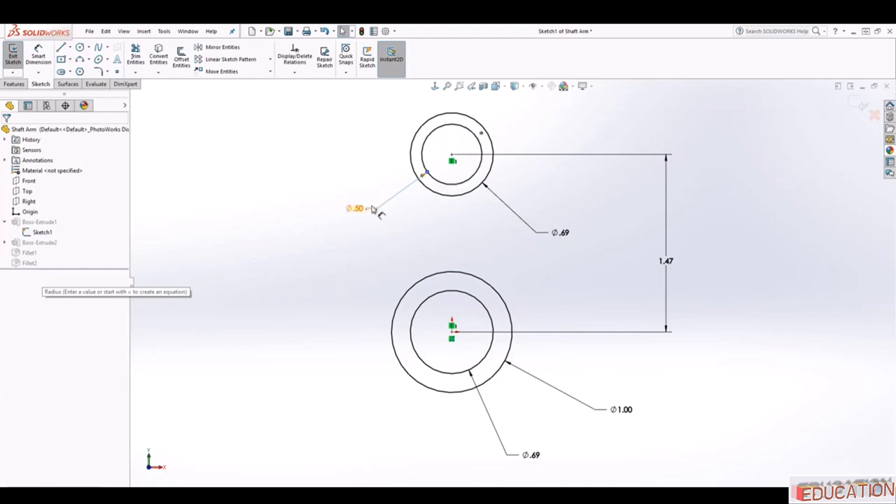
Set the upper ring's outer diameter to 0.7 in.
double_click(561, 235)
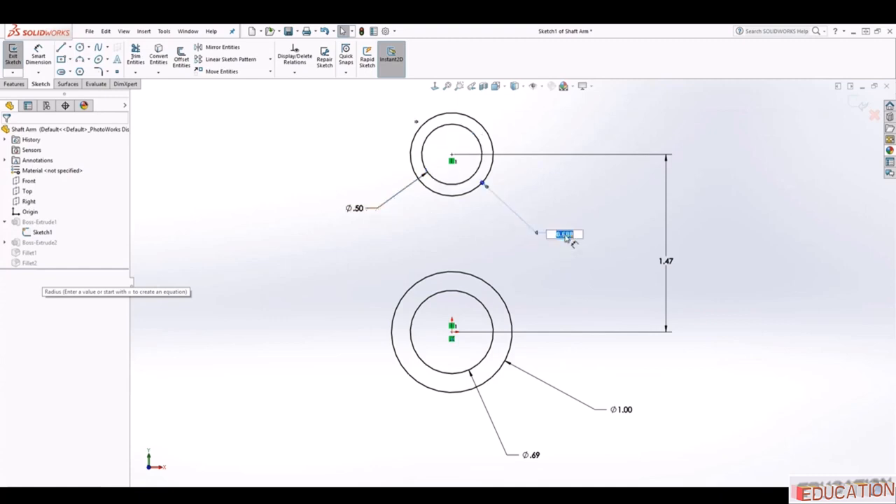
key(BackSpace)
text(.7)
key(Return)
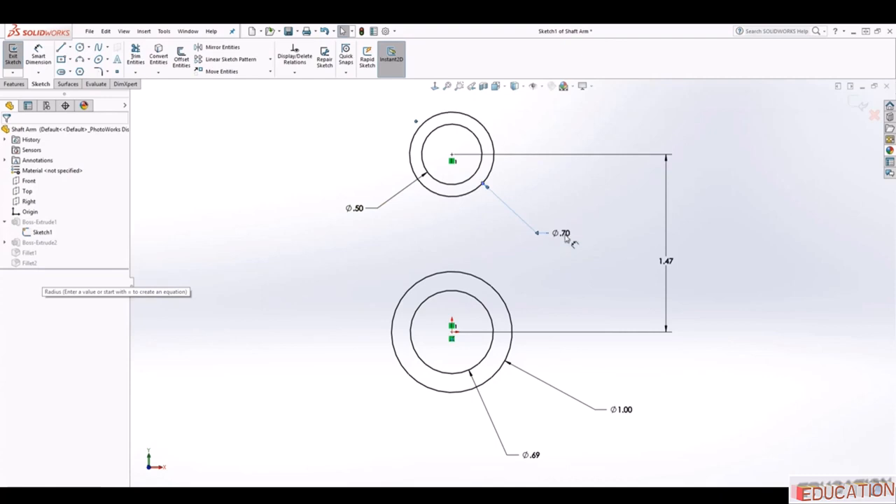
Set the centre distance between the two rings to 2 in, and exit the sketch to rebuild the arm.
double_click(671, 263)
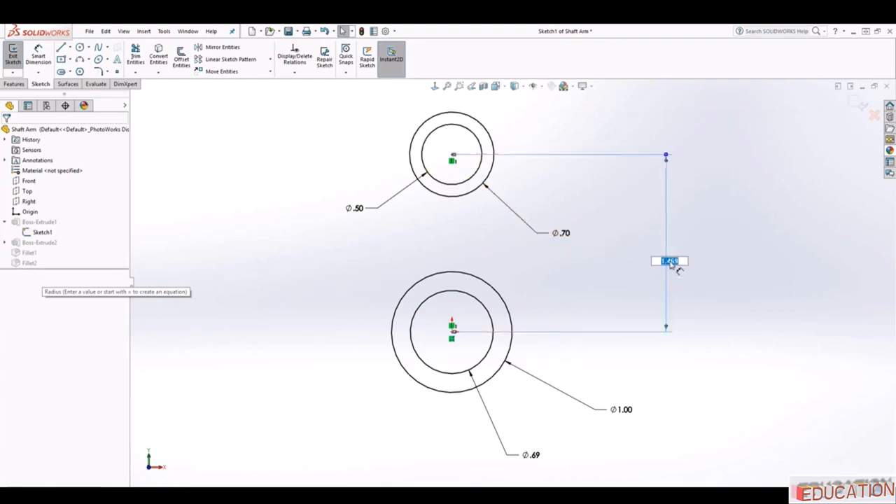
key(BackSpace)
text(2)
key(Return)
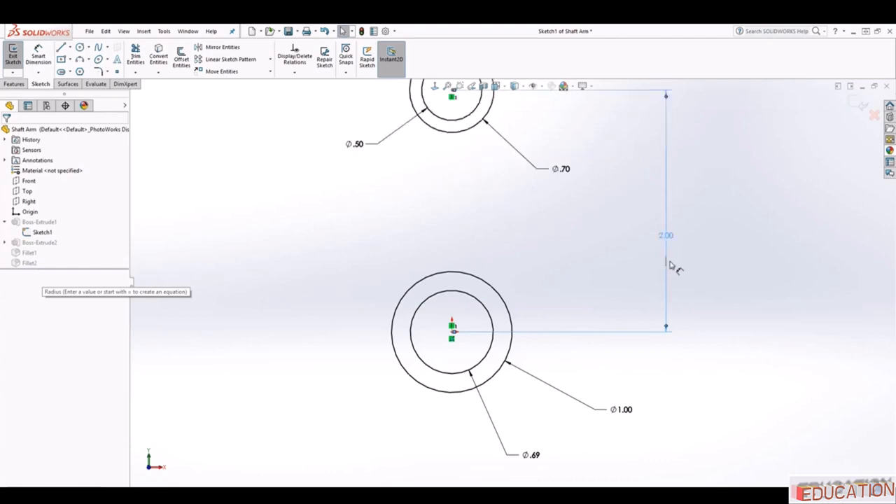
key(f)
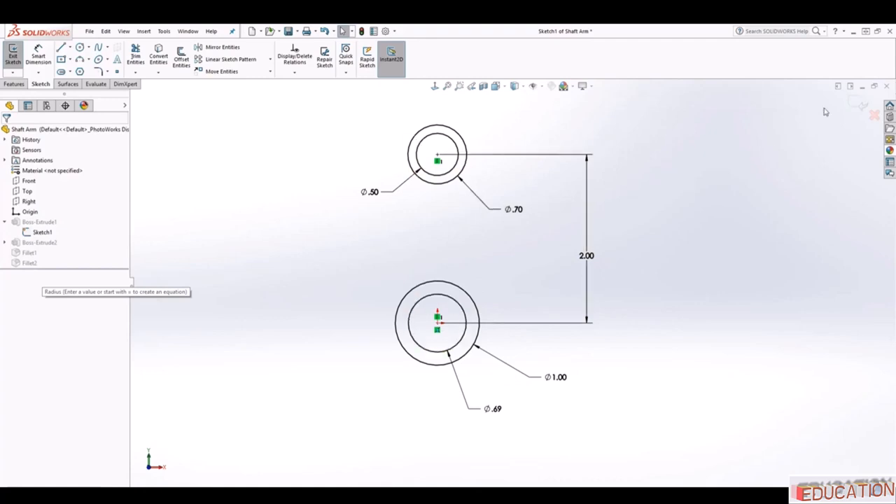
click(858, 105)
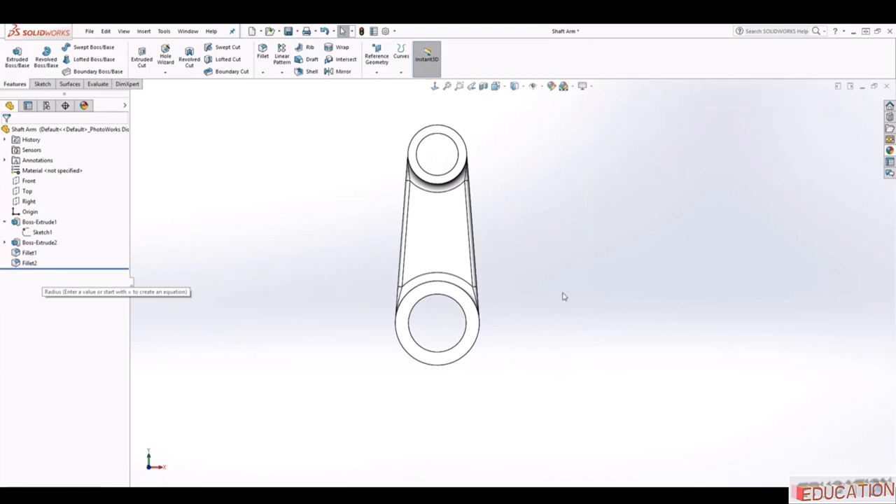
middle_drag(564, 297, 444, 203)
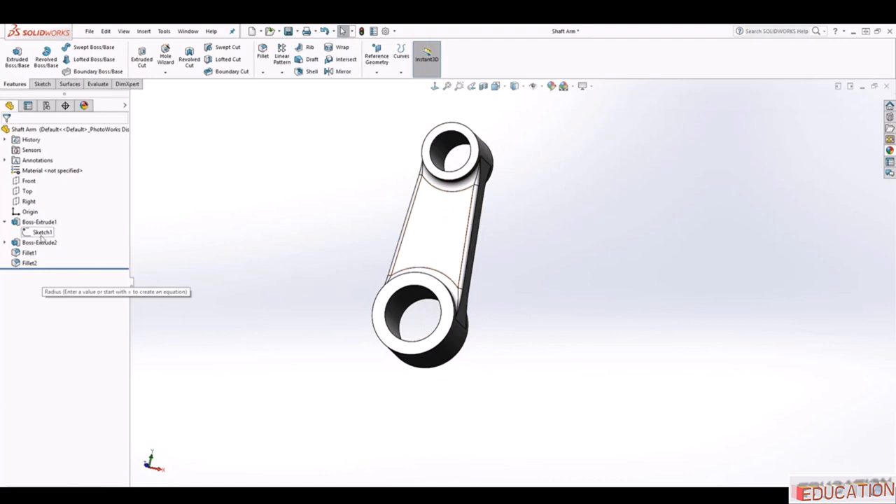
Highlight the sketch behind the connecting web's extrusion and inspect the shaft arm from another angle.
click(6, 242)
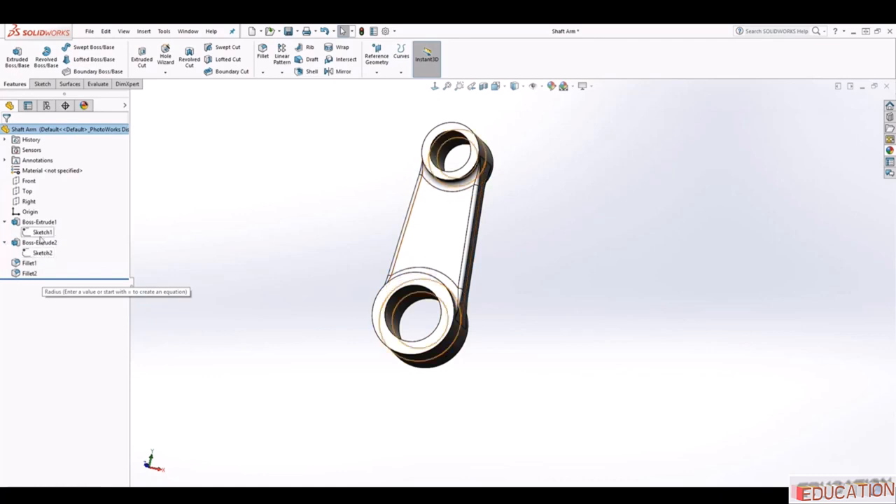
right_click(36, 255)
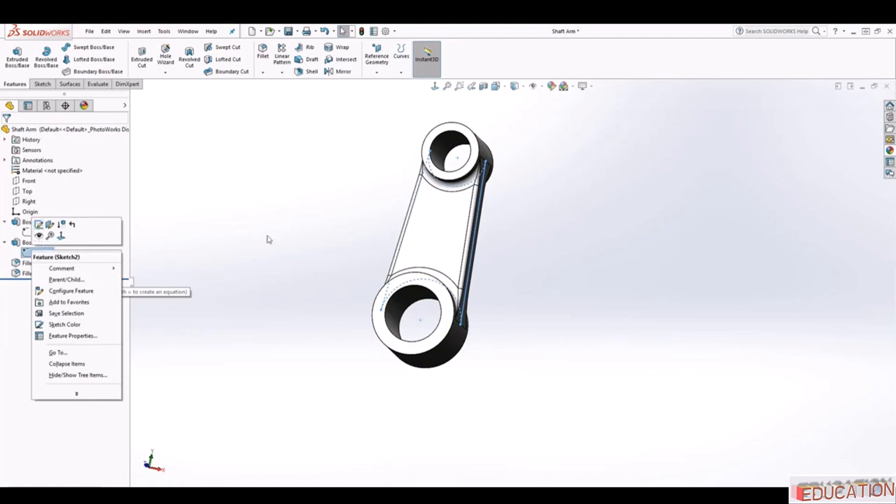
scroll(364, 204, up, 1)
mouse_move(400, 199)
middle_down()
mouse_move(435, 240)
mouse_move(424, 250)
middle_up()
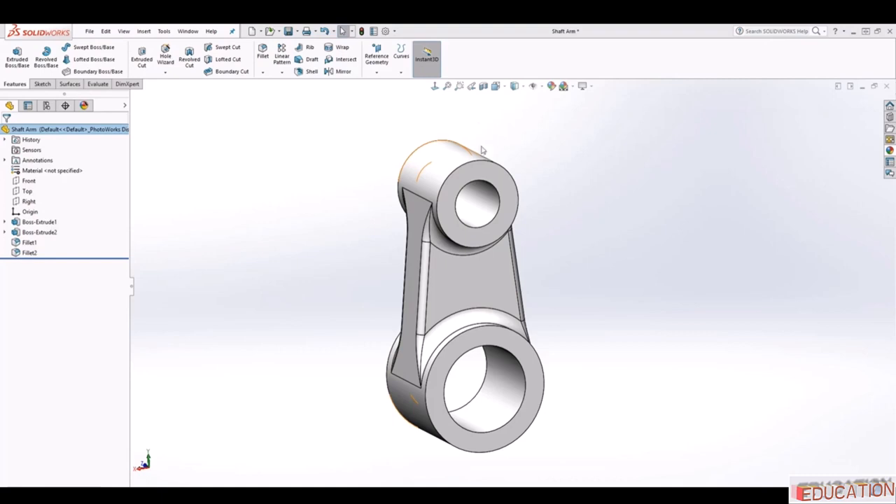
Show the source sketches of the ring extrusion and of the connecting web extrusion on the model.
click(5, 222)
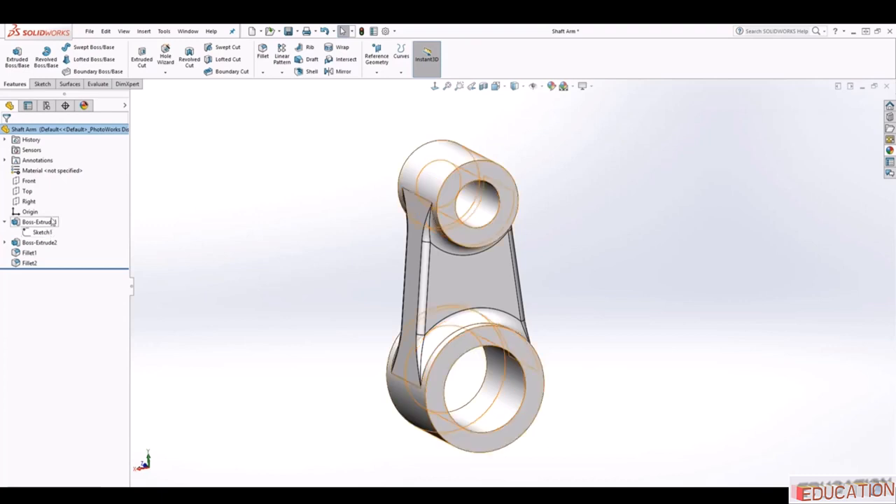
right_click(35, 235)
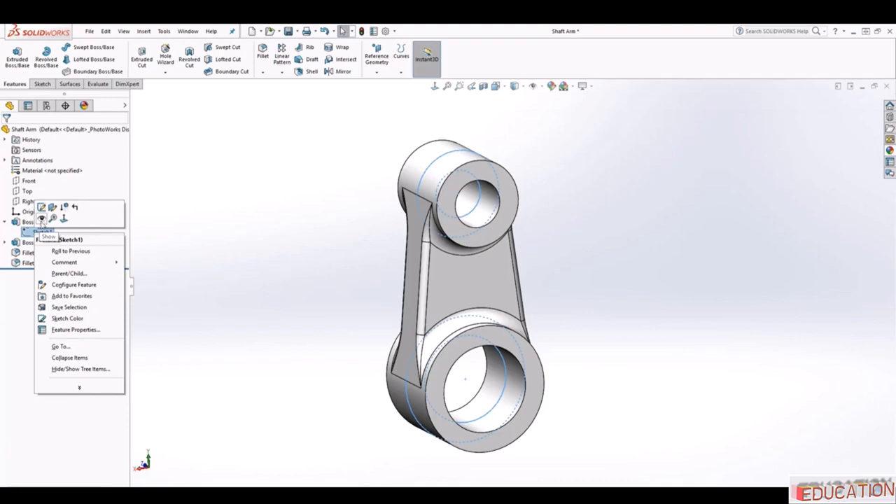
click(42, 219)
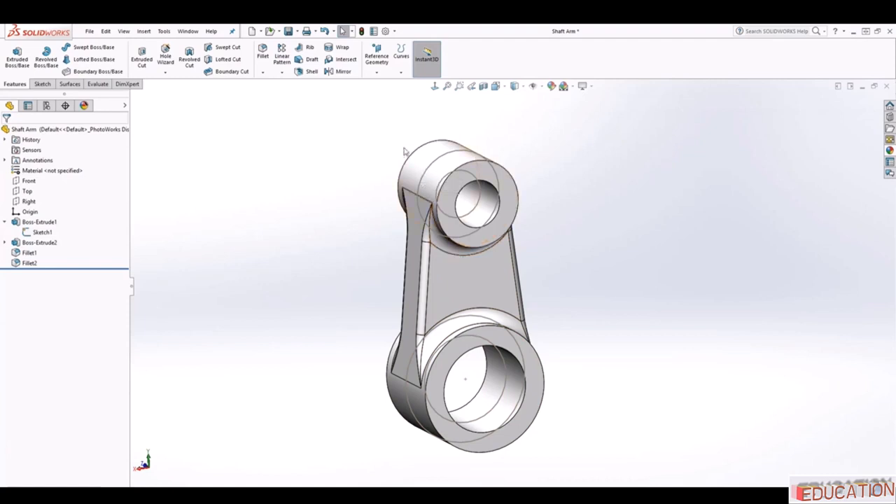
right_click(33, 237)
key(Escape)
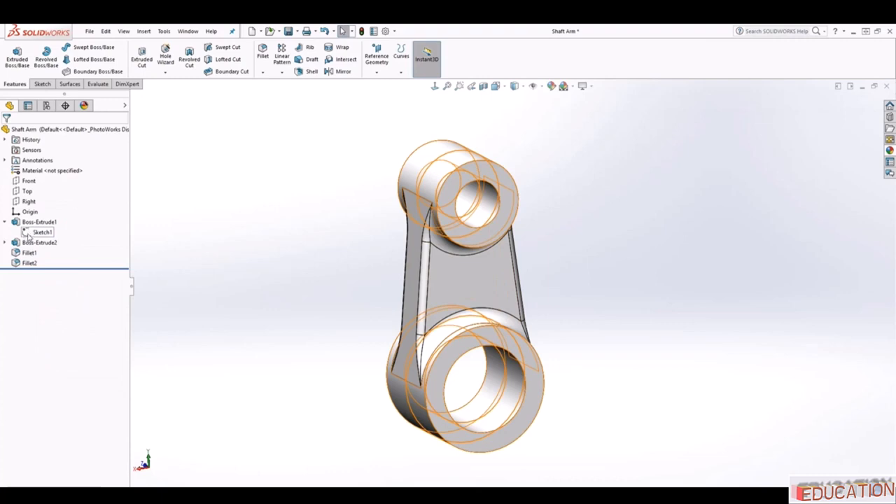
right_click(28, 231)
click(35, 219)
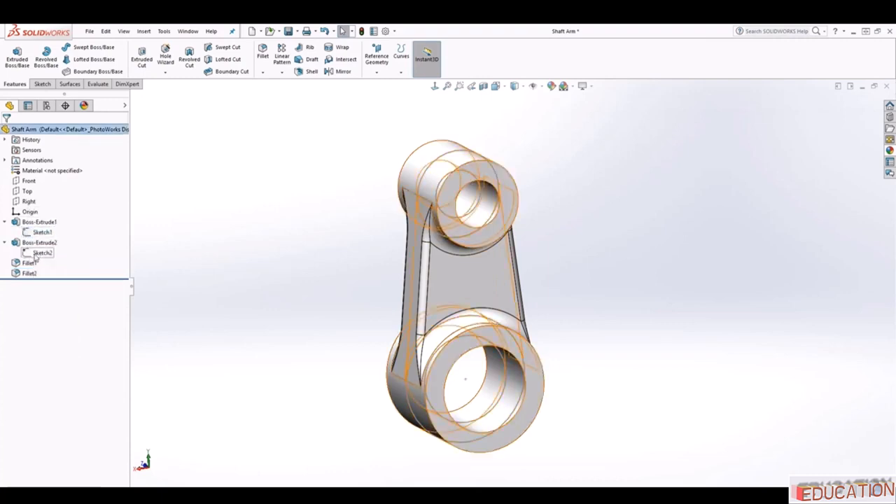
right_click(36, 253)
click(41, 240)
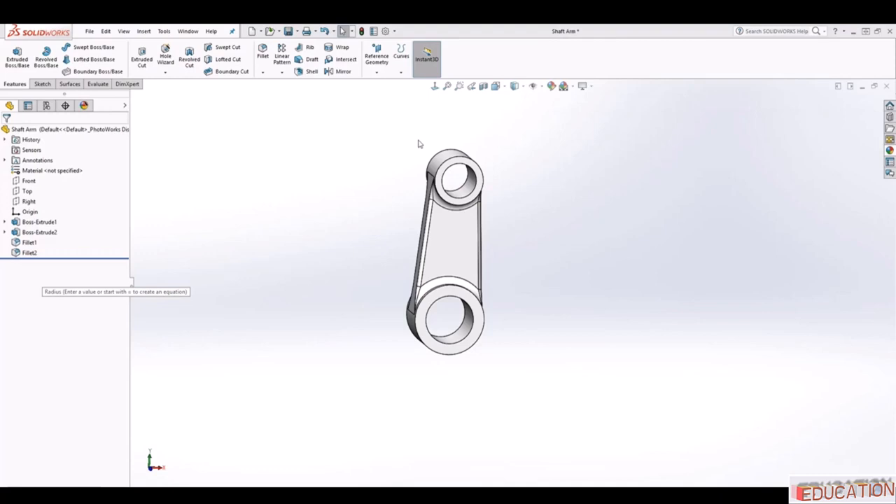
Edit the ring extrusion to a mid-plane depth of 2 in, and inspect the lengthened bosses.
scroll(416, 143, down, 2)
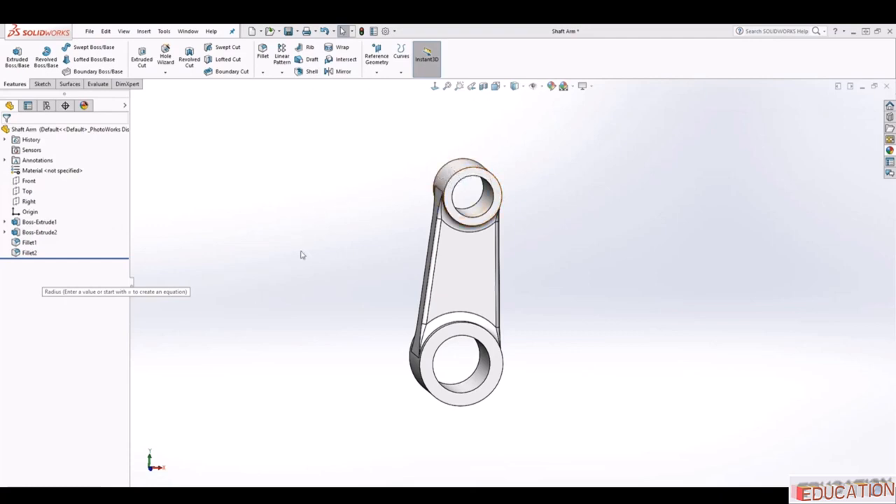
middle_drag(370, 262, 406, 282)
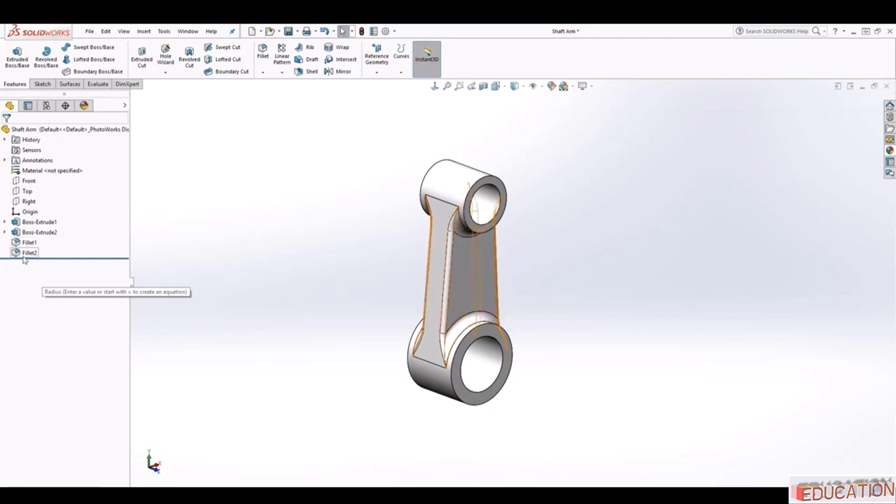
right_click(30, 222)
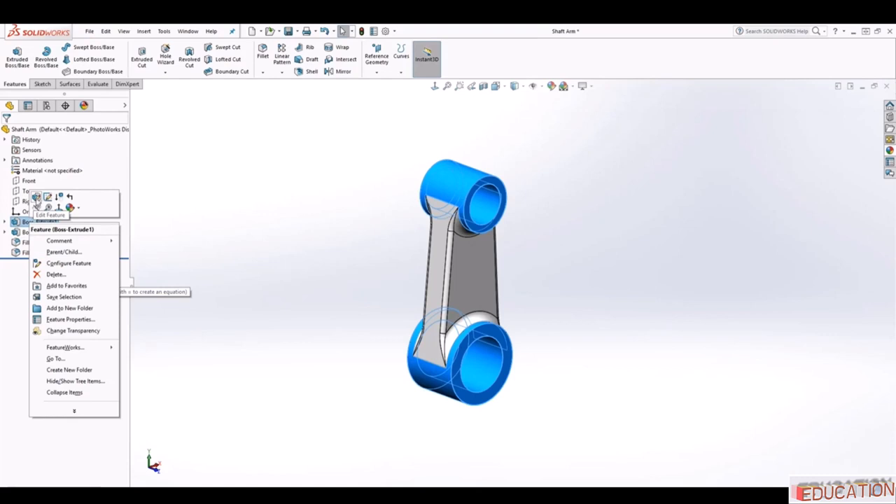
click(36, 198)
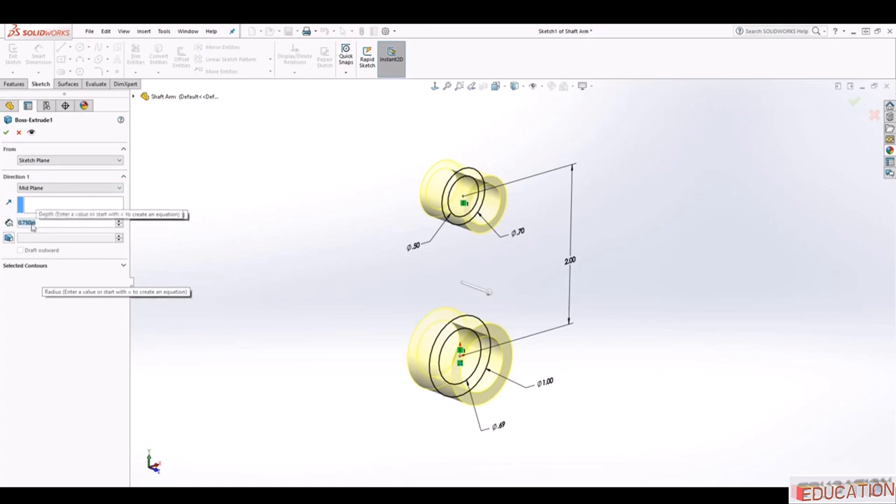
text(2)
key(Return)
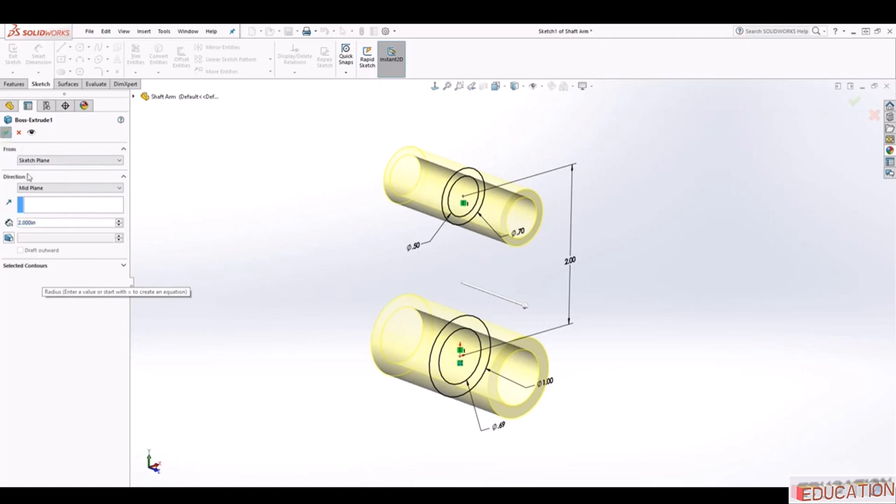
click(6, 133)
middle_drag(496, 319, 524, 303)
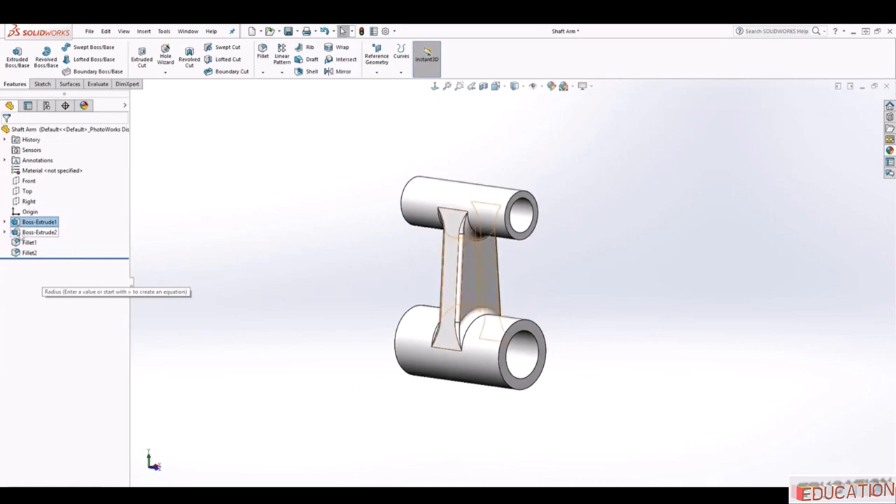
Try to set the radius of the fillet between the connecting web and the rings to 0.6 in.
right_click(25, 243)
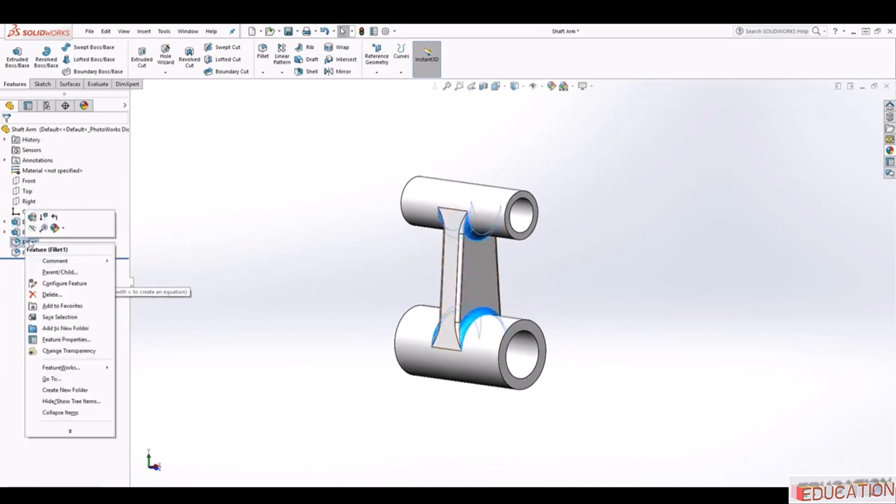
click(31, 216)
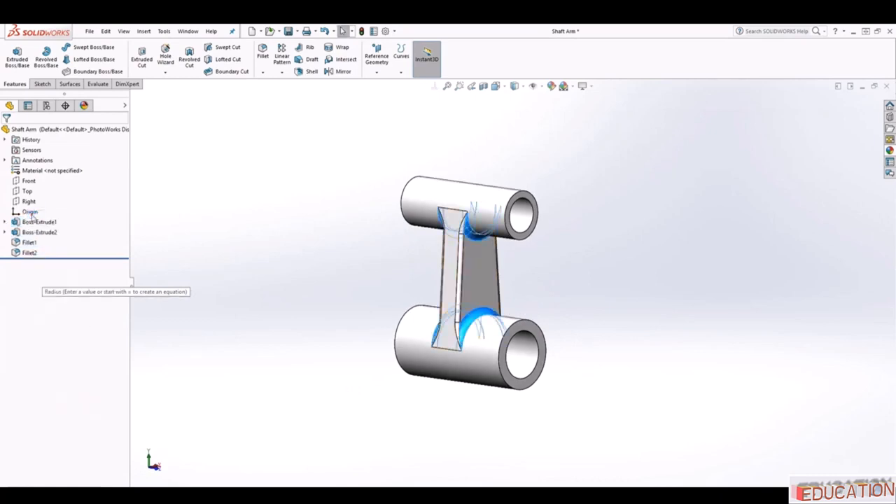
double_click(24, 273)
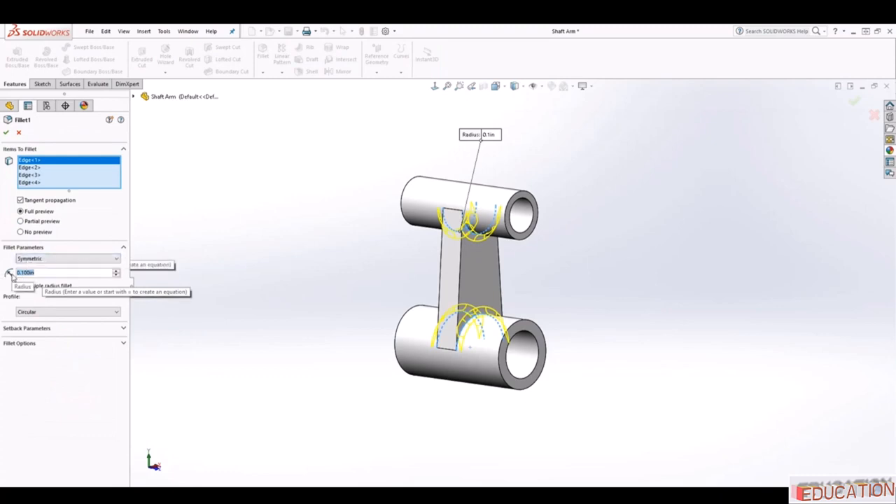
text(1)
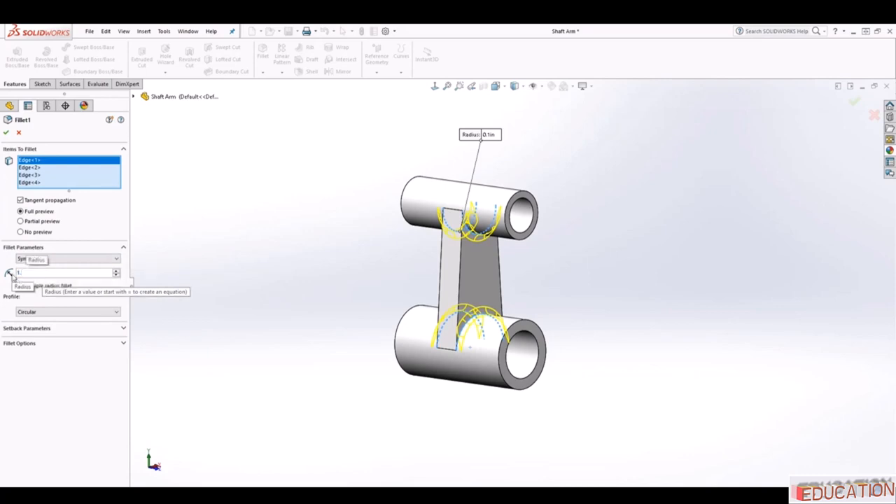
key(BackSpace)
key(BackSpace)
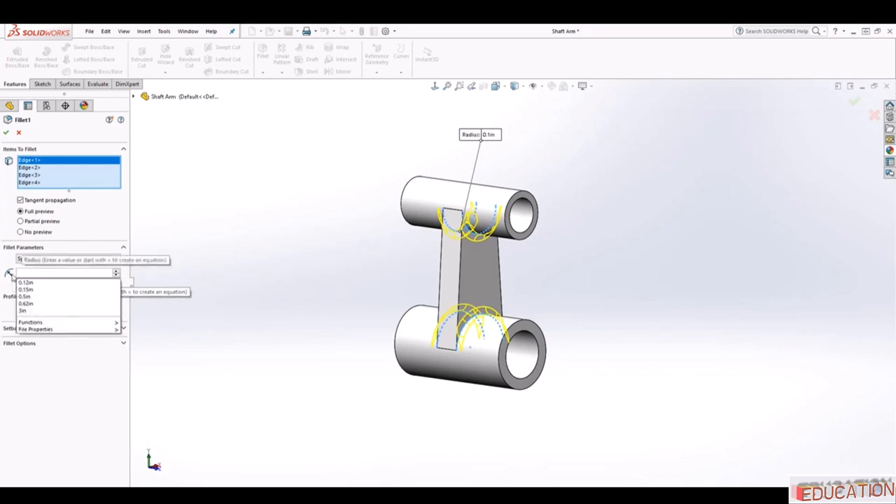
text(0.6)
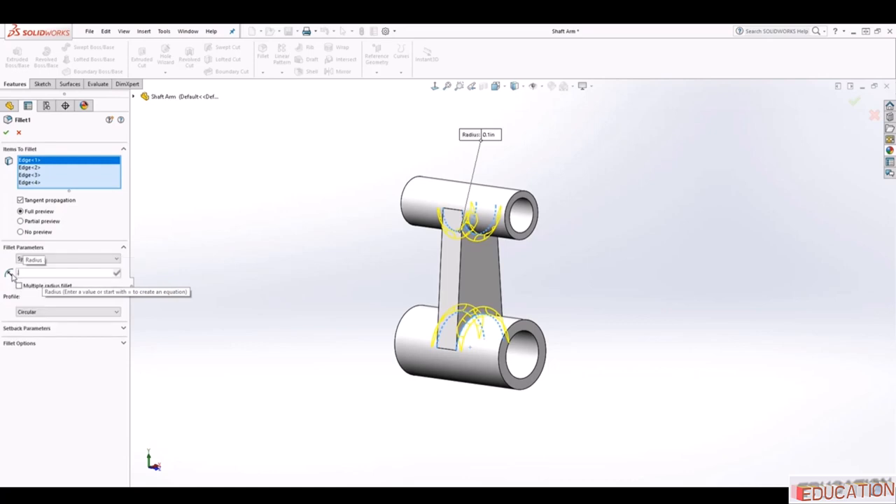
key(Return)
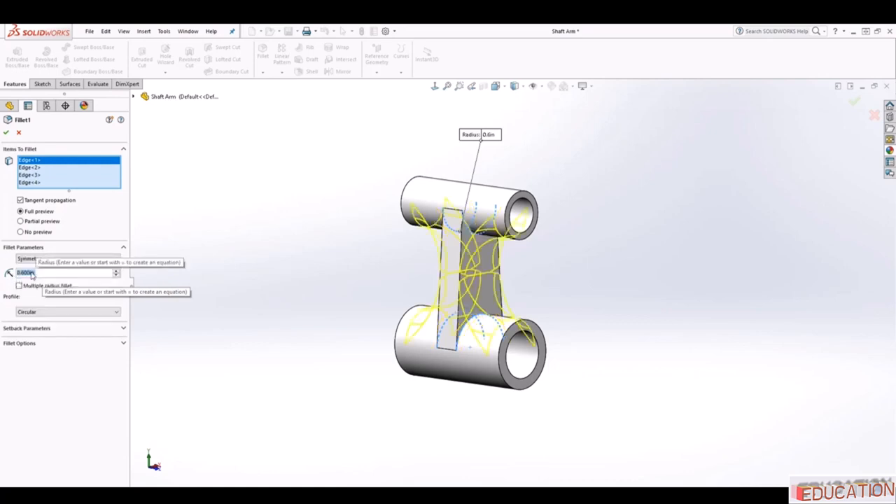
key(Return)
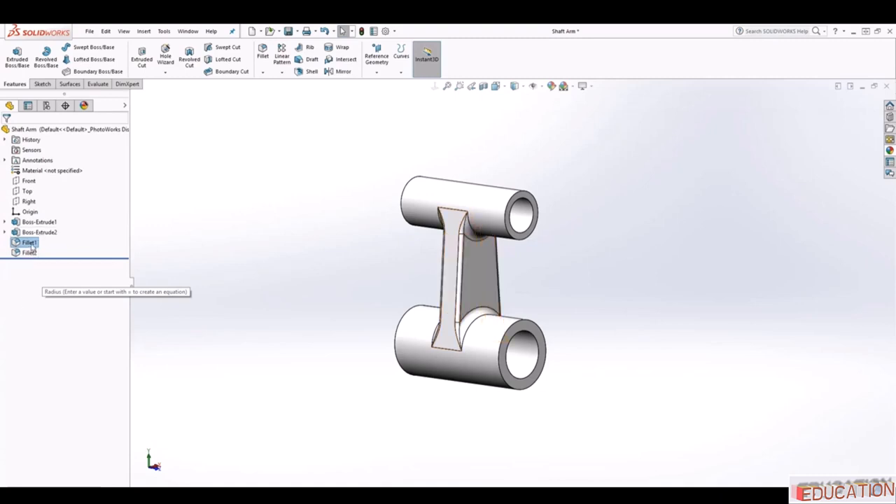
Set the radius of the fillet between the connecting web and the rings to 0.125 in.
right_click(31, 247)
click(39, 220)
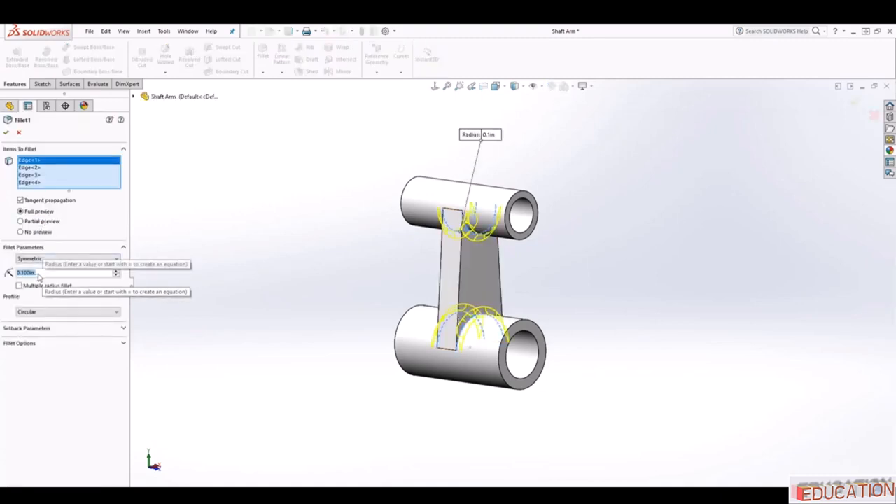
text(0.125)
key(Return)
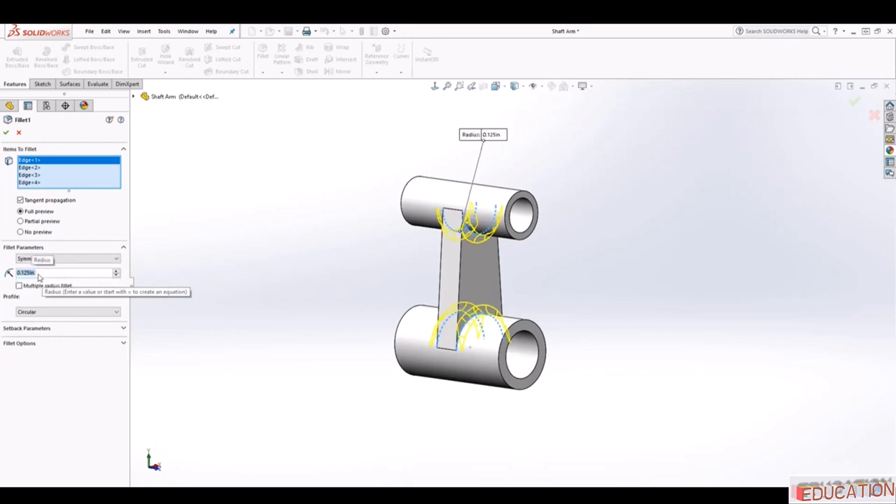
click(6, 132)
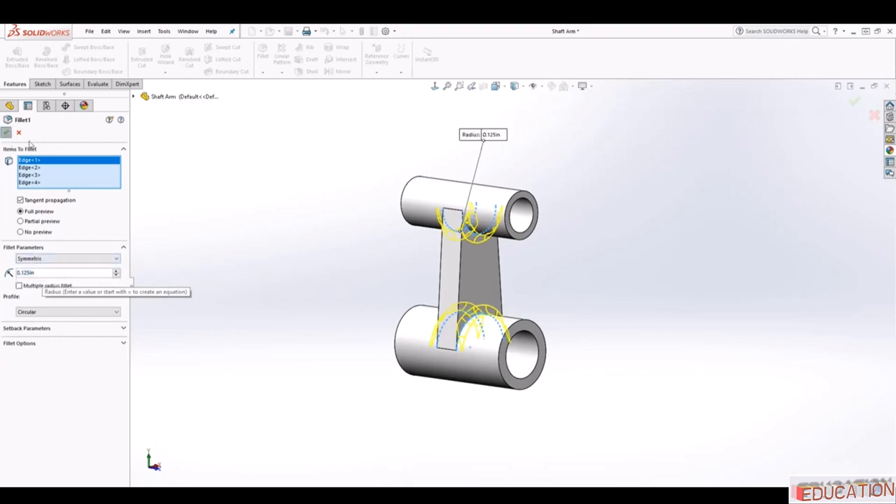
middle_drag(429, 205, 526, 281)
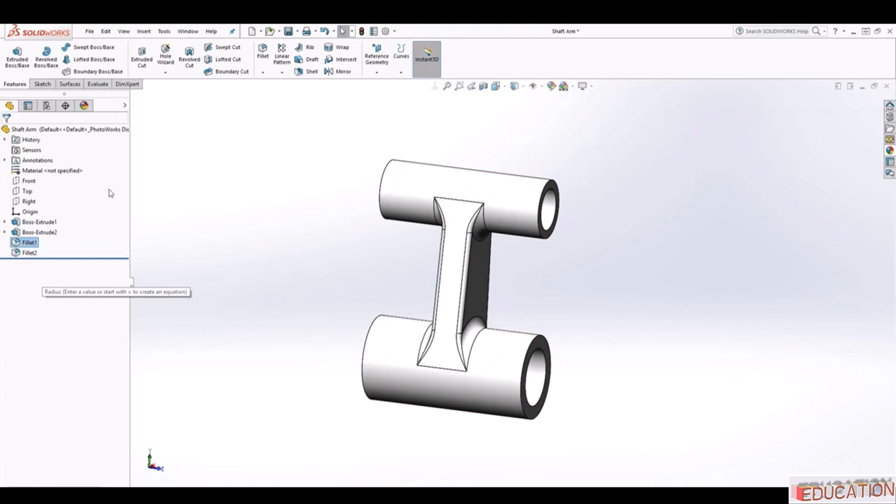
Display the ring extrusion's dimensions on the model by picking the upper ring's outer face.
click(462, 189)
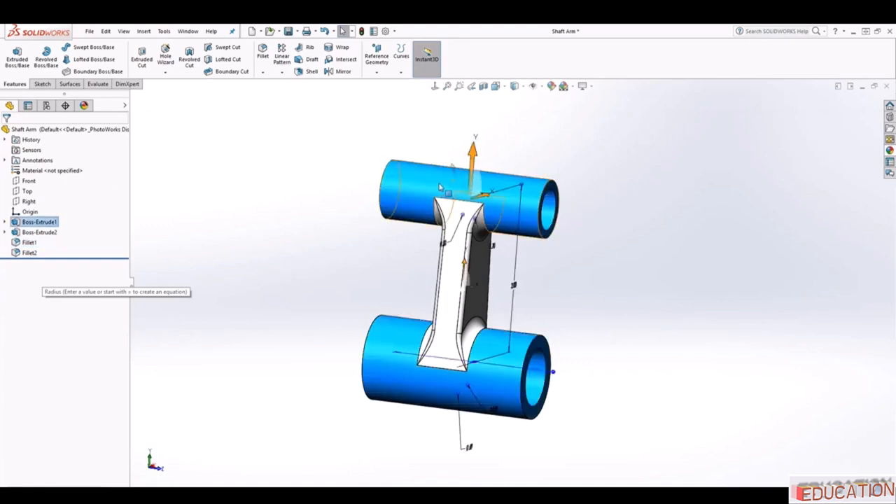
click(440, 187)
middle_drag(579, 248, 529, 265)
click(590, 258)
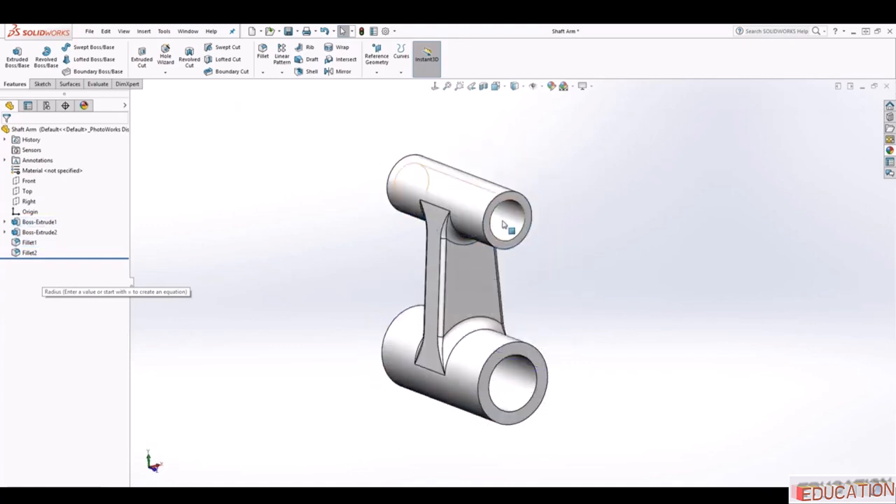
scroll(473, 183, down, 2)
right_click(474, 201)
double_click(454, 212)
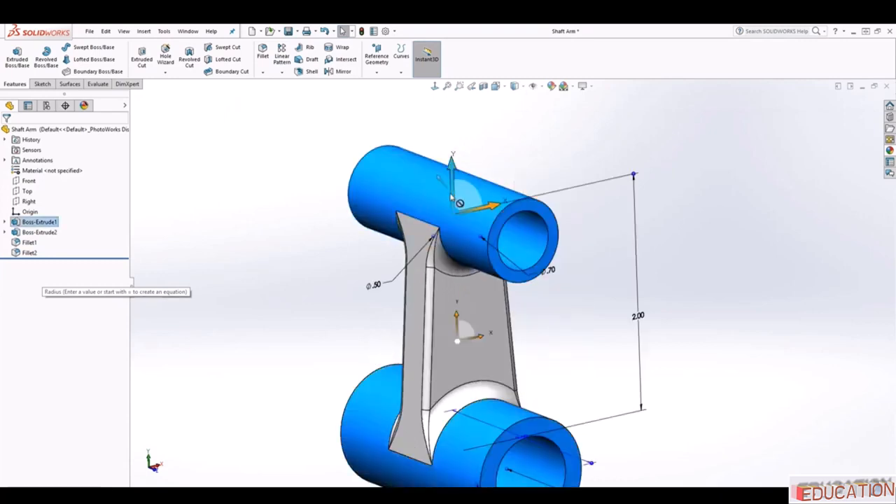
Open the ring extrusion's definition from the upper ring's outer face, and cancel it without changes.
right_click(384, 175)
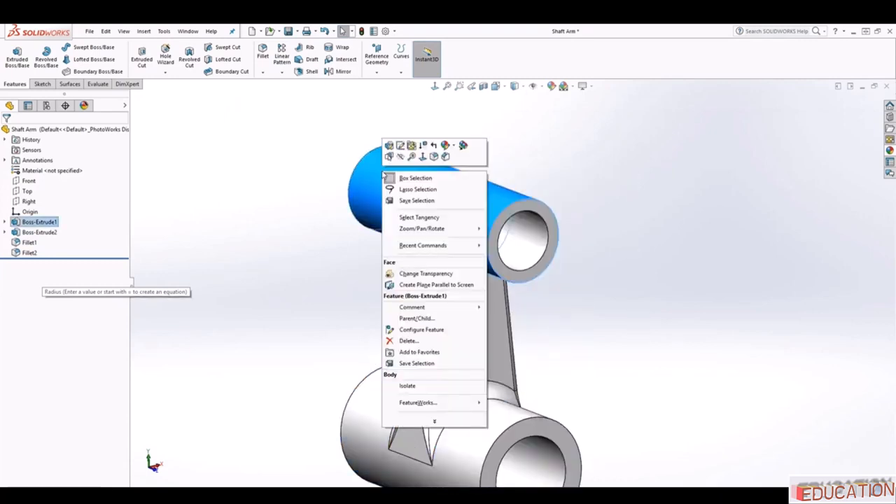
click(377, 166)
right_click(375, 166)
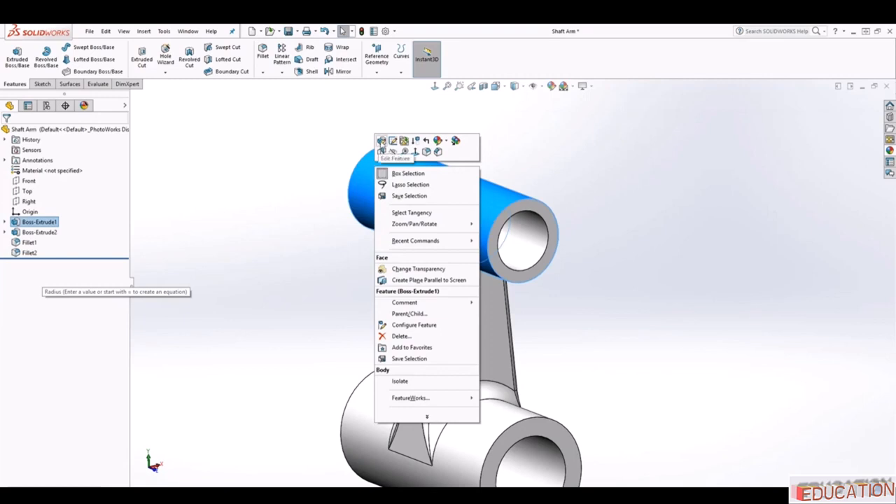
click(381, 141)
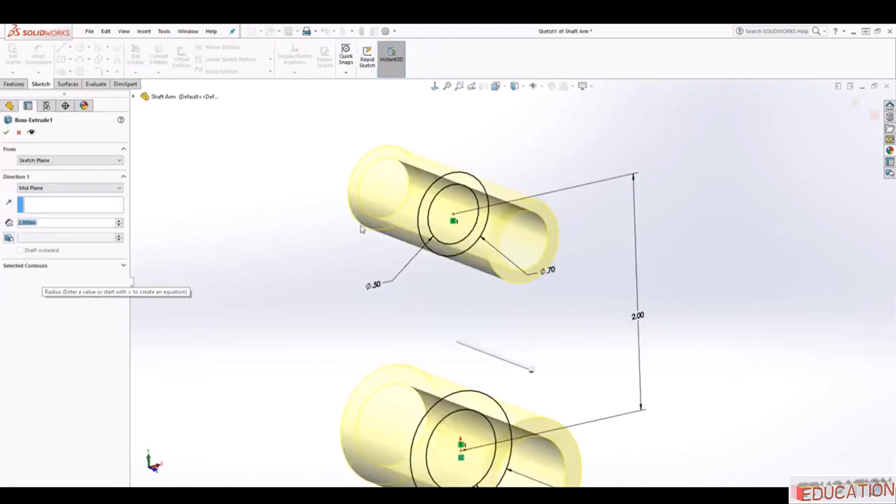
click(18, 133)
Open the web-to-ring fillet's definition from its face on the model, close it without changes, and save the part.
right_click(440, 267)
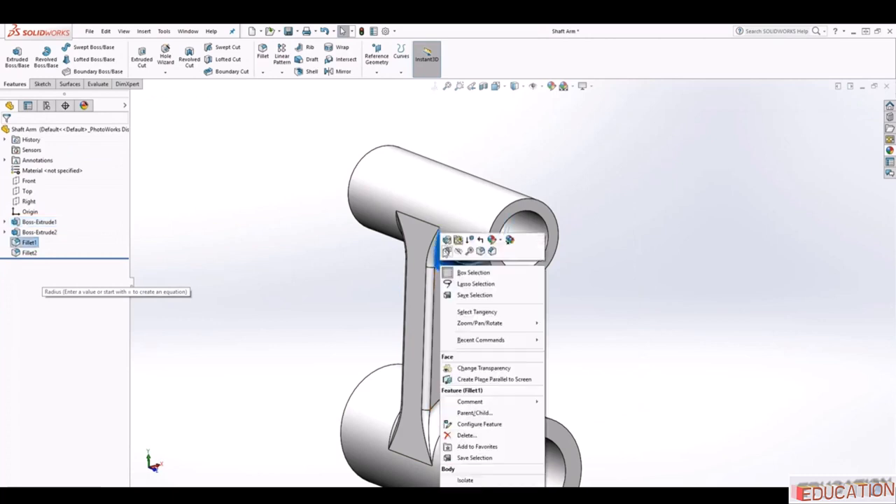
click(446, 240)
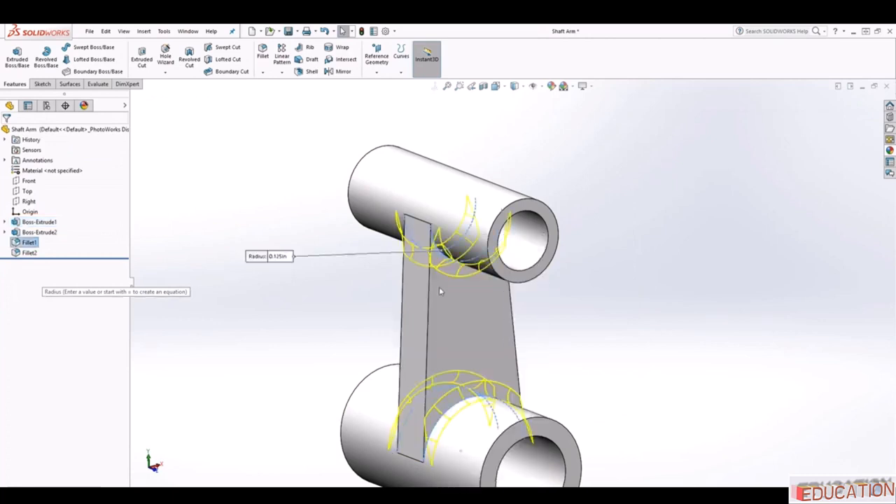
key(Return)
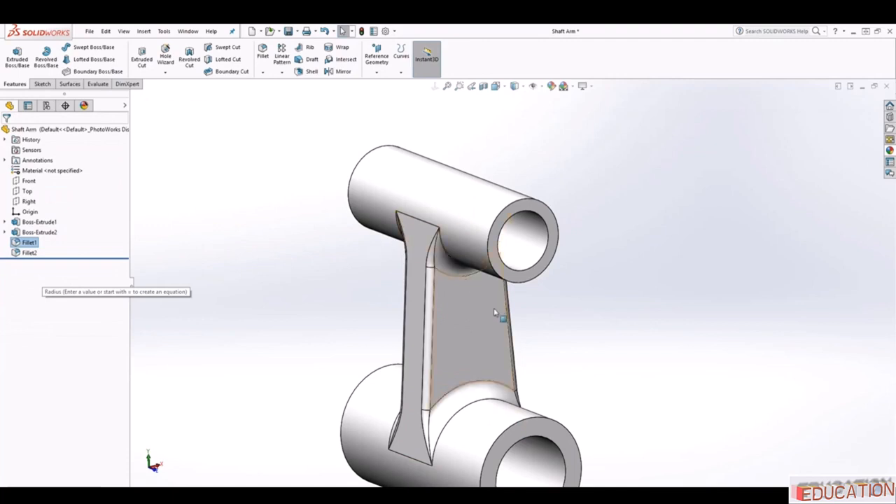
scroll(498, 316, up, 1)
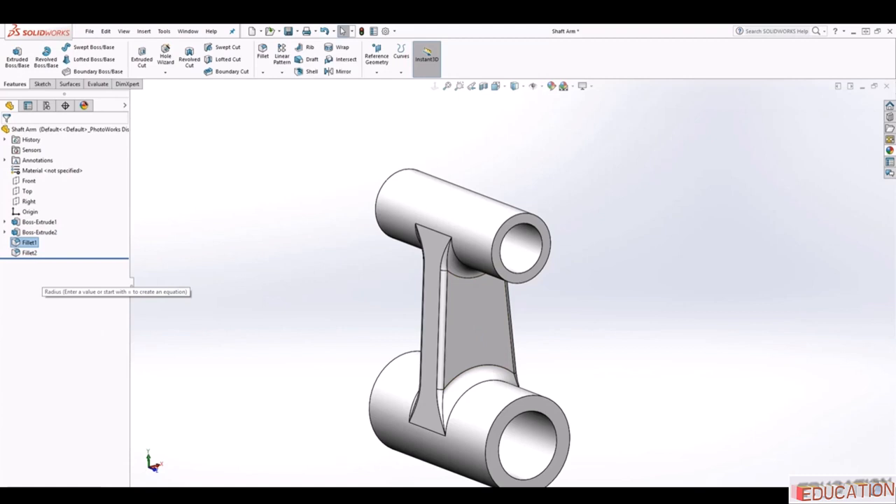
key(ctrl+s)
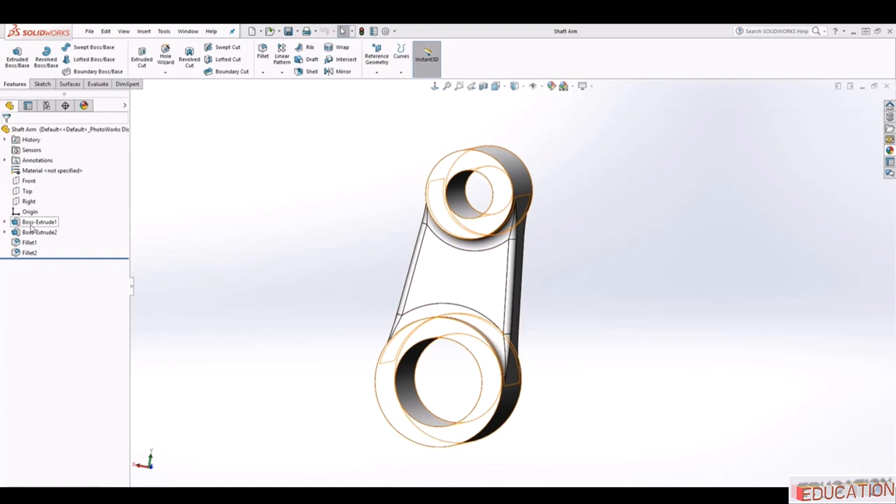
Suppress the ring extrusion together with its dependent features, and unsuppress only the ring extrusion.
right_click(31, 224)
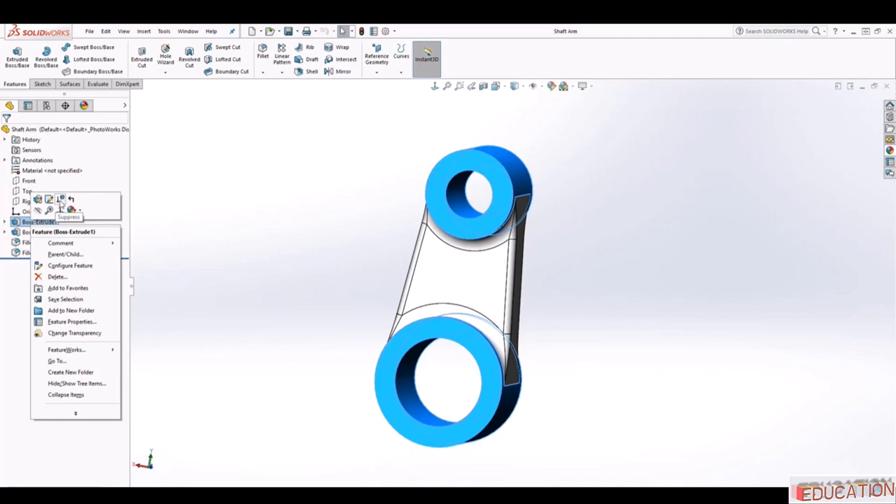
click(61, 200)
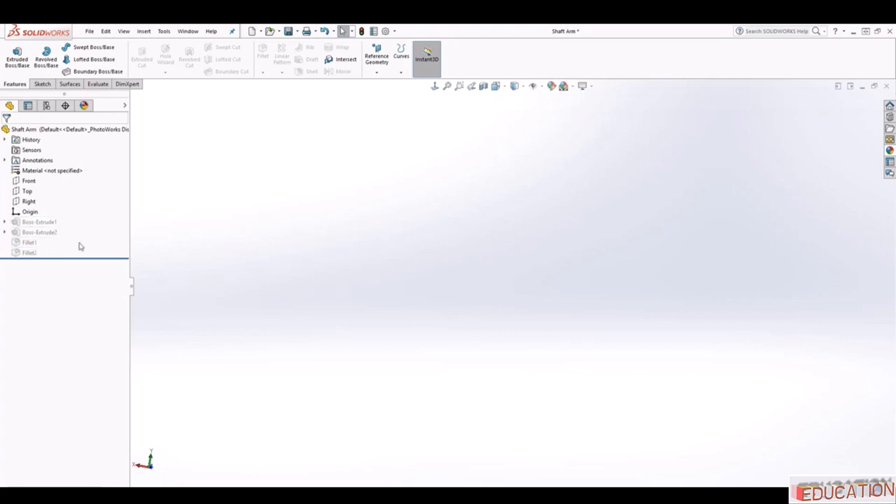
right_click(35, 224)
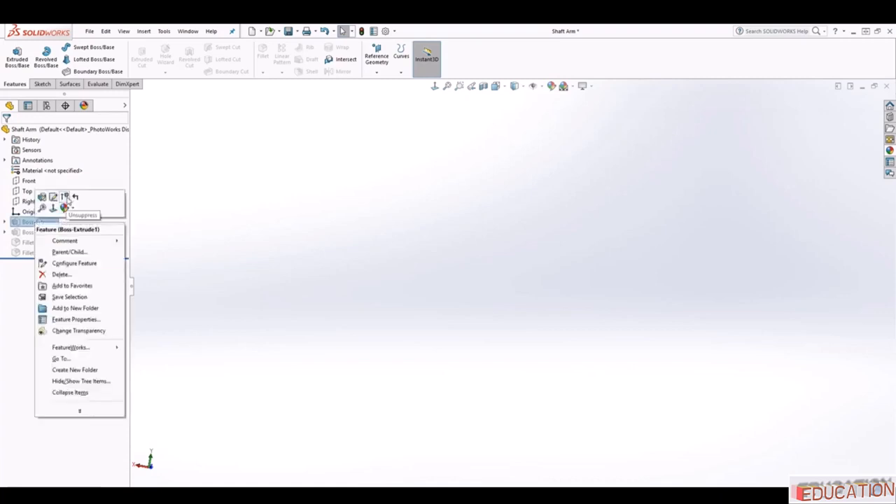
click(65, 199)
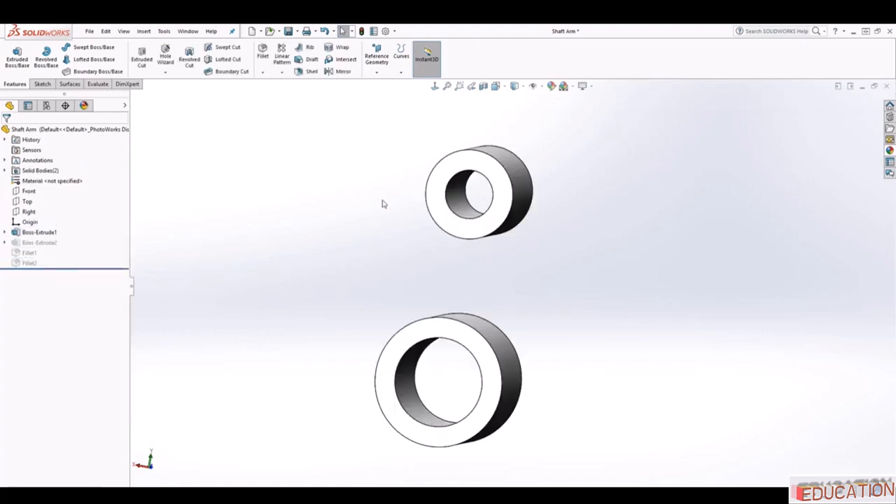
middle_drag(502, 247, 523, 289)
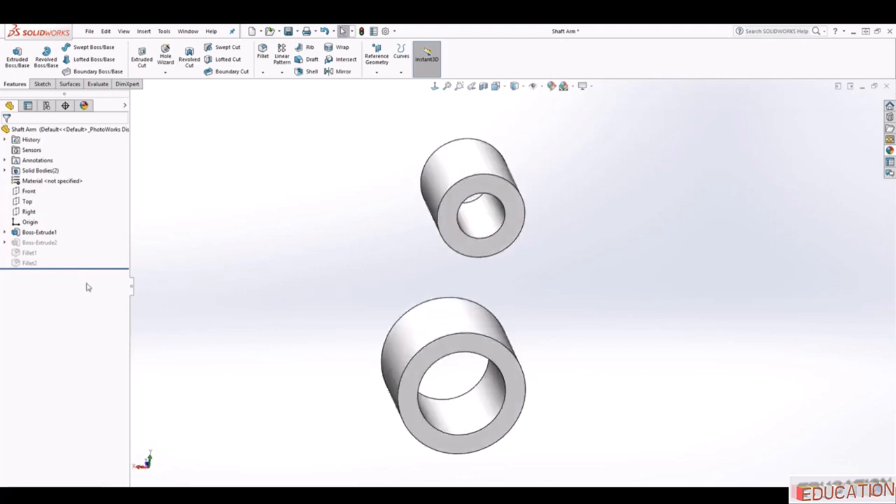
Unsuppress the connecting web extrusion, Fillet1 and Fillet2.
right_click(32, 243)
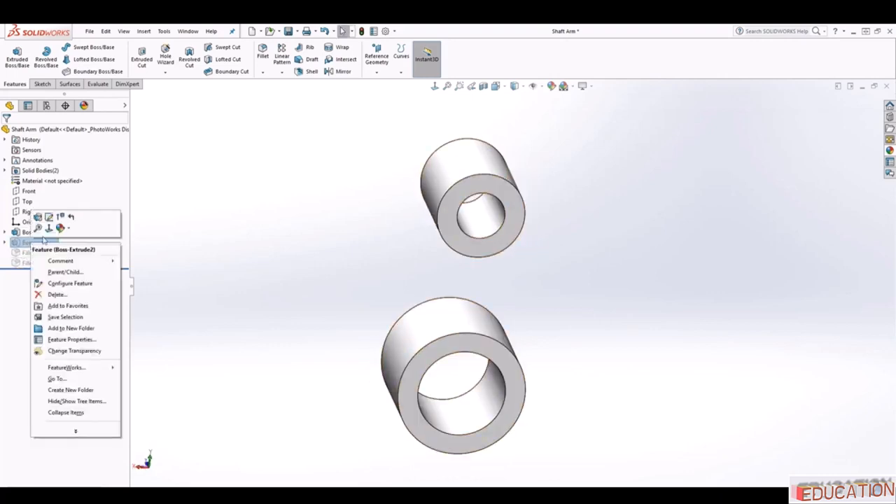
click(60, 220)
right_click(29, 242)
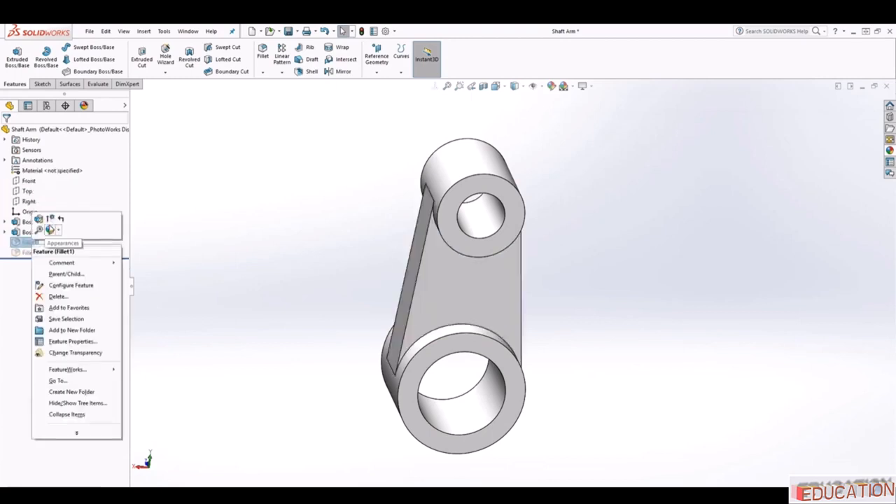
click(61, 221)
right_click(23, 253)
click(61, 231)
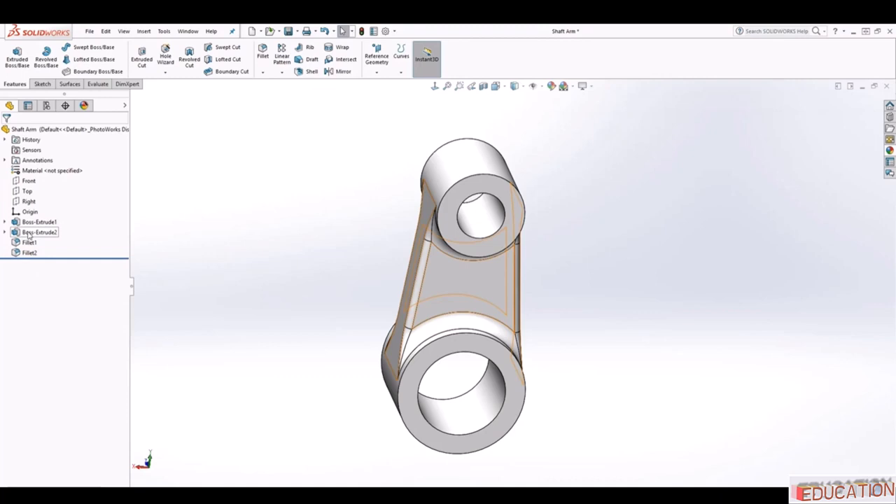
Suppress the connecting web extrusion together with its dependent fillets, and unsuppress only the web extrusion.
right_click(28, 233)
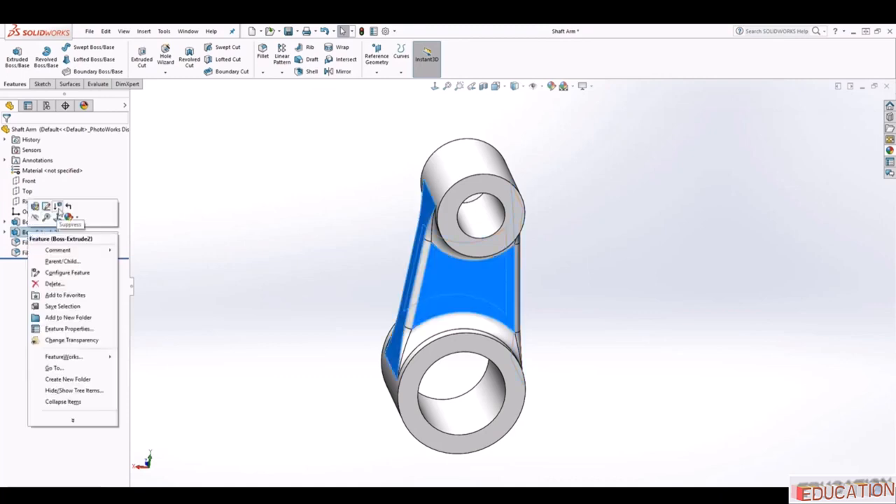
click(59, 207)
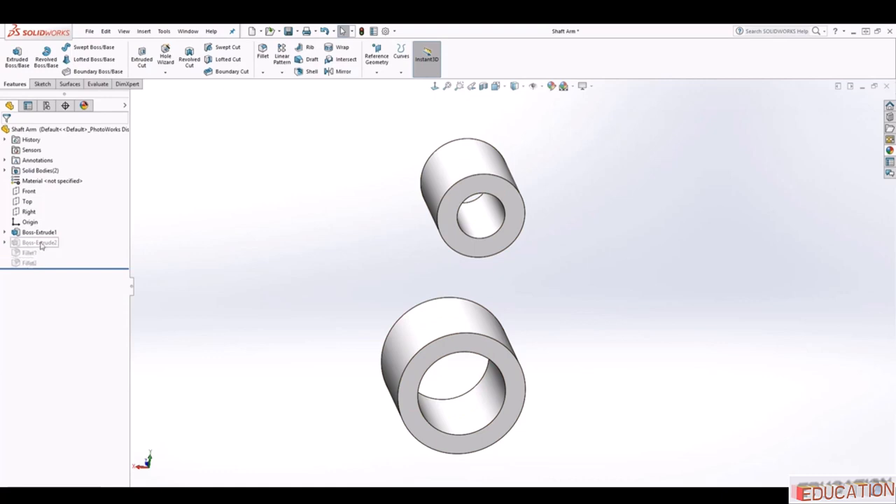
right_click(41, 244)
click(66, 222)
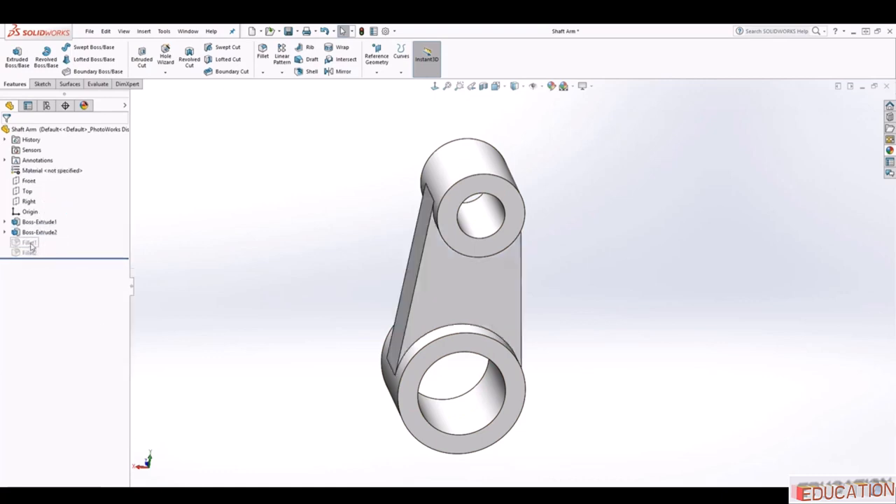
Unsuppress Fillet1 and Fillet2.
right_click(30, 243)
click(49, 218)
right_click(30, 251)
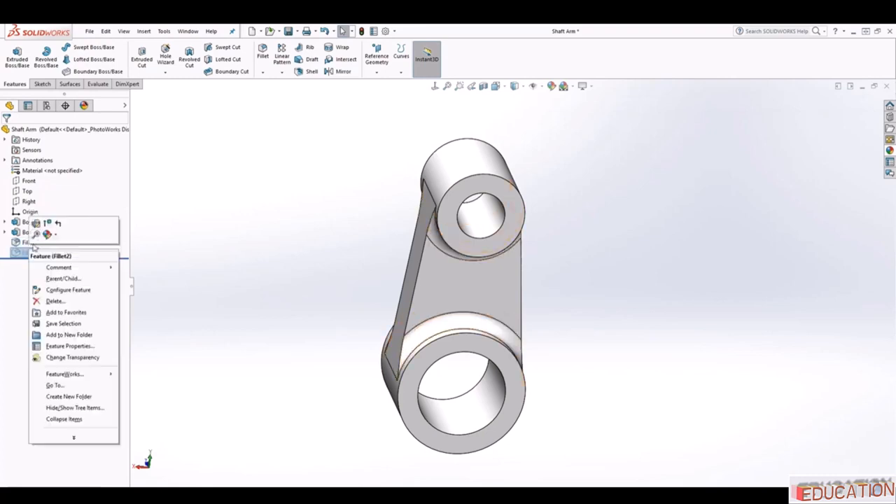
click(47, 222)
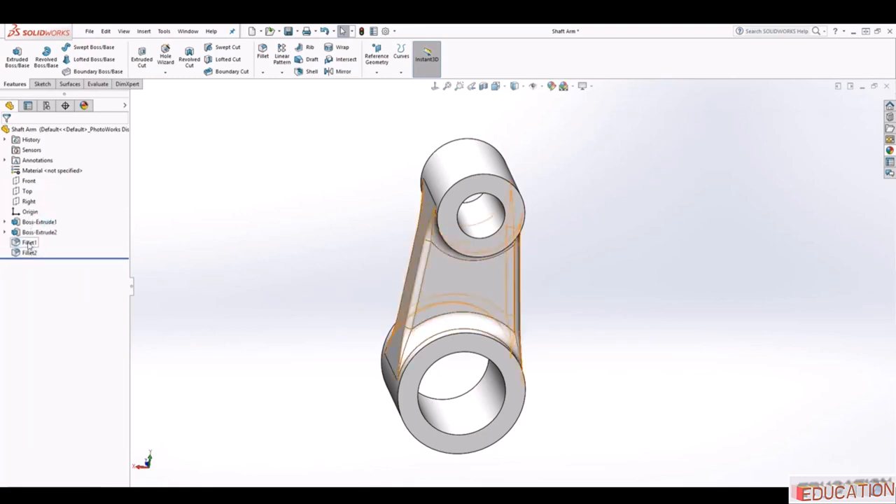
Suppress Fillet1, look into Fillet2's definition without changing it, and suppress Fillet2 as well.
right_click(29, 243)
click(47, 220)
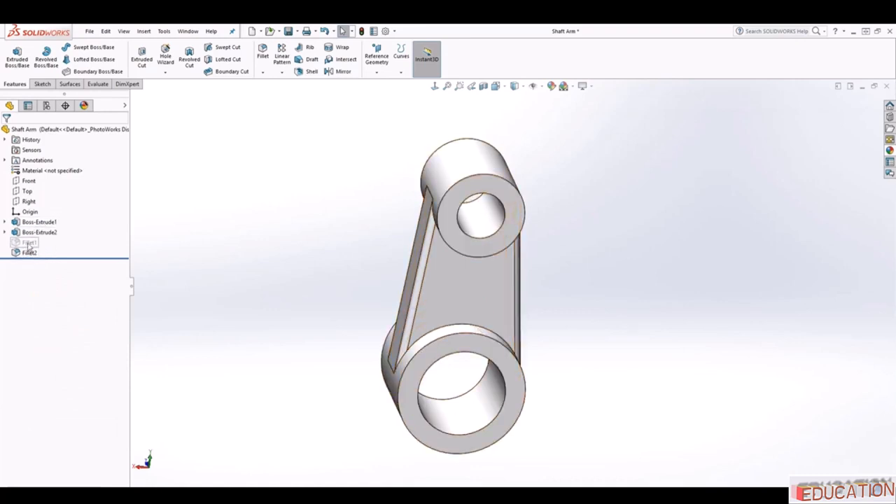
right_click(28, 252)
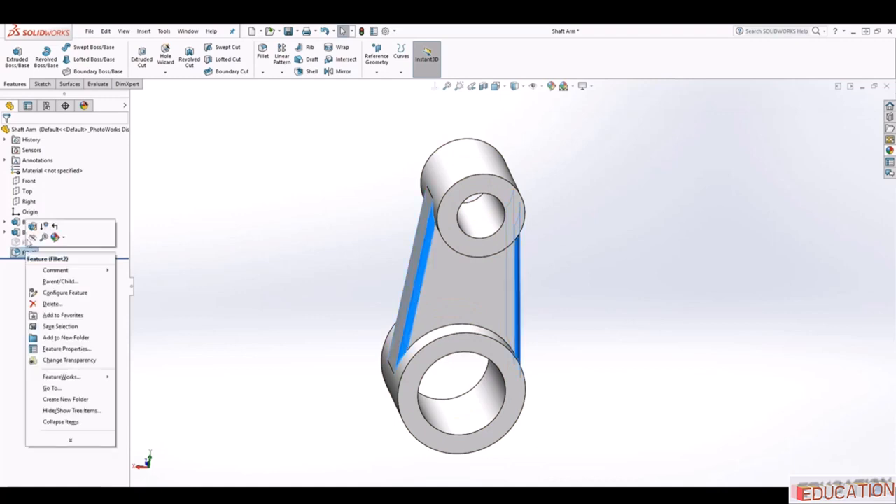
click(32, 226)
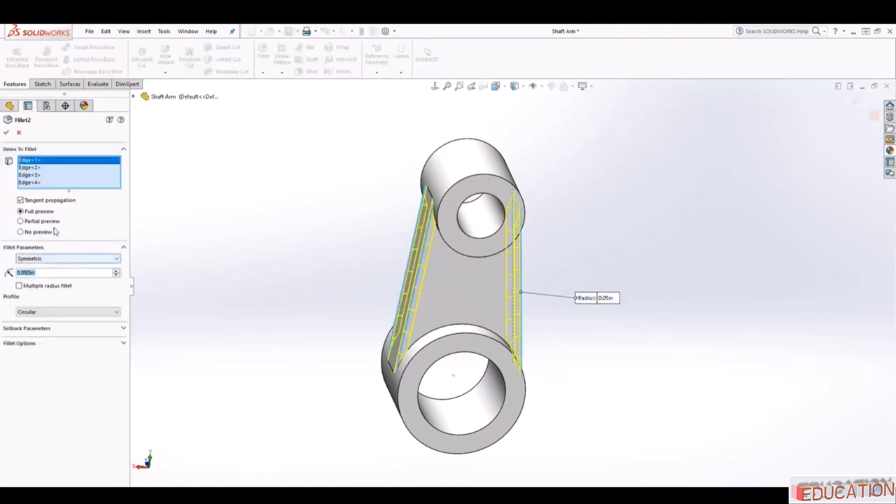
click(6, 132)
right_click(25, 253)
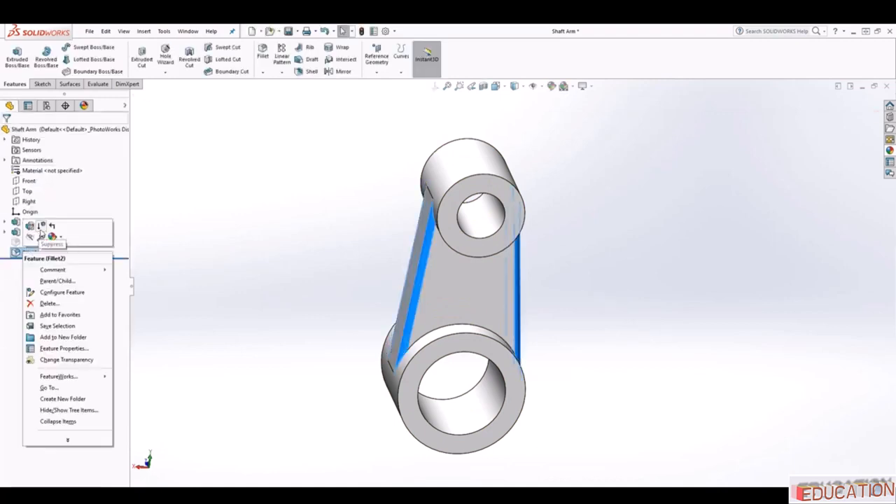
click(42, 227)
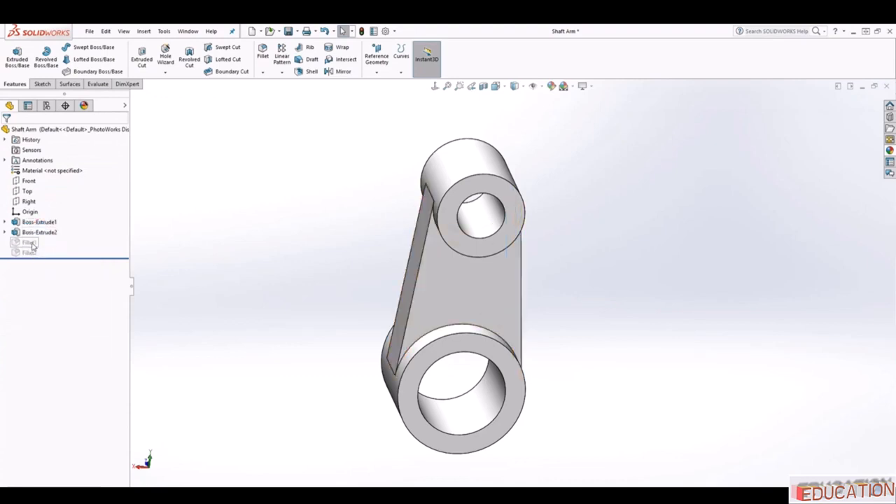
Unsuppress both fillets, starting with Fillet1 and followed by Fillet2.
right_click(32, 245)
click(55, 218)
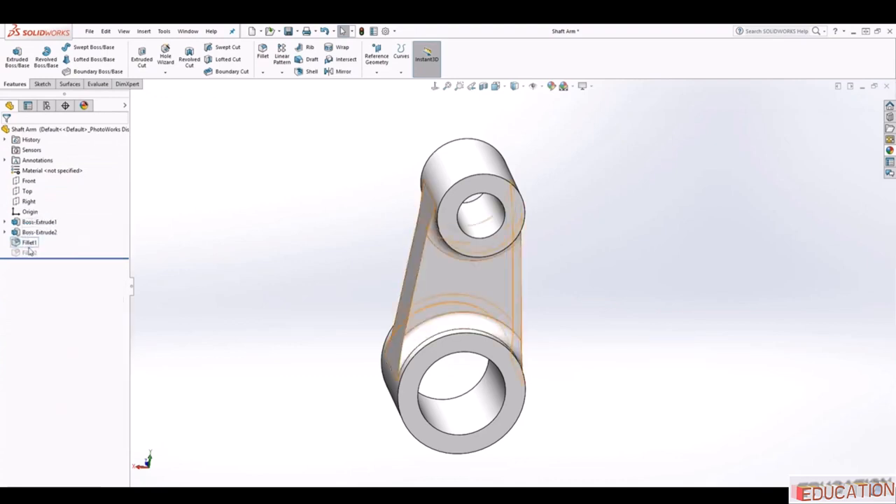
right_click(29, 252)
click(30, 224)
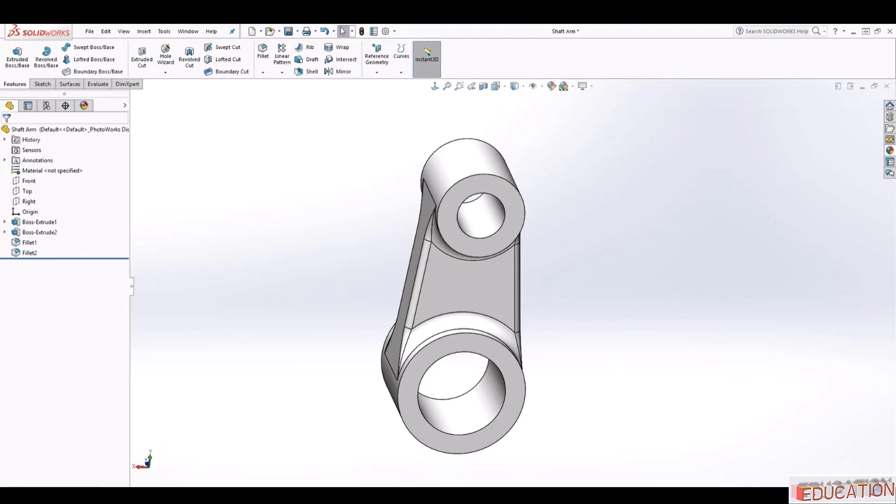
Roll the feature history back one feature at a time, past Fillet2, Fillet1 and Boss-Extrude2, leaving only Boss-Extrude1 active.
middle_drag(269, 287, 293, 273)
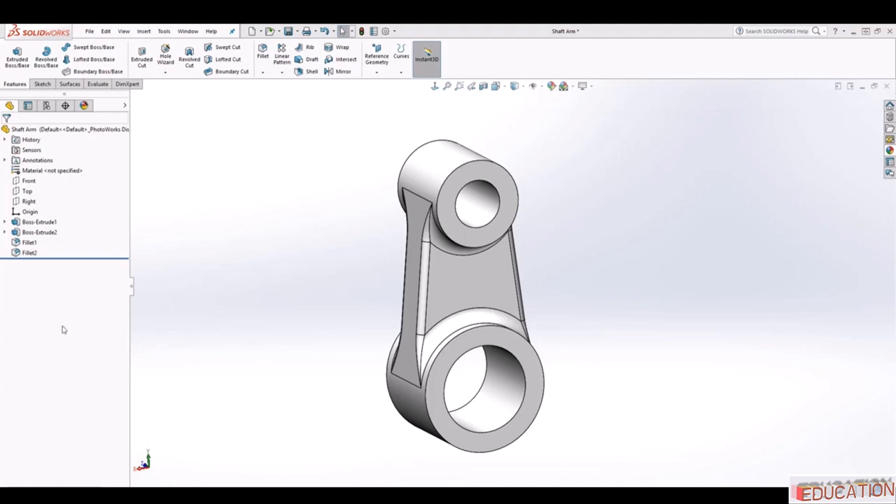
click(87, 256)
drag(87, 257, 85, 249)
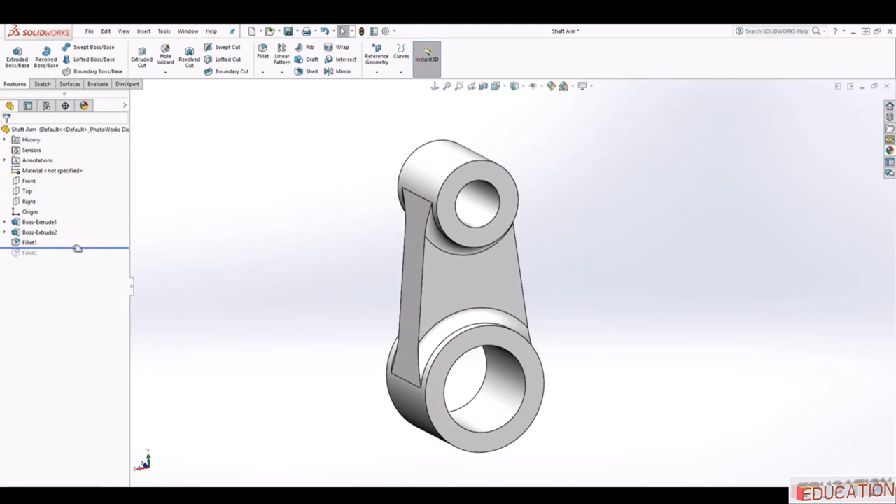
drag(77, 248, 78, 244)
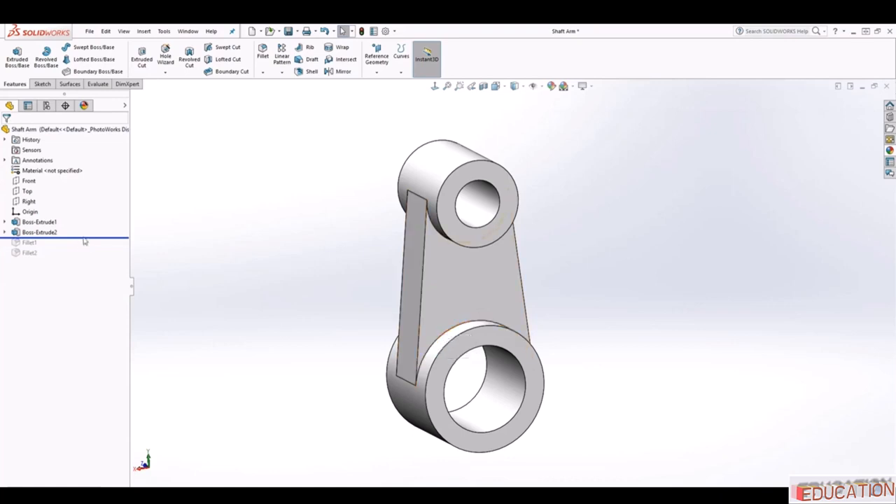
drag(88, 238, 84, 228)
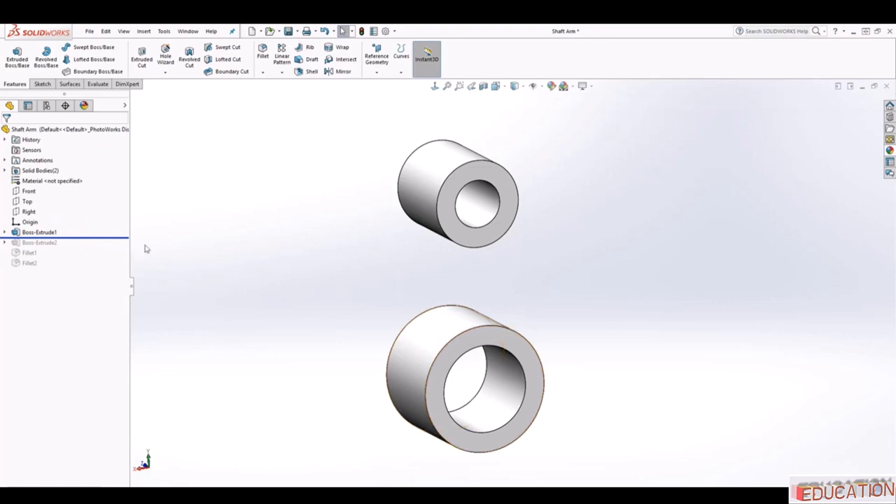
Roll the feature history forward one feature at a time, through Boss-Extrude2, Fillet1 and Fillet2.
drag(106, 240, 77, 237)
drag(82, 238, 81, 249)
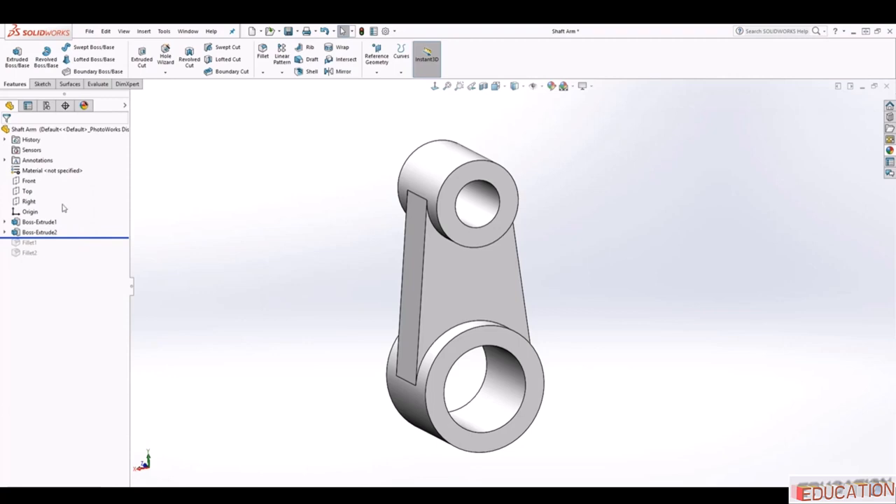
drag(79, 238, 77, 247)
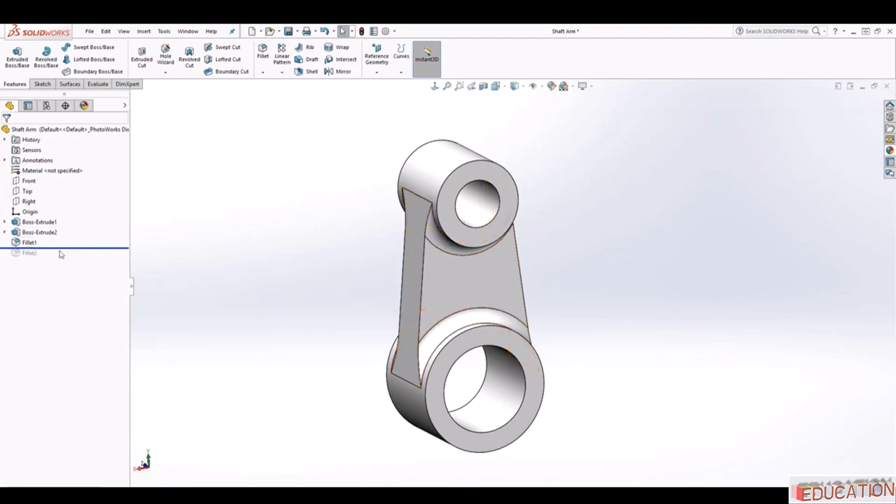
drag(63, 246, 62, 255)
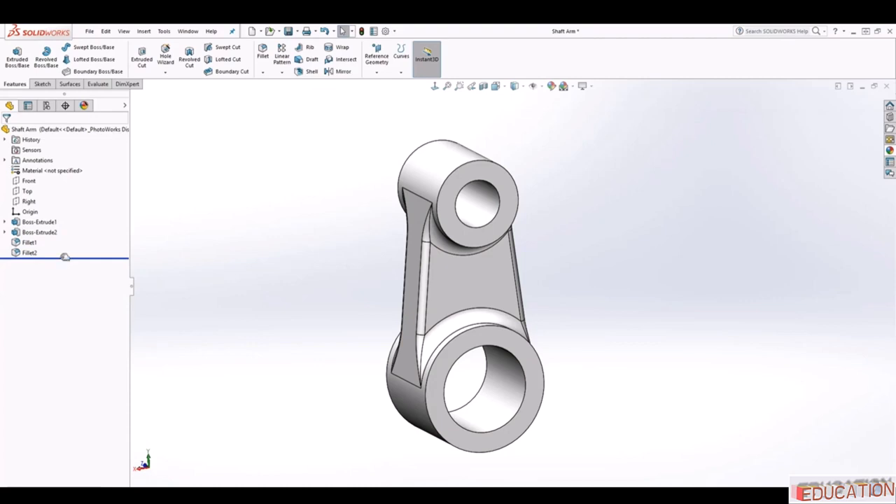
mouse_move(64, 257)
mouse_down()
mouse_move(71, 230)
mouse_move(56, 253)
mouse_up()
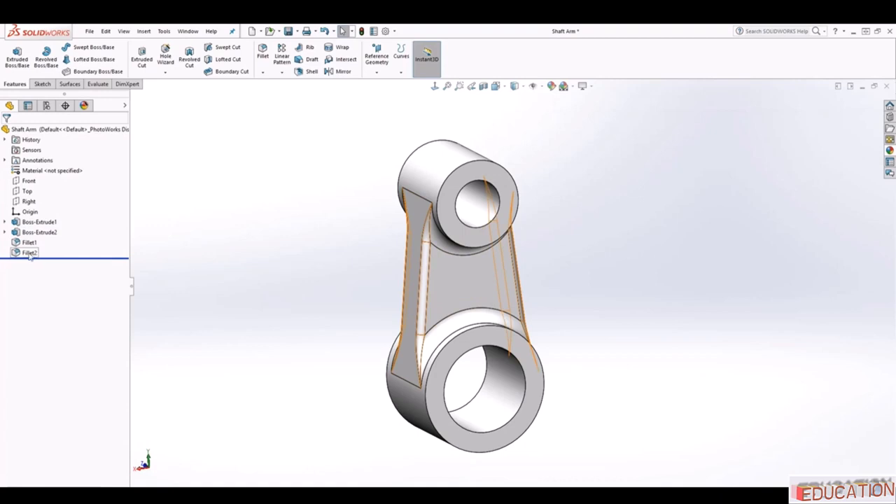
Use the Rollback command on Fillet2, Fillet1 and Boss-Extrude2 in turn, and roll the history forward to the end.
right_click(28, 254)
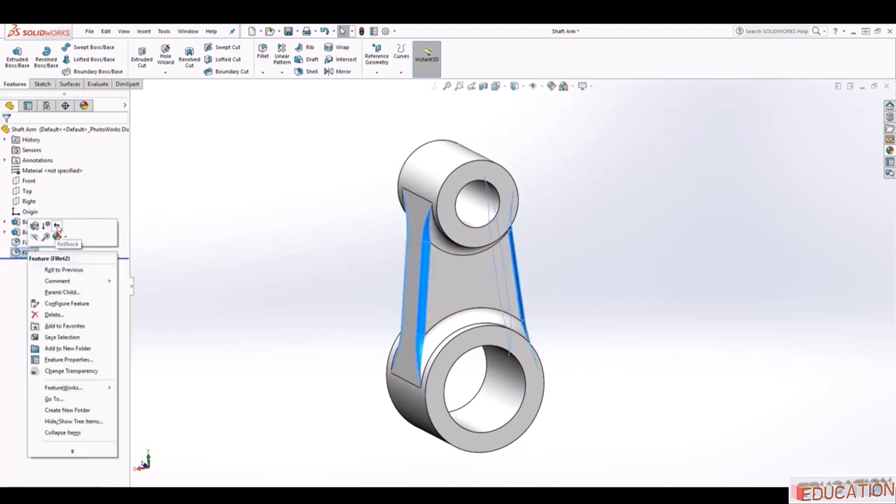
click(56, 227)
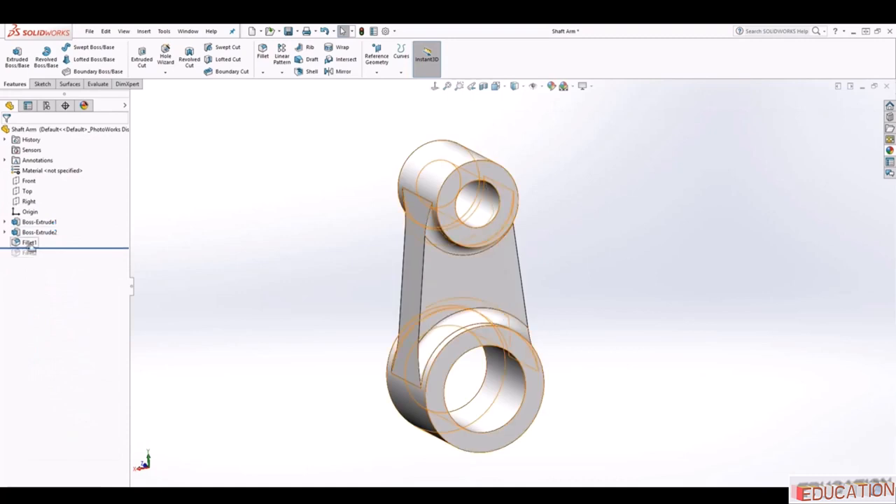
right_click(28, 243)
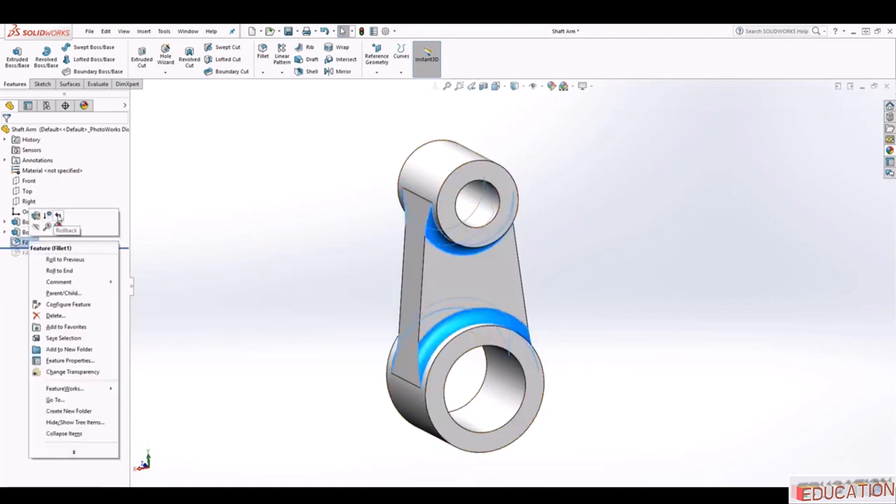
click(58, 216)
right_click(44, 232)
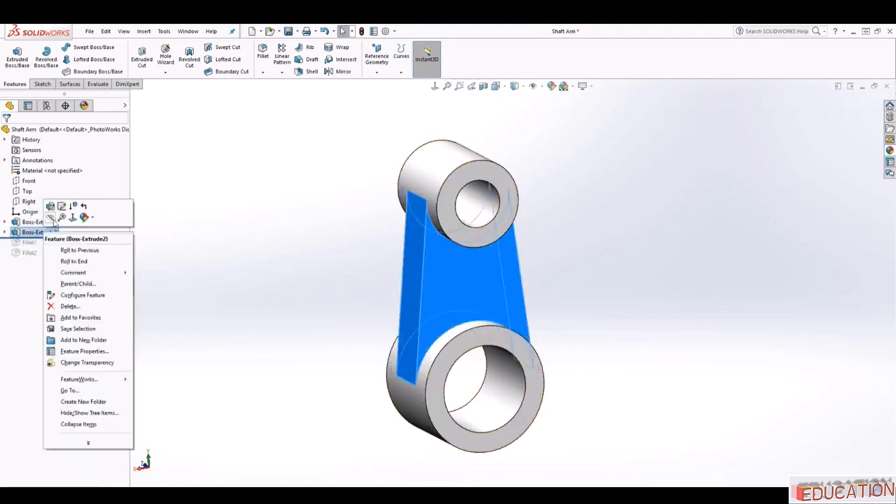
click(83, 208)
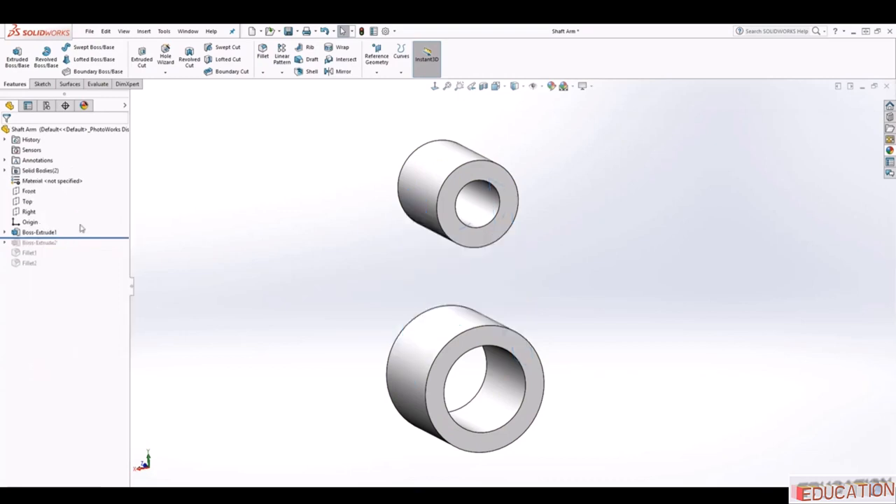
drag(85, 238, 78, 266)
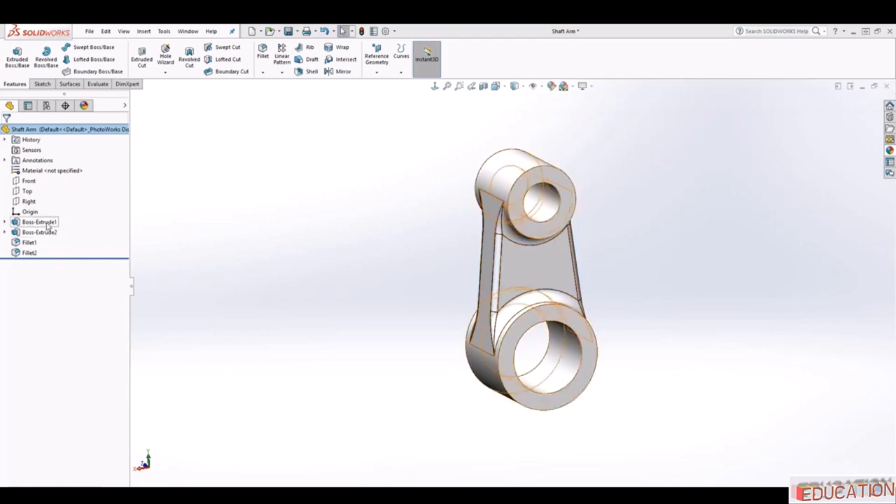
Swap the two fillets back and forth in the feature order, finishing with Fillet1 below Fillet2.
click(28, 253)
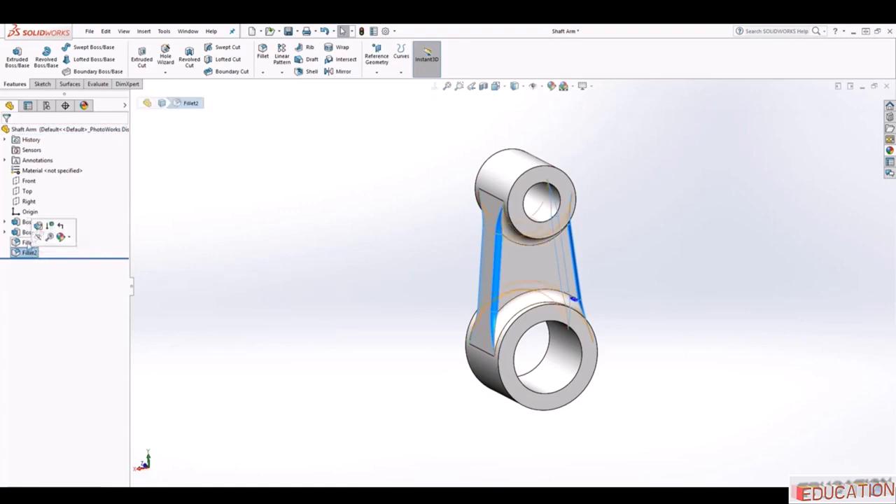
drag(25, 243, 27, 255)
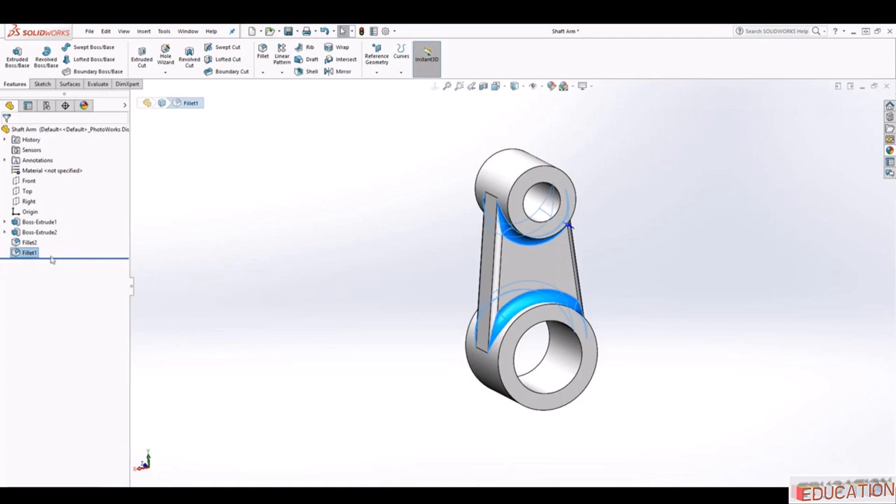
click(31, 243)
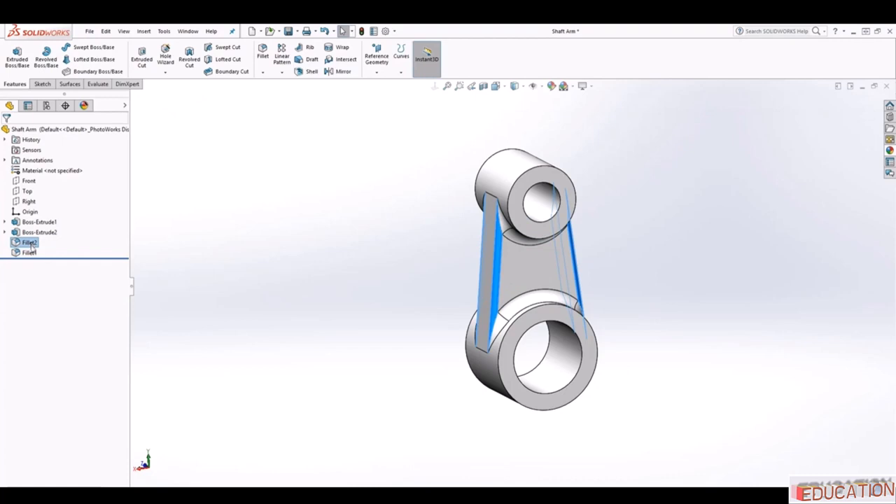
drag(30, 245, 28, 254)
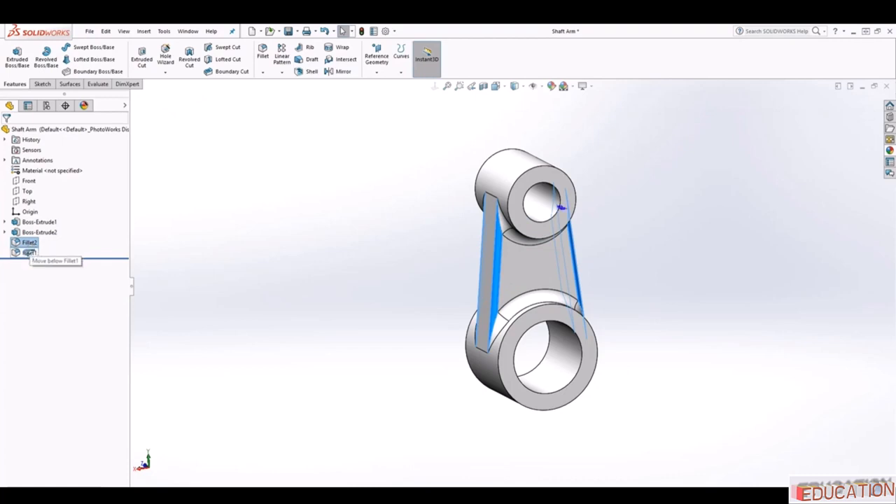
drag(28, 254, 27, 238)
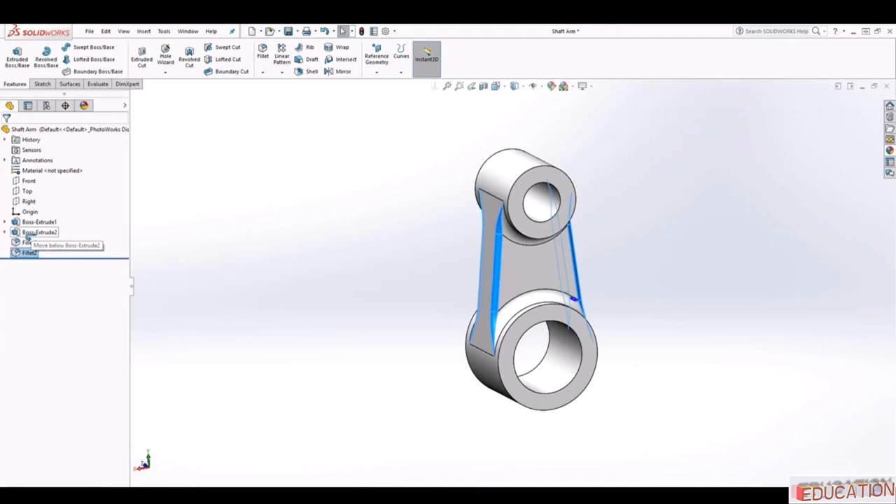
drag(28, 237, 19, 255)
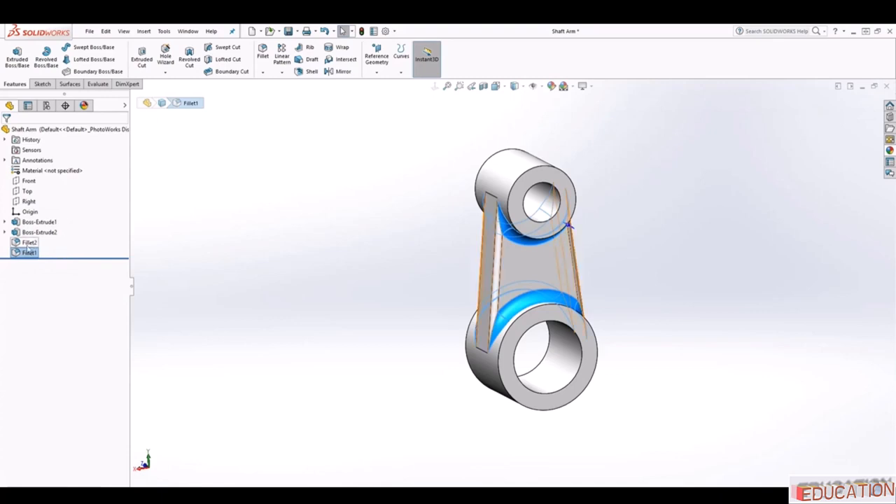
Try to move the ring extrusion Boss-Extrude1 below the web extrusion Boss-Extrude2 in the feature order, and clear the selection.
click(30, 243)
mouse_move(29, 242)
mouse_down()
mouse_move(46, 230)
mouse_move(30, 237)
mouse_move(32, 226)
mouse_move(49, 241)
mouse_move(34, 246)
mouse_up()
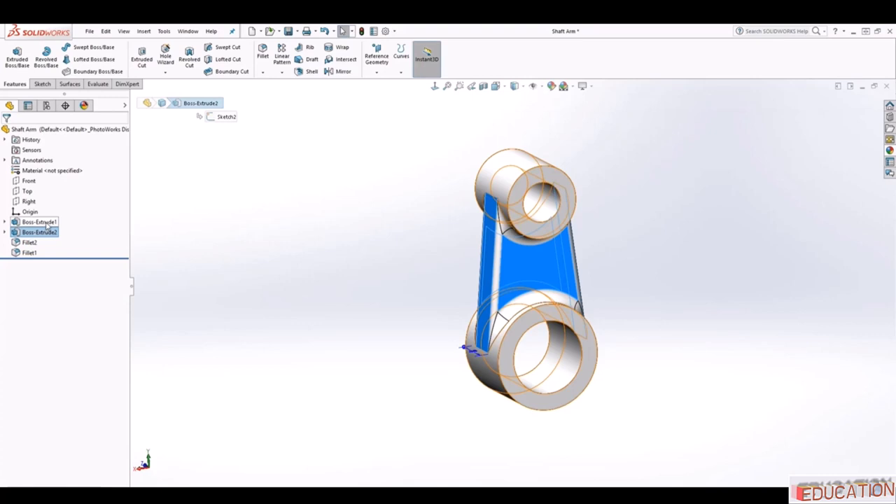
drag(45, 223, 47, 236)
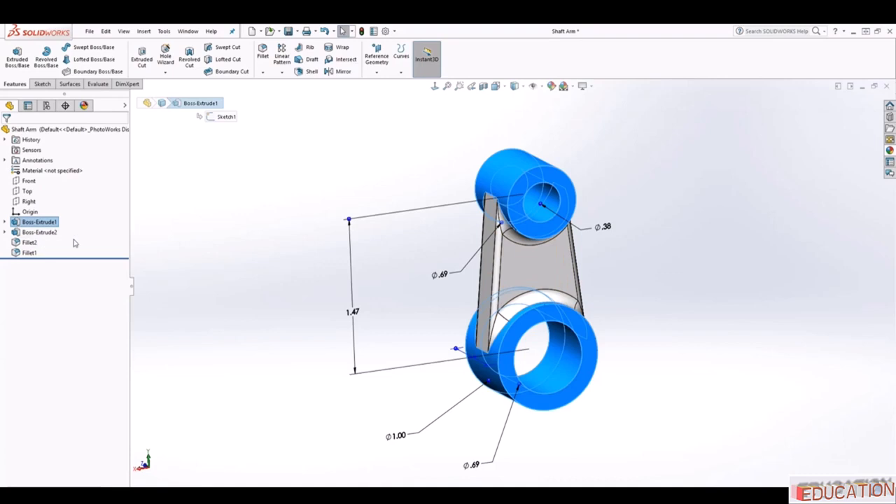
click(154, 226)
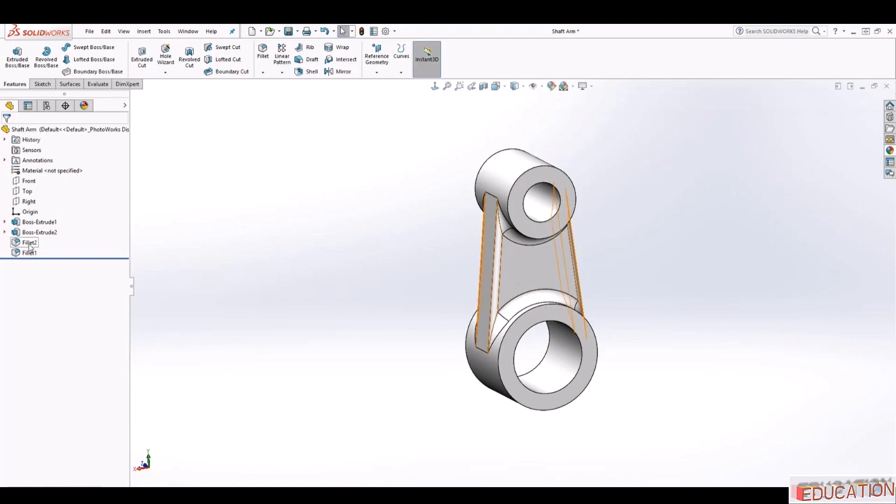
Move Fillet2 back below Fillet1 in the feature order and clear the selection.
mouse_move(29, 245)
mouse_down()
mouse_move(35, 229)
mouse_move(28, 254)
mouse_up()
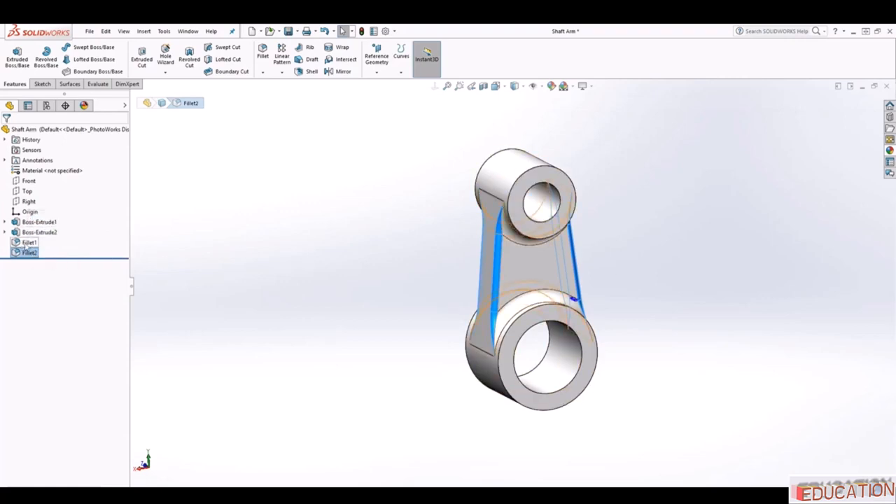
drag(28, 243, 29, 254)
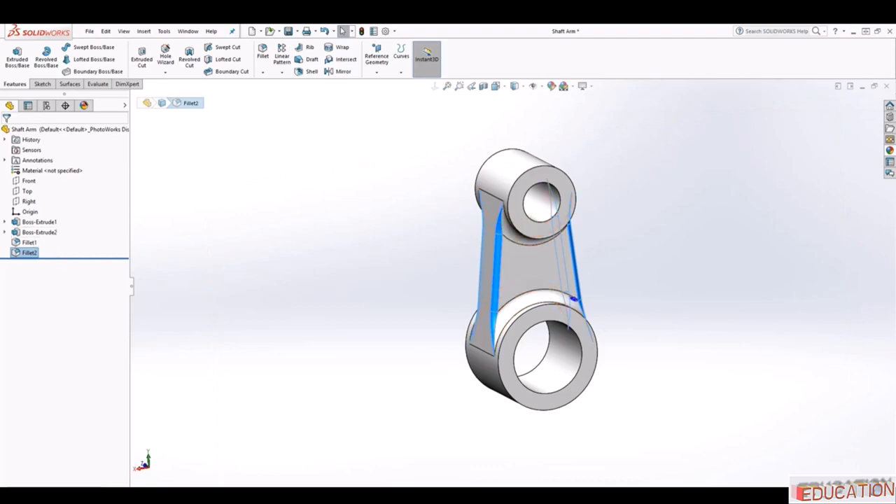
click(320, 252)
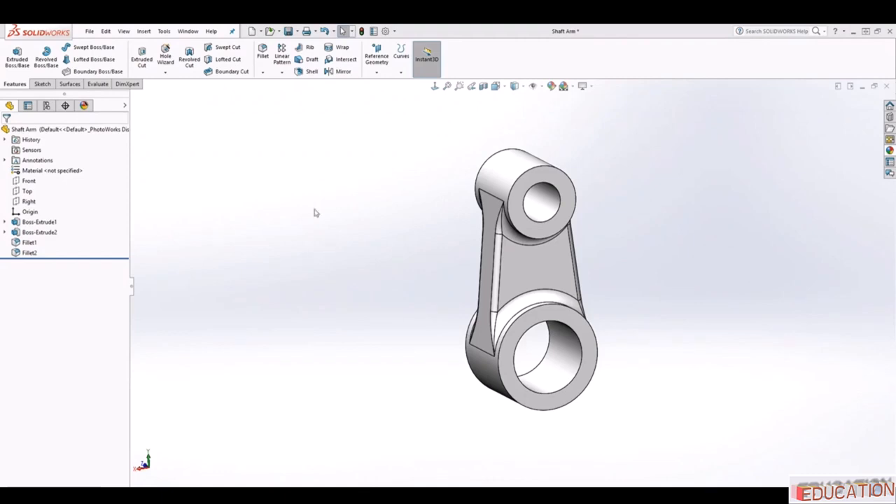
Measure the diameter and centre position of the small ring's front outer circular edge, and leave the Measure tool.
click(98, 84)
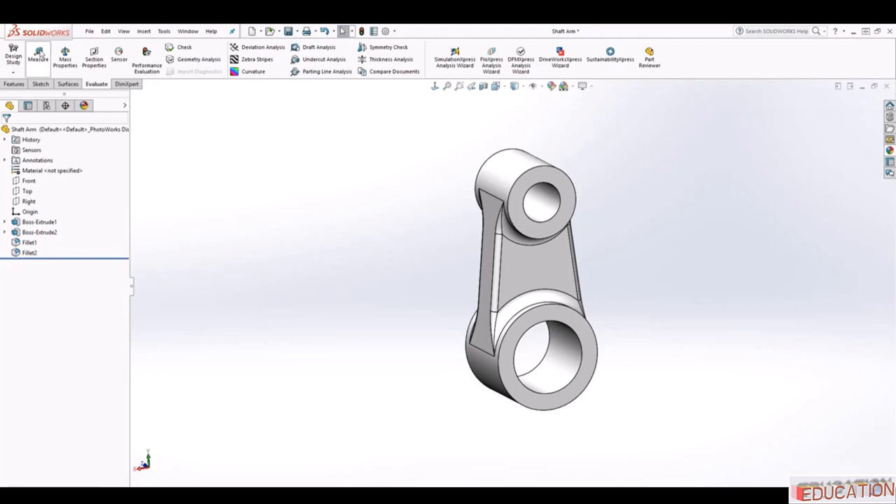
click(40, 56)
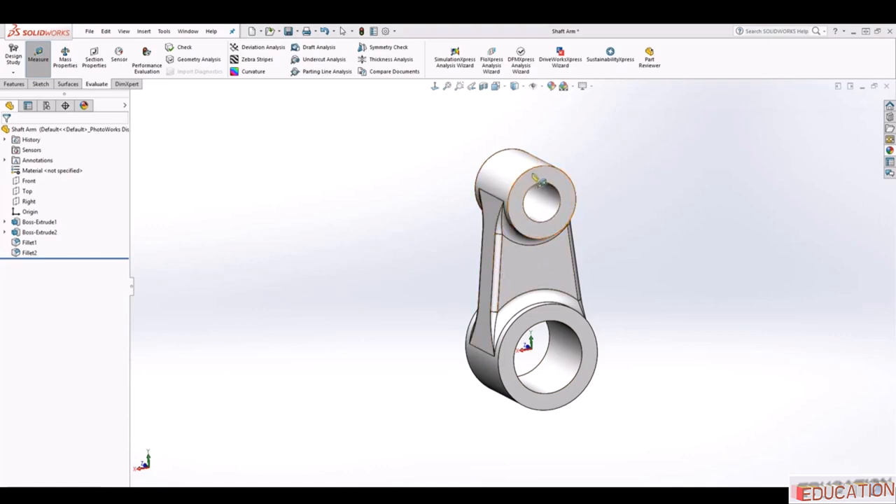
click(47, 63)
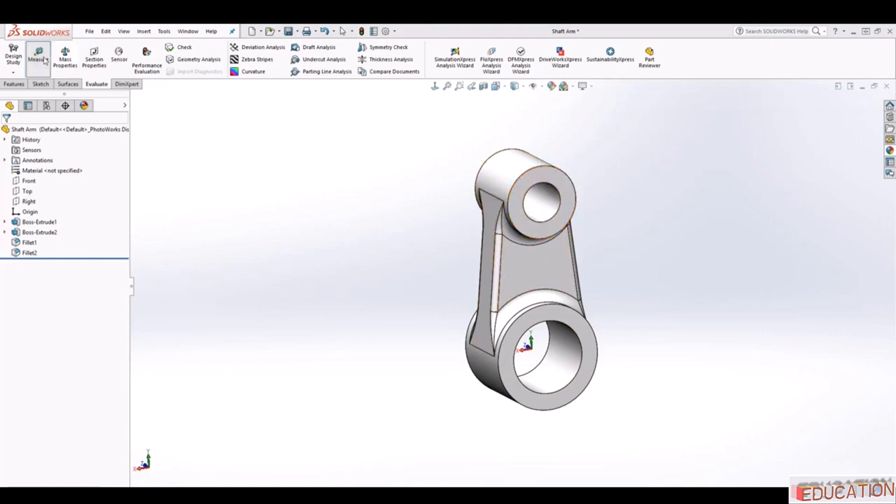
click(44, 61)
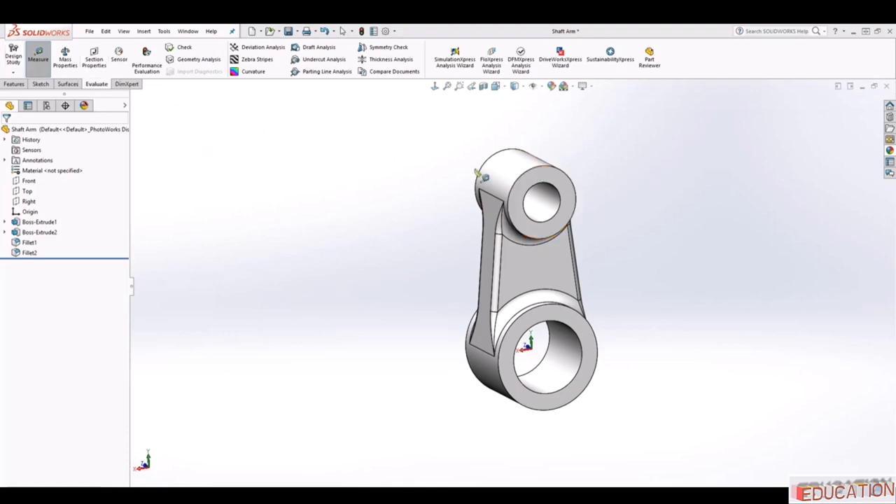
click(530, 177)
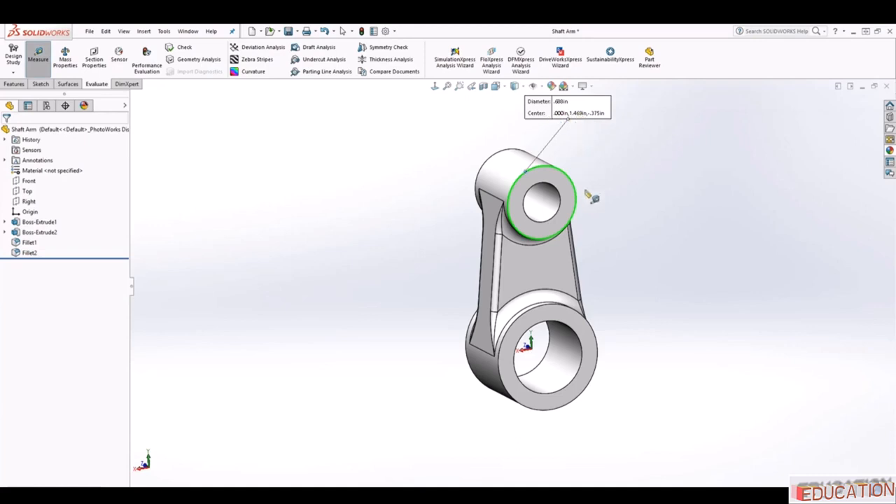
middle_drag(615, 242, 606, 239)
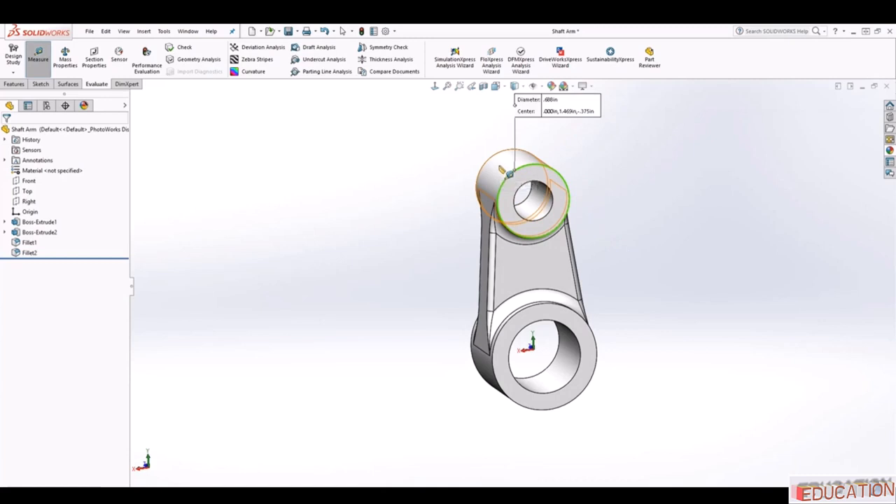
key(Escape)
Measure the area, diameter and perimeter of the small ring's outer cylindrical face.
click(37, 56)
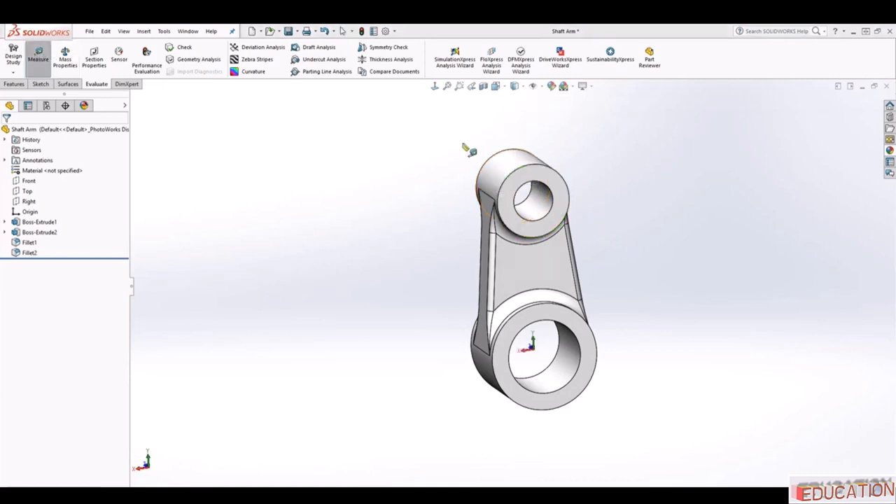
click(500, 162)
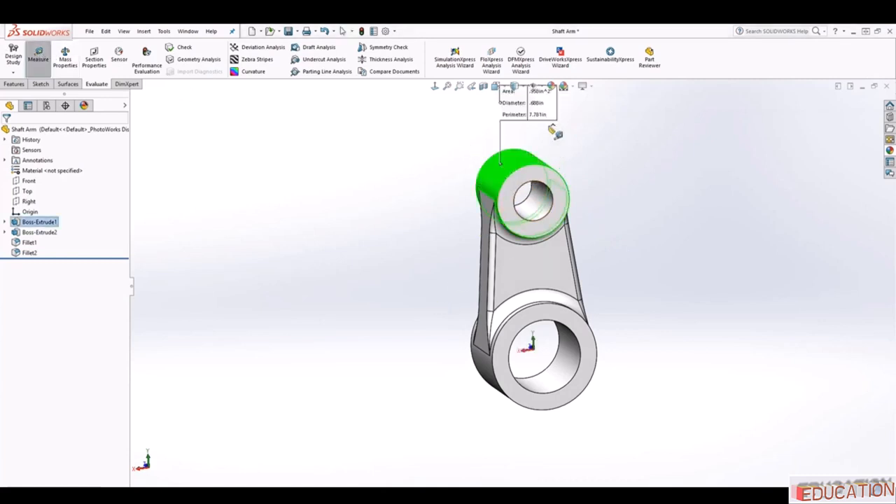
scroll(546, 118, up, 1)
scroll(535, 125, down, 1)
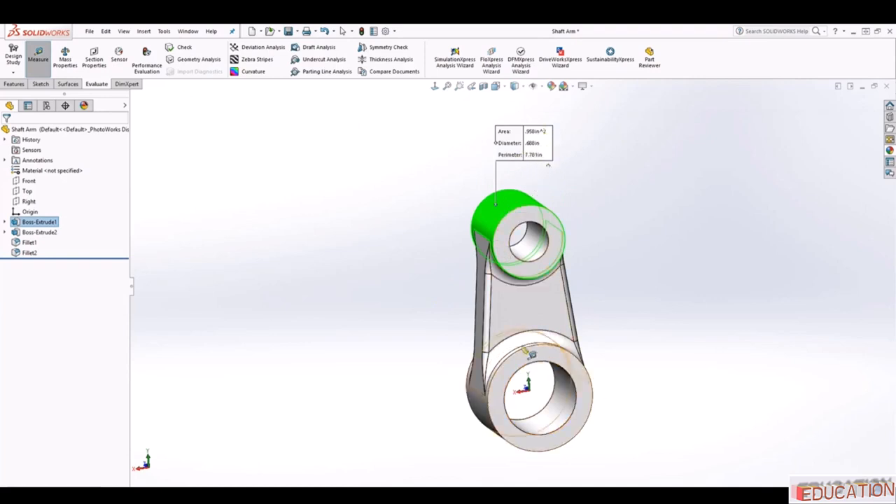
key(Escape)
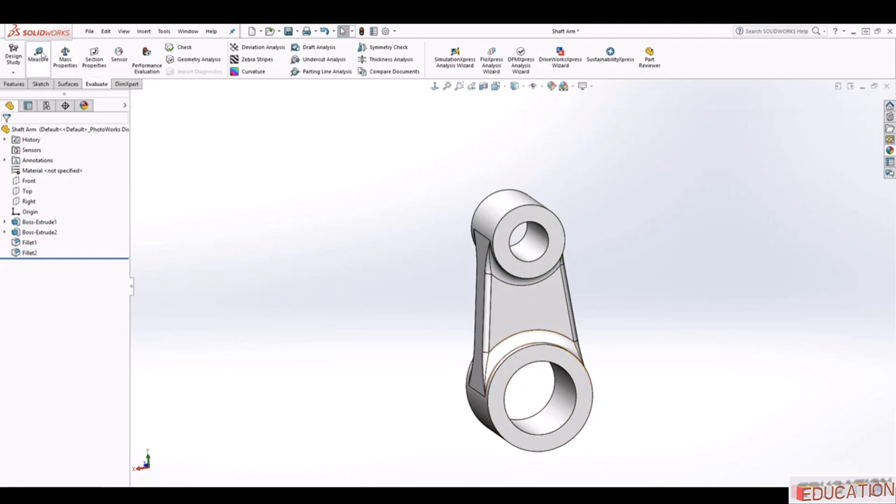
Measure the centre distance between the bores of the large and small rings.
click(40, 55)
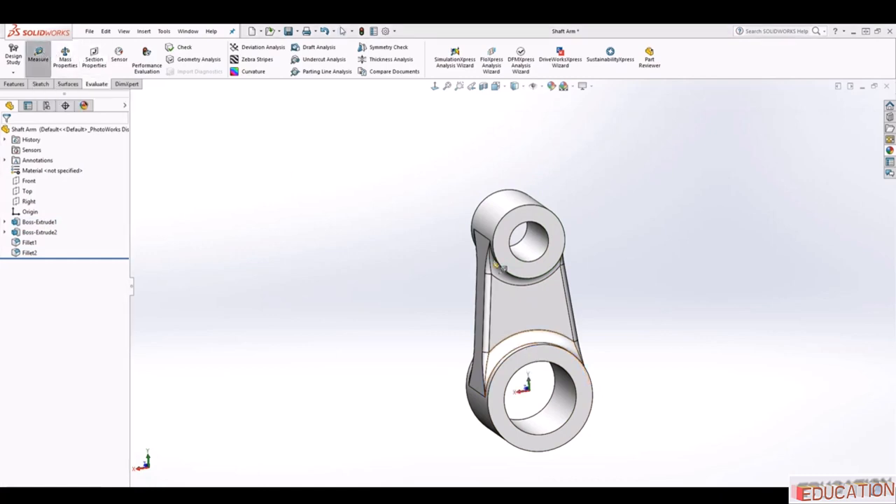
click(571, 399)
click(539, 252)
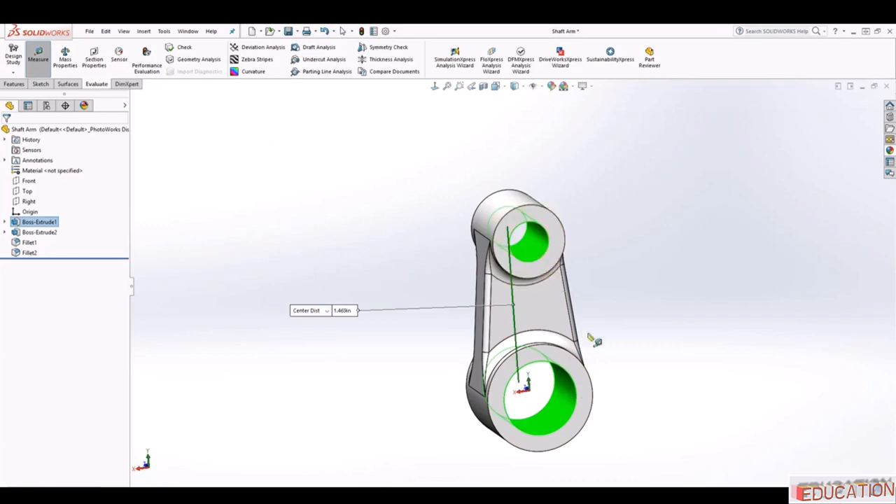
middle_drag(594, 340, 602, 385)
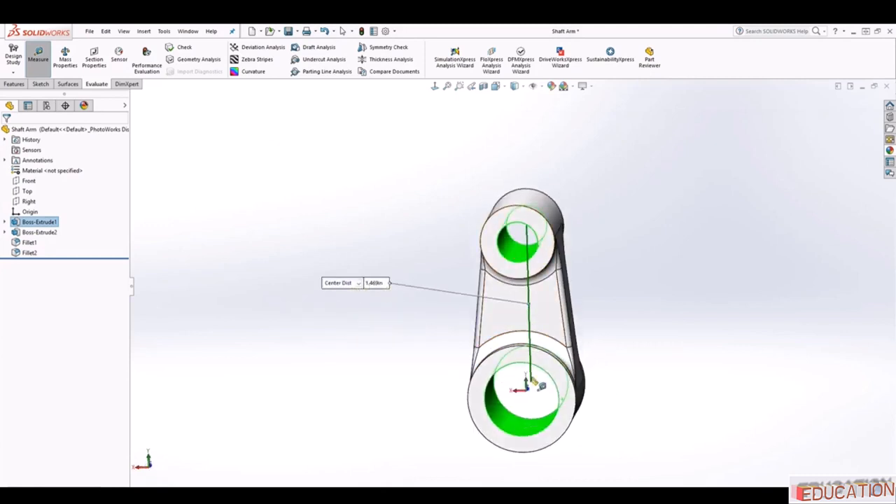
middle_drag(602, 402, 565, 375)
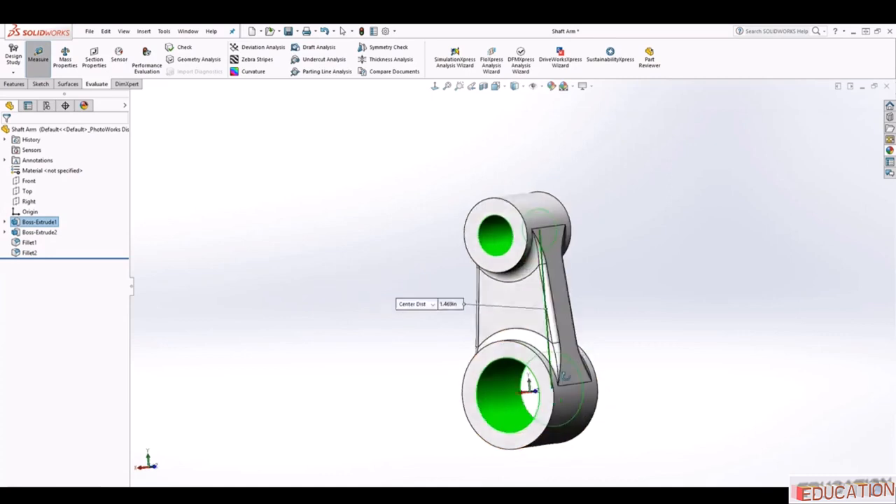
key(Escape)
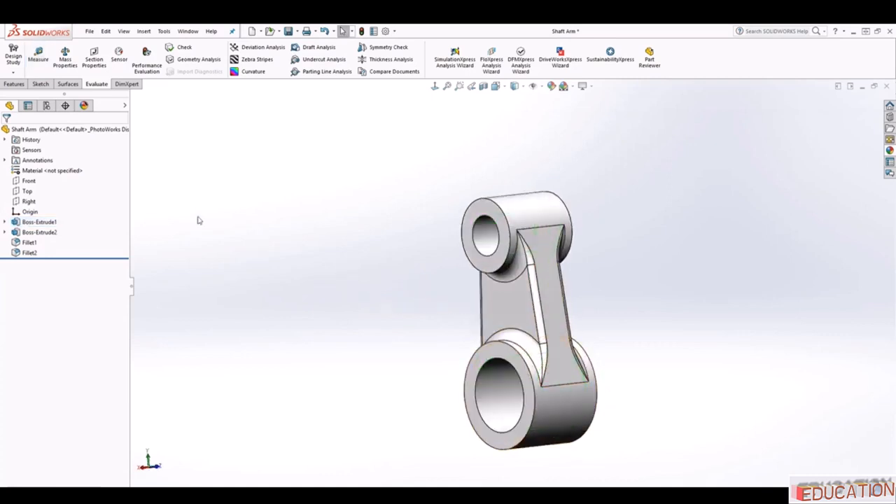
Measure the distance between the lower and upper straight edges of the web's side face, where it meets the two rings.
click(38, 49)
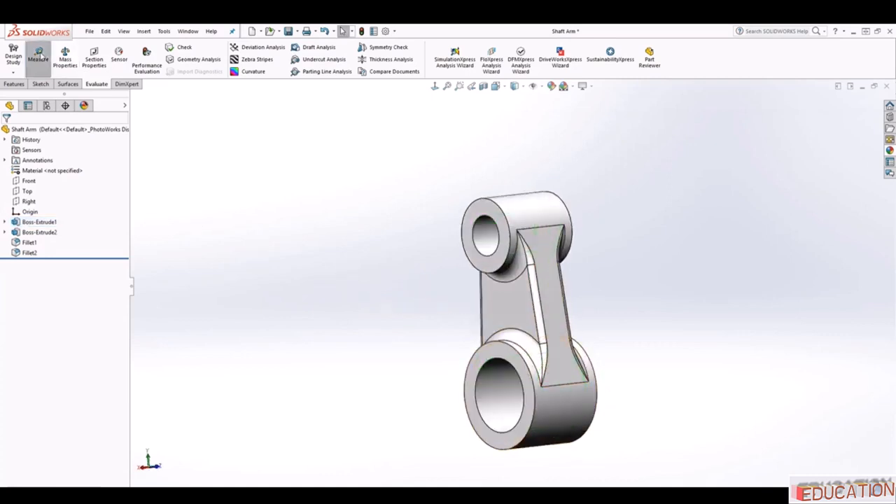
click(564, 385)
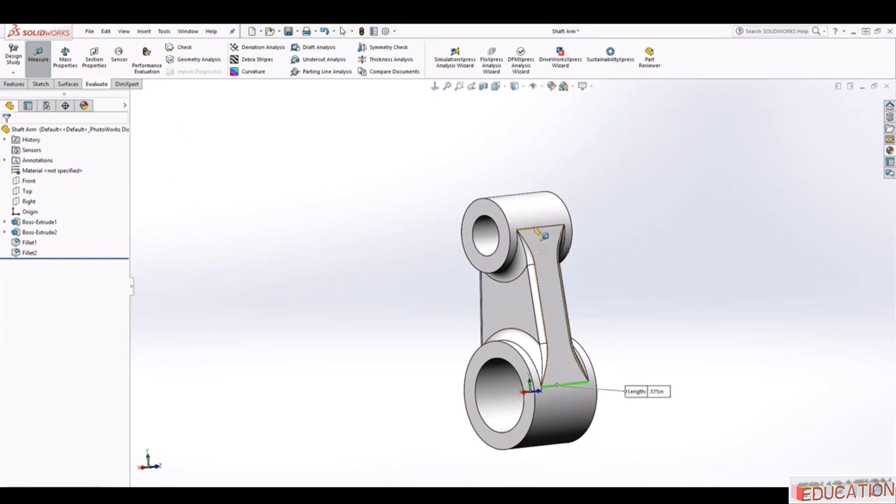
click(538, 231)
middle_drag(666, 355, 688, 385)
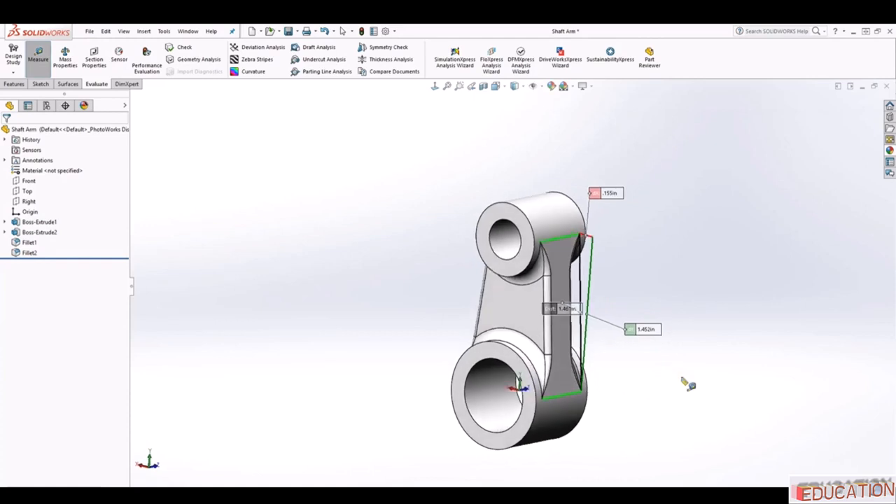
scroll(641, 342, down, 1)
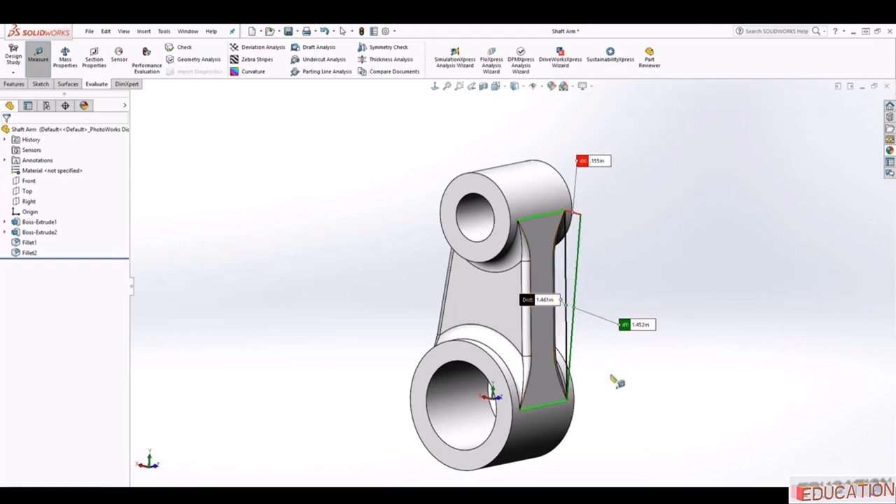
middle_drag(616, 376, 668, 353)
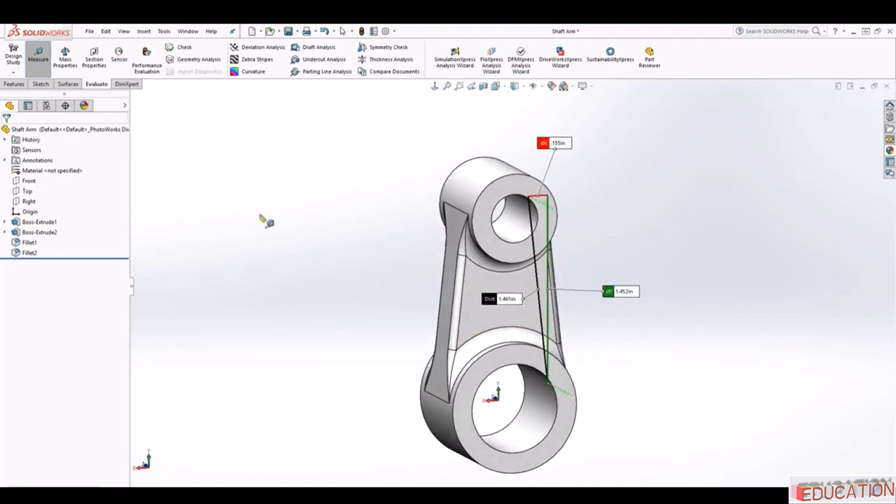
click(38, 60)
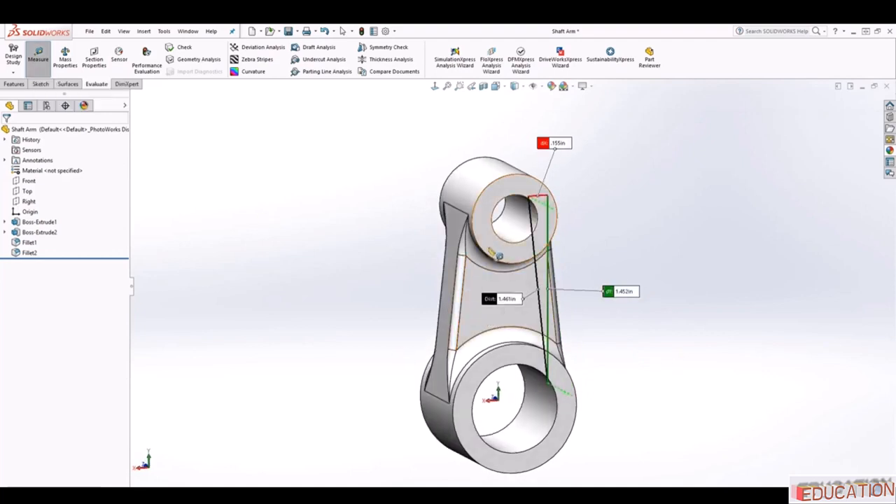
key(Escape)
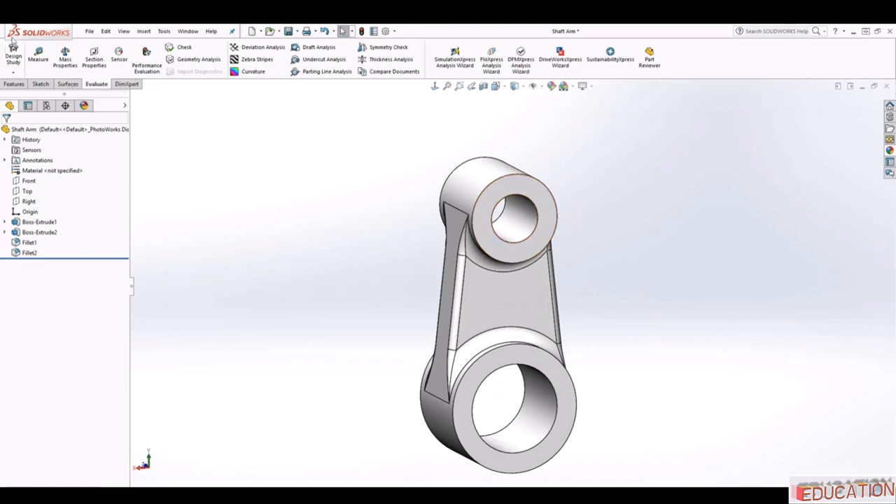
Measure the small ring's front end face together with its outer cylindrical face, and measure the cylindrical face on its own.
click(37, 60)
click(489, 210)
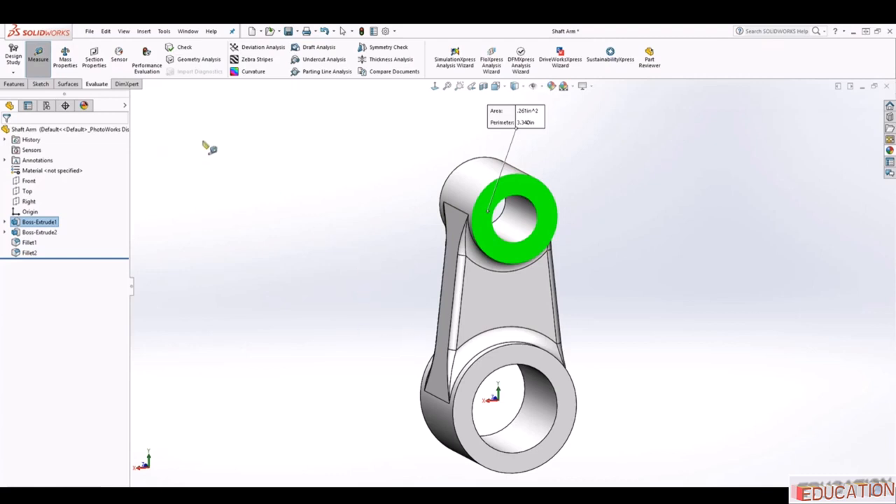
click(471, 187)
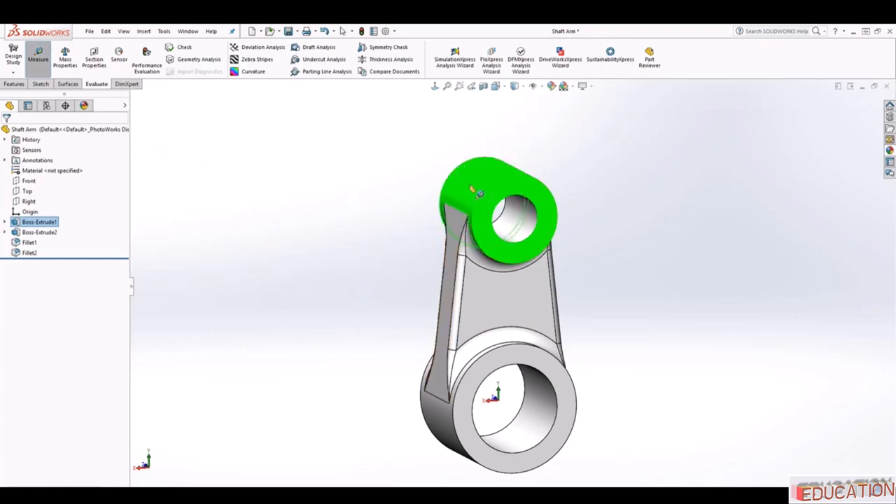
key(Escape)
click(38, 54)
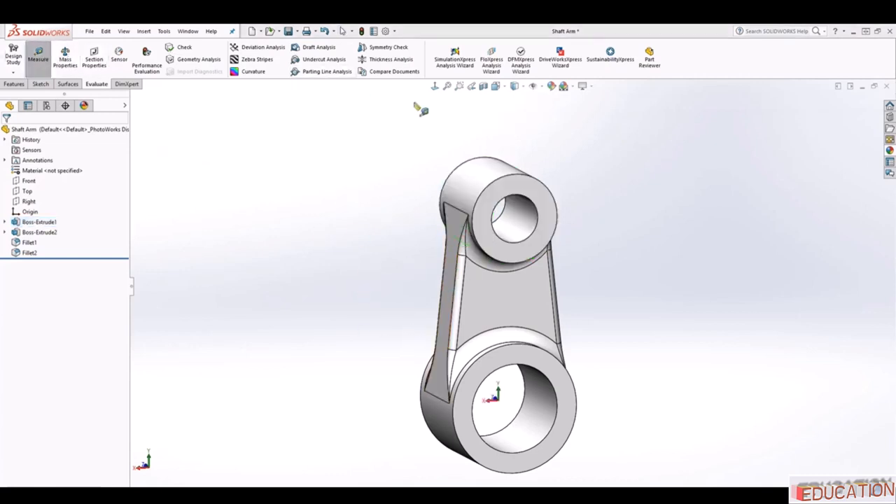
click(466, 183)
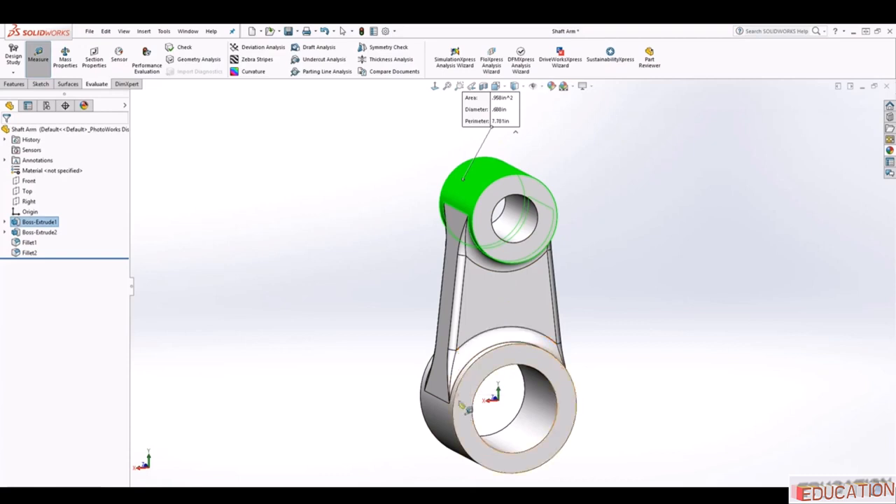
key(Escape)
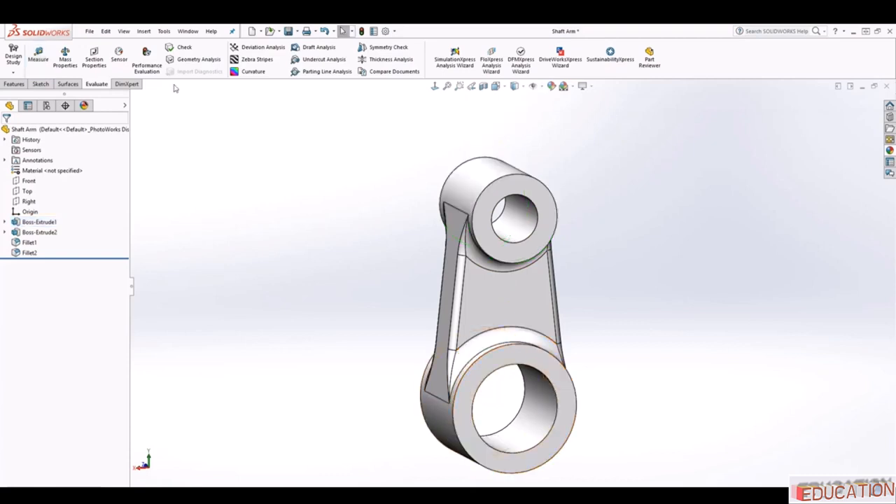
Measure the centre distance between the two end faces of the large ring.
click(39, 59)
middle_drag(360, 256, 411, 266)
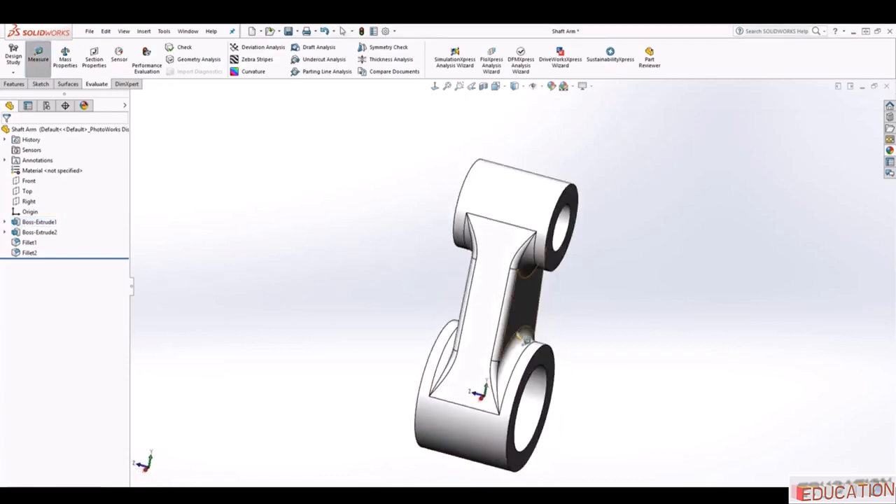
click(553, 374)
middle_drag(553, 374, 442, 360)
click(443, 334)
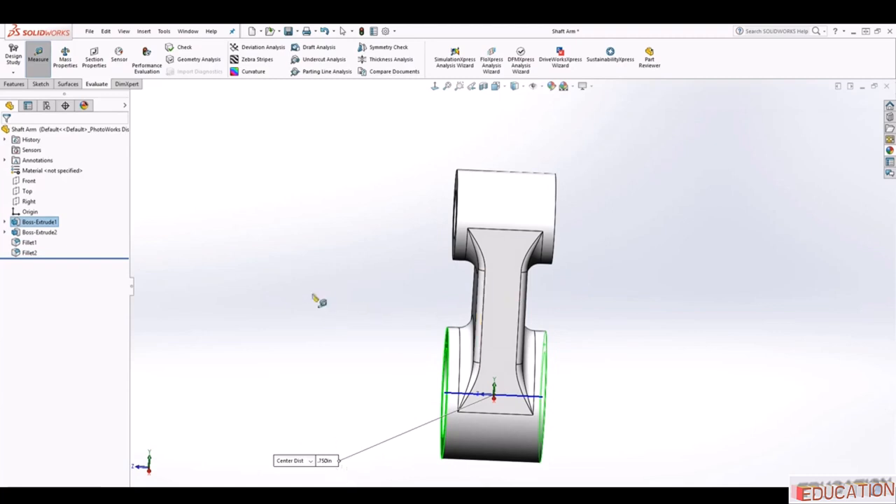
key(Escape)
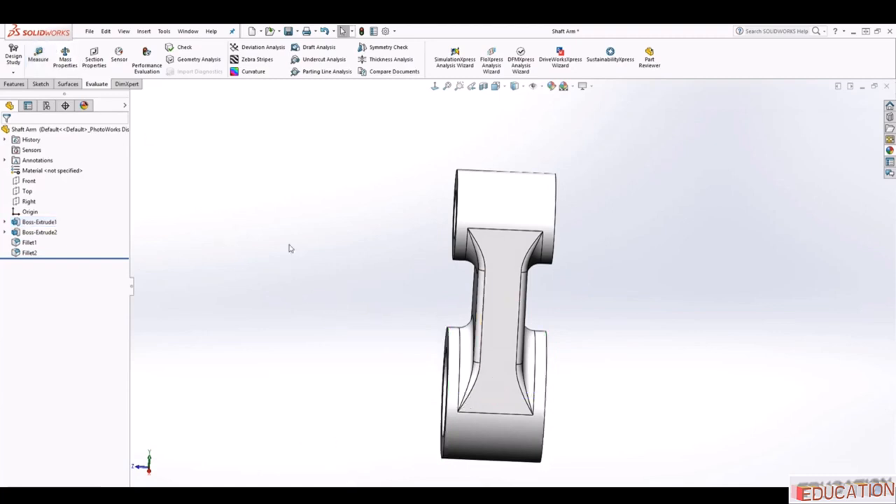
Calculate the mass properties of the Shaft Arm part and move the results window closer to the model.
scroll(558, 367, up, 1)
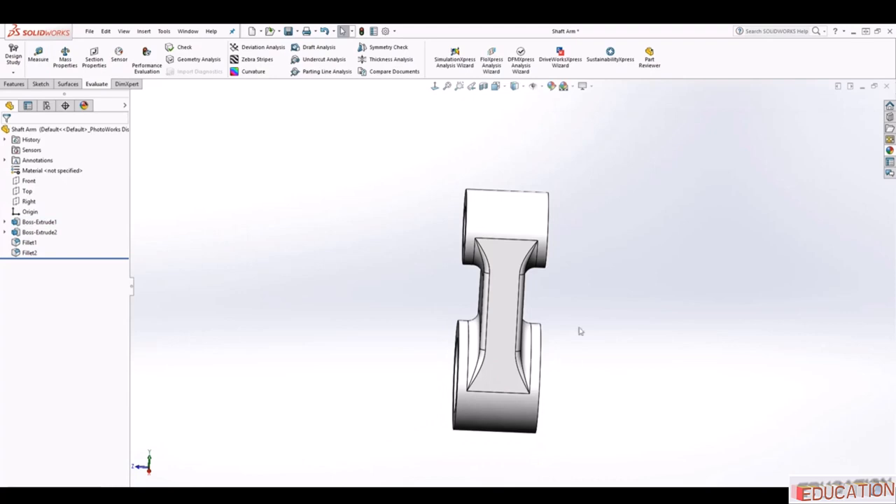
middle_drag(601, 340, 494, 345)
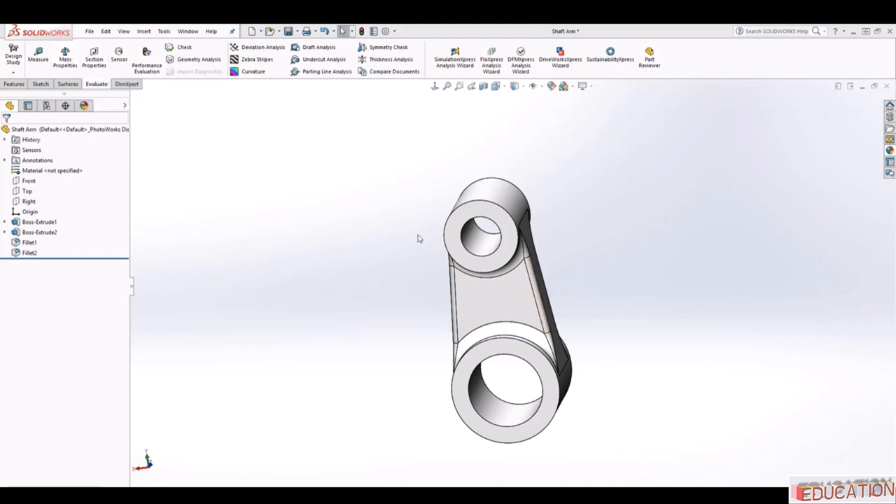
click(66, 60)
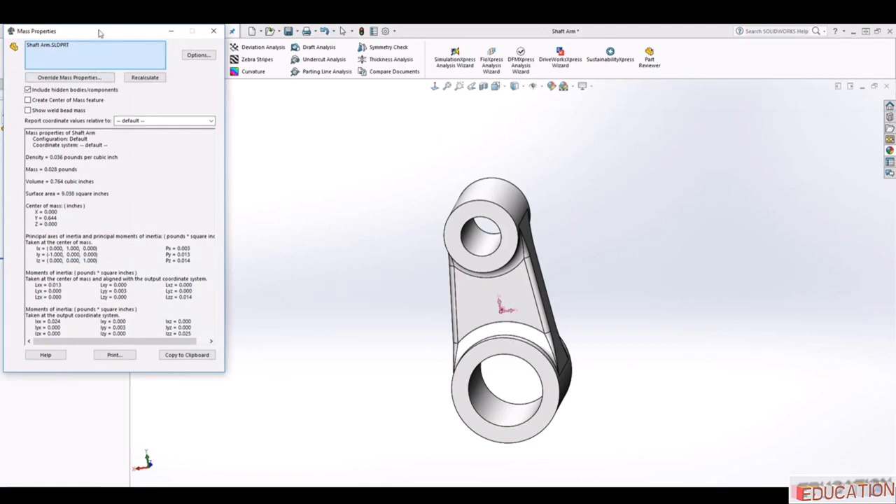
drag(98, 33, 228, 55)
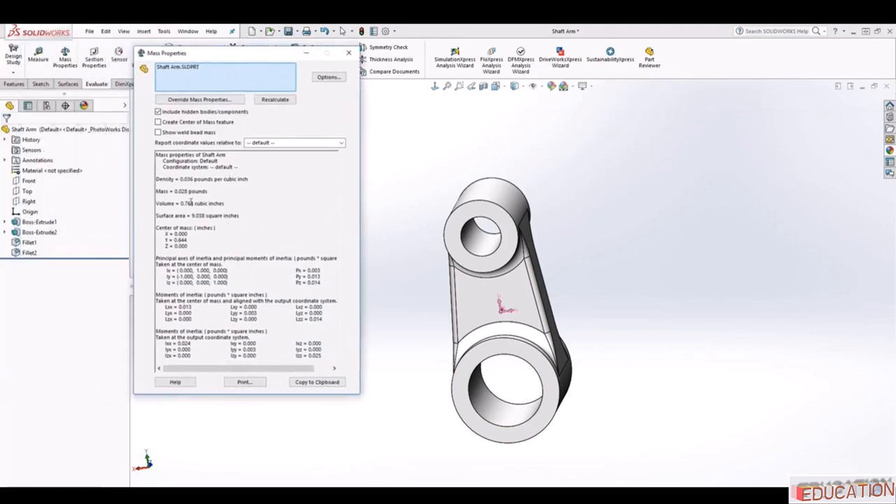